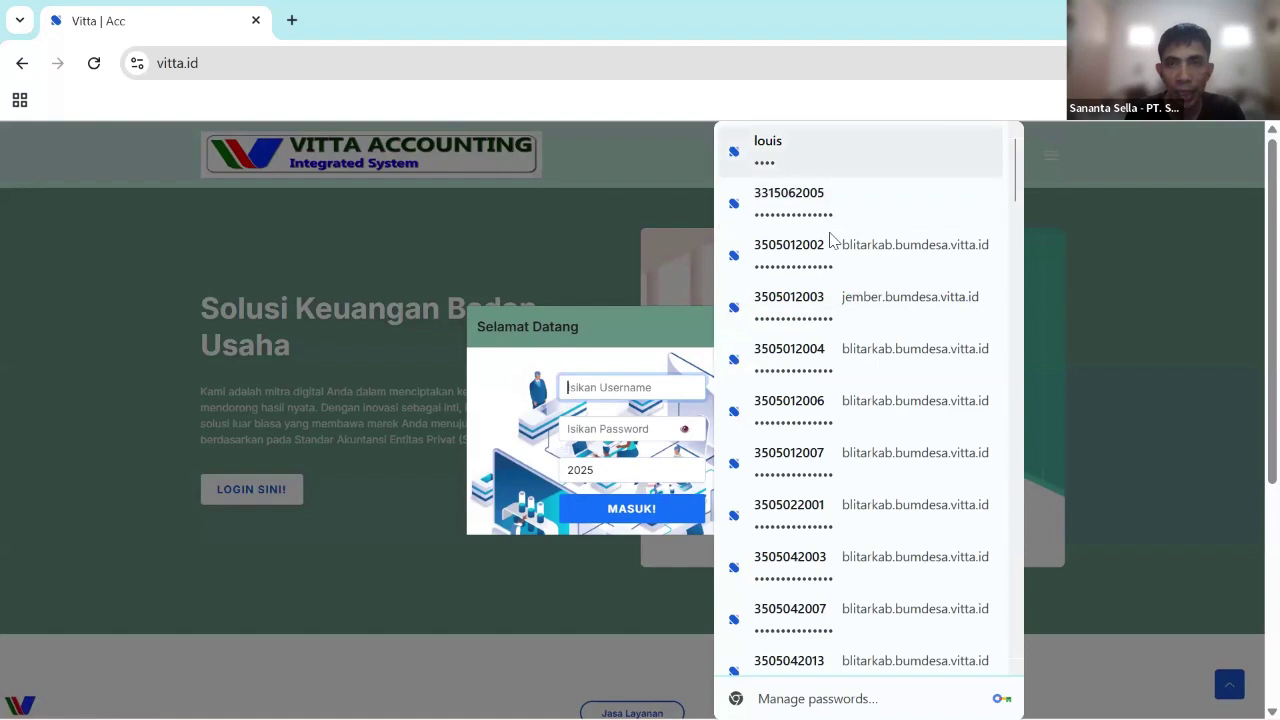
- Fill the sign-in username and password from the saved demo login, keeping book year 2025
key(Escape)
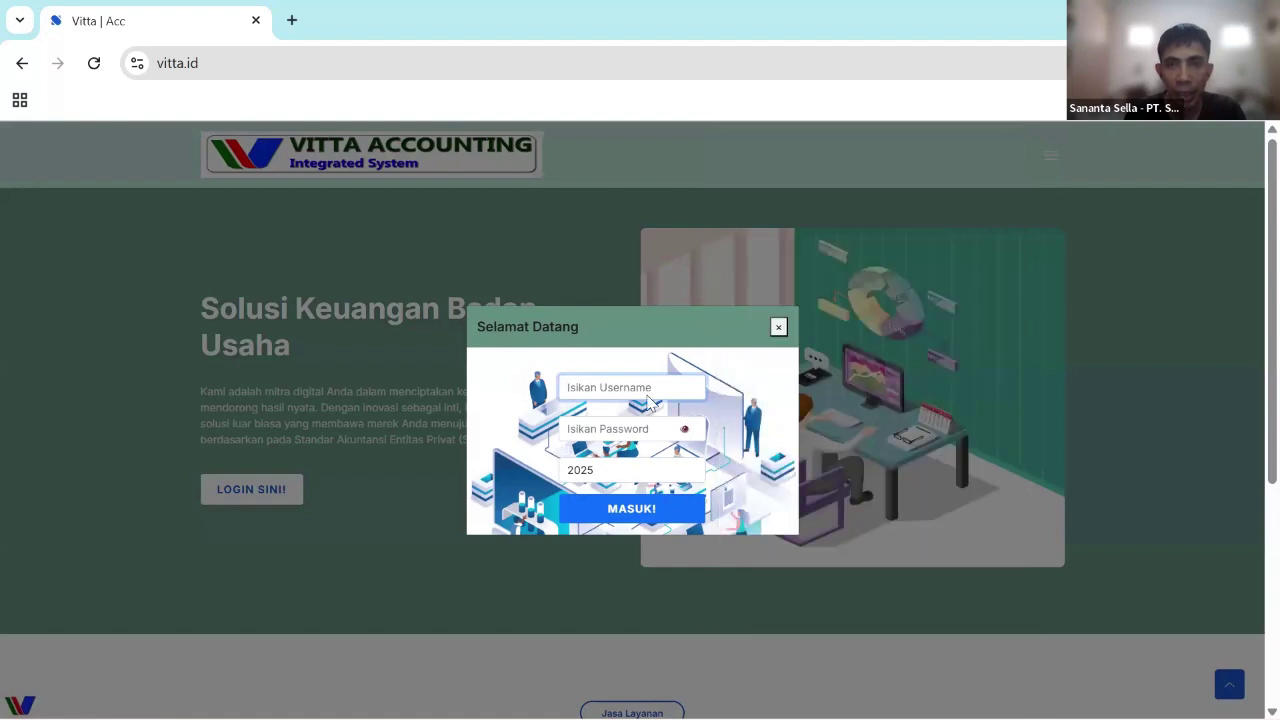
click(700, 386)
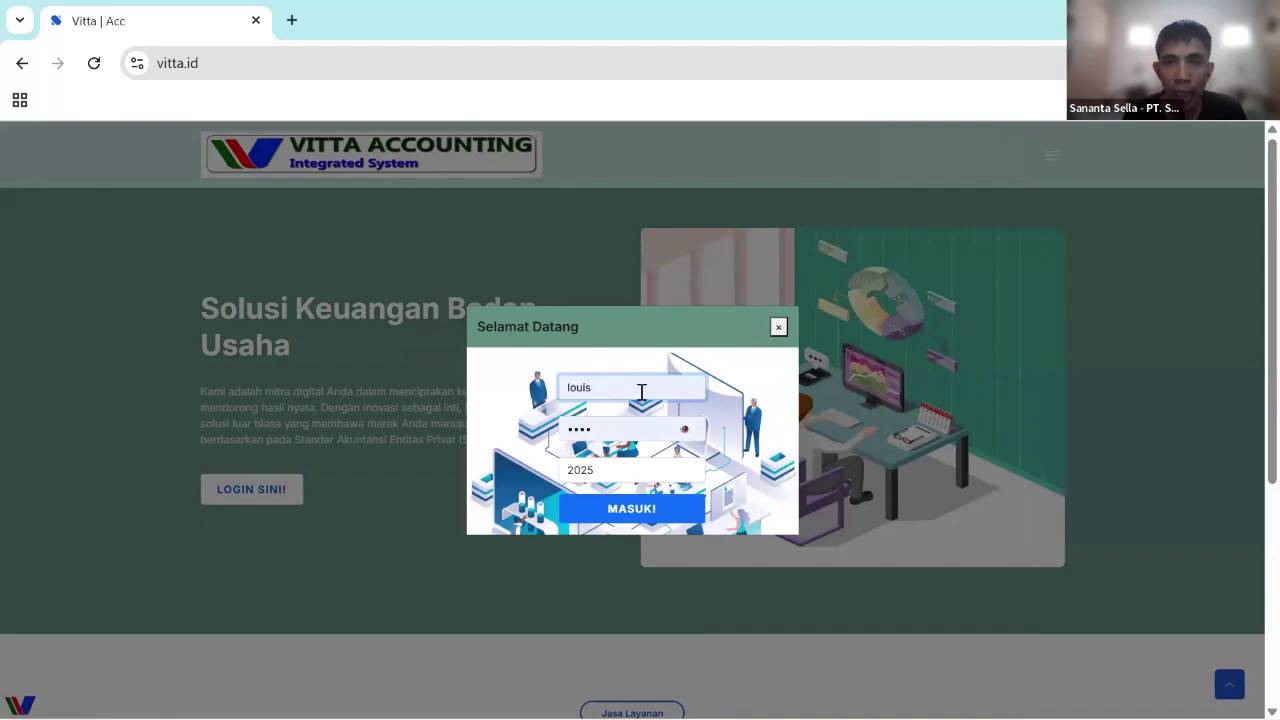
click(641, 391)
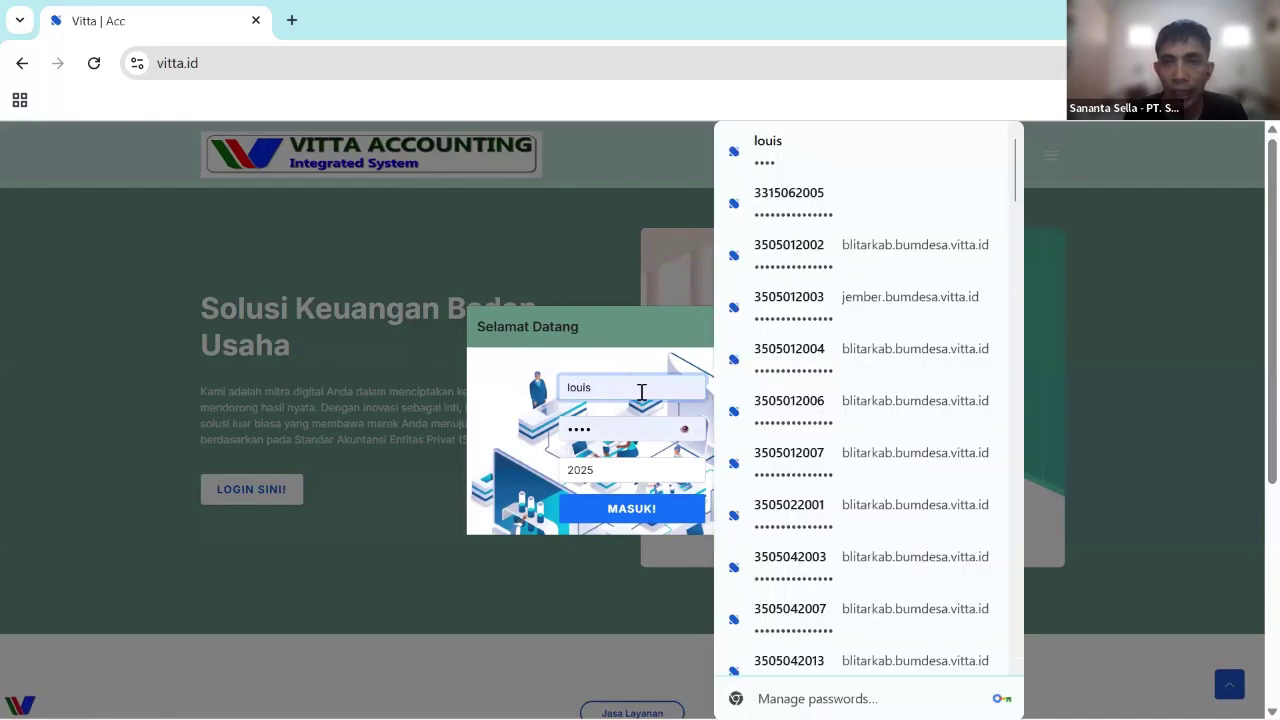
click(855, 215)
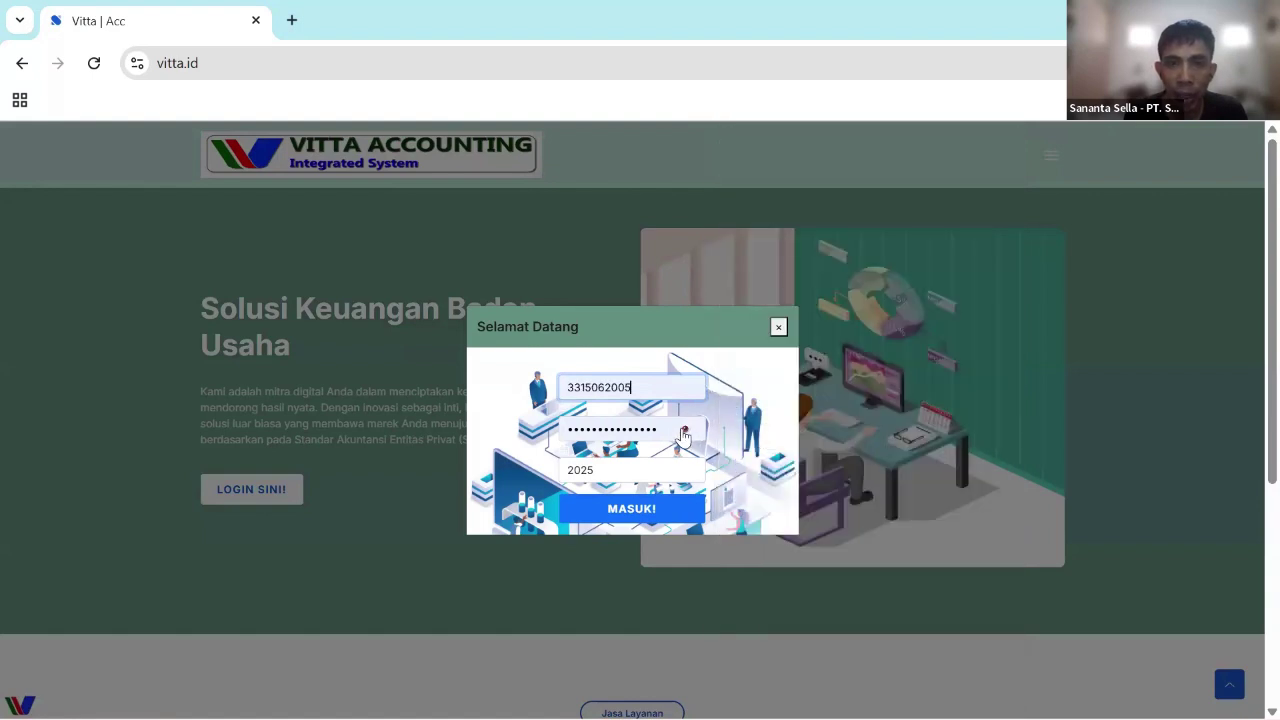
click(684, 433)
click(678, 388)
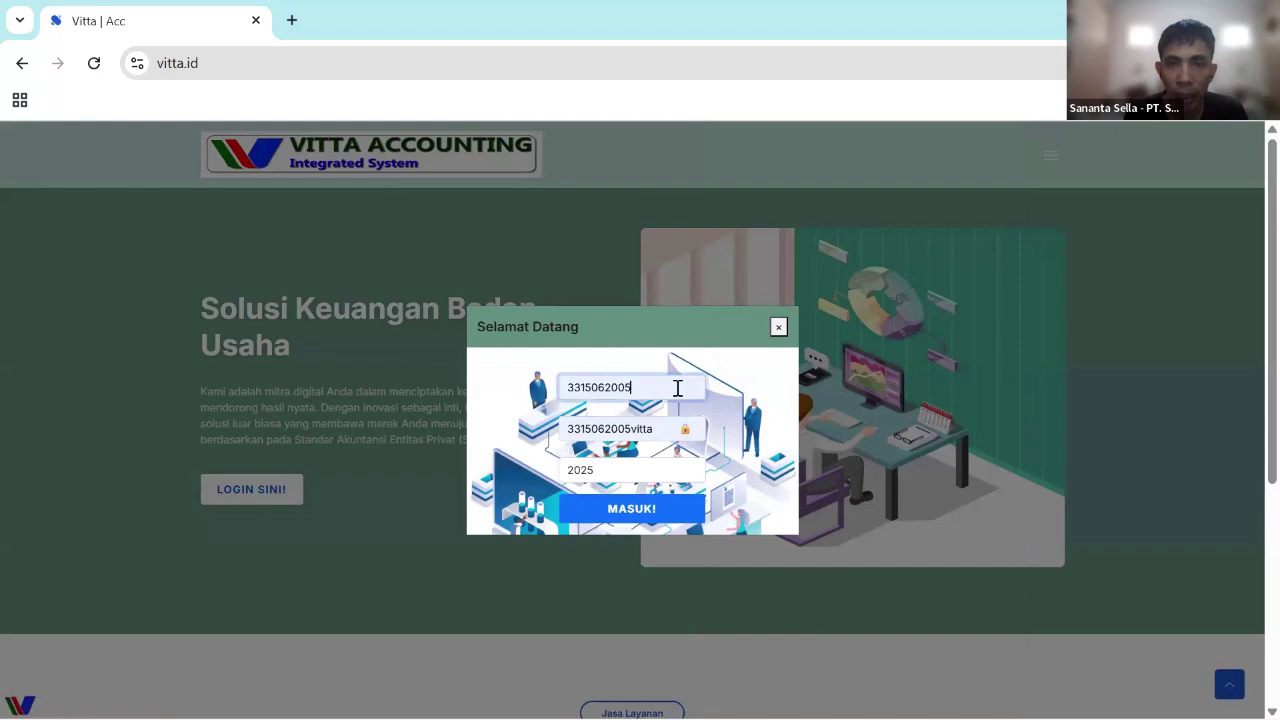
click(678, 388)
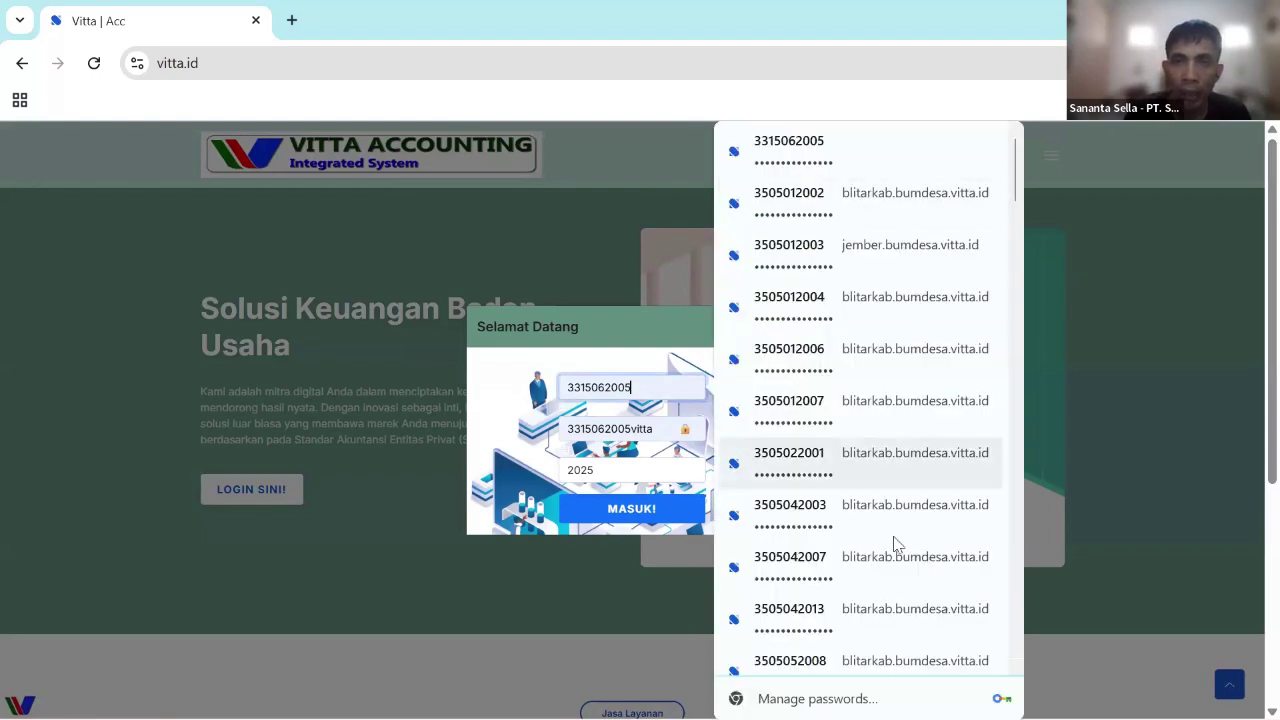
drag(652, 389, 397, 383)
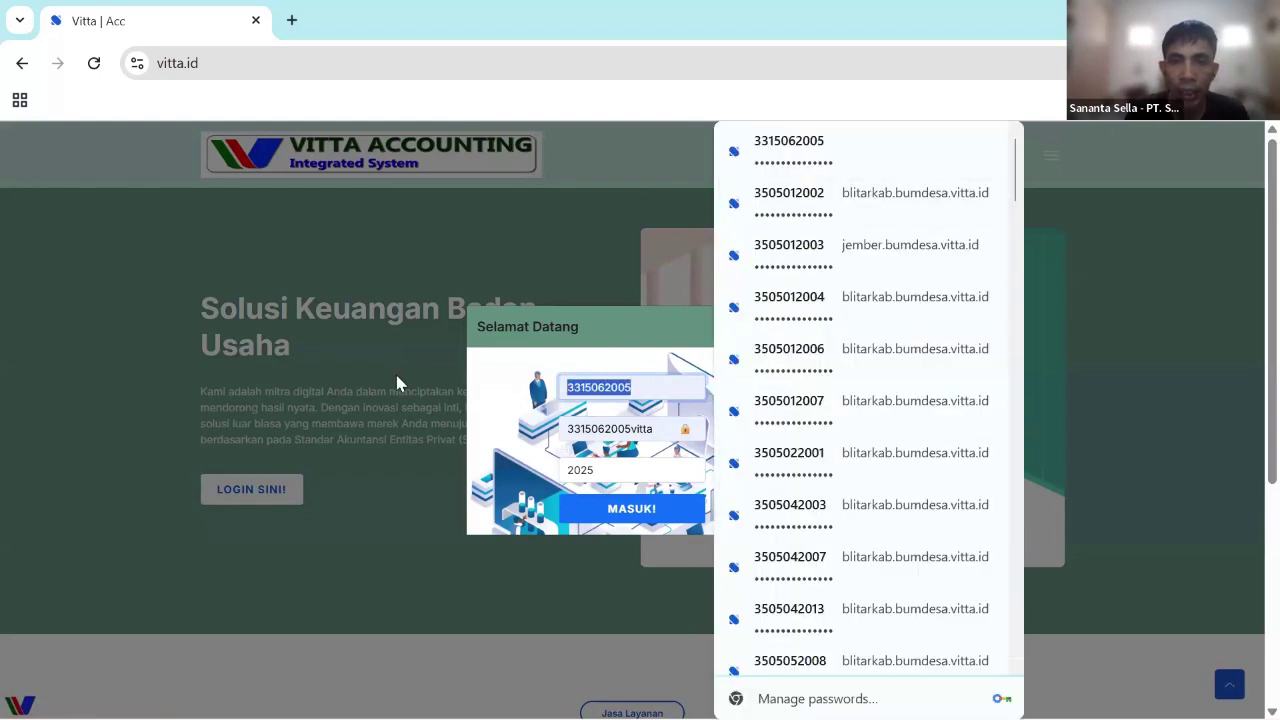
text(loui)
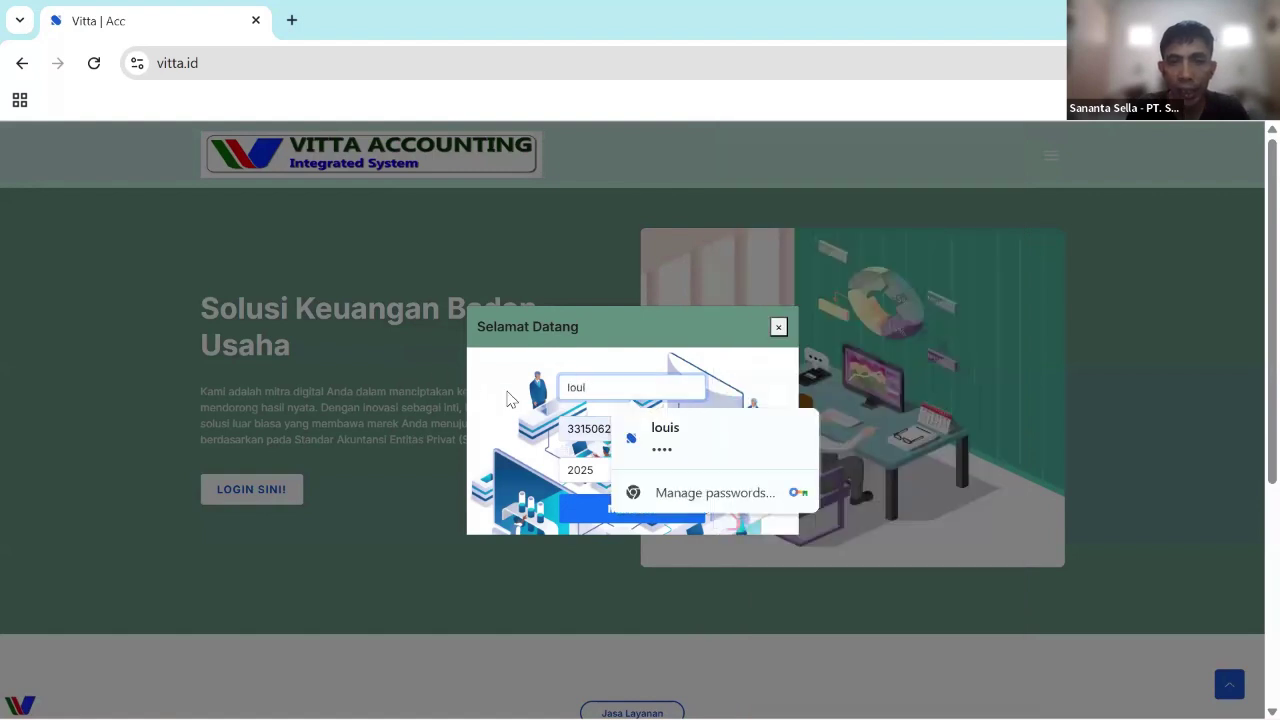
click(670, 435)
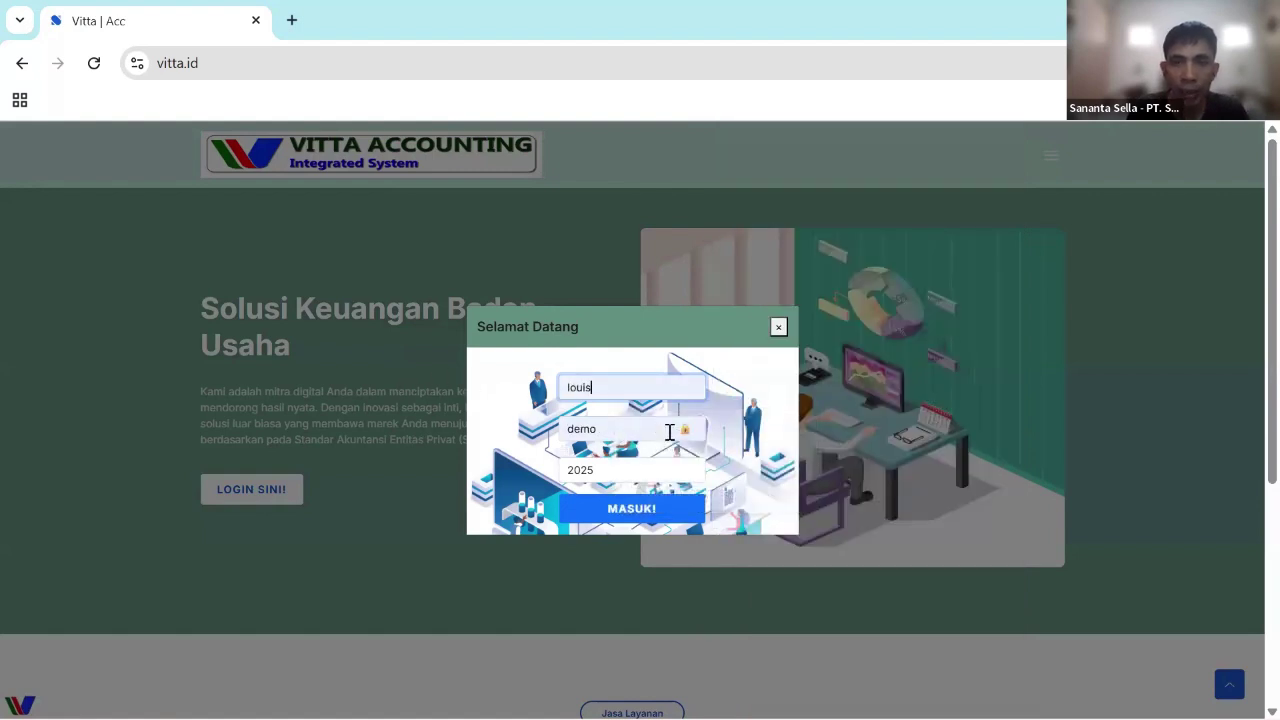
- Log in with MASUK! to reach the dashboard, then expand the Parameter sidebar section
click(655, 511)
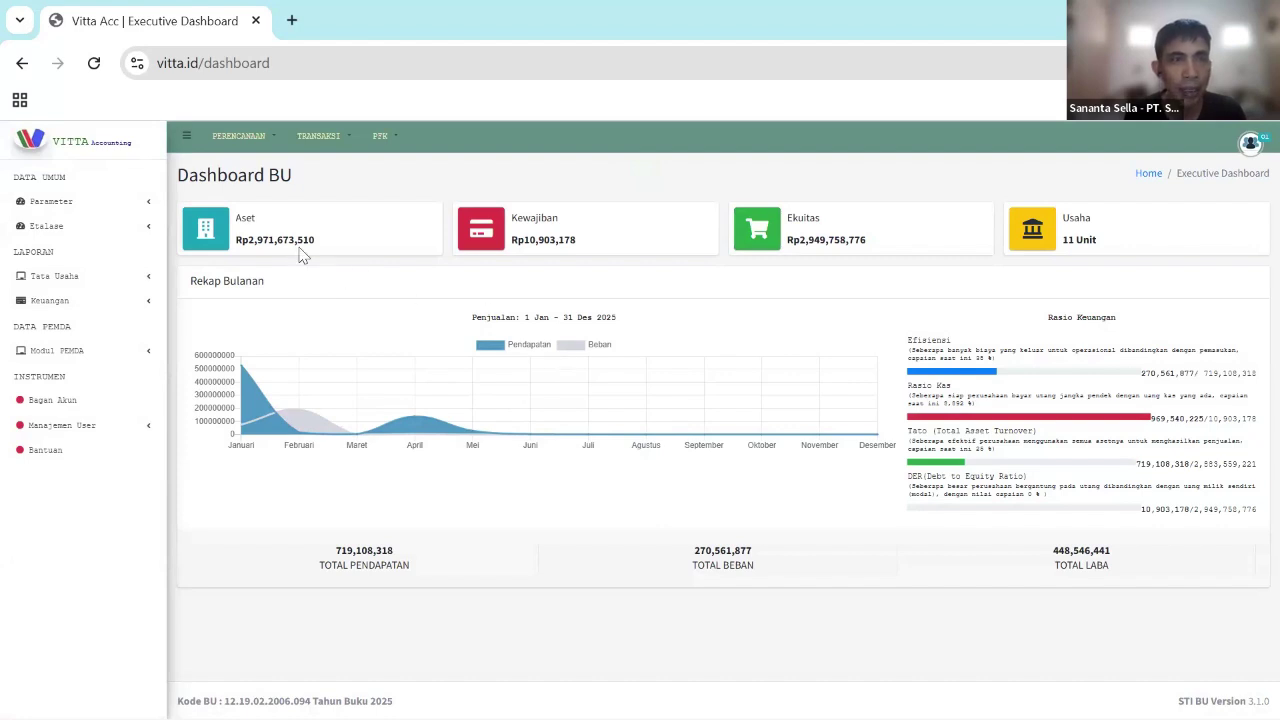
click(91, 202)
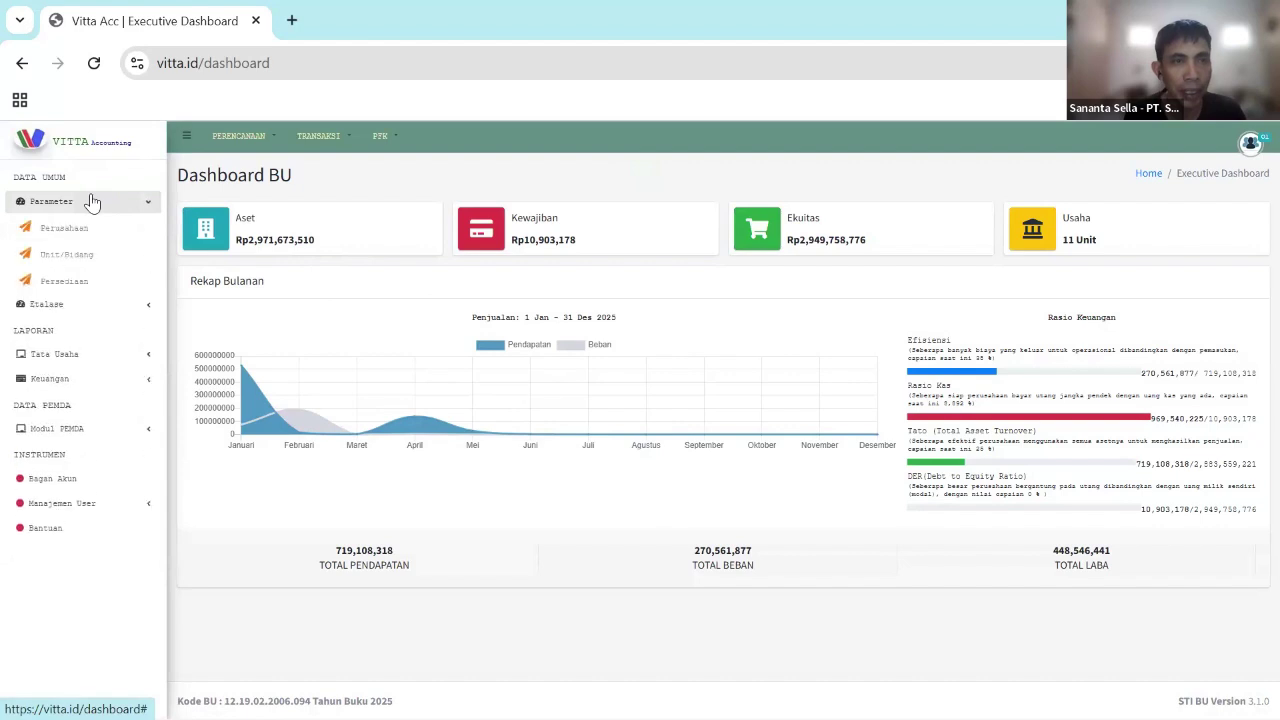
- Open Parameter > Unit/Bidang and point out the head-office unit's name and its Pusat type
click(88, 262)
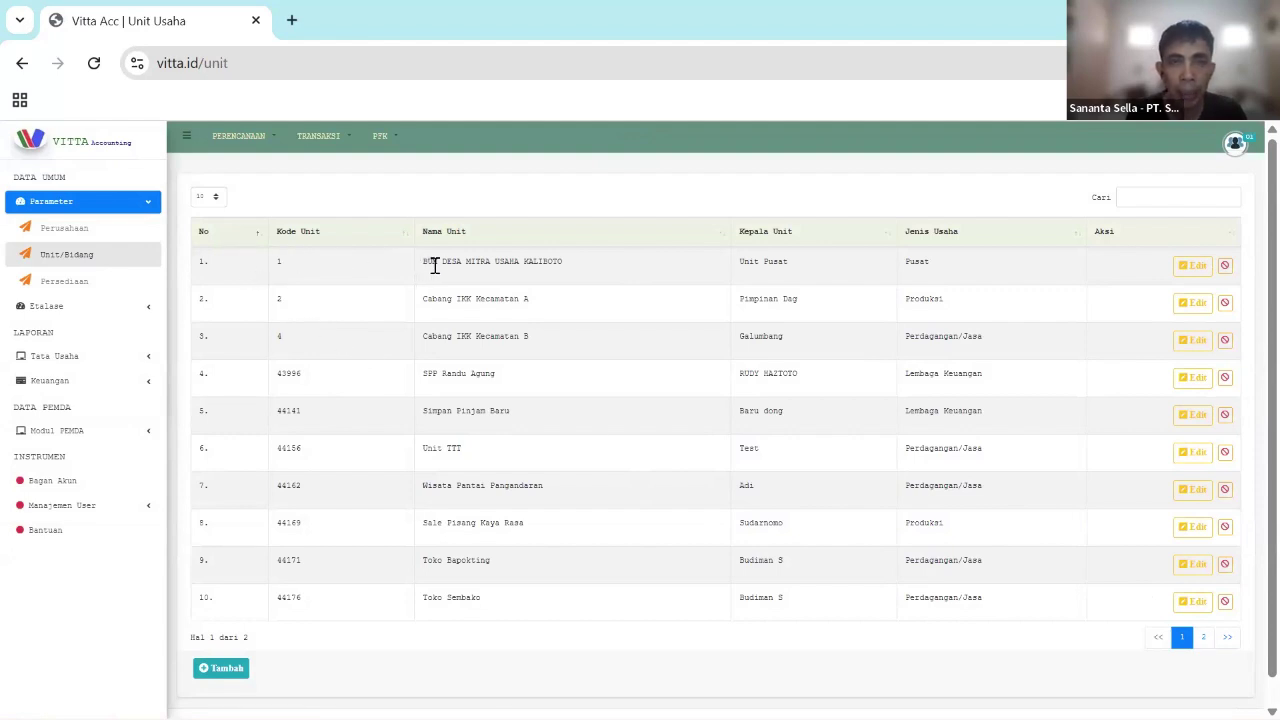
drag(424, 262, 590, 262)
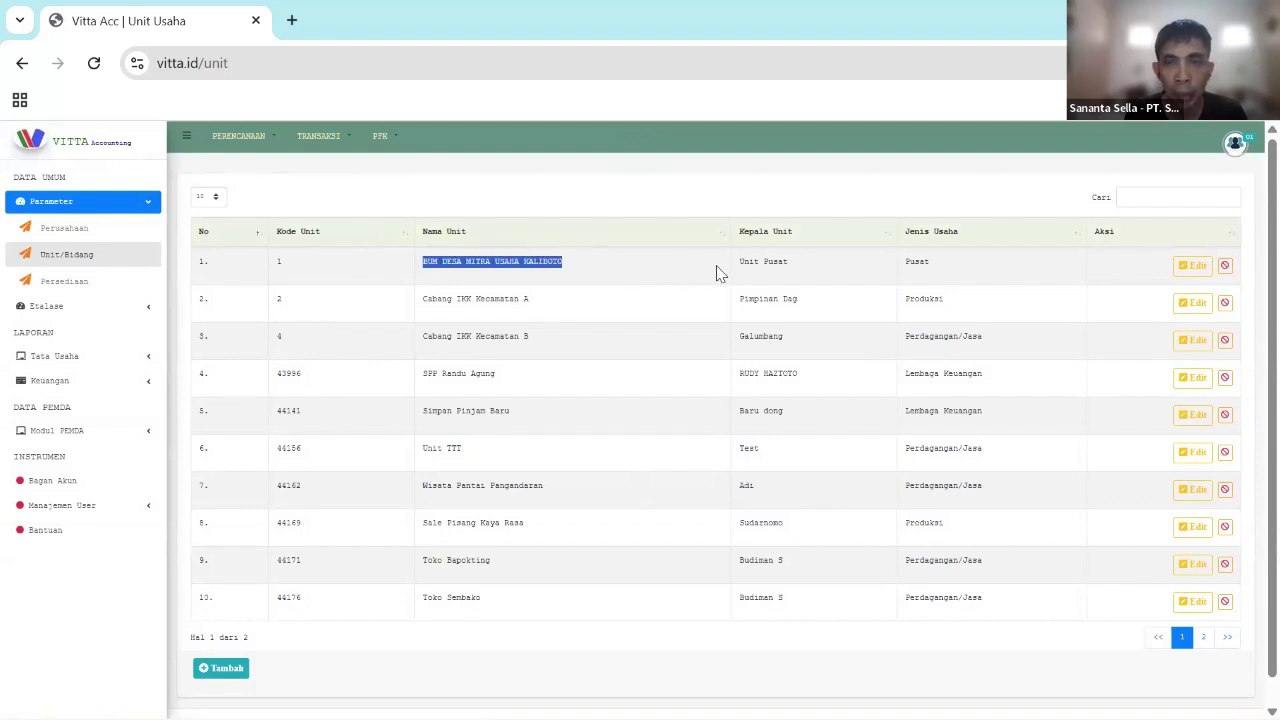
click(566, 270)
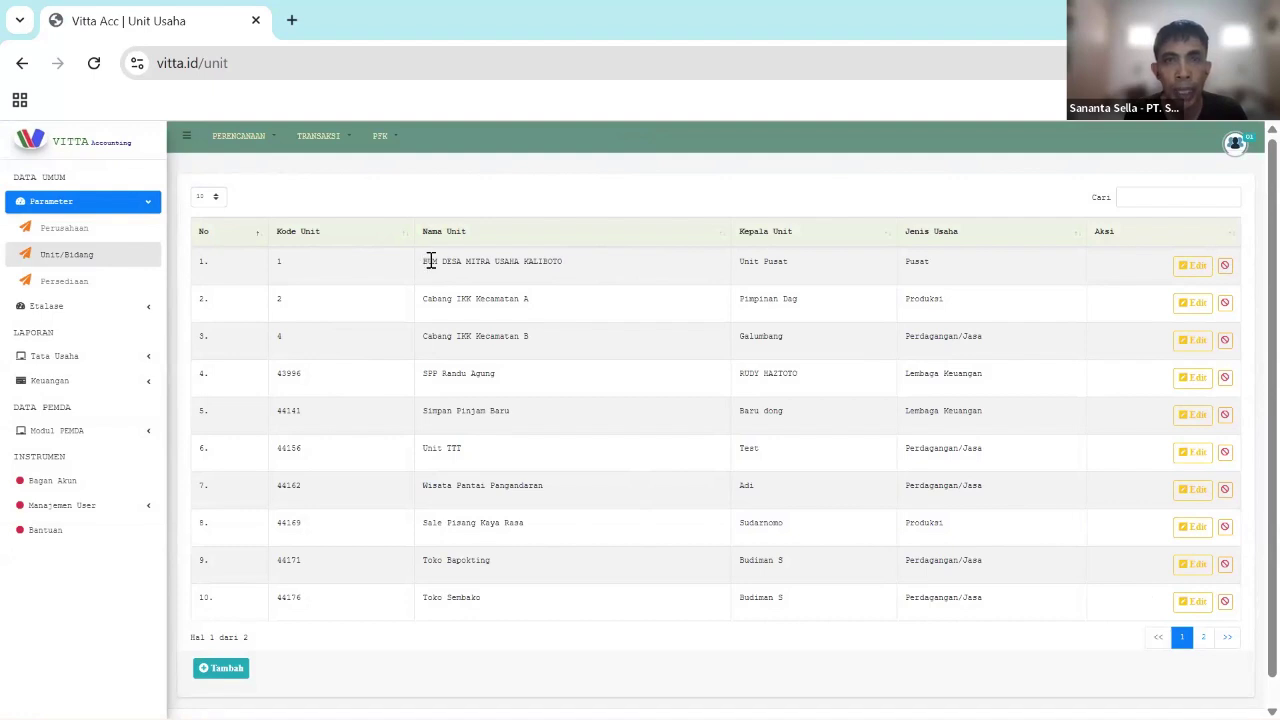
drag(424, 262, 580, 266)
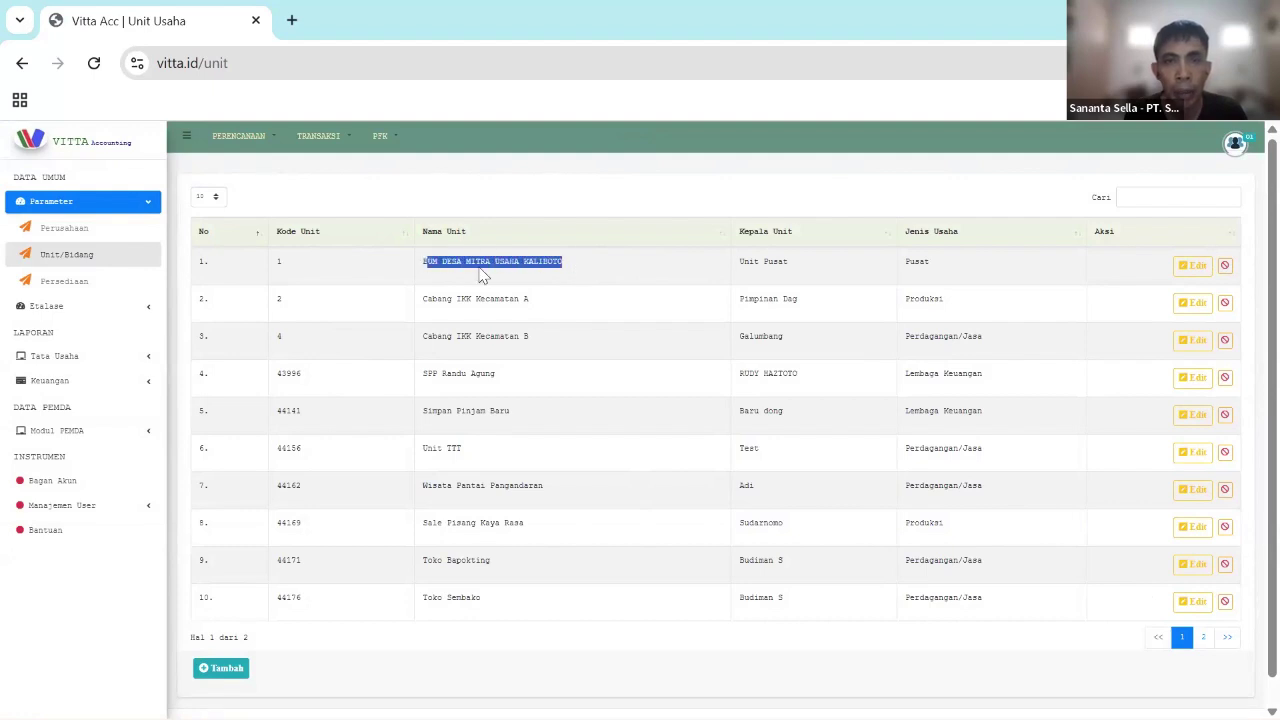
click(438, 264)
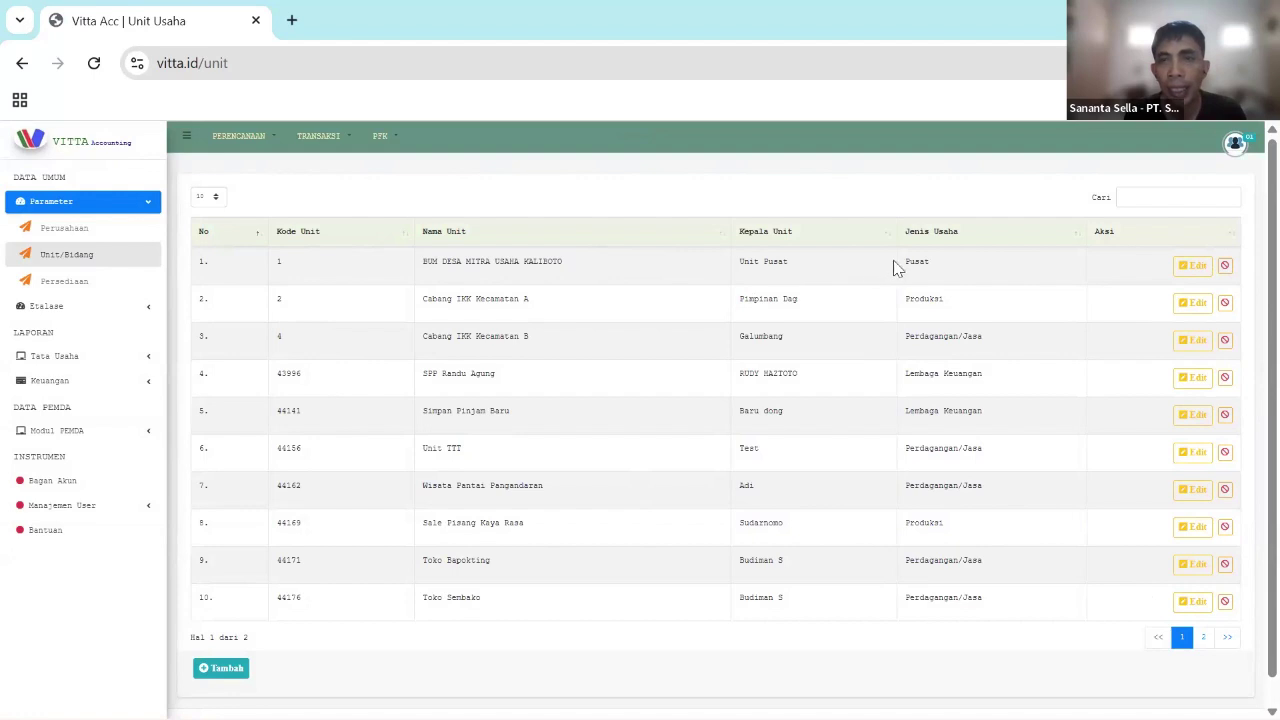
drag(903, 262, 946, 268)
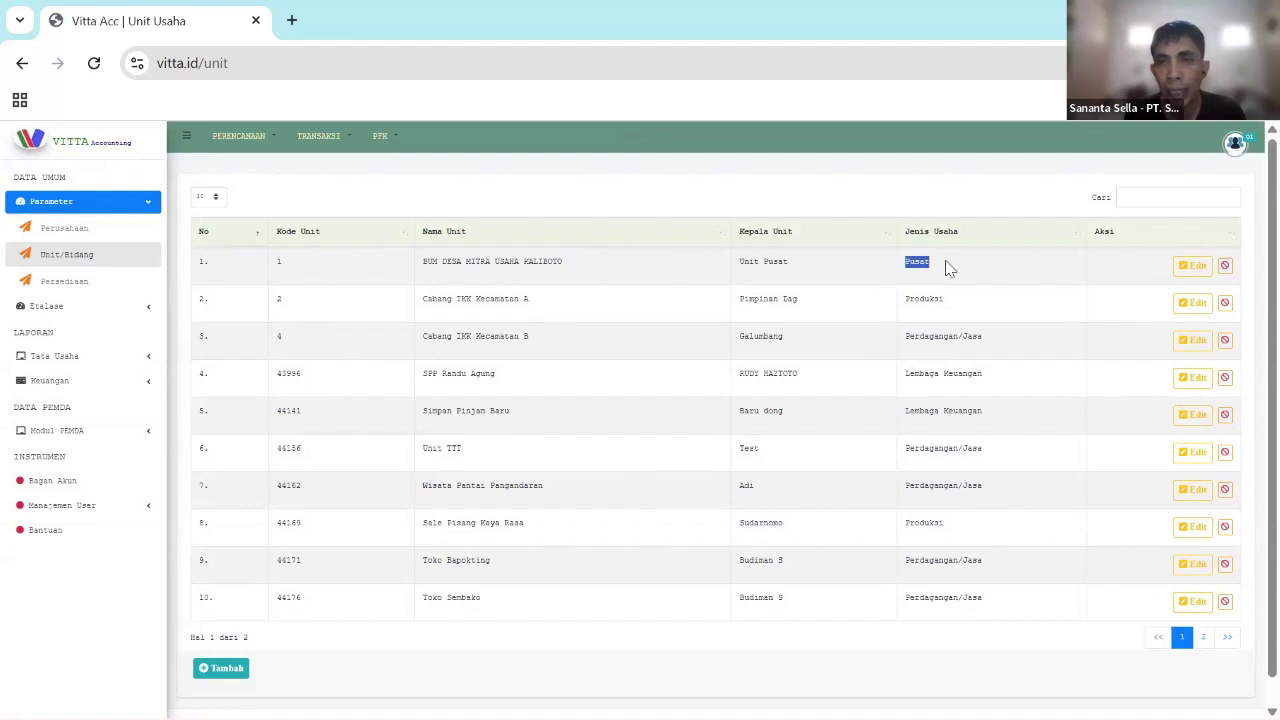
click(948, 268)
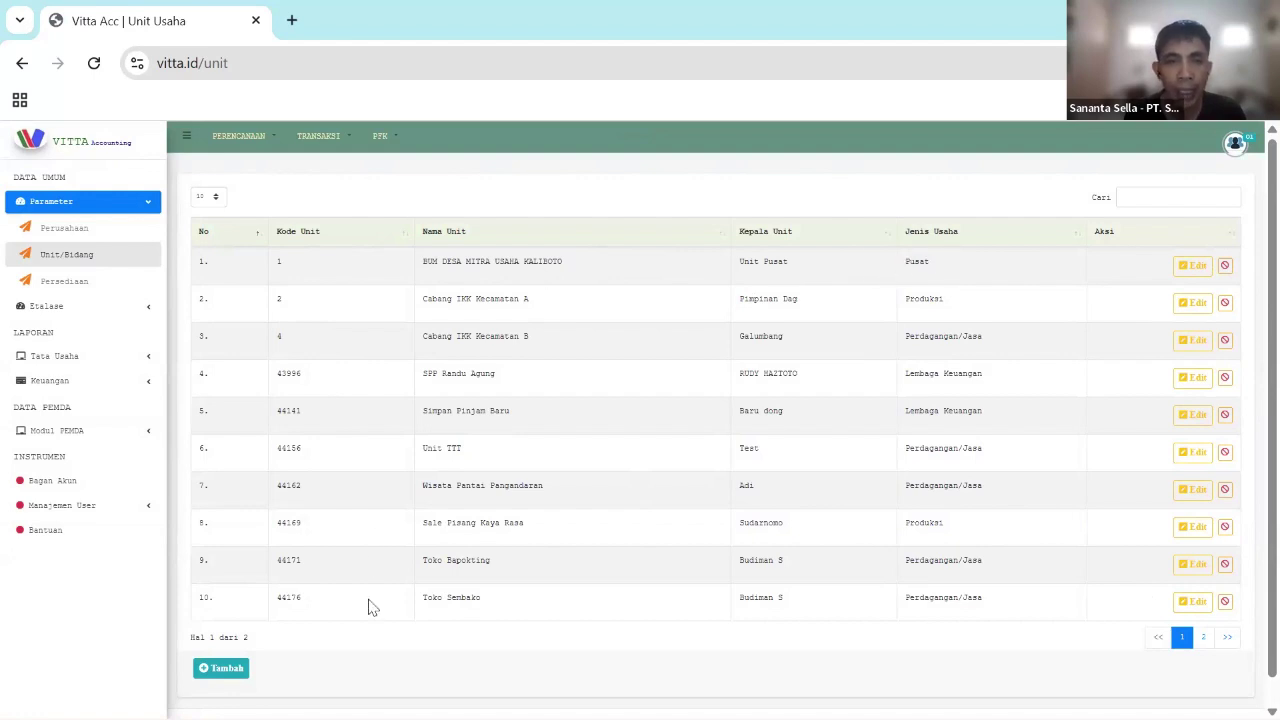
click(970, 284)
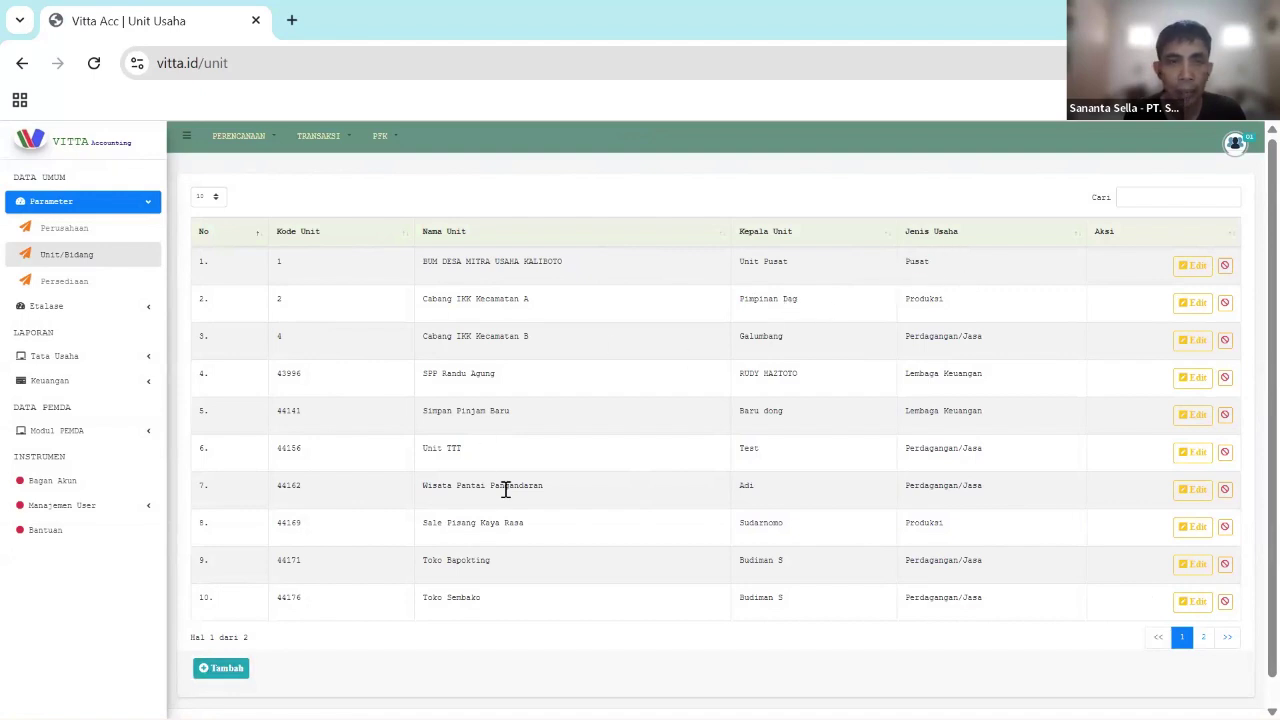
- Add unit 'Bumdesa Sejahtera Tembalang' in category Pusat with a suggested unit head, and save it
click(236, 677)
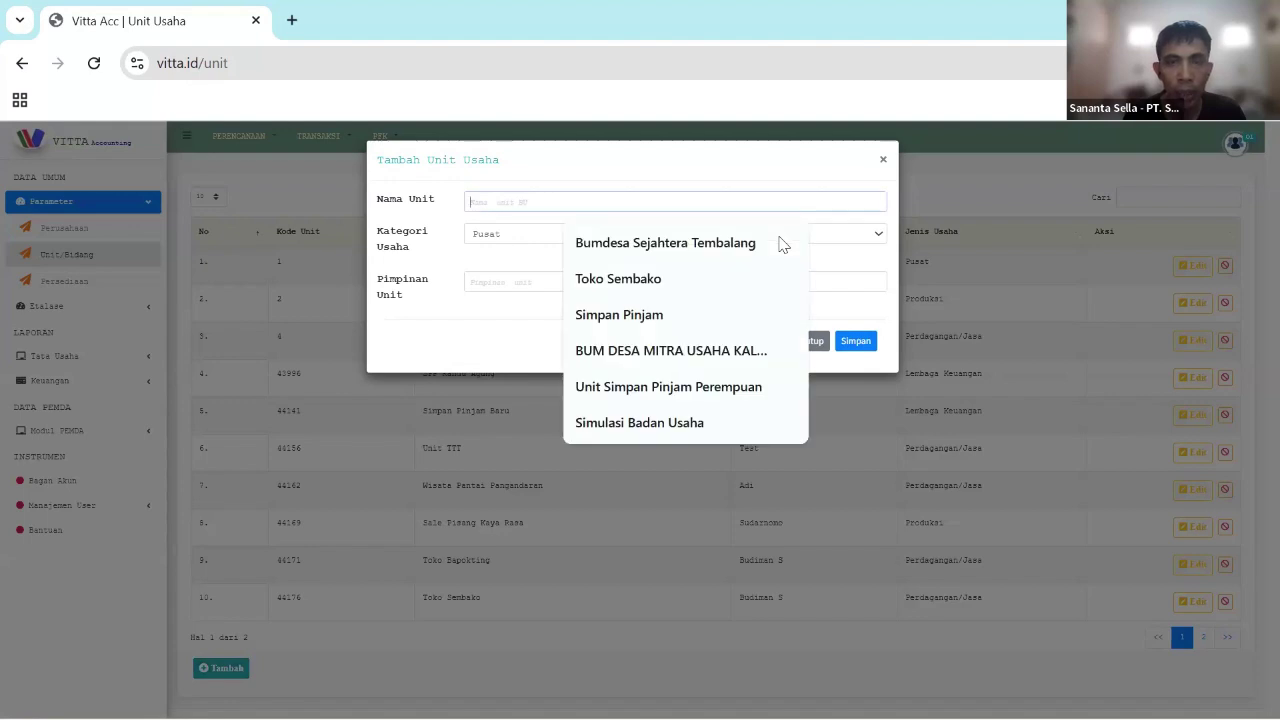
click(722, 255)
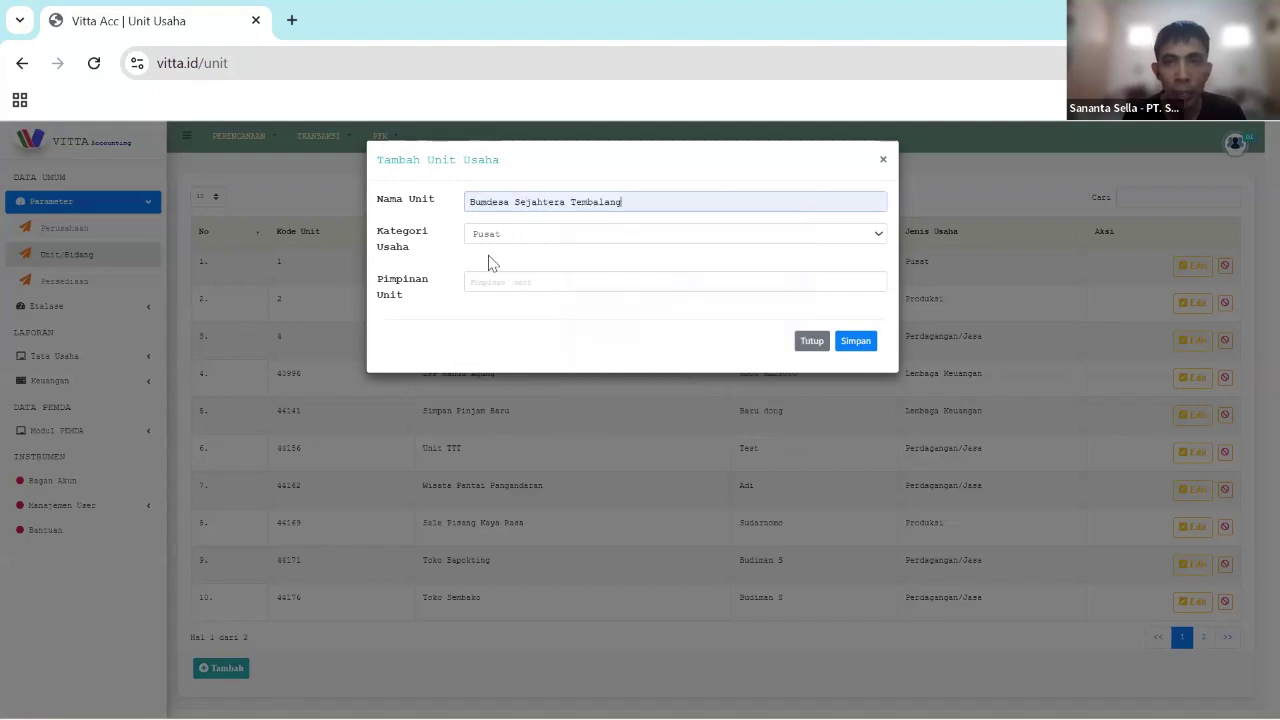
click(641, 285)
key(Down)
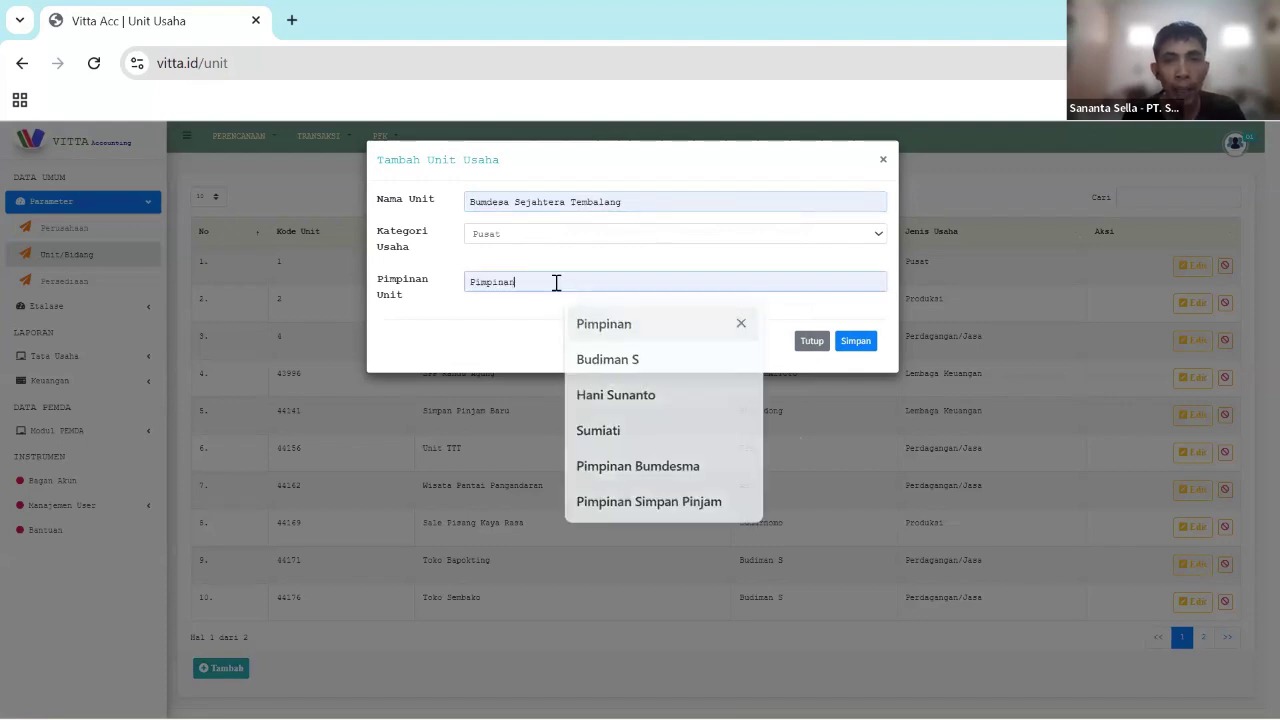
key(Return)
click(408, 289)
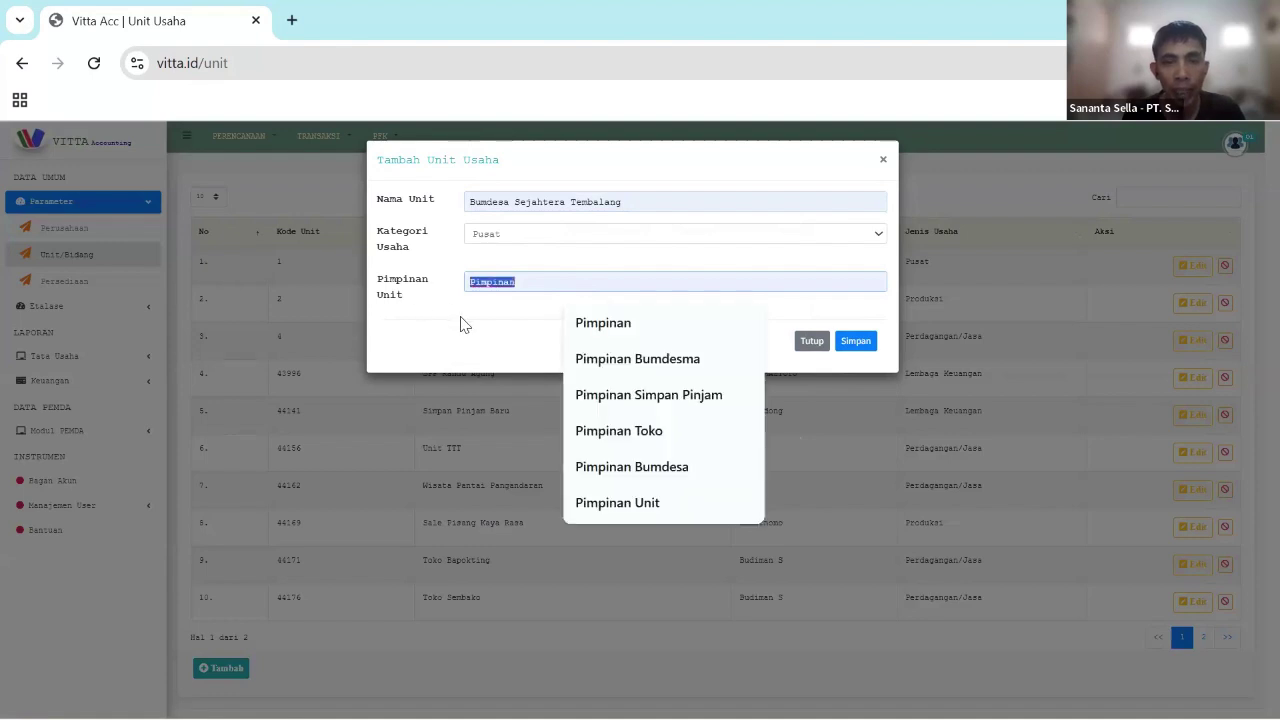
key(BackSpace)
click(499, 281)
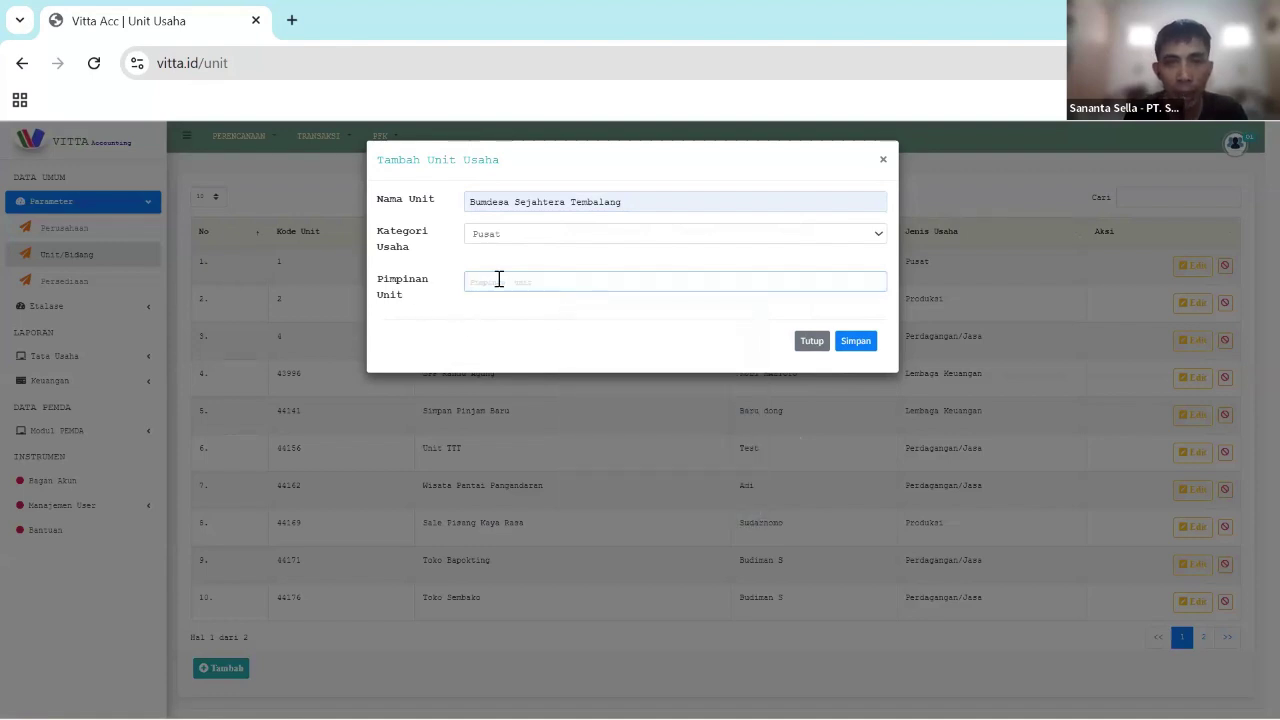
click(499, 281)
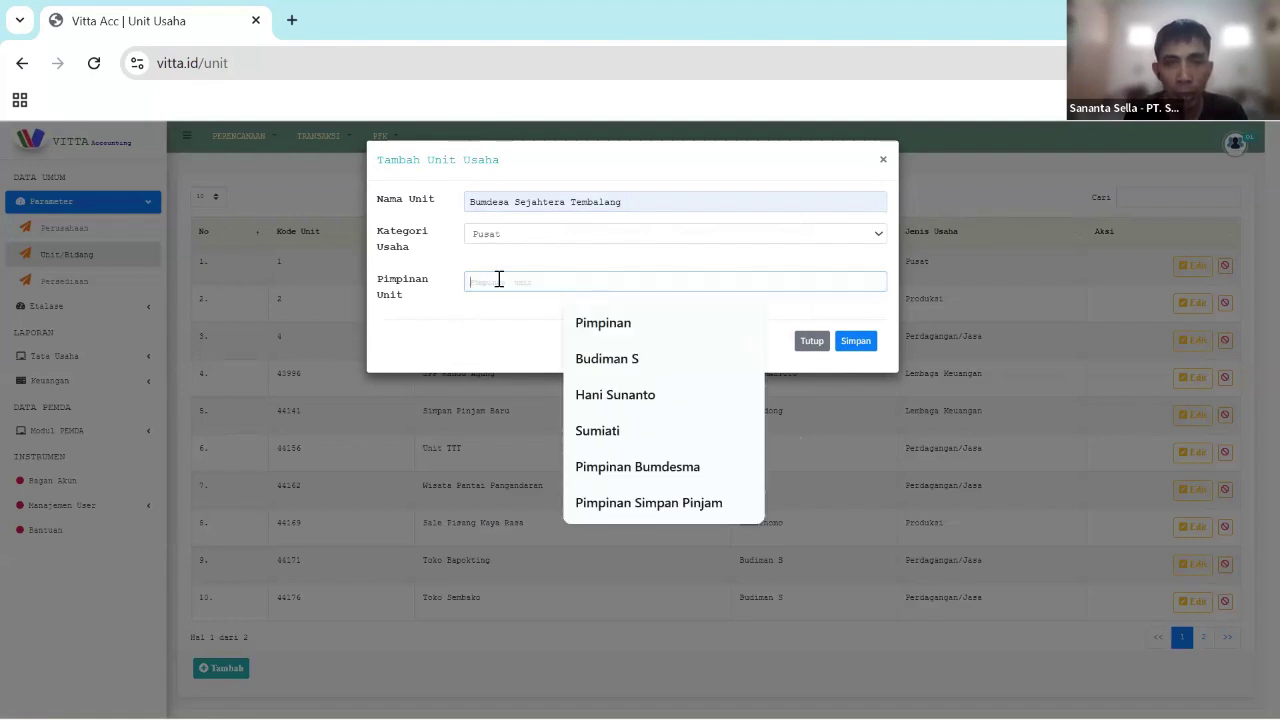
click(619, 362)
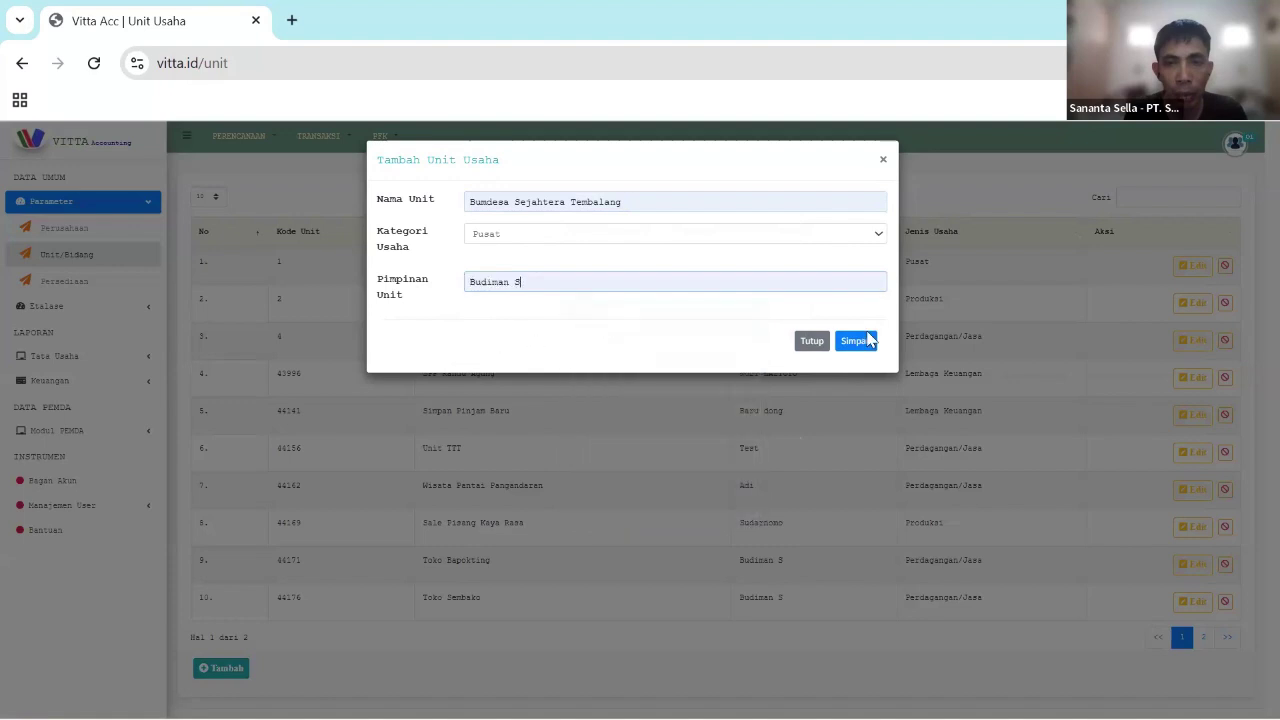
click(866, 341)
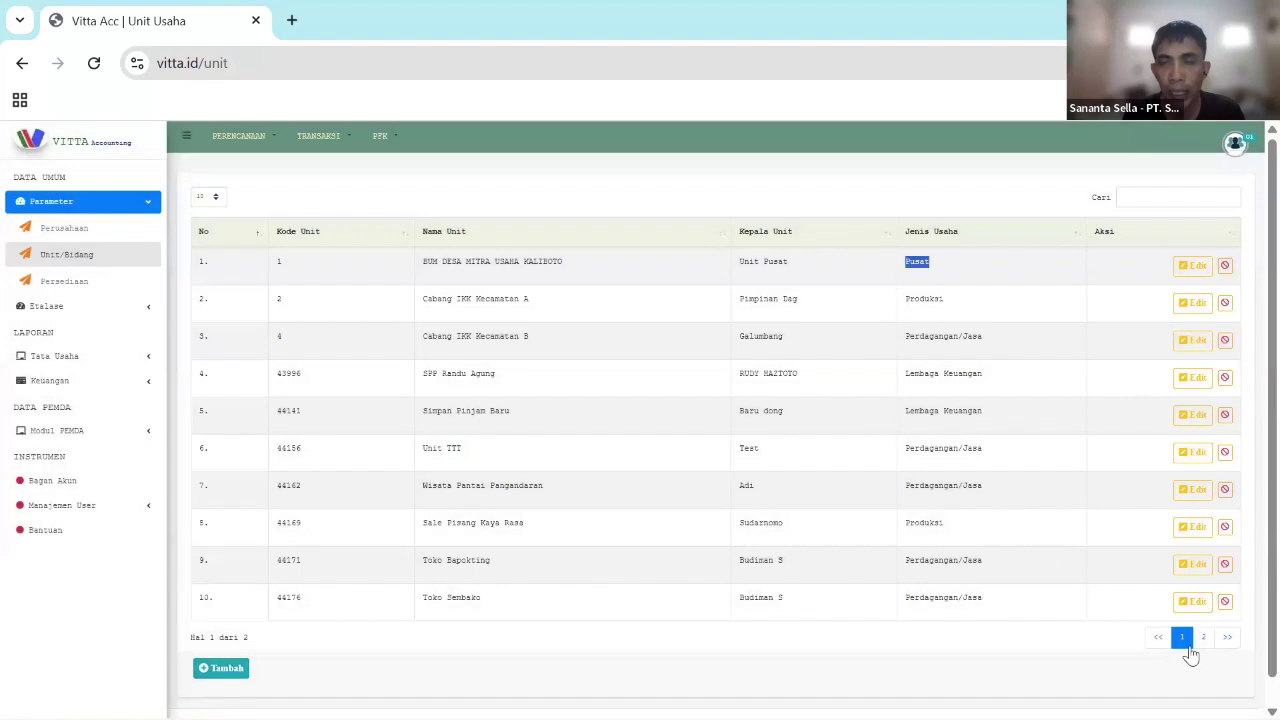
click(1205, 638)
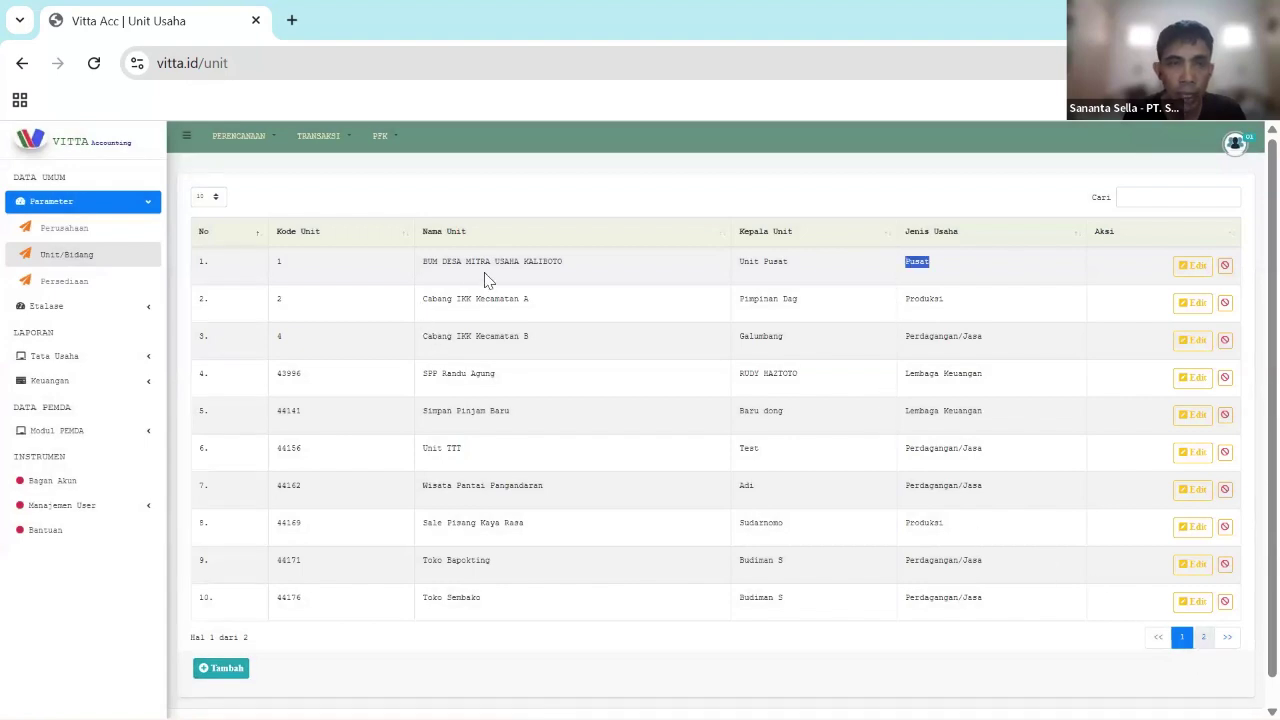
drag(561, 281, 475, 276)
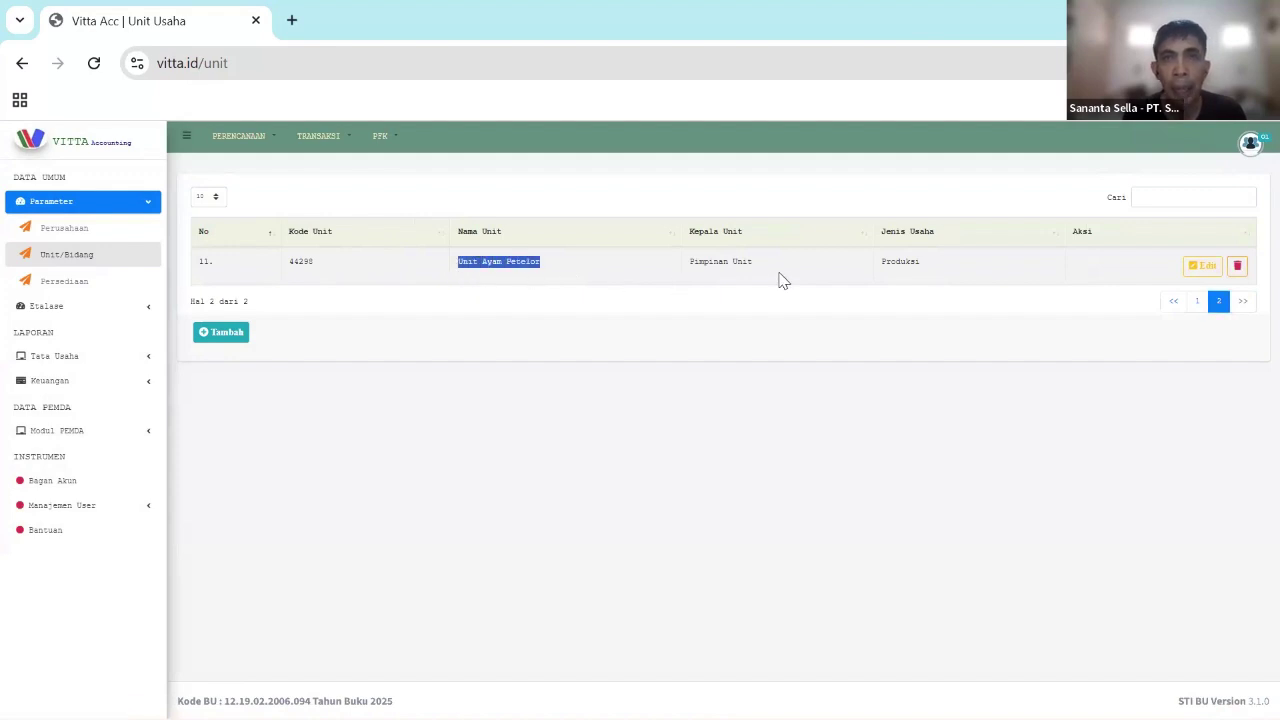
drag(680, 275, 926, 260)
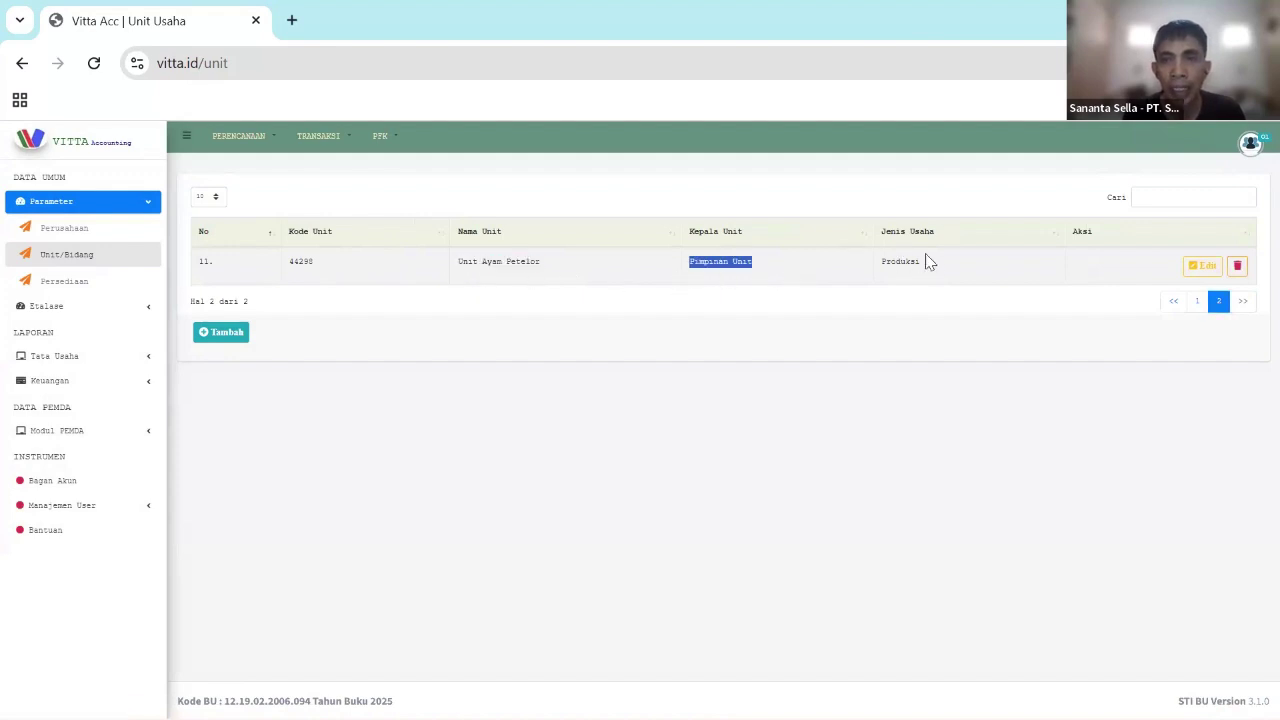
double_click(872, 266)
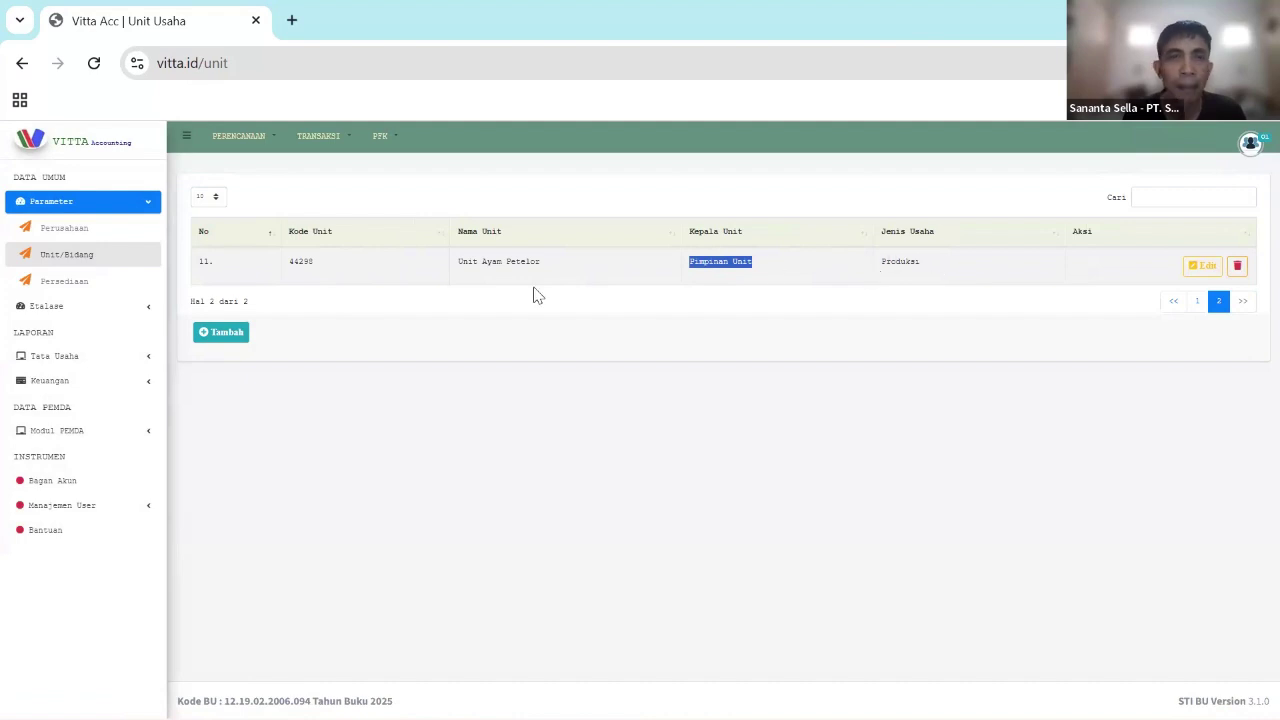
click(238, 335)
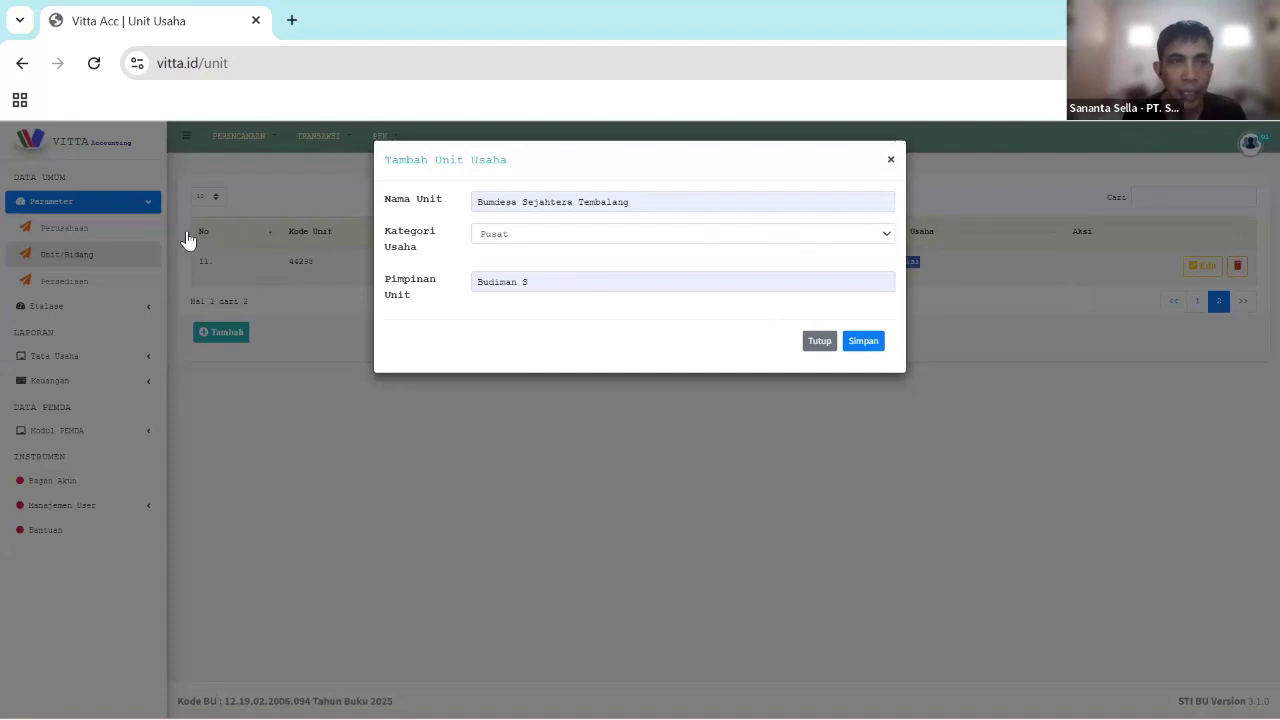
click(86, 216)
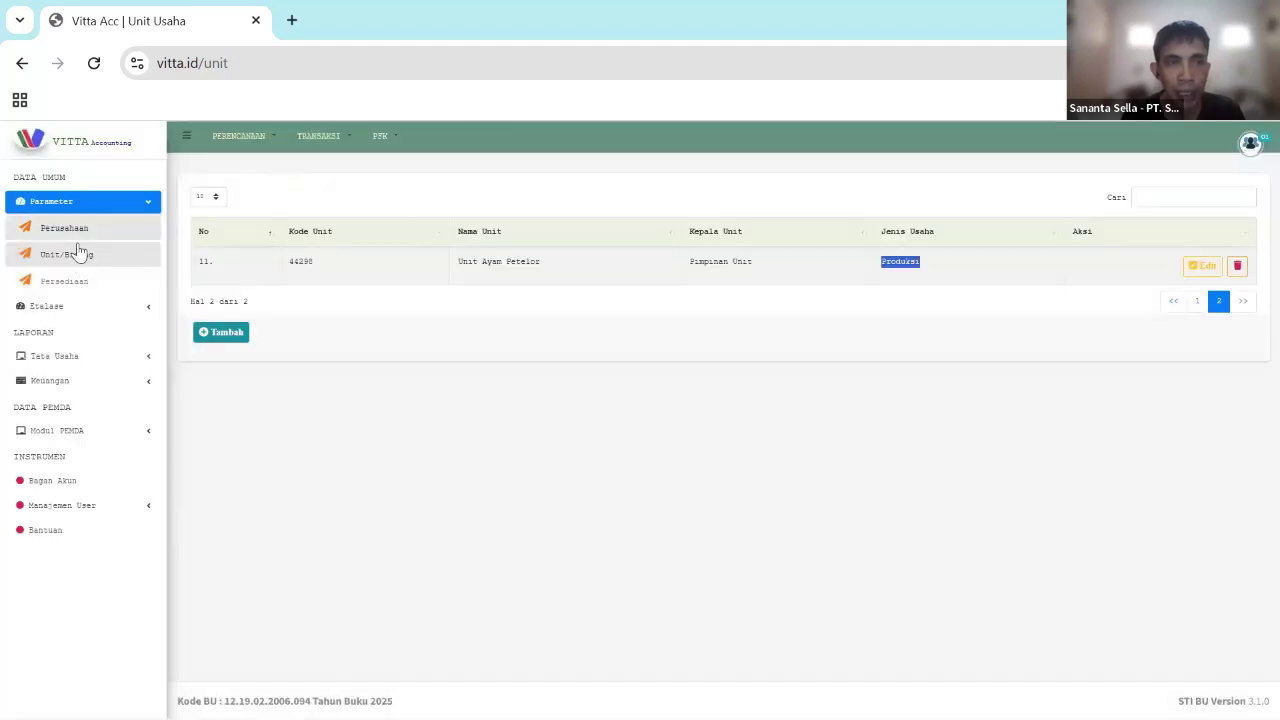
click(235, 335)
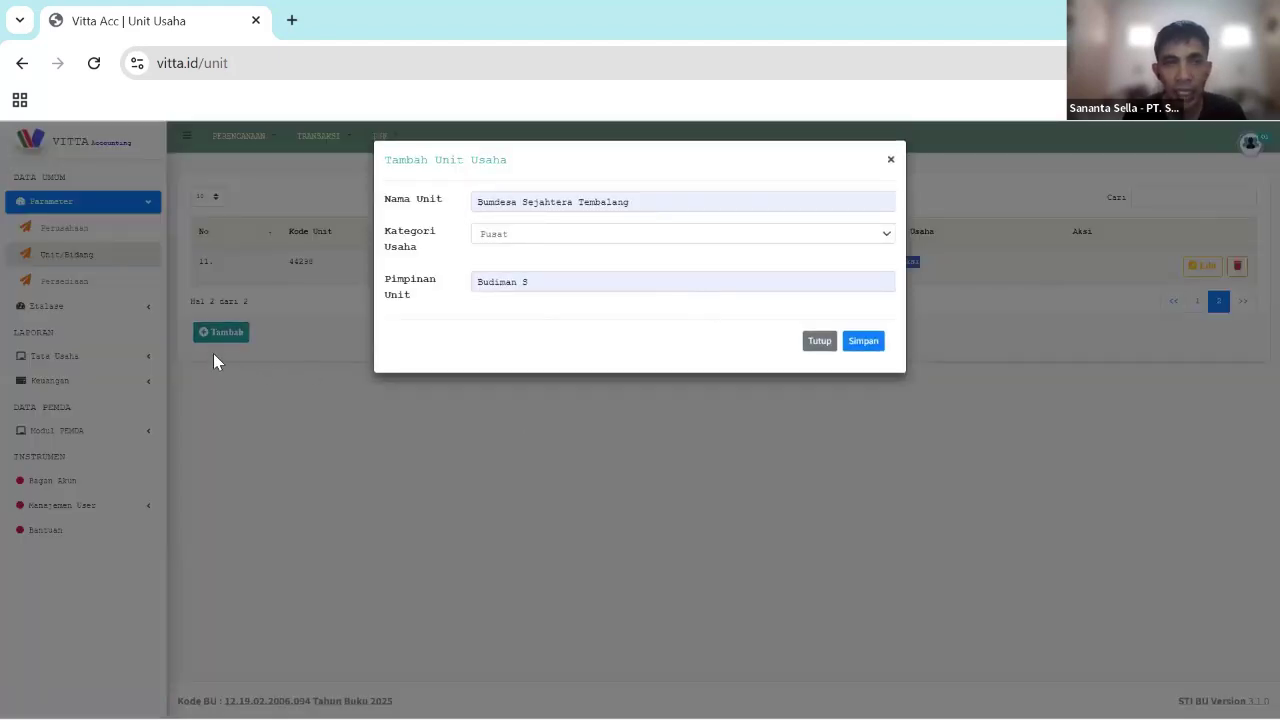
click(213, 361)
click(757, 234)
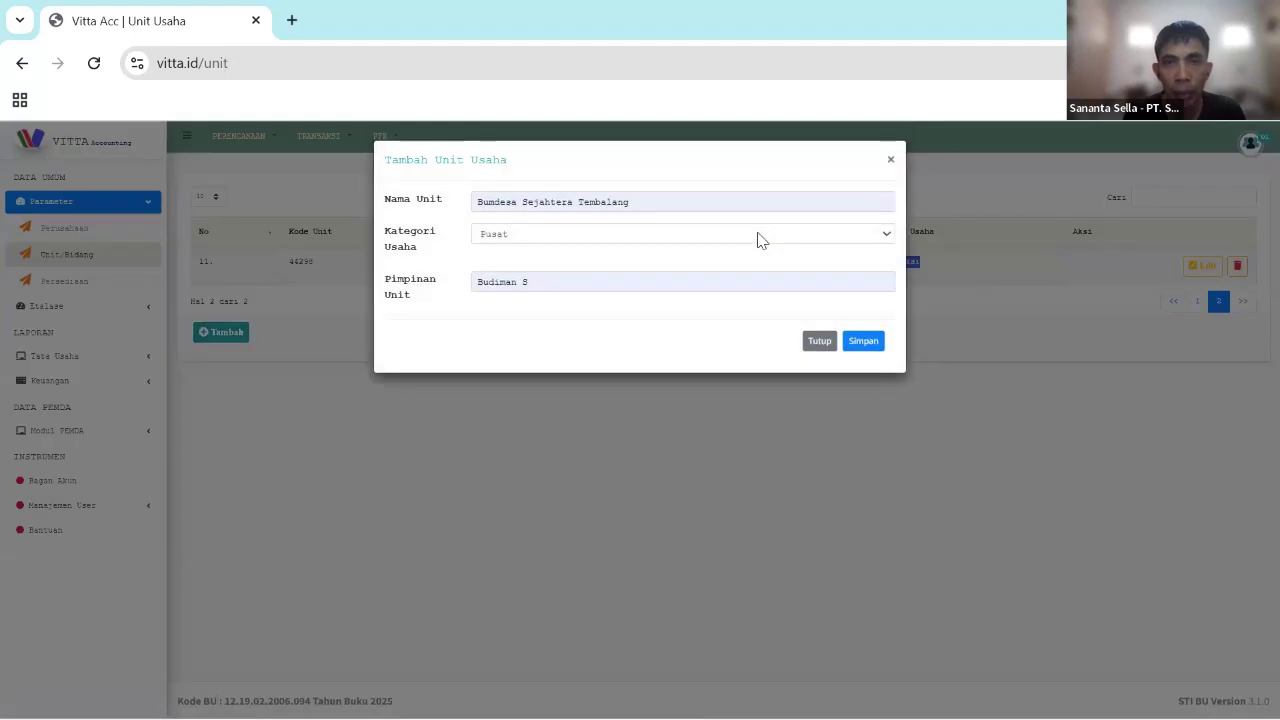
click(380, 208)
key(ctrl+a)
text(UNit)
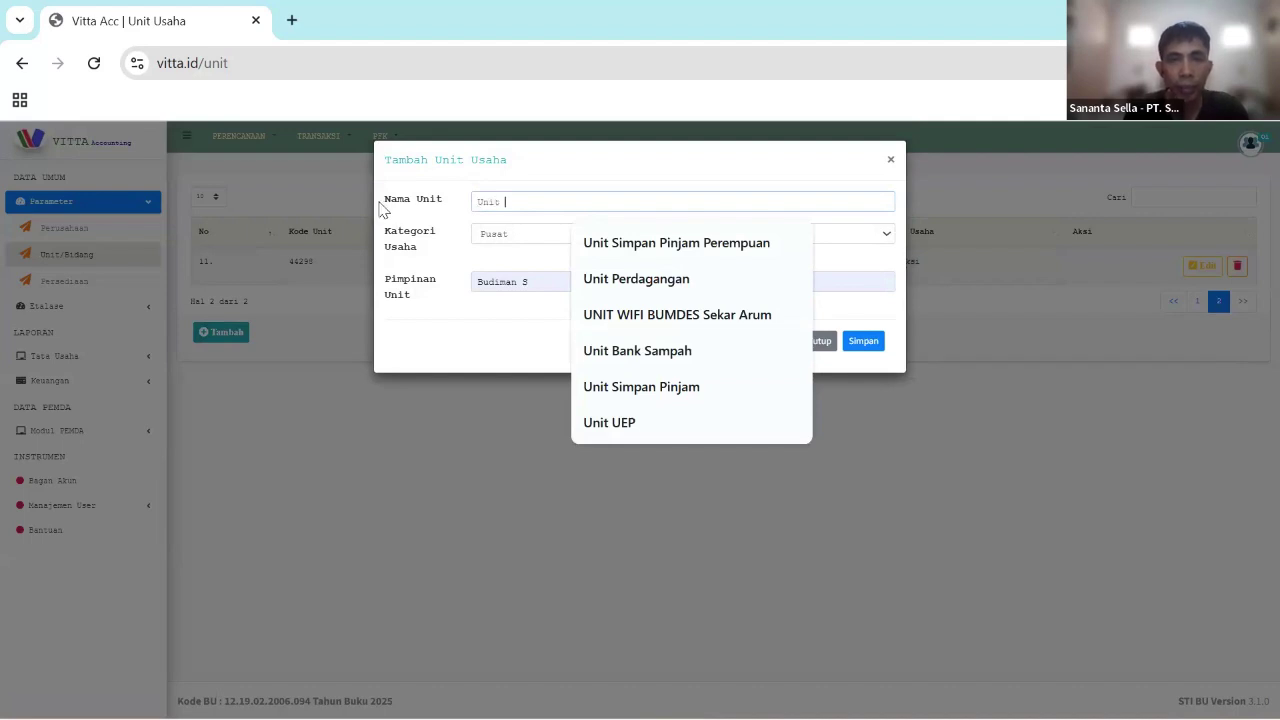
text( A)
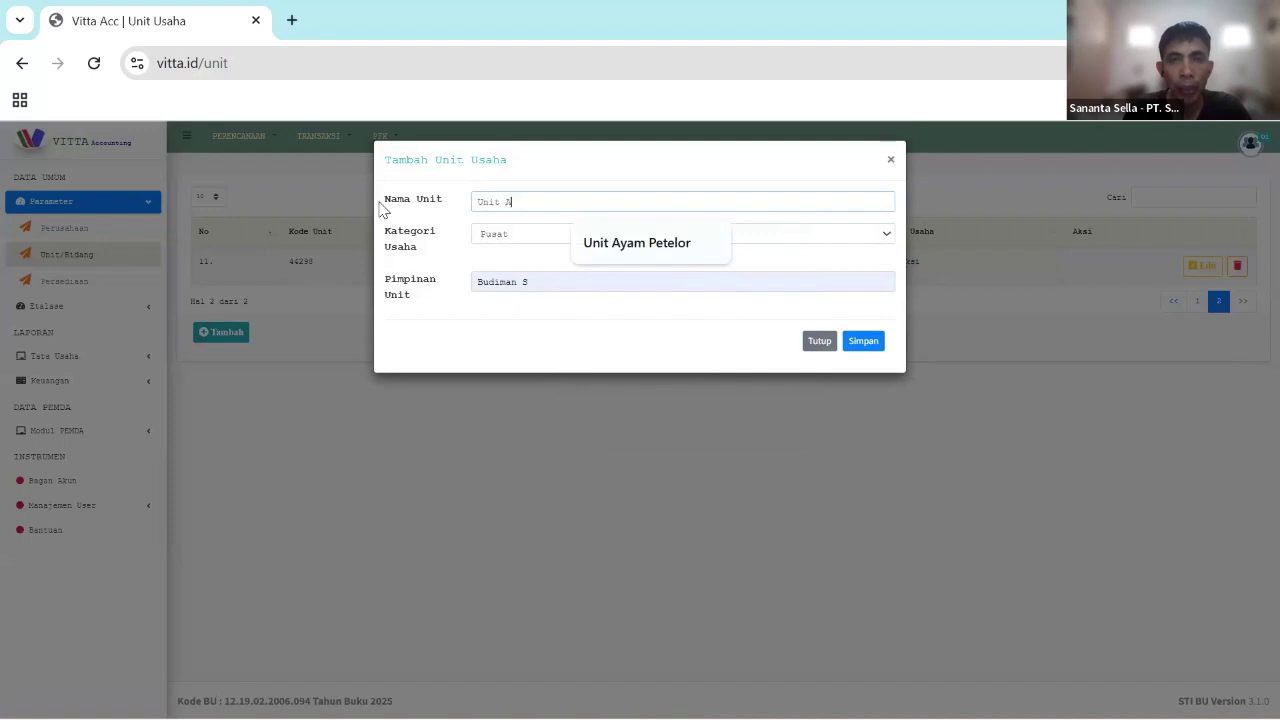
key(BackSpace)
text(Penggemuk)
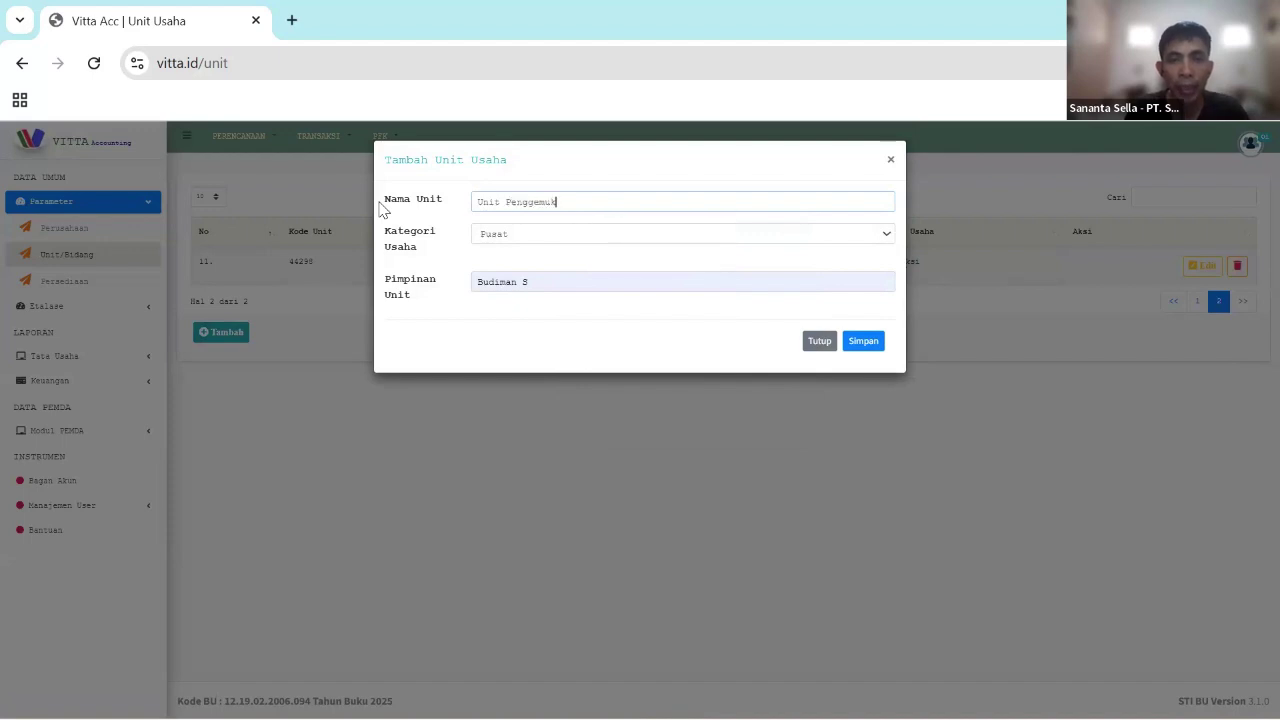
text(an Sap)
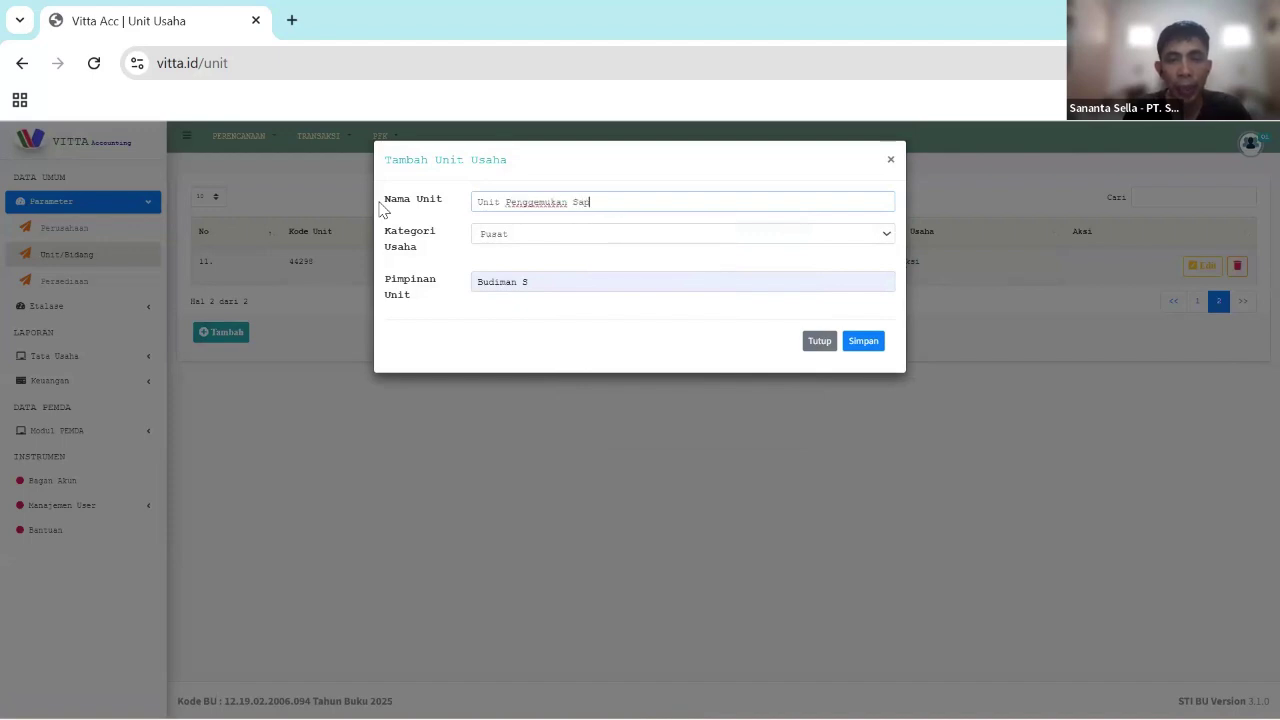
text(i)
key(Tab)
key(alt+Down)
key(Down)
key(Down)
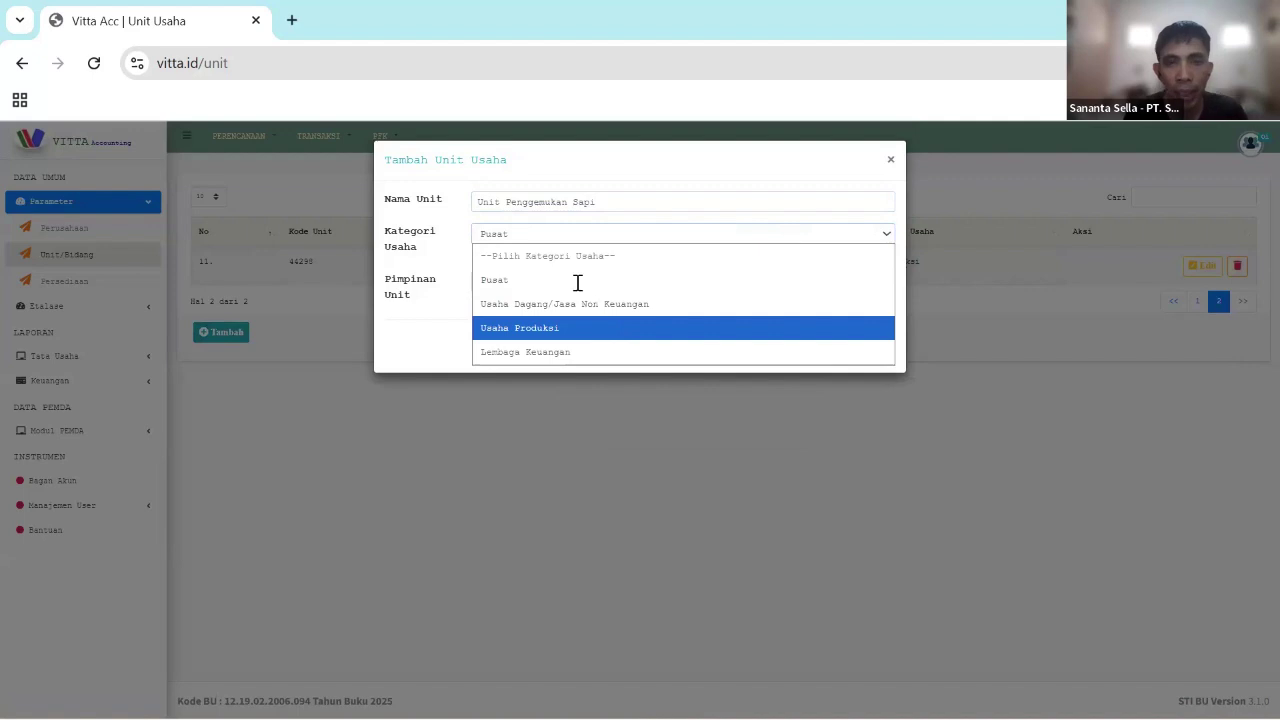
key(Return)
key(Tab)
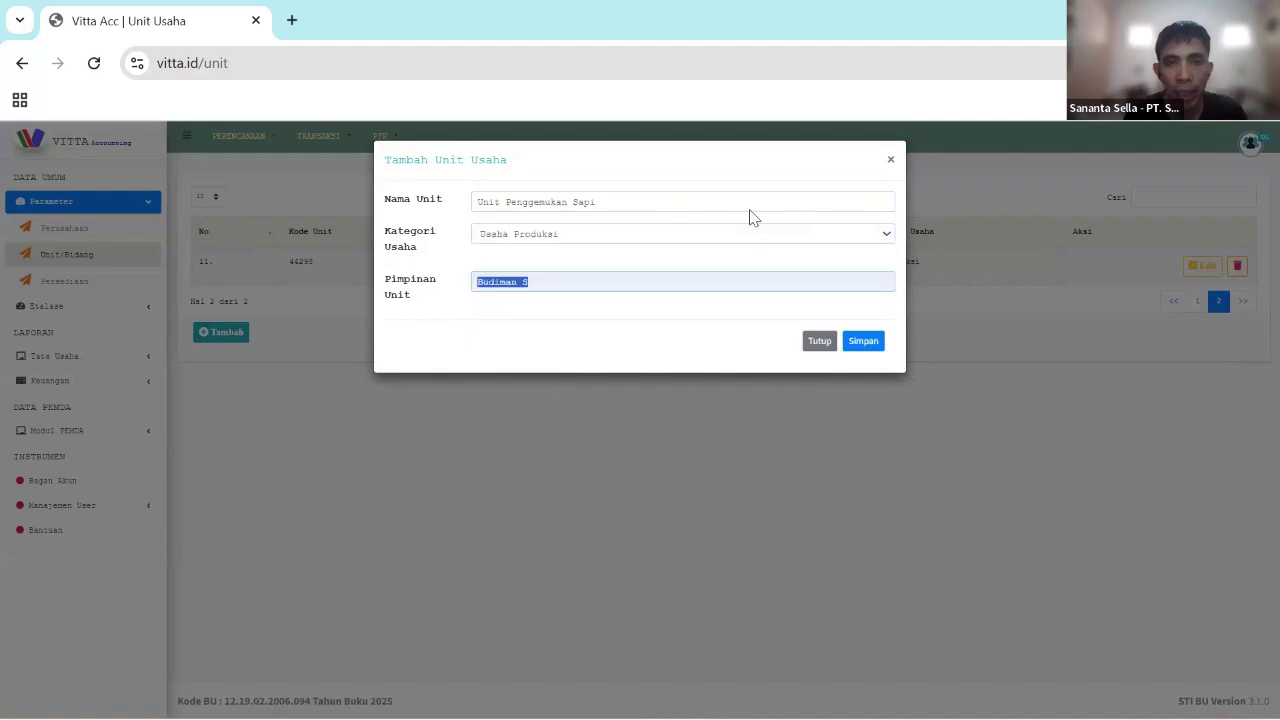
click(891, 162)
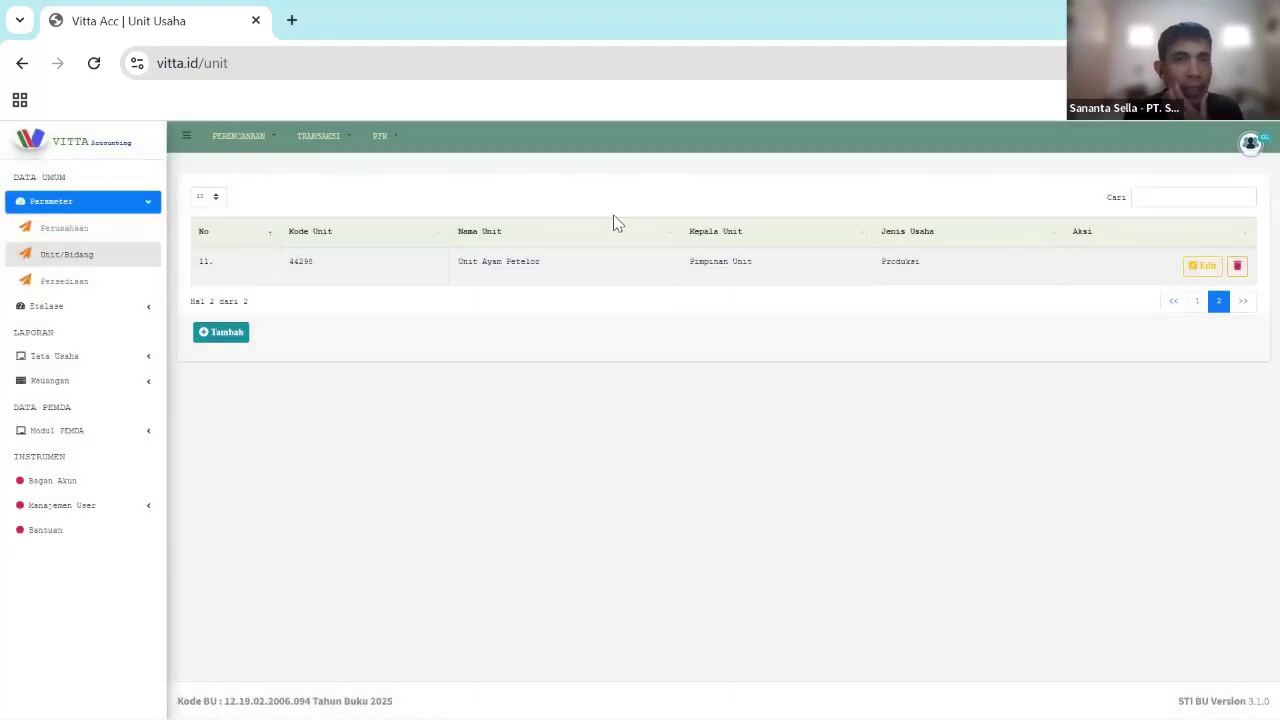
- Review Unit Ayam Petelor's edit form, keeping category Usaha Produksi, and close it unchanged
key(shift+Tab)
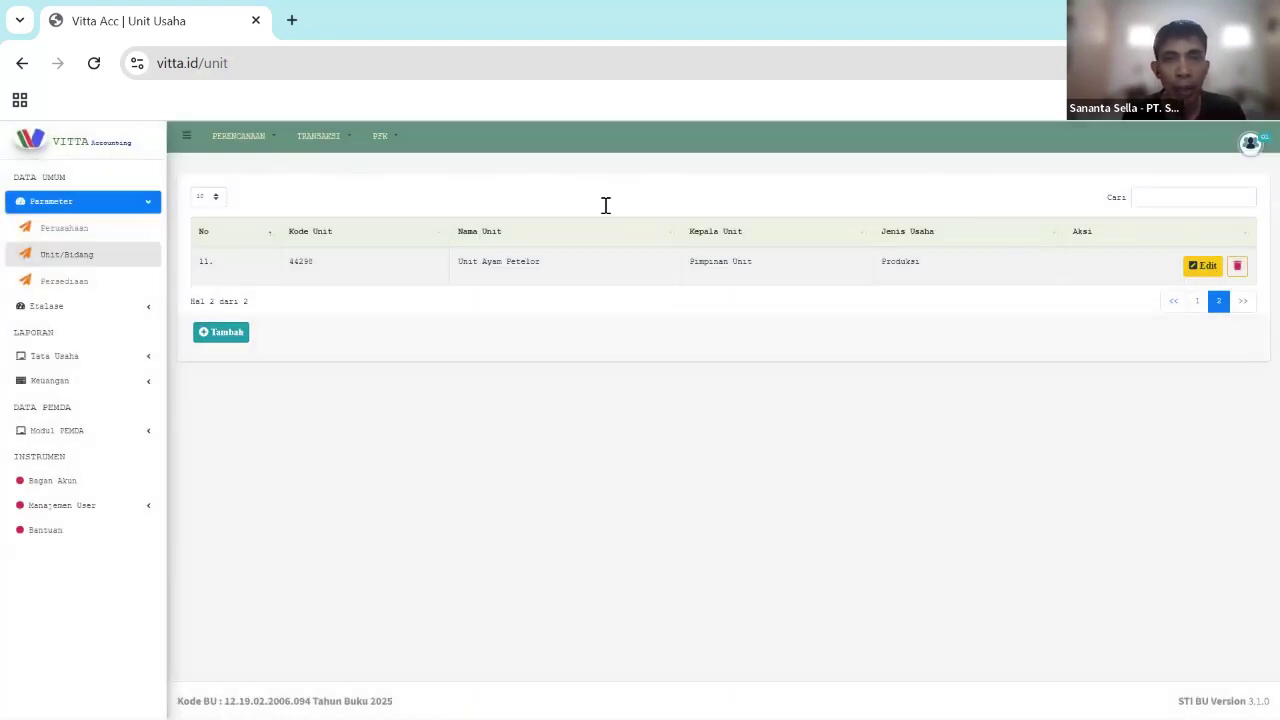
key(Return)
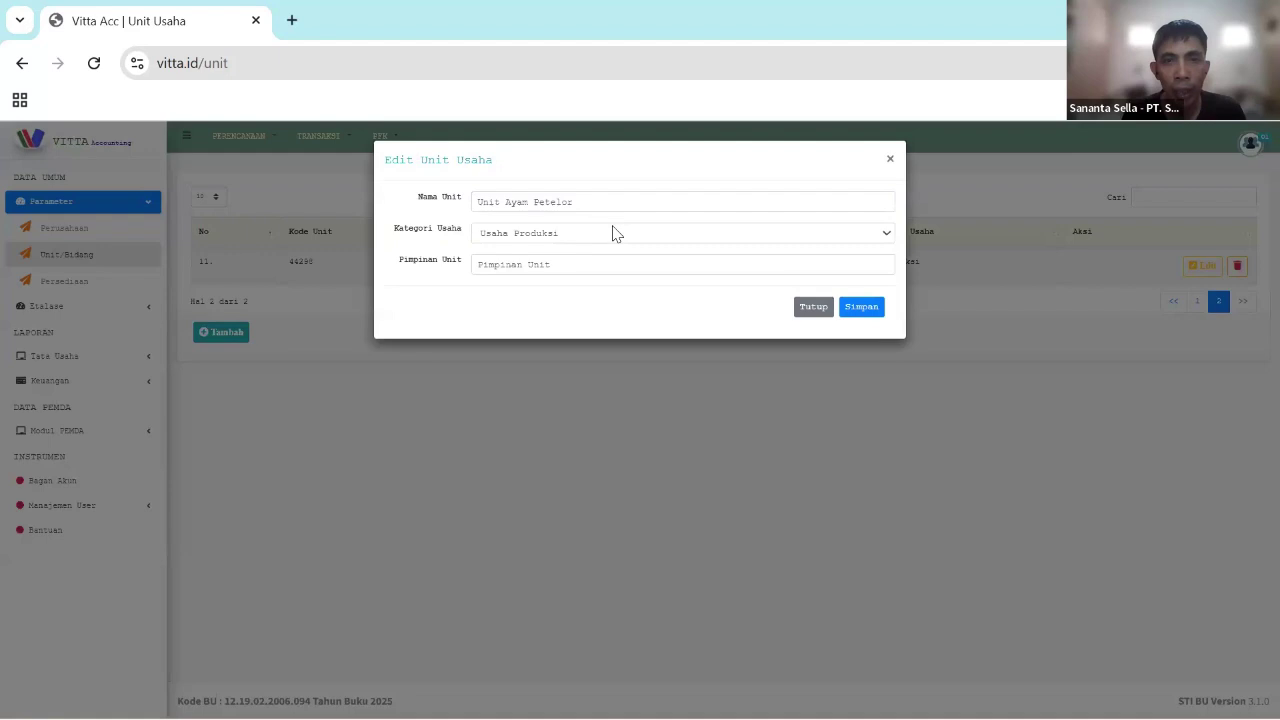
click(615, 233)
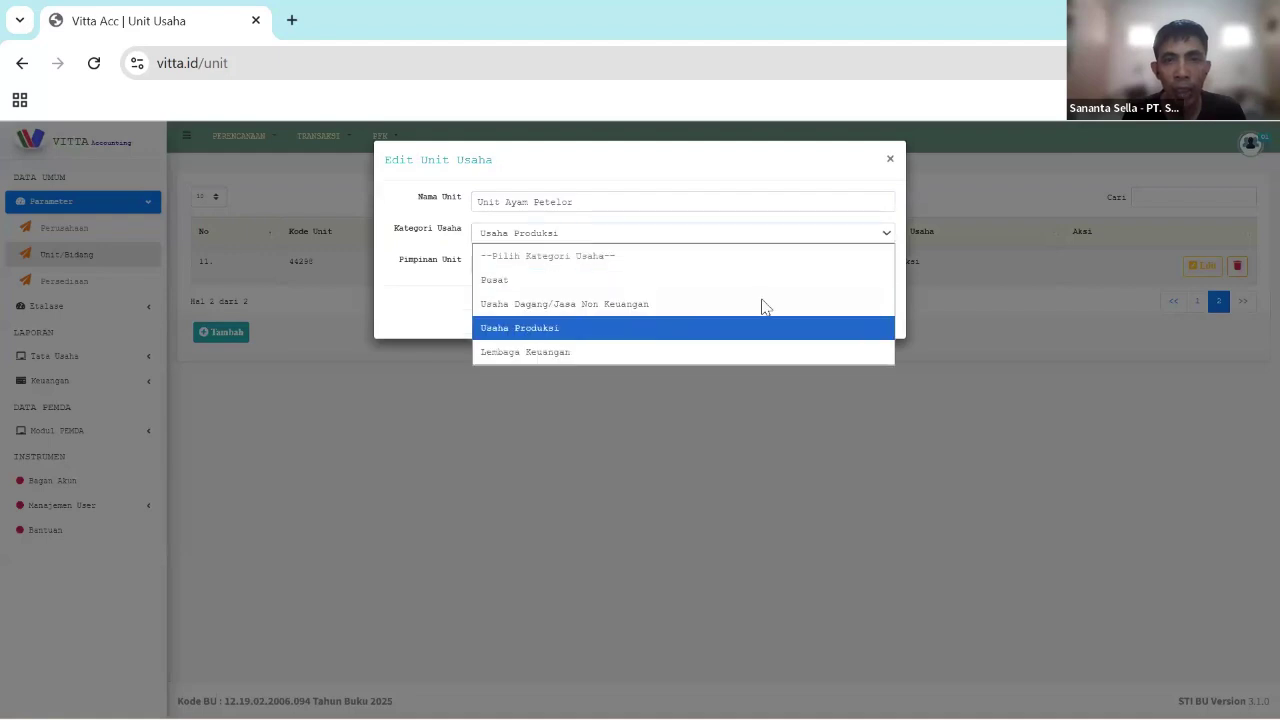
key(Return)
click(595, 265)
text(Pimpinan Unit)
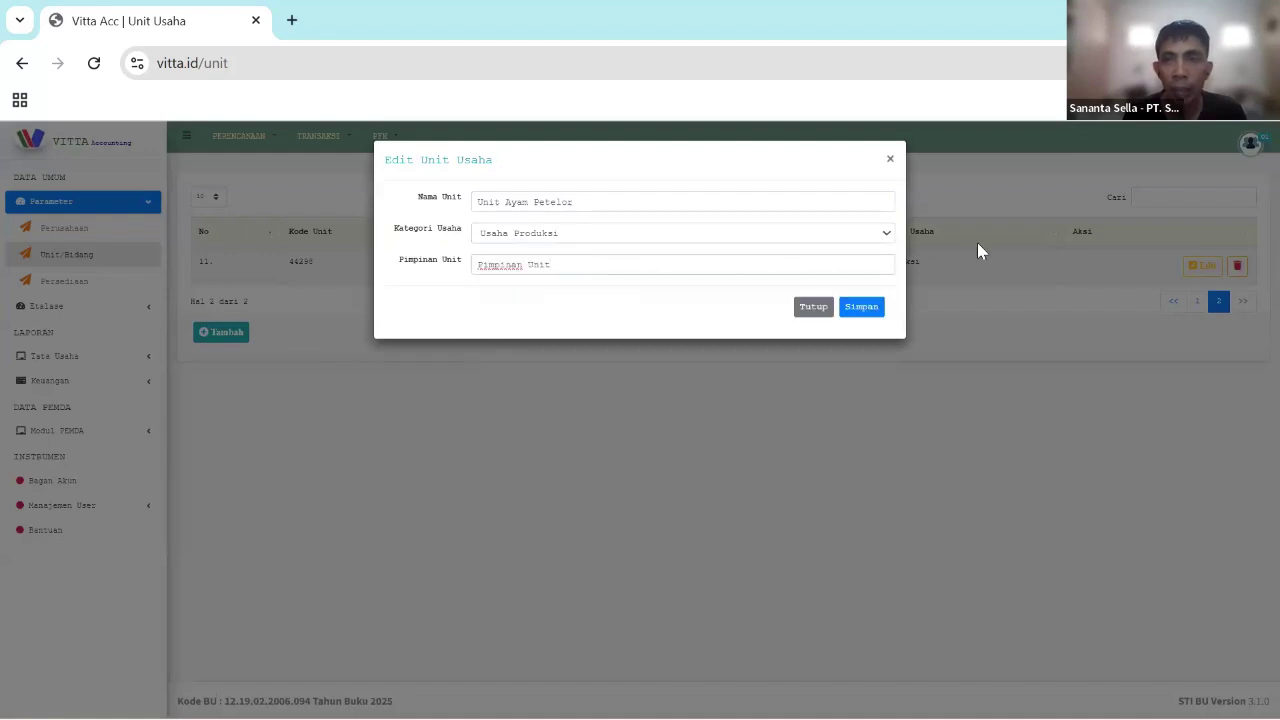
click(890, 161)
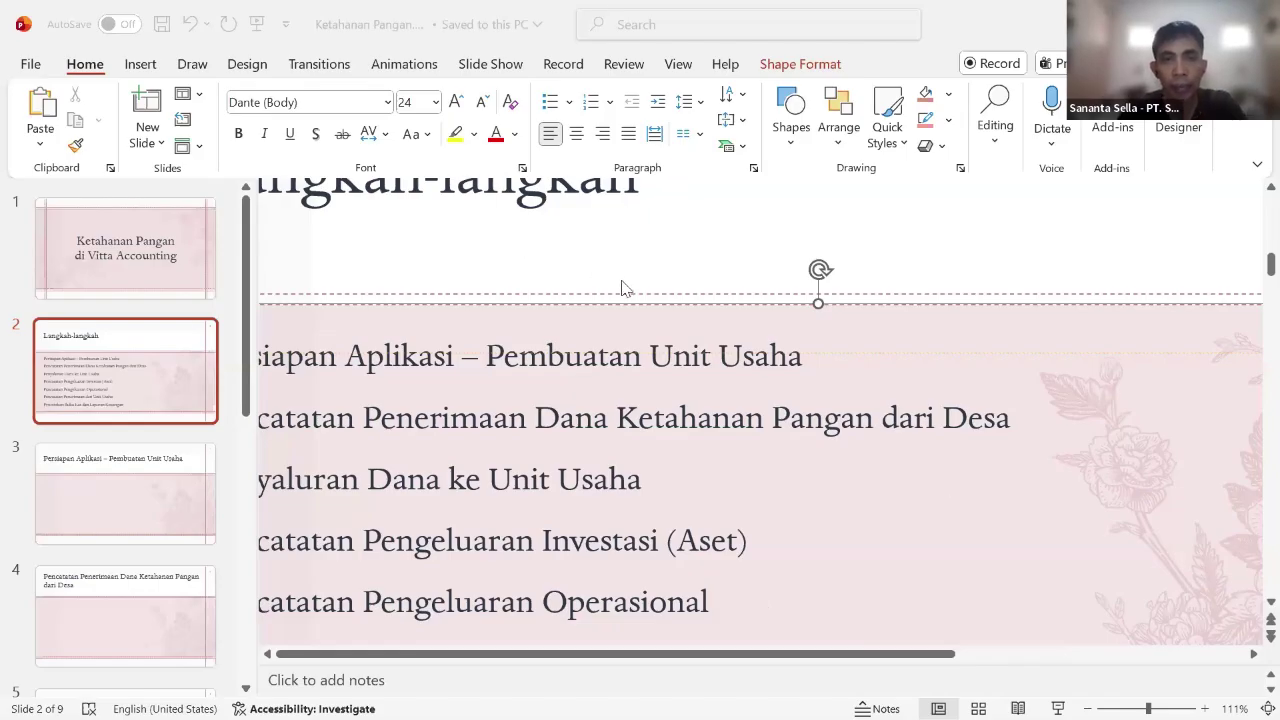
- On the Langkah-langkah slide, highlight the first step and 'dari Desa' in the second step
ctrl+scroll(621, 288, down, 4)
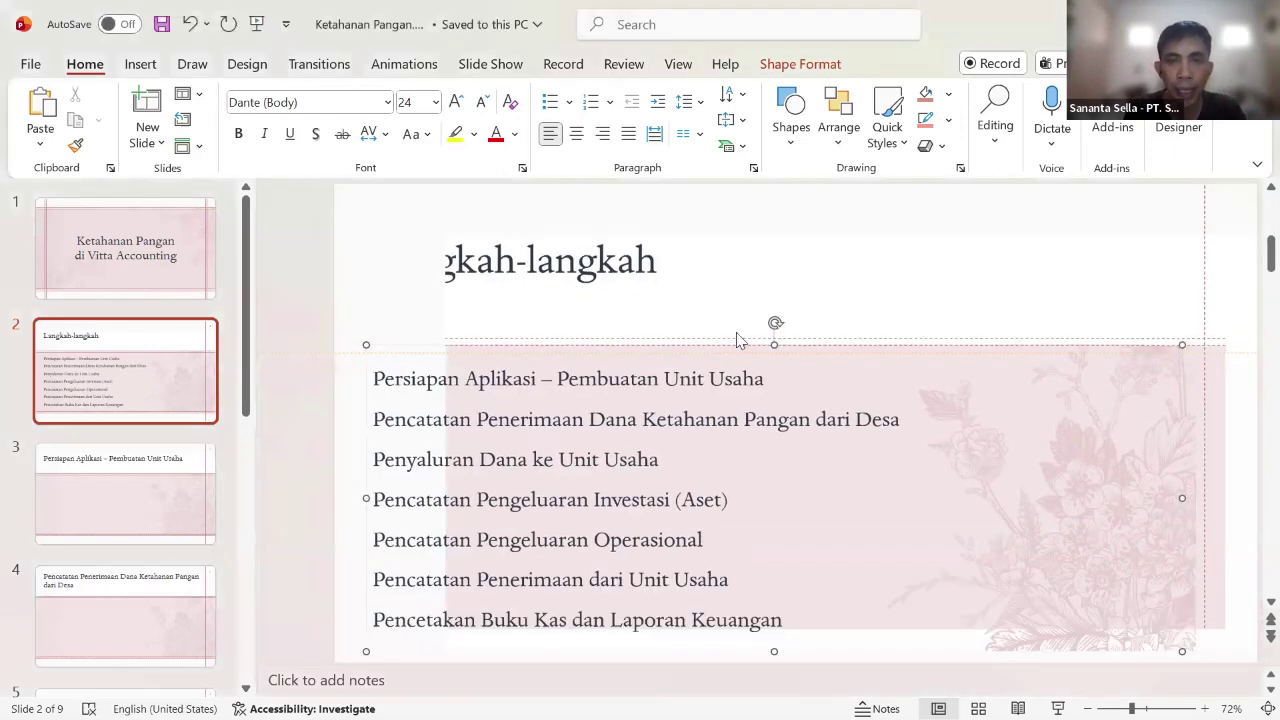
click(721, 376)
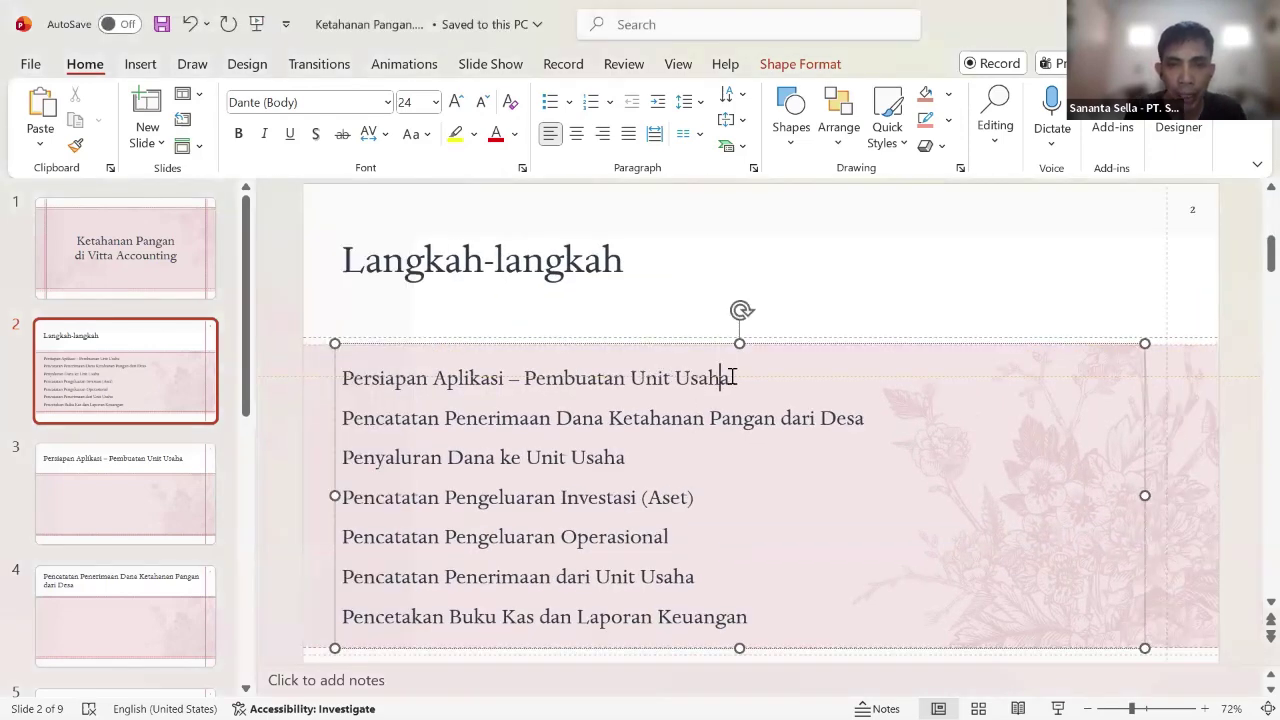
key(ctrl+shift+Left)
key(ctrl+shift+Left)
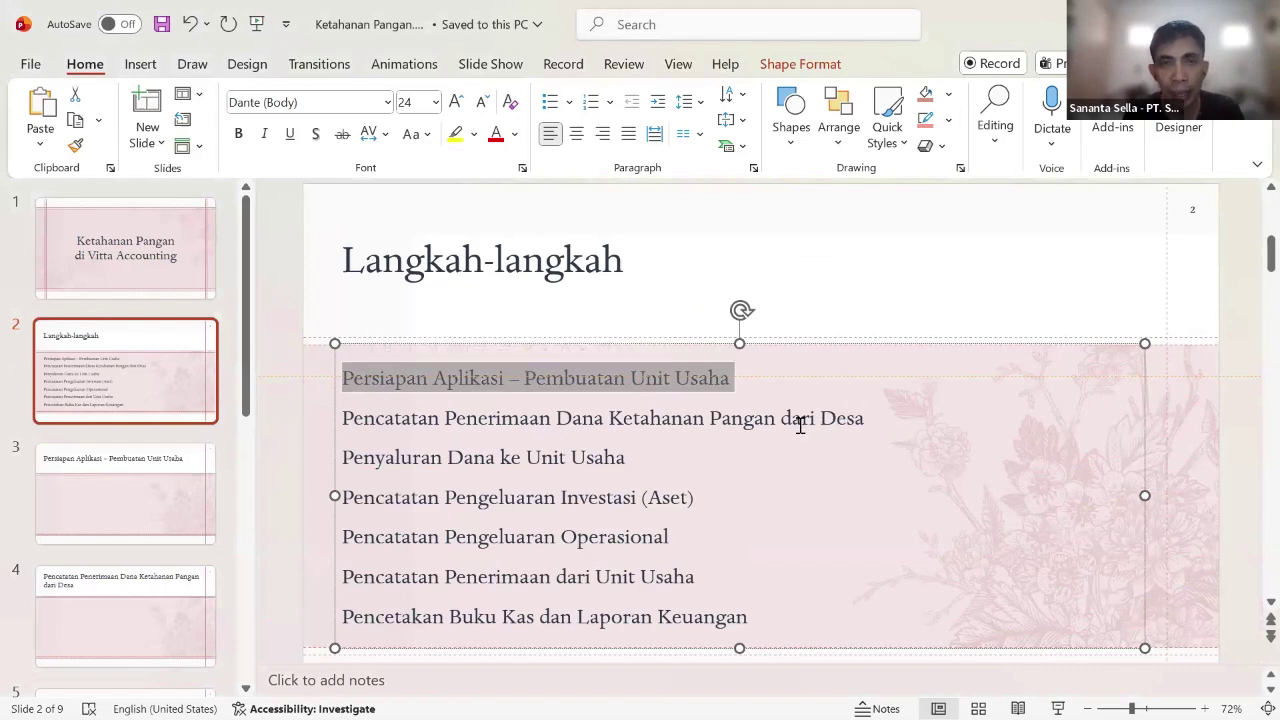
drag(781, 419, 865, 419)
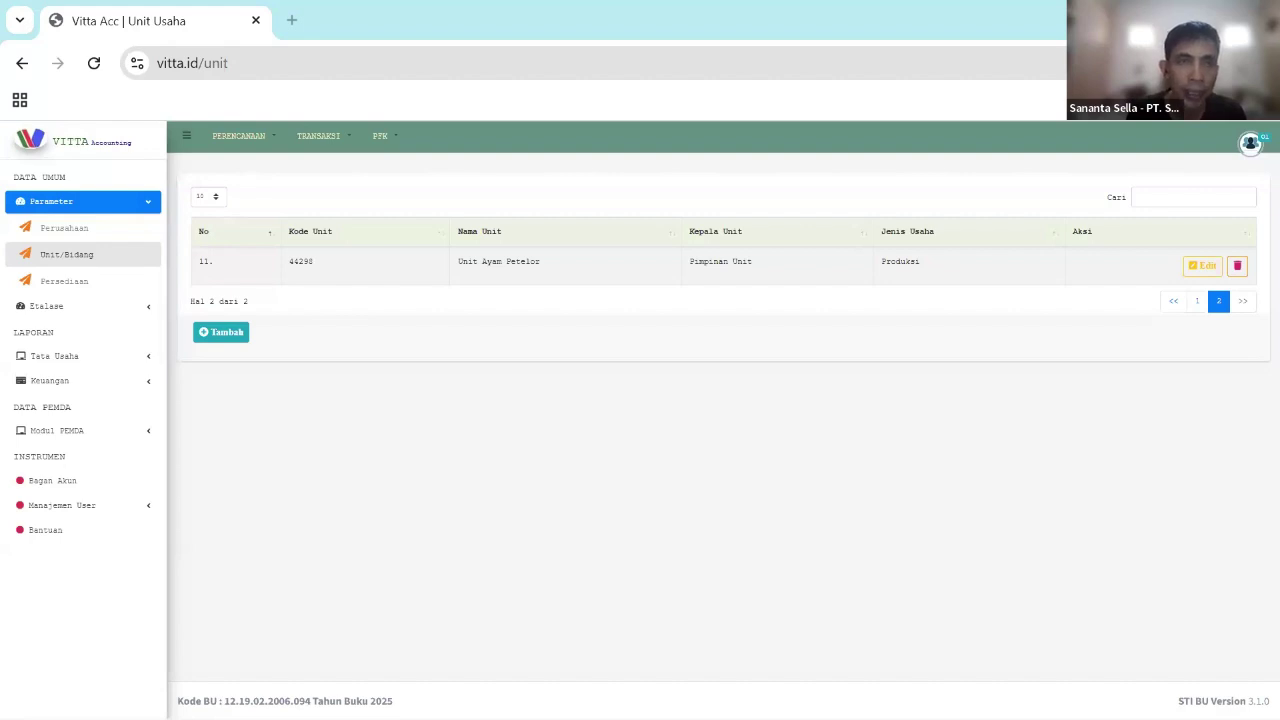
- Open TRANSAKSI > Pengakuan > Ayat Jurnal to reach the Jurnal Unit page
click(319, 141)
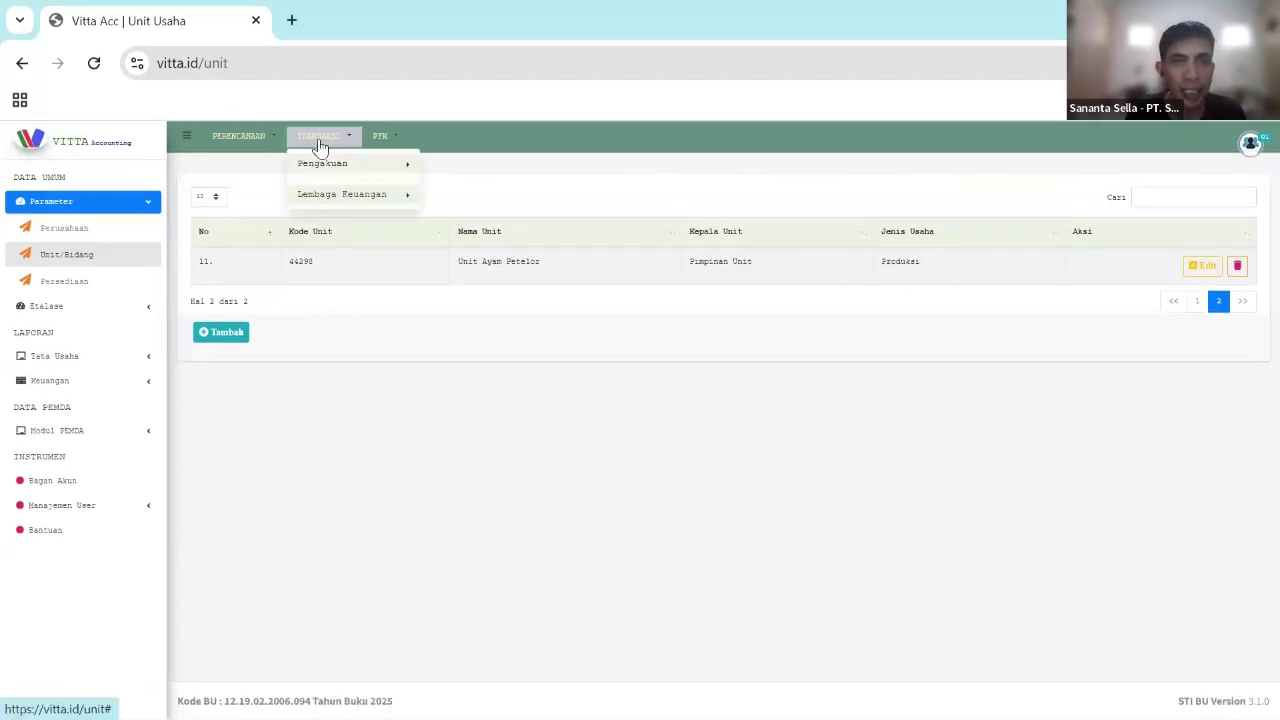
click(323, 165)
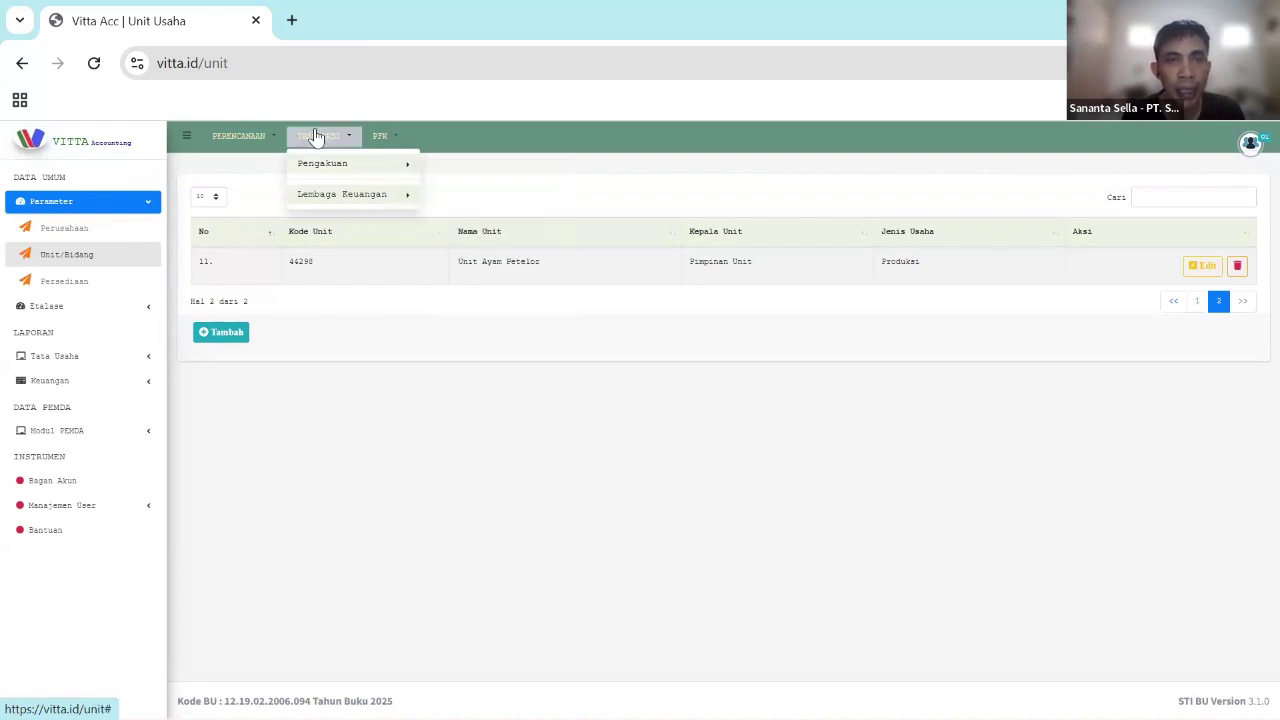
mouse_move(332, 168)
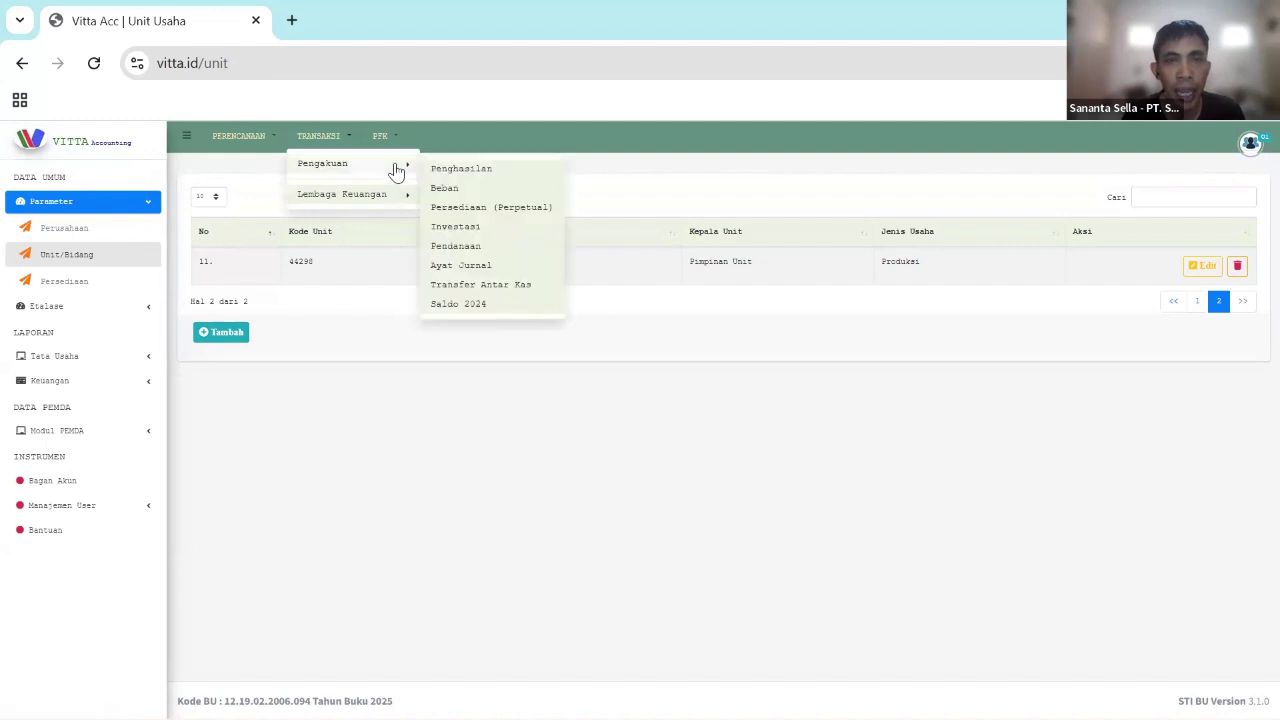
click(524, 268)
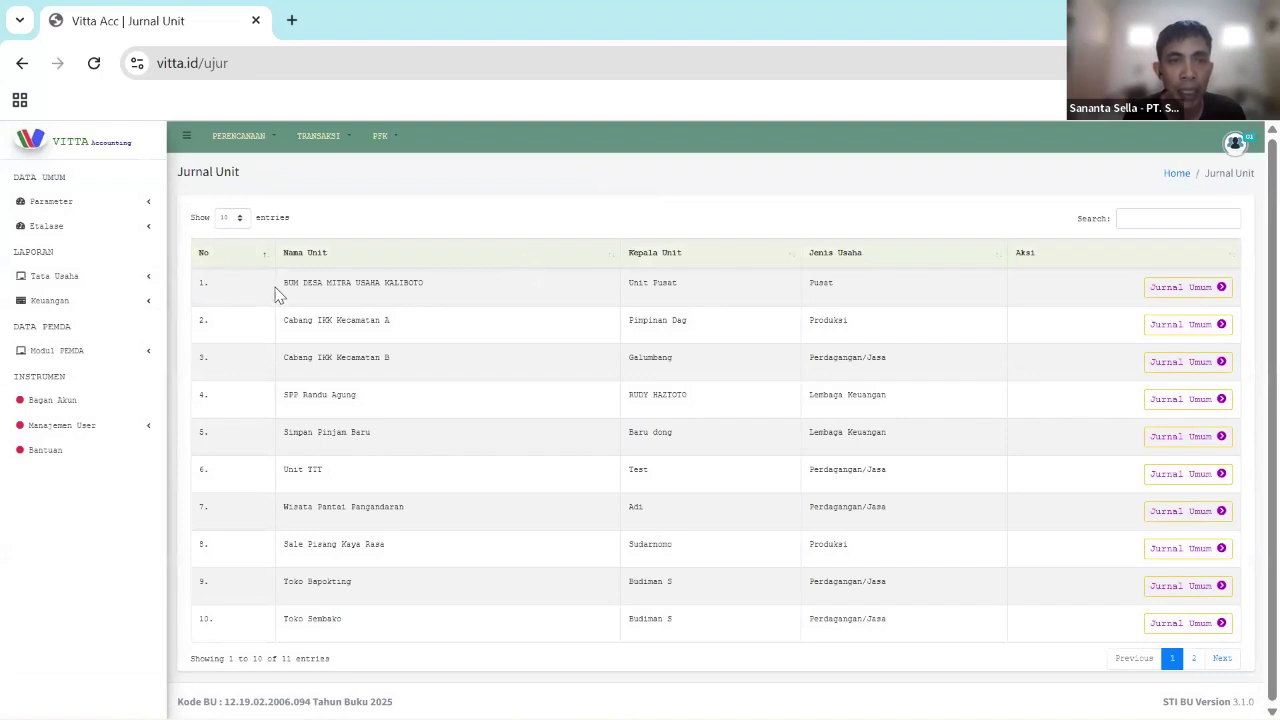
- Point out BUM DESA MITRA USAHA KALIBOTO and its Pusat type, then open its Jurnal Umum
drag(277, 289, 686, 304)
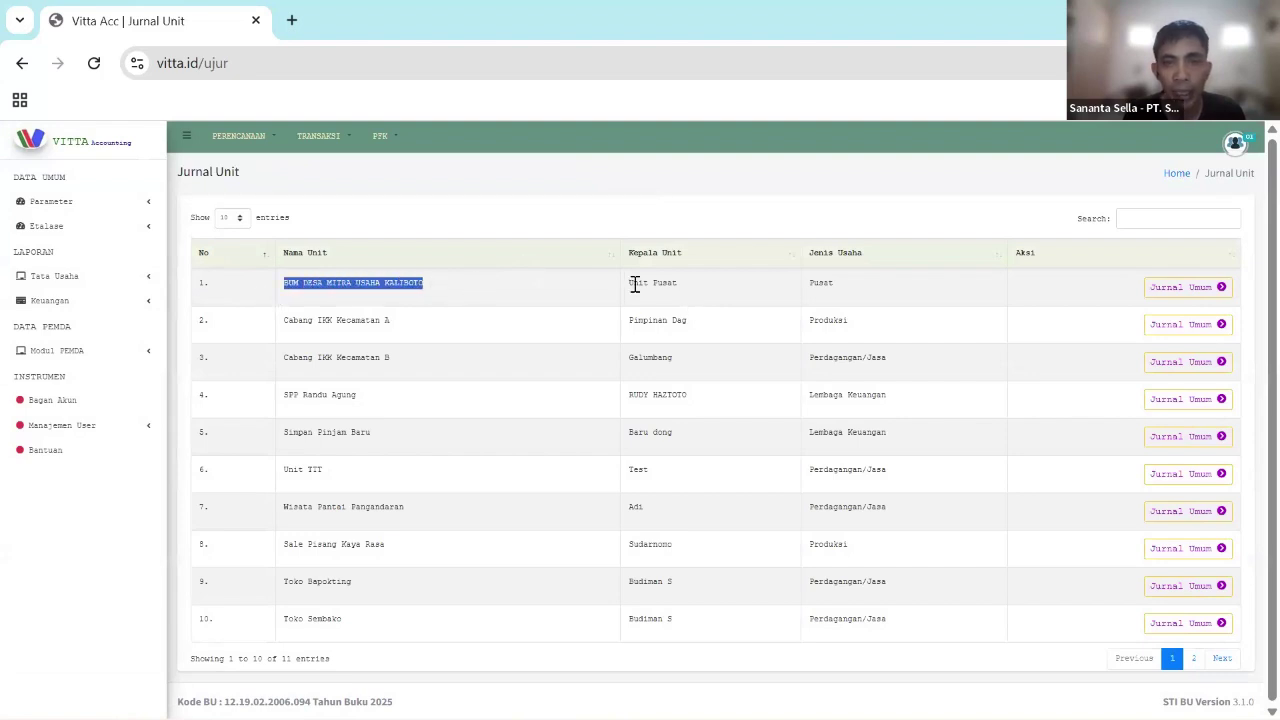
click(824, 285)
double_click(842, 288)
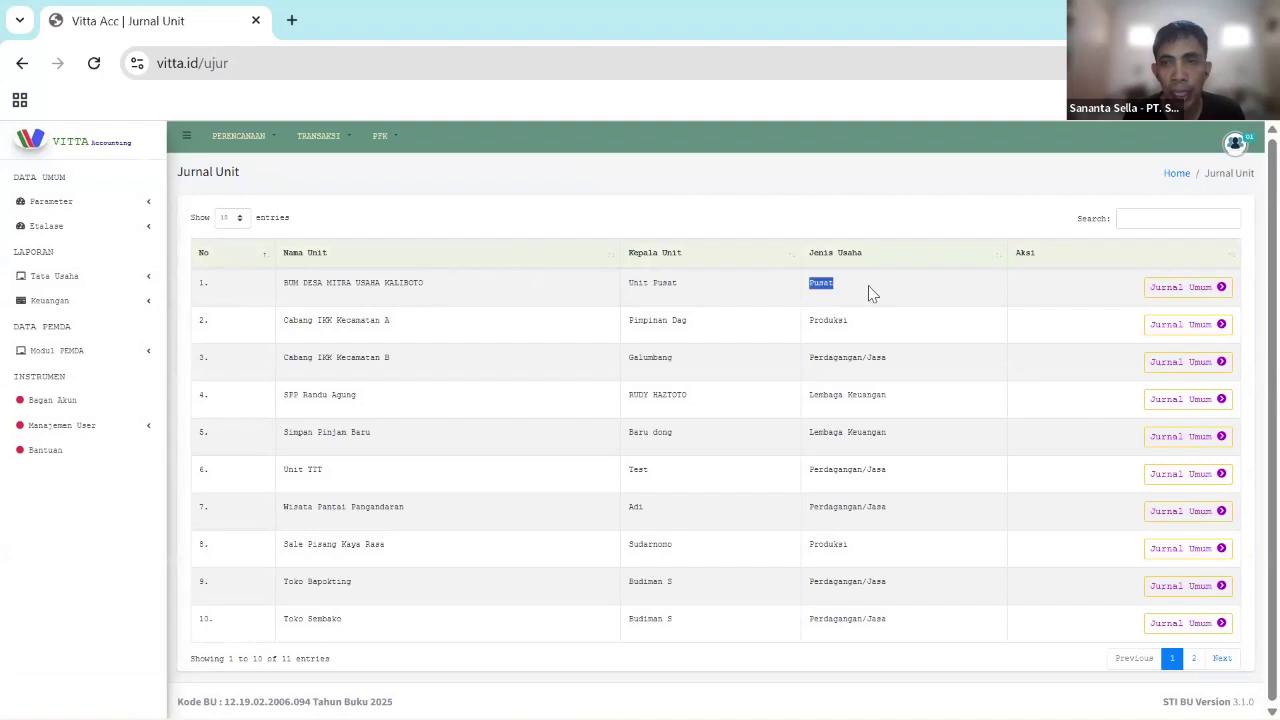
click(869, 291)
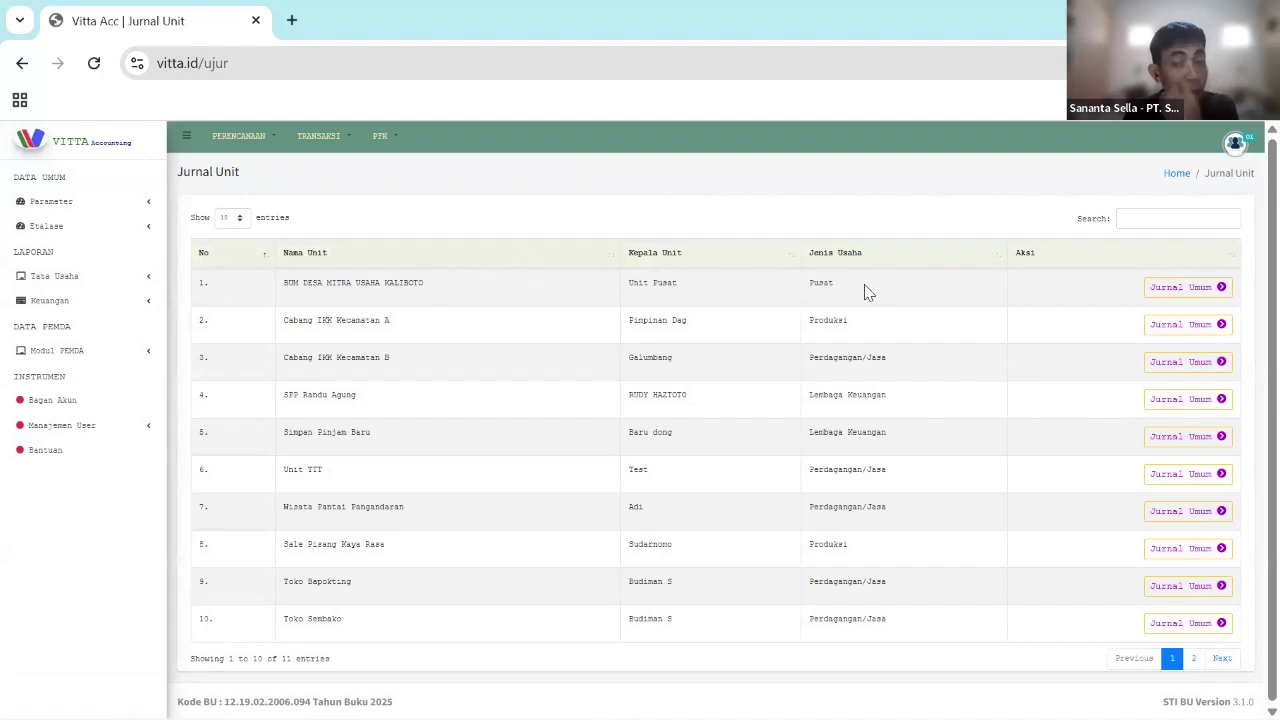
drag(864, 289, 806, 289)
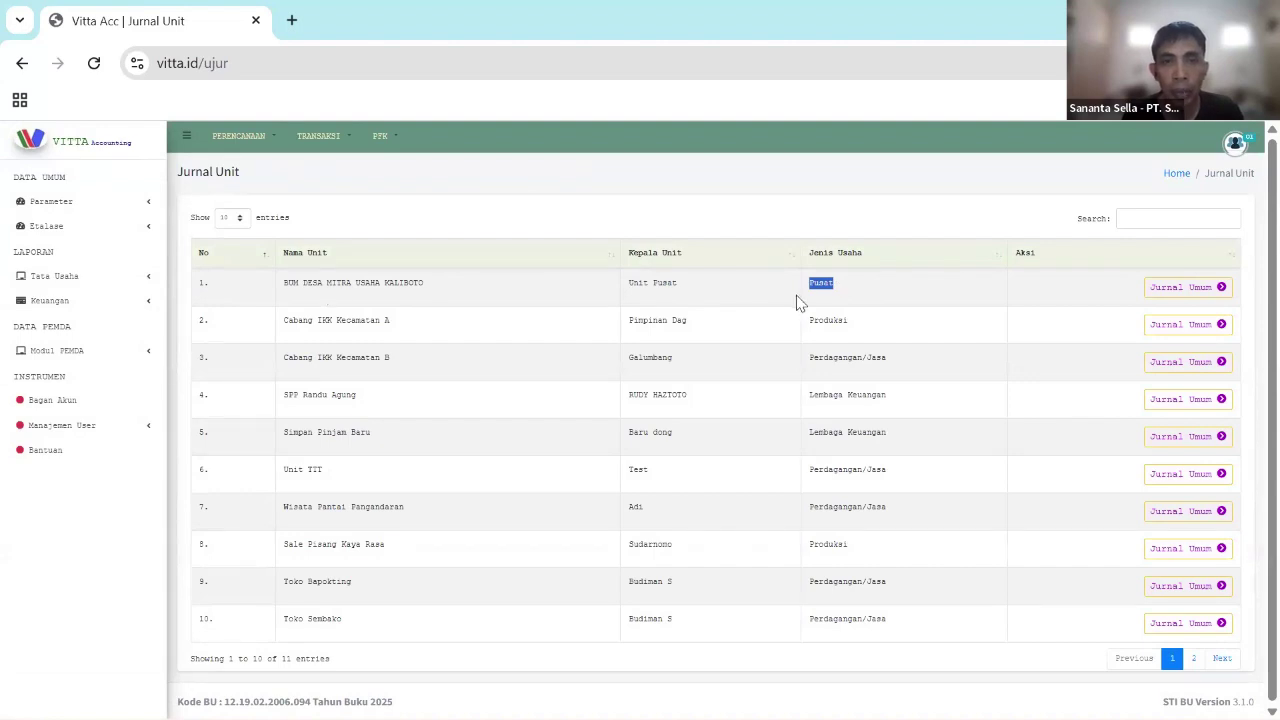
click(287, 292)
drag(287, 292, 434, 294)
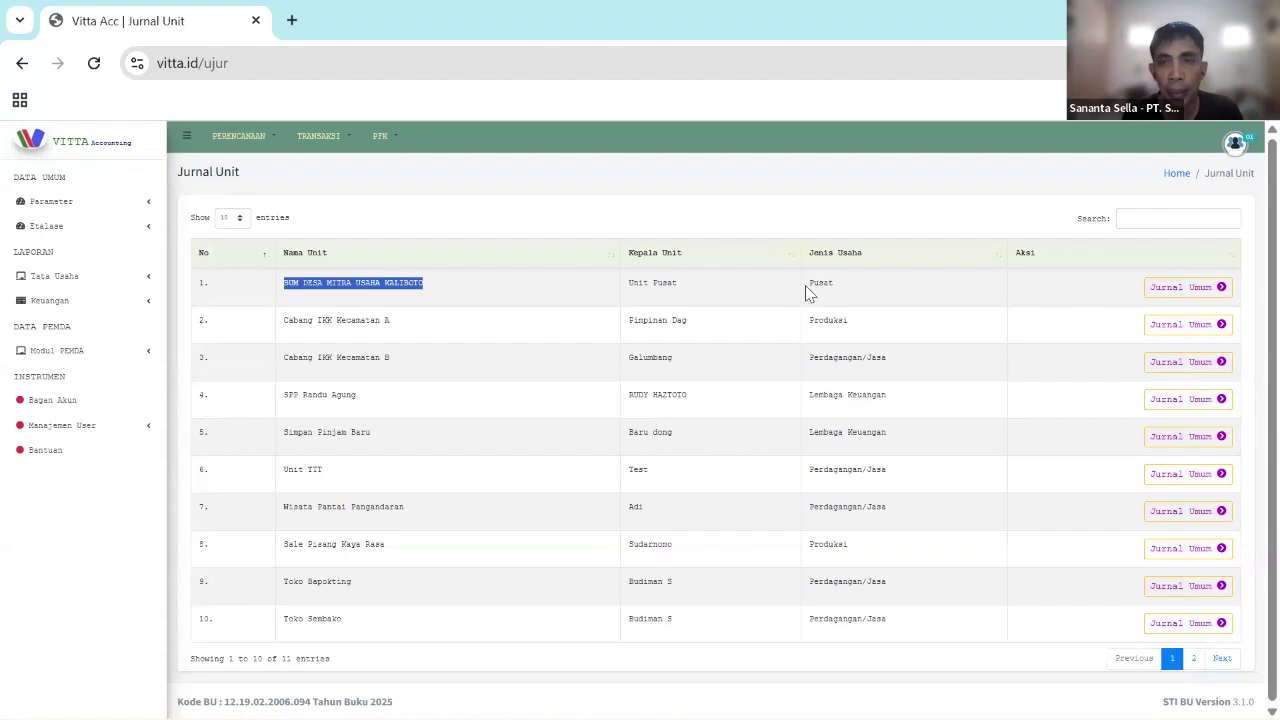
drag(808, 289, 857, 294)
click(832, 283)
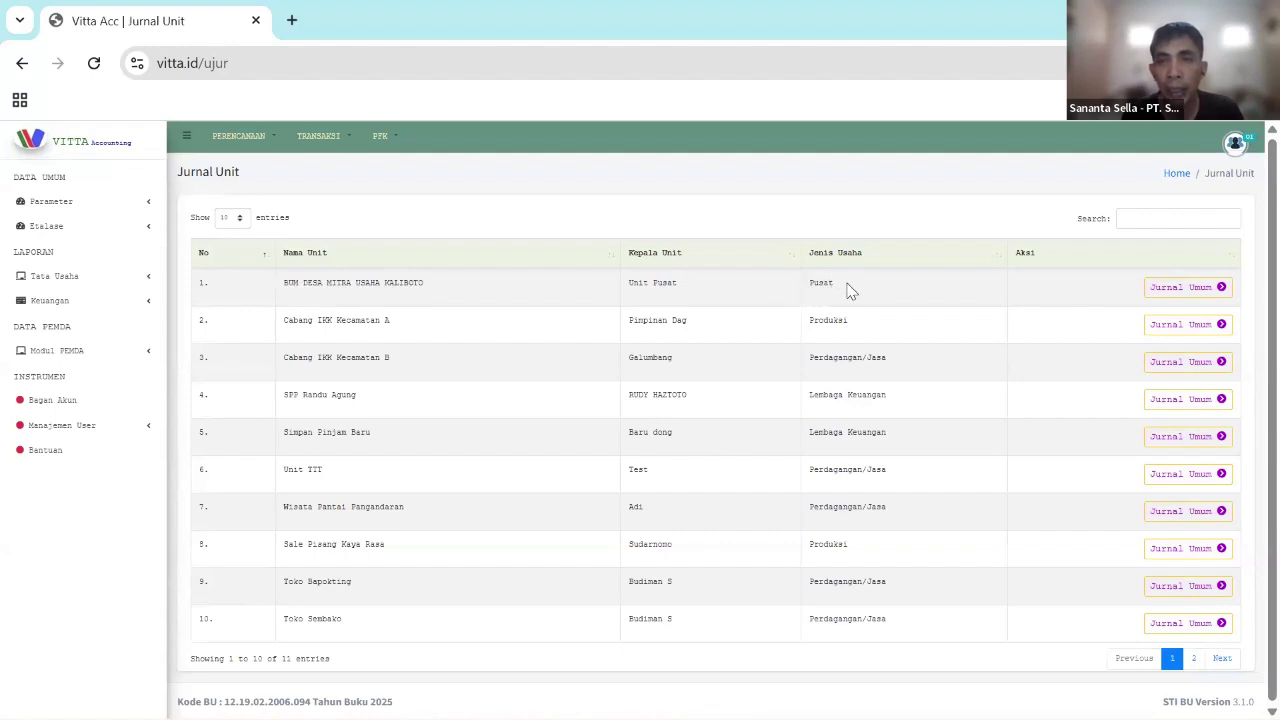
double_click(808, 287)
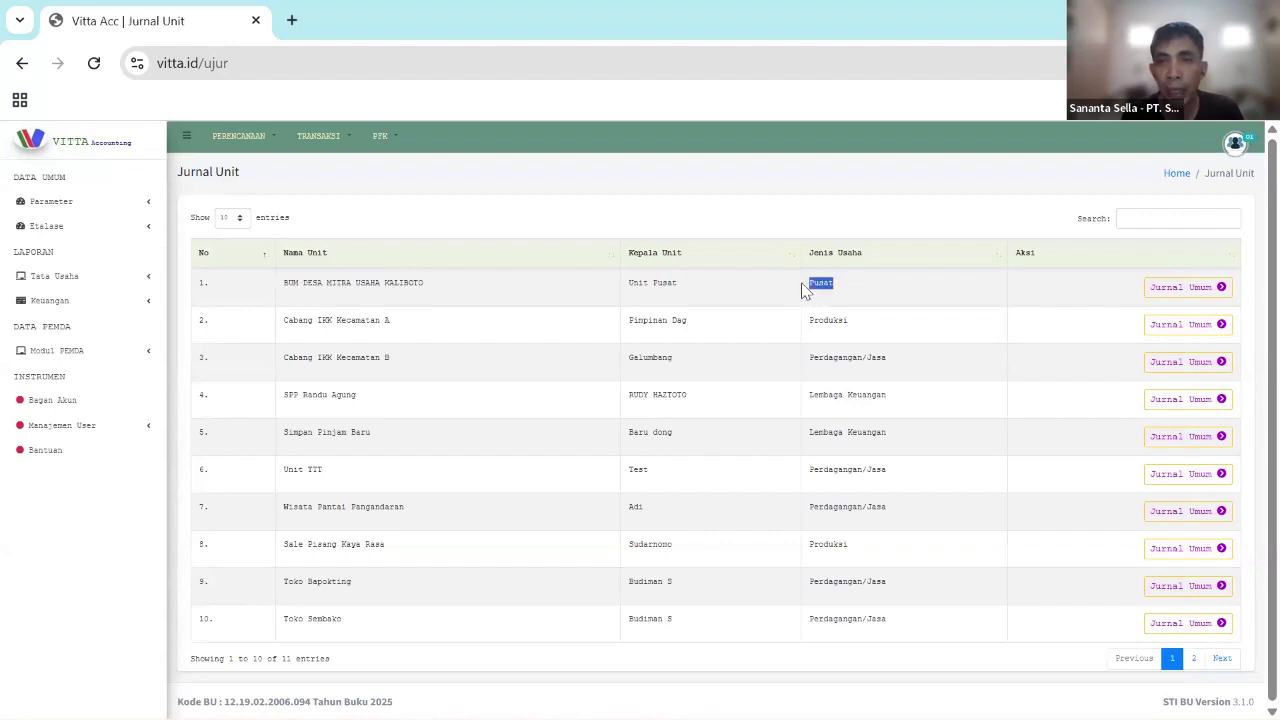
click(1177, 292)
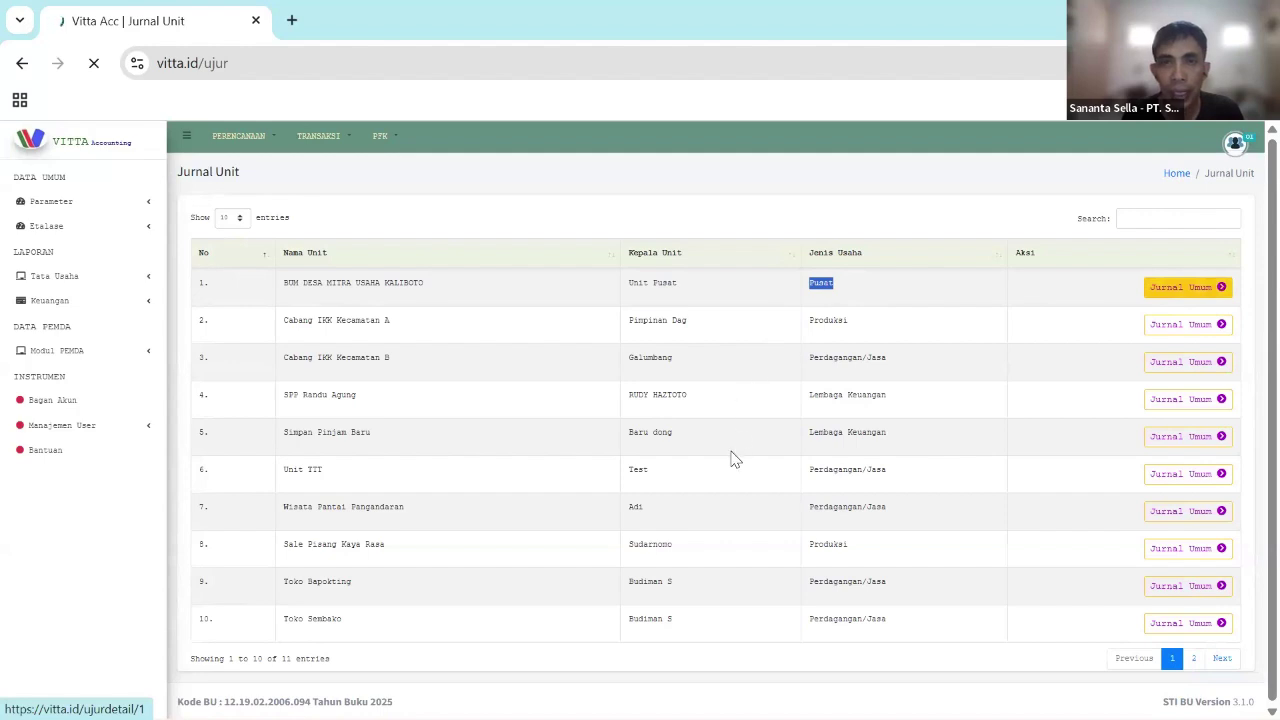
click(324, 152)
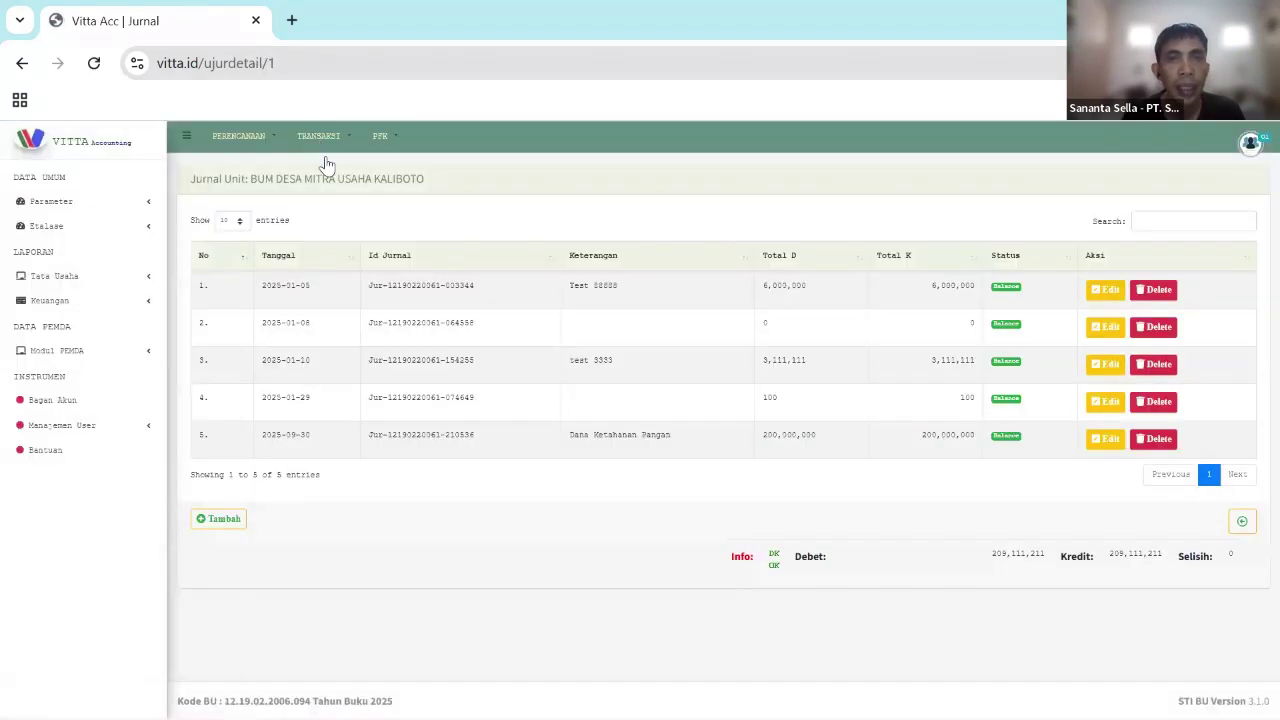
- Return to the unit list, reopen row 1's Jurnal Umum, and start a new entry with Tambah
click(322, 140)
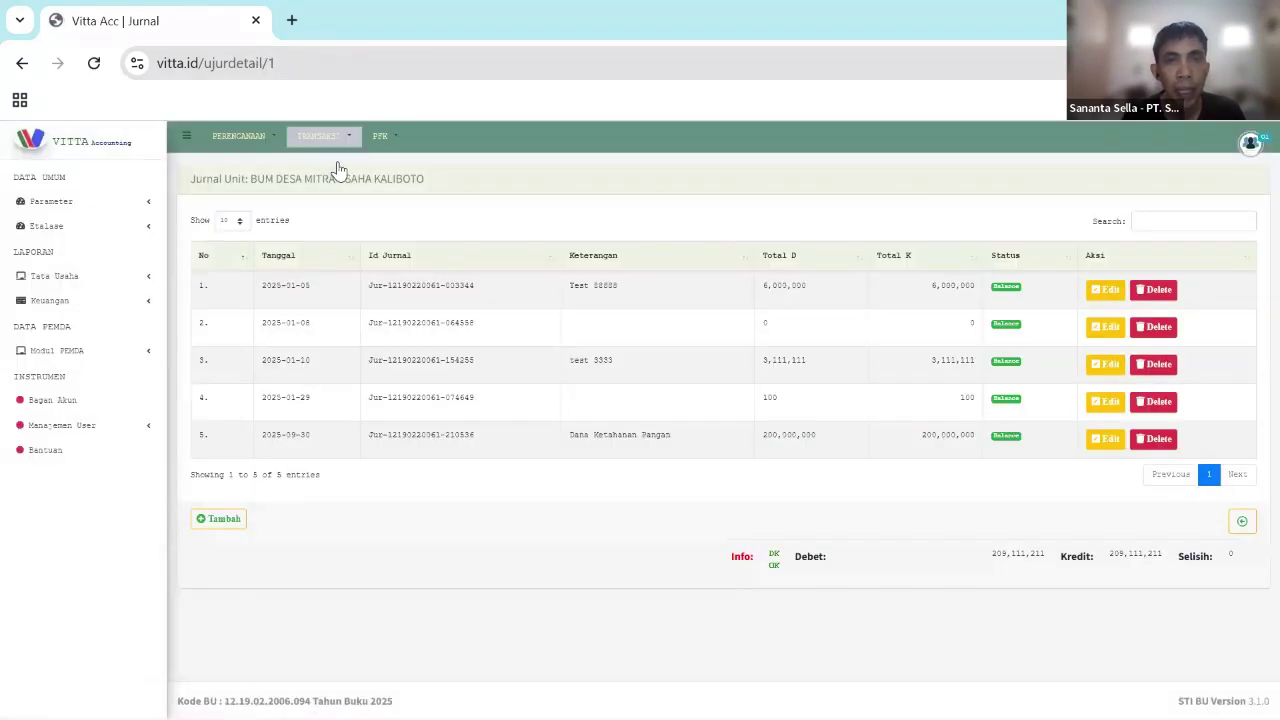
click(383, 166)
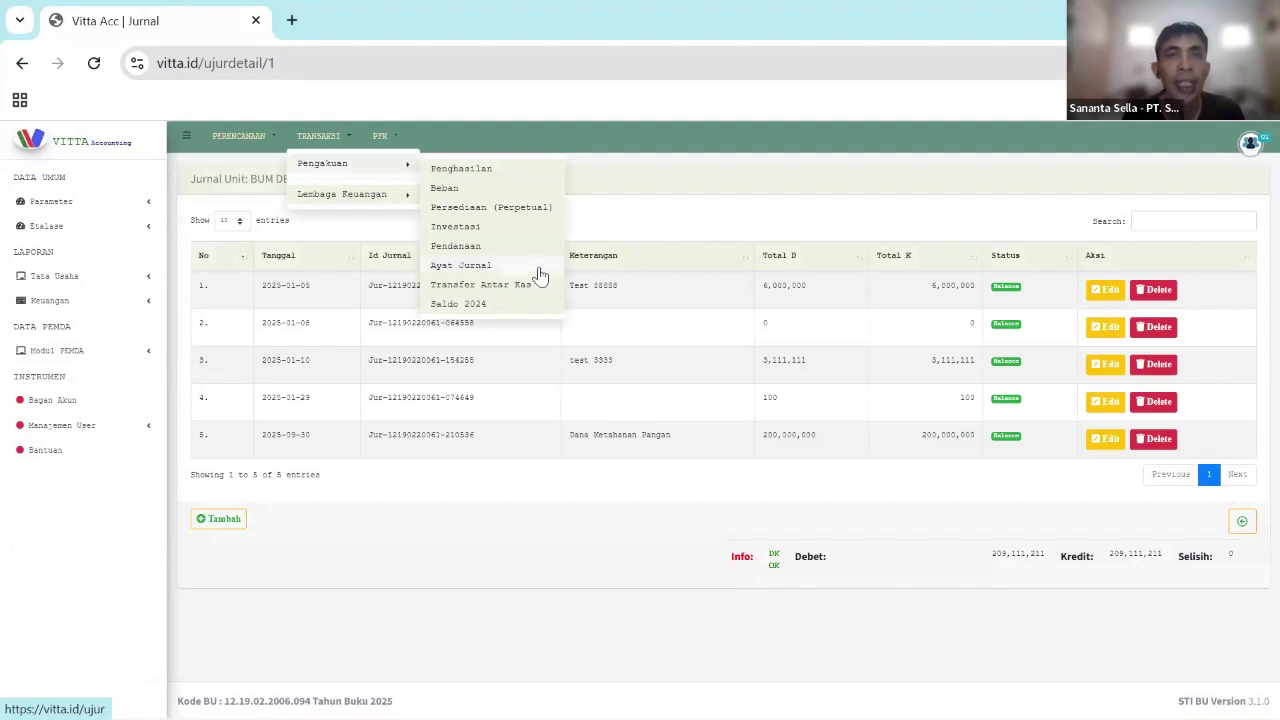
click(670, 200)
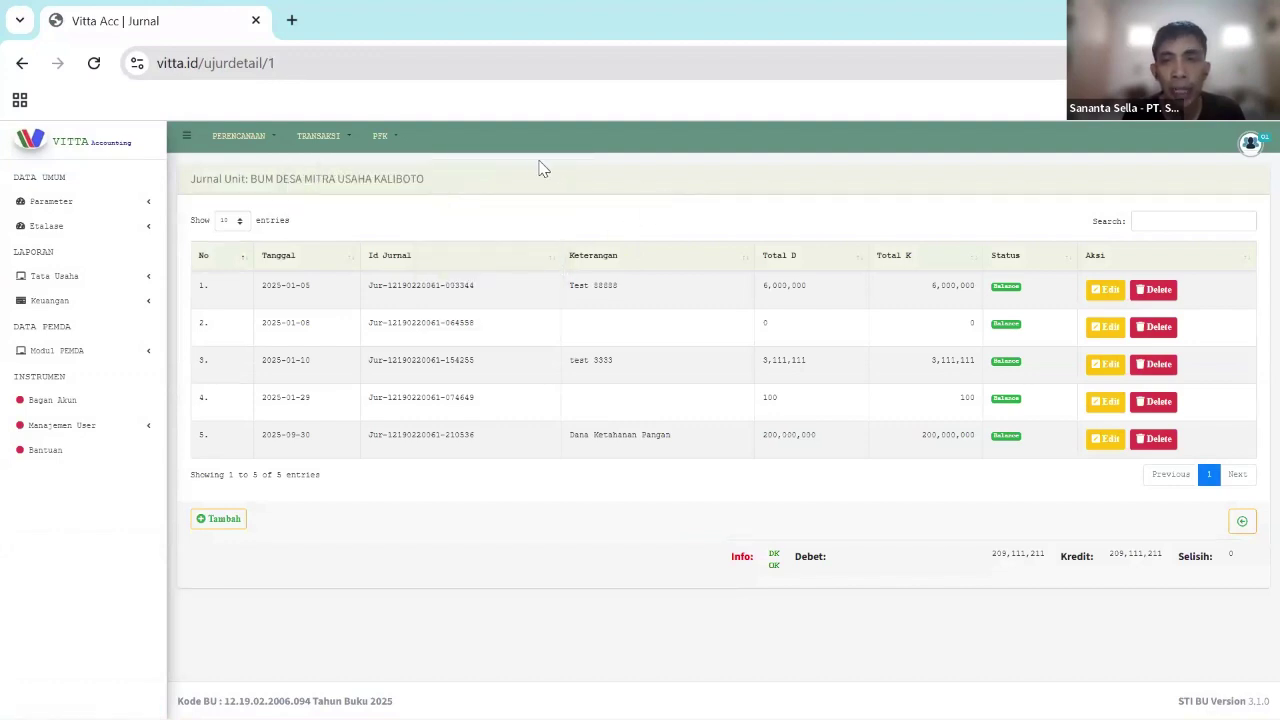
click(1242, 530)
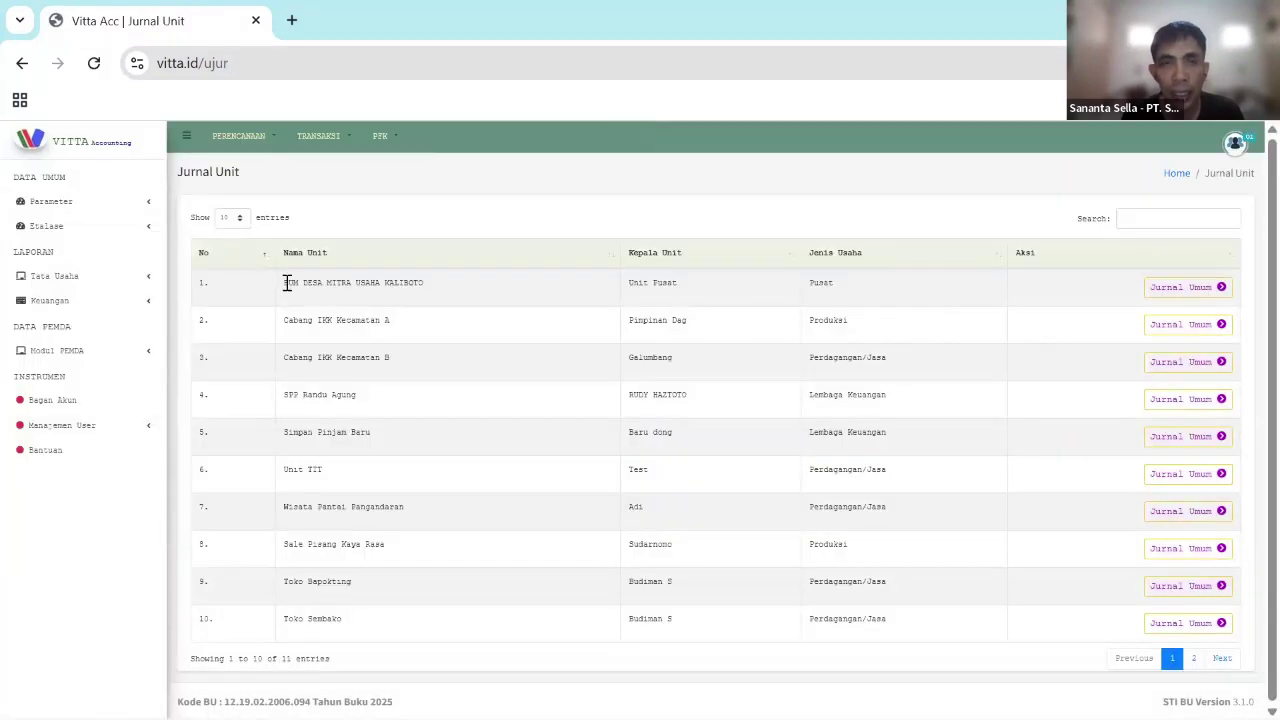
drag(841, 280, 795, 293)
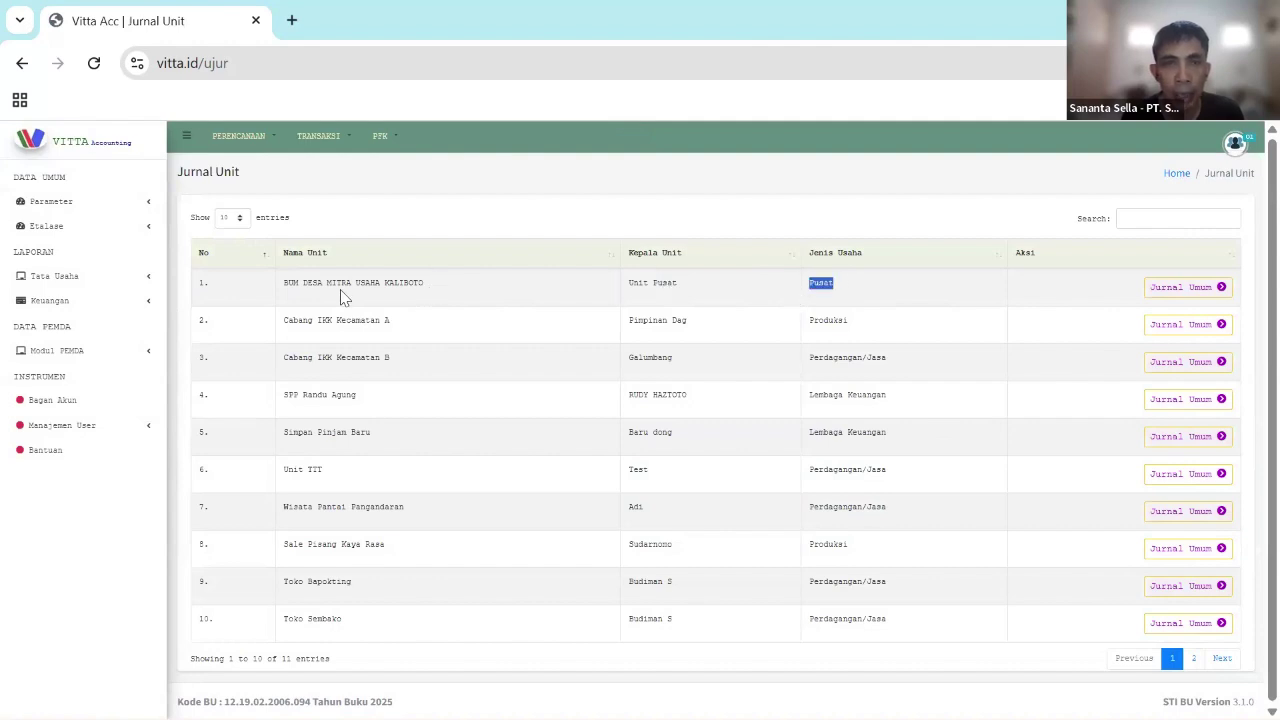
drag(426, 286, 283, 293)
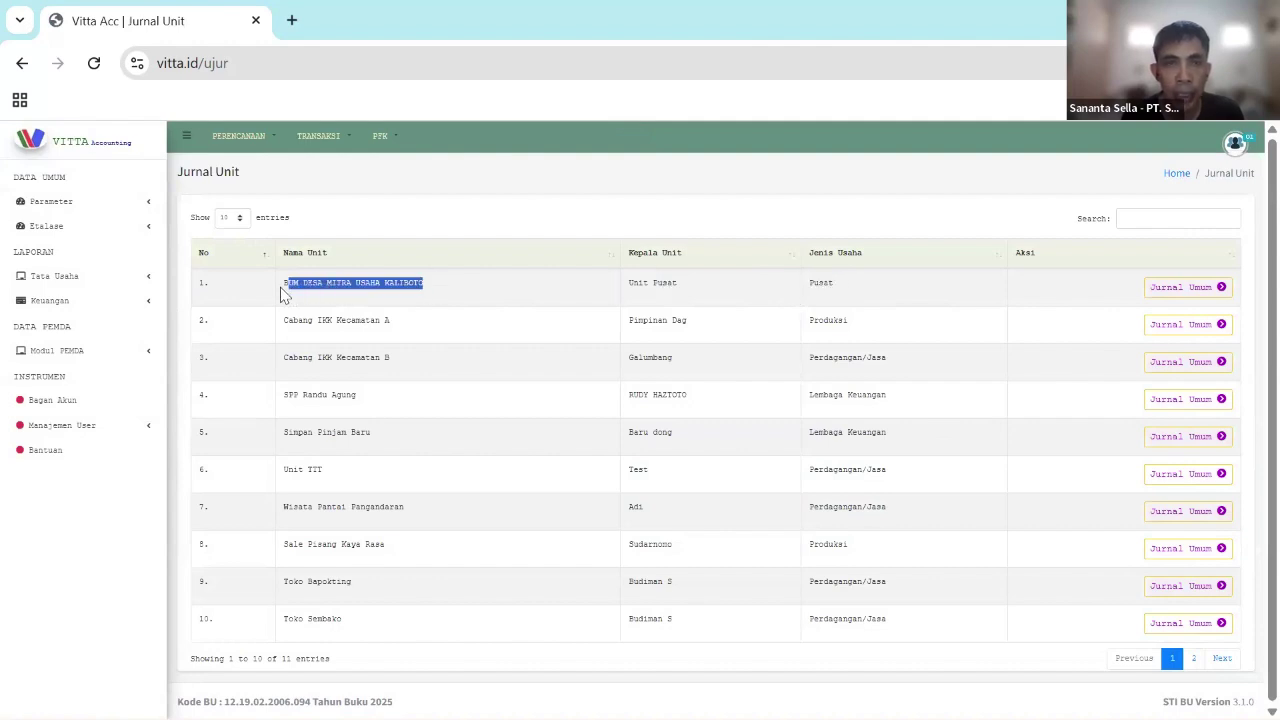
click(1198, 293)
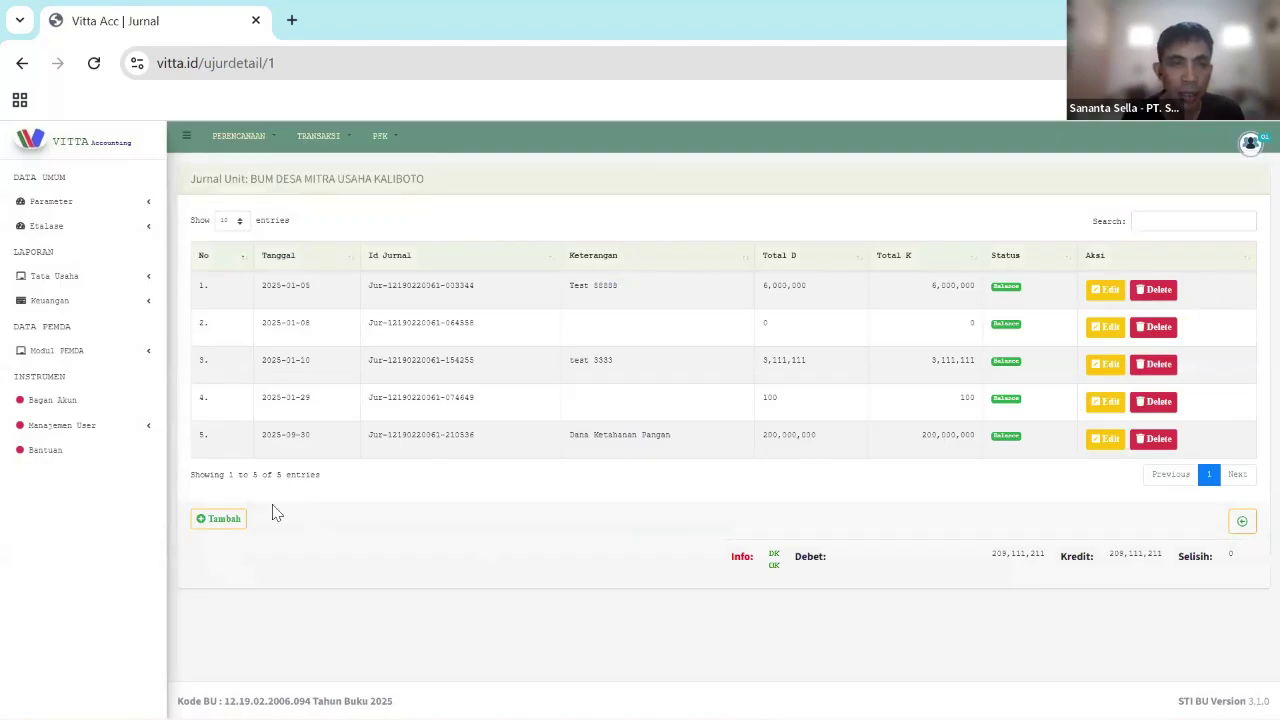
click(229, 521)
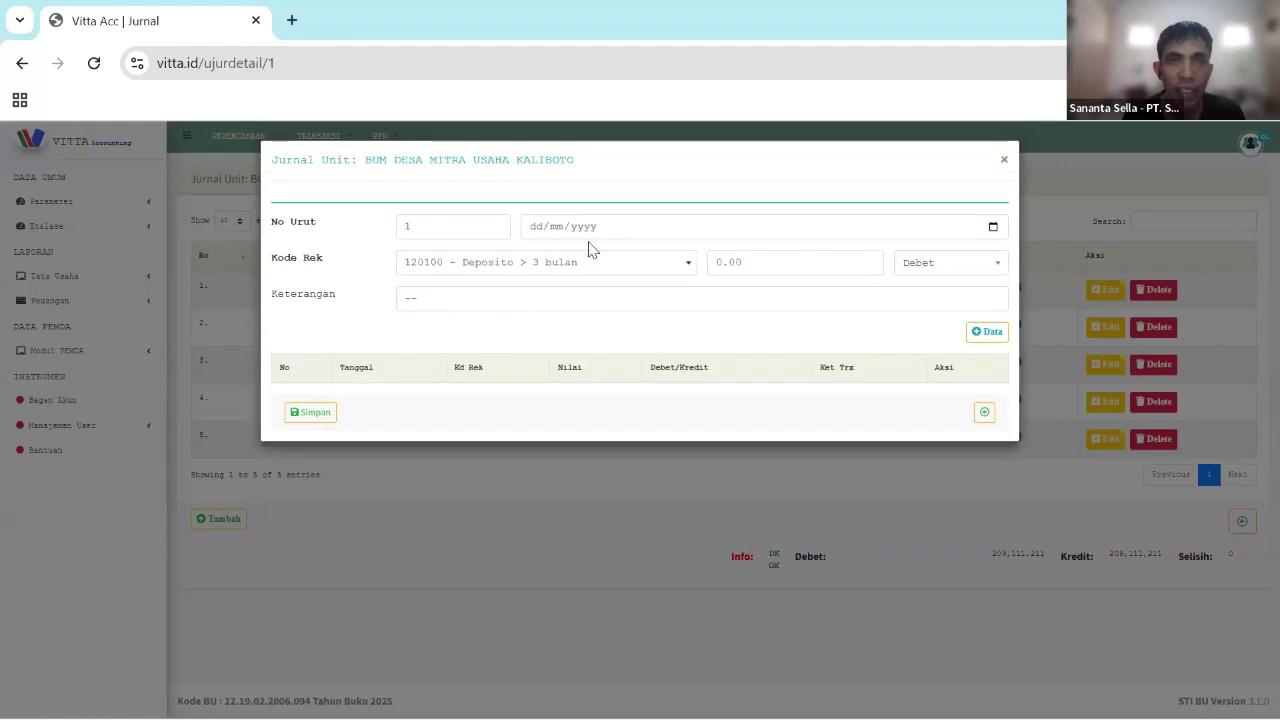
- Date the entry 30/09/2025 and choose account 110105 Kas di Bank Pembangunan Daerah
click(534, 230)
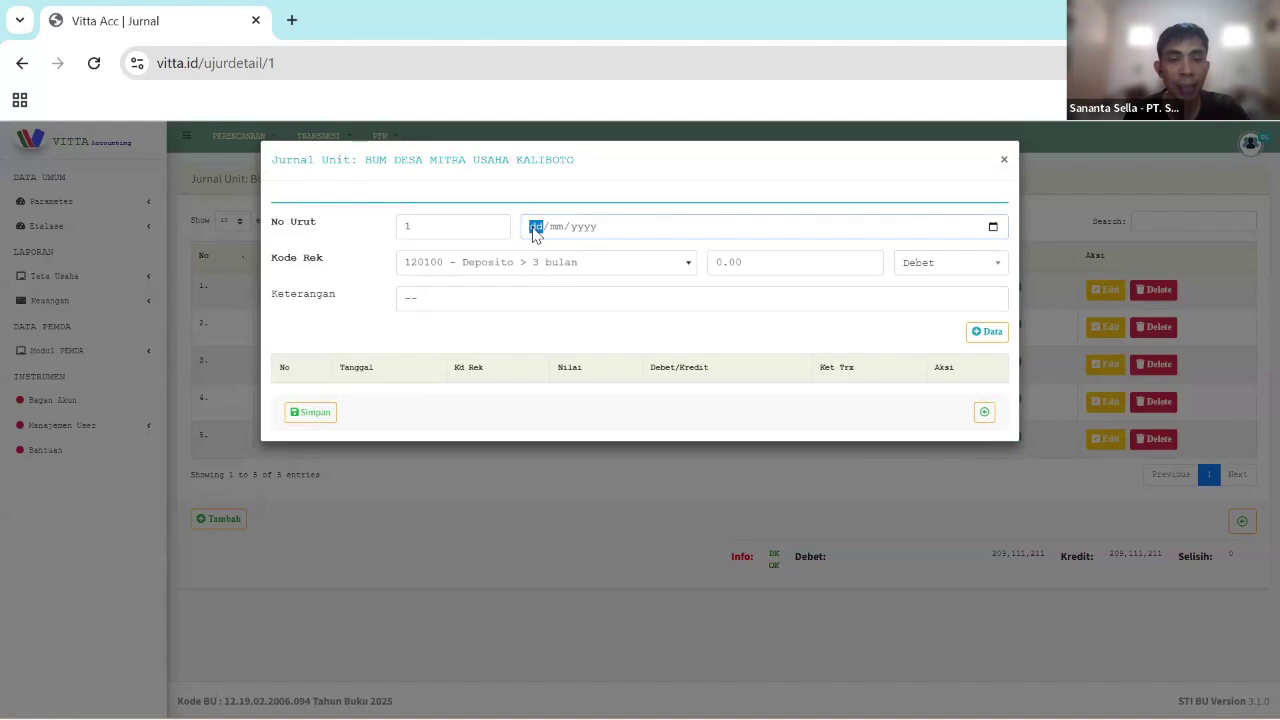
text(30/)
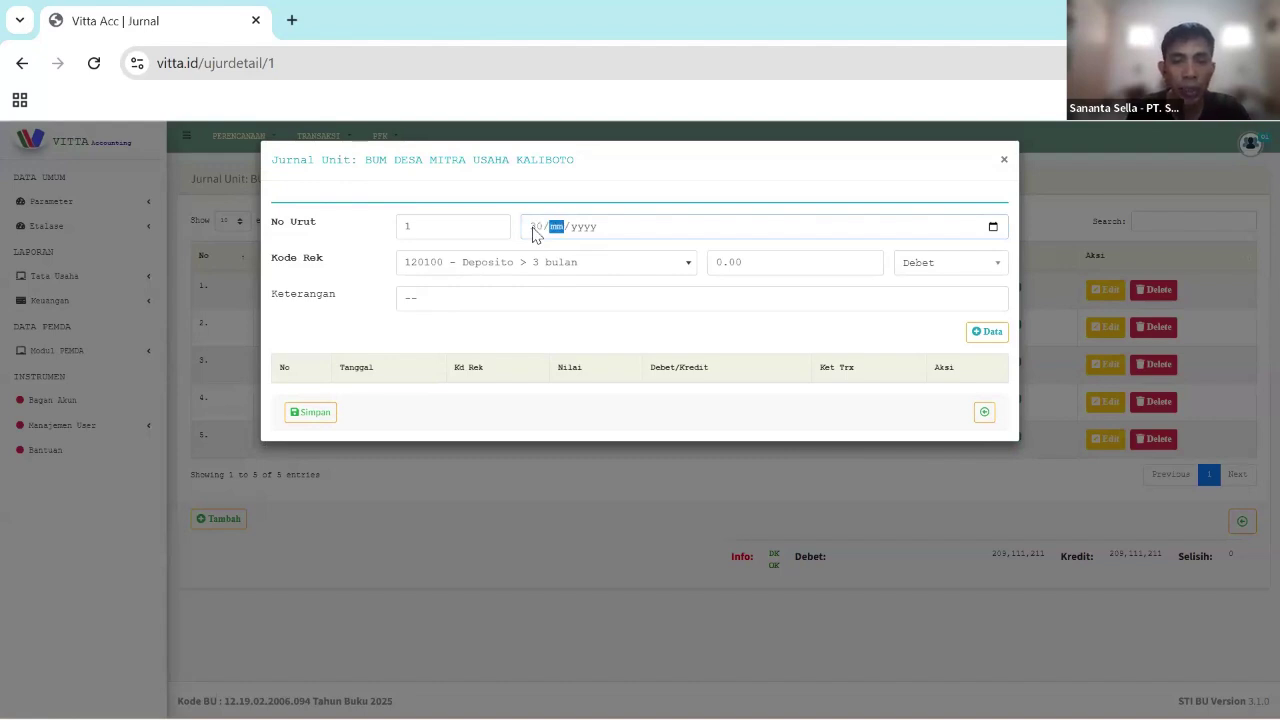
text(09/2025)
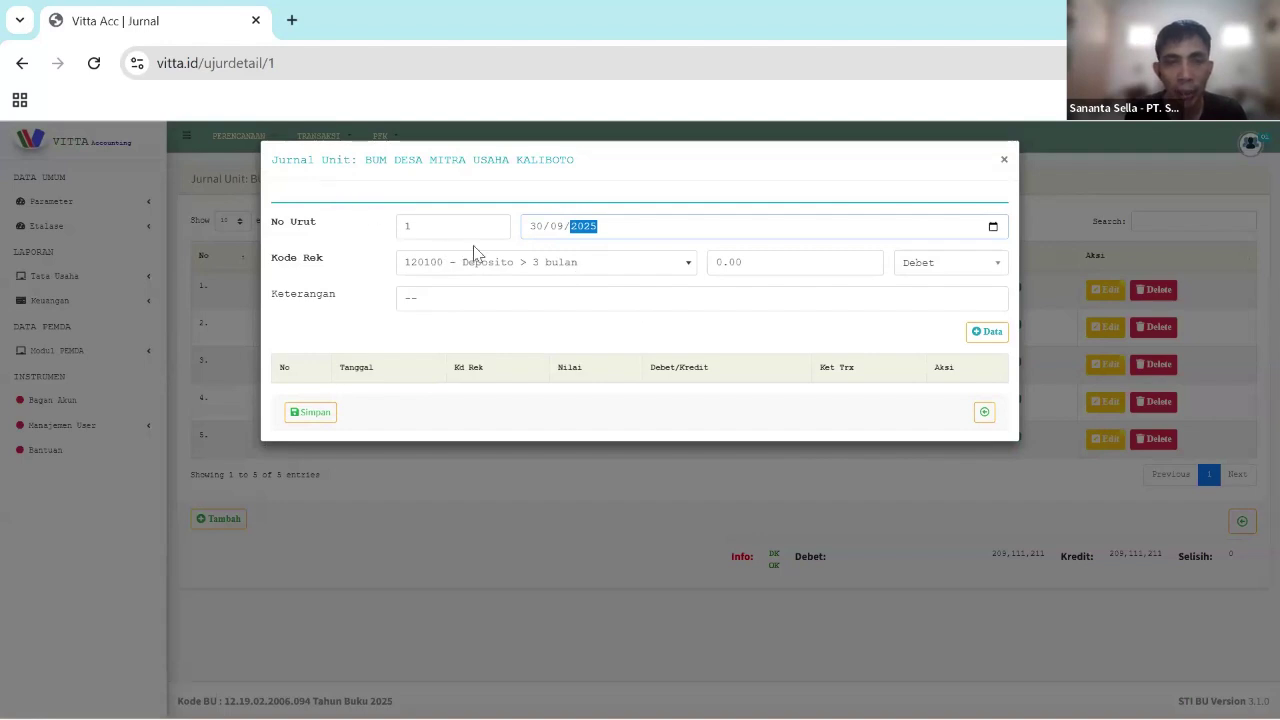
click(516, 276)
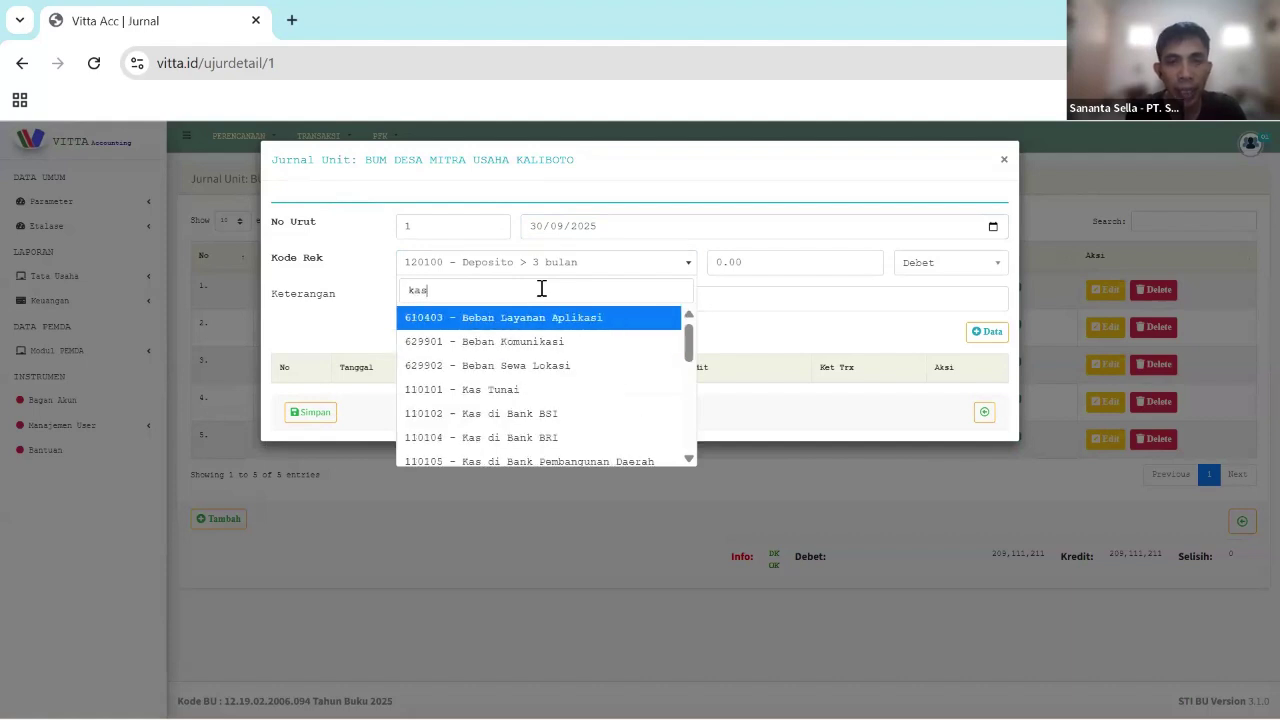
text(ba)
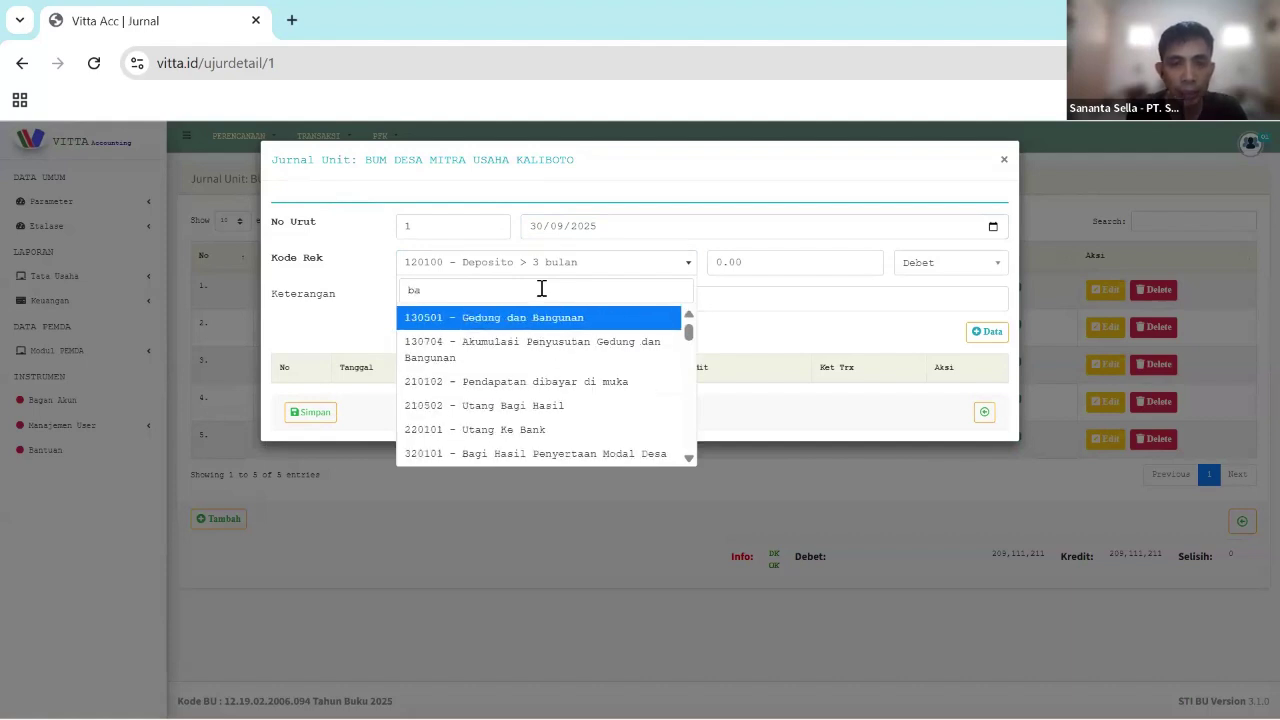
text(nk)
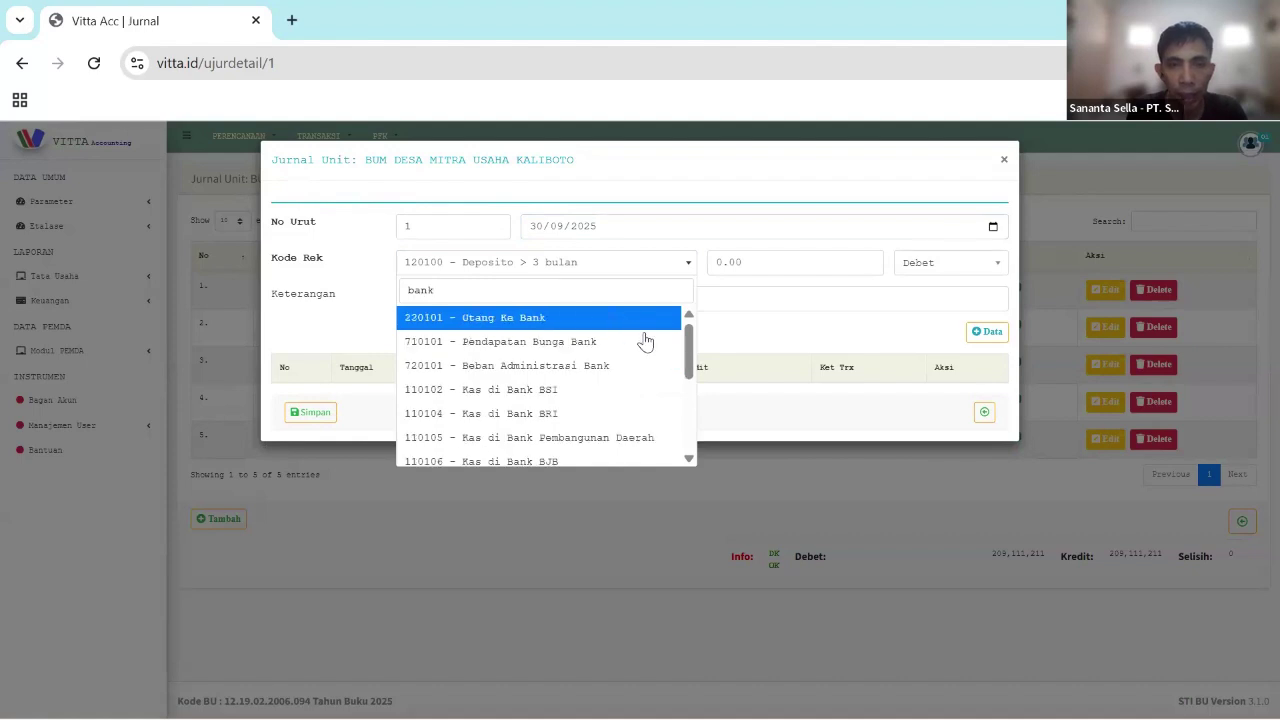
click(612, 442)
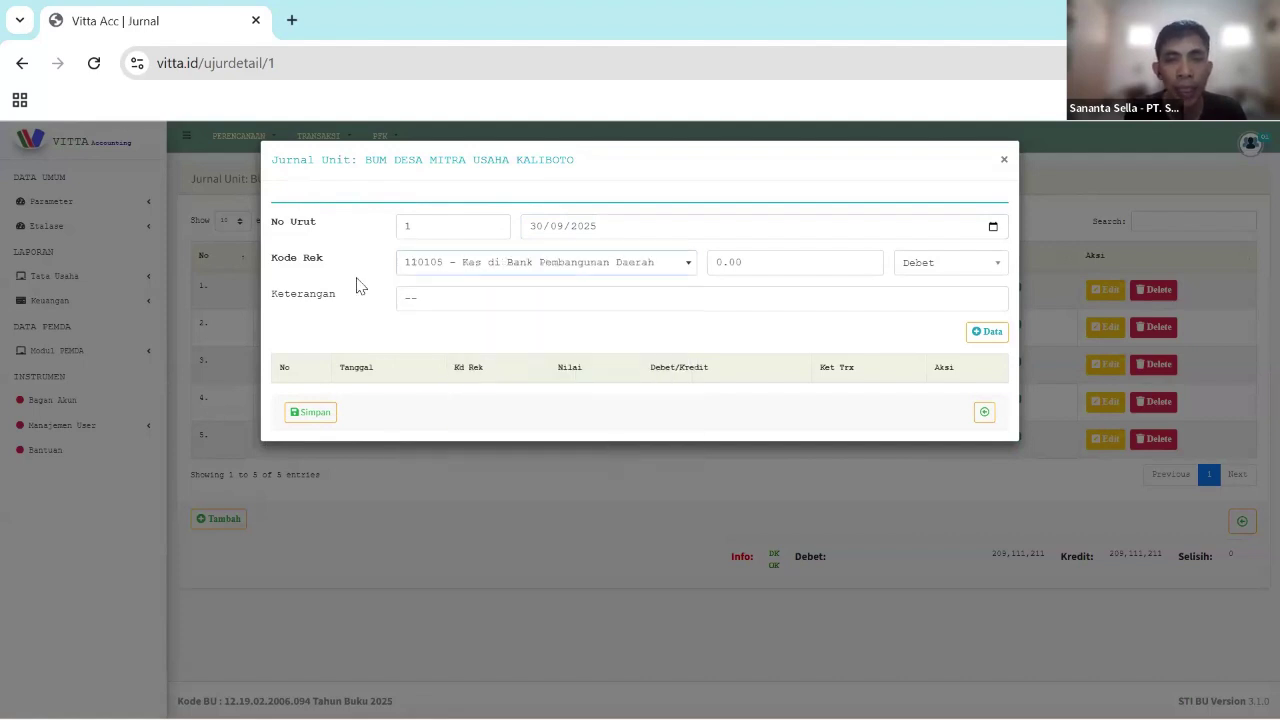
- Enter a 200,000,000 debit described 'Dana Ketahanan Pangan', then close the form unsaved
click(763, 262)
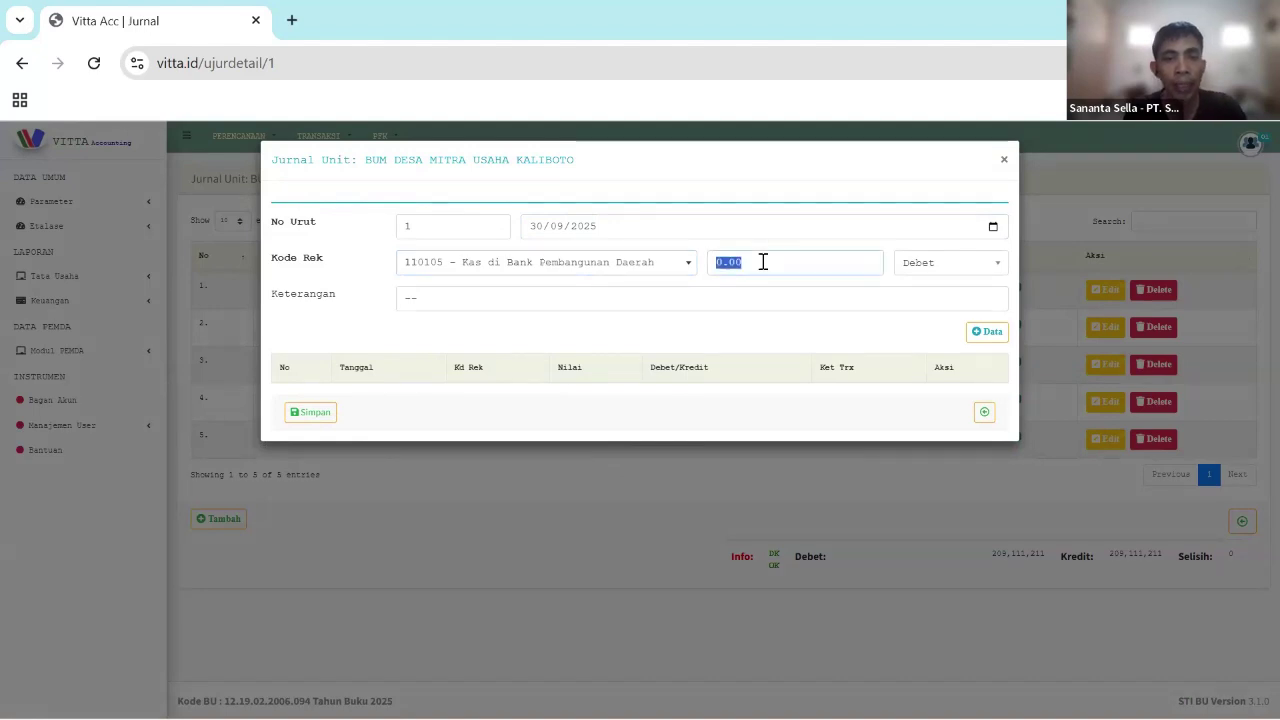
text(200,)
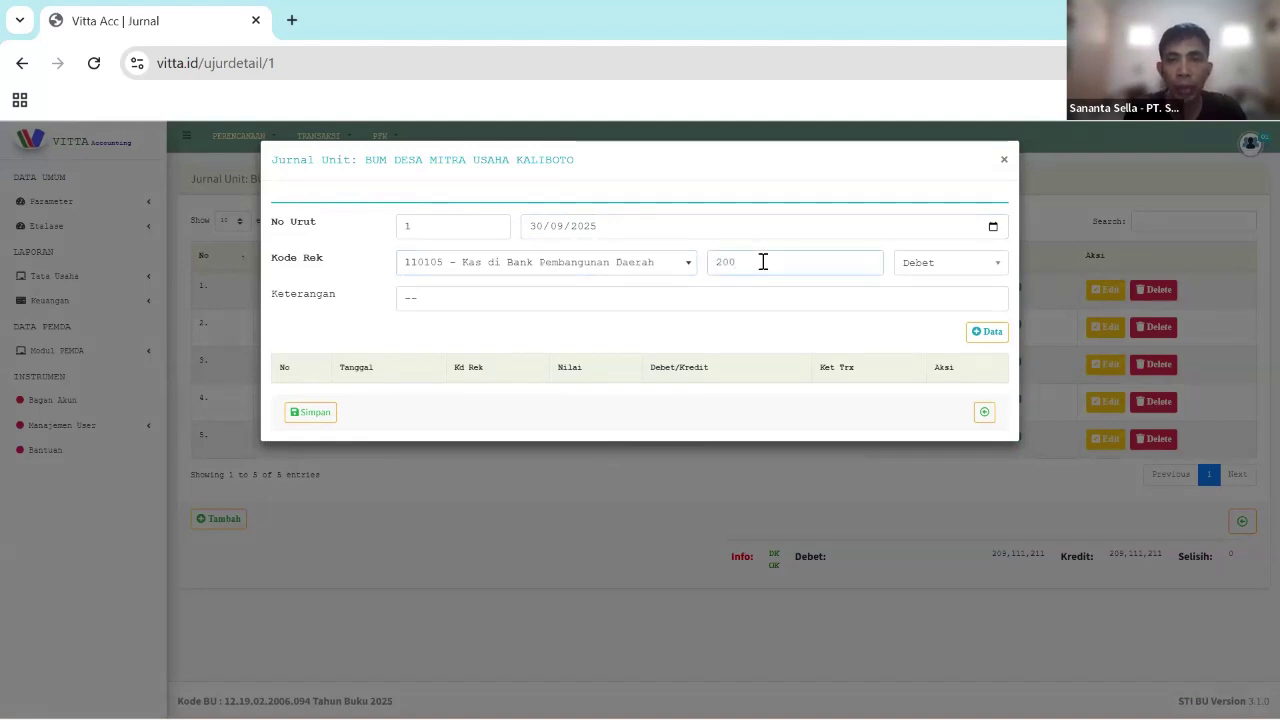
text(000,000)
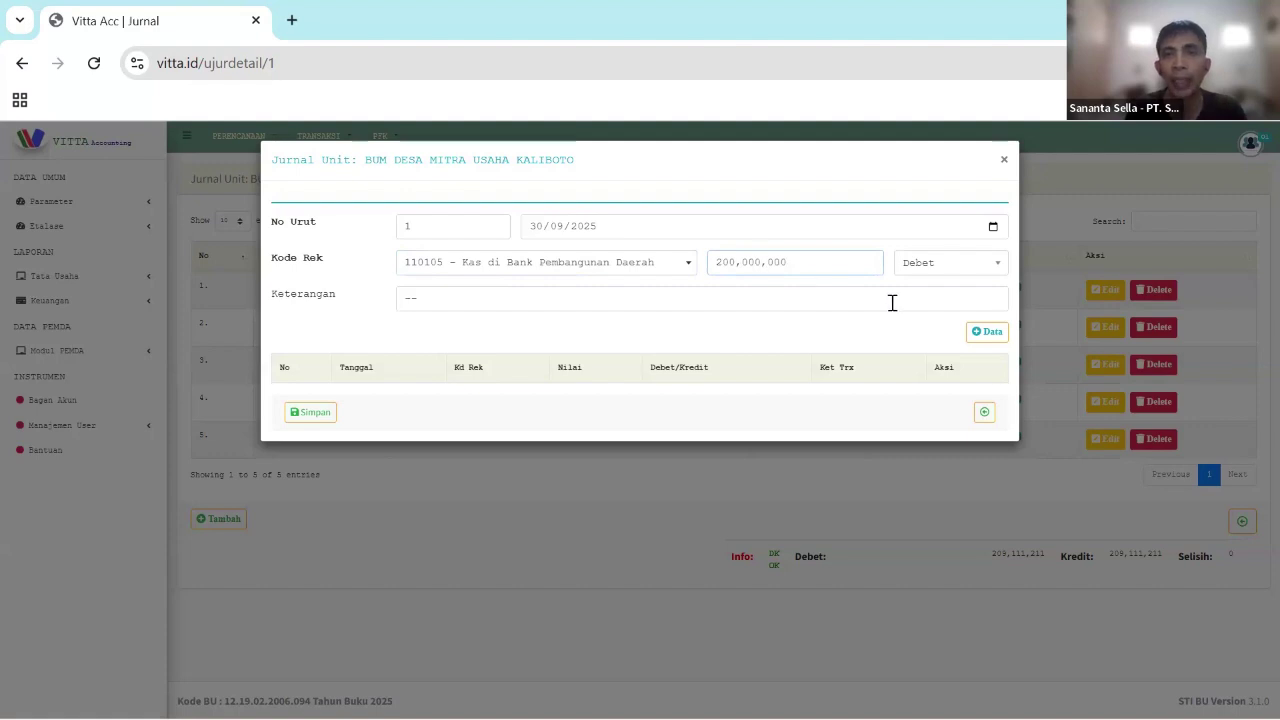
click(893, 302)
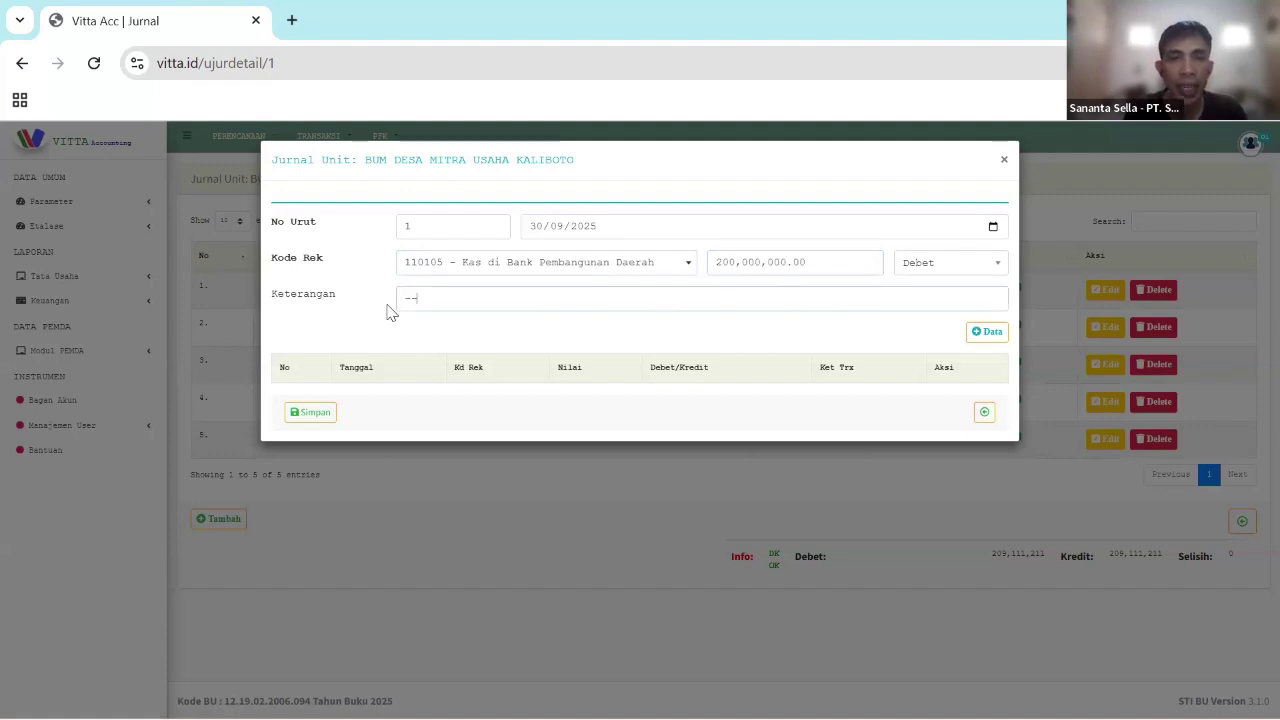
key(ctrl+a)
text(Dana )
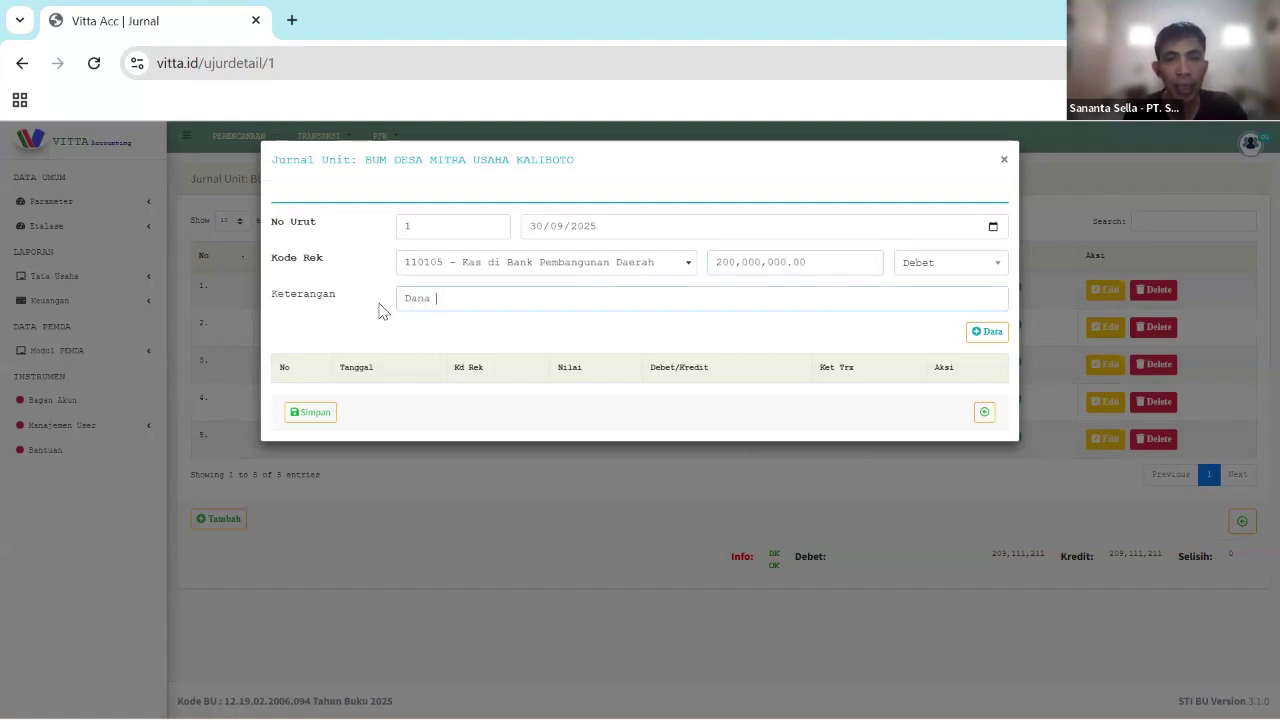
text(Ketahanan )
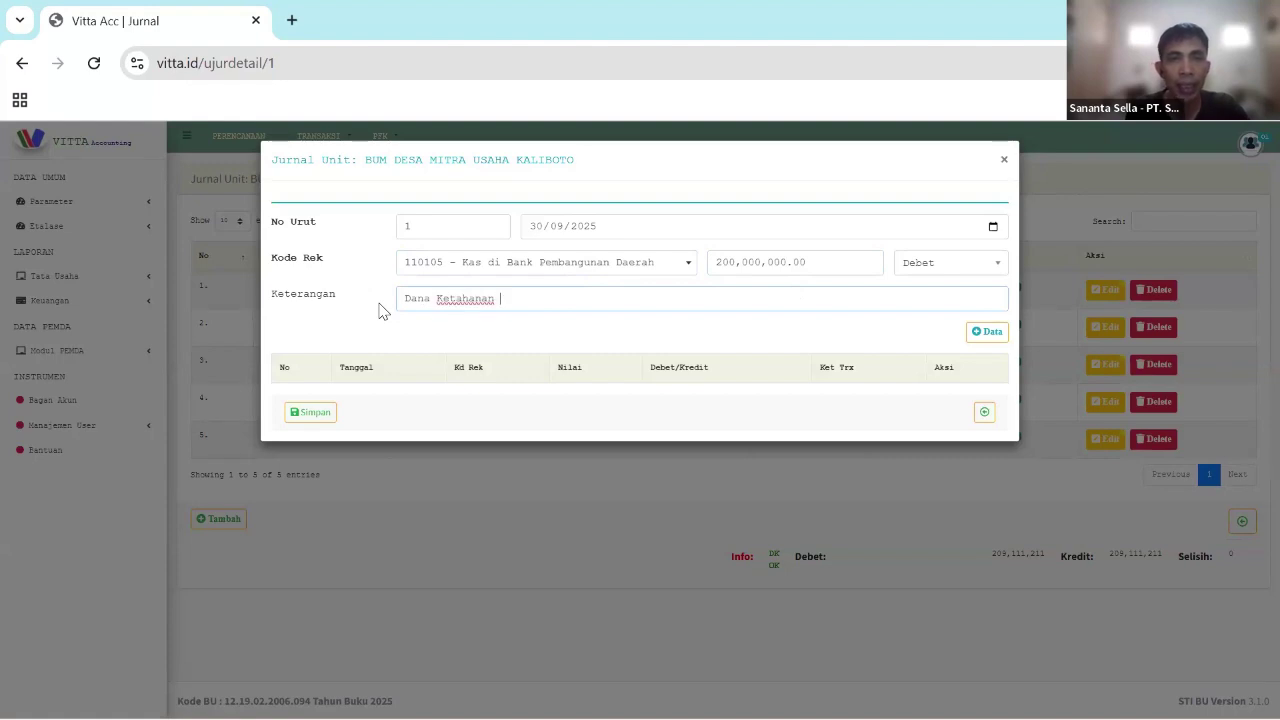
text(Pangan)
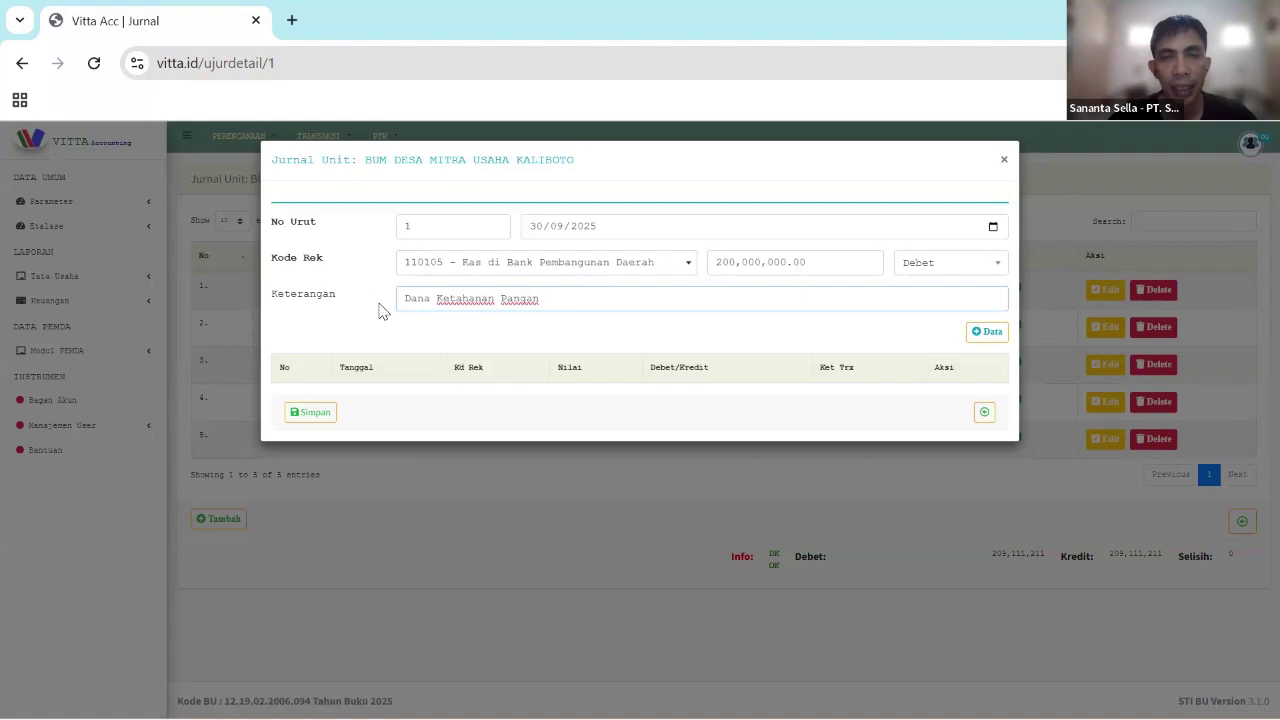
click(1004, 161)
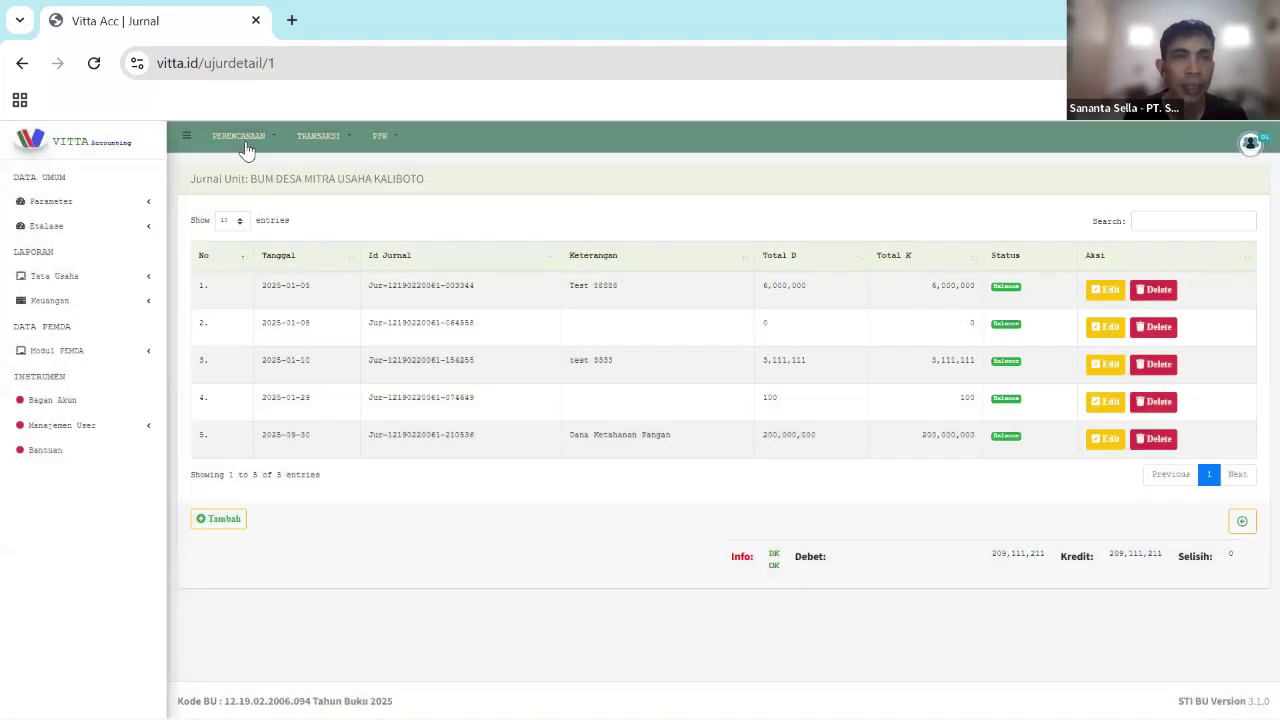
- Review the business unit list, selecting the first unit's name and its Pusat type
click(71, 205)
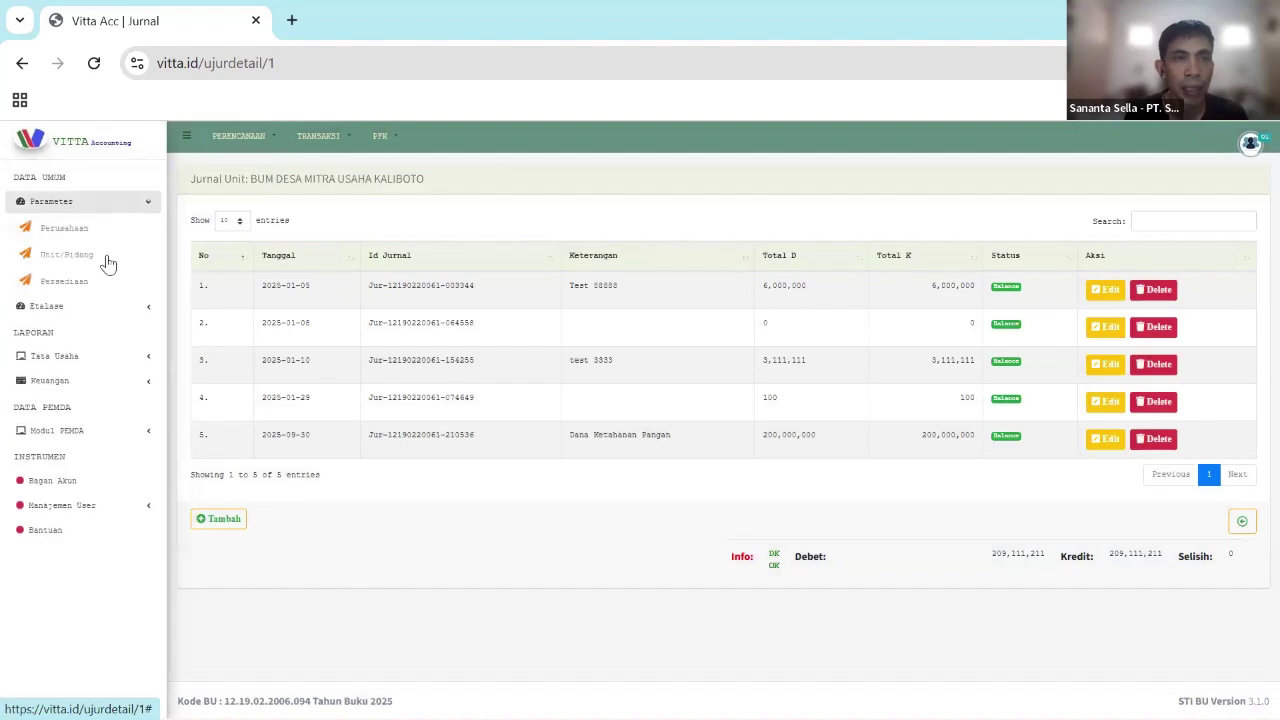
click(108, 264)
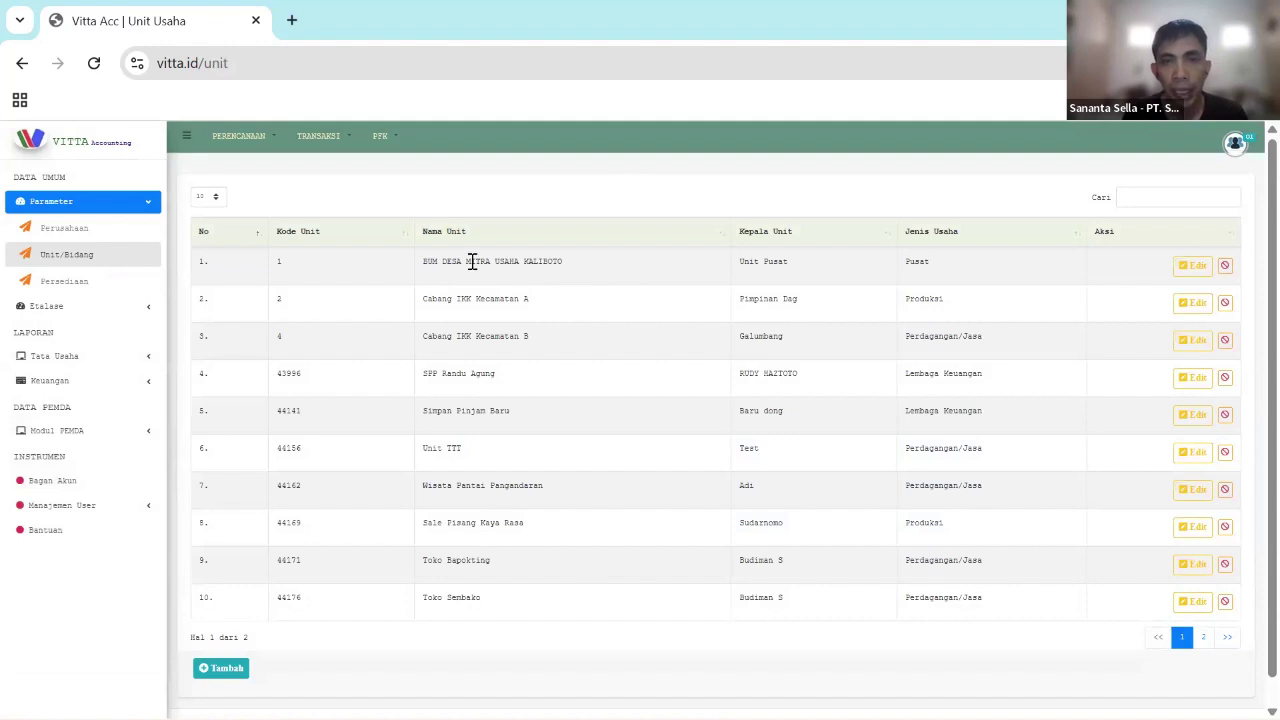
double_click(886, 262)
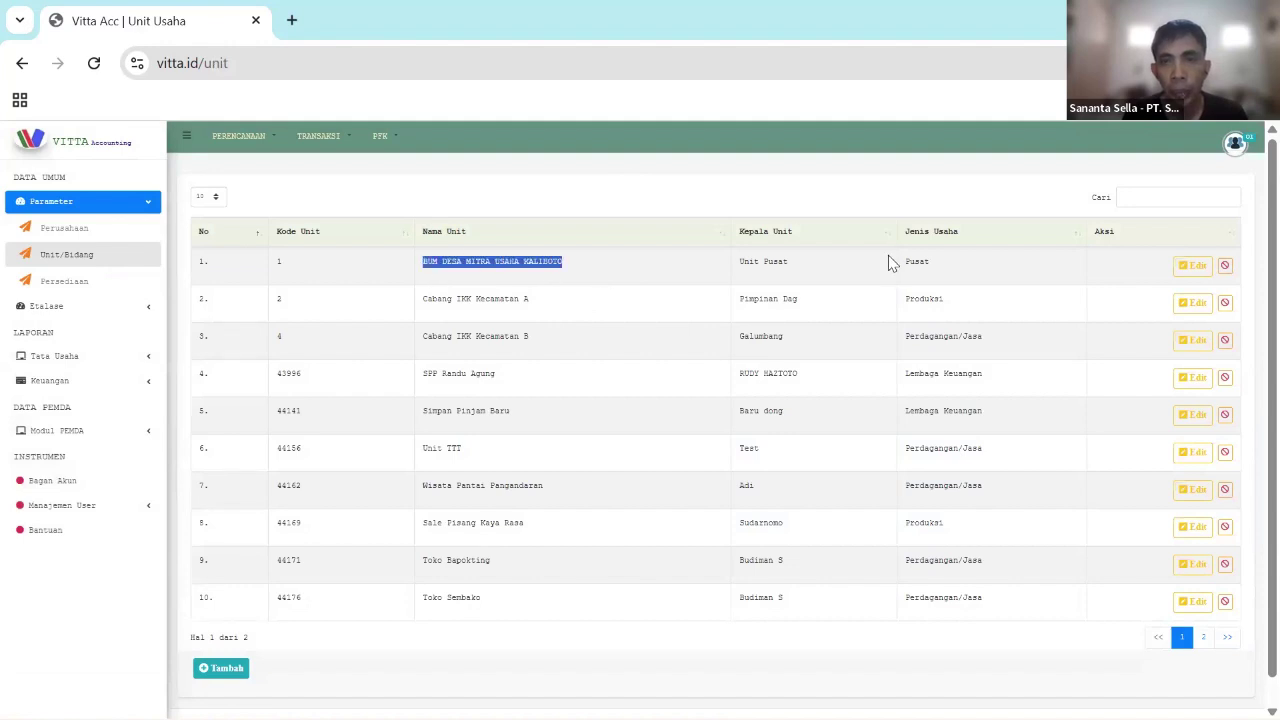
double_click(975, 266)
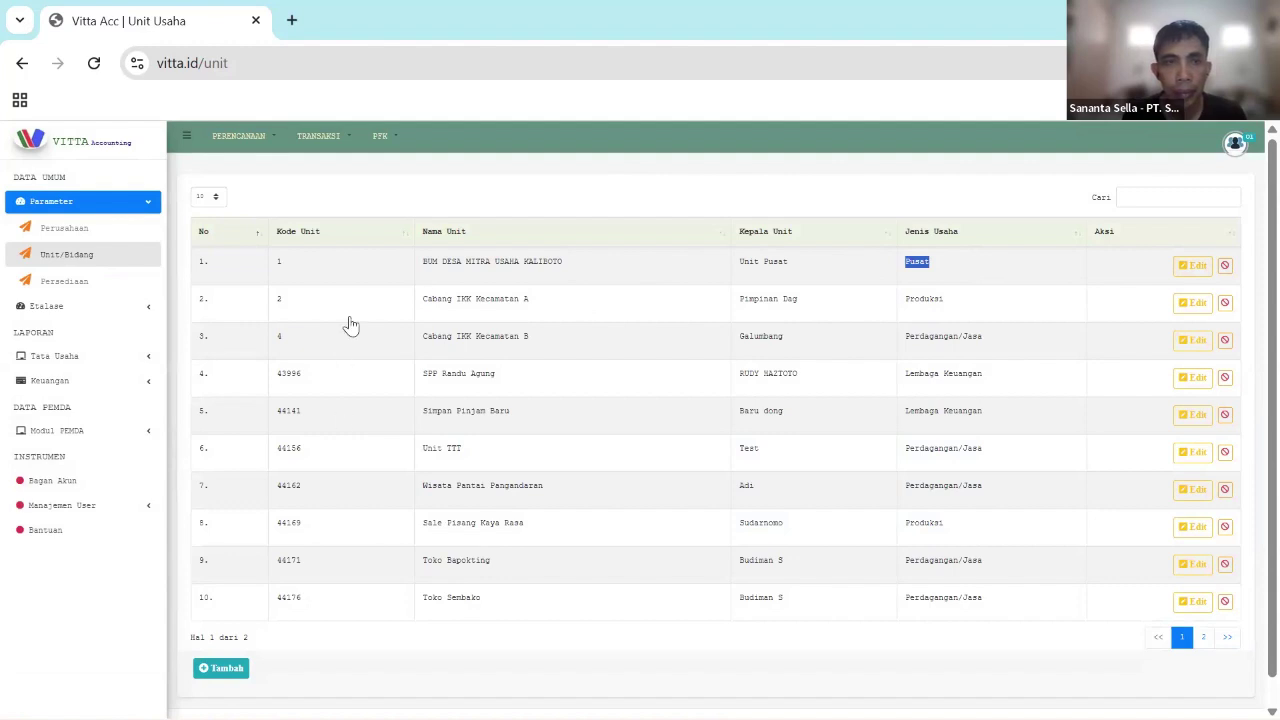
- Go to the Jurnal Unit list and open the BUM DESA MITRA USAHA KALIBOTO journal
click(328, 145)
mouse_move(352, 170)
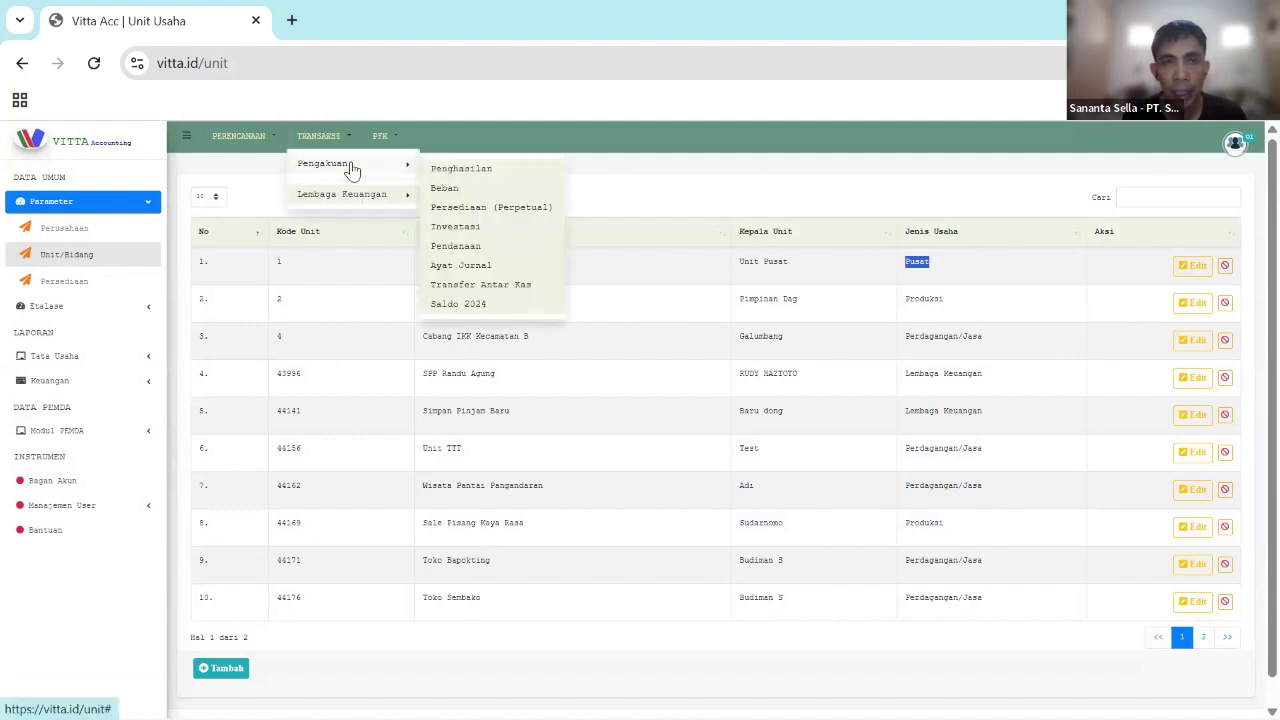
click(520, 267)
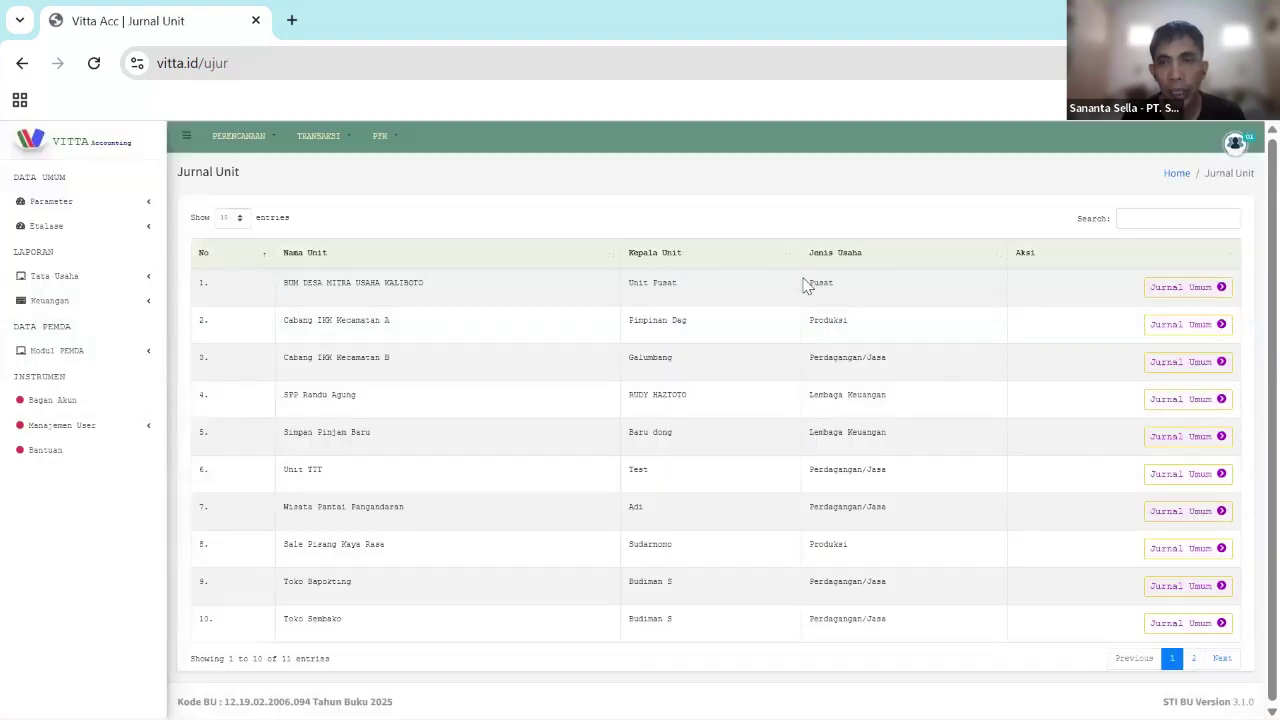
drag(914, 294, 1163, 297)
click(1170, 290)
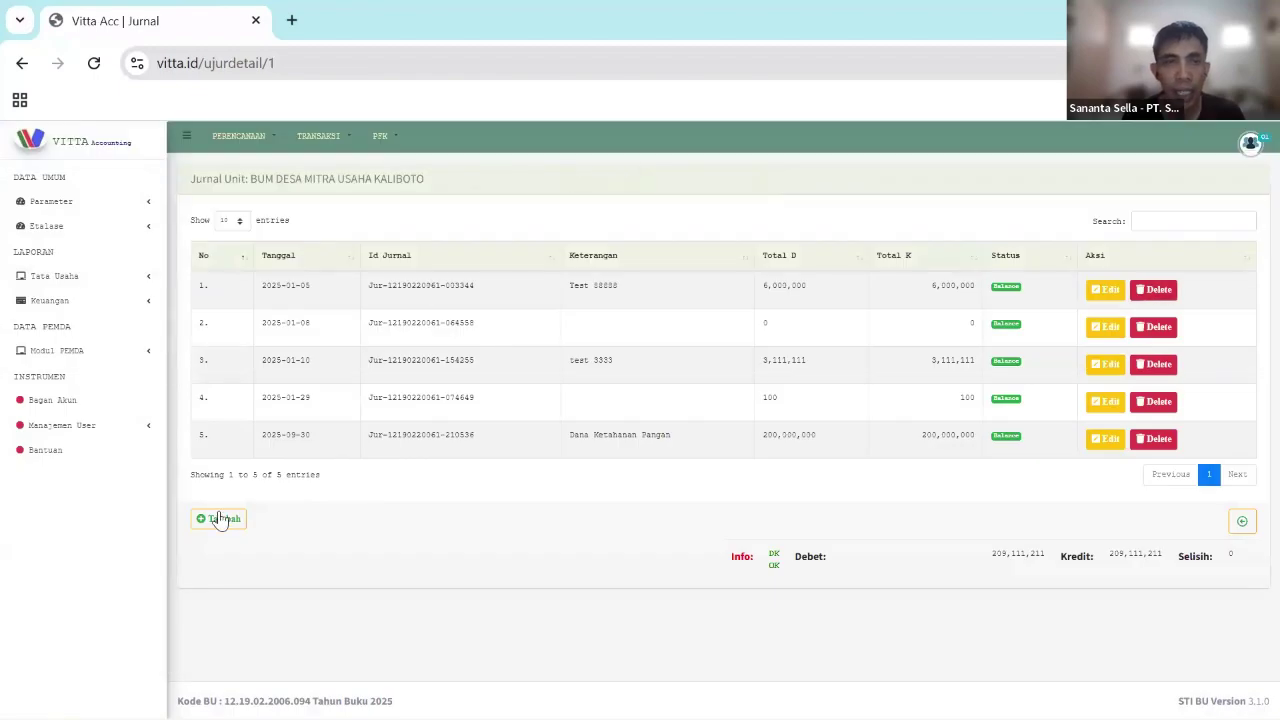
- Start a new journal dated 30/09/2025 on account 110105 Kas di Bank Pembangunan Daerah
click(220, 519)
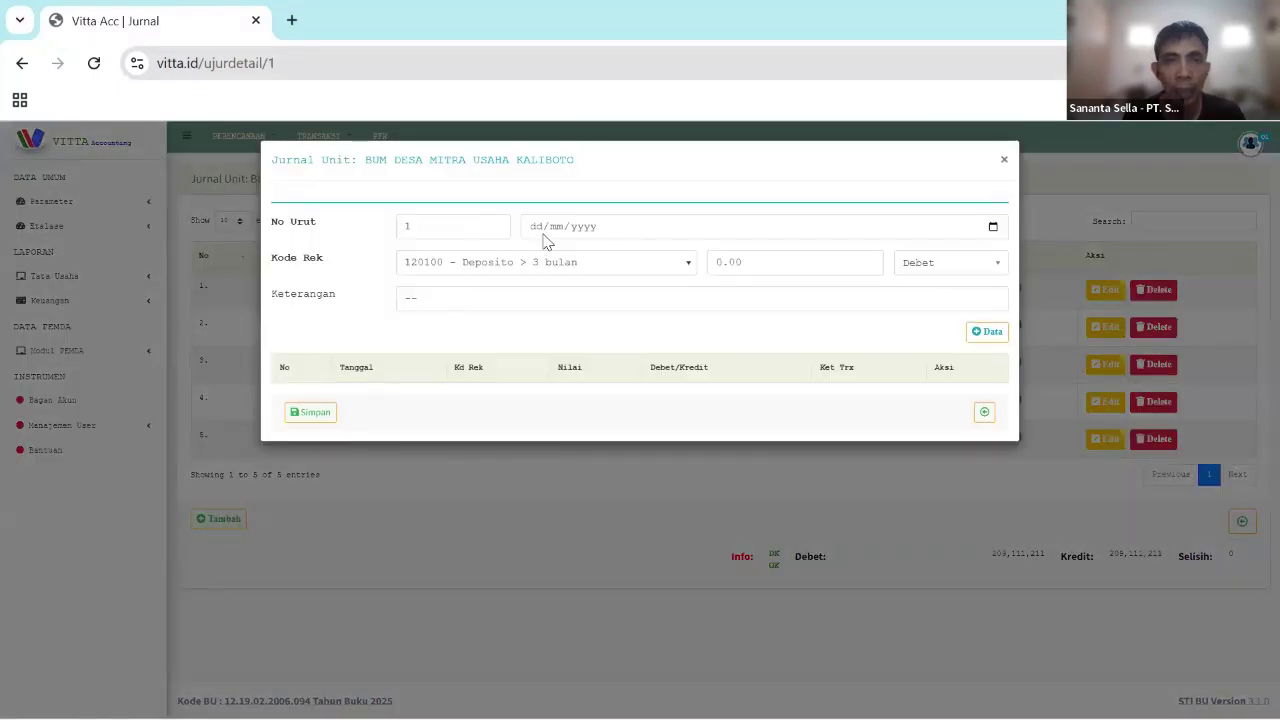
click(538, 230)
text(3)
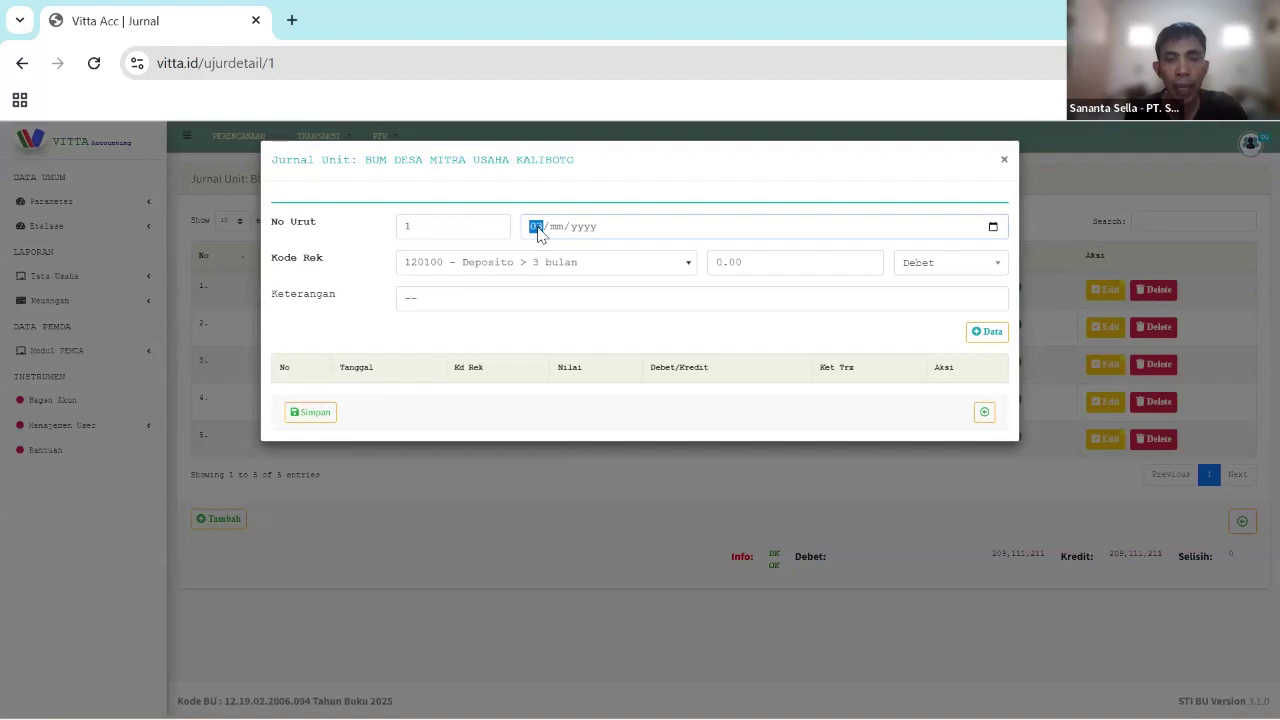
text(0/)
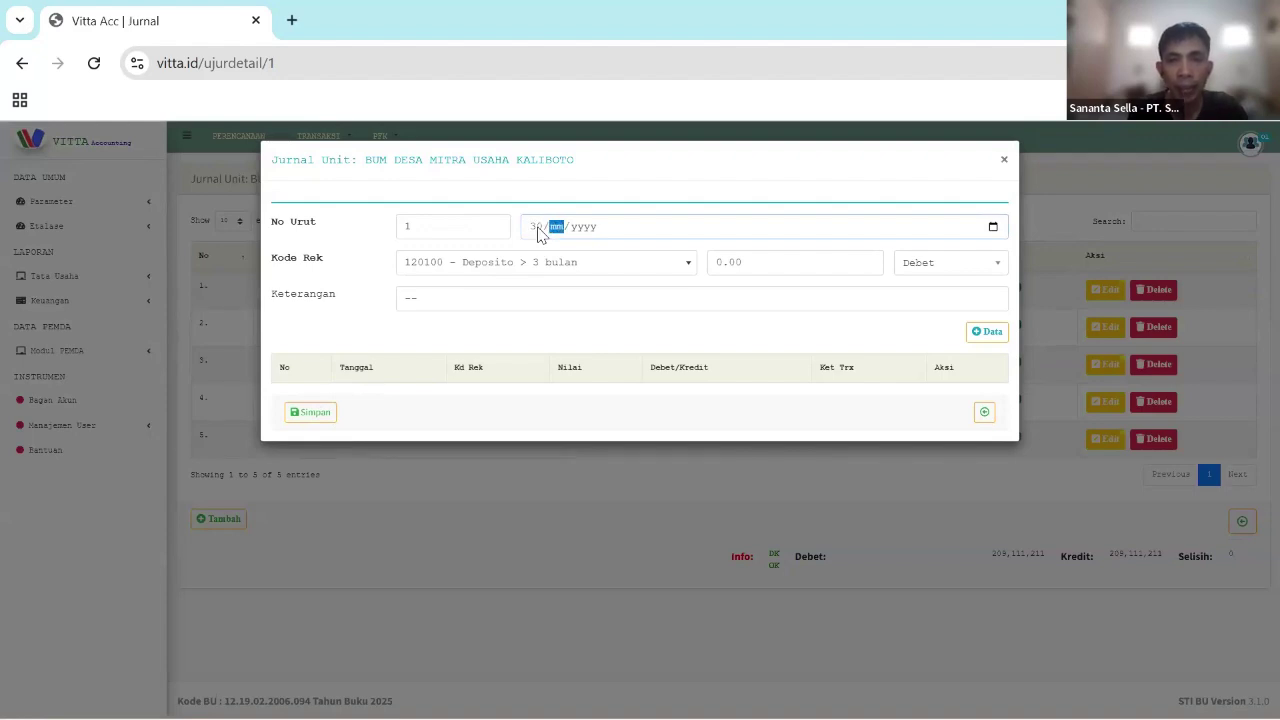
text(09/)
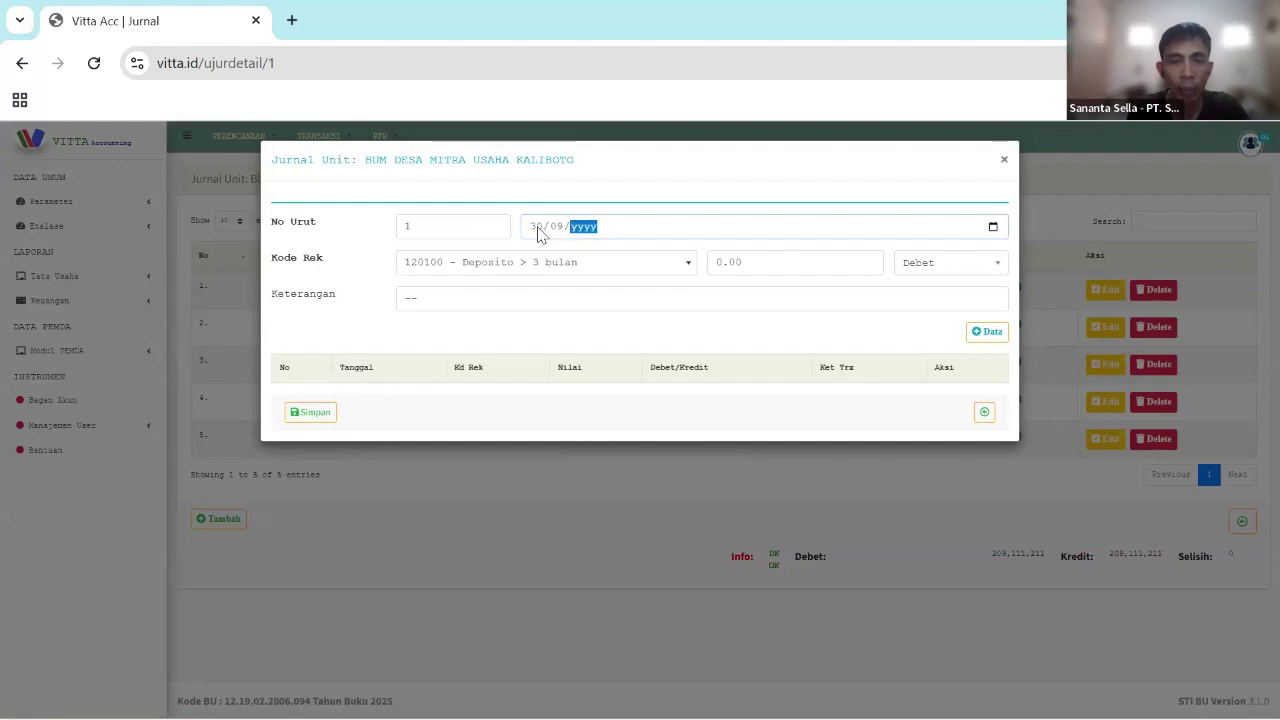
text(2025)
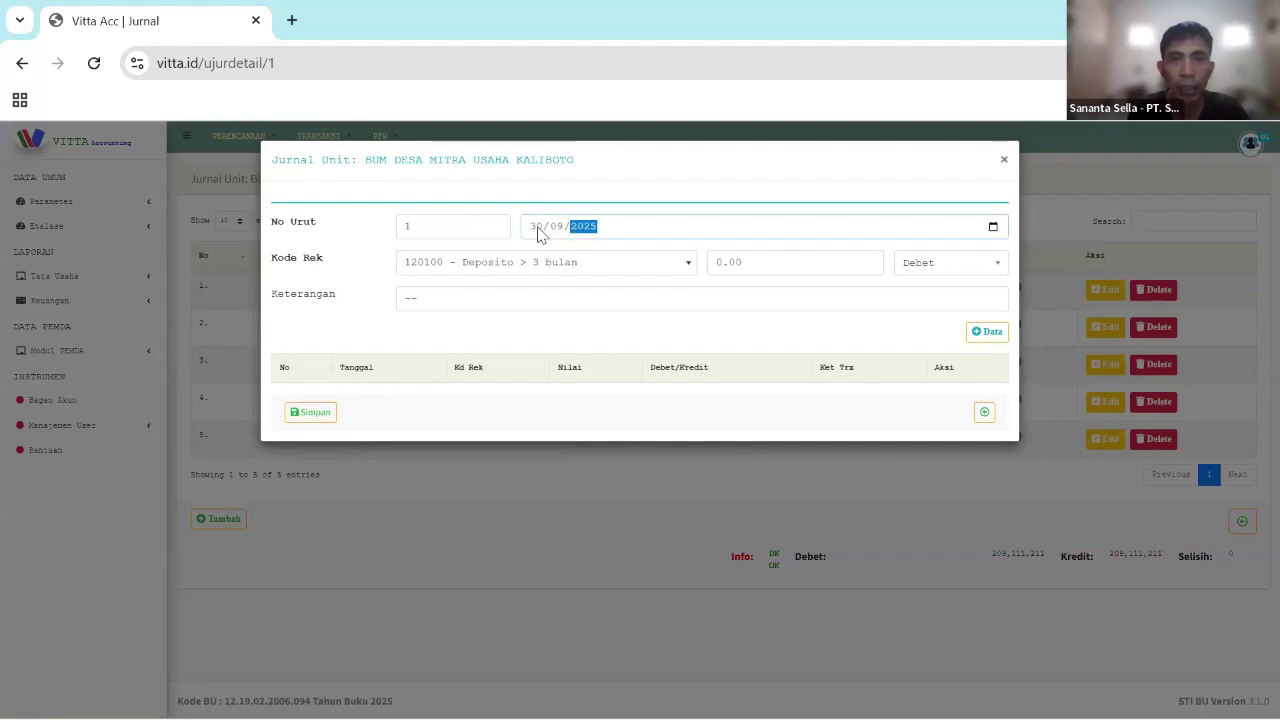
click(546, 262)
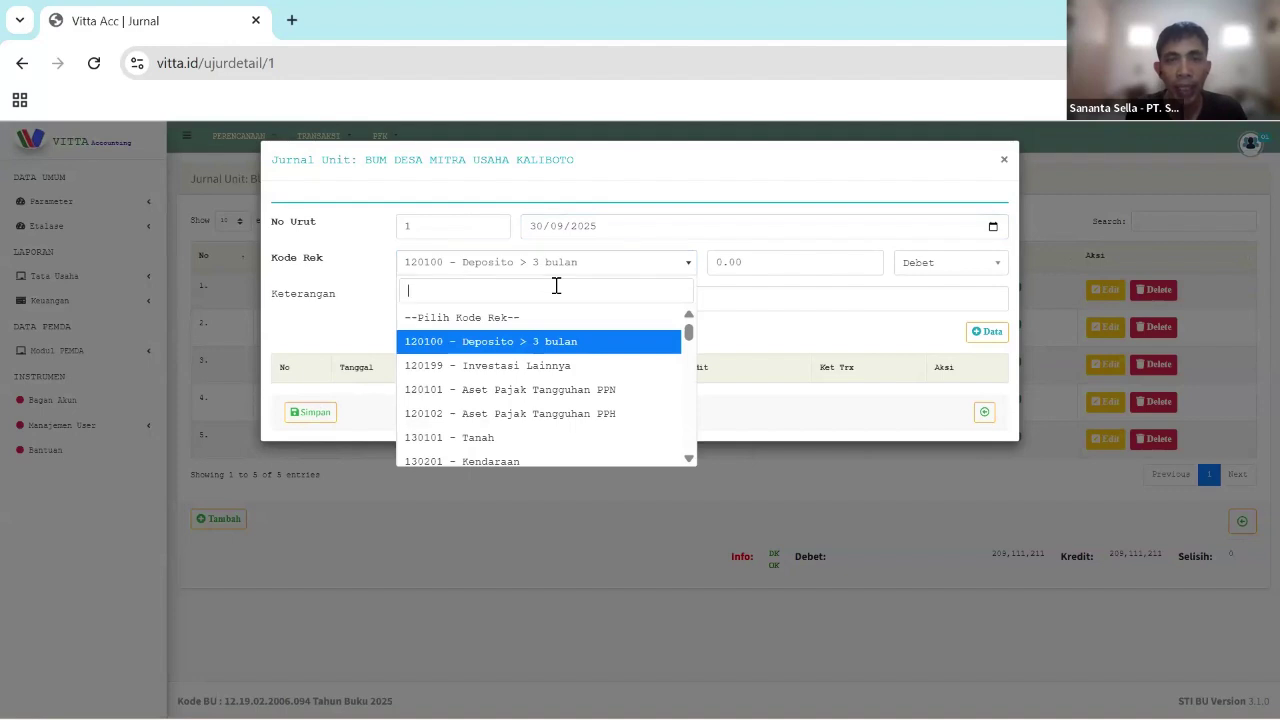
text(bank)
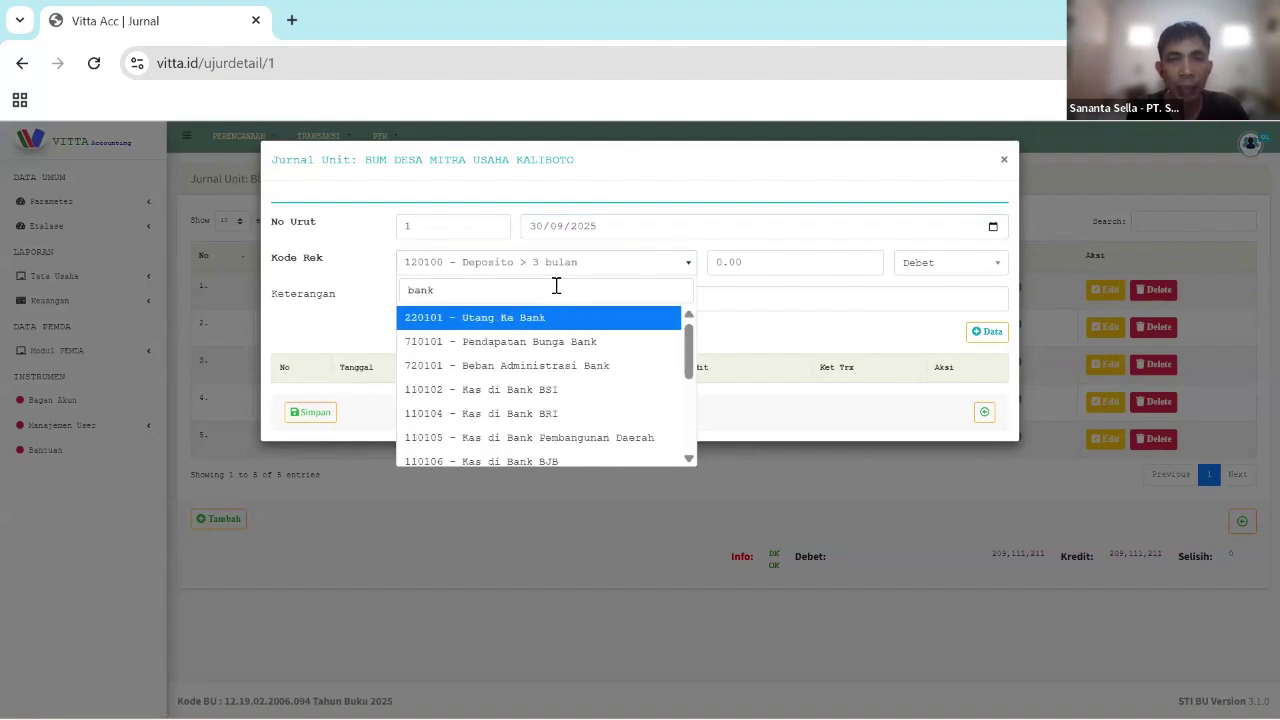
click(630, 437)
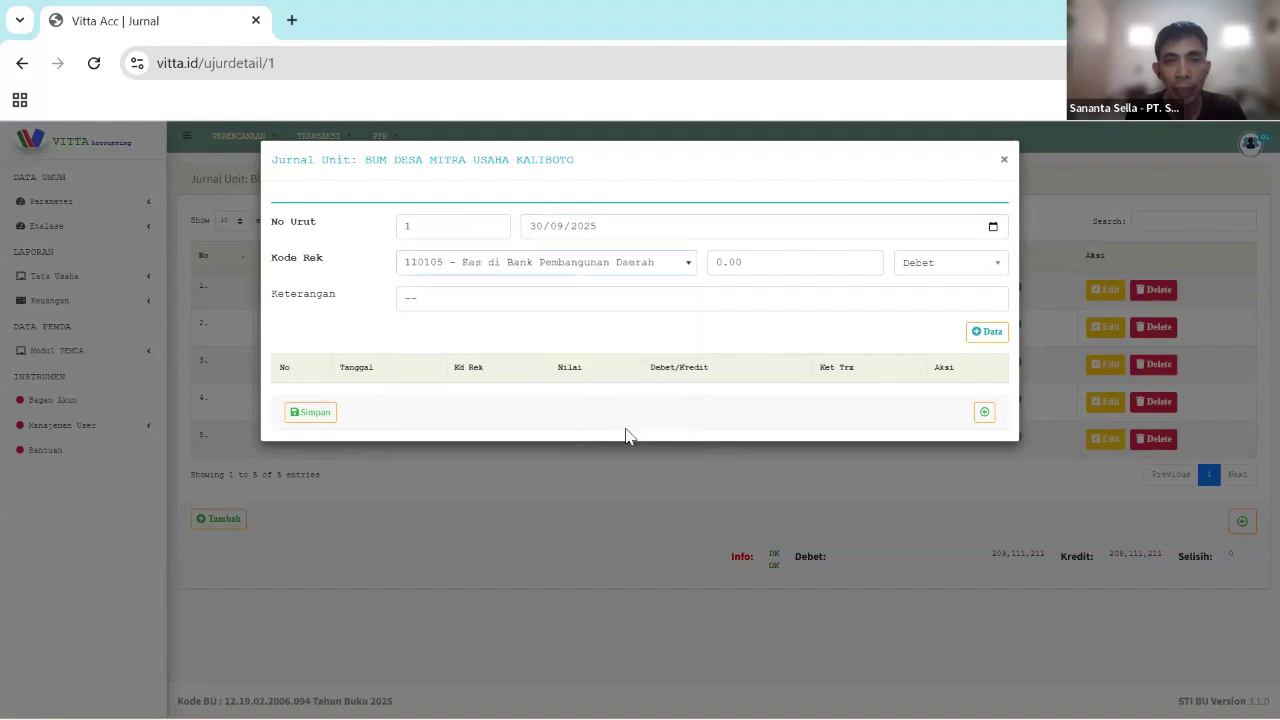
- Add the 200,000,000 debit line described 'Dana Ketahanan Pangan' and review it
click(782, 269)
text(20000000)
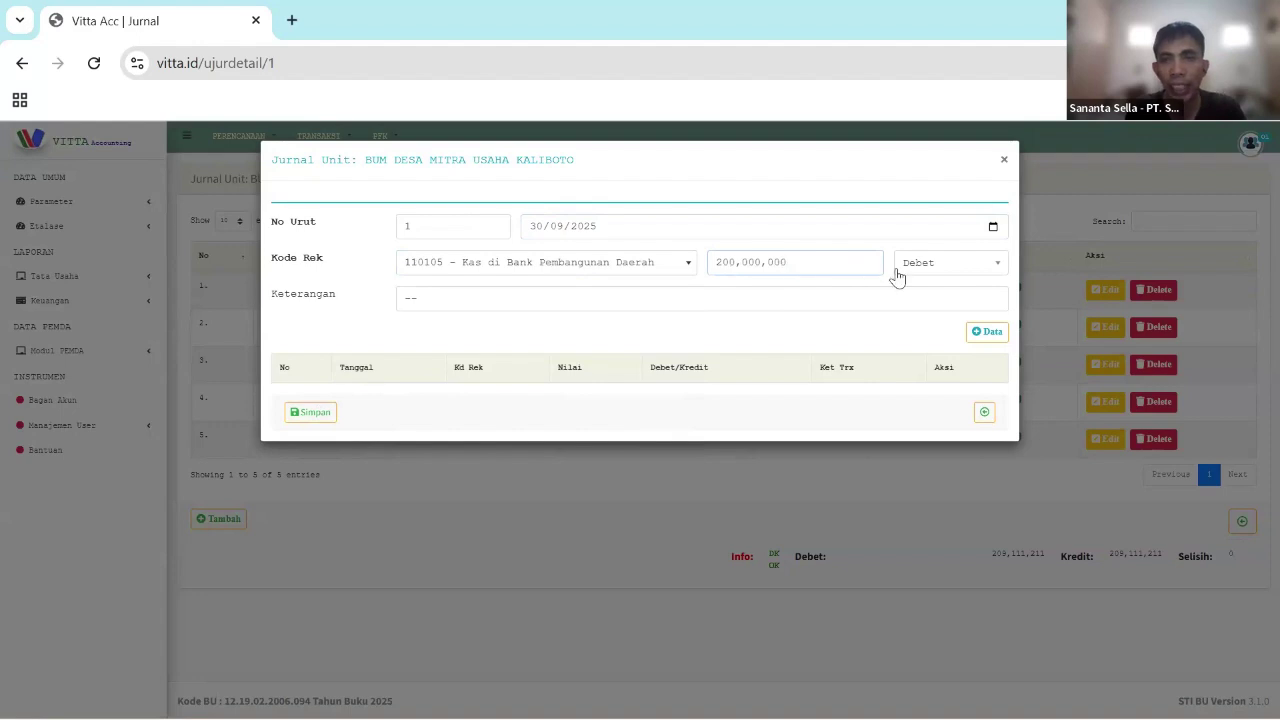
click(723, 297)
double_click(664, 298)
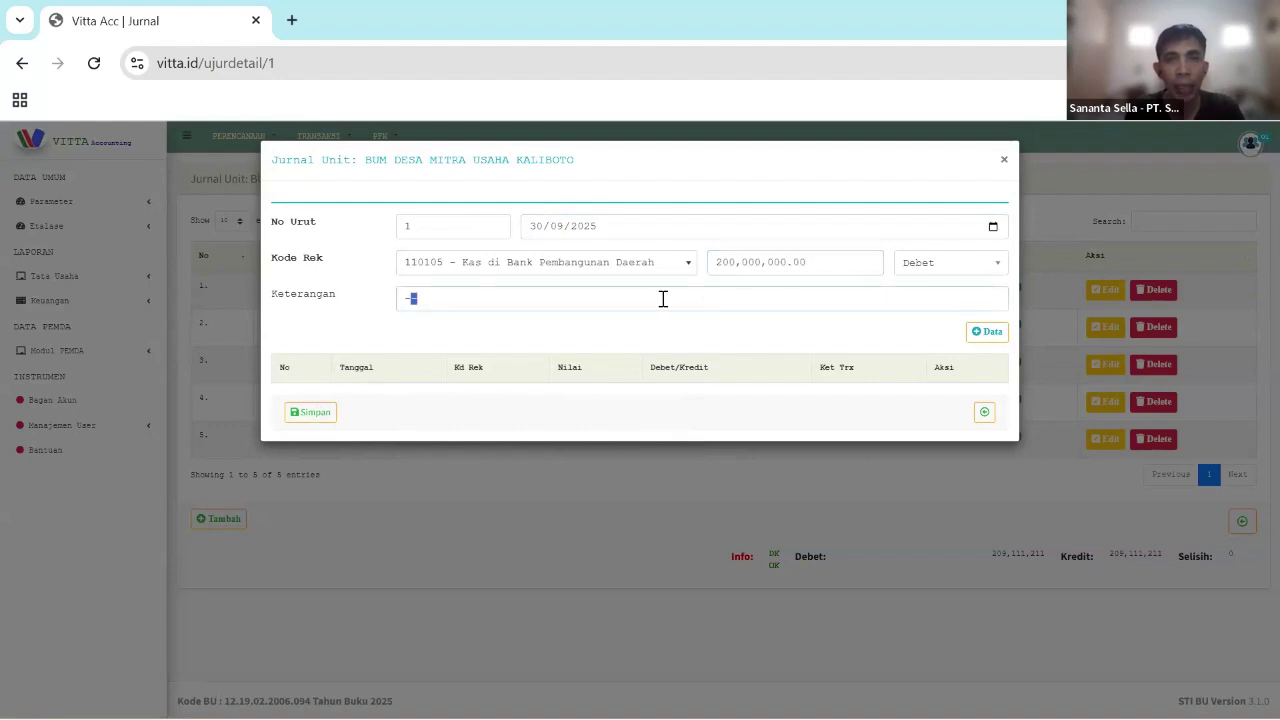
drag(663, 298, 390, 306)
text(Dana )
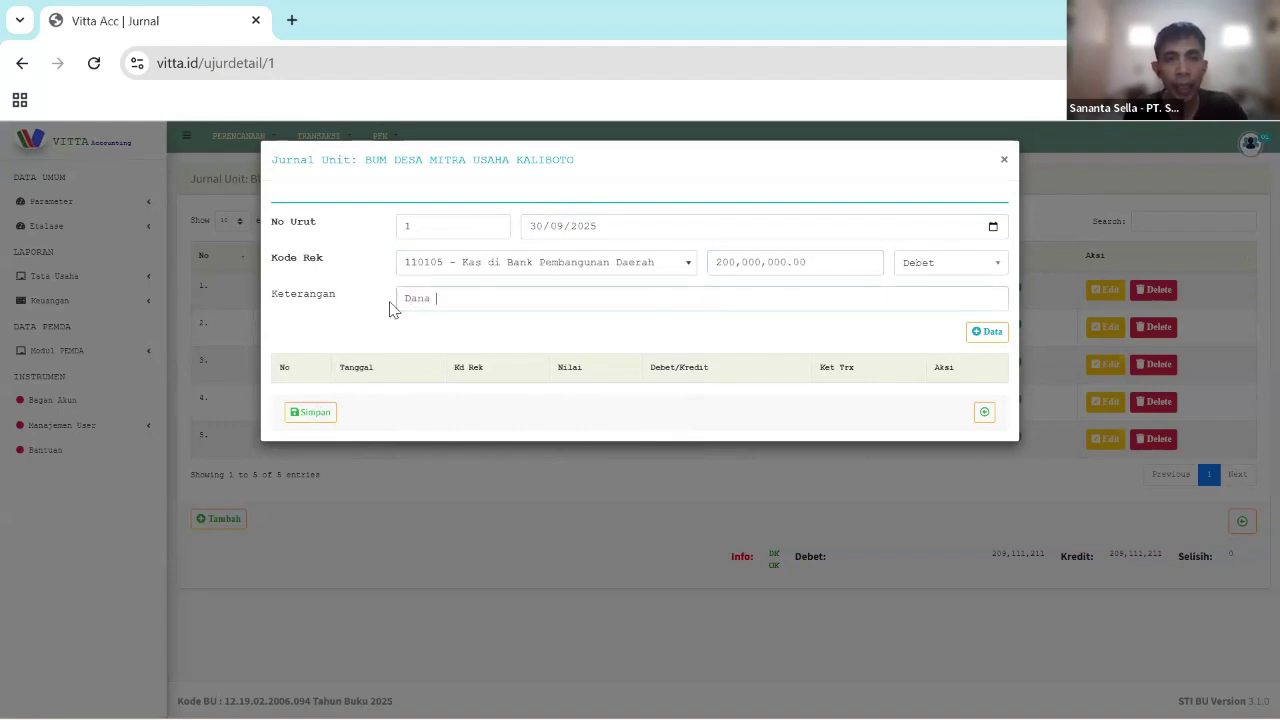
text(Ketahanan Pangan)
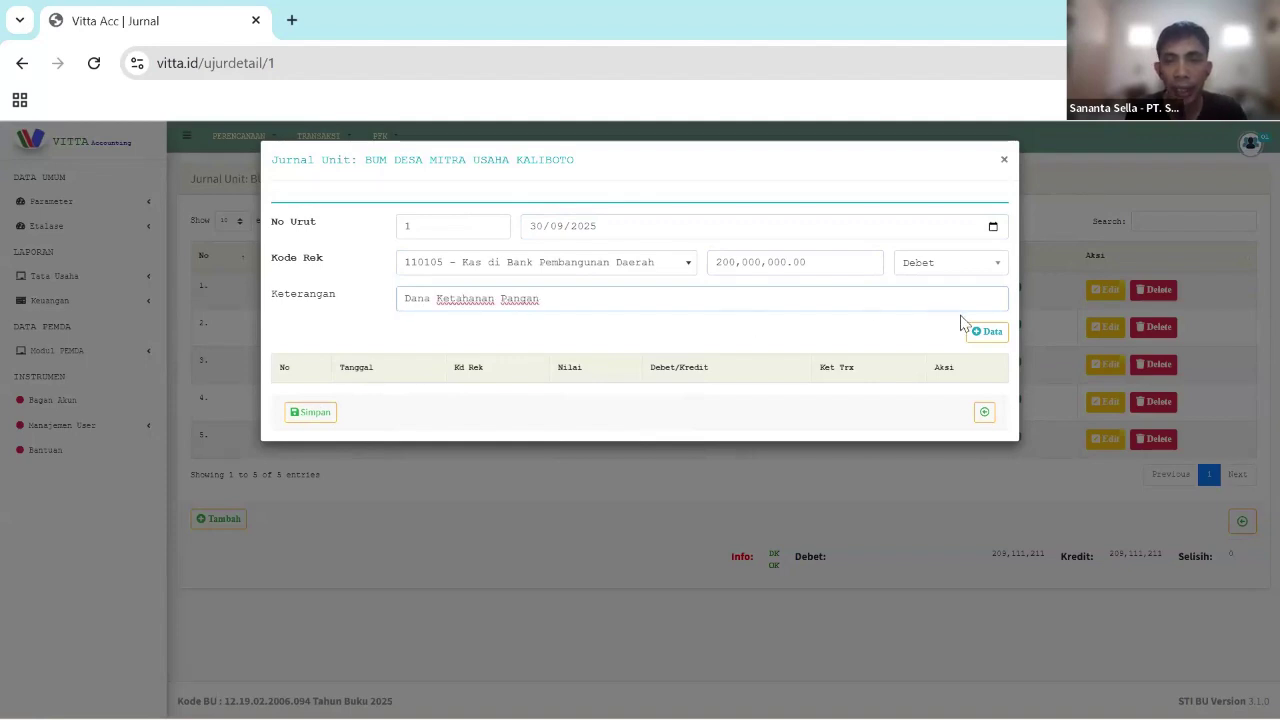
click(985, 334)
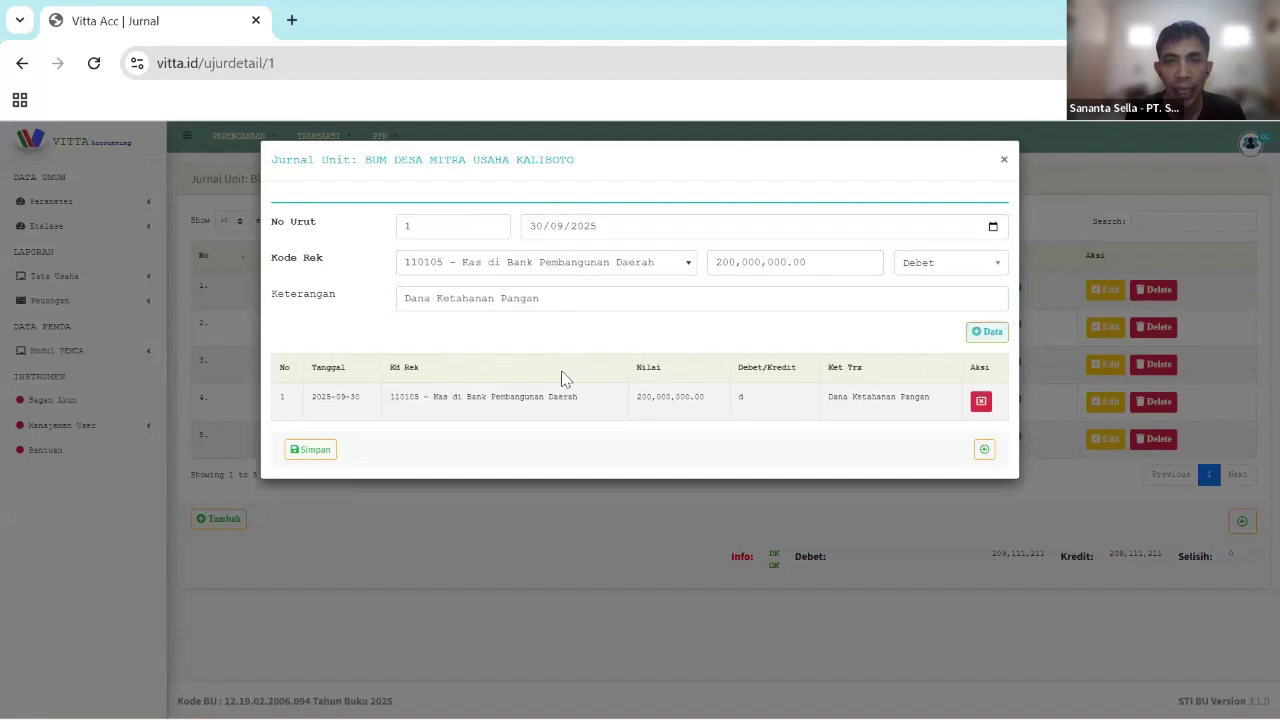
drag(345, 398, 940, 409)
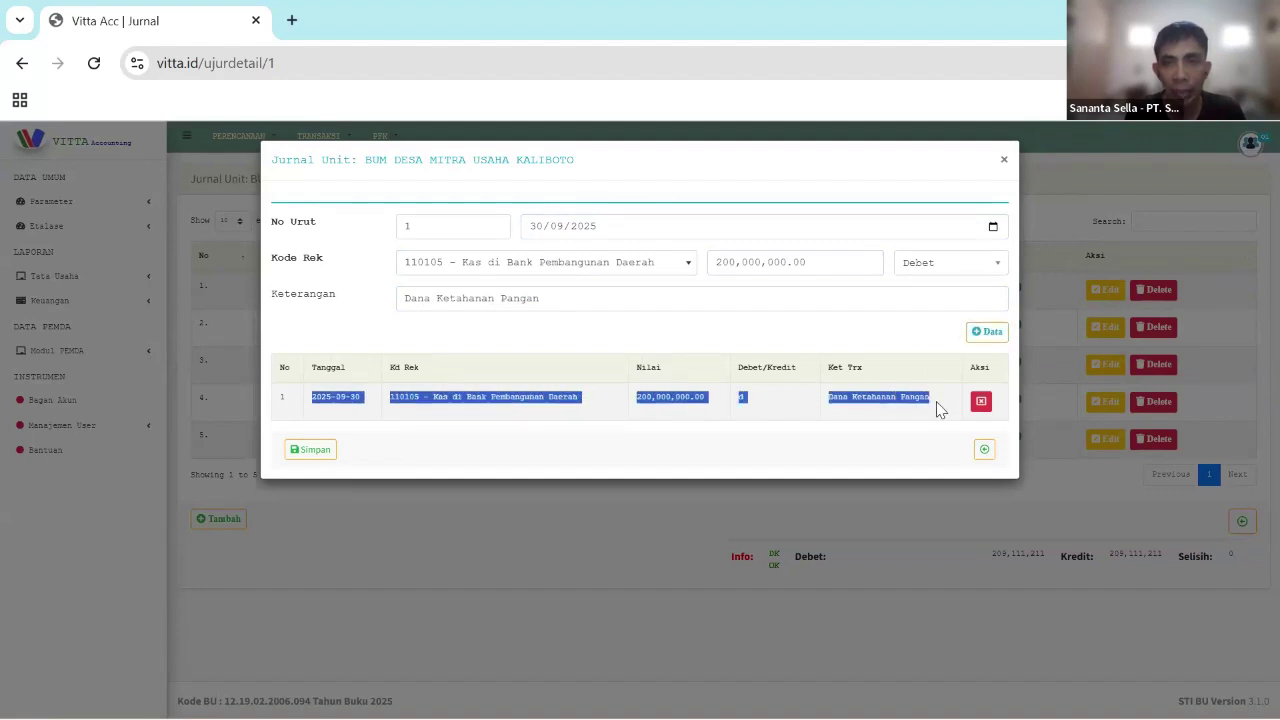
click(825, 430)
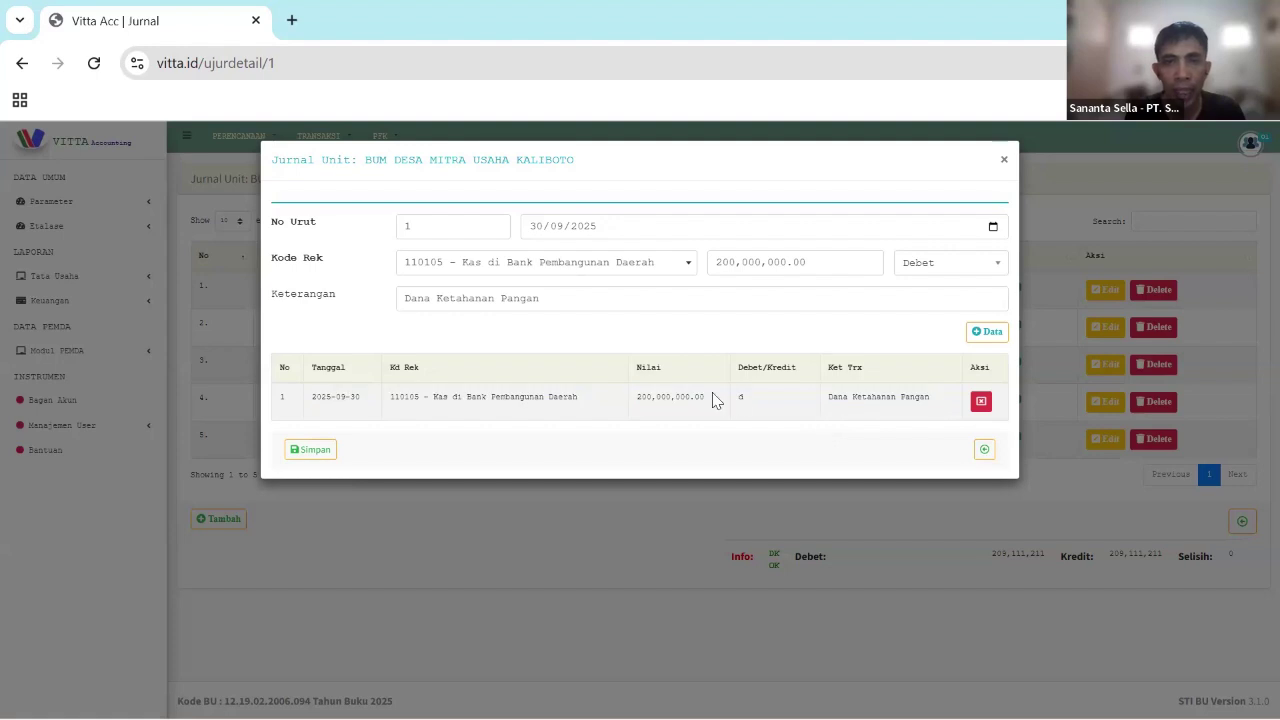
- Pick account 310102 Penyertaan Modal Pemerintah Desa for the second line
click(488, 265)
text(p)
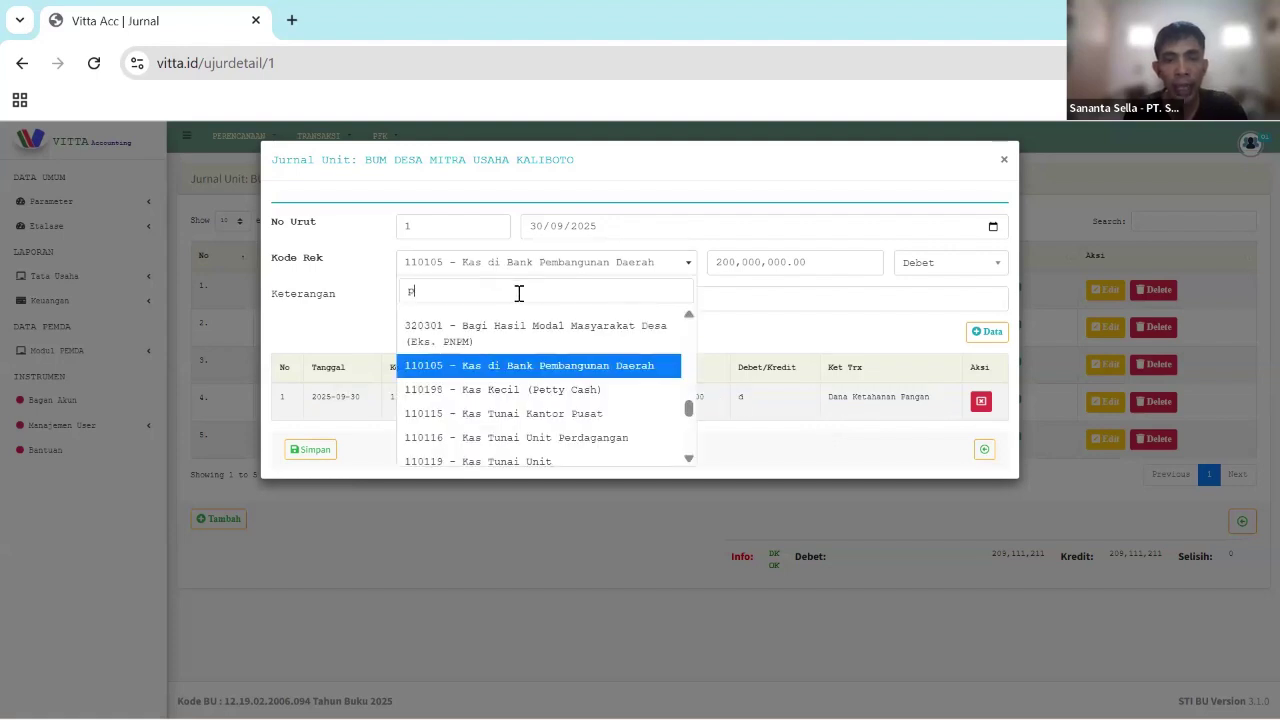
text(enyertaan)
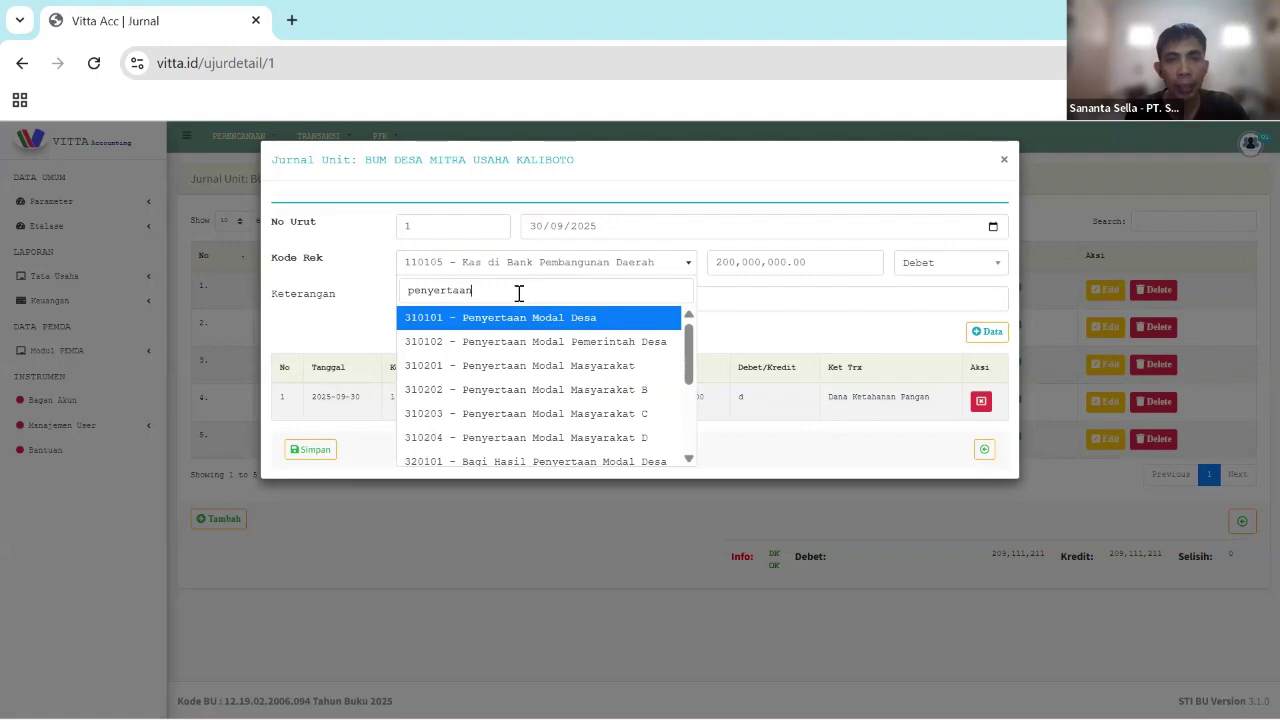
click(606, 342)
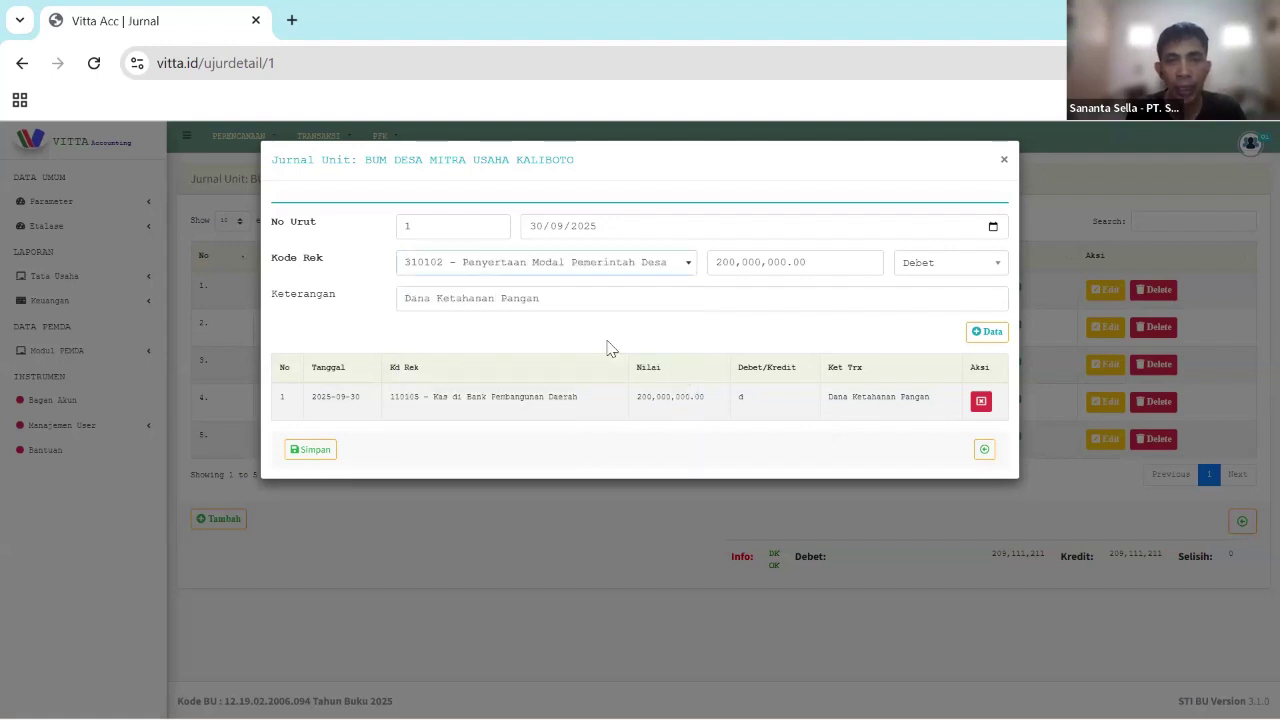
click(597, 268)
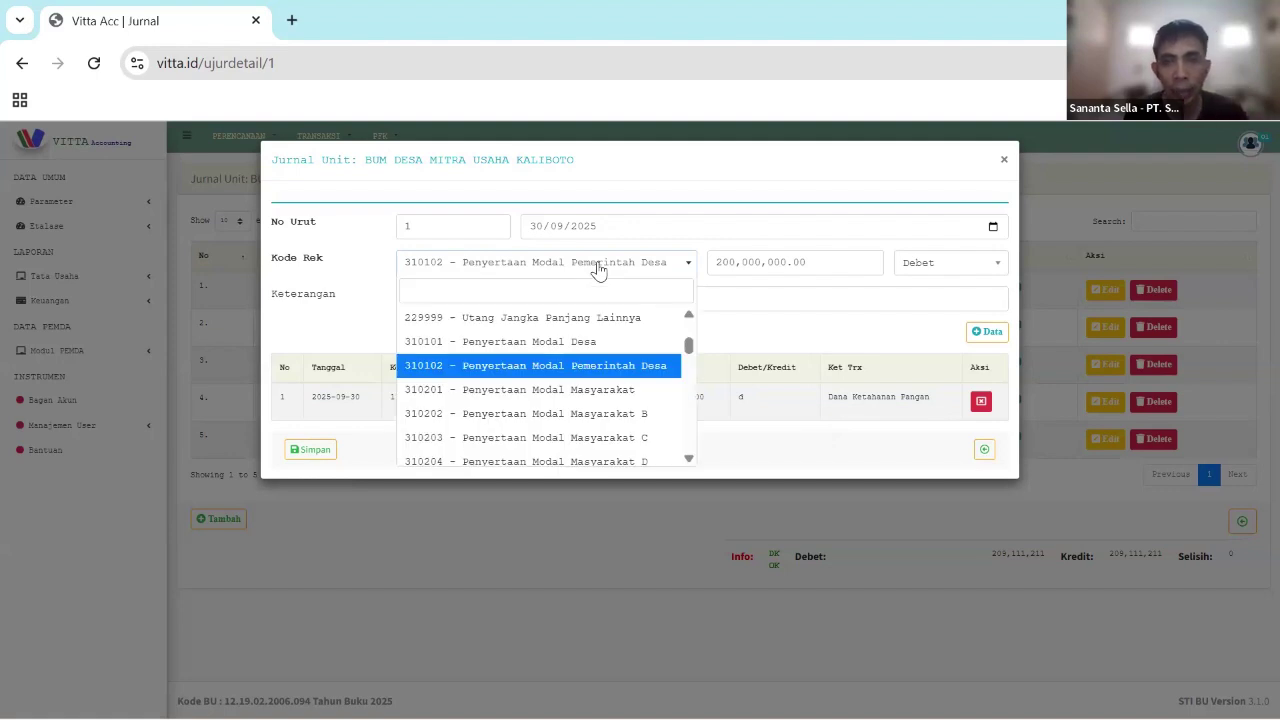
click(597, 268)
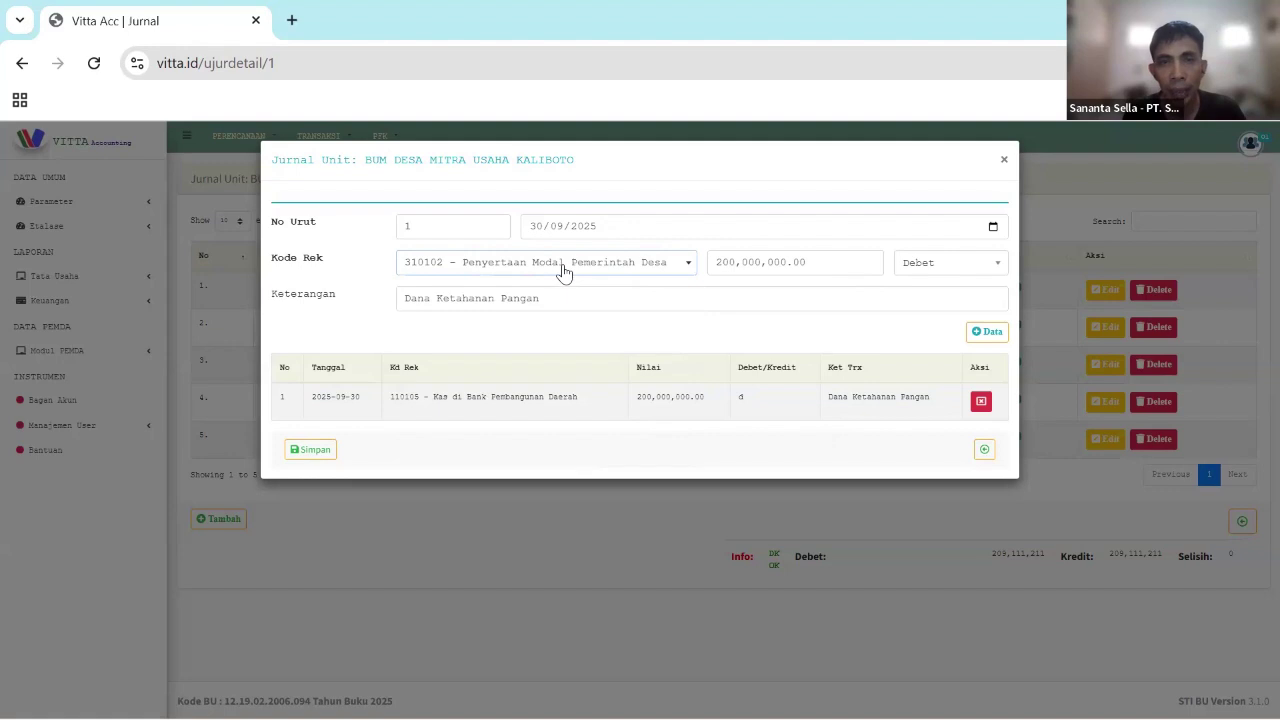
click(564, 268)
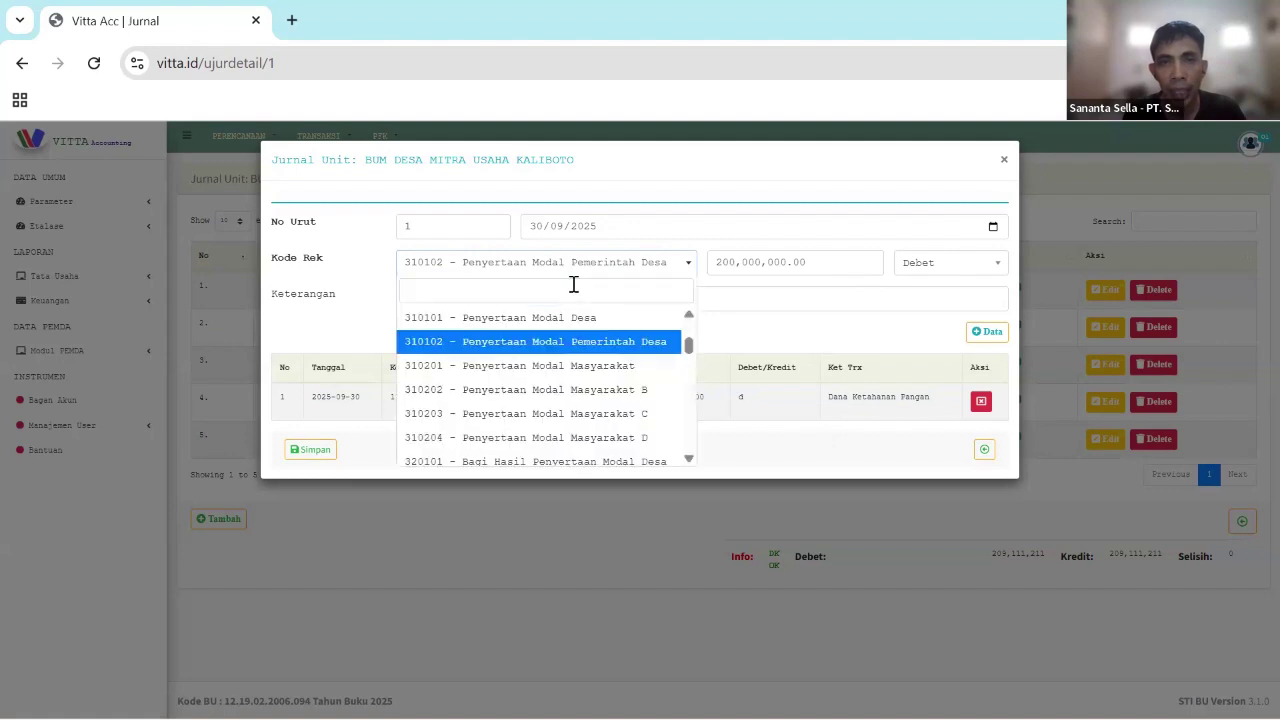
click(905, 296)
- Mark the second line as Kredit and add it to the journal
click(947, 266)
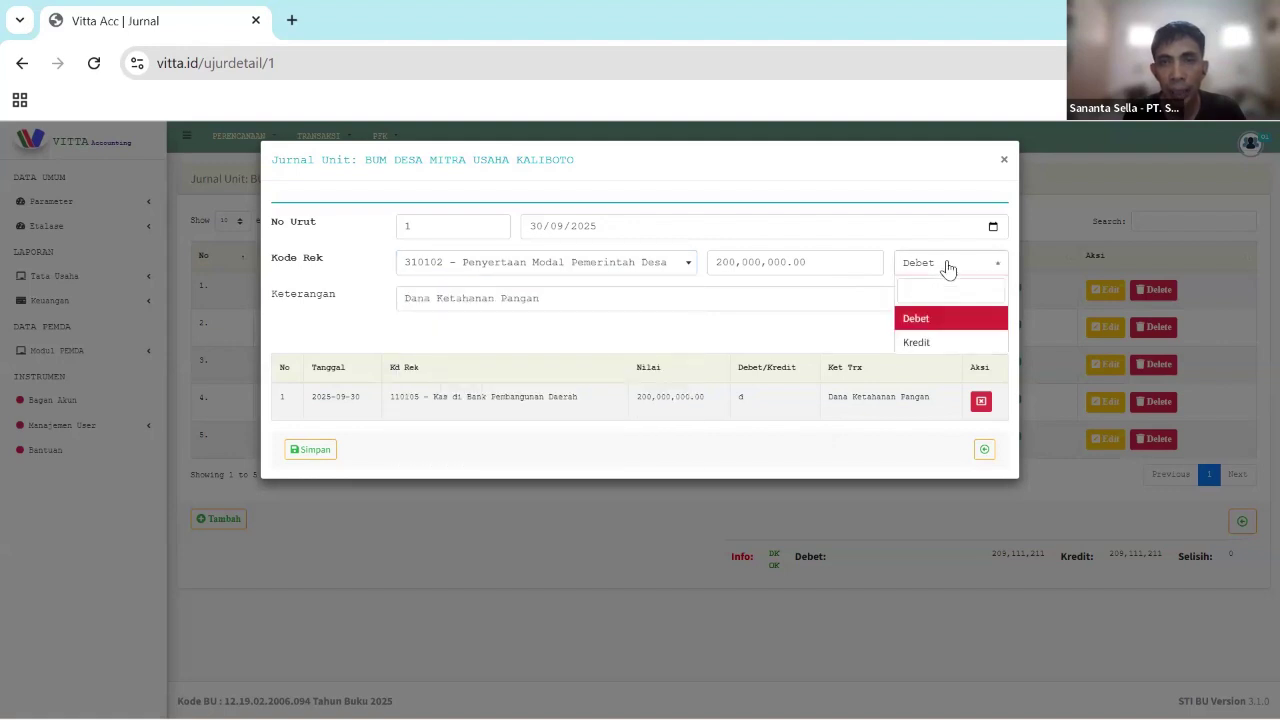
click(961, 342)
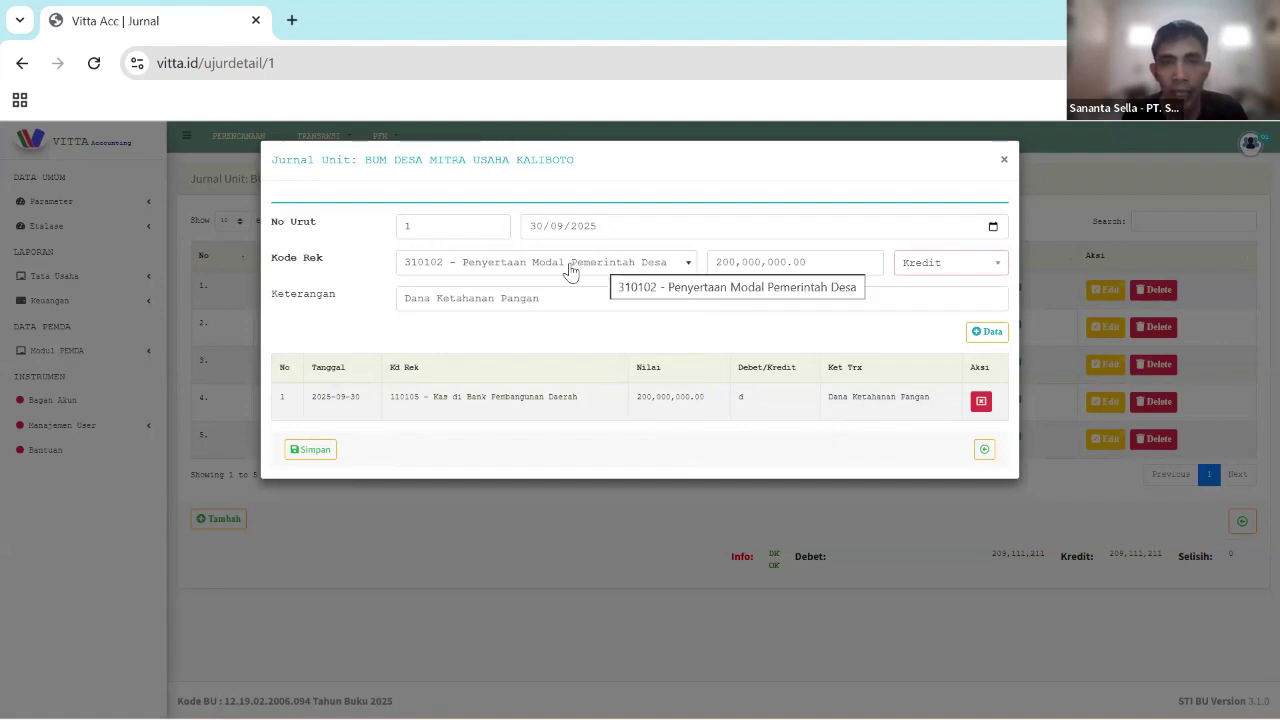
click(955, 272)
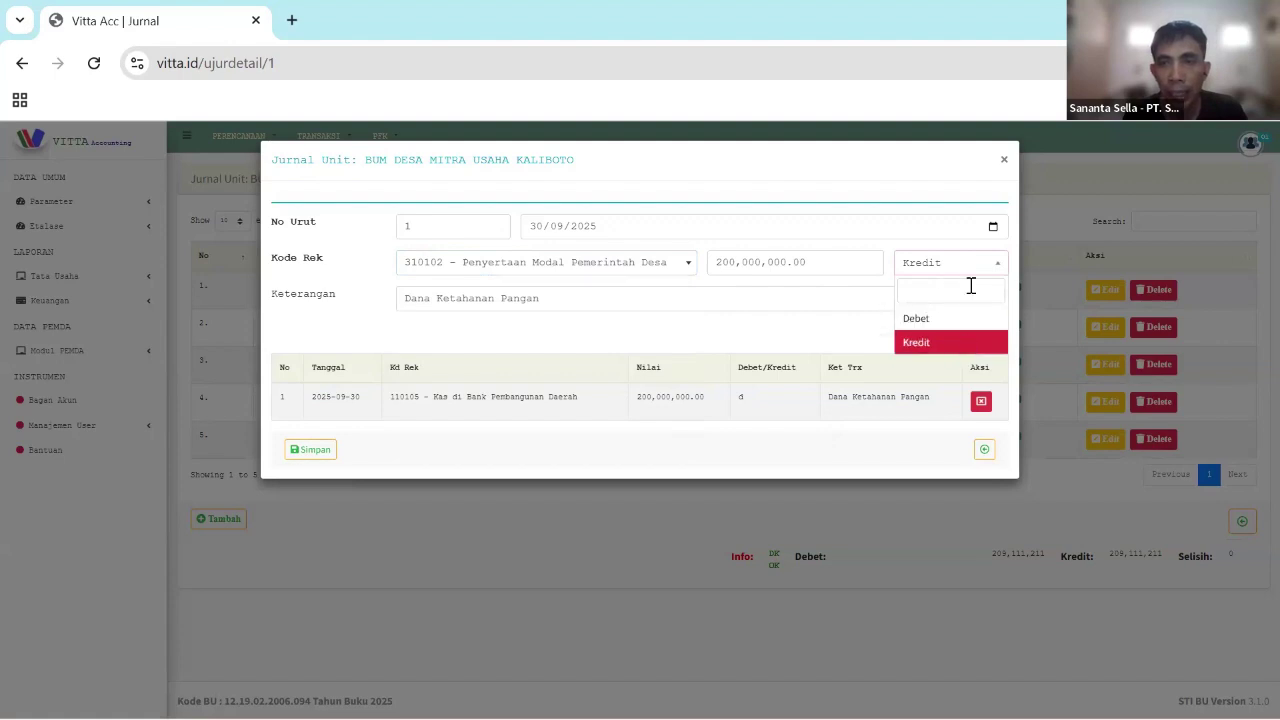
click(973, 343)
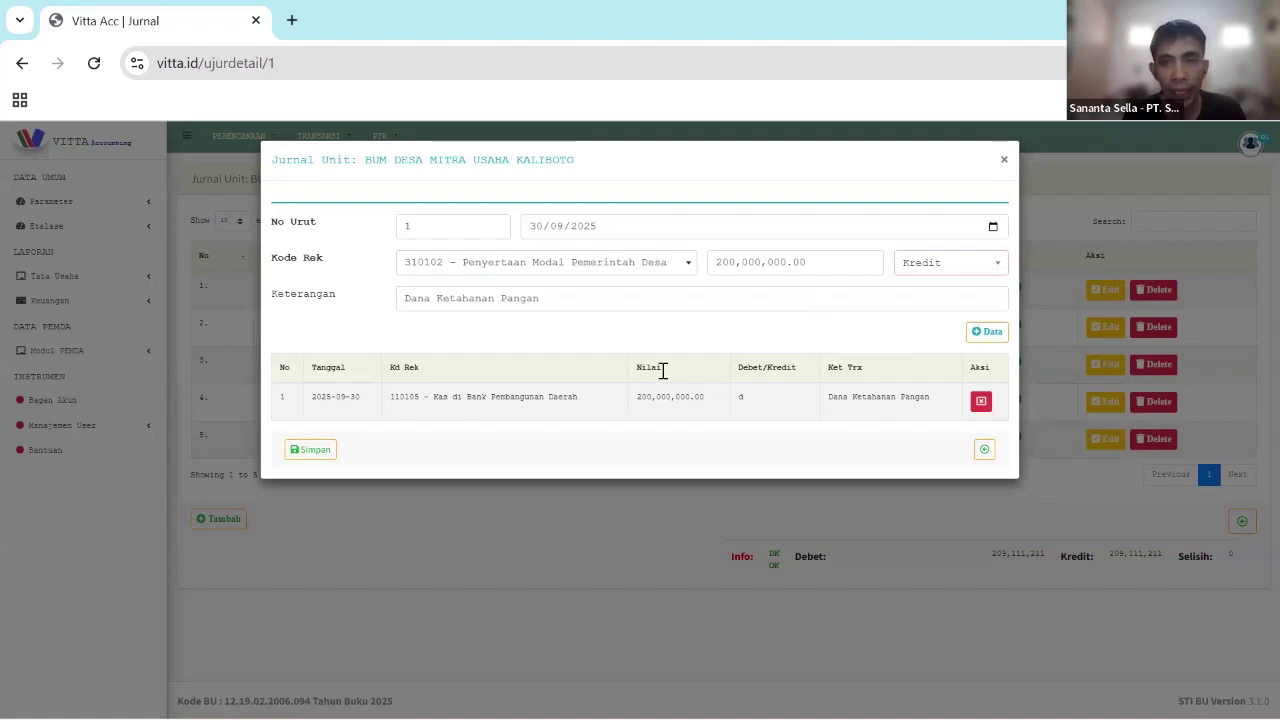
click(990, 333)
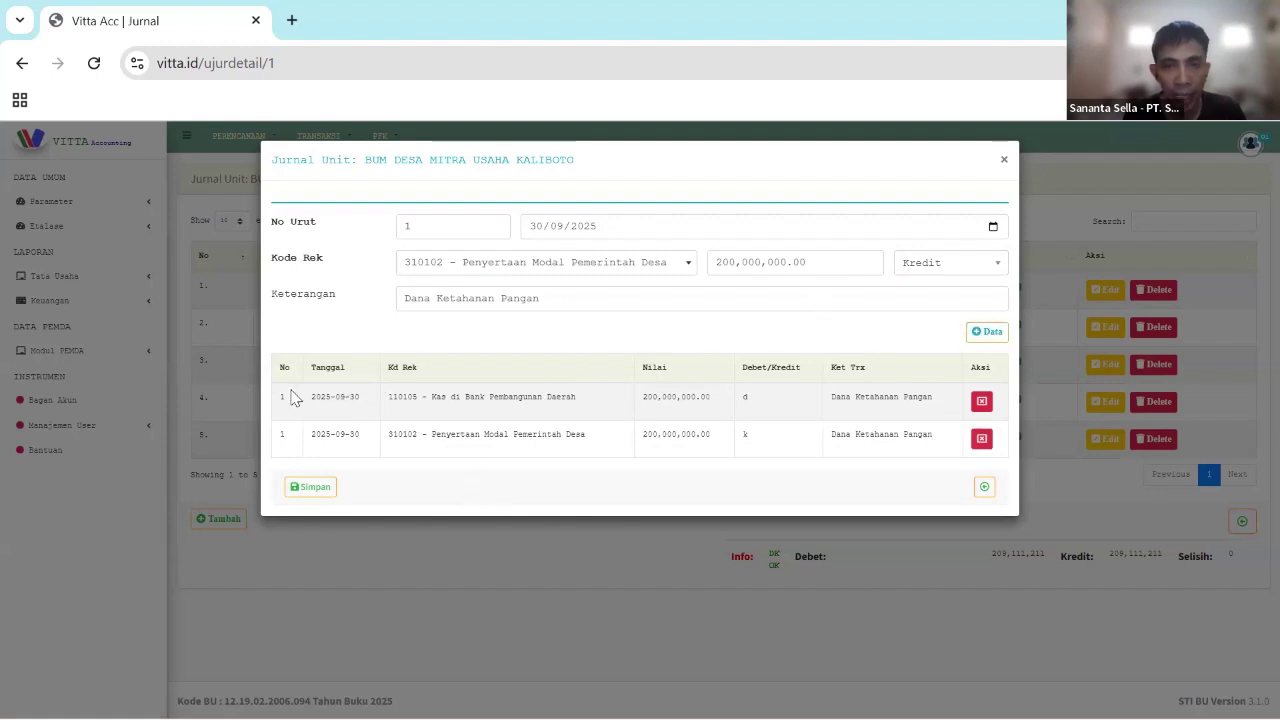
- Check that the debit and credit lines balance, then save the journal
drag(291, 395, 428, 434)
click(679, 453)
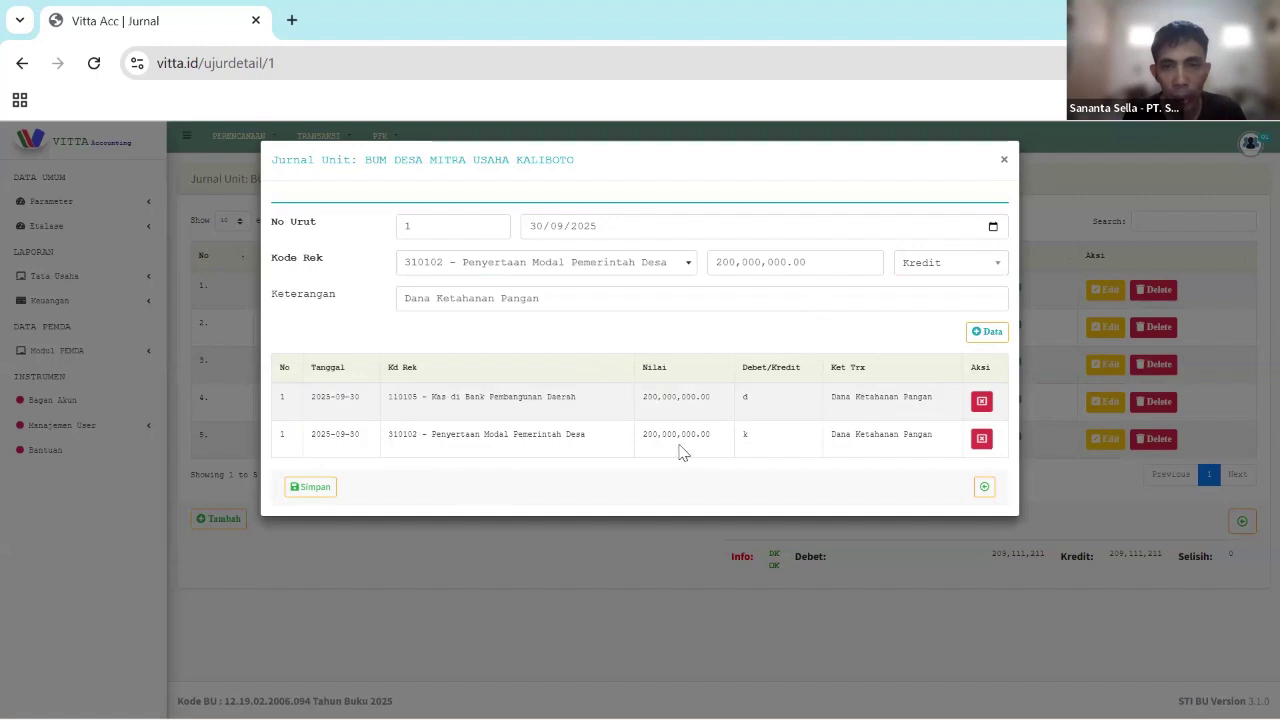
drag(640, 404, 934, 406)
click(703, 440)
drag(703, 440, 940, 460)
click(531, 488)
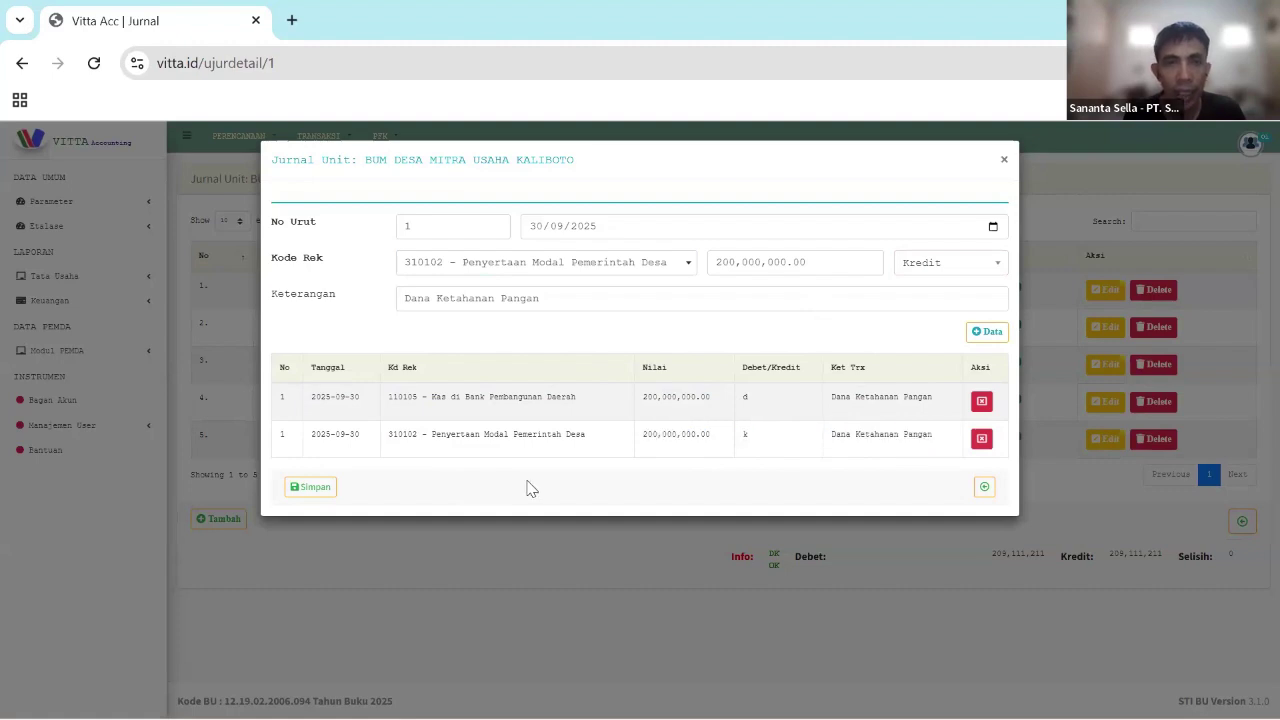
click(316, 489)
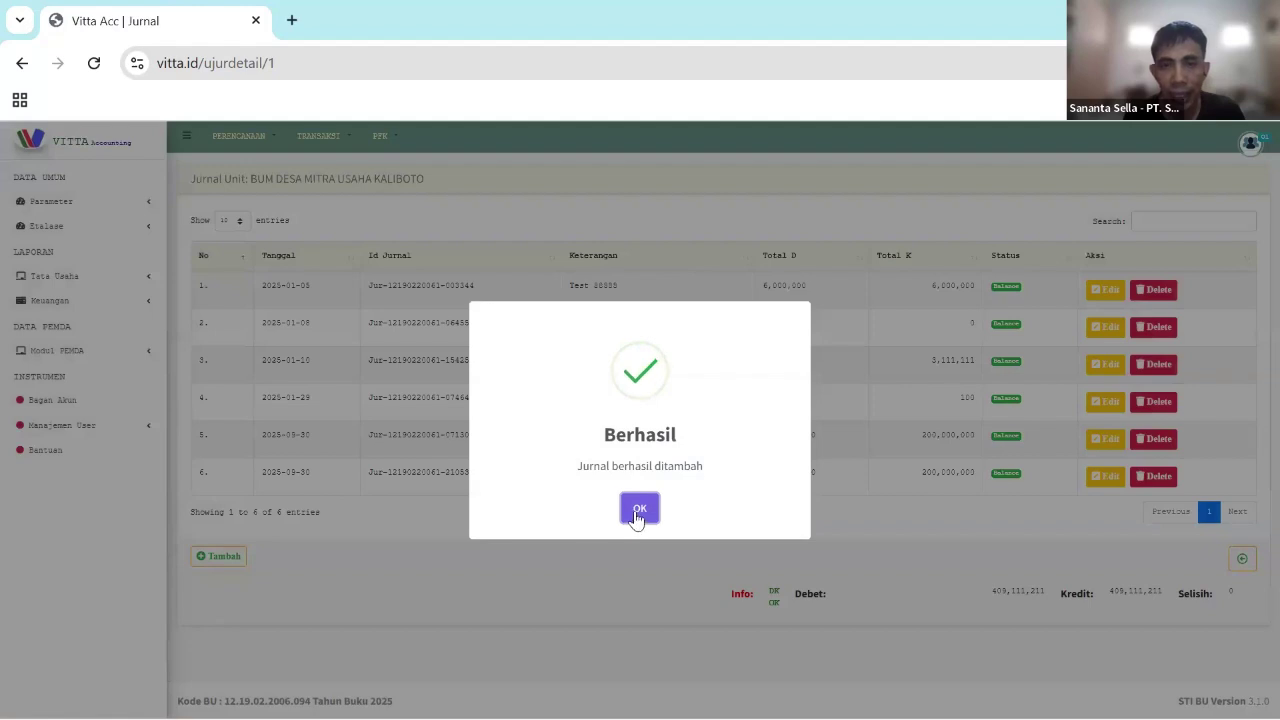
click(638, 510)
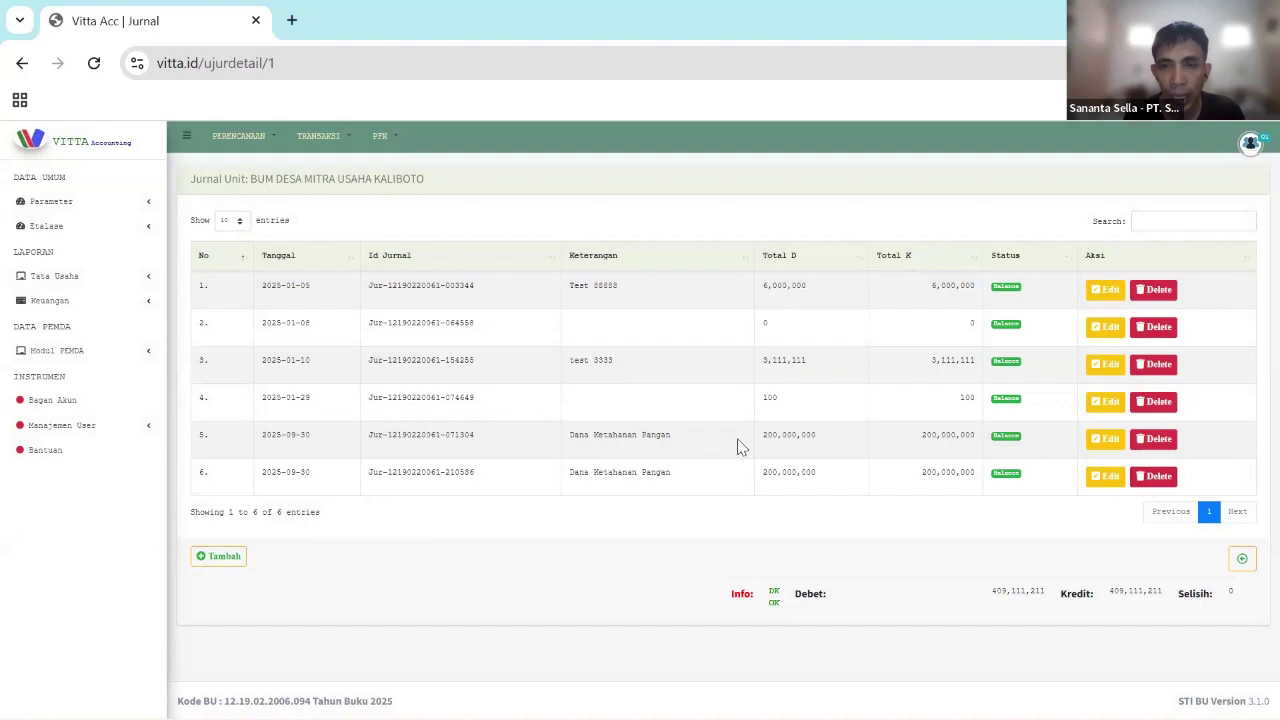
click(1157, 478)
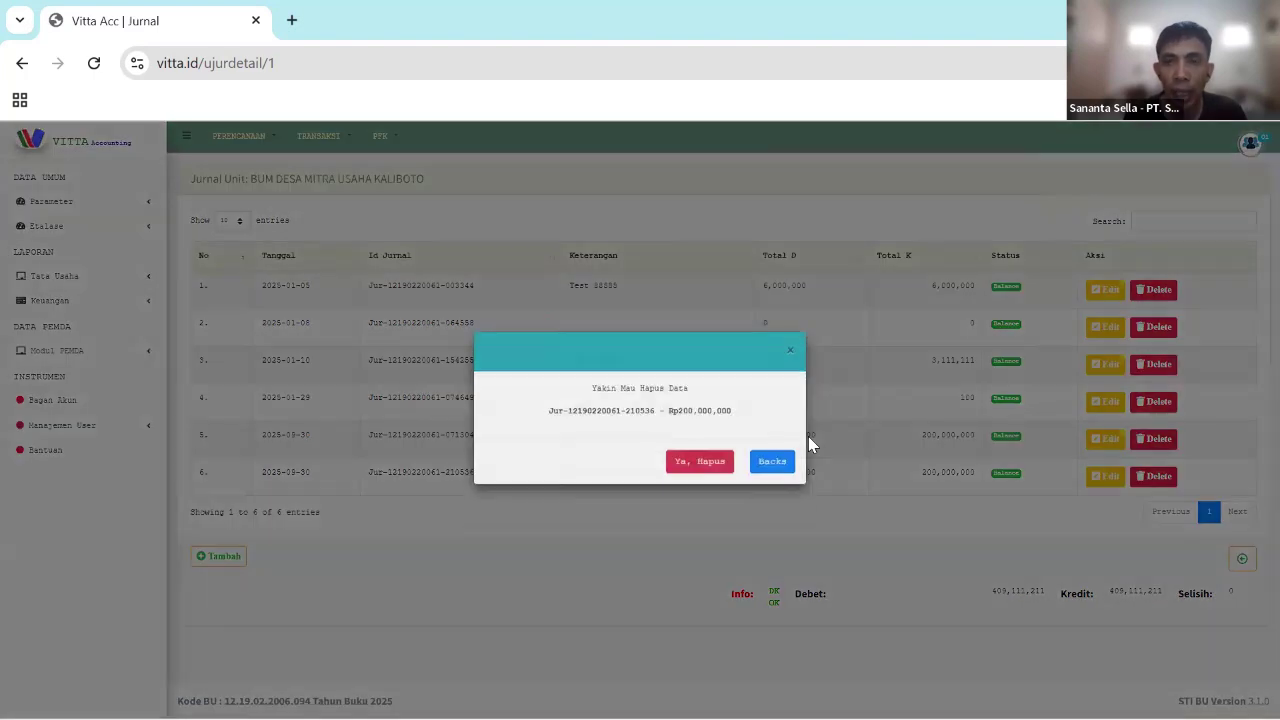
click(773, 477)
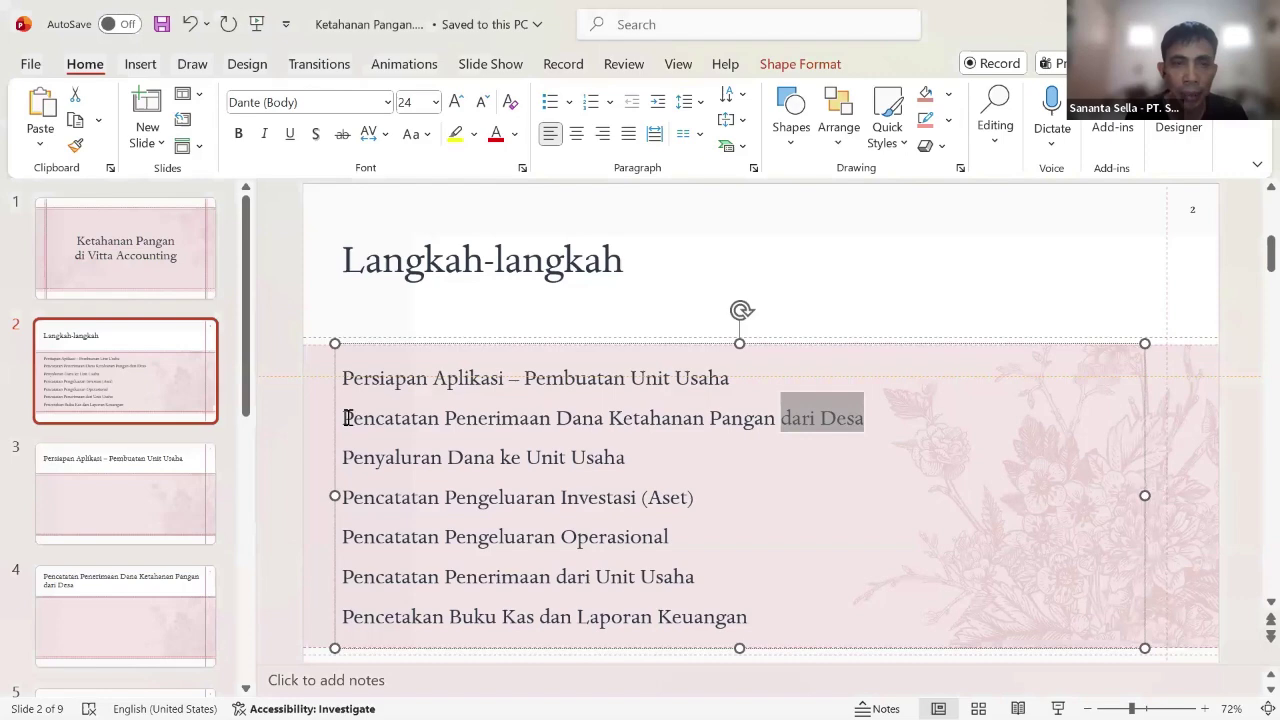
drag(342, 418, 846, 428)
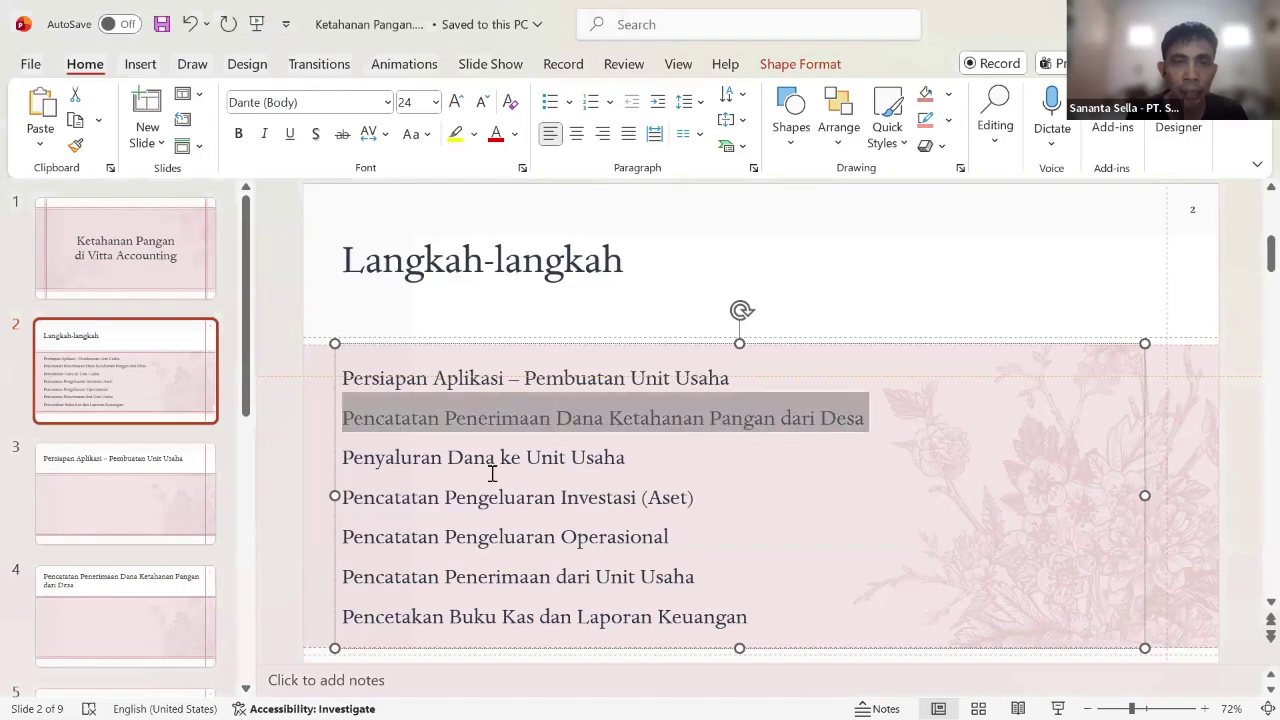
drag(345, 457, 637, 457)
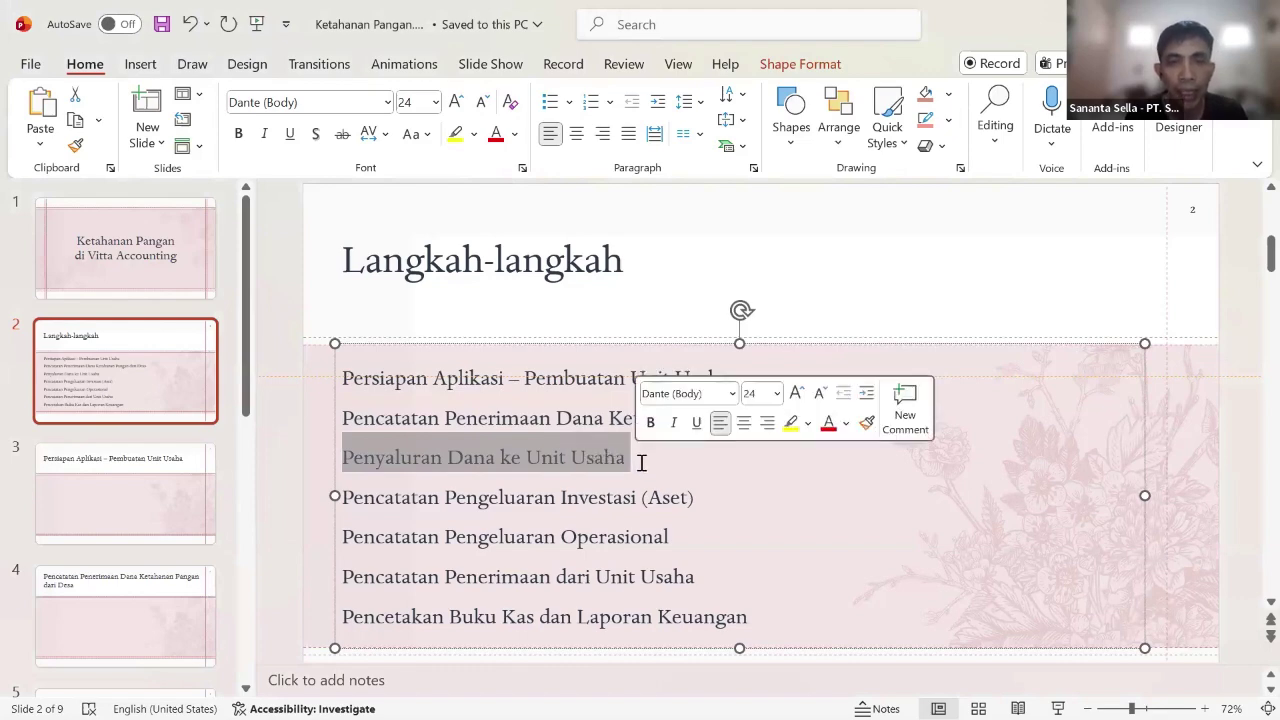
click(641, 462)
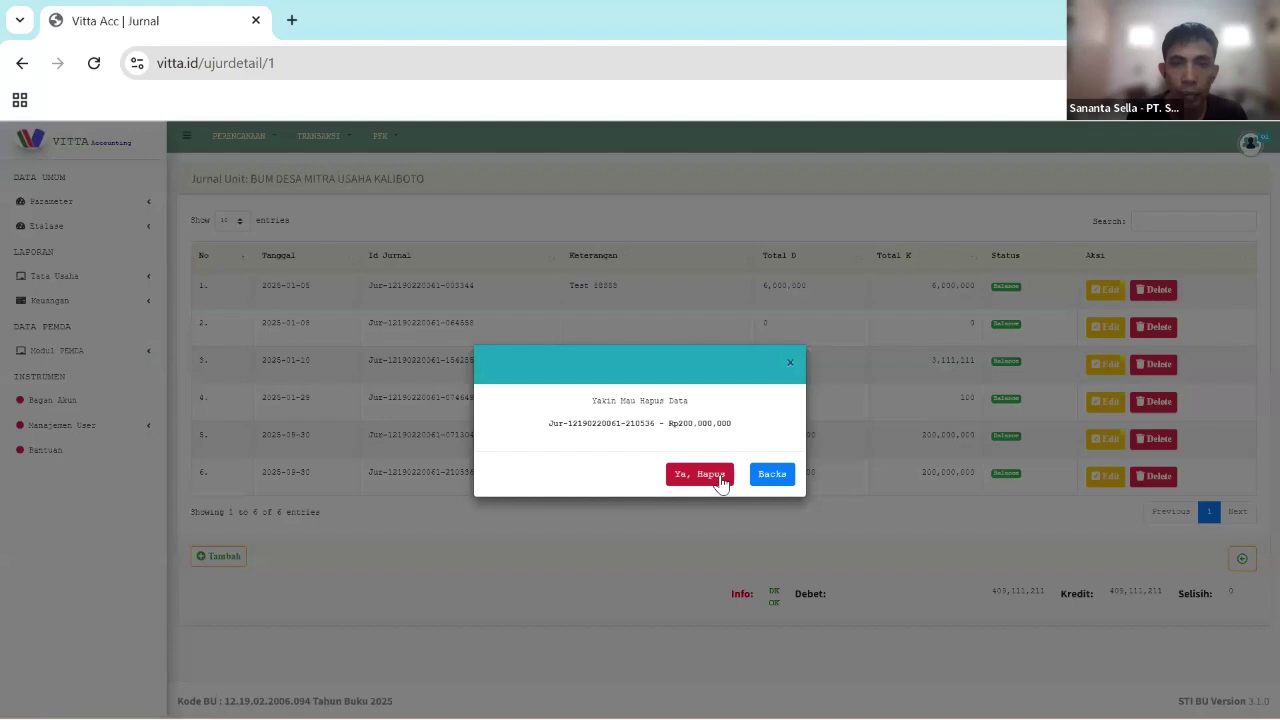
- Confirm deleting the duplicate 200,000,000 entry, then bring up TRANSAKSI > Pengakuan options
click(720, 478)
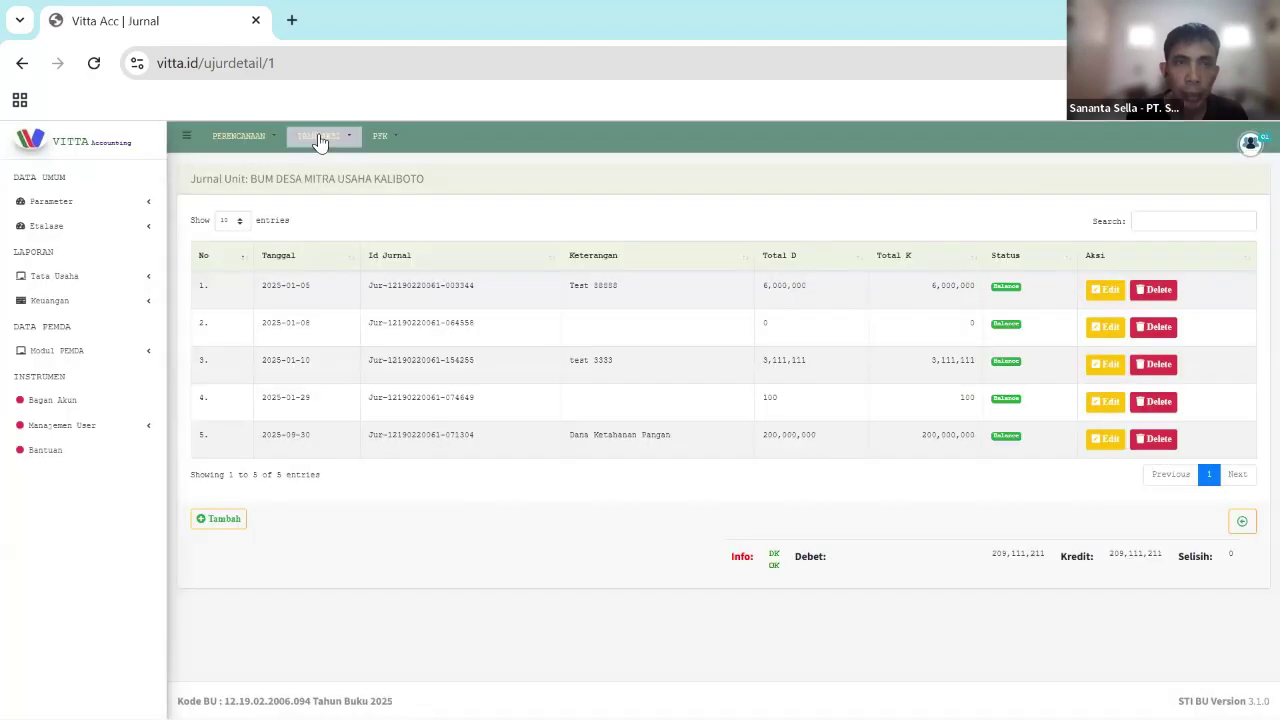
click(319, 137)
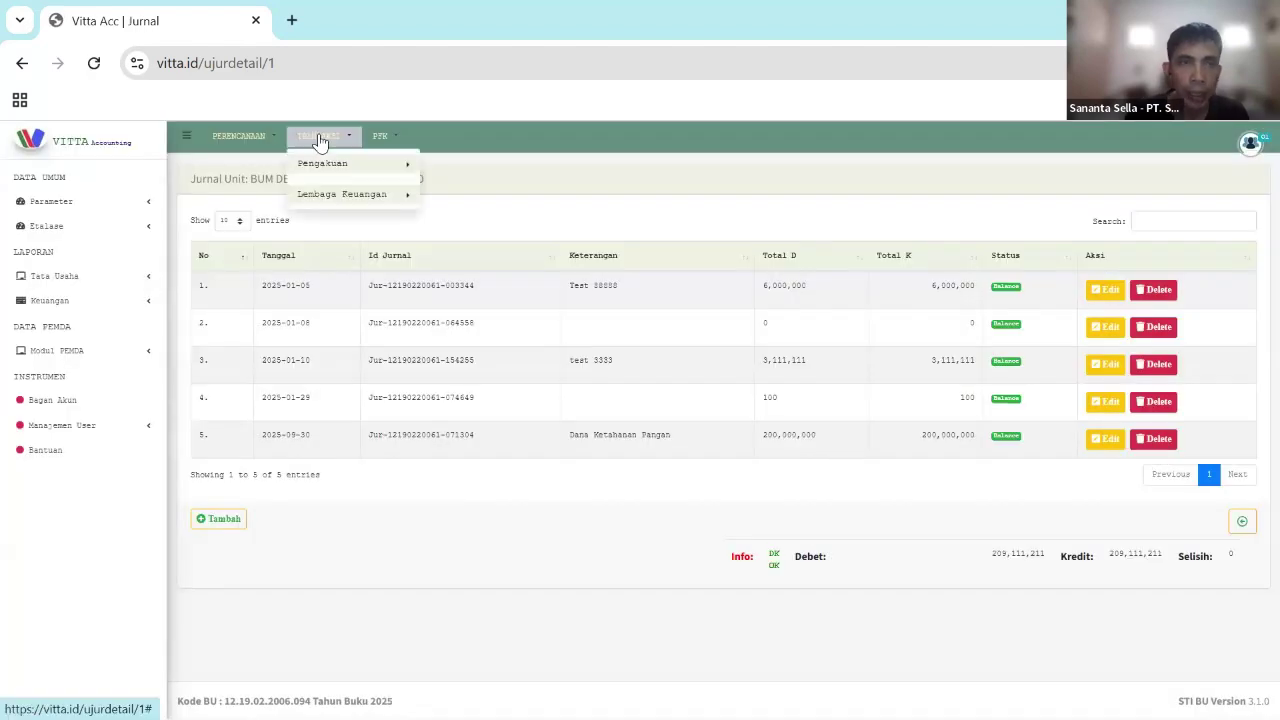
mouse_move(343, 166)
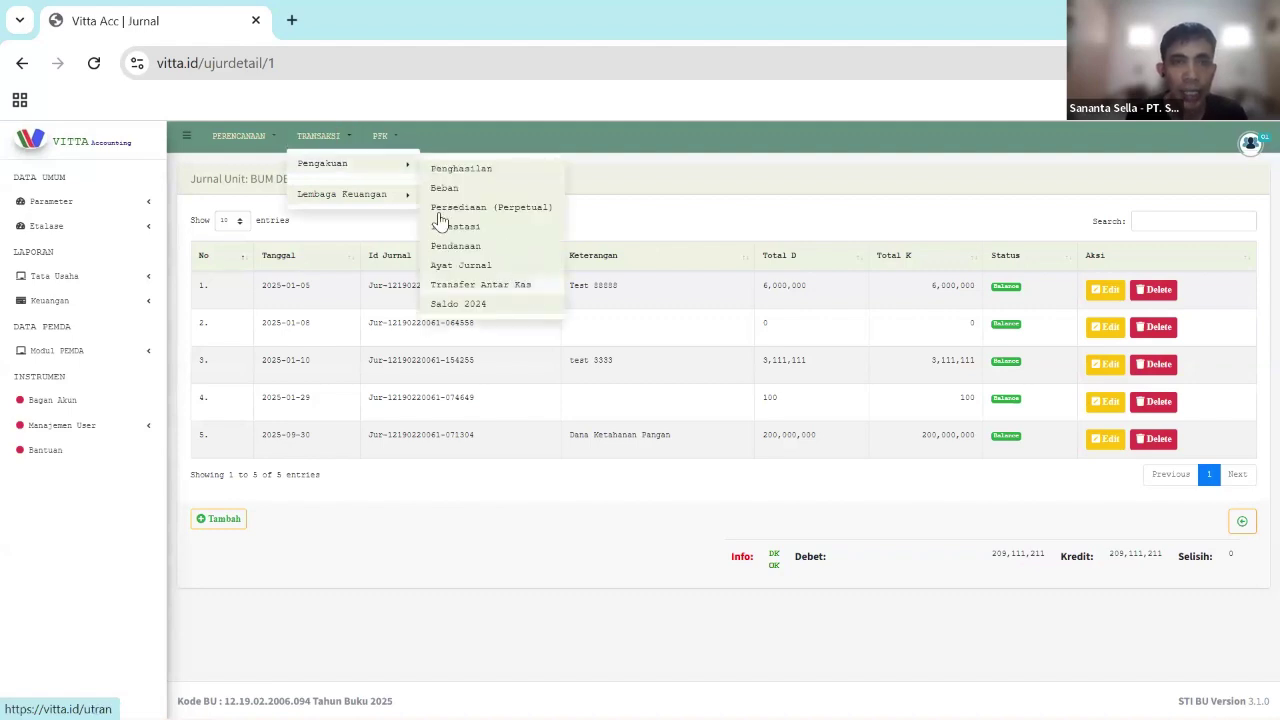
click(323, 135)
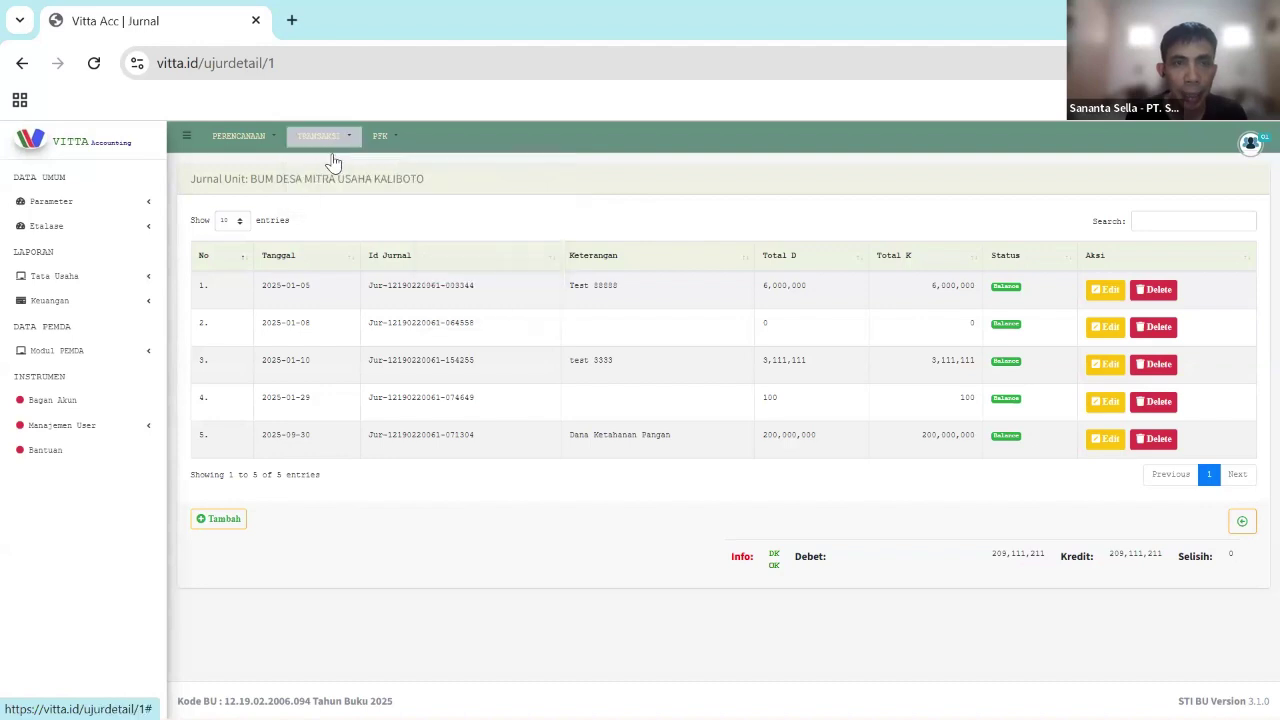
click(328, 138)
mouse_move(346, 163)
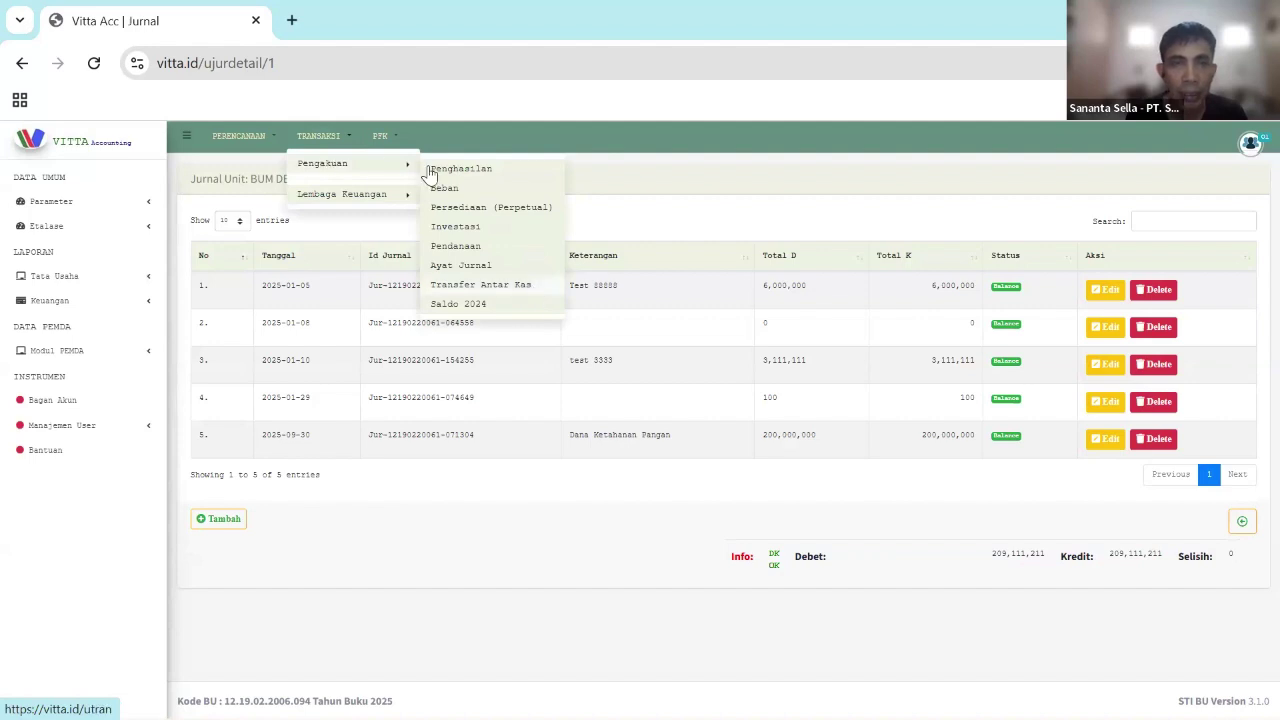
- Open Transfer Antar Kas and go to page 2 to find Unit Ayam Petelor (Produksi)
click(521, 286)
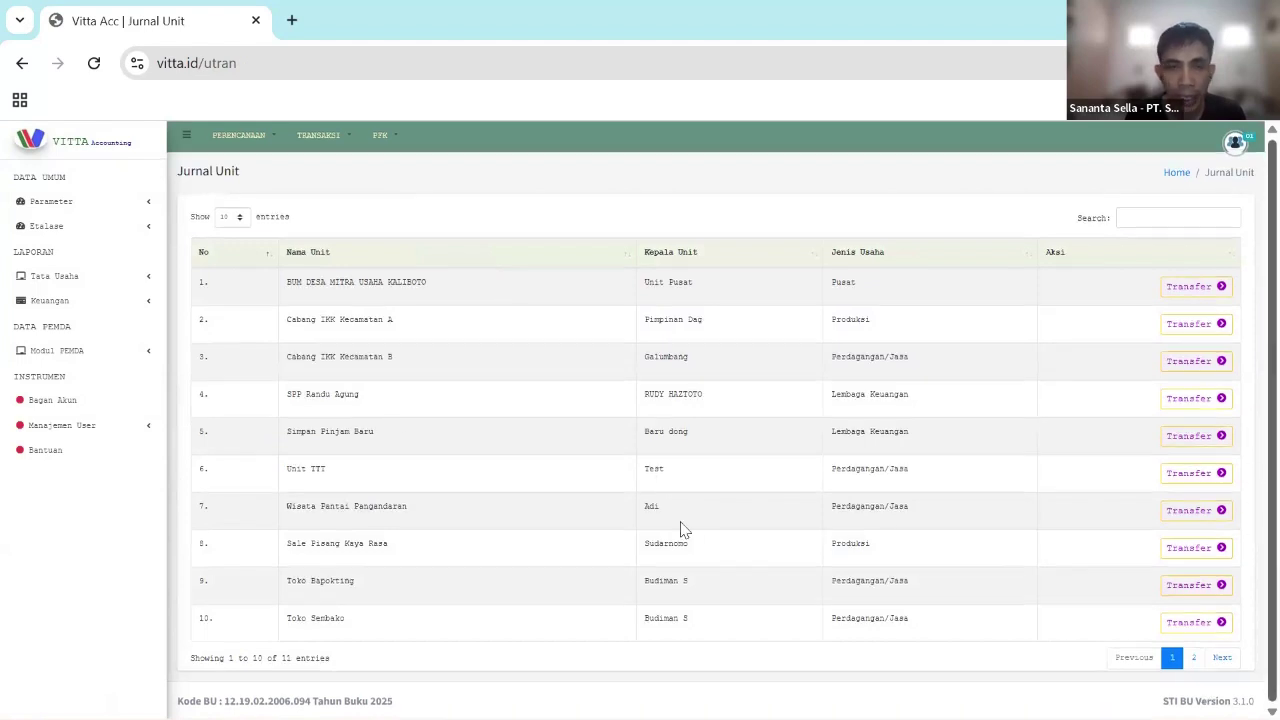
click(1196, 657)
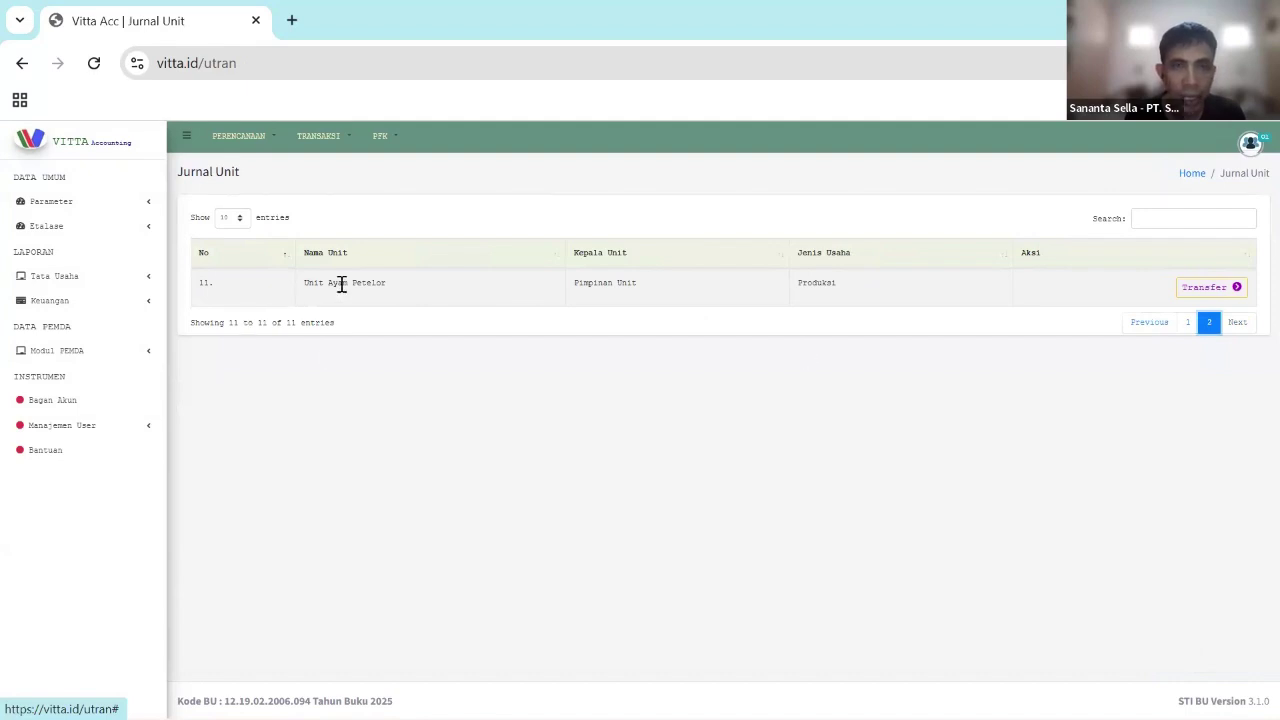
drag(303, 284, 862, 294)
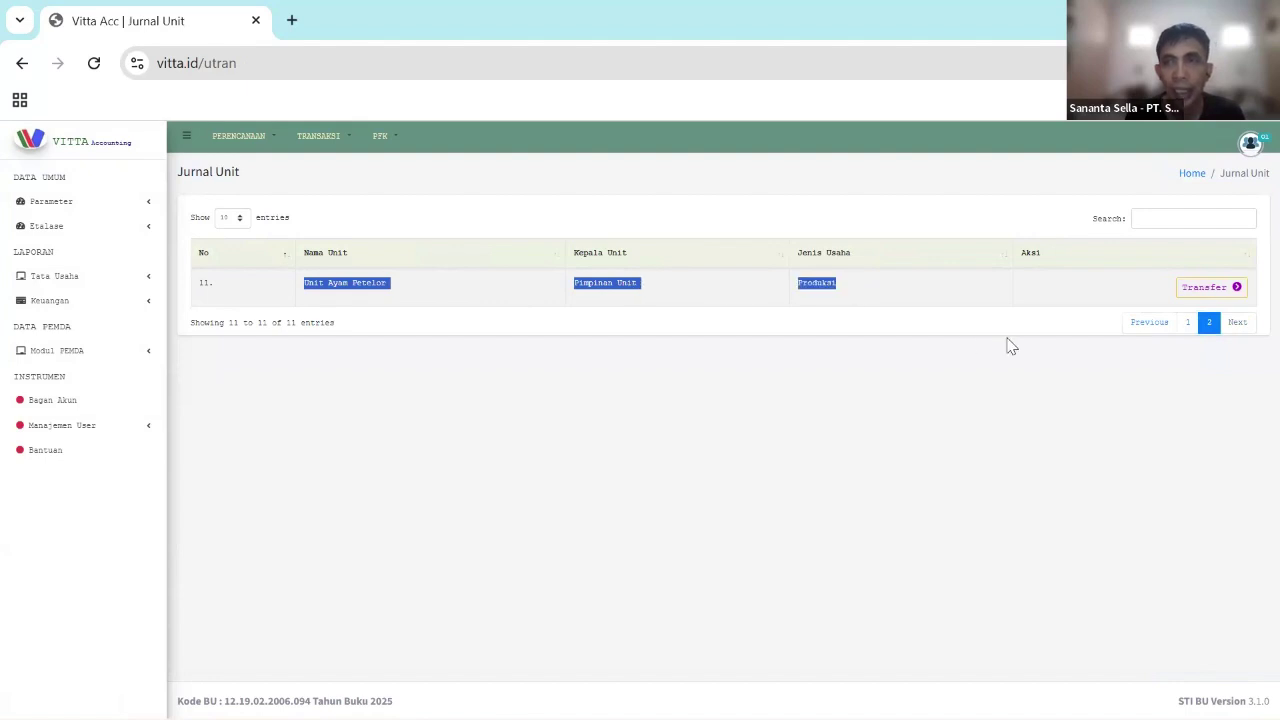
click(1063, 289)
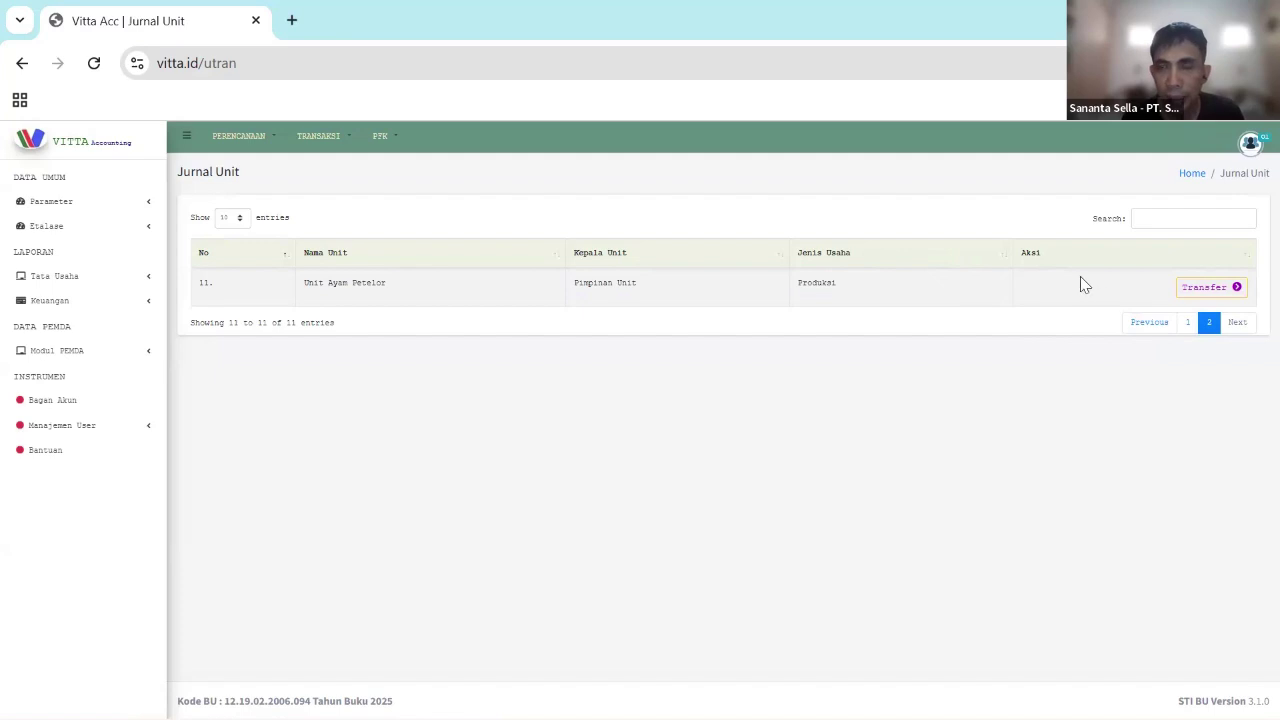
- Start a new Unit Ayam Petelor cash transfer dated 01/10/2025
click(1206, 293)
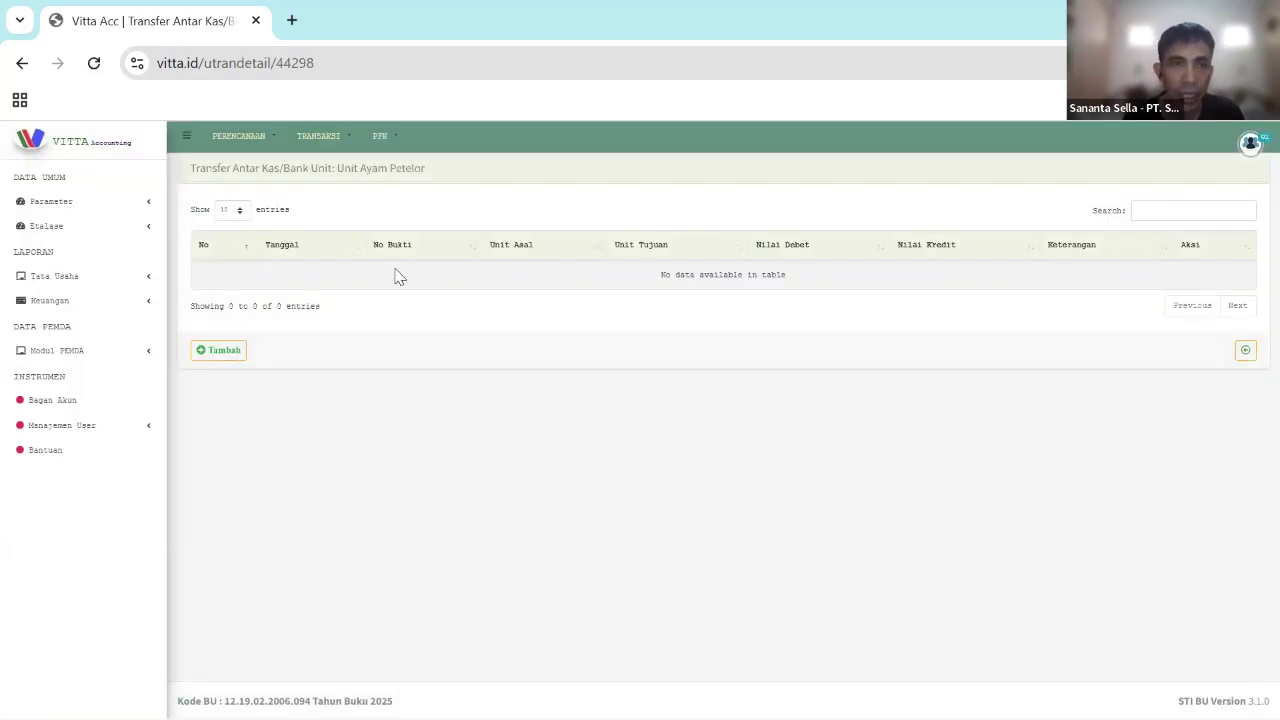
click(226, 351)
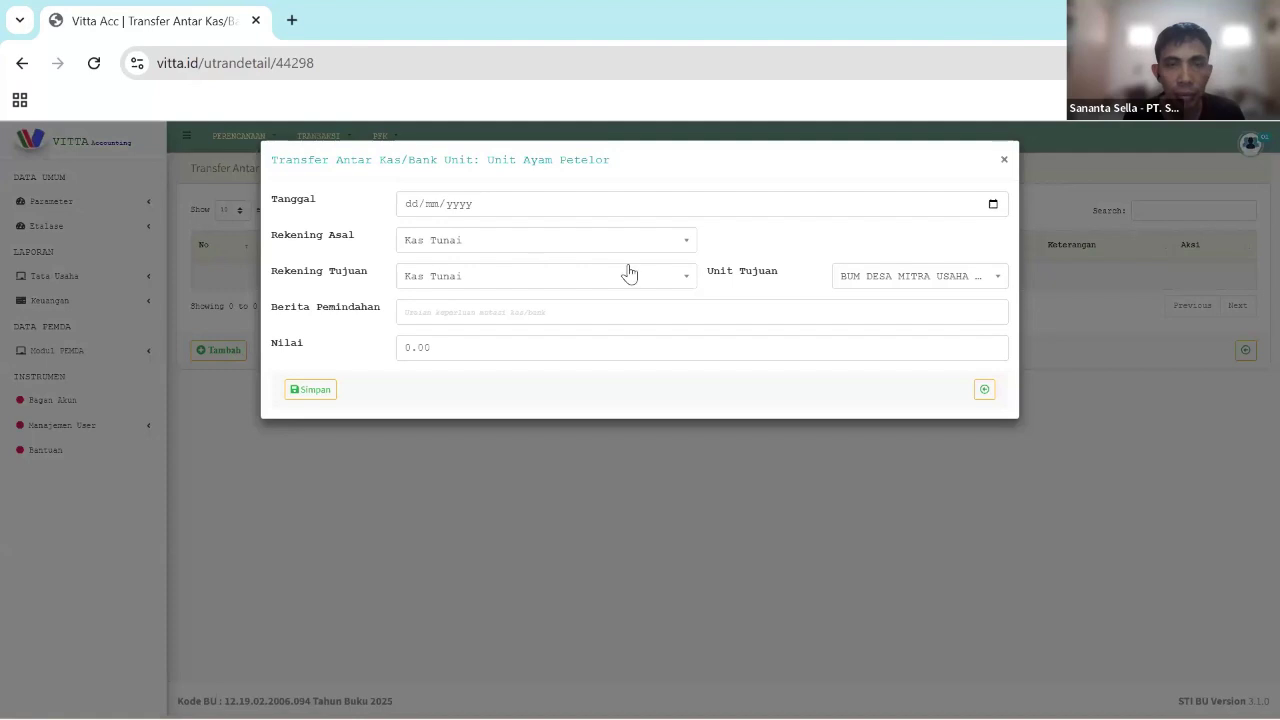
click(409, 210)
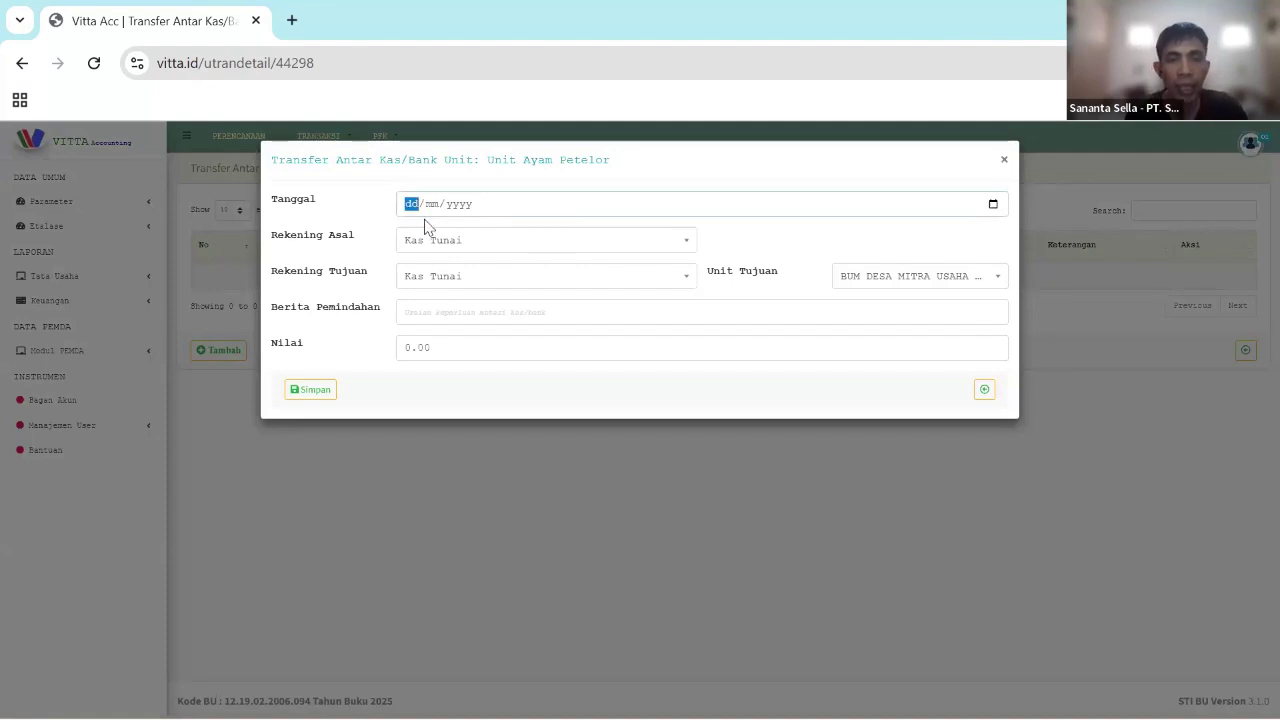
text(0110)
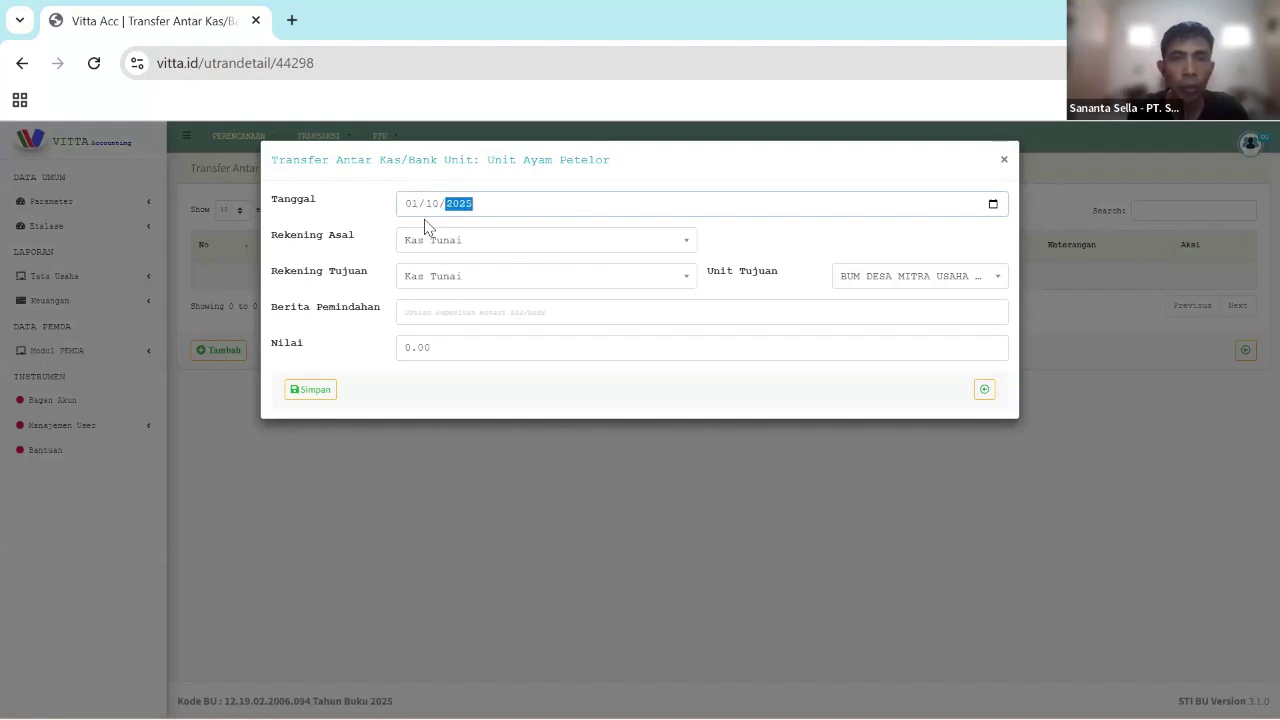
- Transfer from Kas di Bank Pembangunan Daerah to Kas Tunai Unit Produksi/Ketahanan Pangan
click(524, 251)
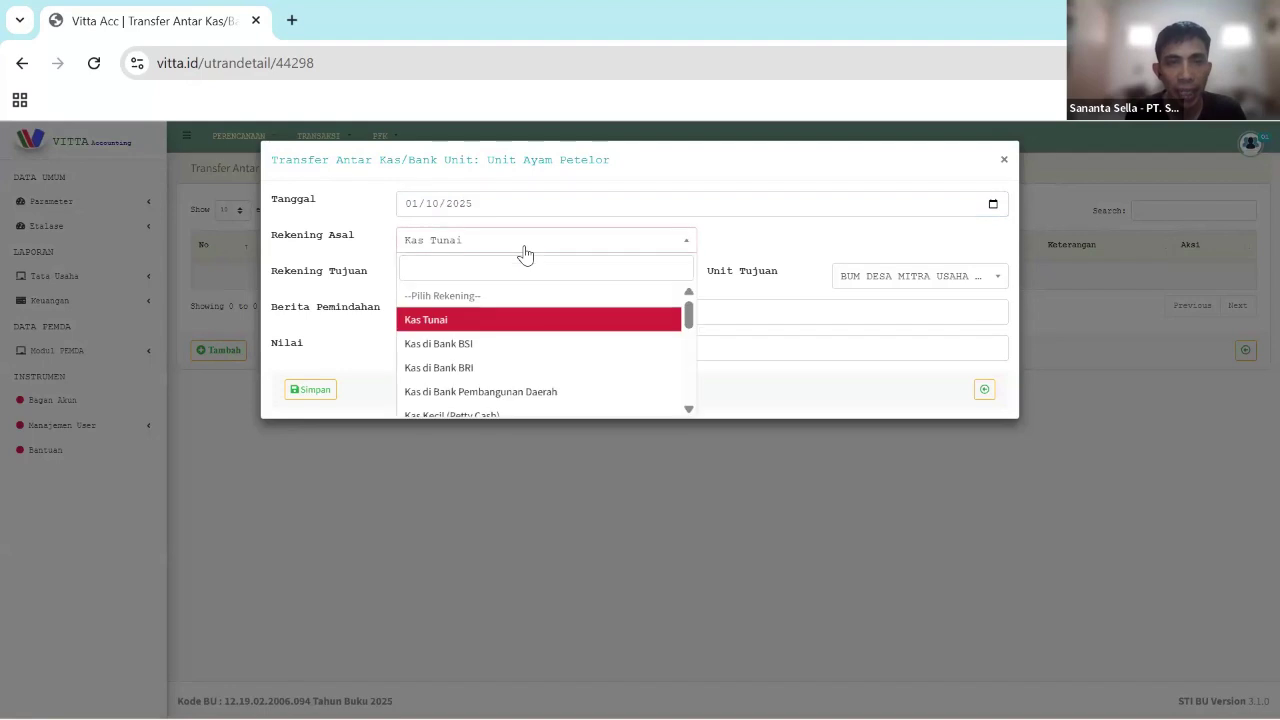
click(637, 392)
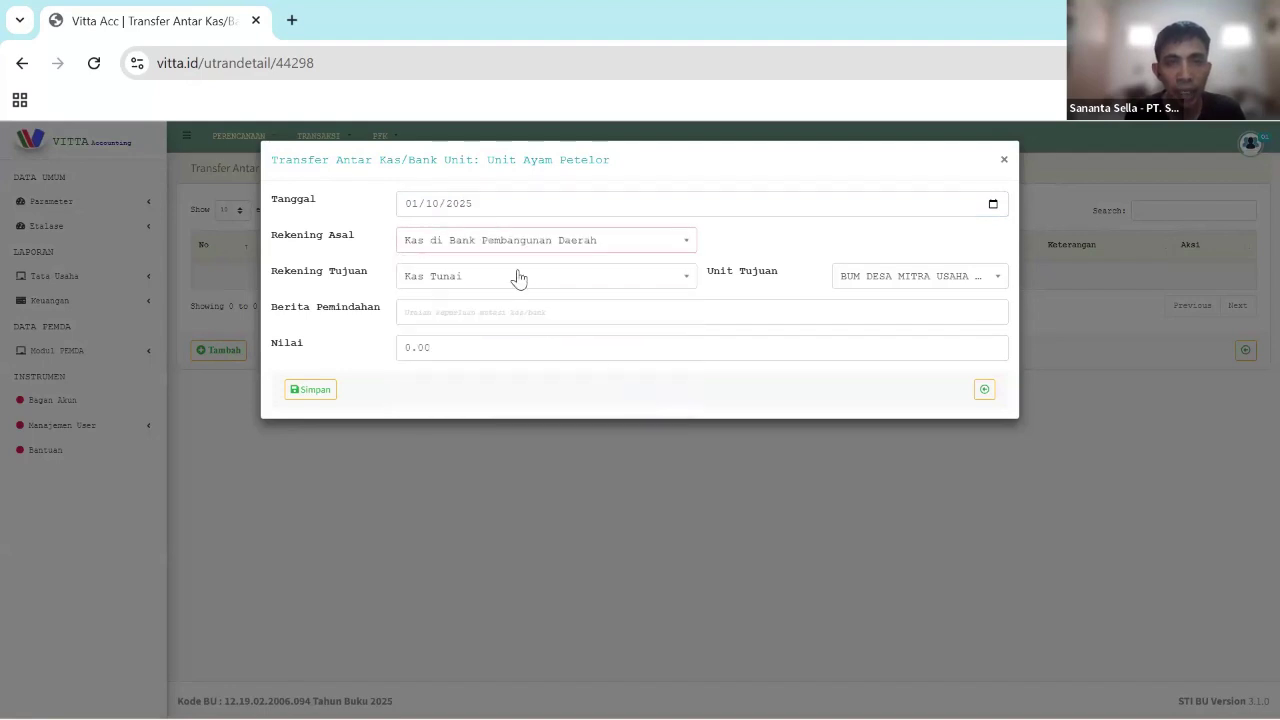
click(680, 276)
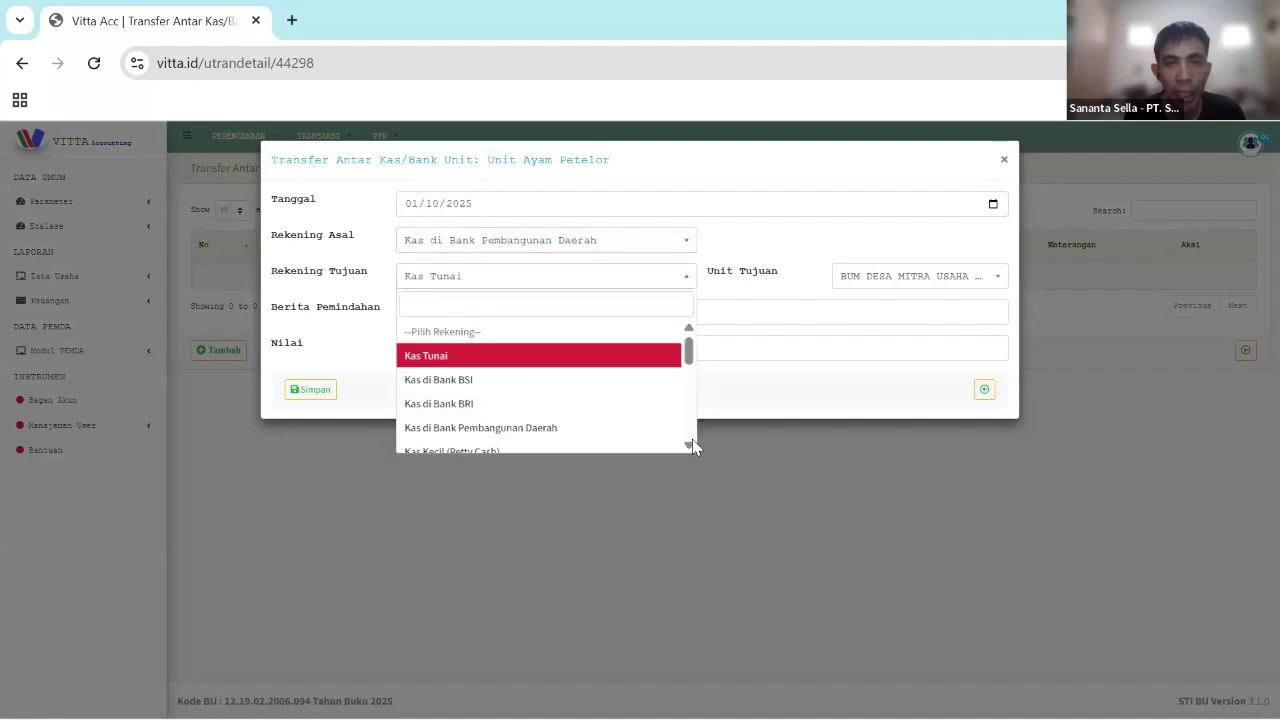
scroll(689, 447, down, 5)
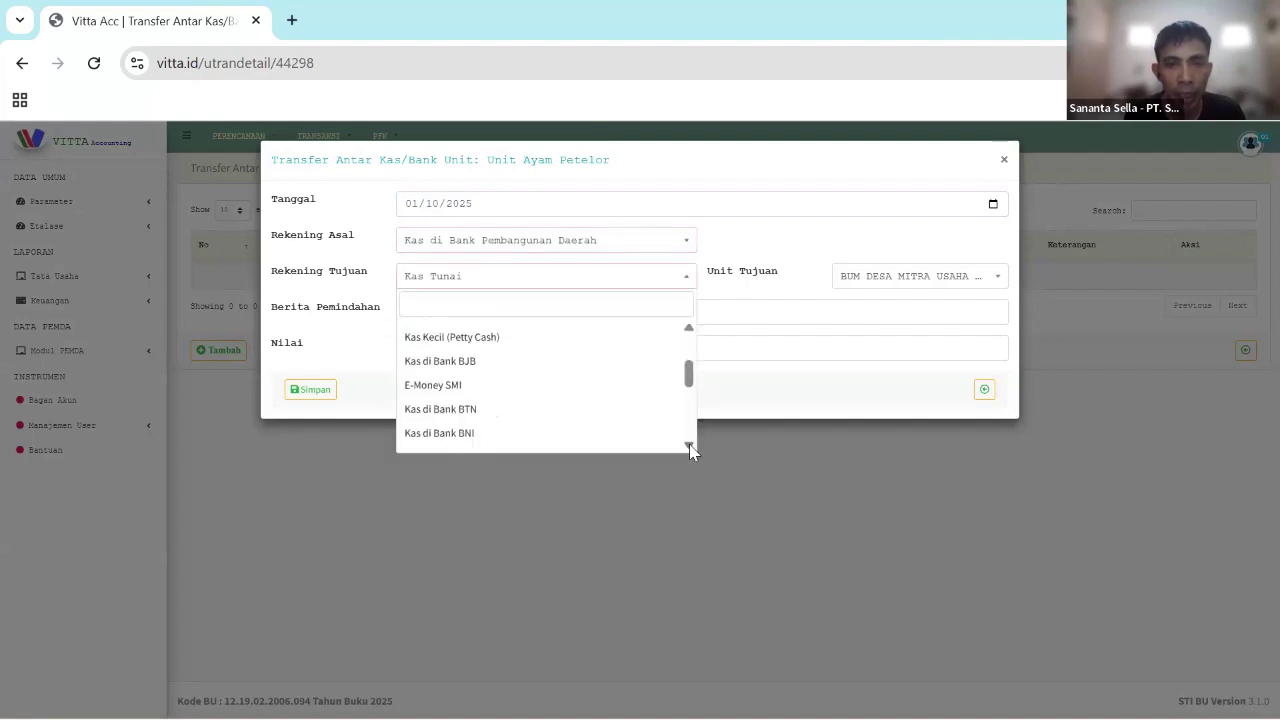
scroll(690, 447, down, 1)
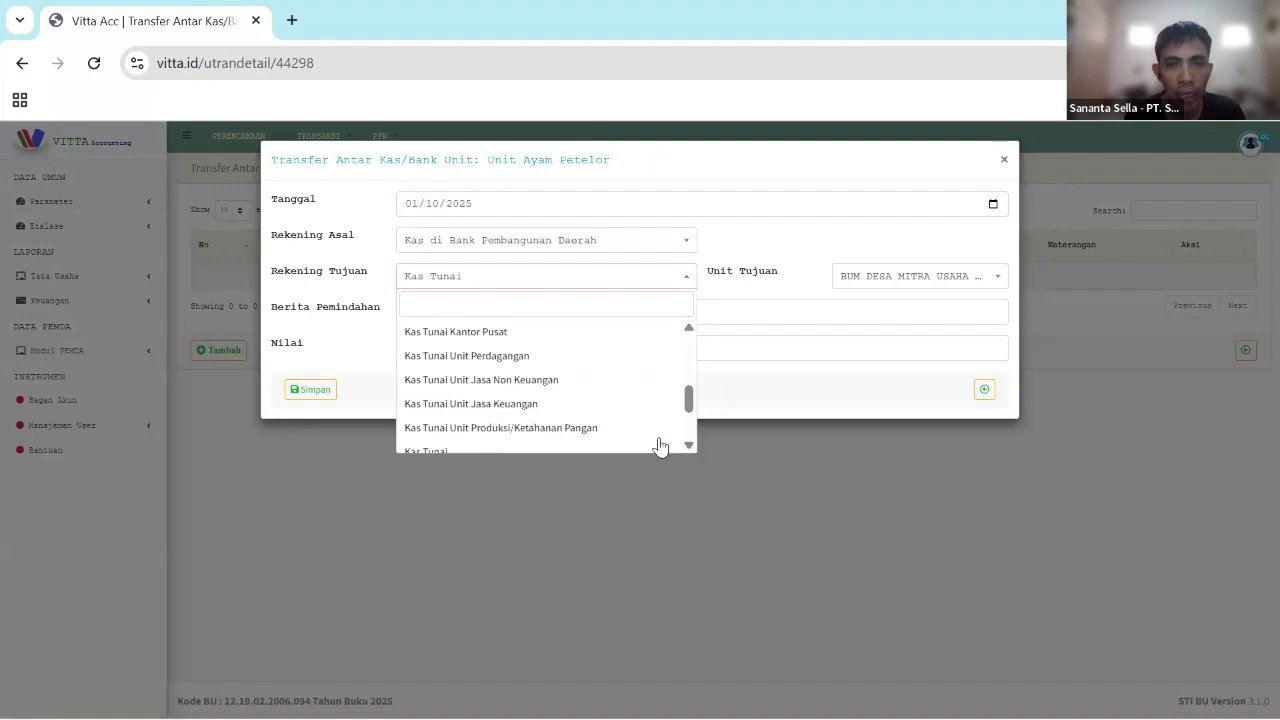
click(606, 428)
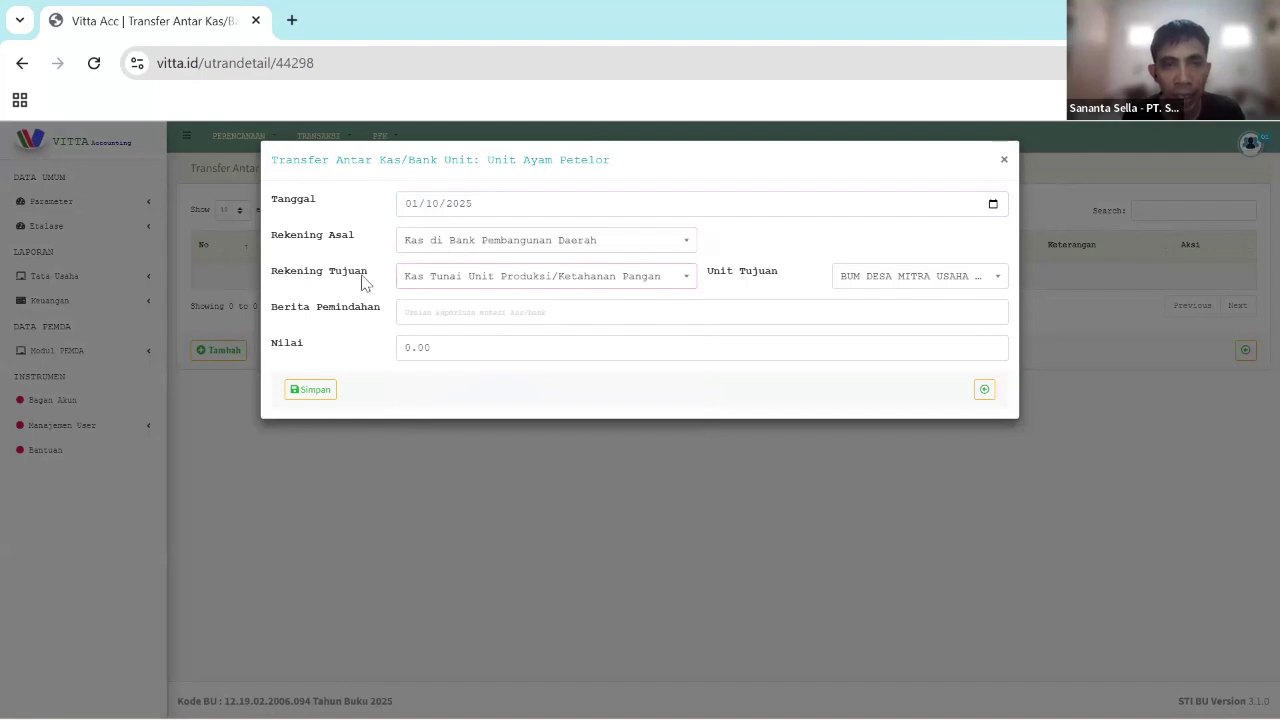
triple_click(325, 280)
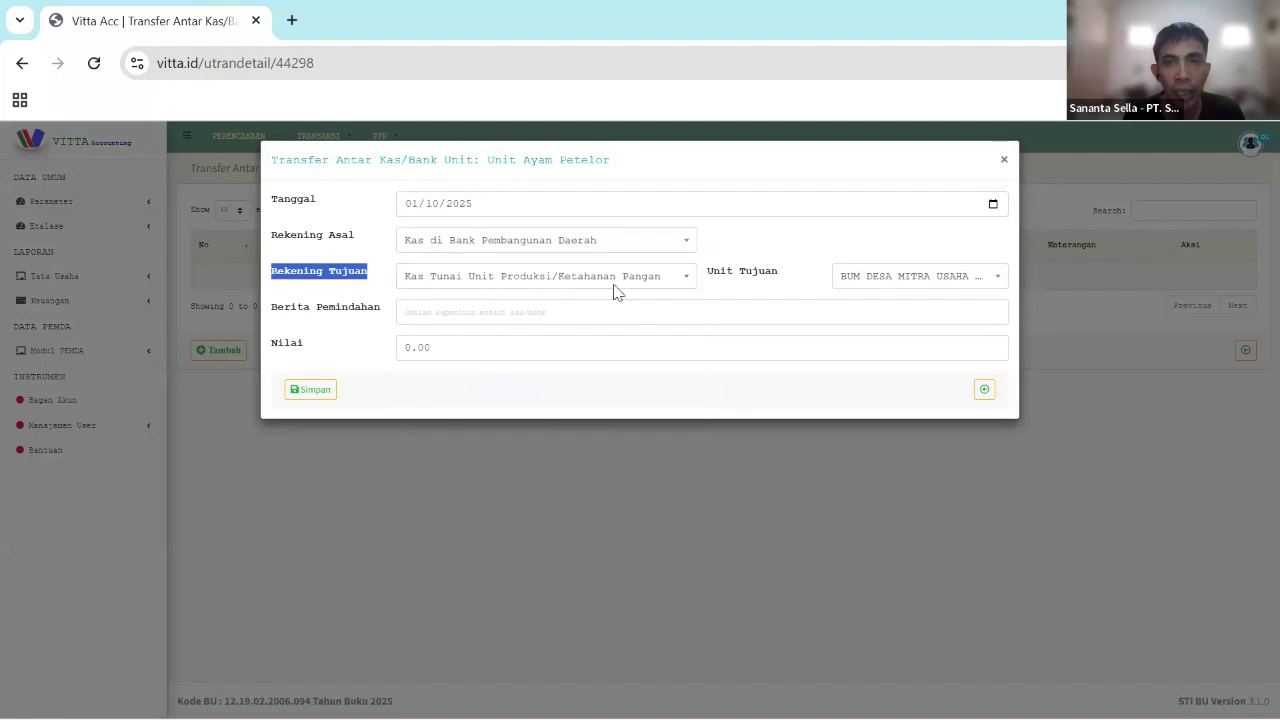
- Set the destination unit to Unit Ayam Petelor
click(889, 288)
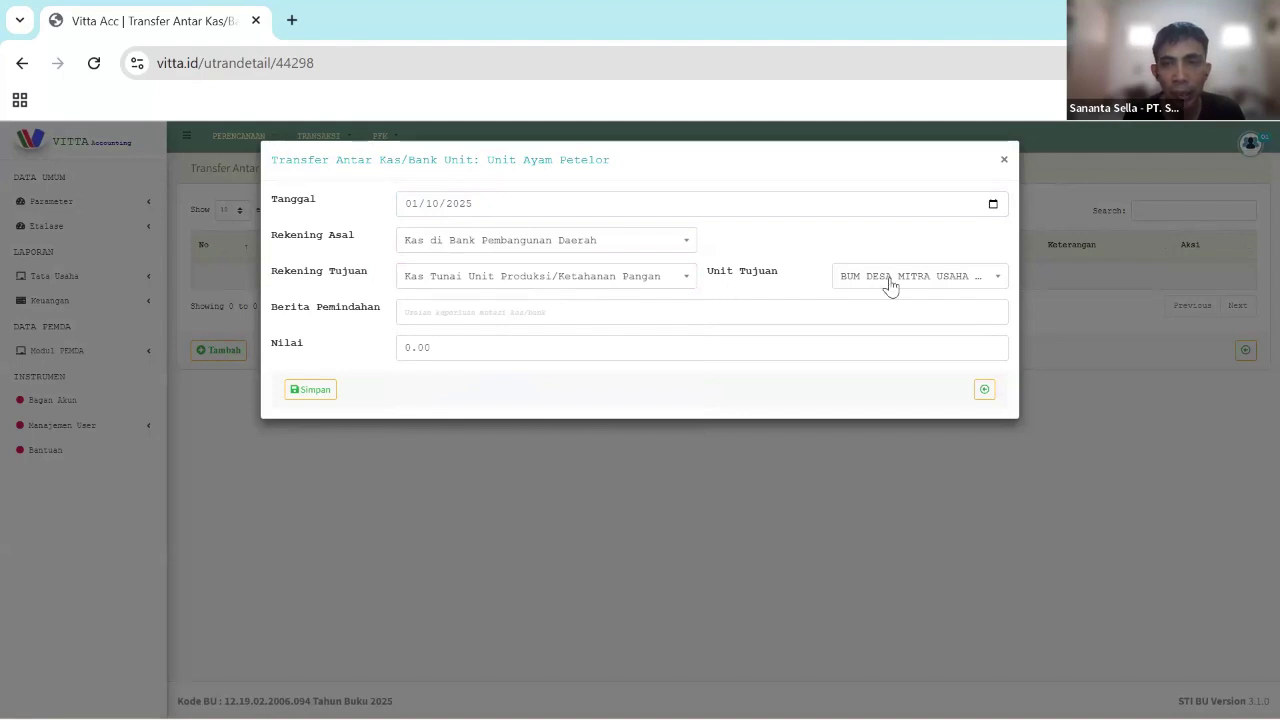
scroll(1000, 440, down, 5)
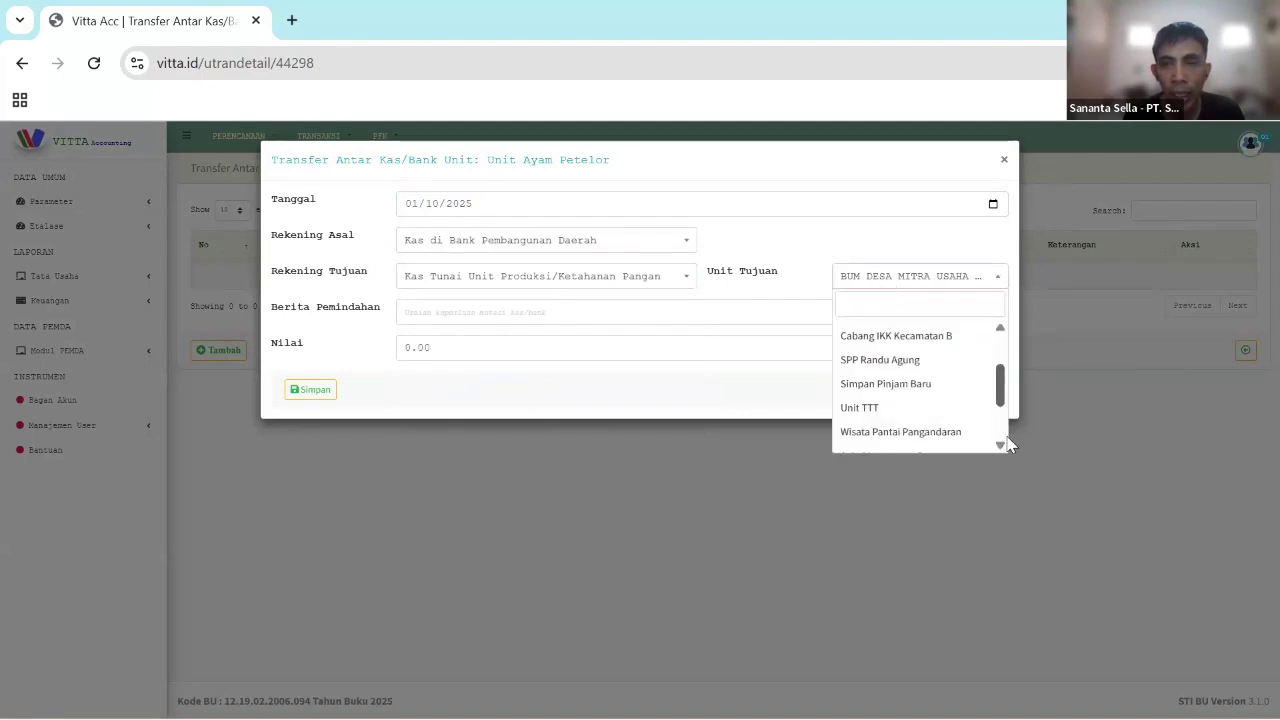
click(956, 453)
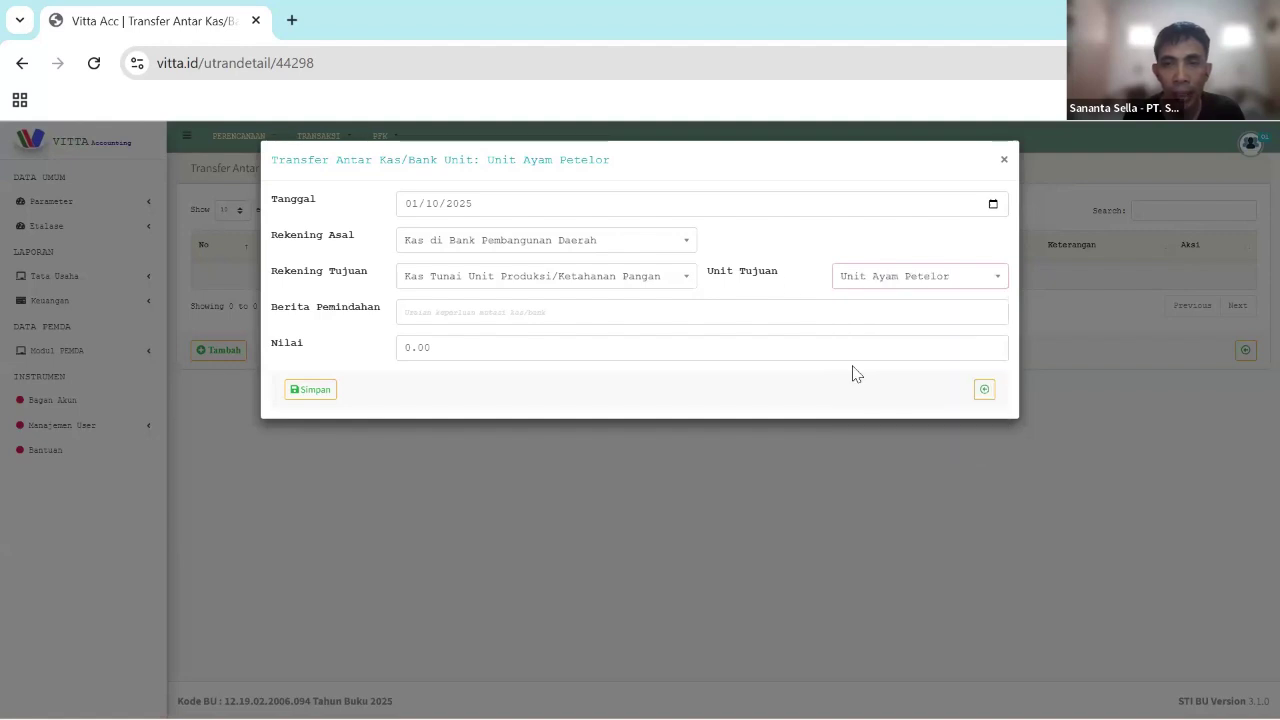
- Enter the description 'penyaluran dana ketahanan pangan' and amount 200,000,000.00
click(605, 311)
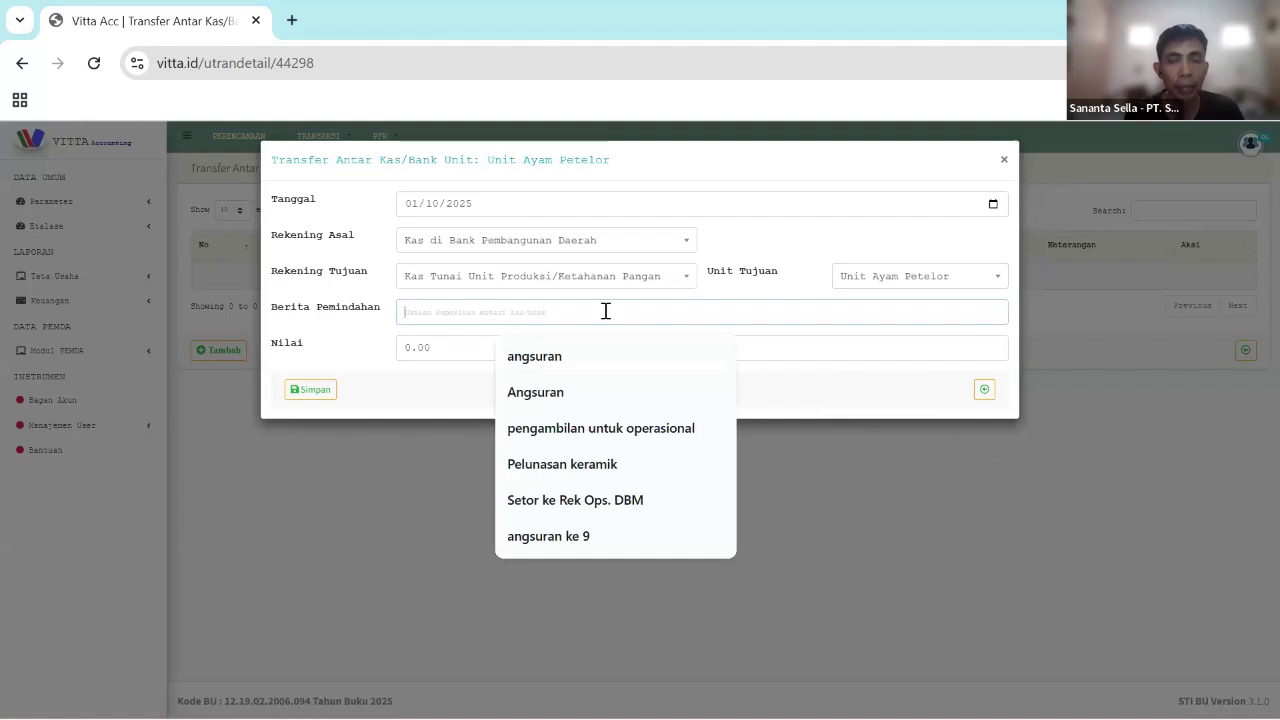
text(penyak)
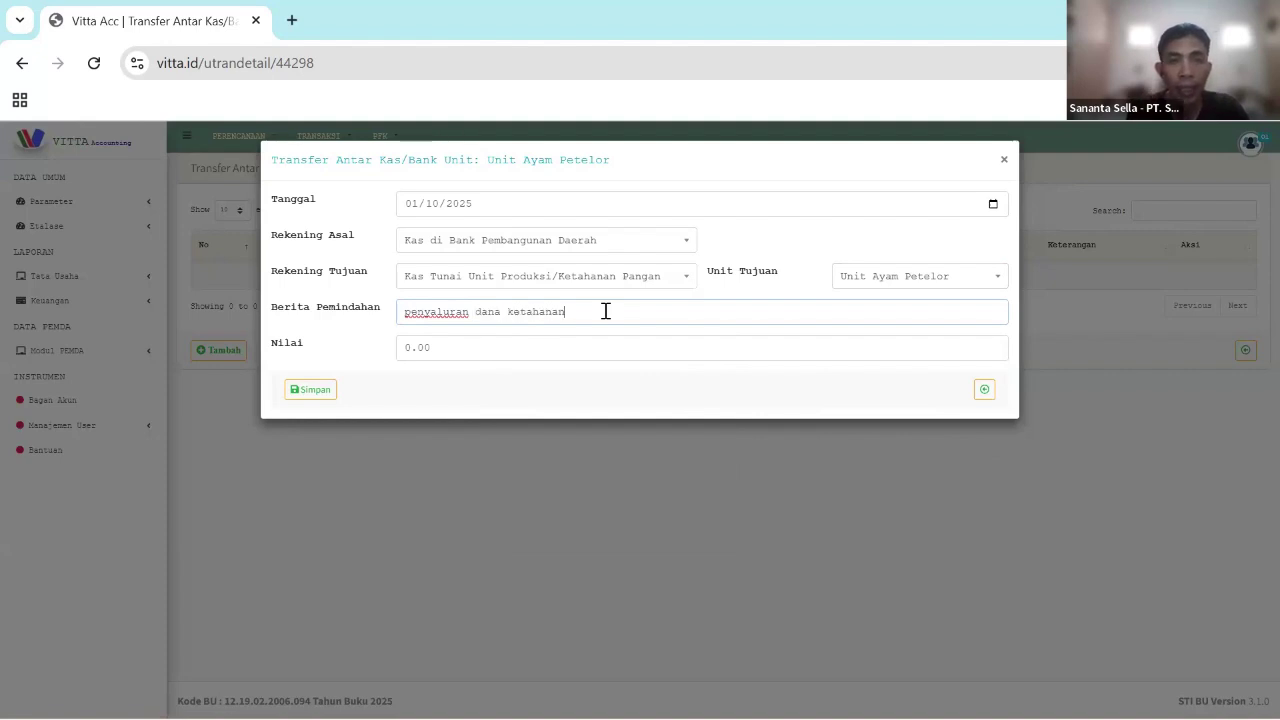
text(pangan)
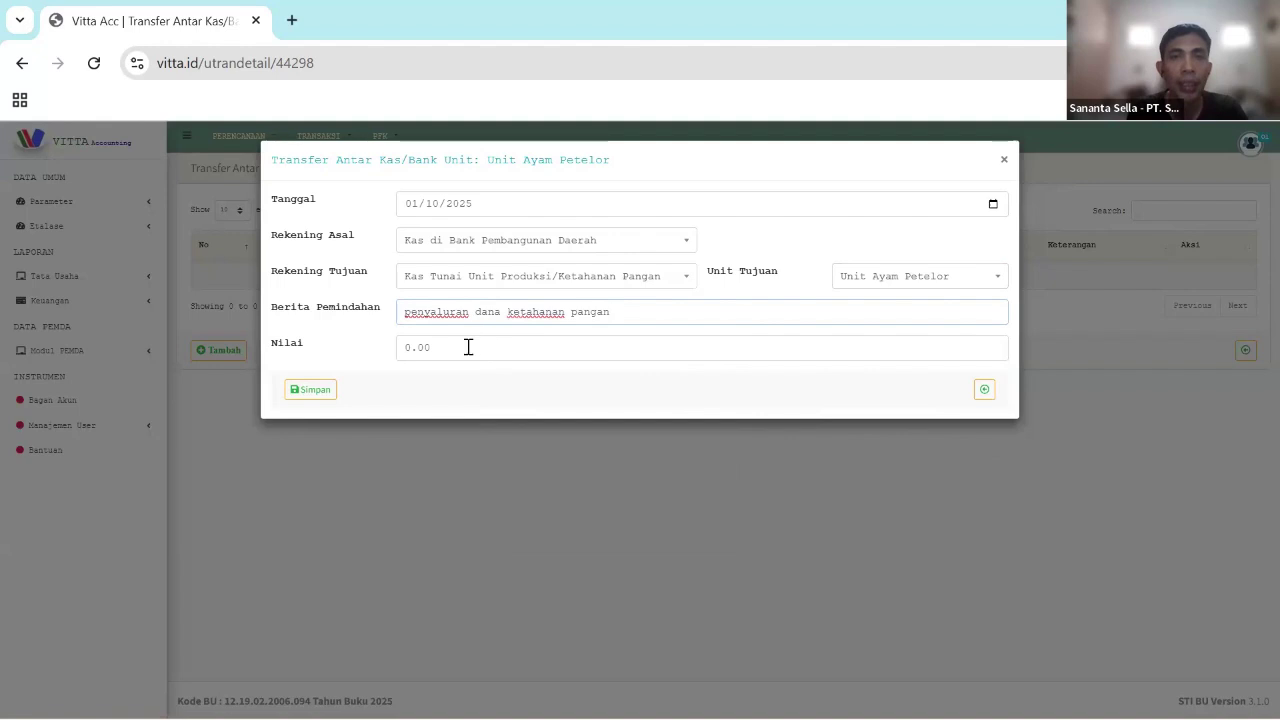
click(468, 347)
text(200)
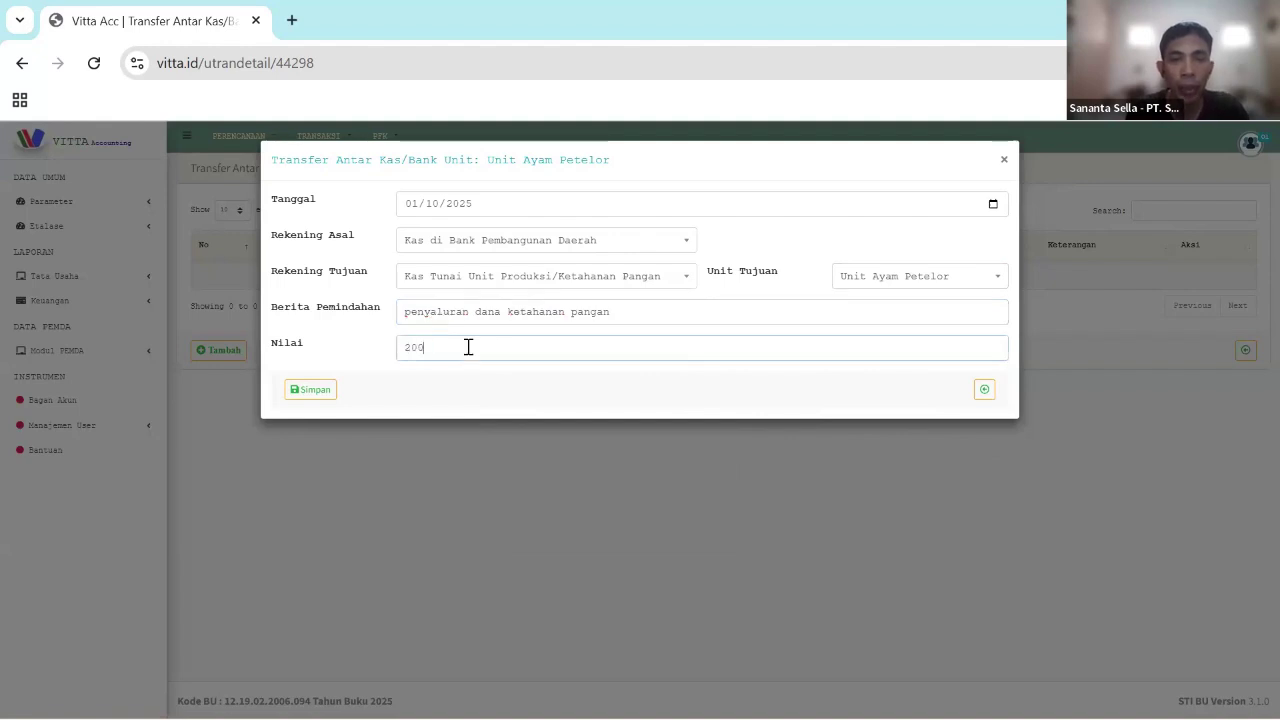
text(,000,000)
click(528, 396)
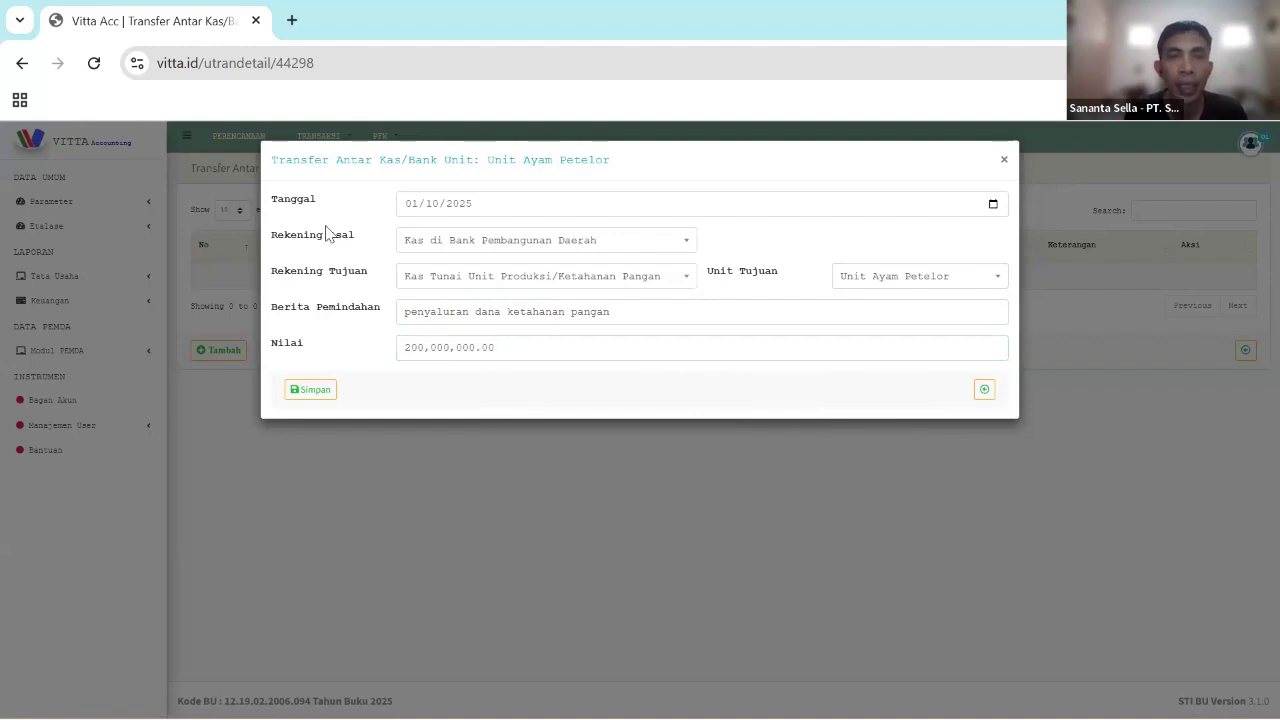
- Discard the transfer form and reopen Unit Ayam Petelor's page via Transfer Antar Kas
click(1005, 160)
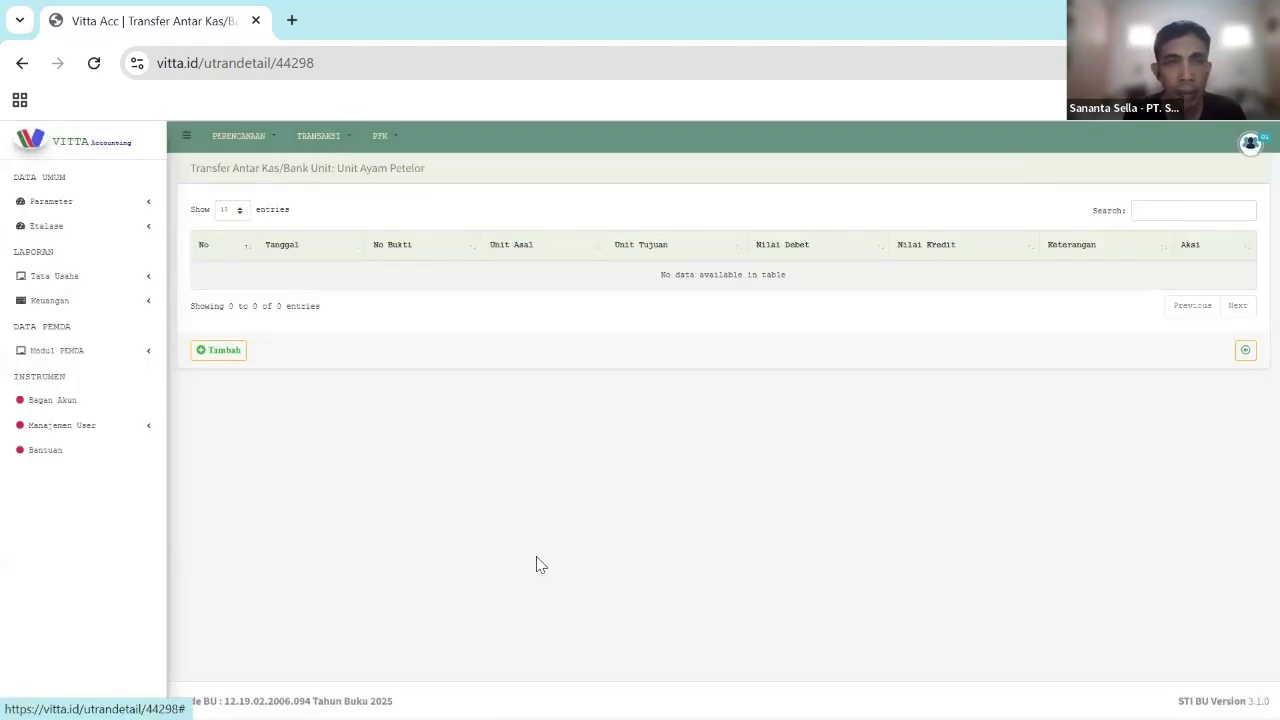
click(318, 136)
mouse_move(325, 177)
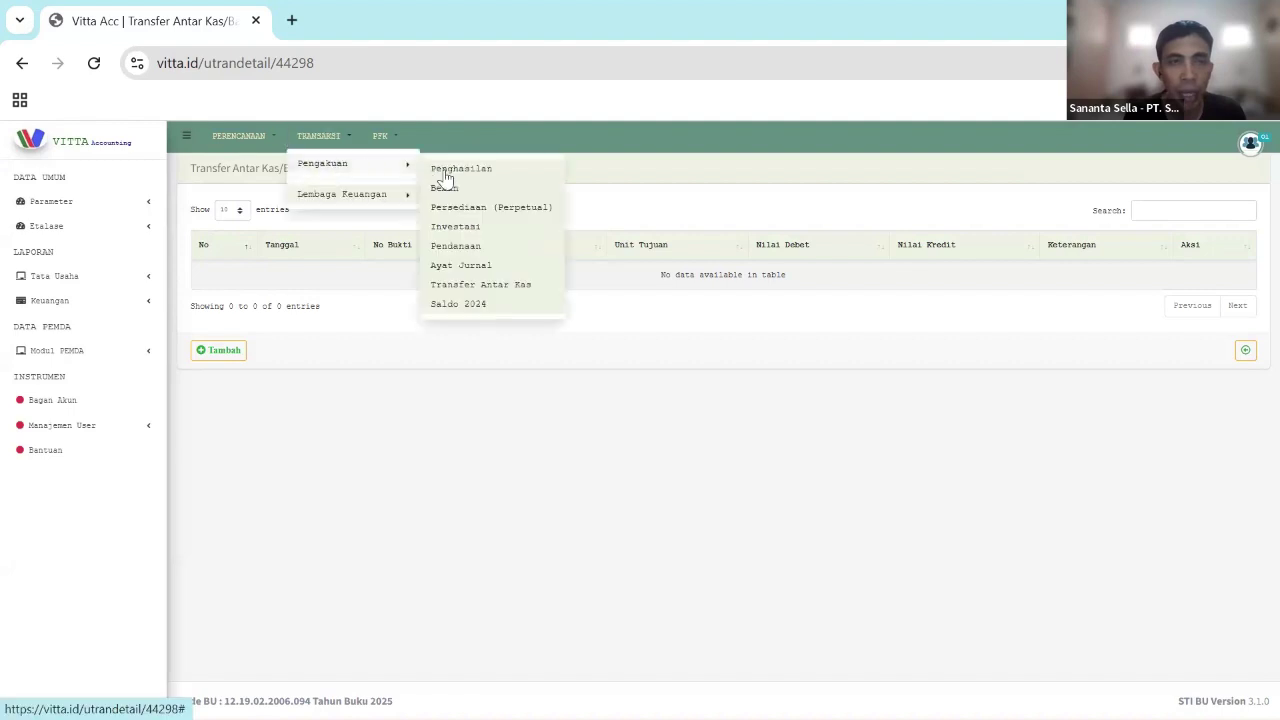
click(533, 287)
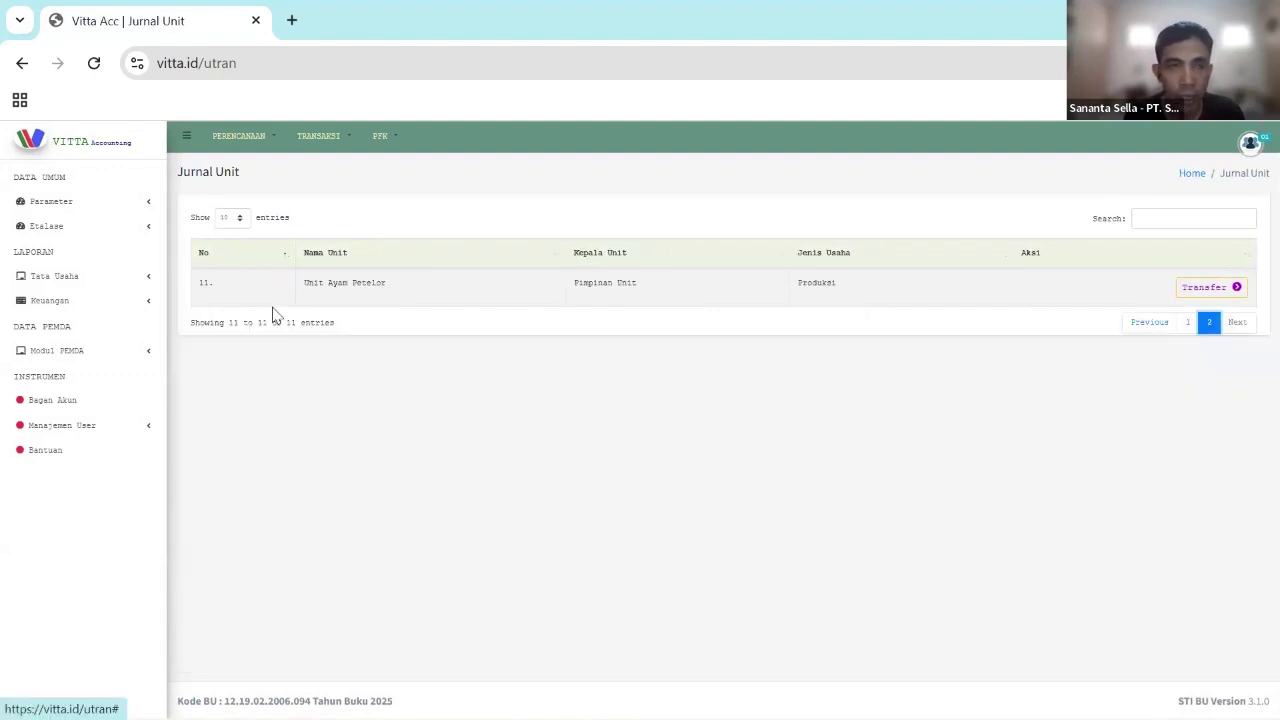
drag(291, 287, 840, 297)
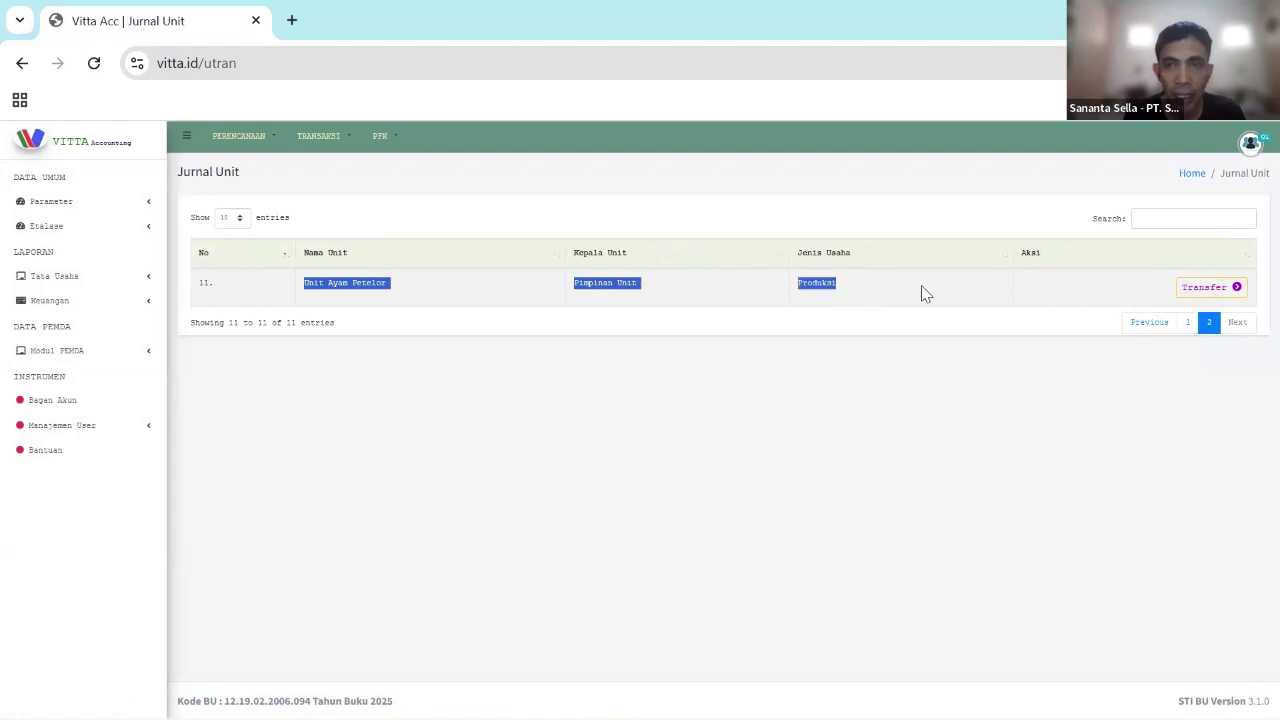
click(320, 270)
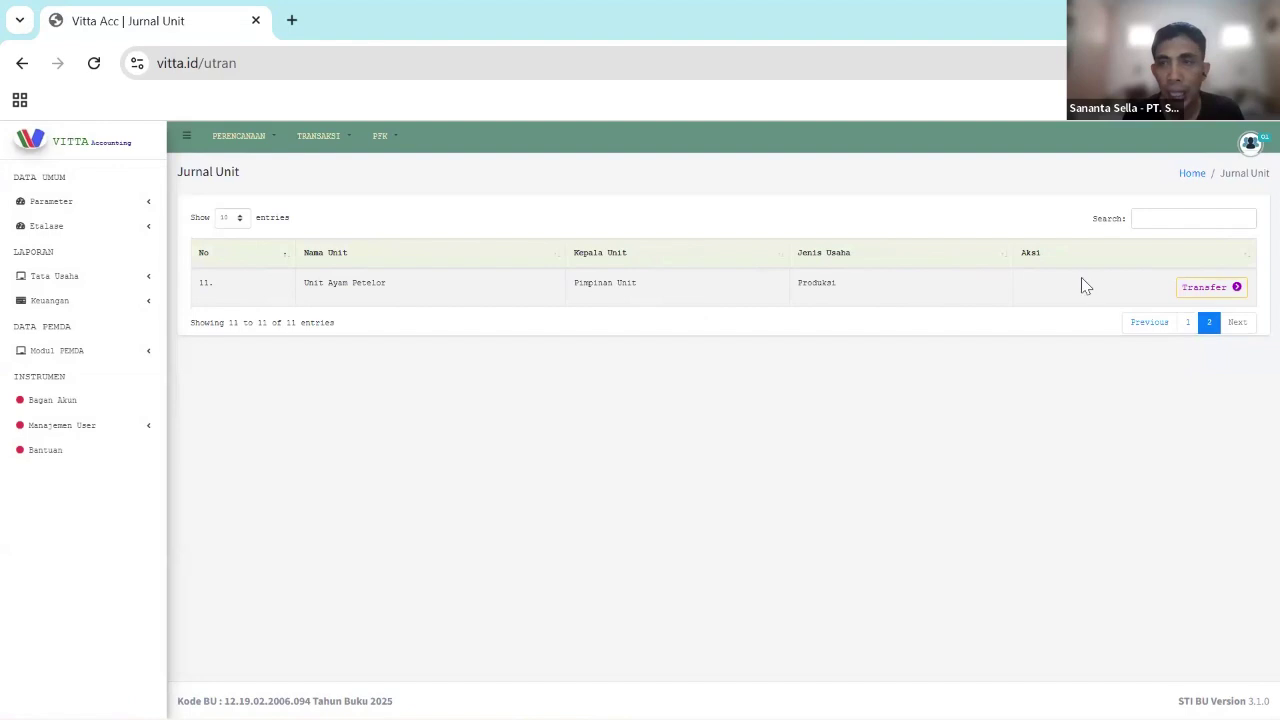
click(1199, 290)
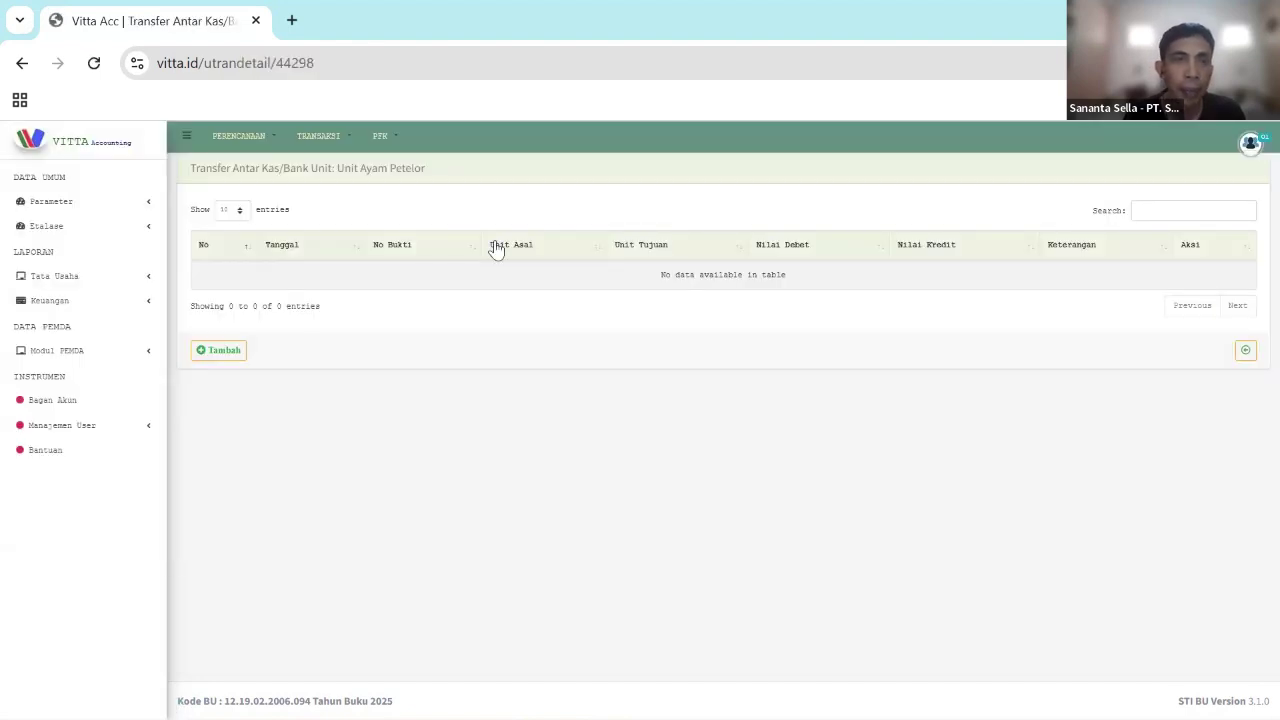
- Start a new cash transfer dated 01/10/2025
click(209, 352)
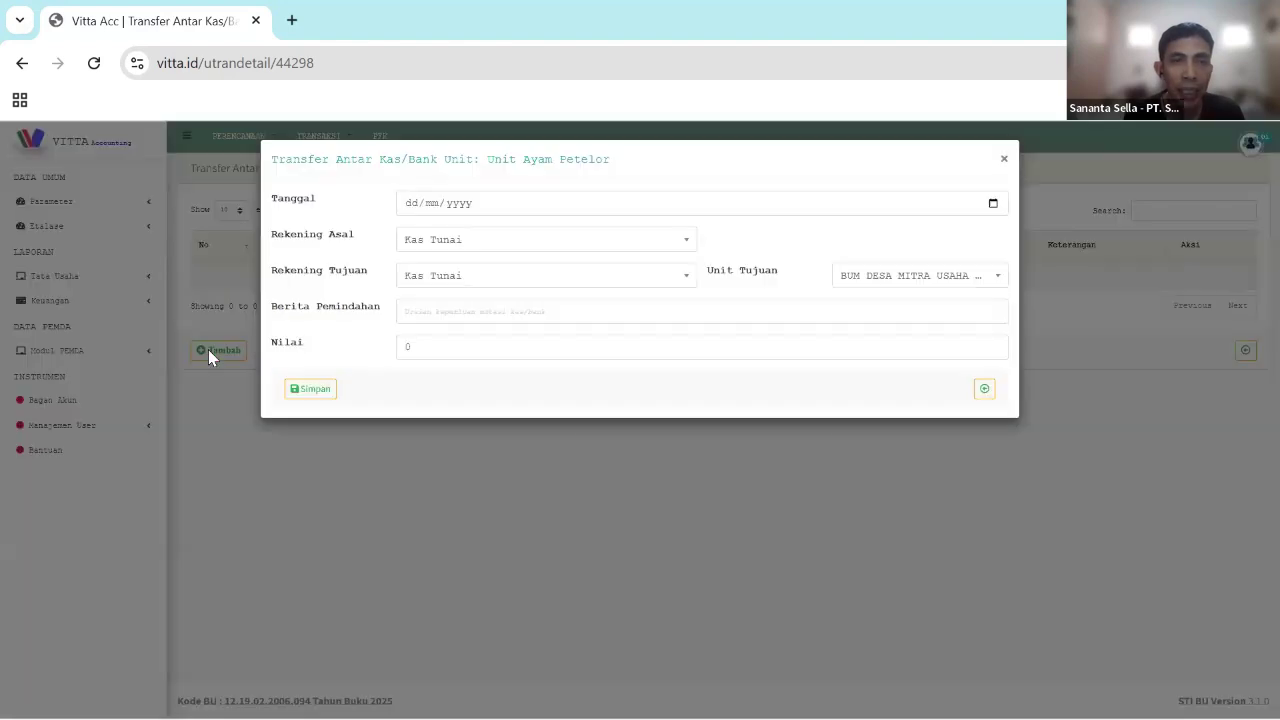
click(410, 216)
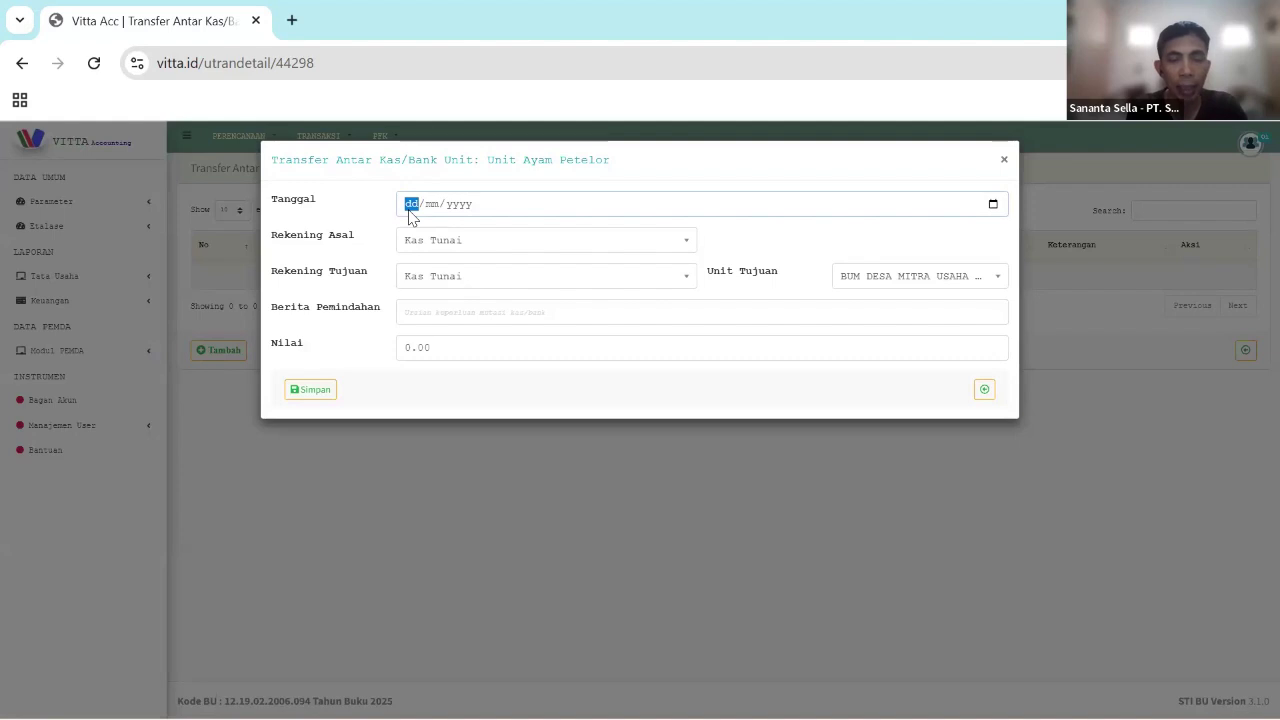
text(01/)
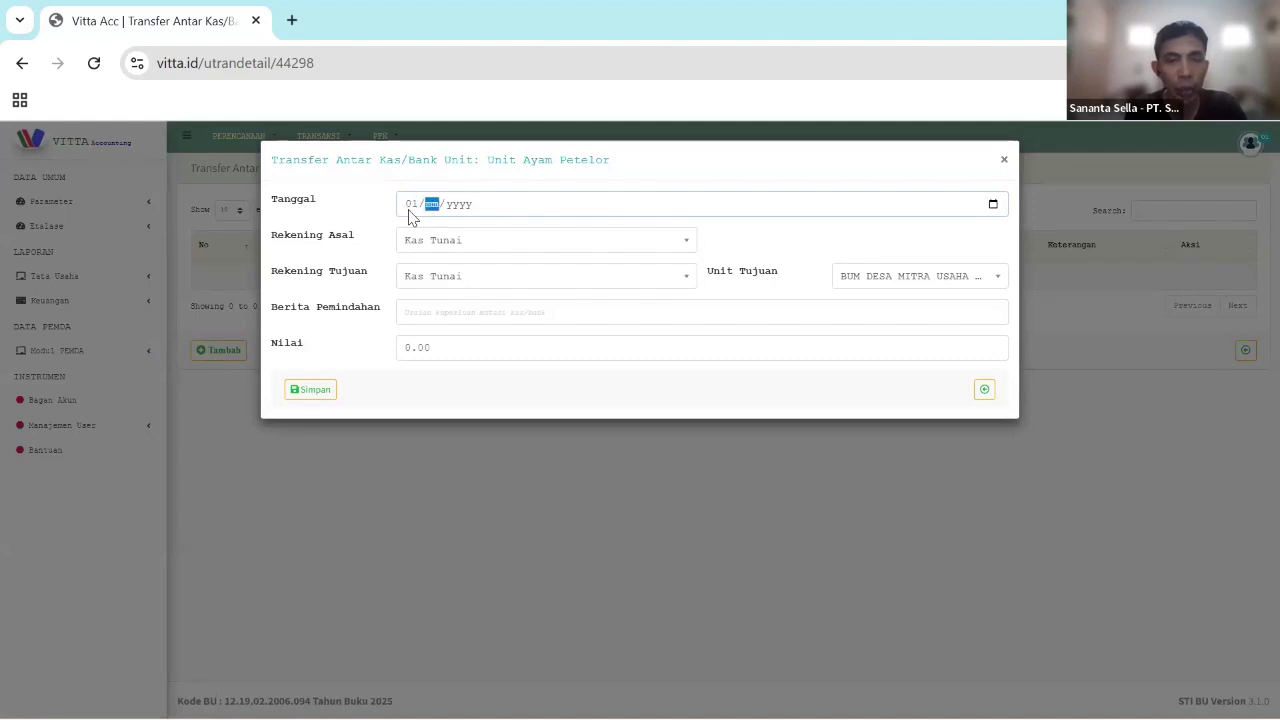
text(10/)
text(202)
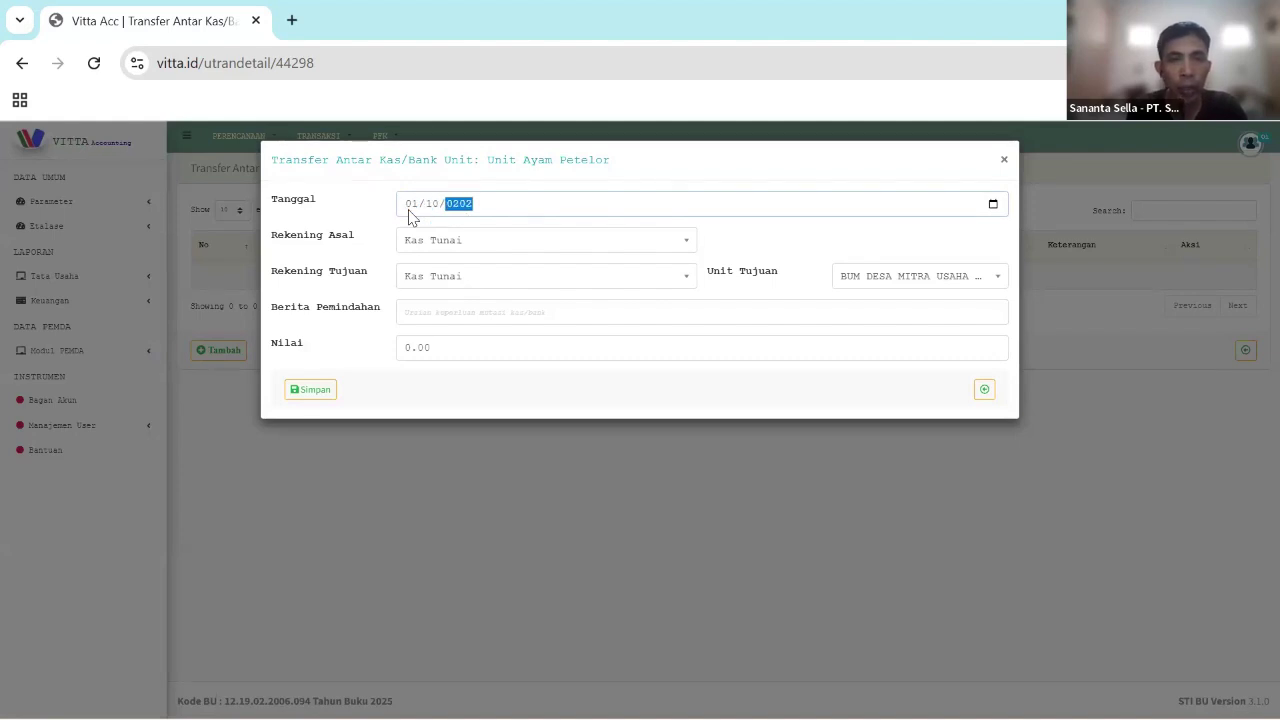
text(5)
- Send from Kas di Bank Pembangunan Daerah to Unit Ayam Petelor's Kas Tunai Unit Produksi/Ketahanan Pangan
click(445, 243)
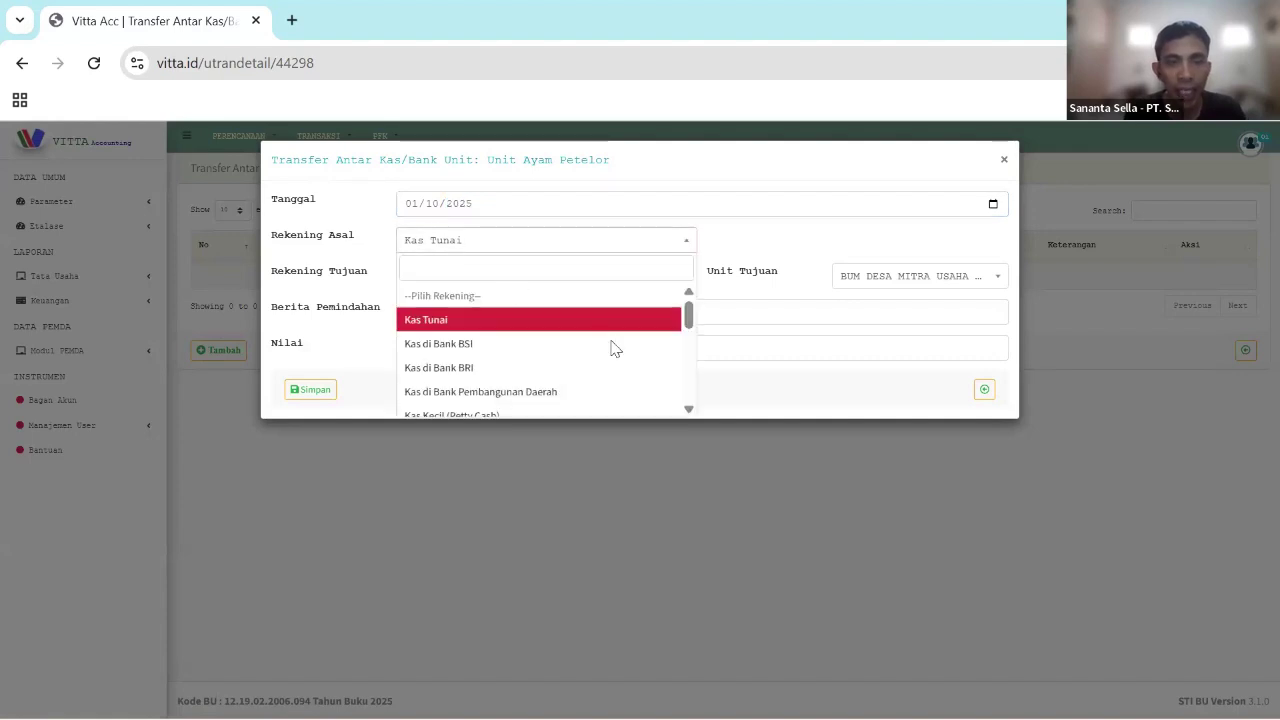
click(615, 392)
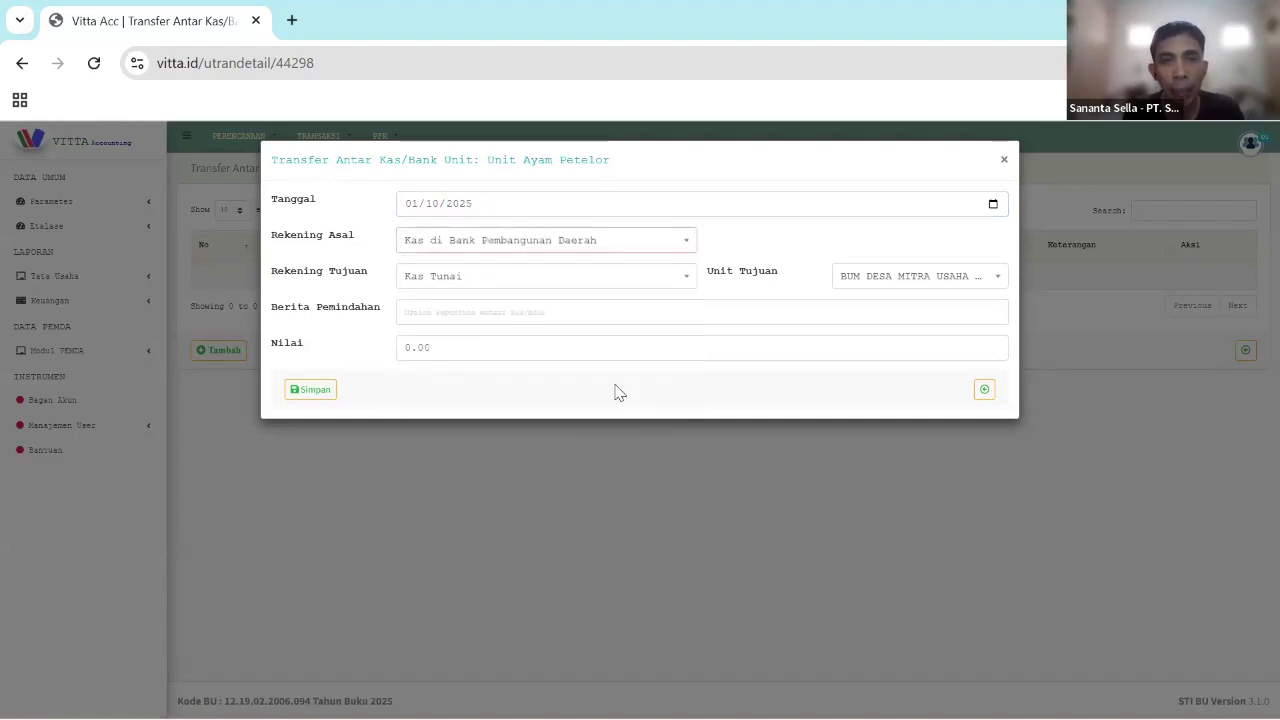
click(575, 278)
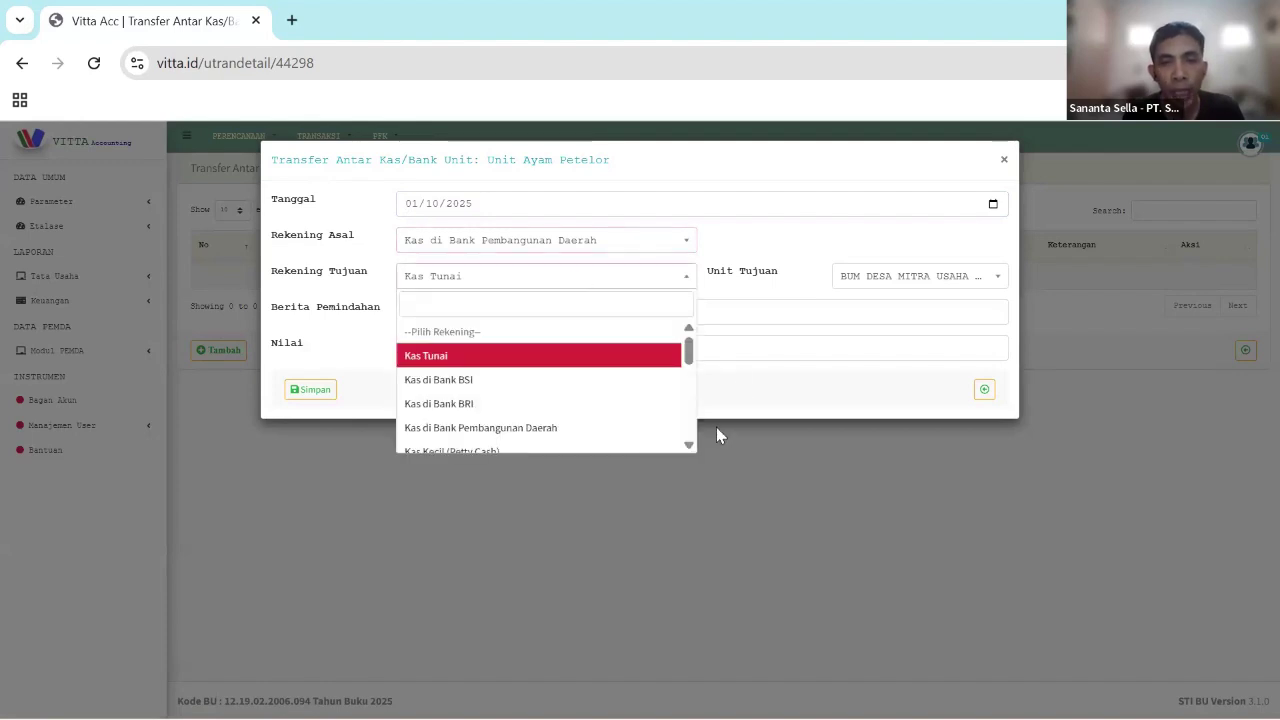
scroll(686, 447, down, 5)
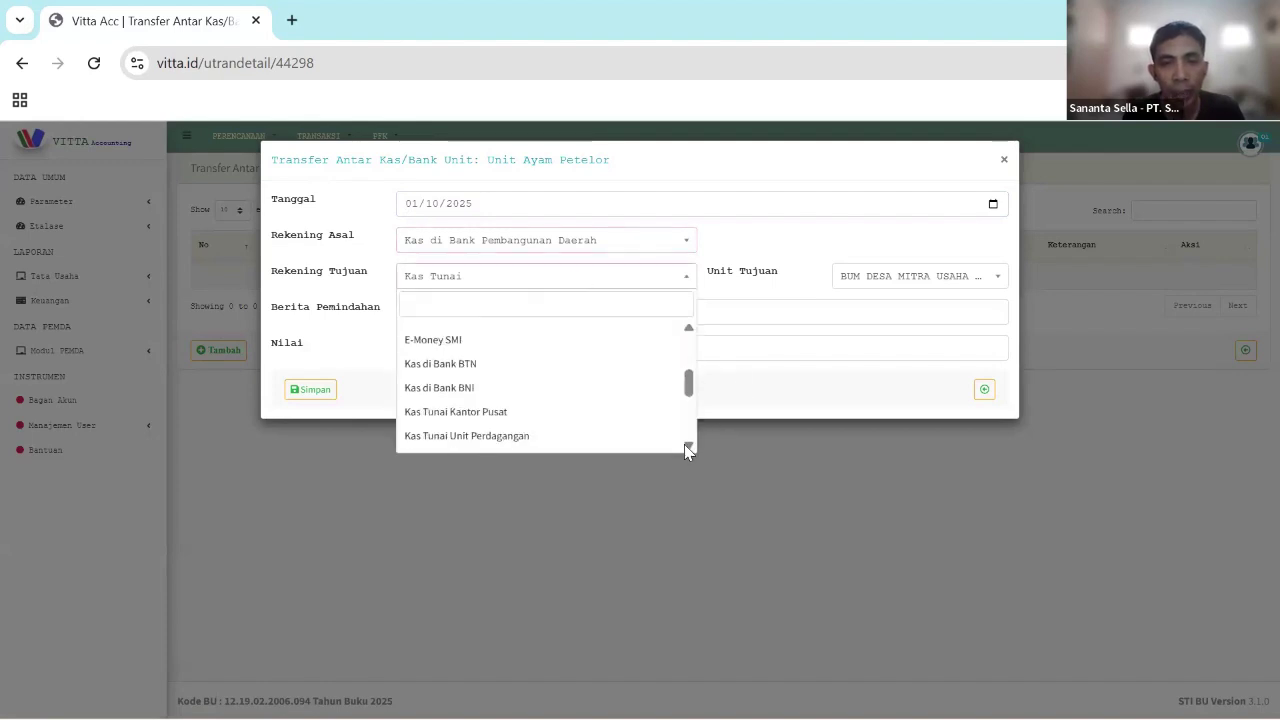
scroll(686, 447, down, 1)
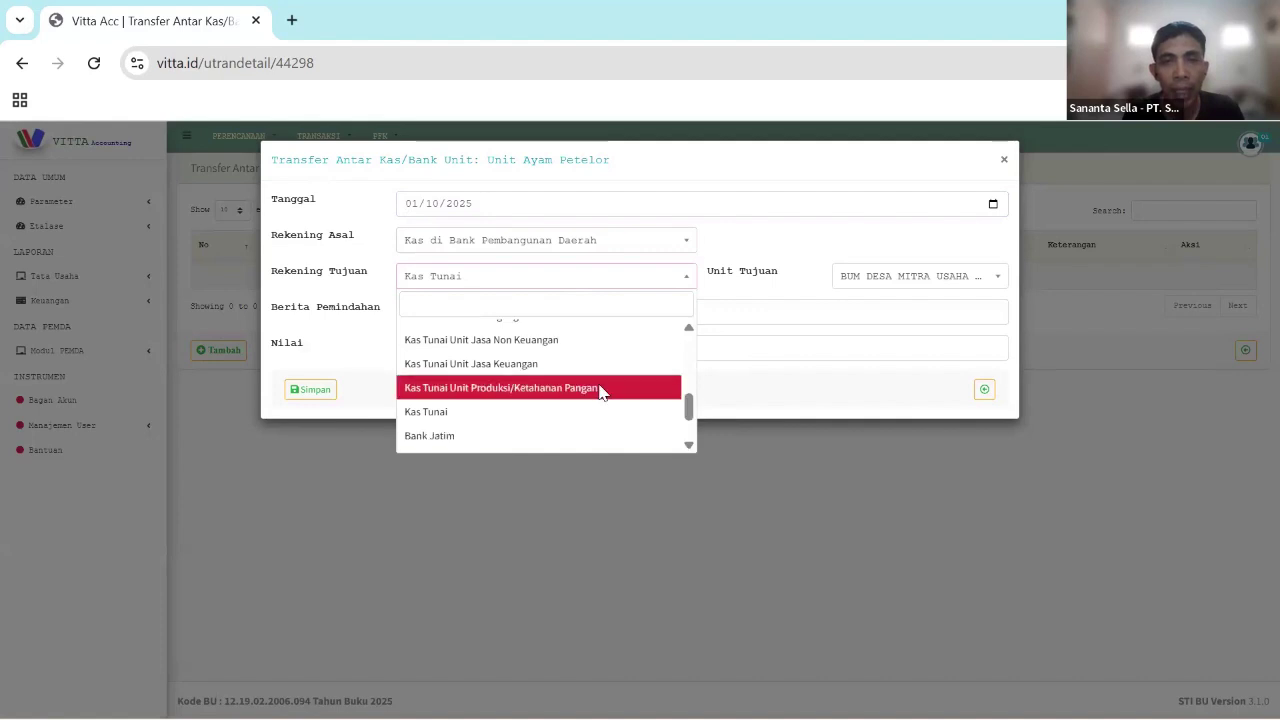
click(598, 394)
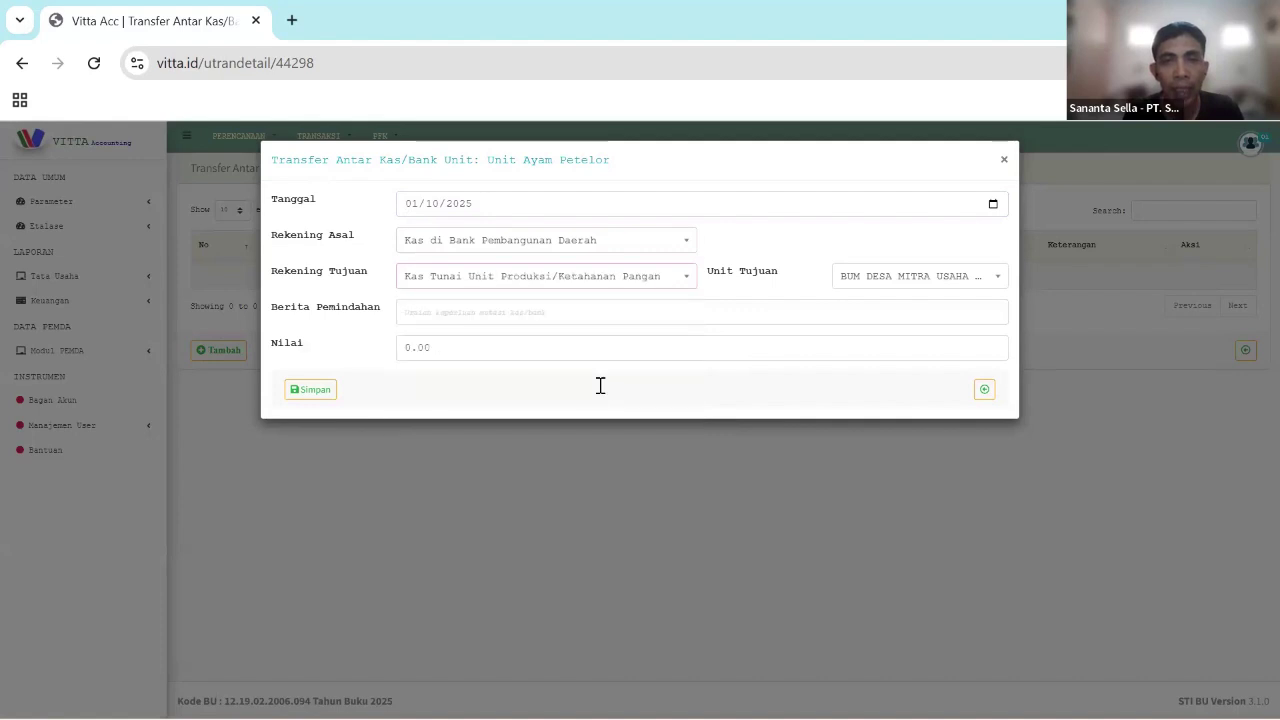
click(880, 277)
drag(1001, 360, 1016, 445)
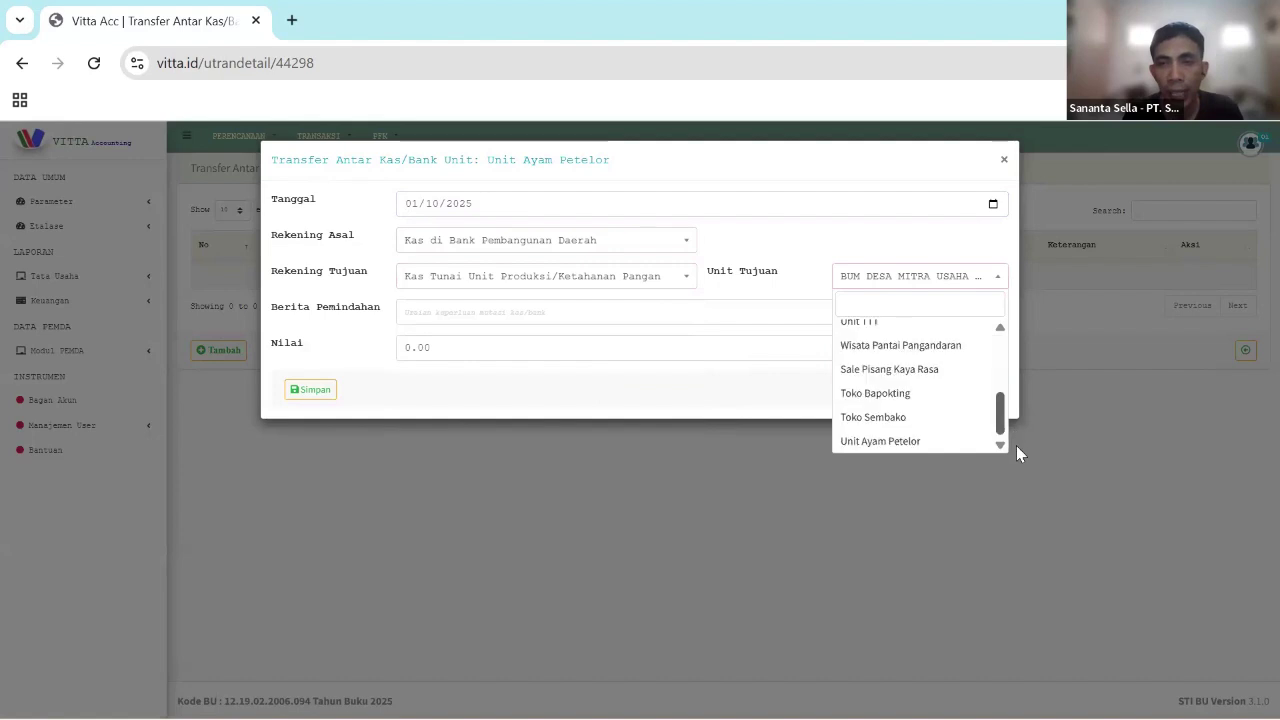
click(952, 443)
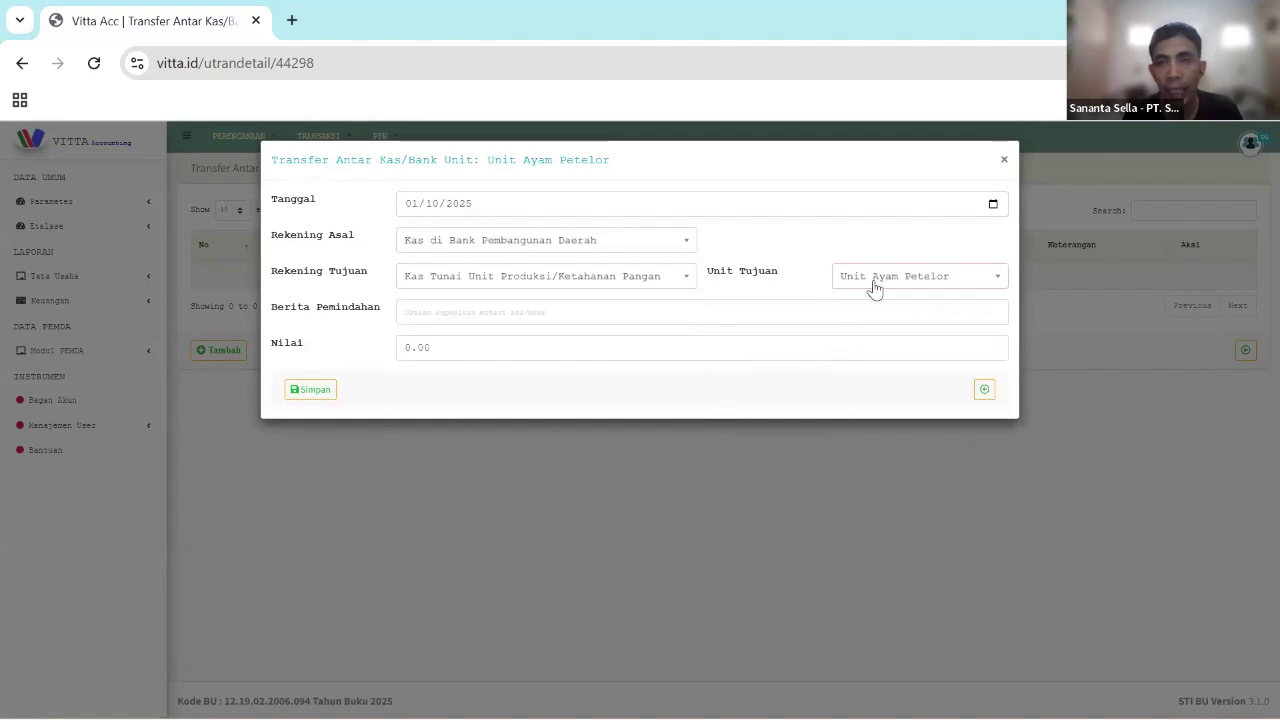
- Enter 'penyaluran dana ketahanan pangan' and 200,000,000, then save the transfer
click(610, 320)
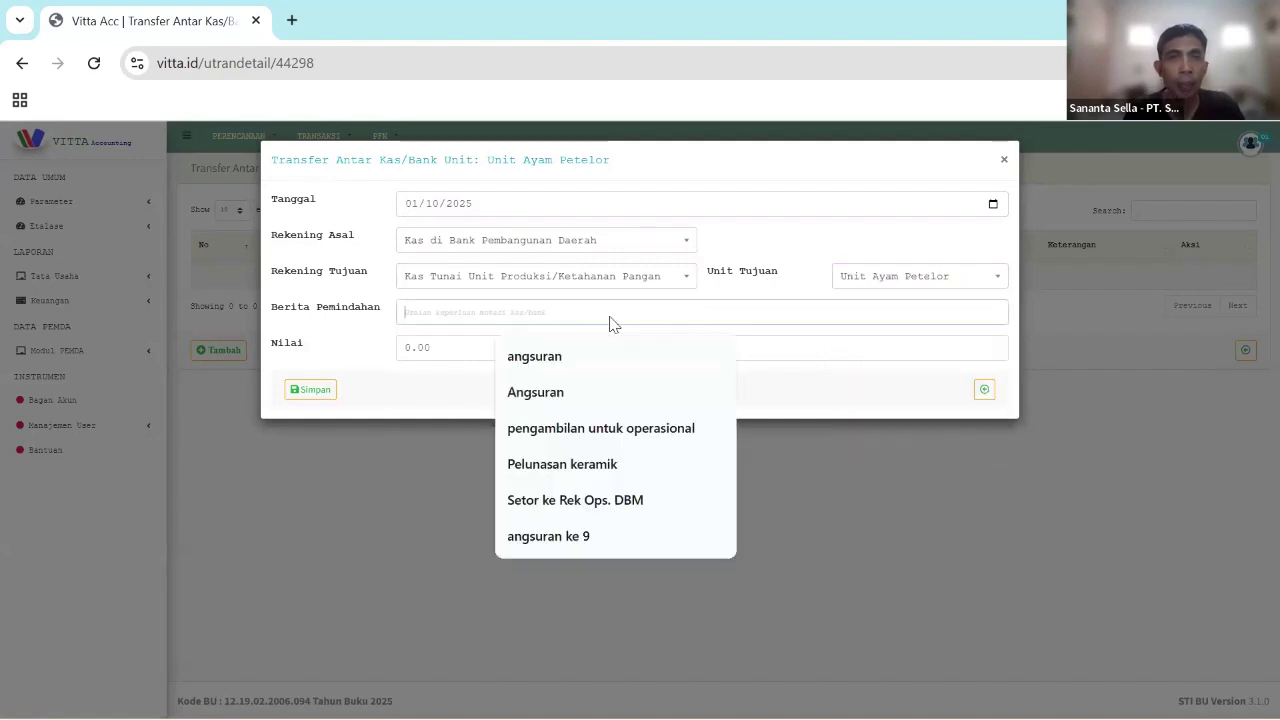
text(penyal)
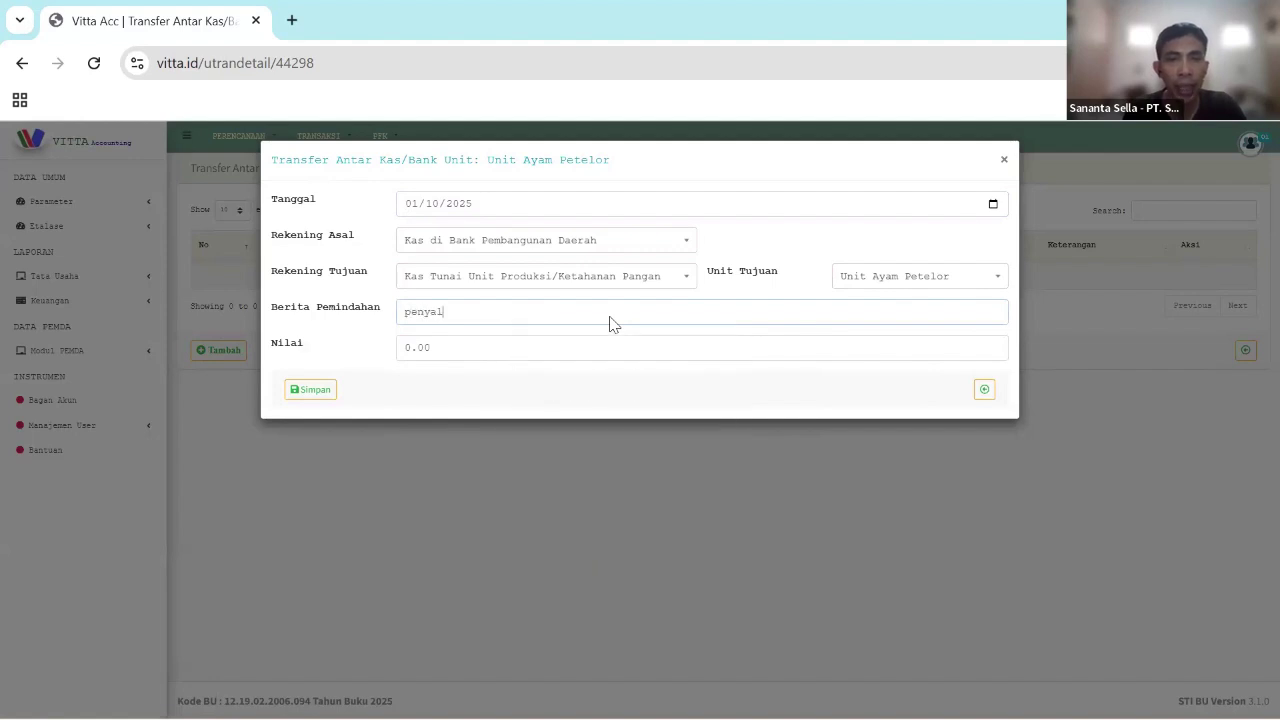
text(y)
key(BackSpace)
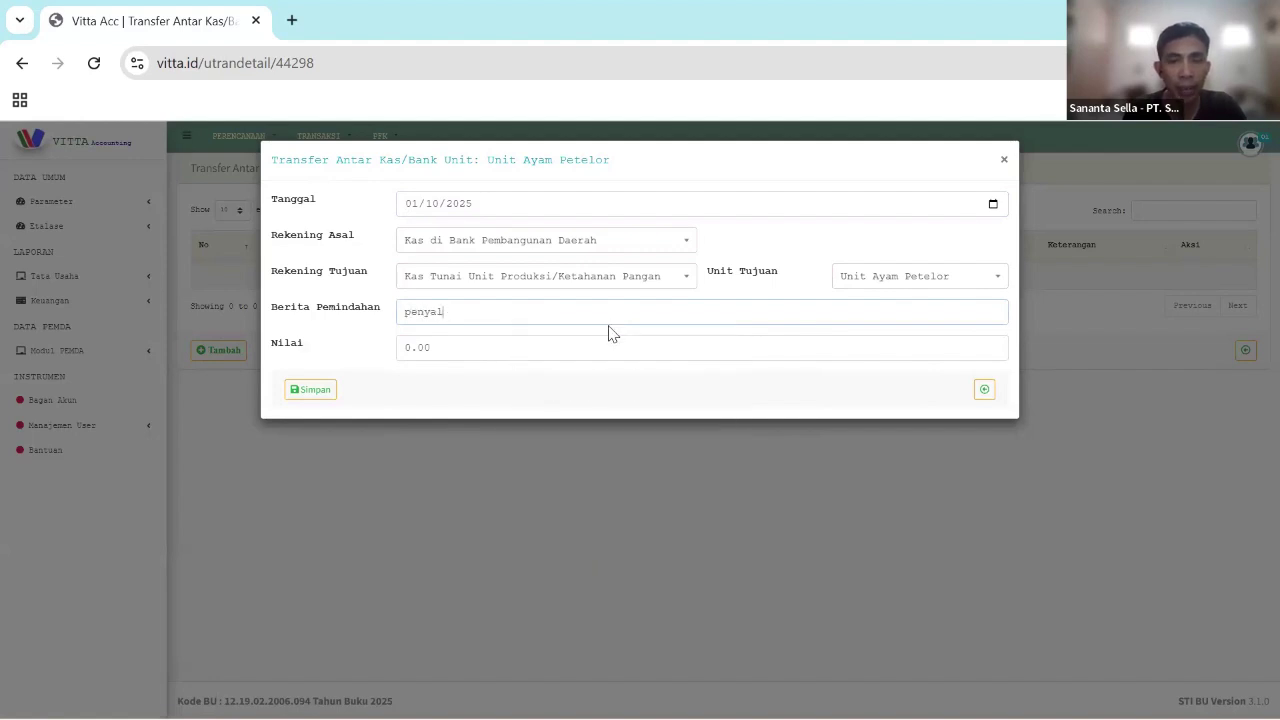
text(uran dana ke)
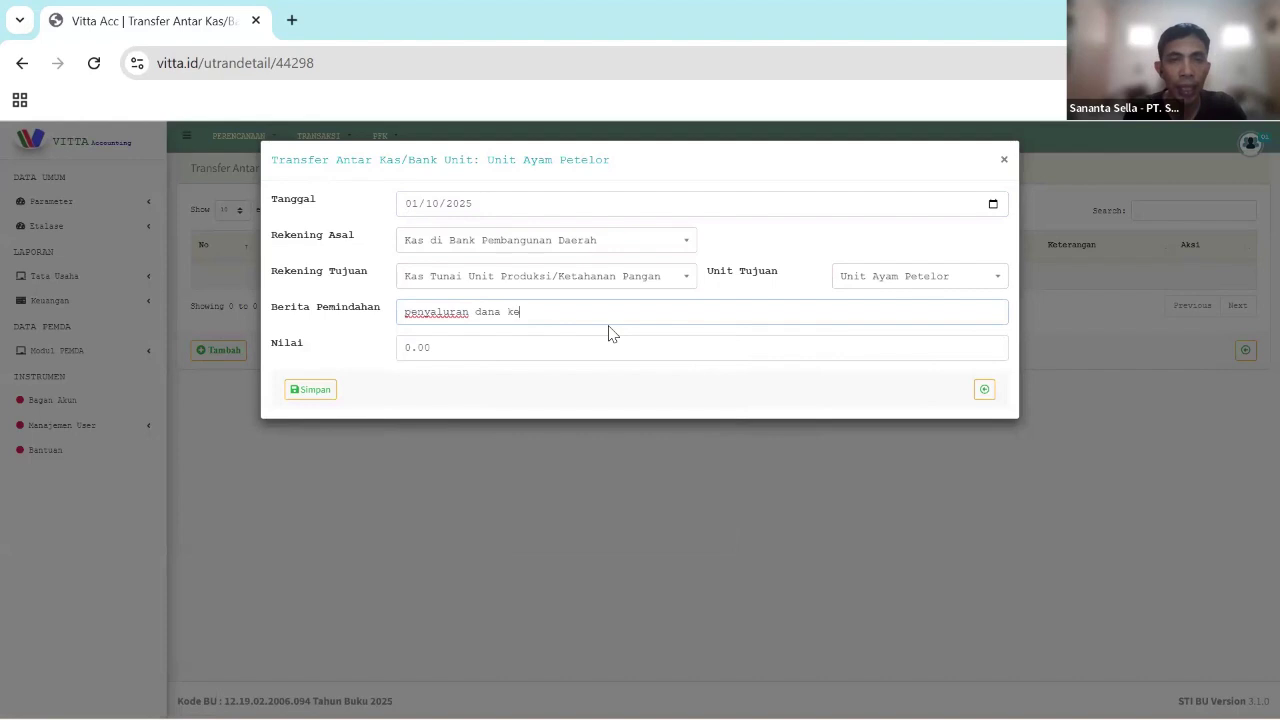
text(tahanan pangan)
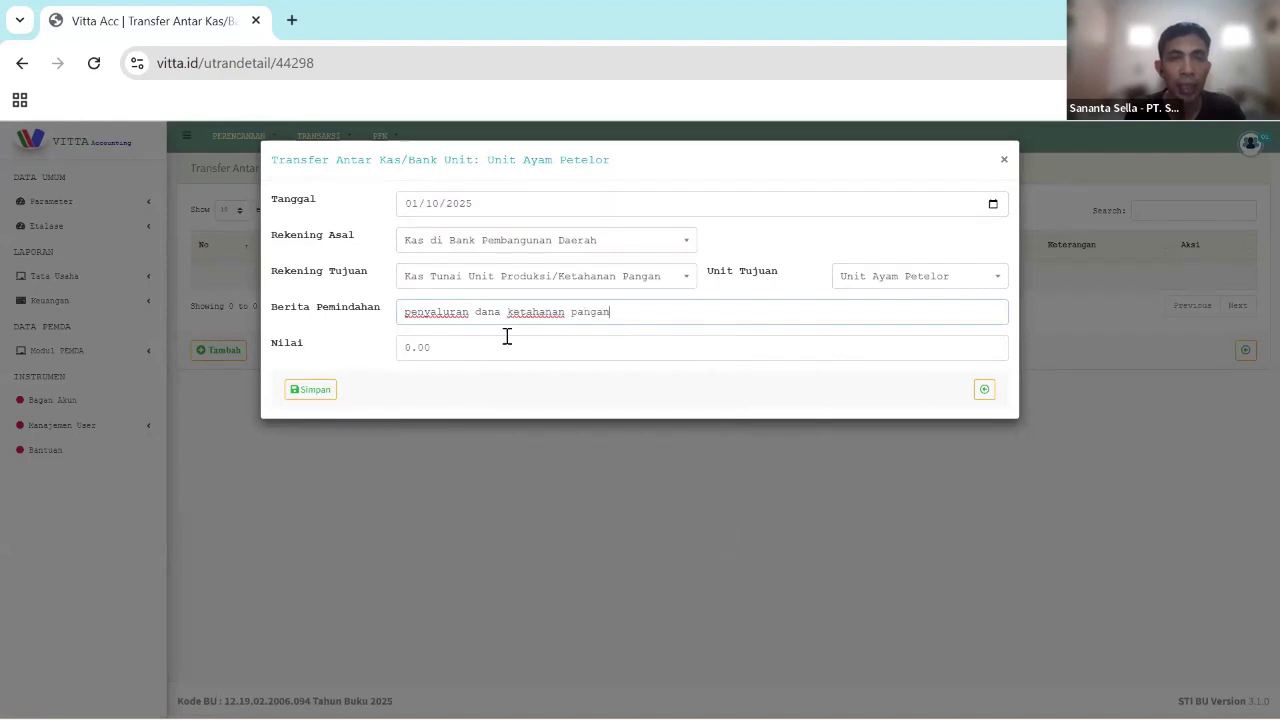
click(507, 337)
text(20)
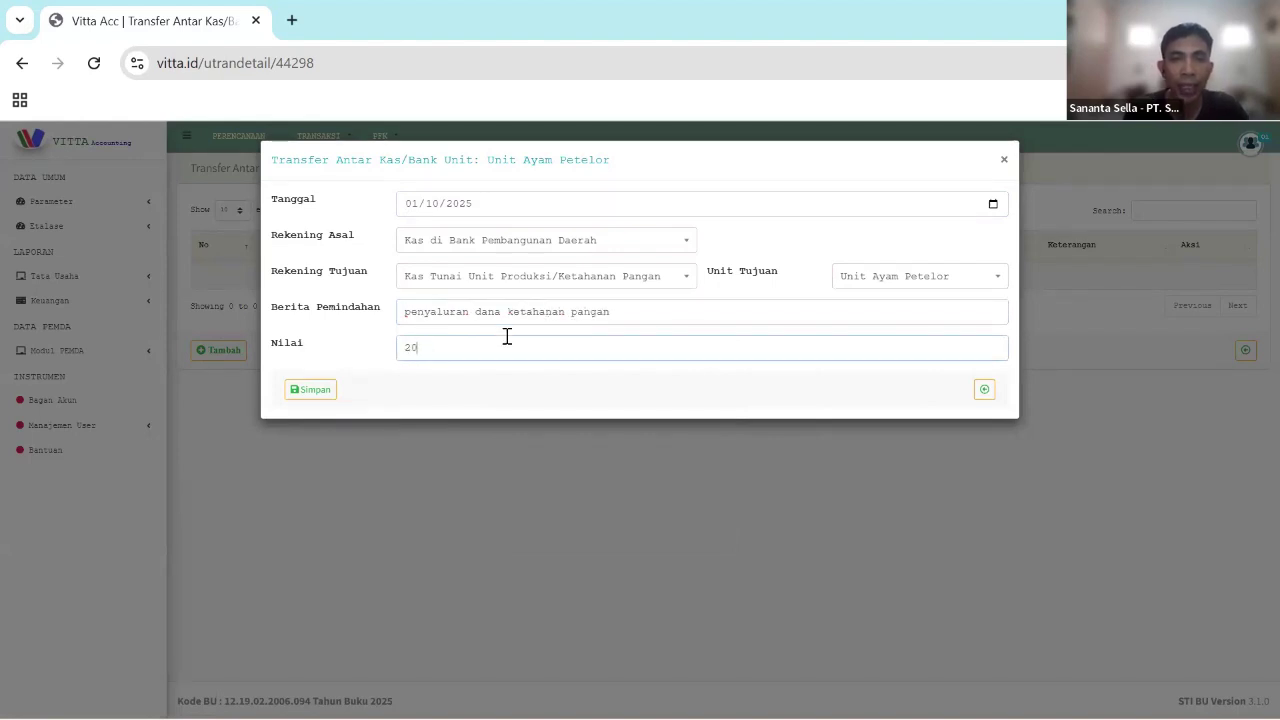
text(0,000,000)
click(423, 388)
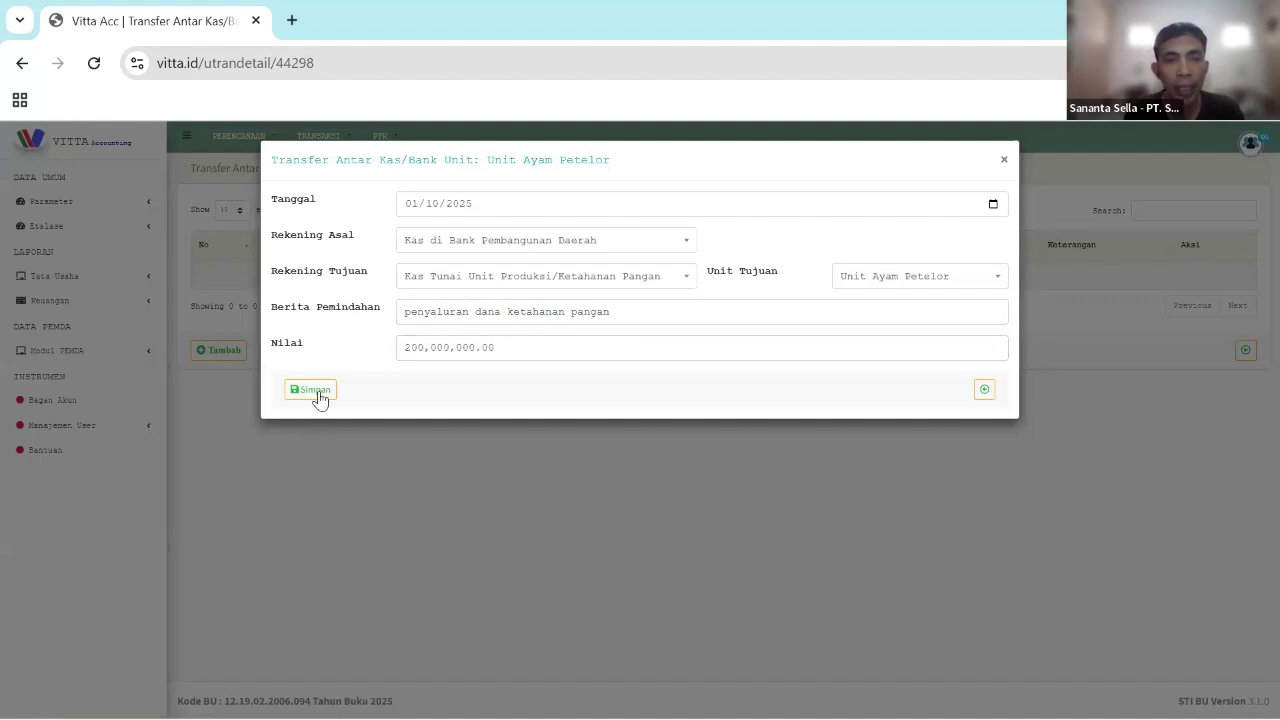
click(318, 394)
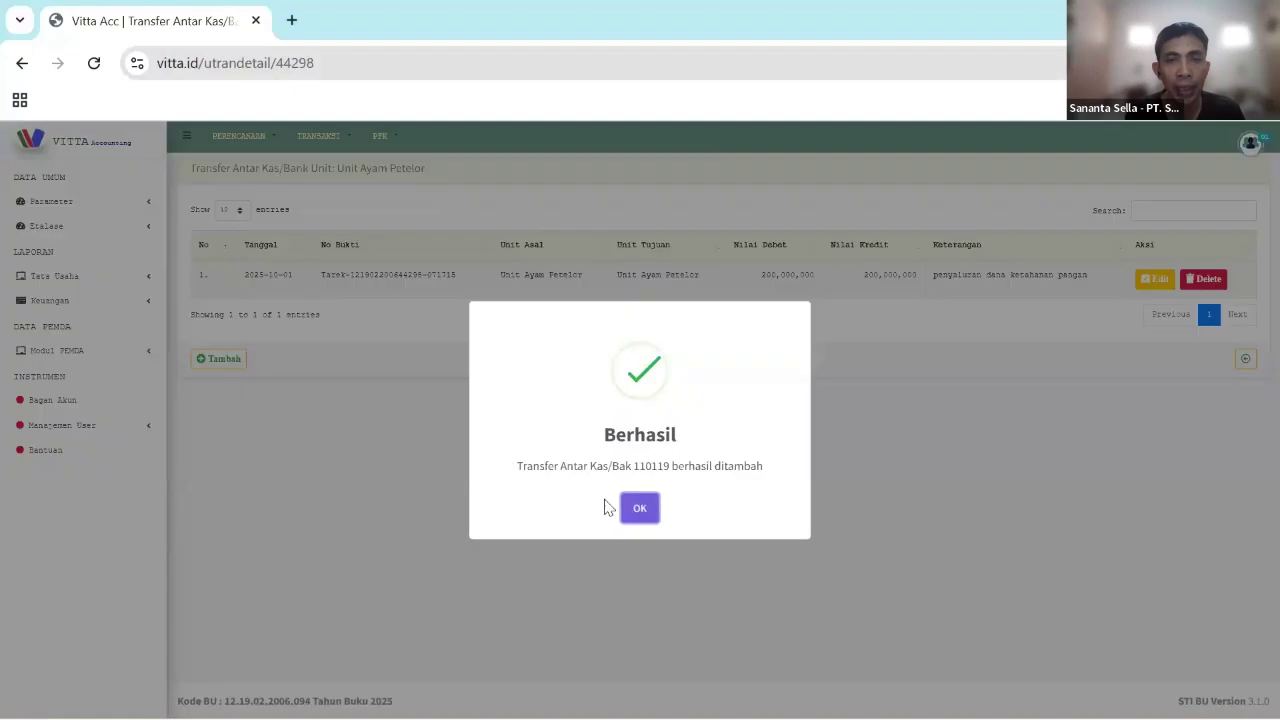
- Close the Berhasil confirmation and return to the Jurnal Unit list
click(644, 516)
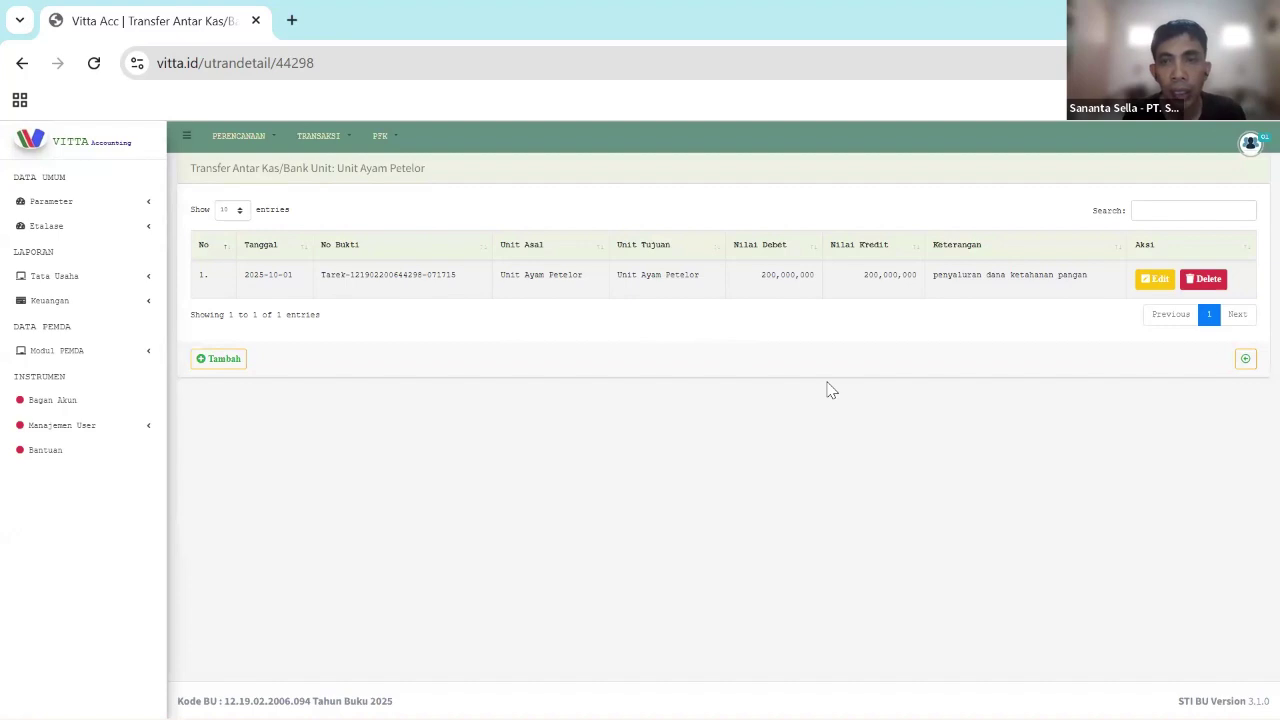
click(1245, 362)
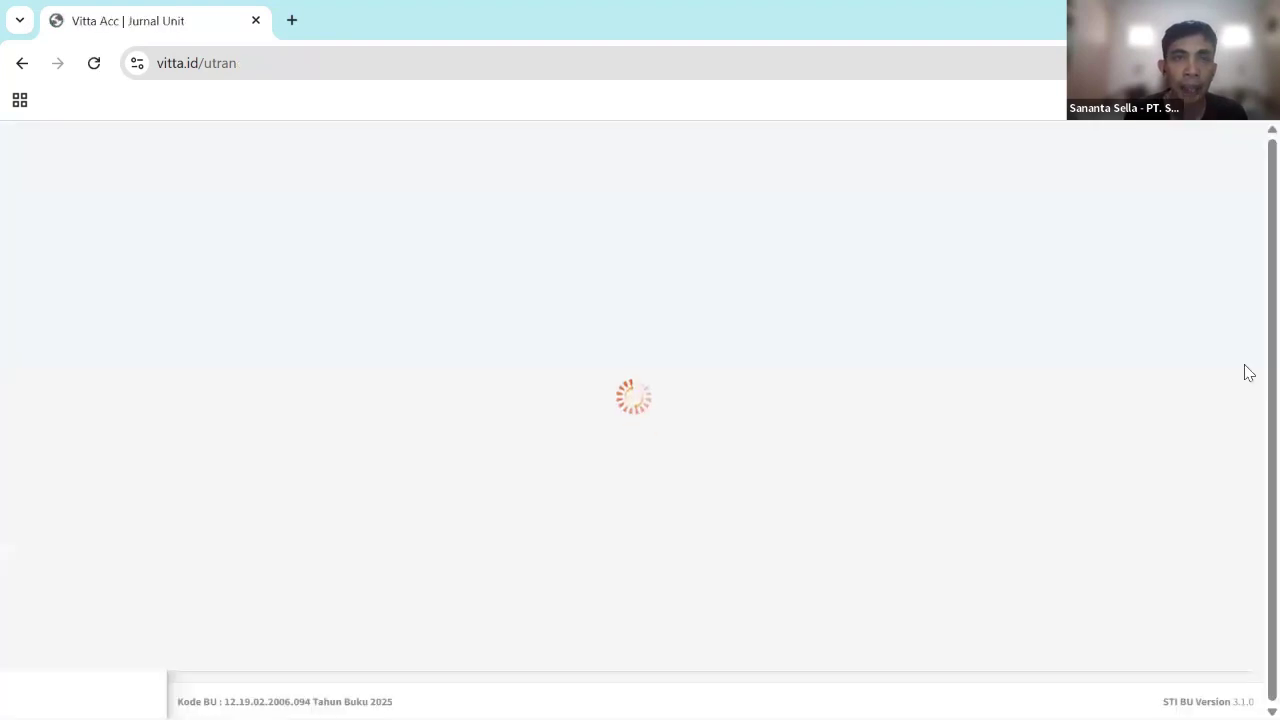
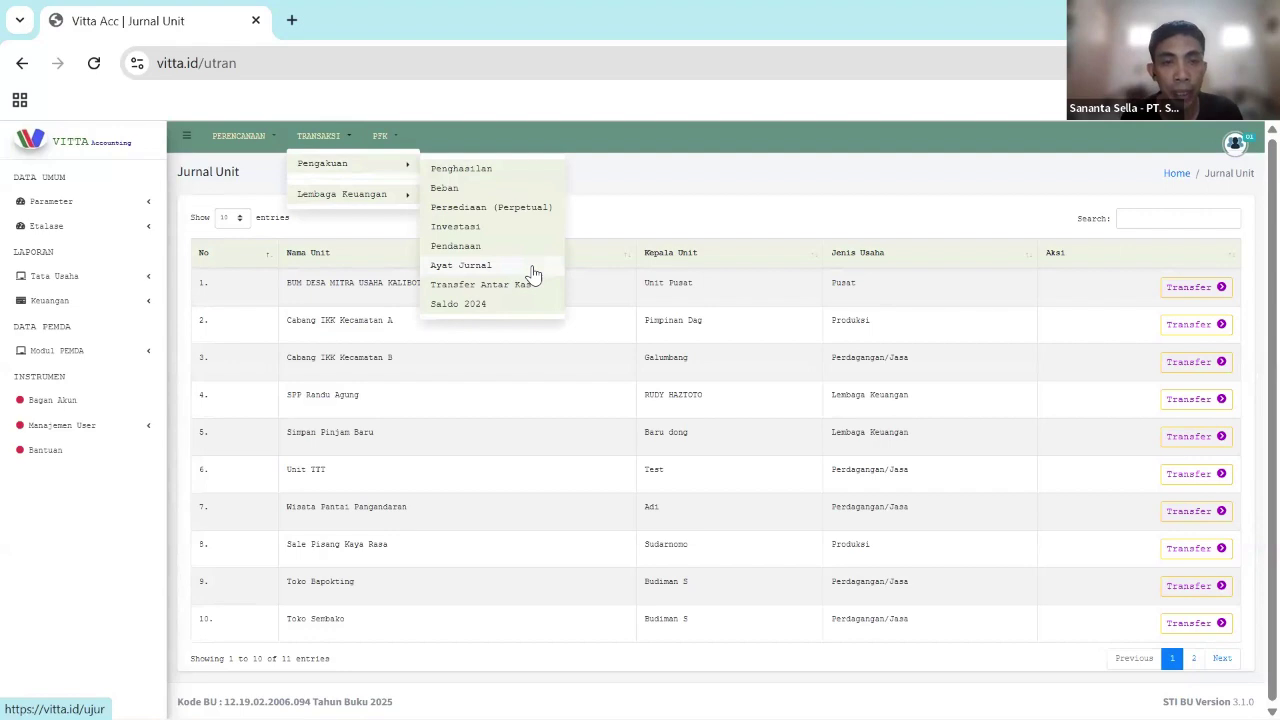
- Reopen the Jurnal Unit list via Transaksi > Pengakuan > Ayat Jurnal
click(532, 268)
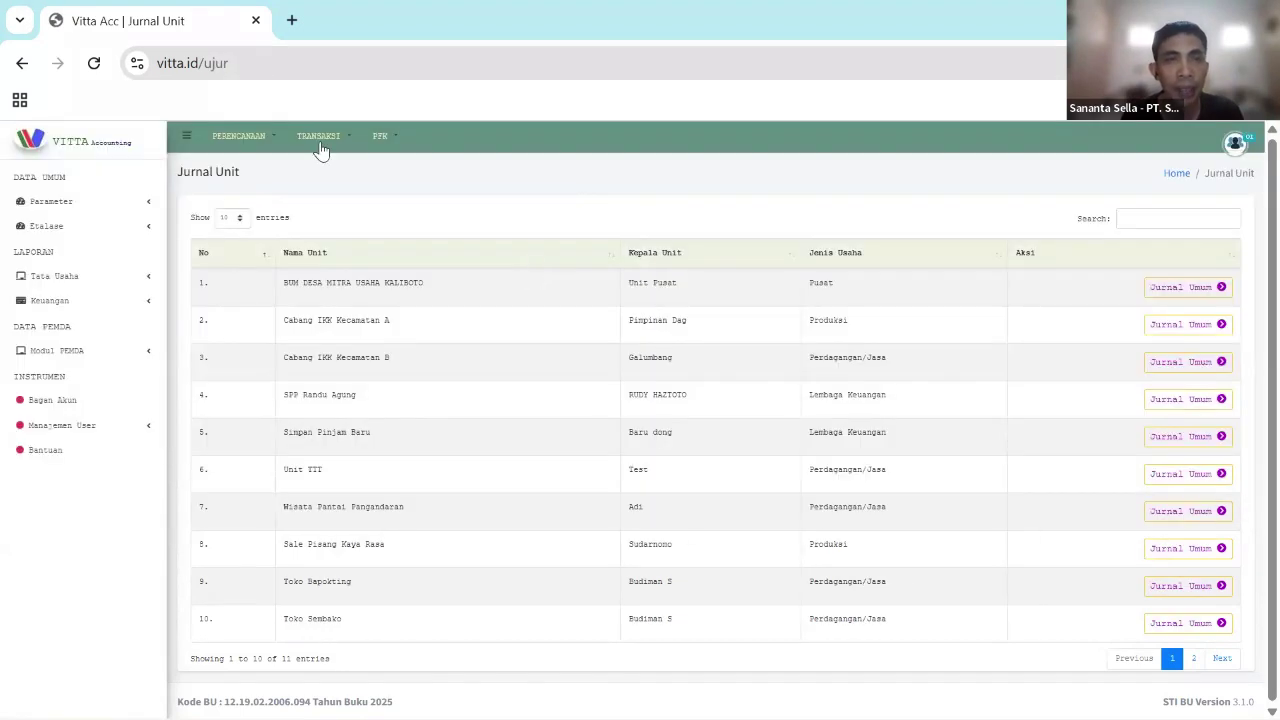
click(320, 148)
mouse_move(337, 174)
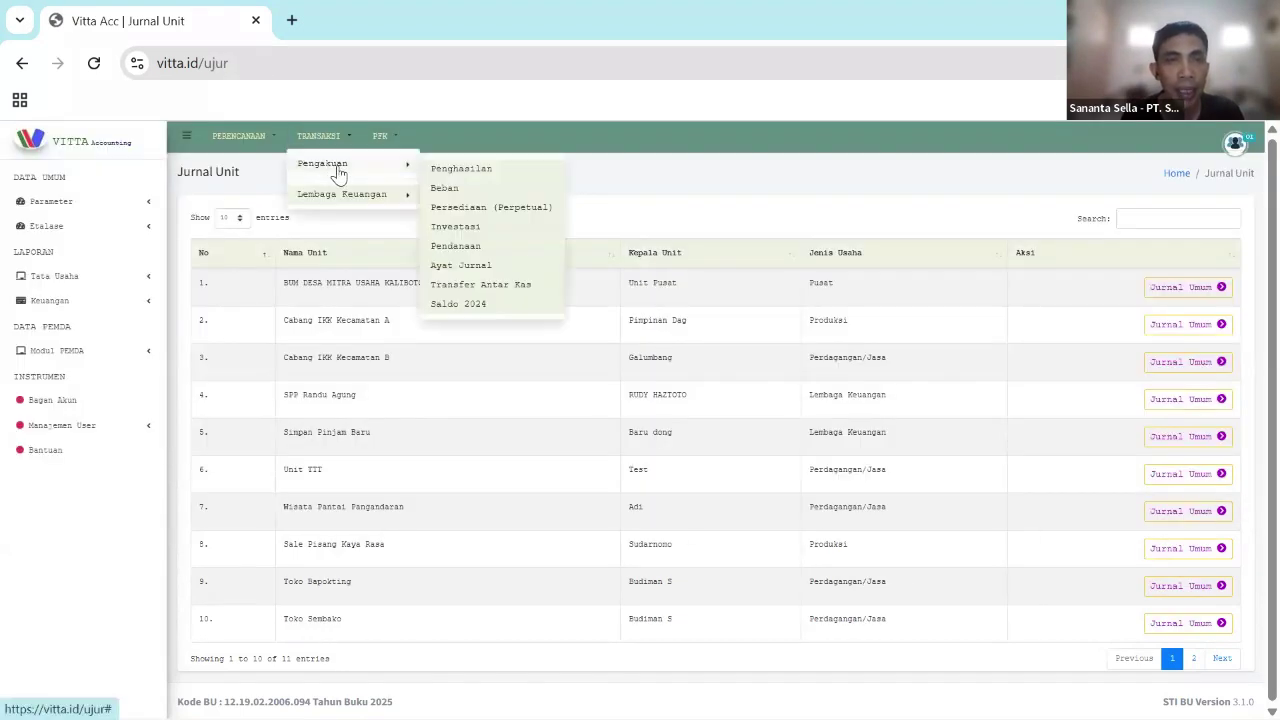
click(486, 268)
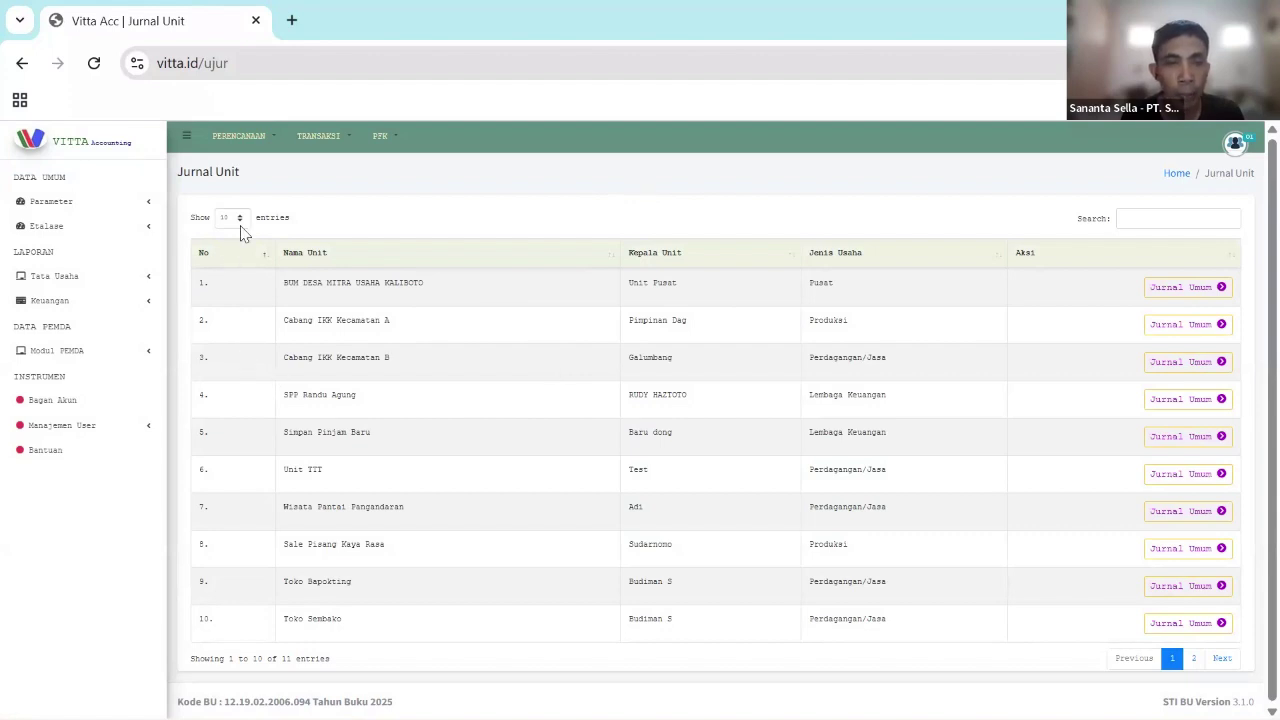
click(322, 137)
mouse_move(370, 171)
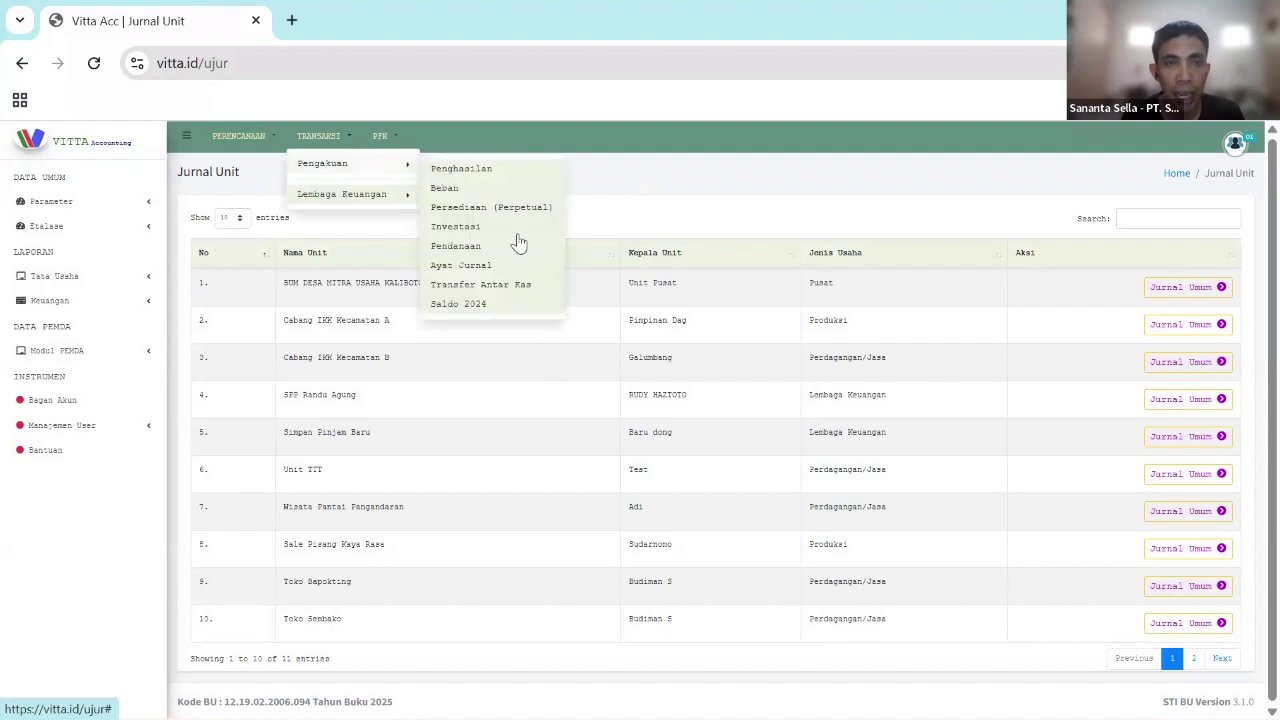
click(537, 266)
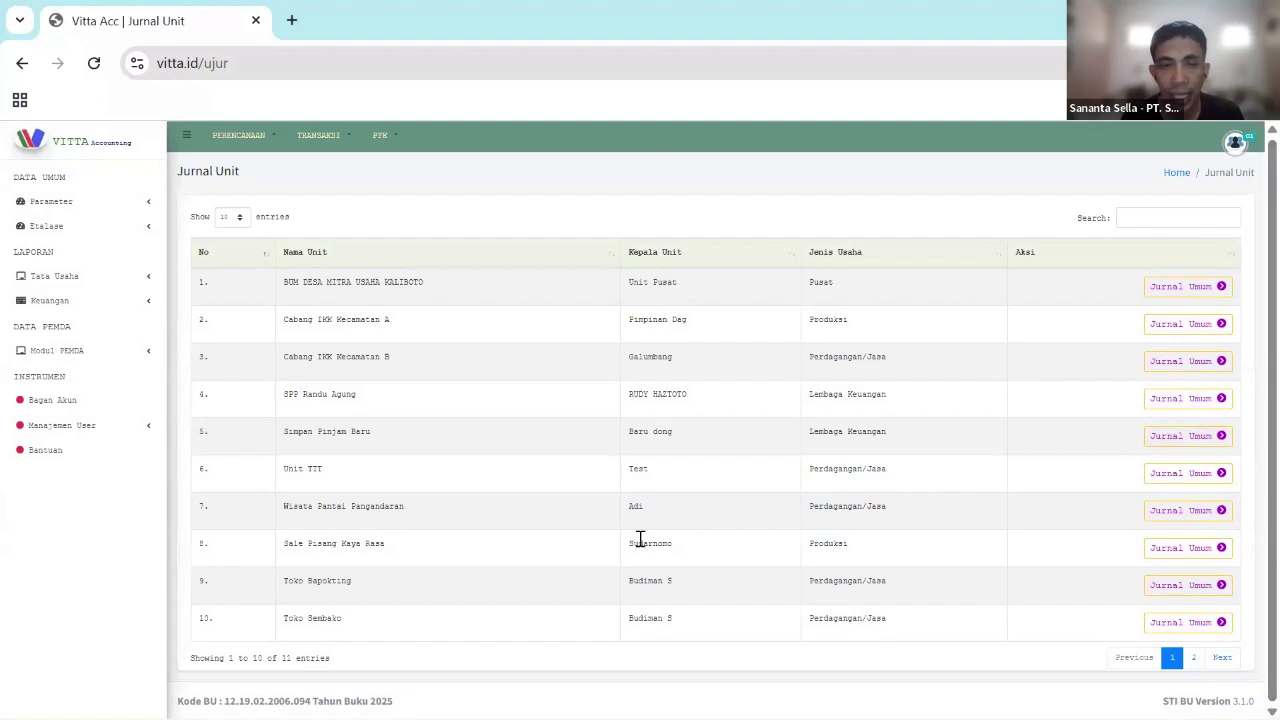
- Go to page 2 of the unit list and open Jurnal Umum for Unit Ayam Petelor
click(1194, 663)
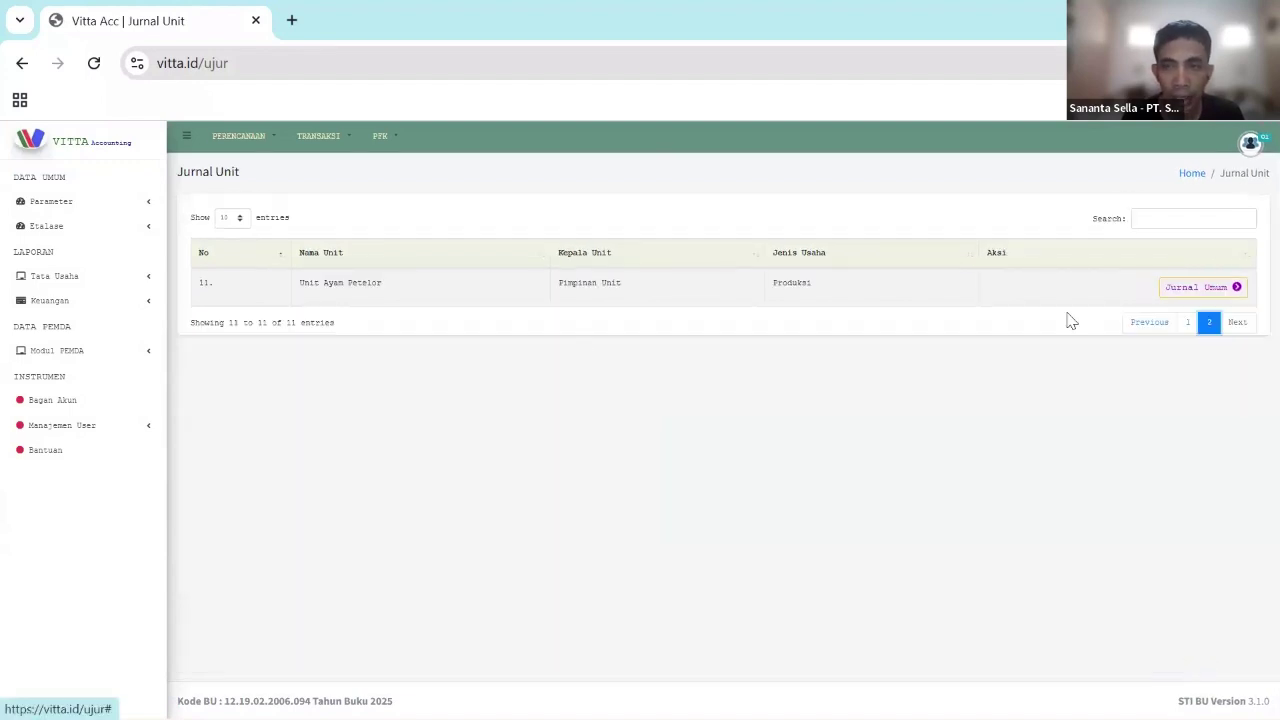
click(1187, 324)
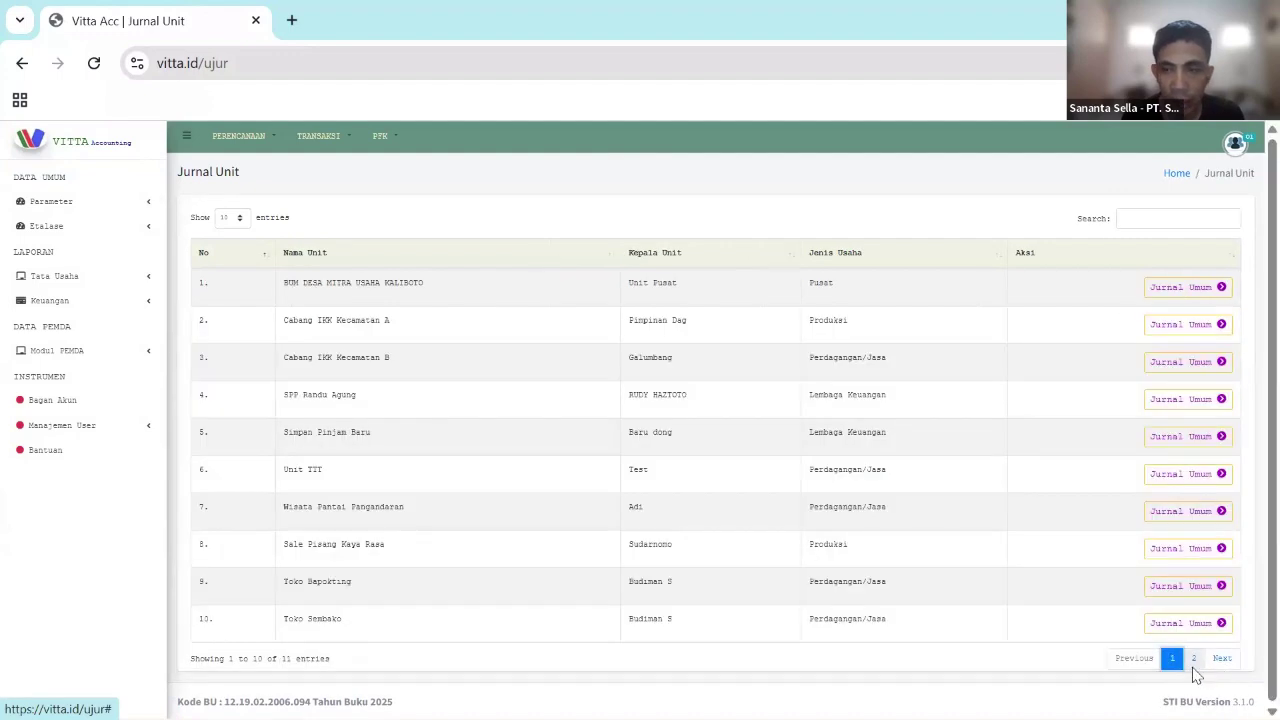
click(1193, 660)
drag(303, 288, 474, 294)
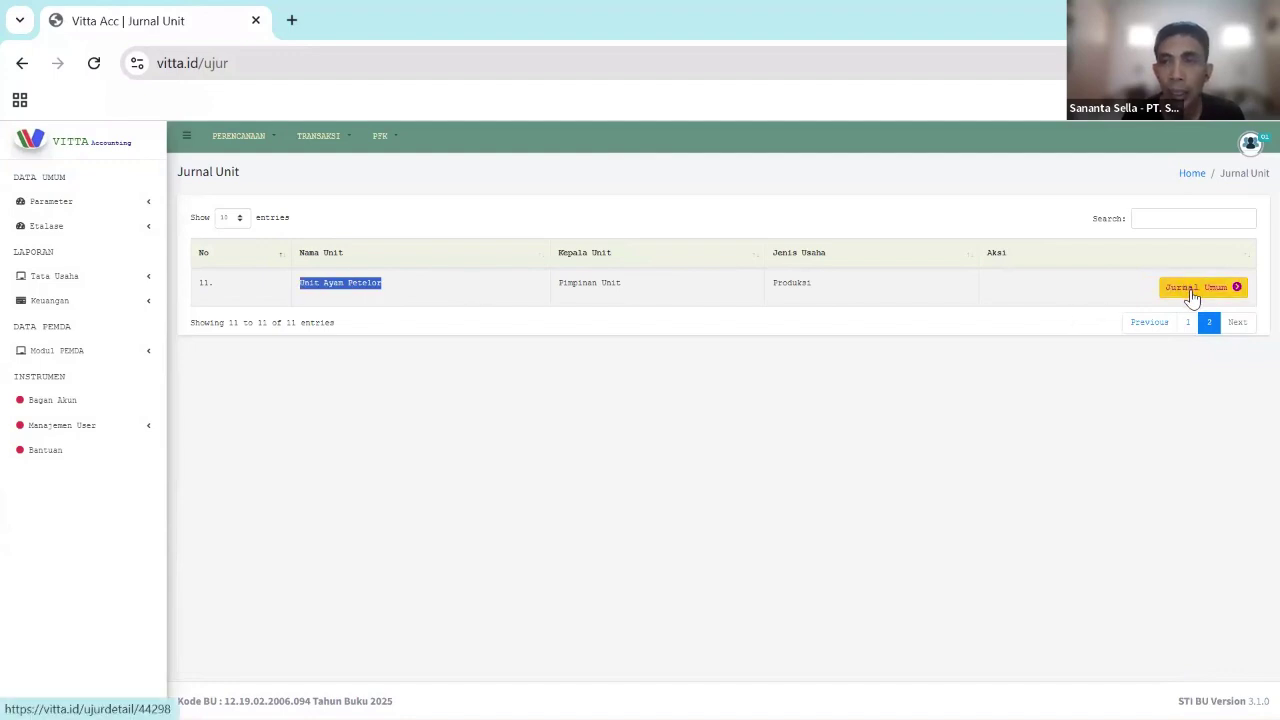
click(1191, 291)
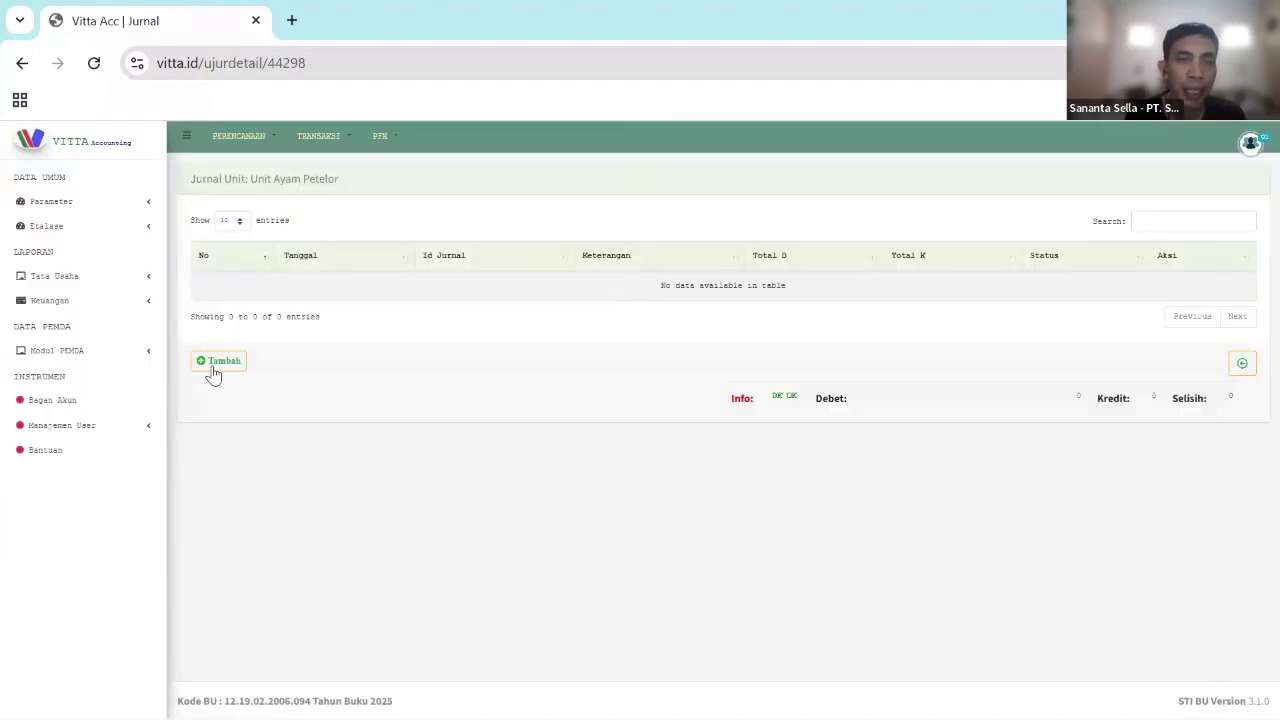
click(213, 368)
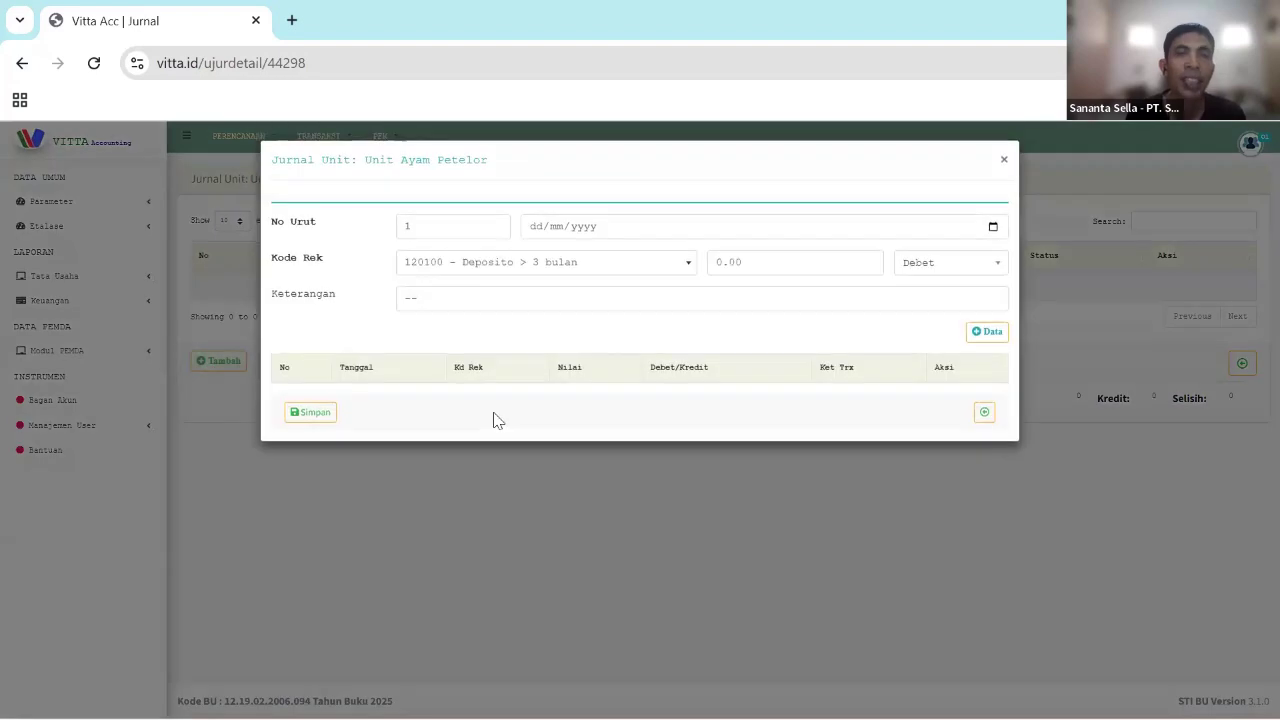
click(542, 232)
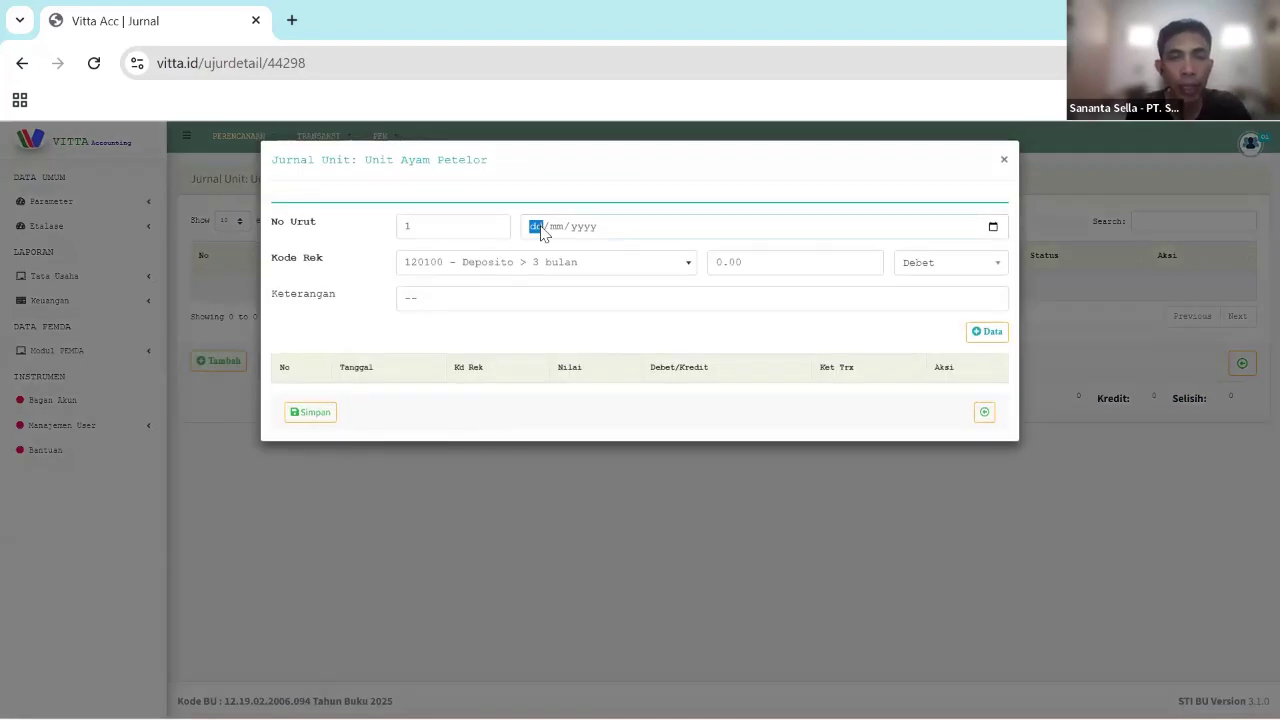
text(02/10/)
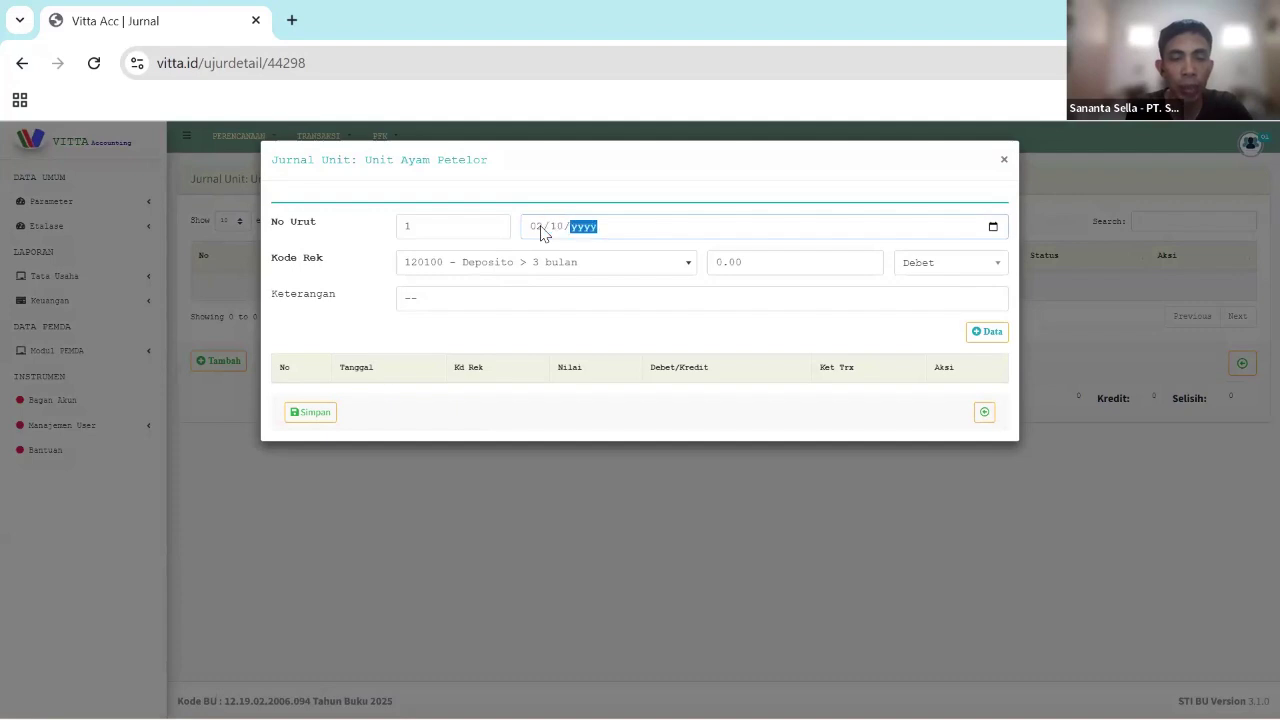
text(2025)
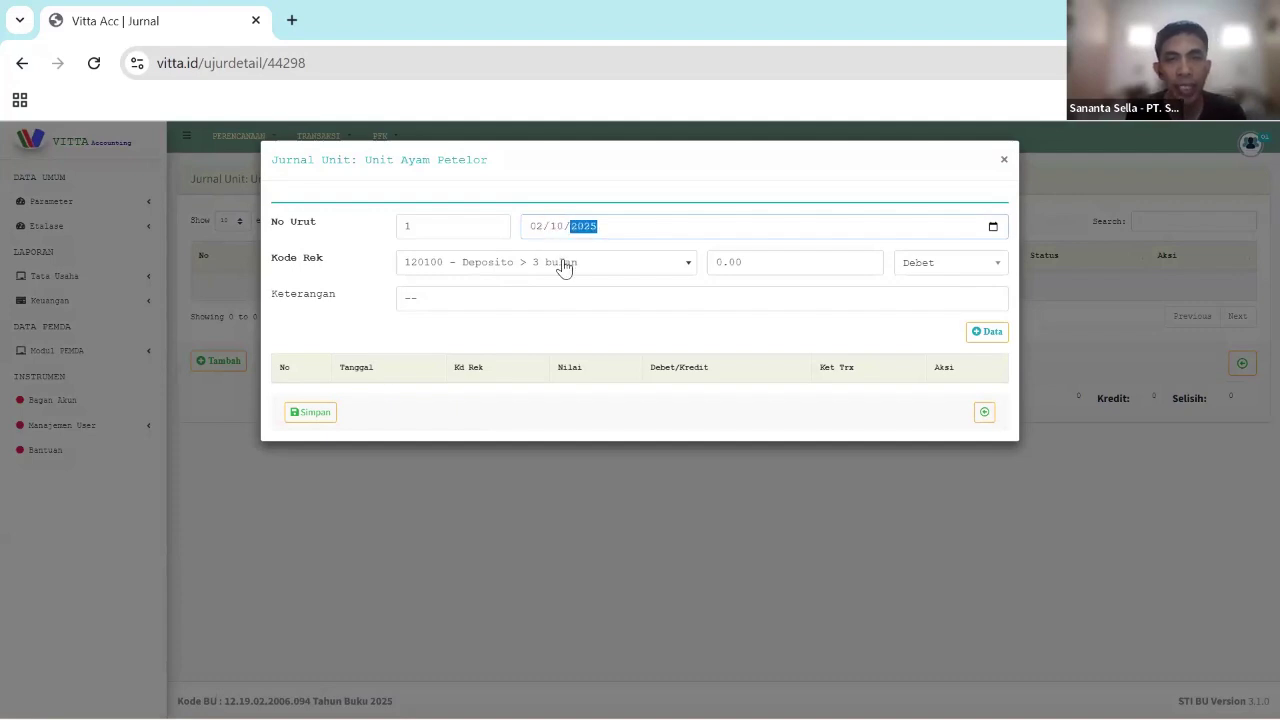
click(570, 267)
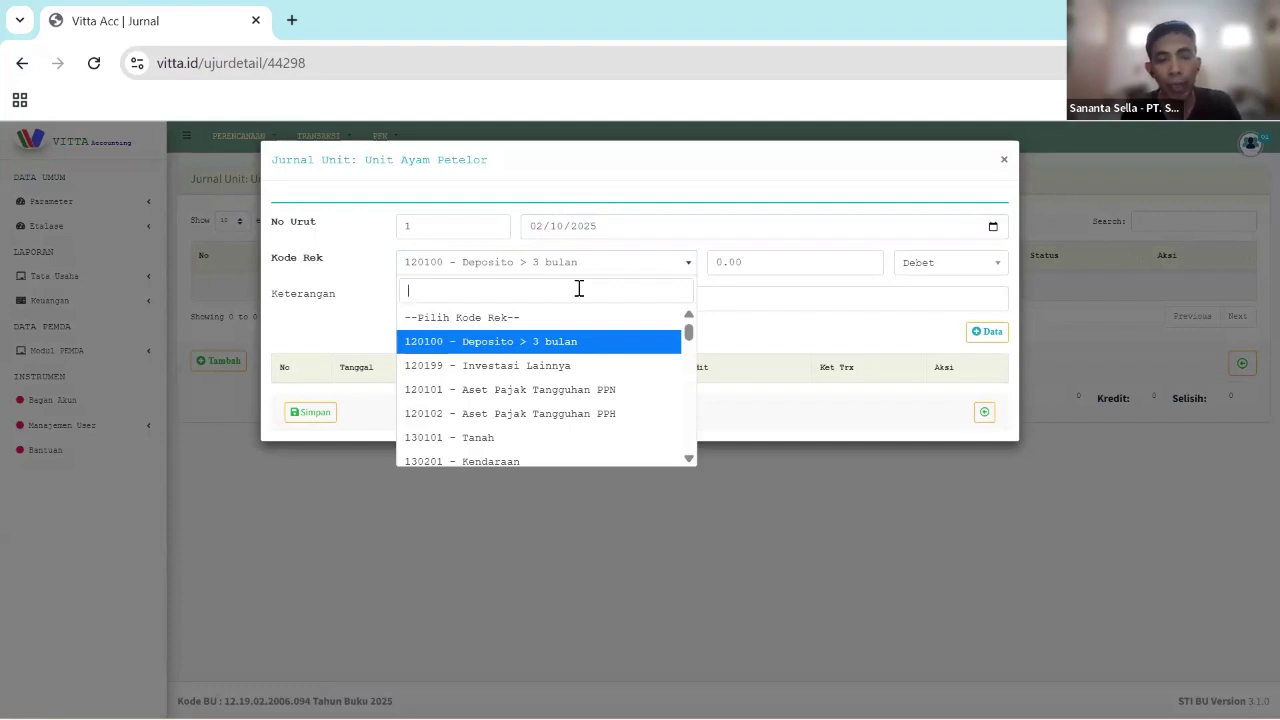
text(ge)
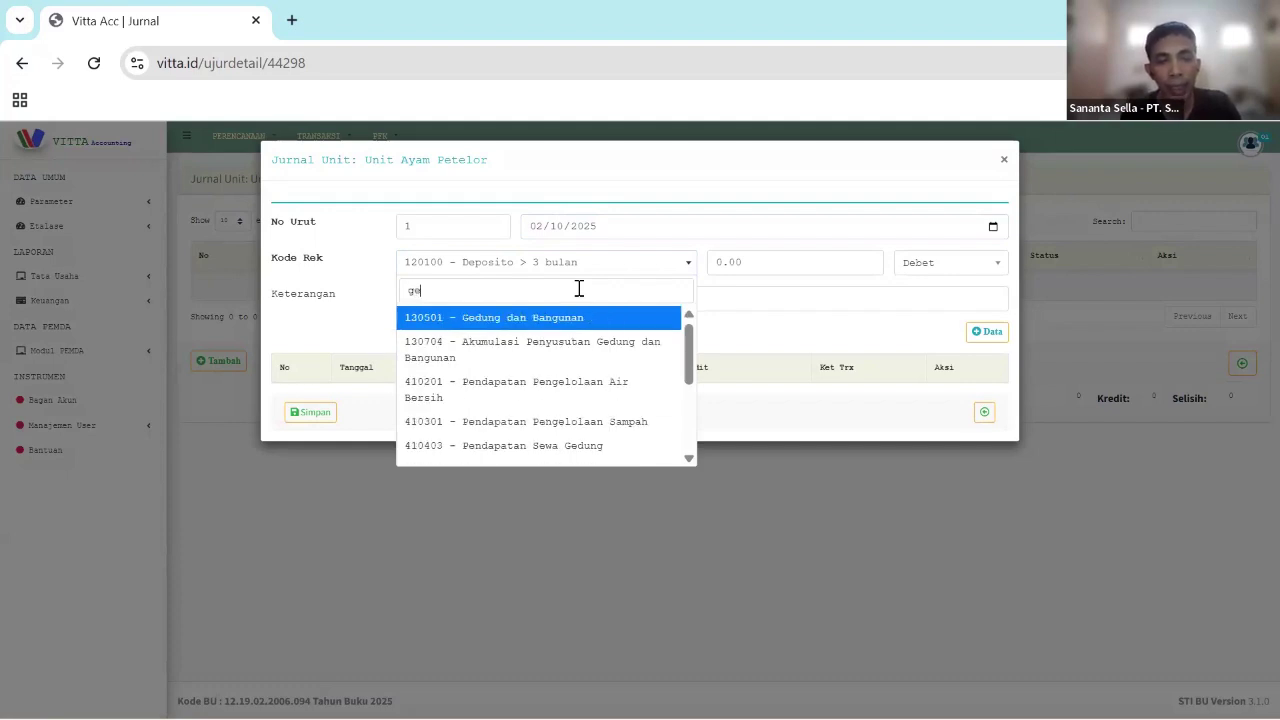
text(dung)
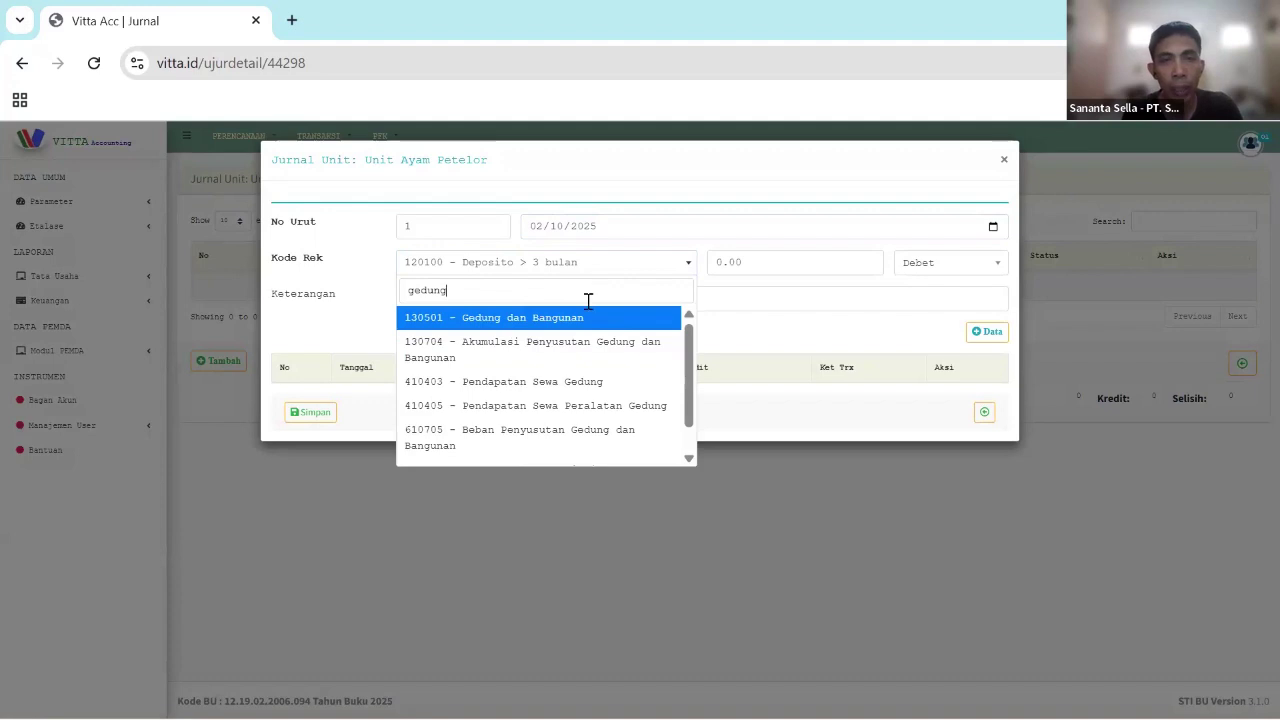
click(602, 322)
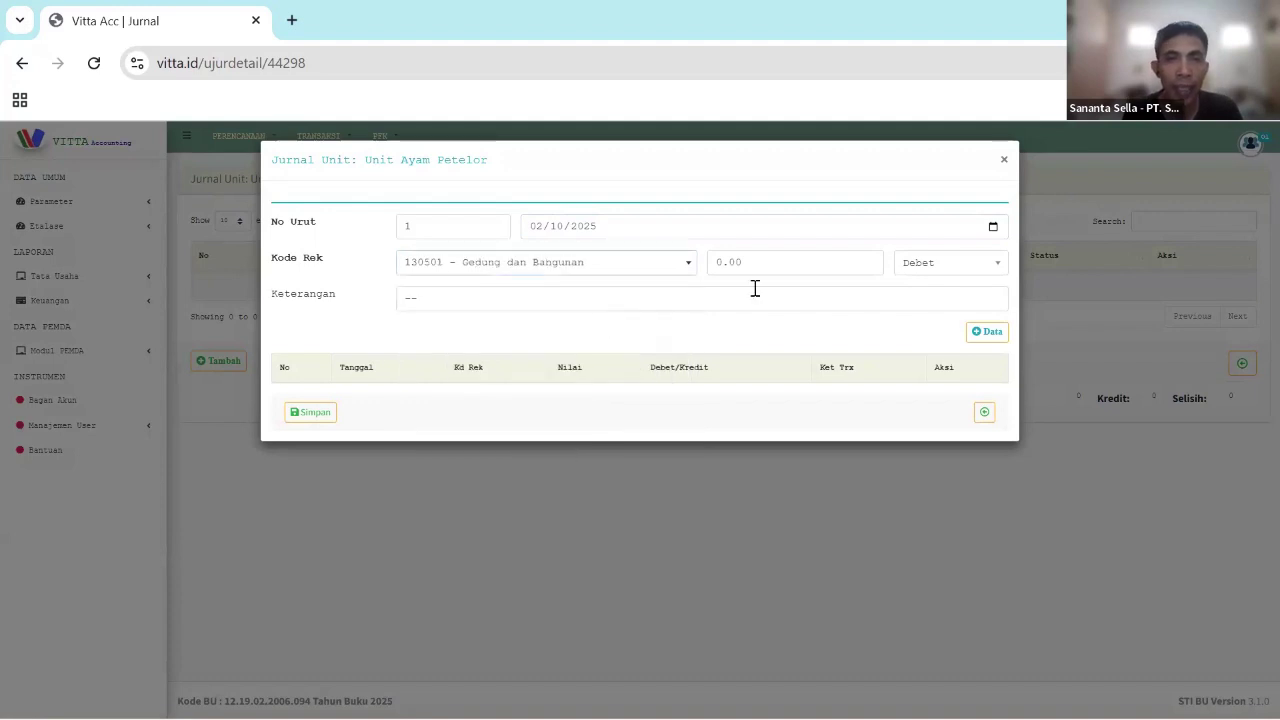
click(609, 273)
click(613, 273)
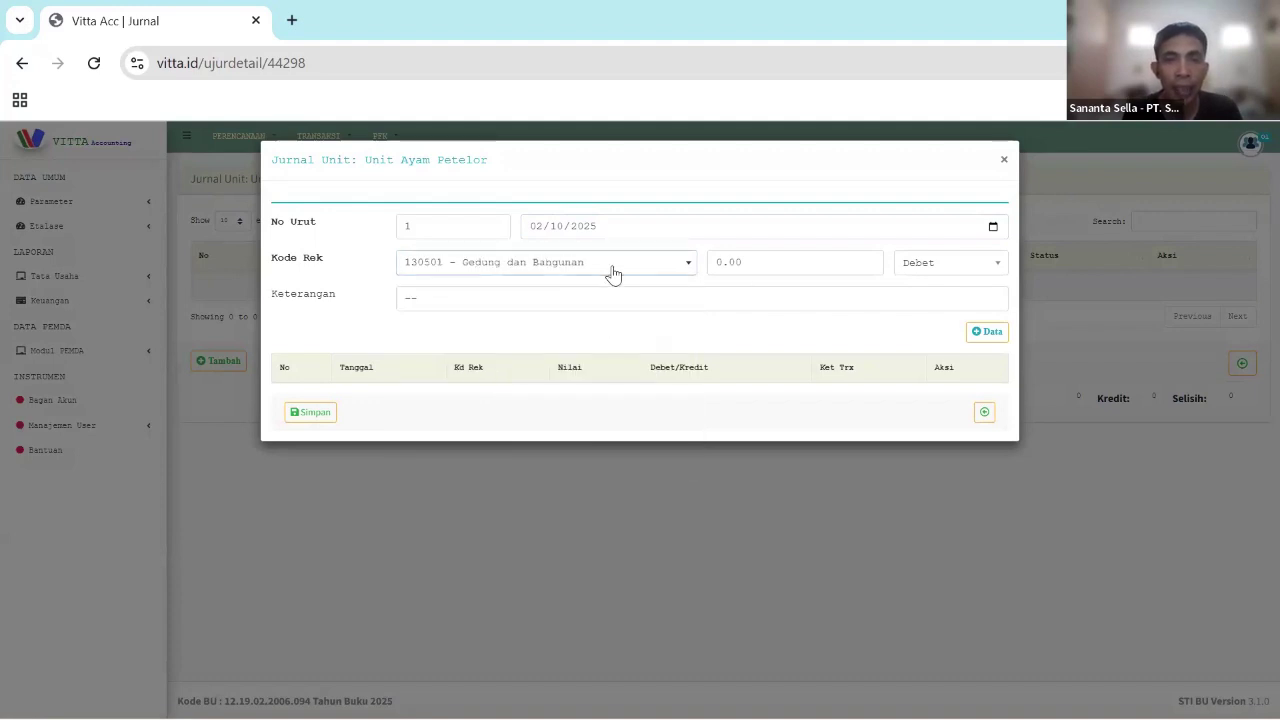
click(778, 268)
text(75)
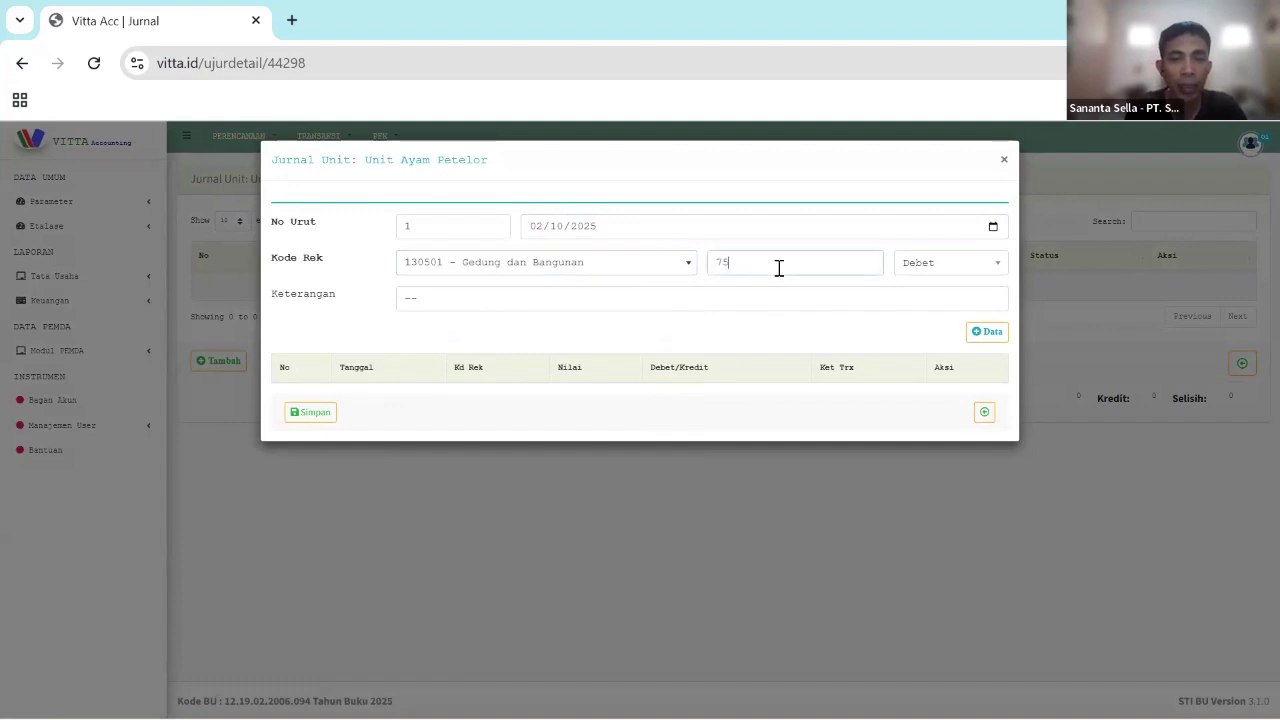
text(,000,000)
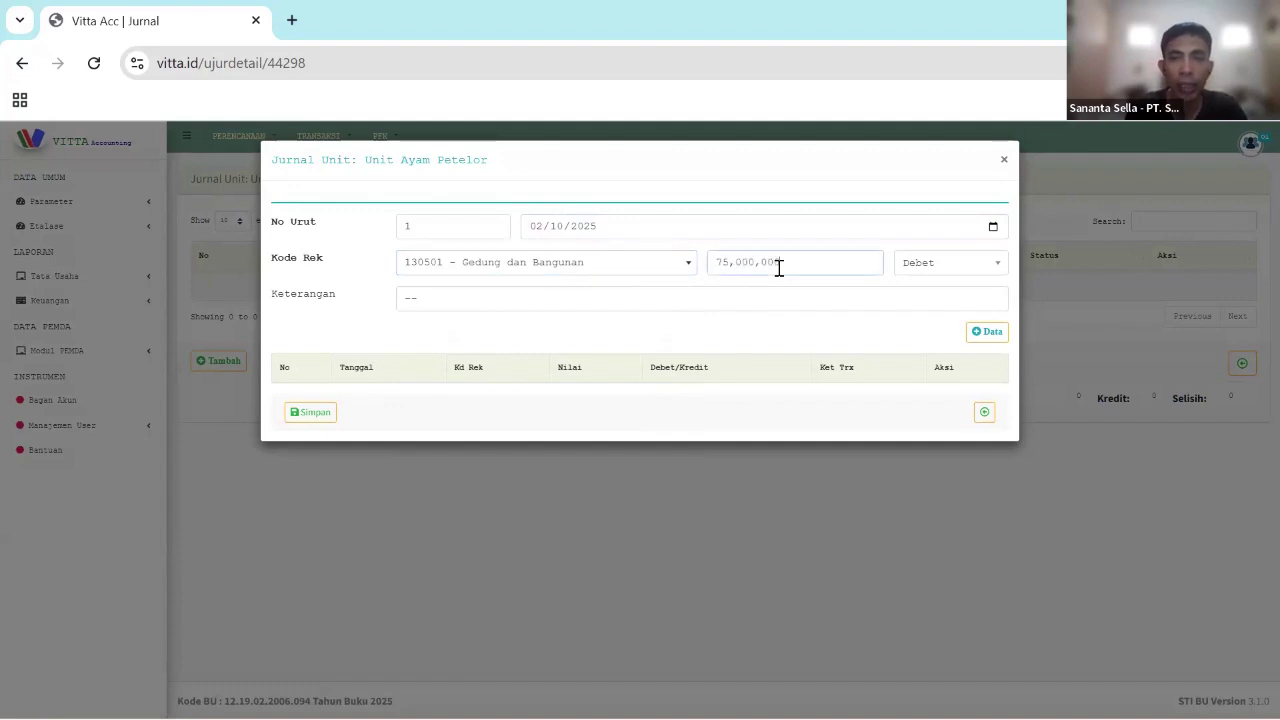
click(680, 300)
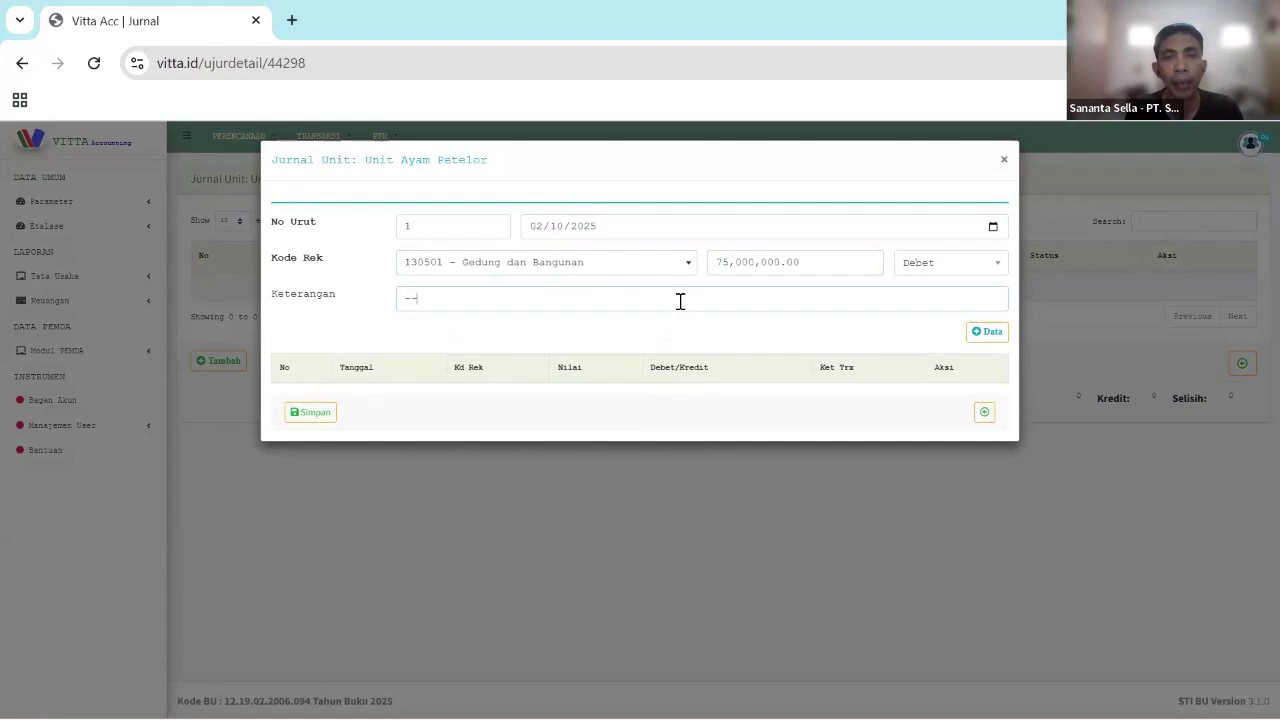
double_click(398, 304)
text(Pem)
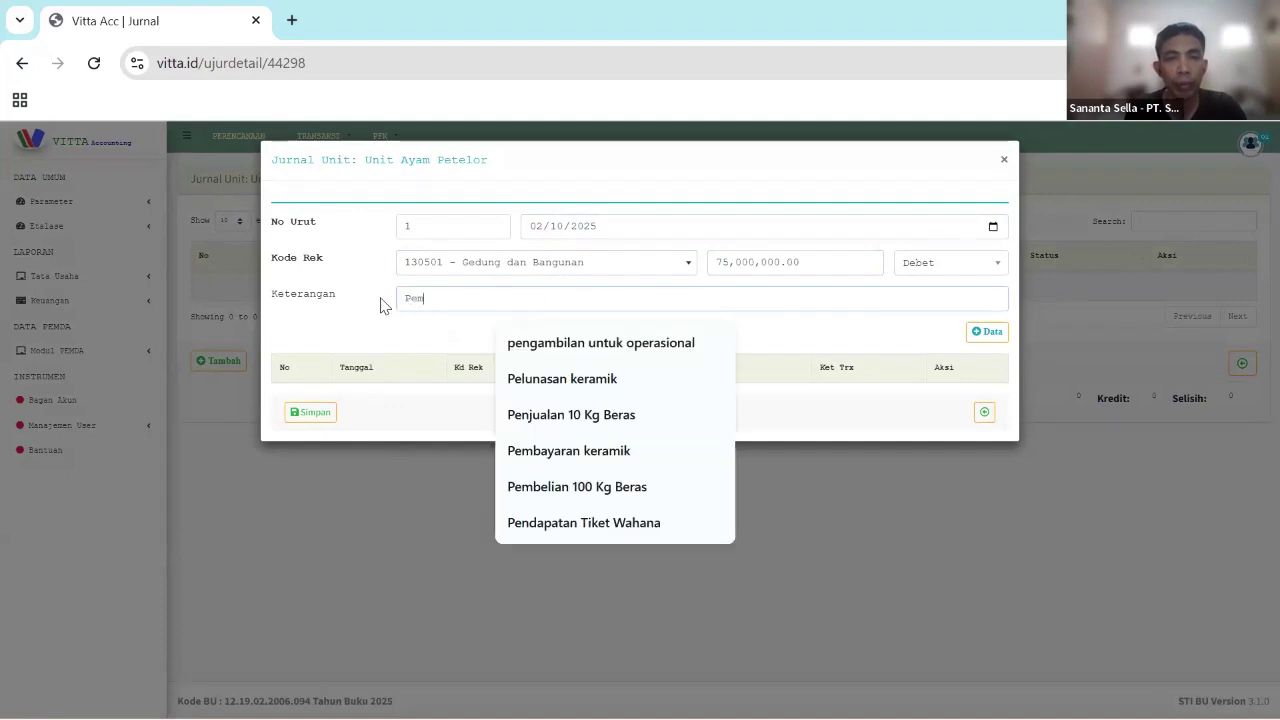
text(buaa)
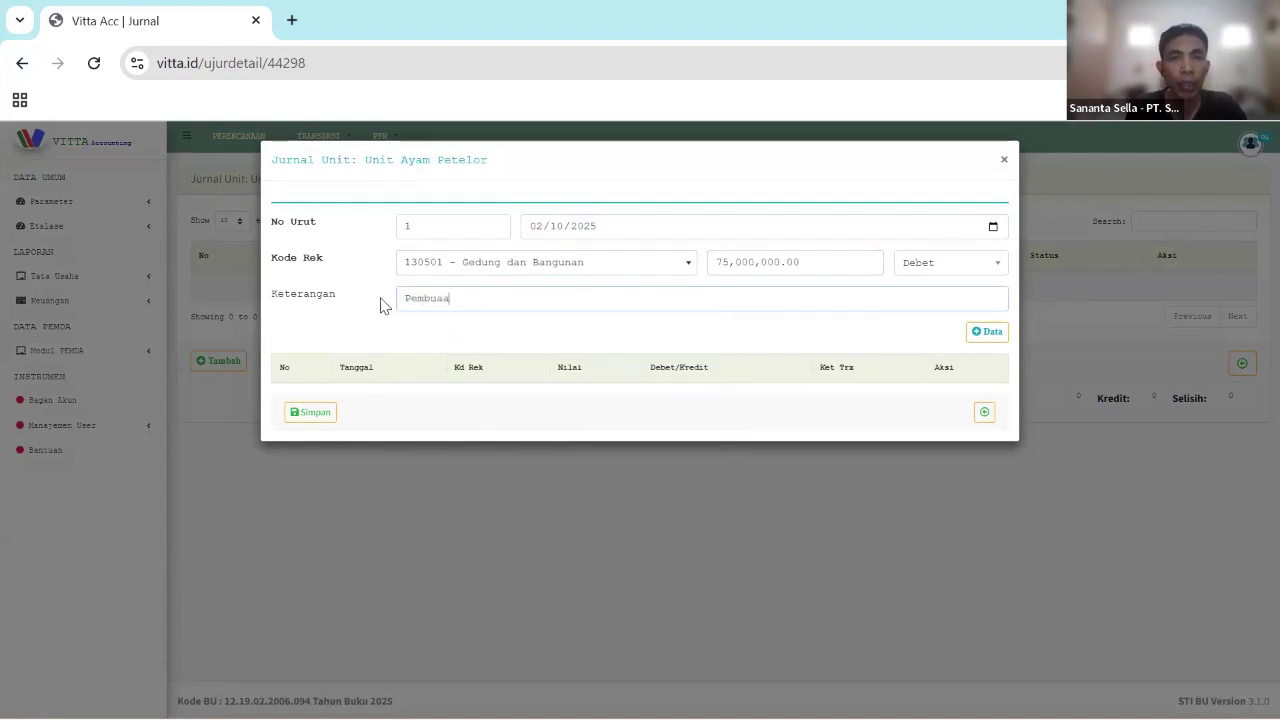
key(BackSpace)
text(tan Kandang Ayam Petelor)
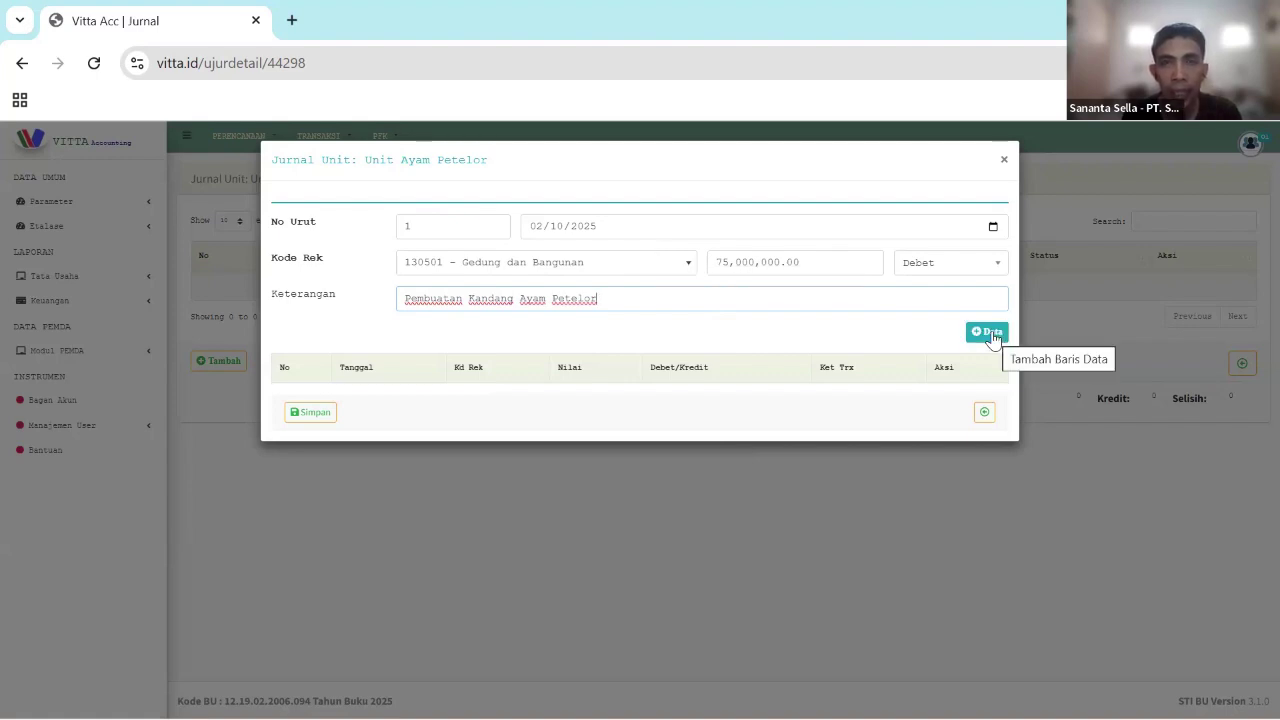
click(1005, 160)
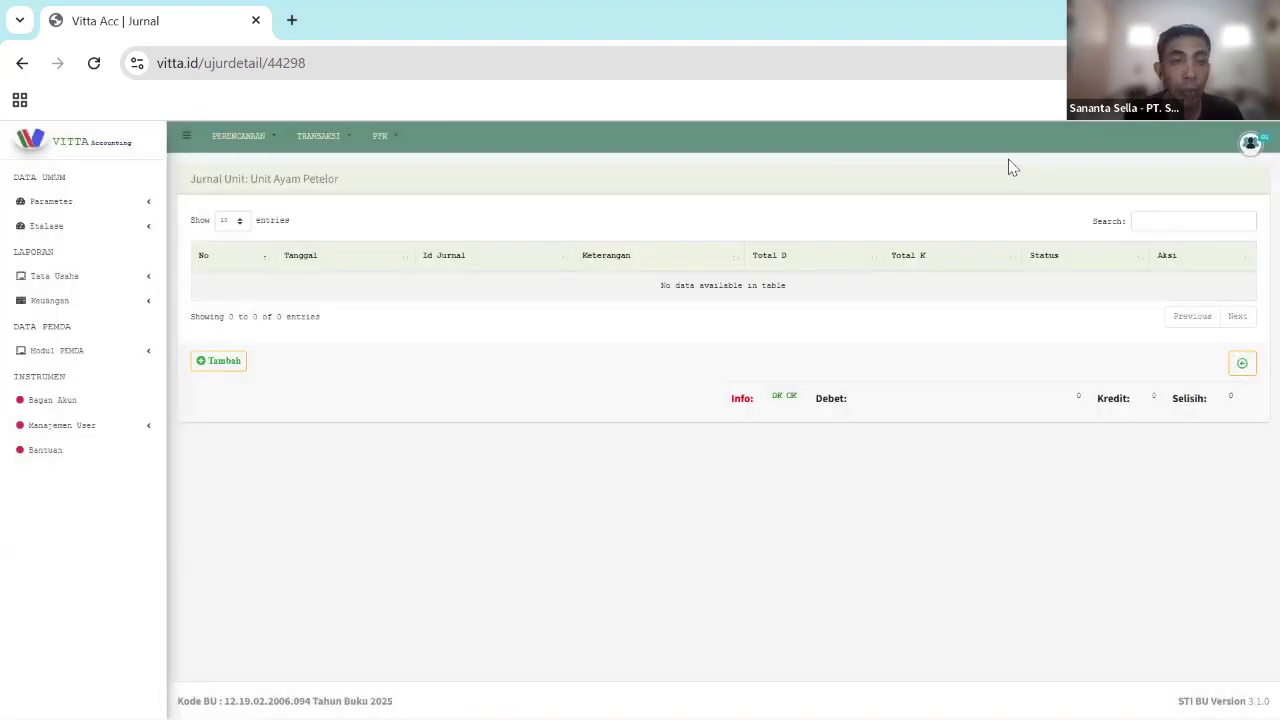
- Return to the Jurnal Unit list and open Unit Ayam Petelor's Jurnal Umum from page 2
click(342, 140)
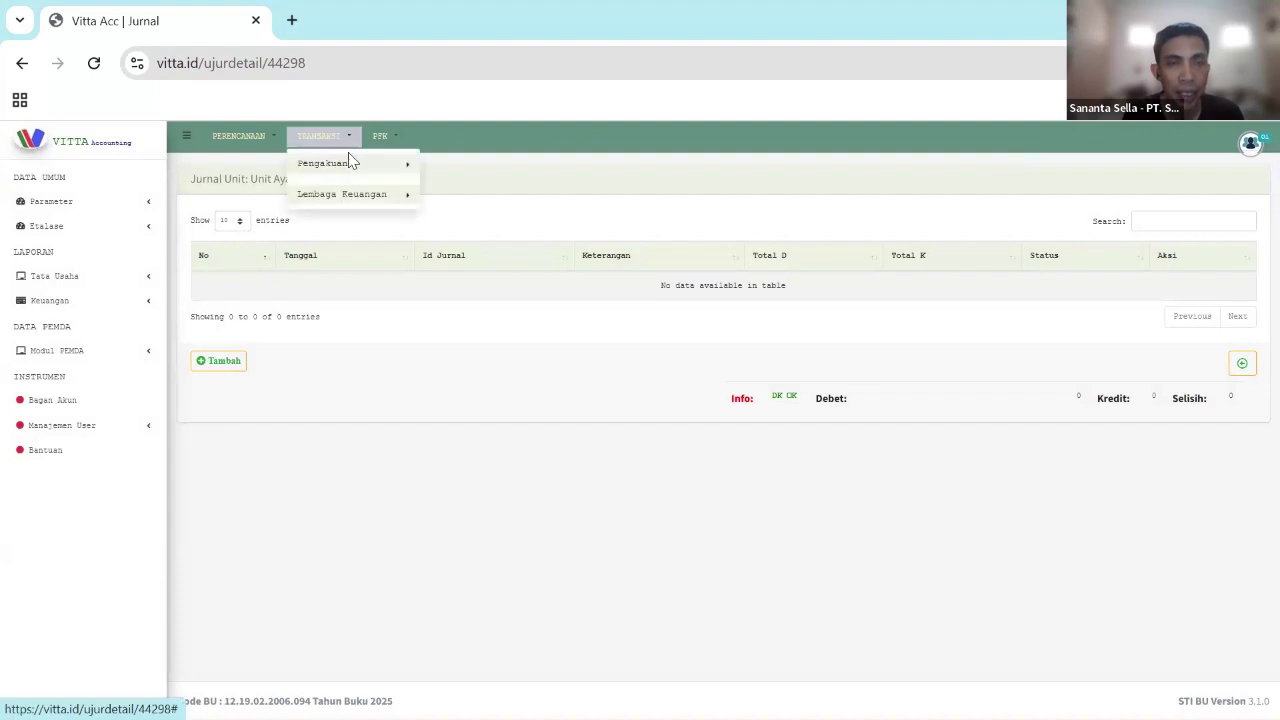
mouse_move(351, 163)
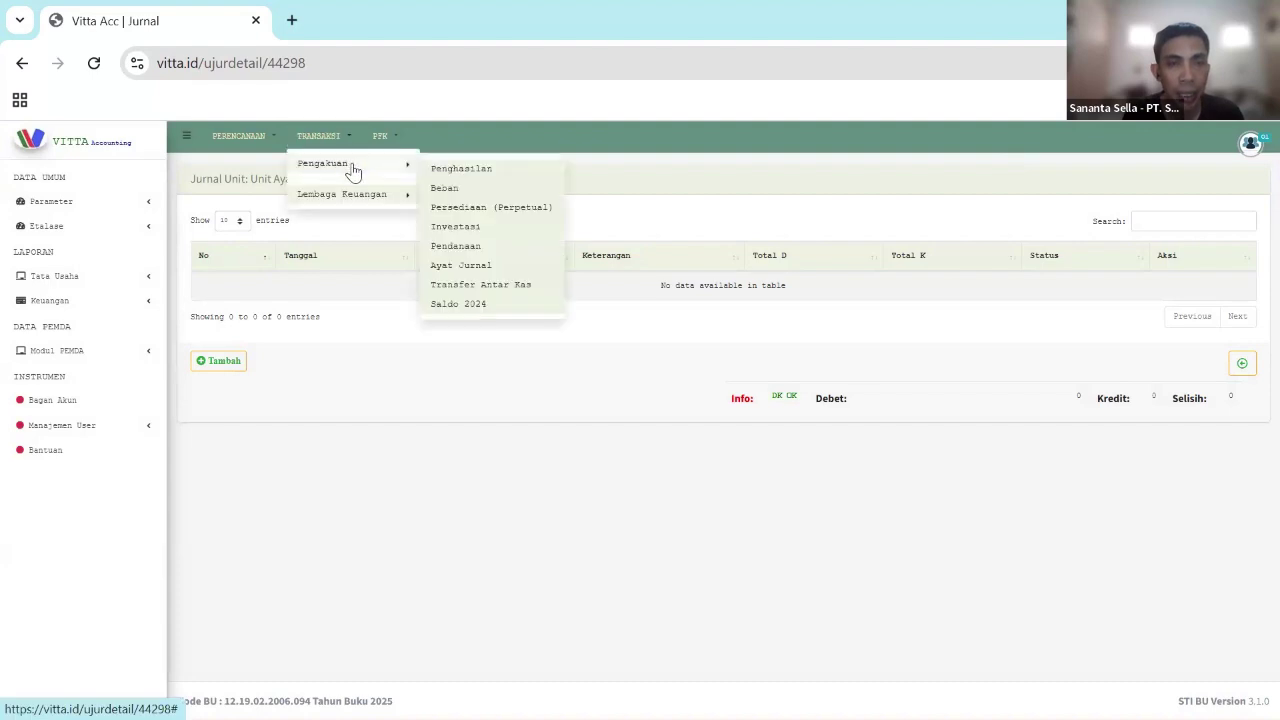
click(530, 264)
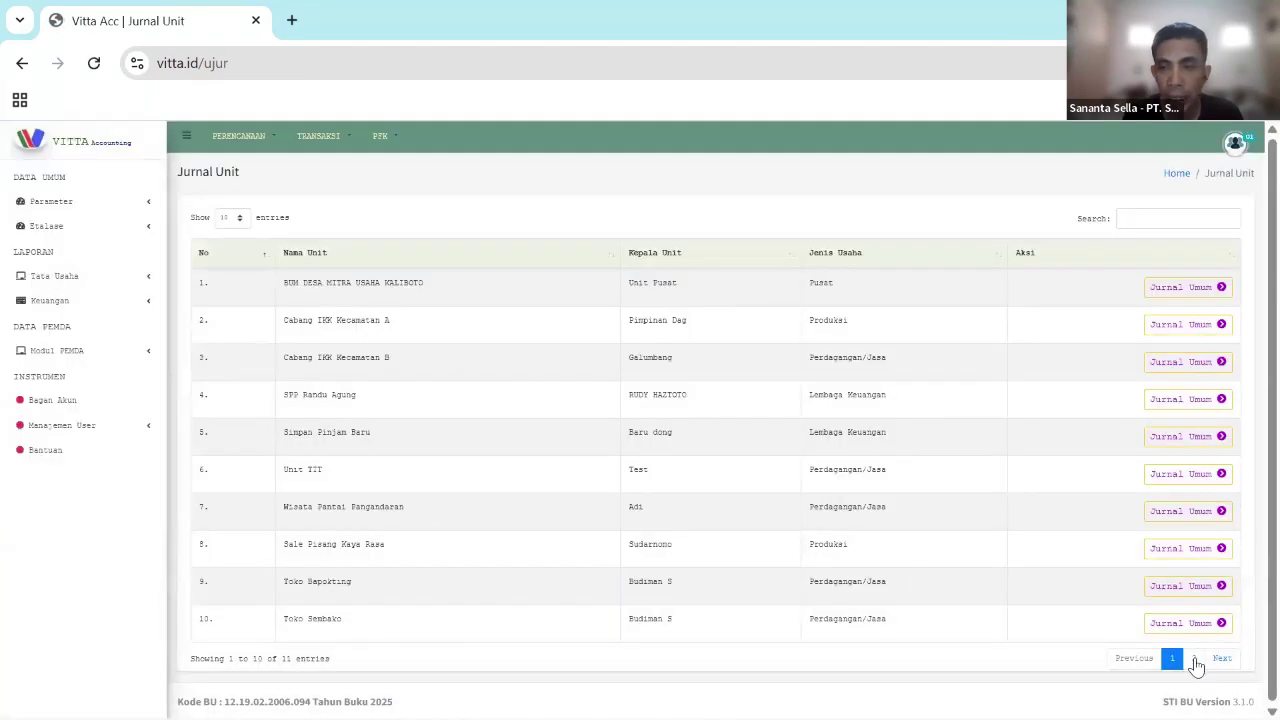
click(1195, 659)
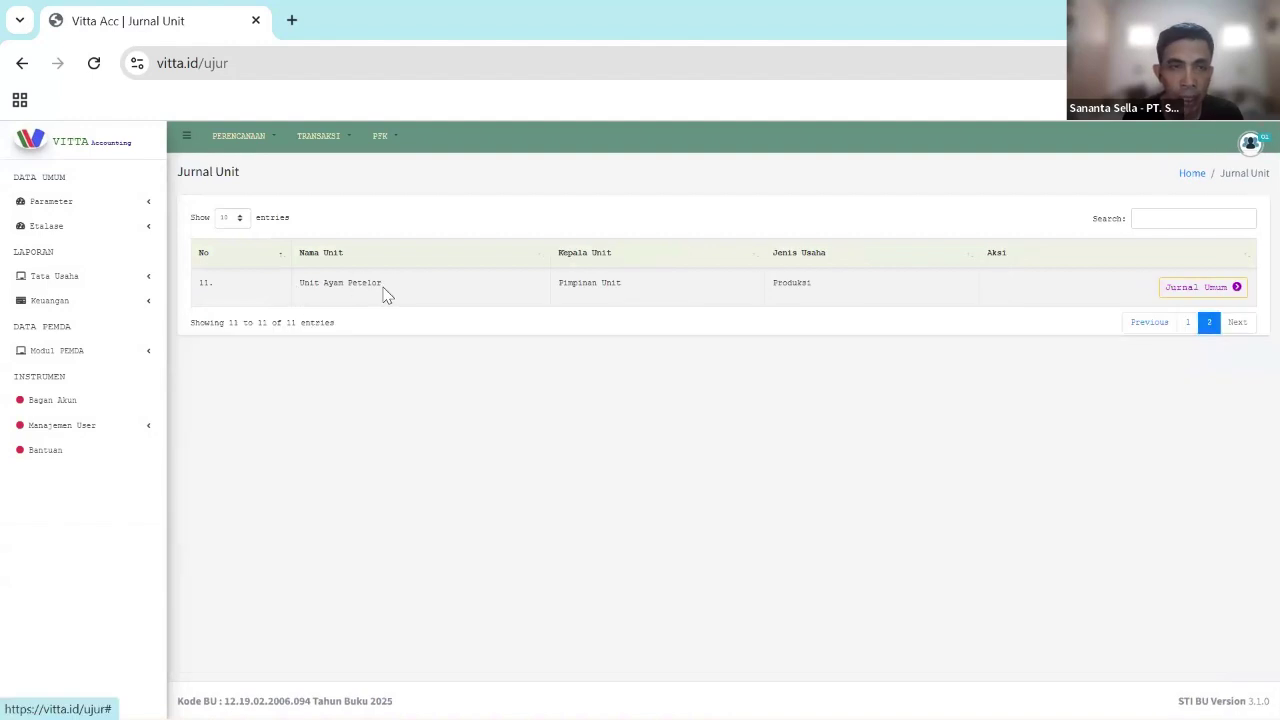
drag(298, 284, 387, 293)
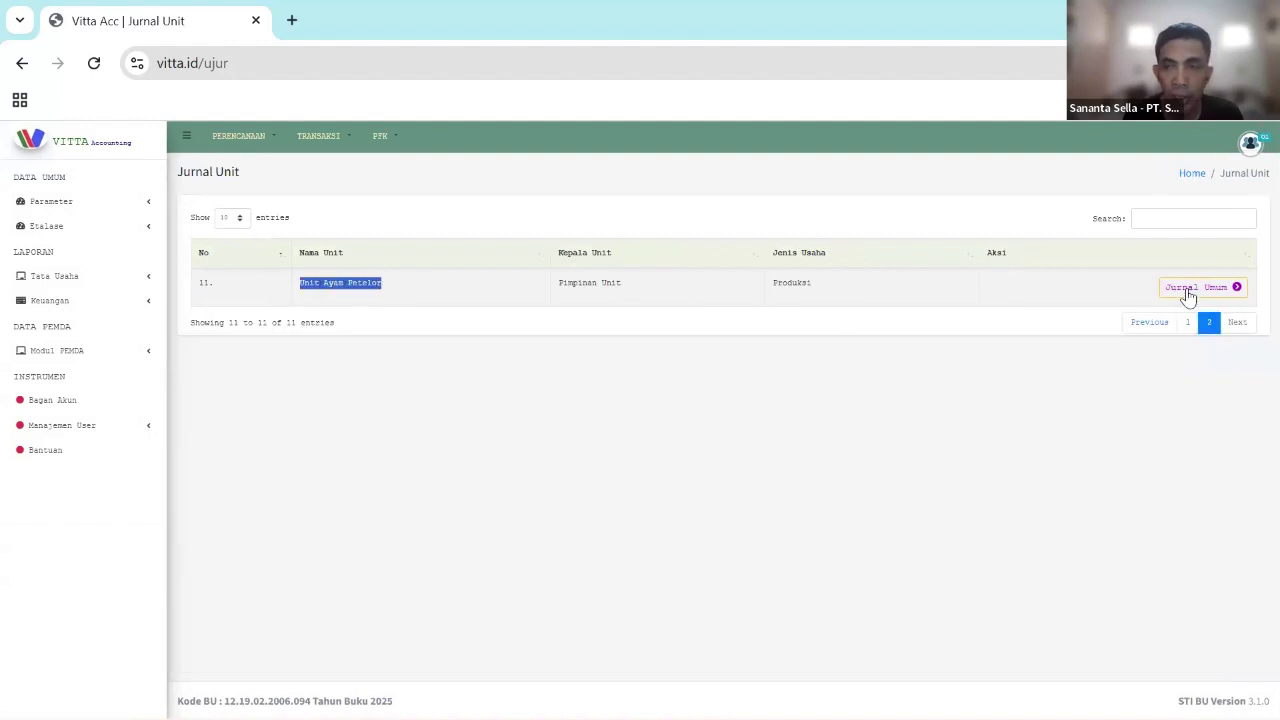
click(1190, 290)
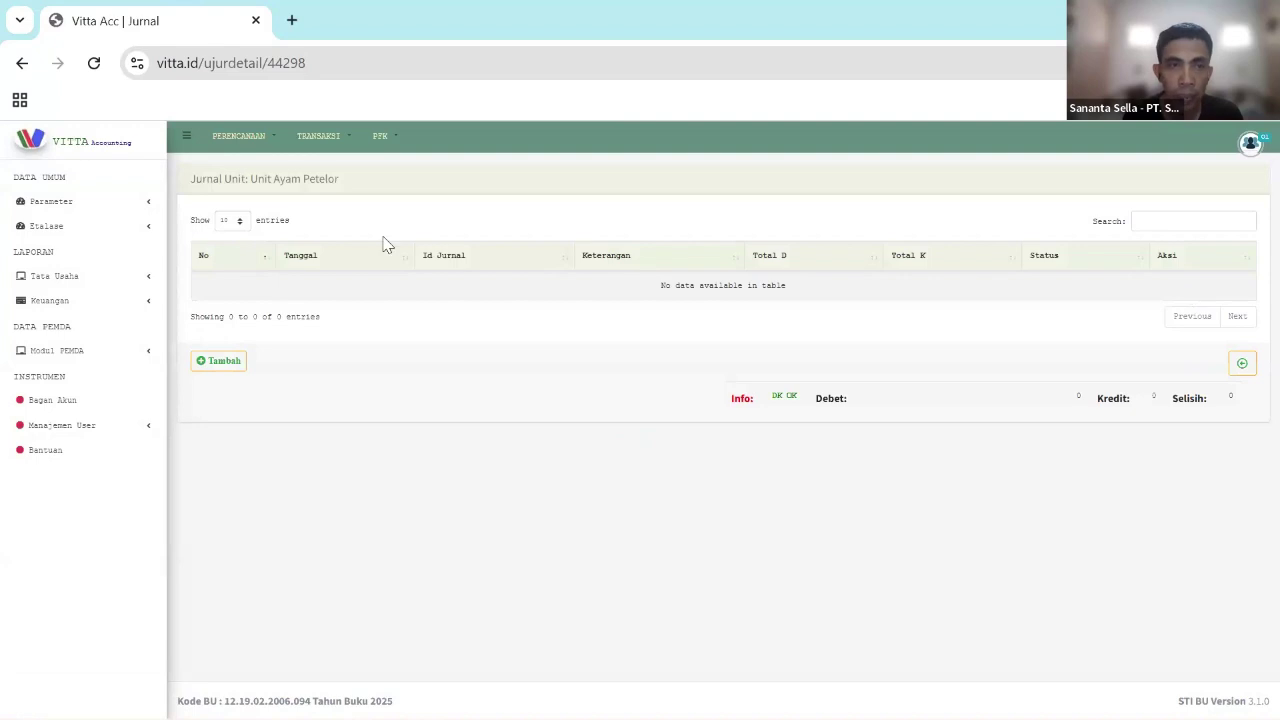
- Start a new entry dated 2025-10-02 and choose account 130501 Gedung dan Bangunan
click(232, 363)
click(536, 228)
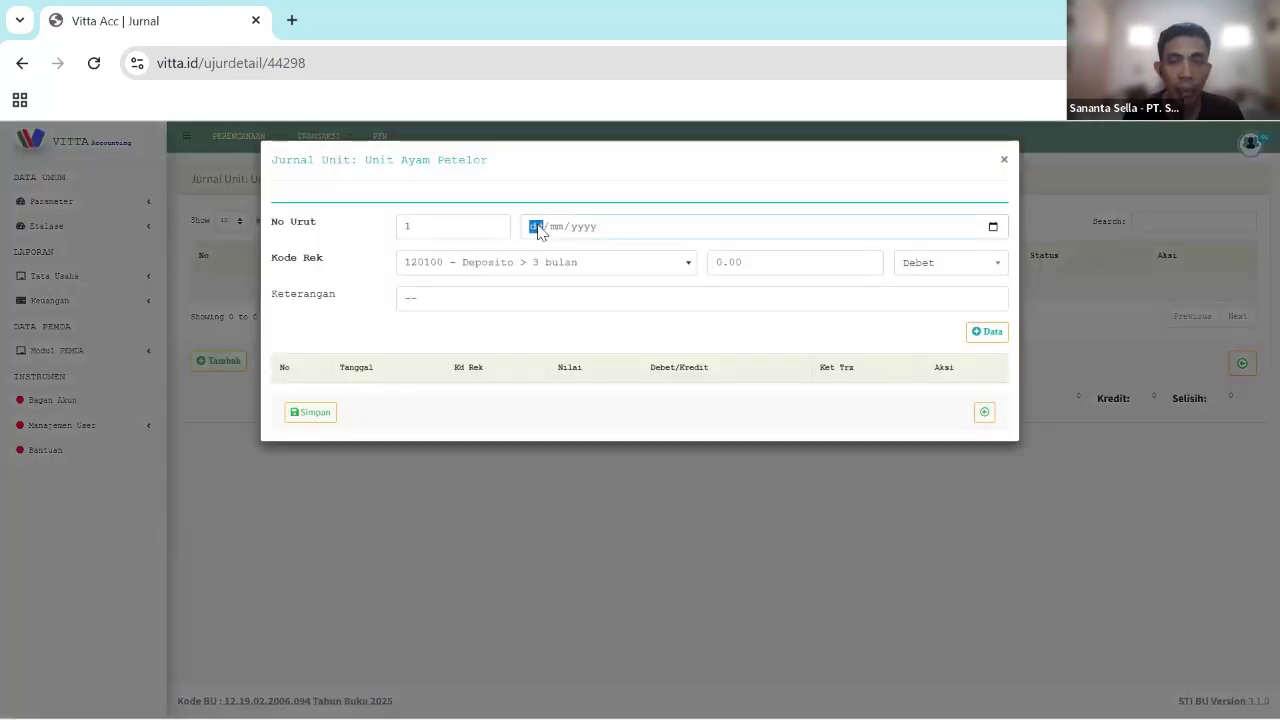
text(0110)
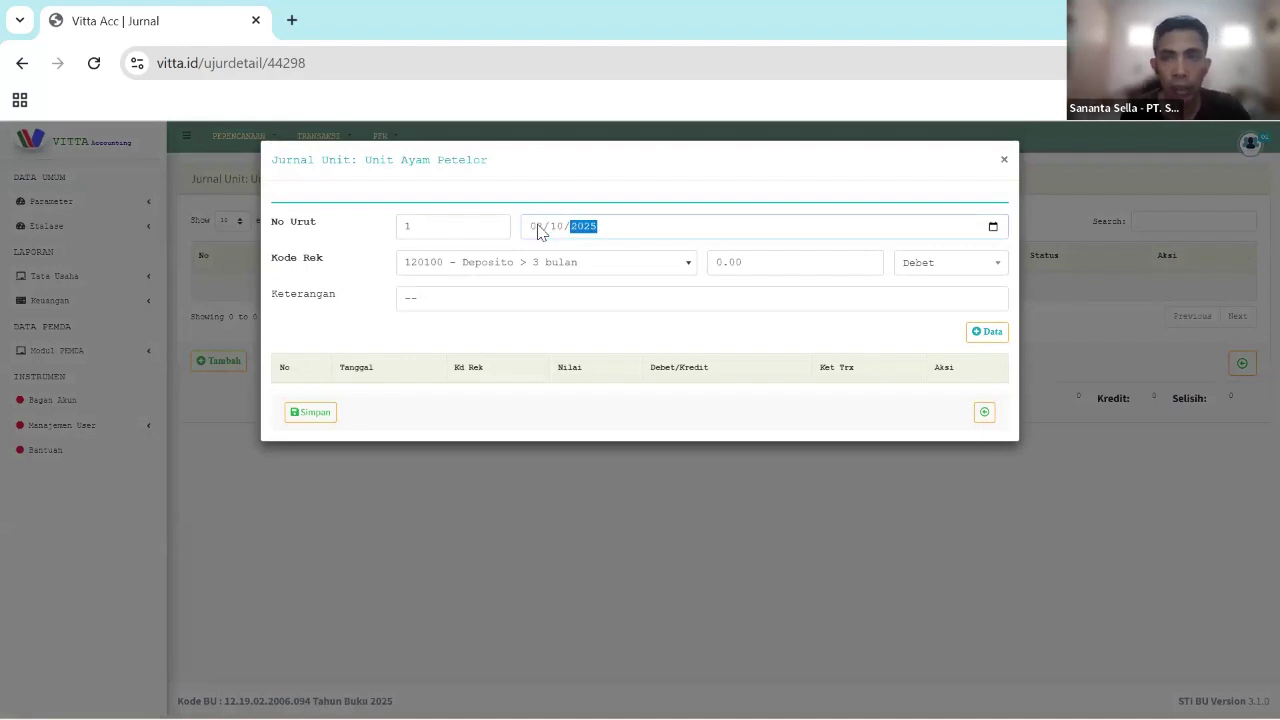
click(577, 268)
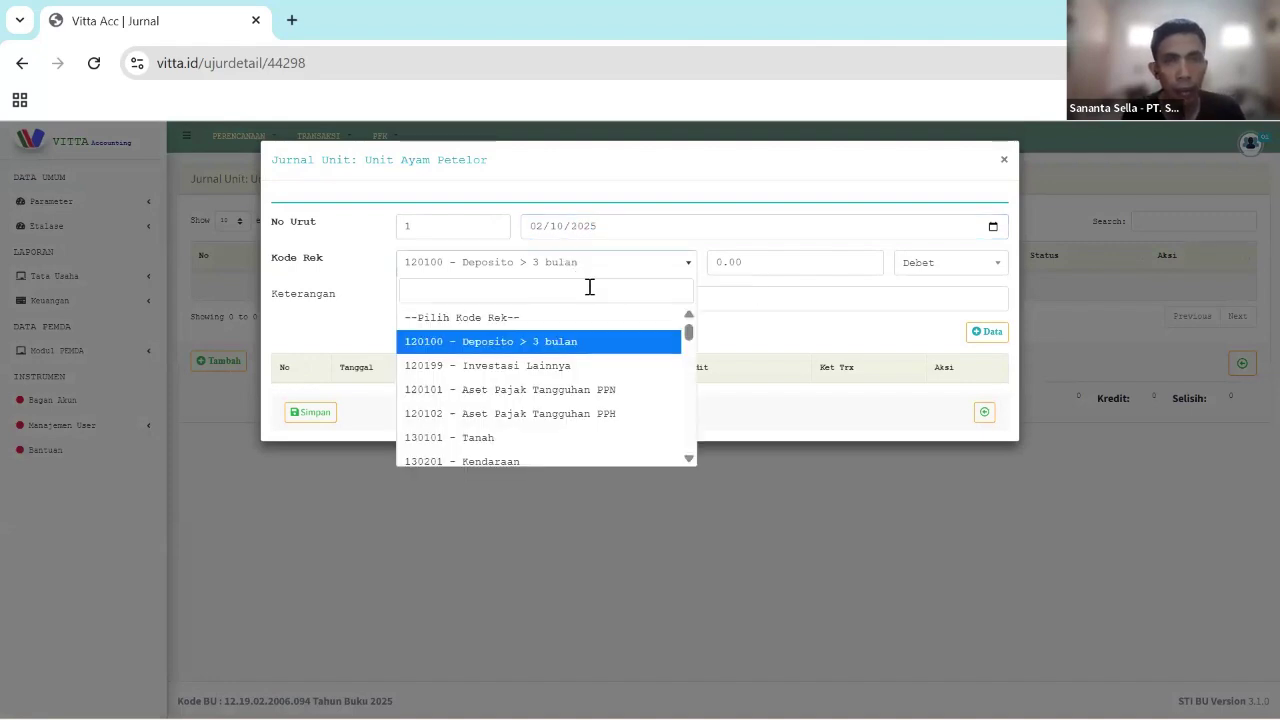
text(ge)
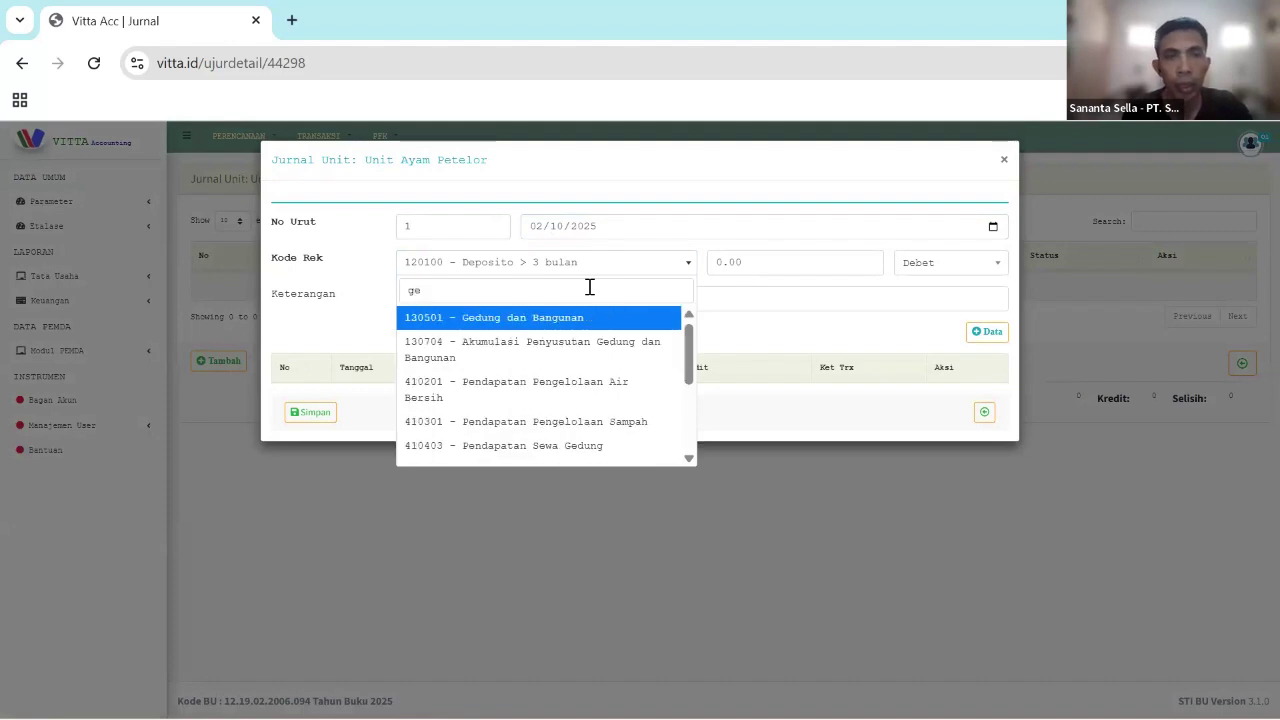
text(dung)
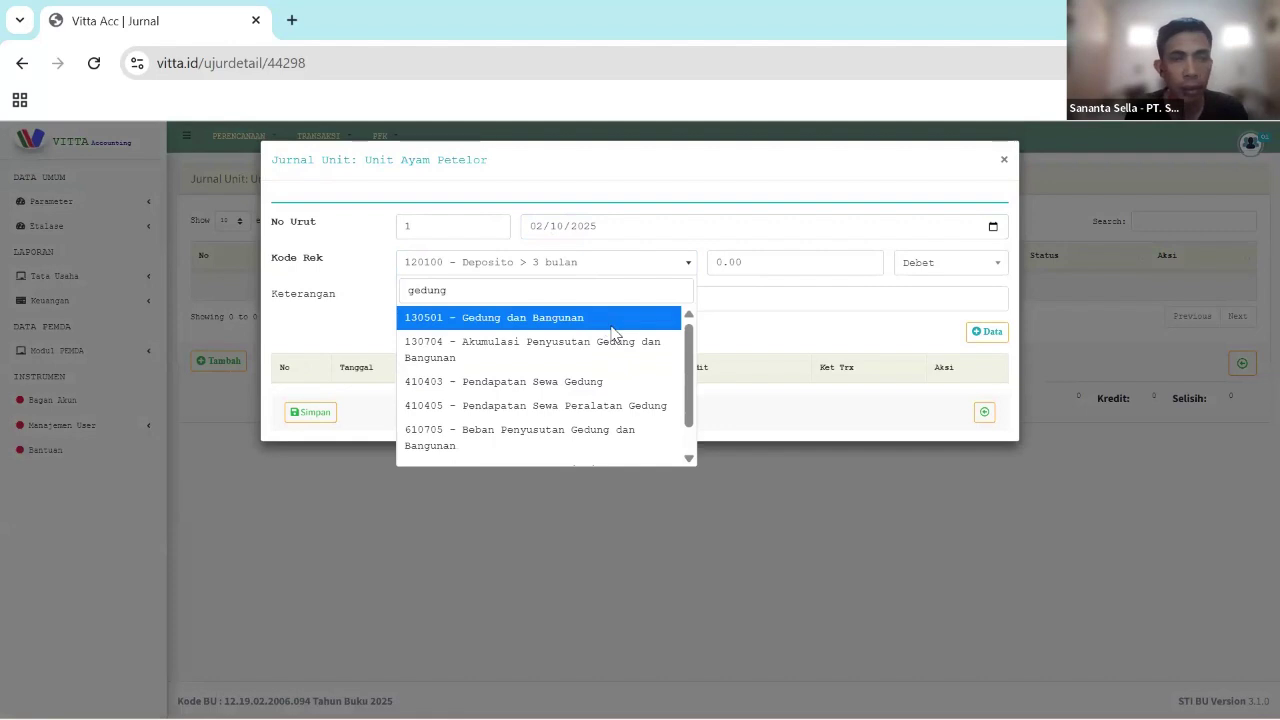
click(613, 330)
- Add a 75,000,000 debit line described 'Pembuatan Kandang Ayam Petelor'
click(789, 273)
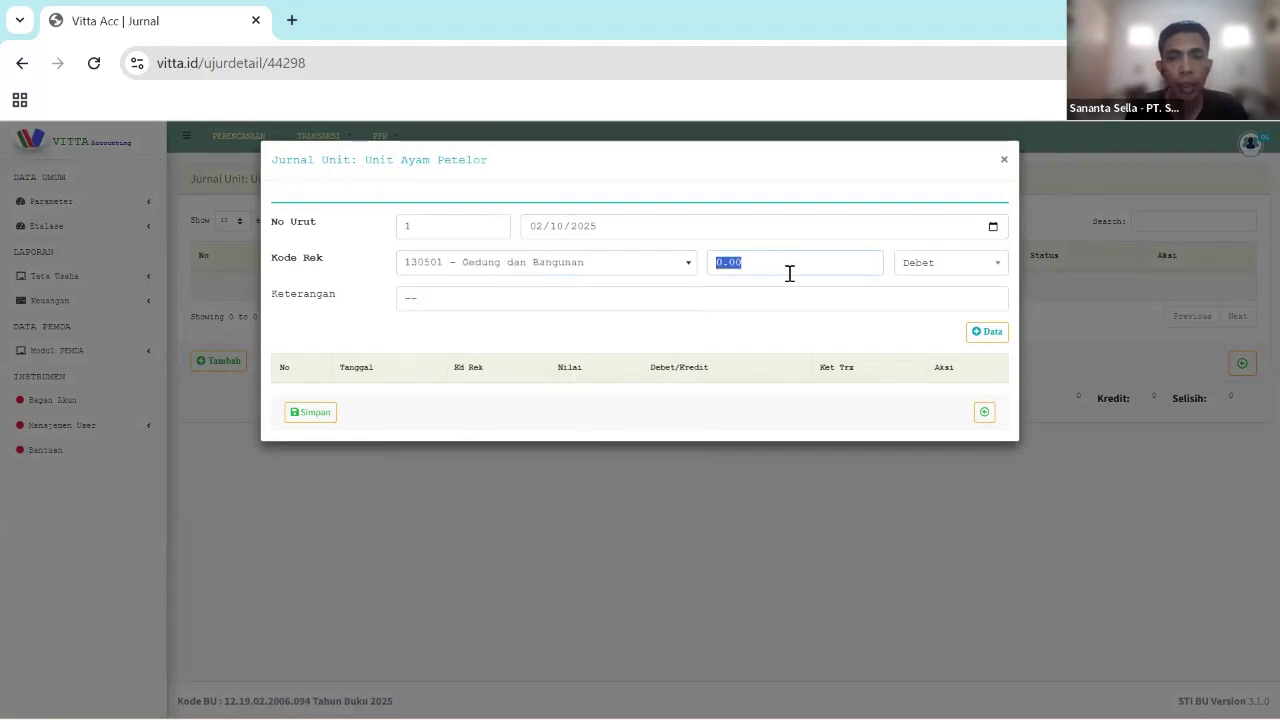
text(75,000,000)
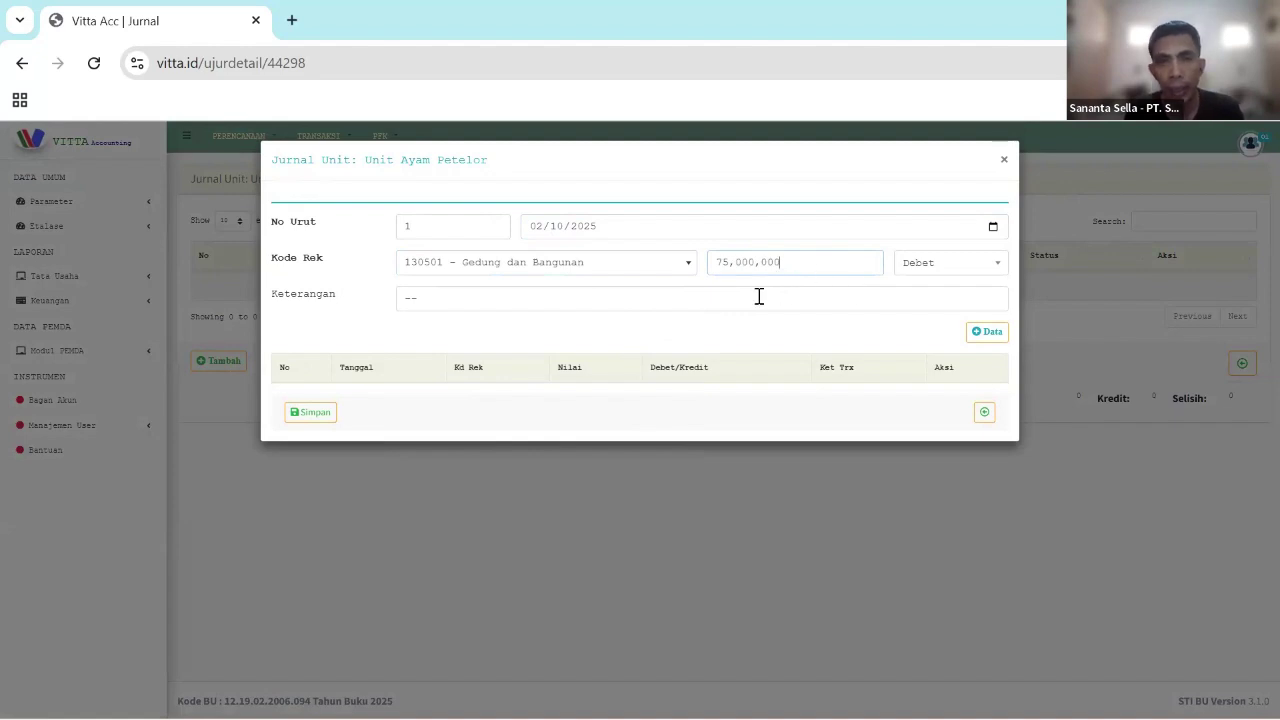
drag(497, 294, 378, 302)
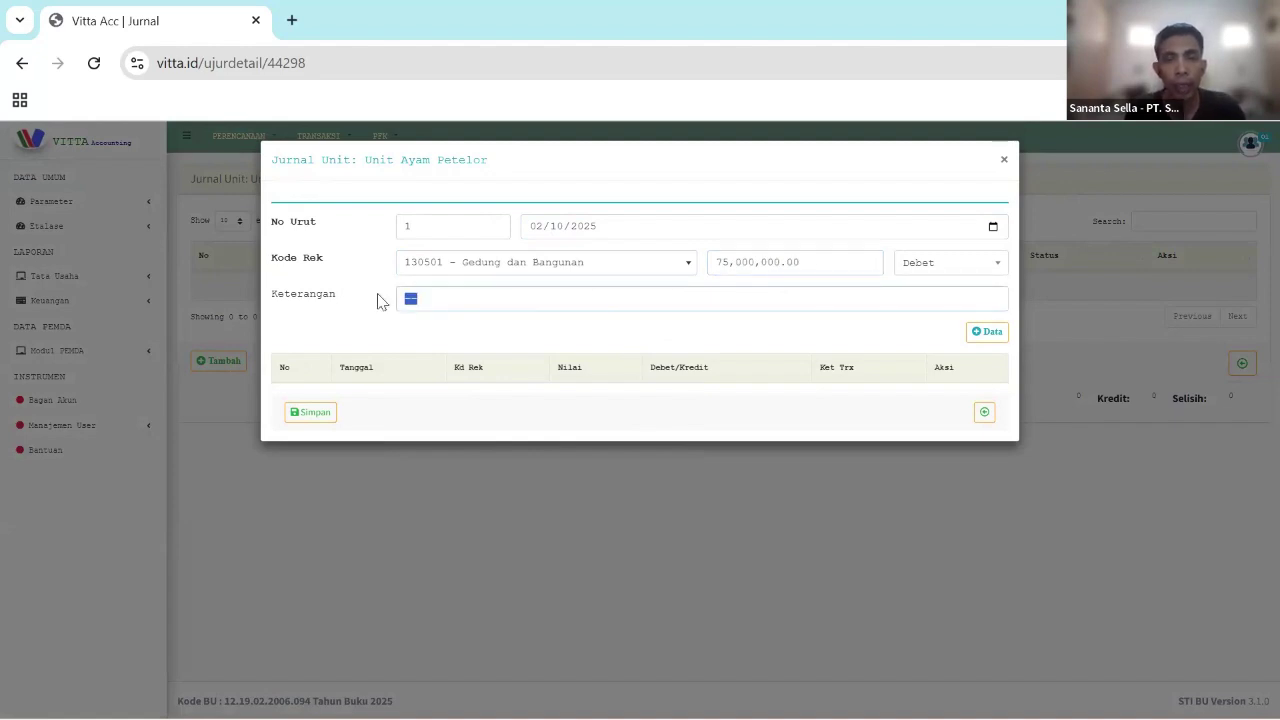
text(Pembuatan Kandang Aya)
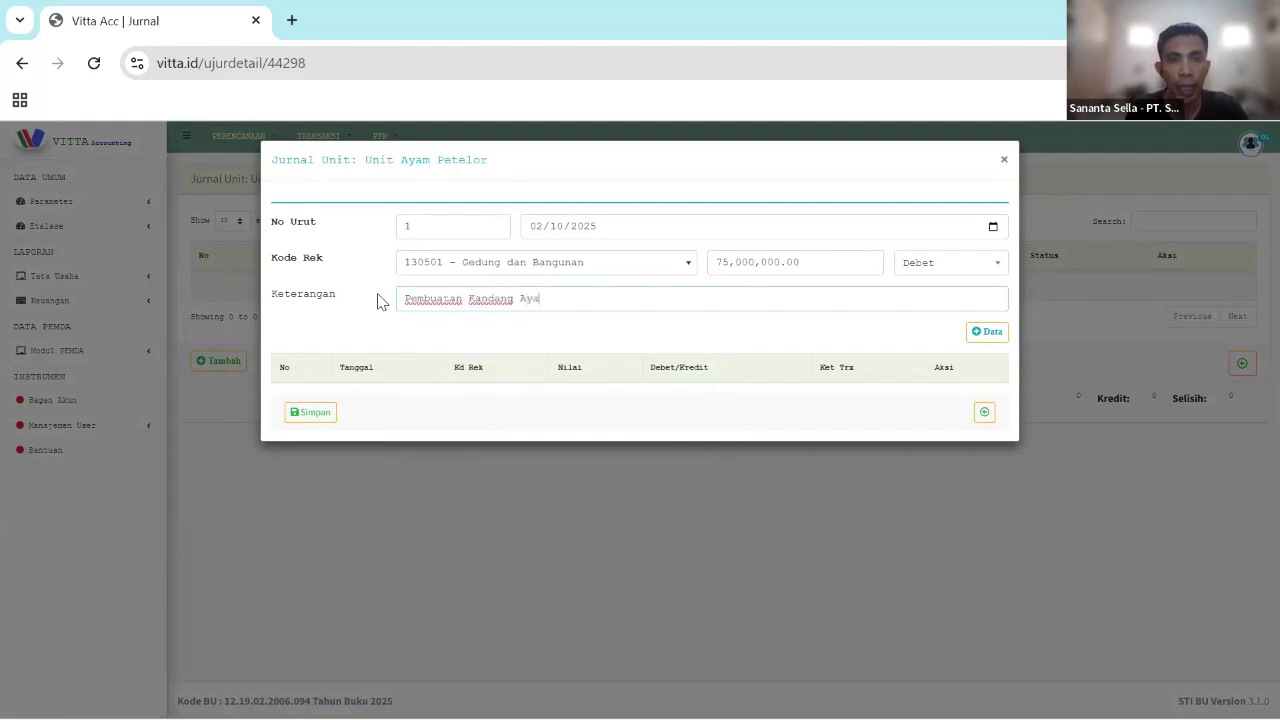
text(m Petelor)
click(995, 341)
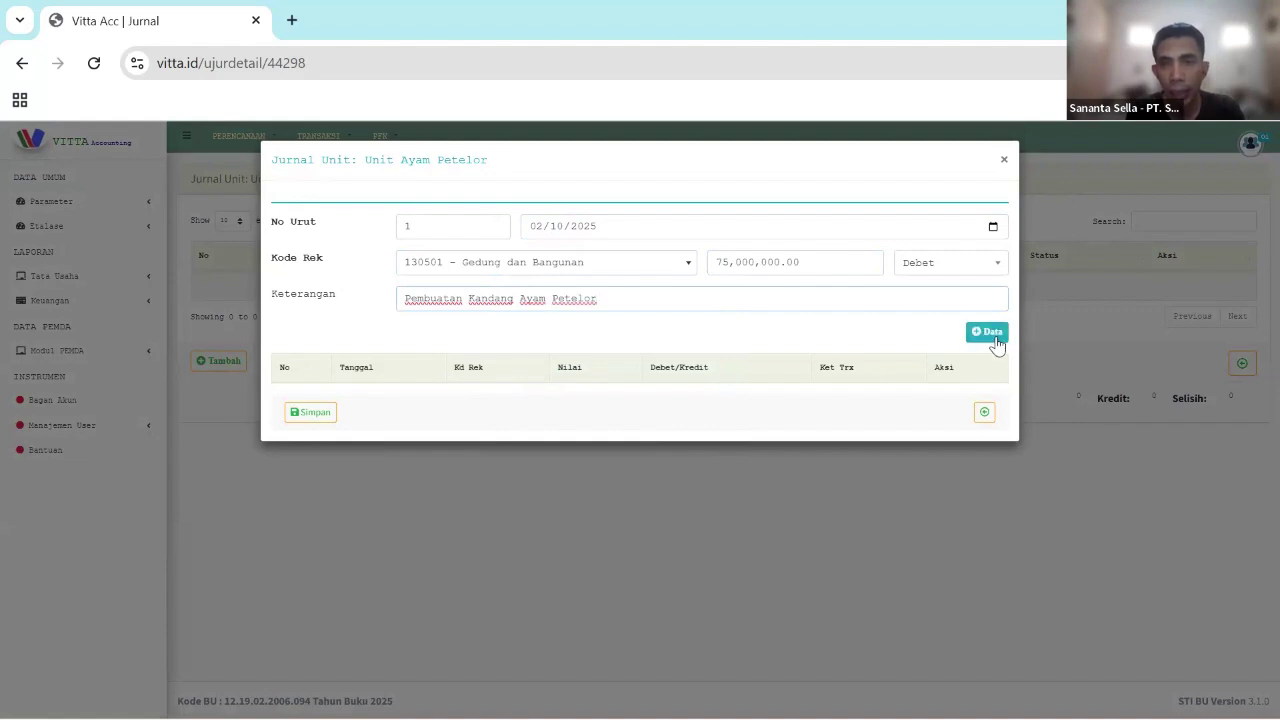
click(995, 341)
drag(420, 398, 400, 400)
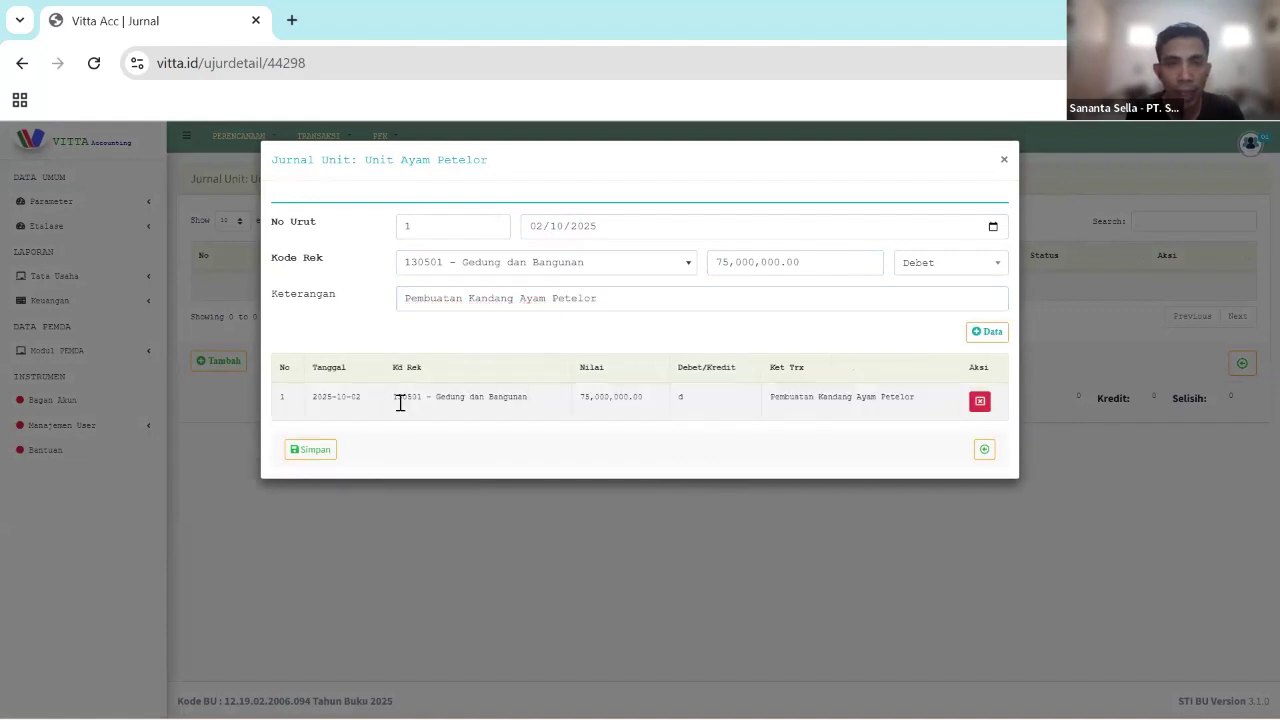
drag(487, 416, 918, 418)
click(814, 443)
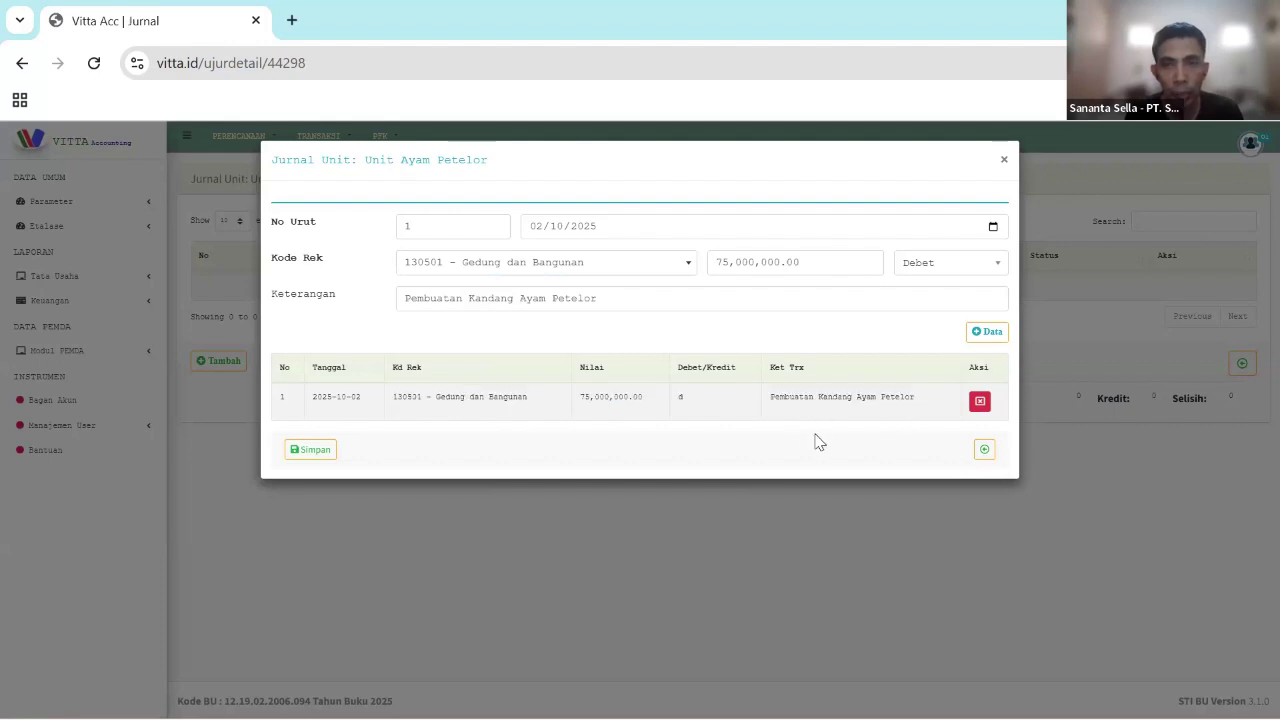
click(544, 268)
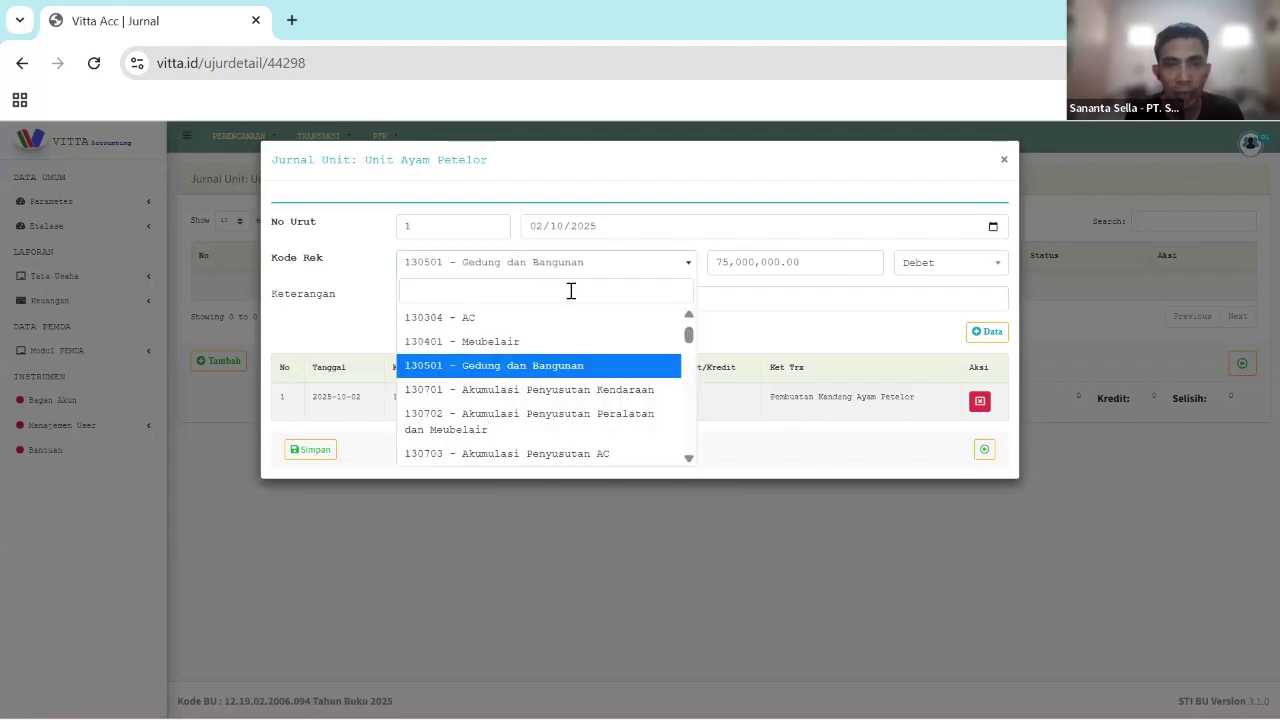
- Choose 110119 Kas Tunai Unit Produksi/Ketahanan Pangan for the second line
text(kas)
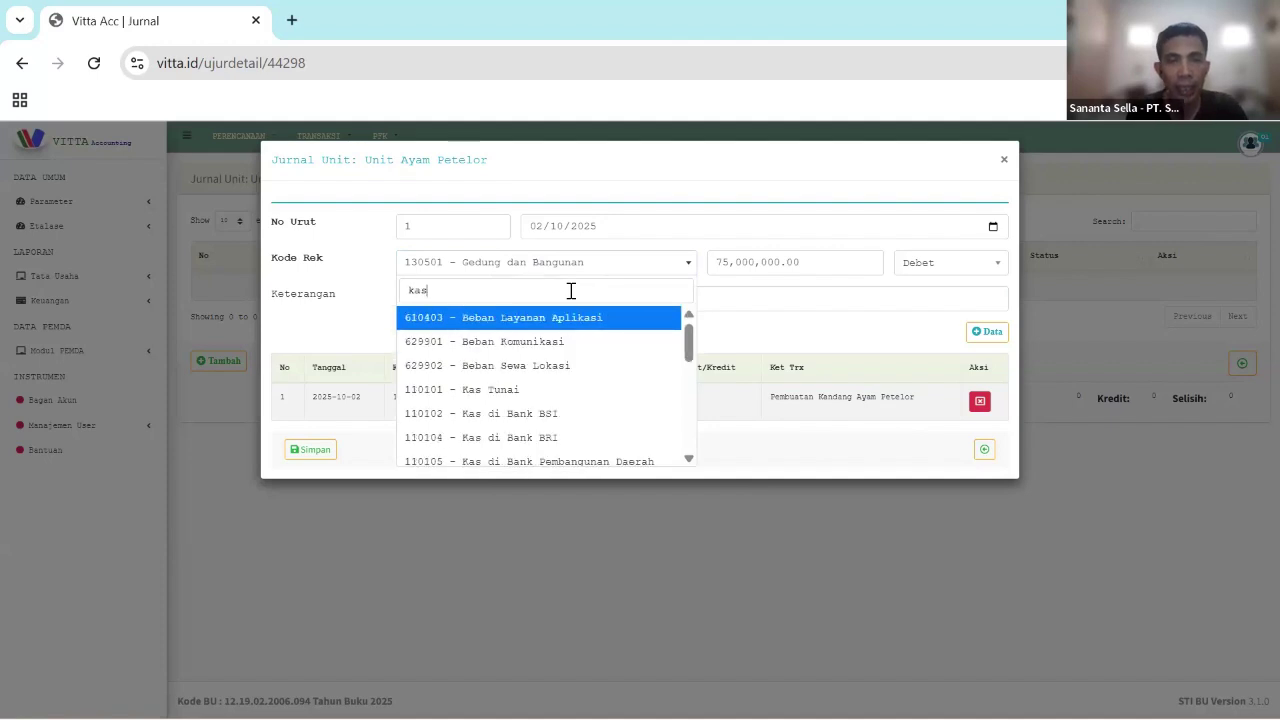
text( t)
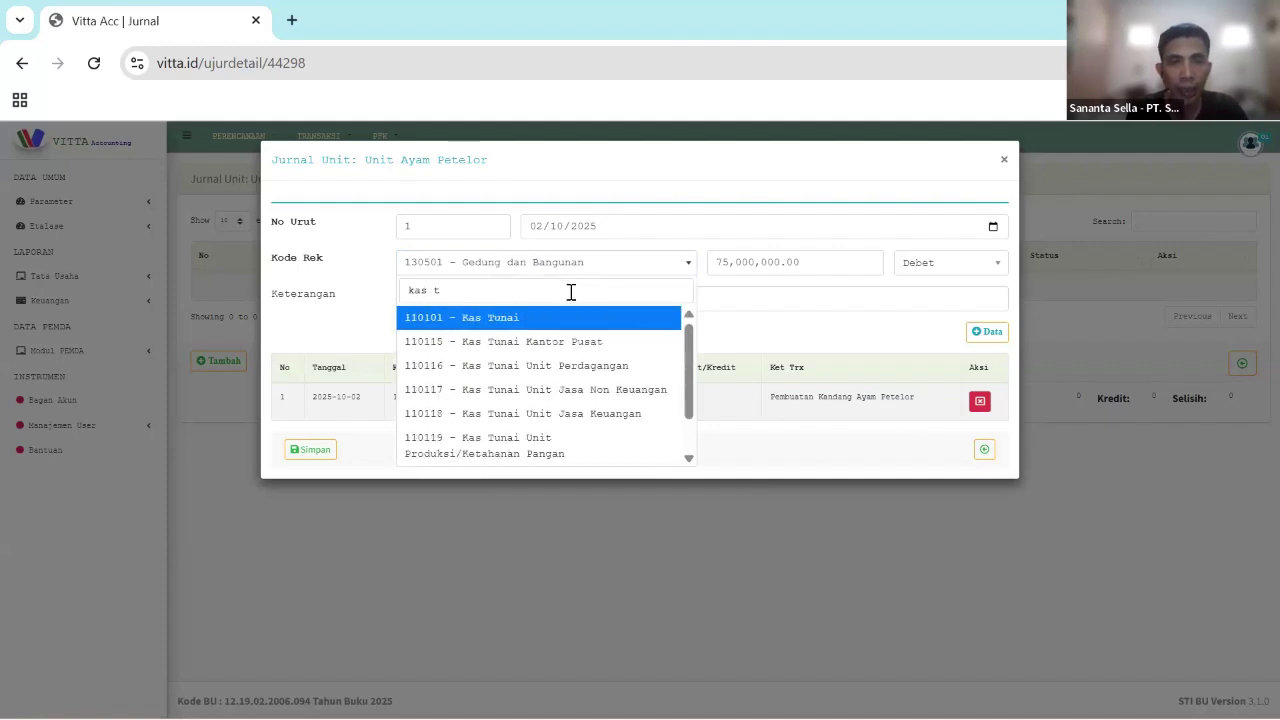
text(unai)
click(595, 449)
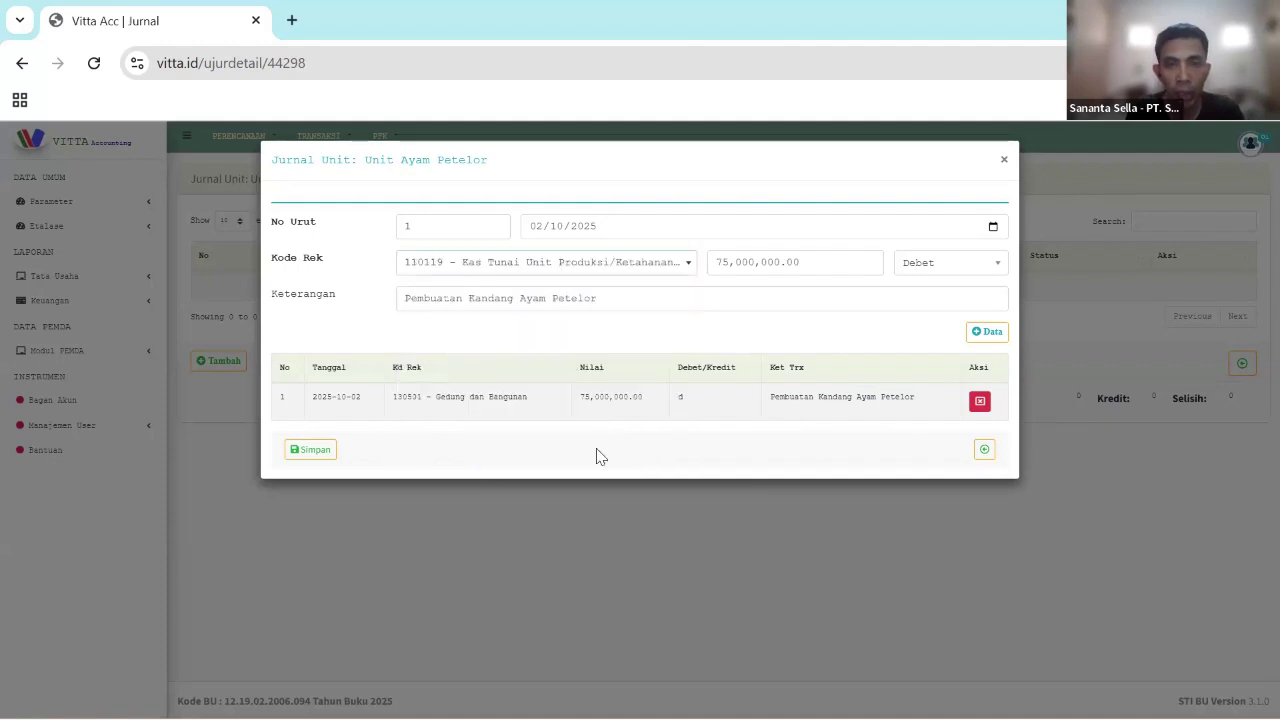
click(489, 267)
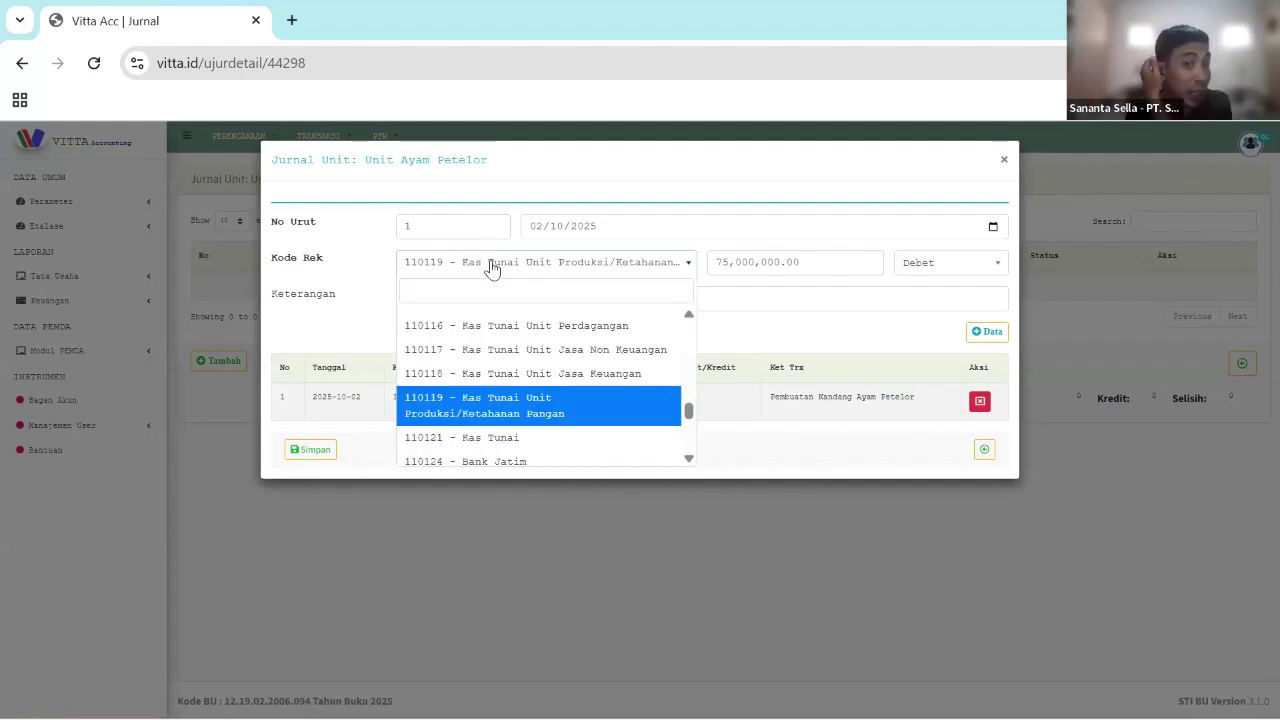
click(600, 268)
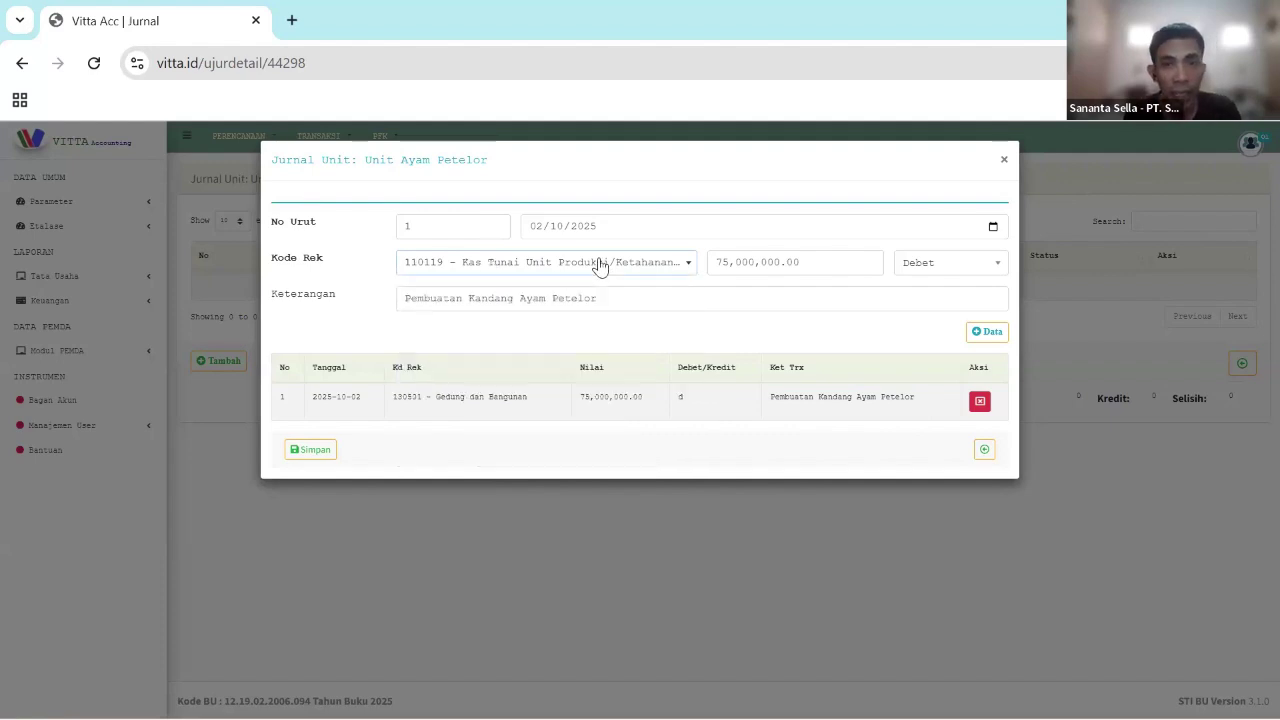
click(598, 265)
click(598, 265)
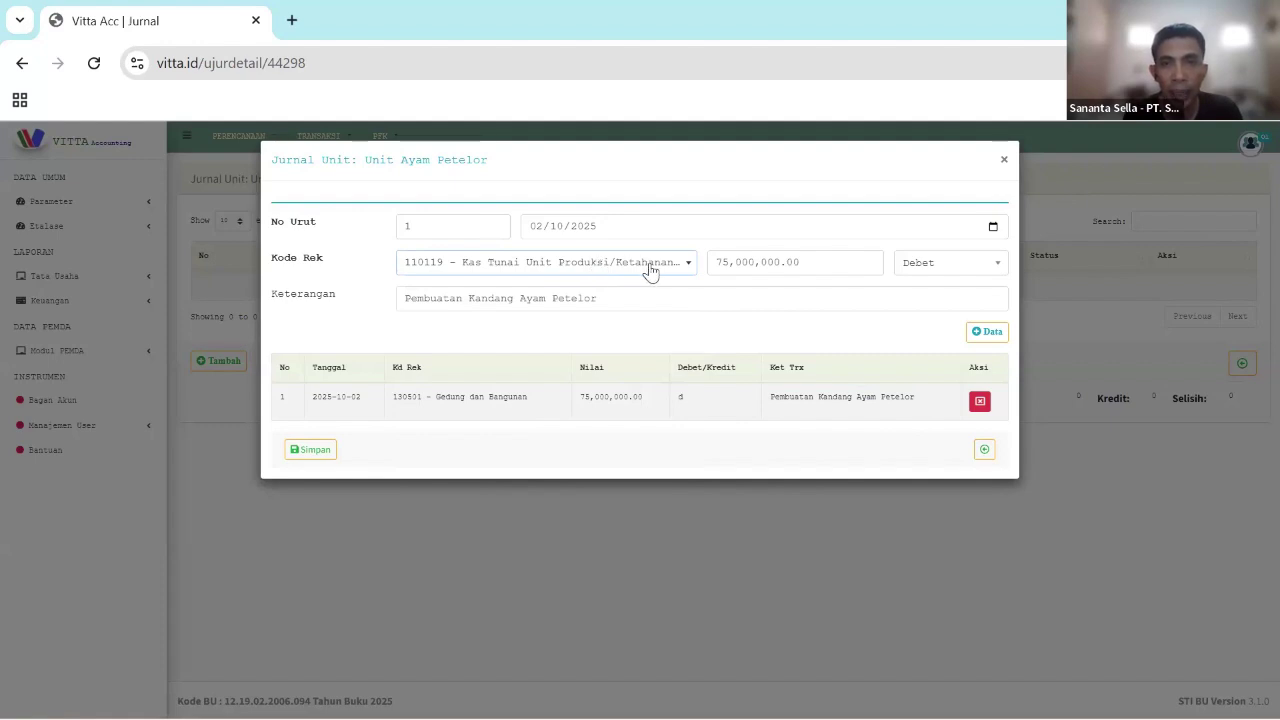
- Add the Kas Tunai line as a 75,000,000 credit, balancing the debit
click(944, 268)
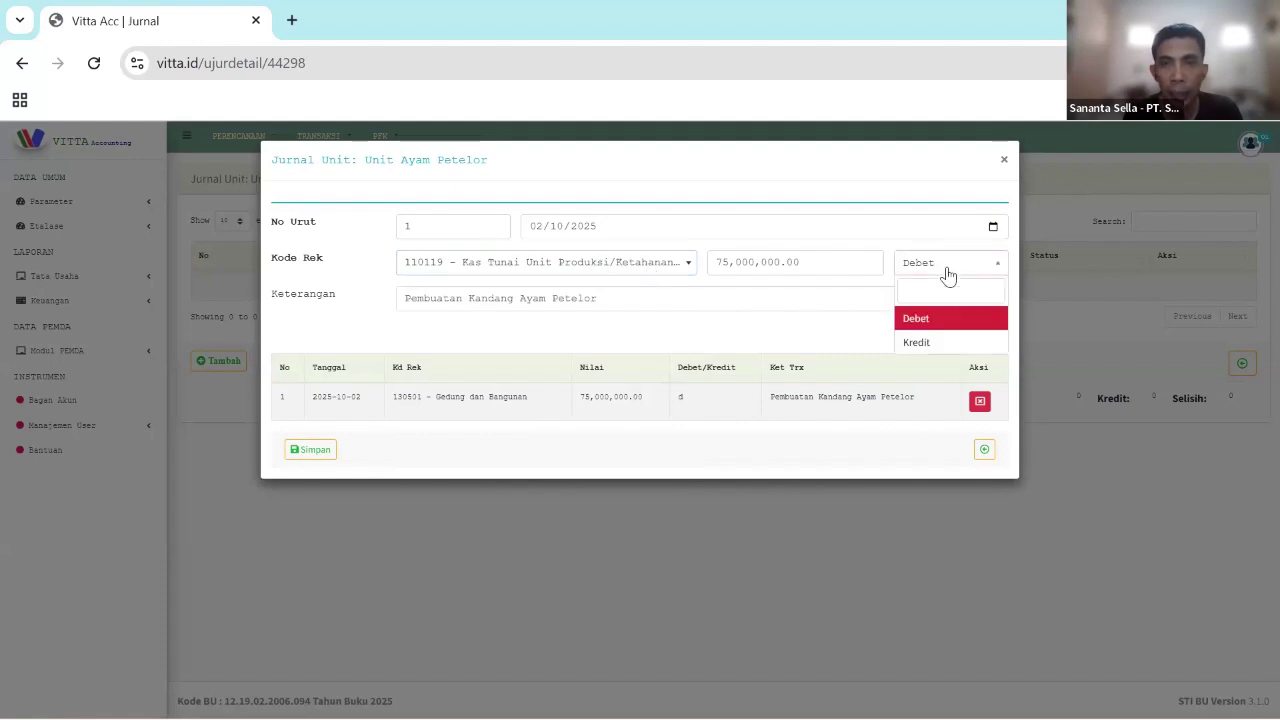
click(960, 345)
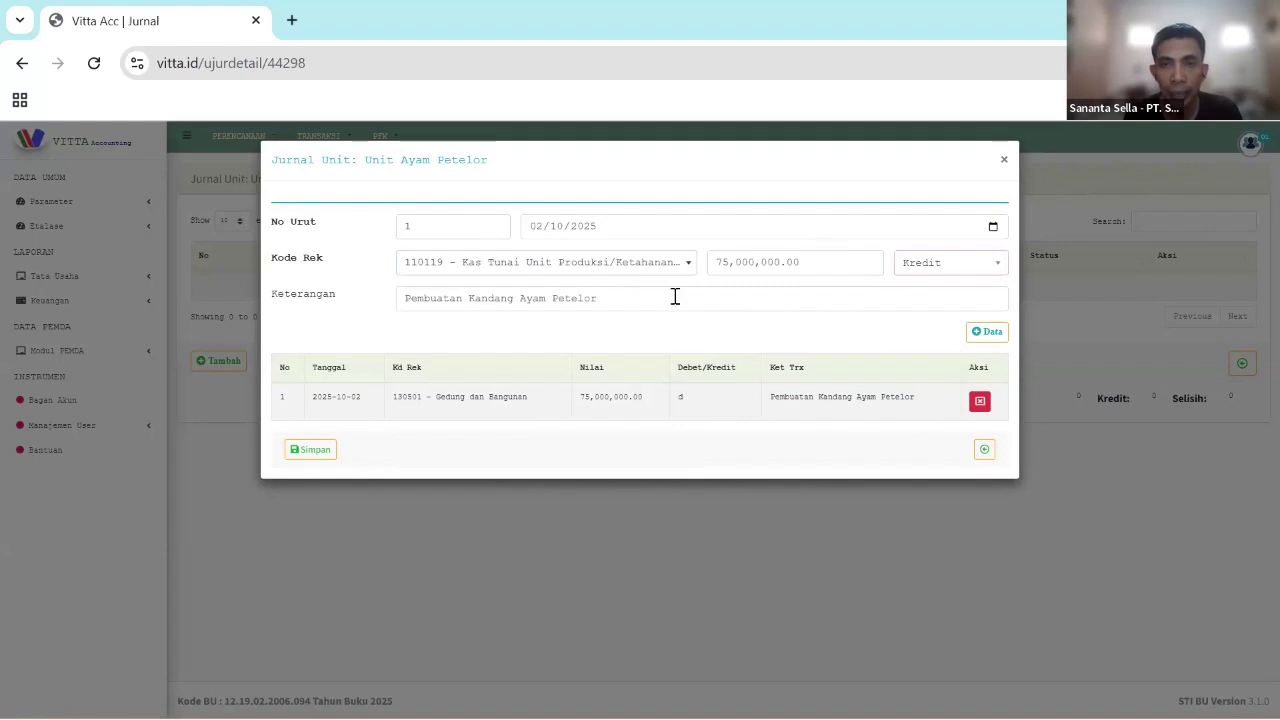
click(553, 273)
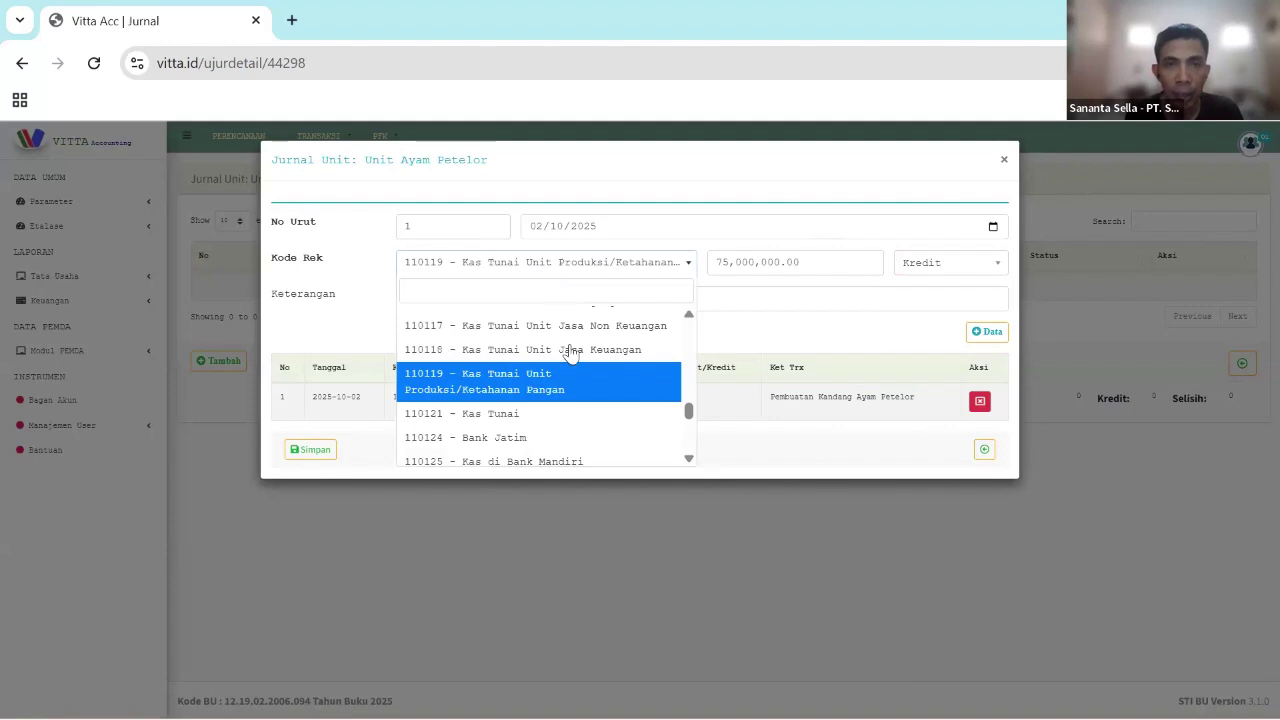
click(577, 400)
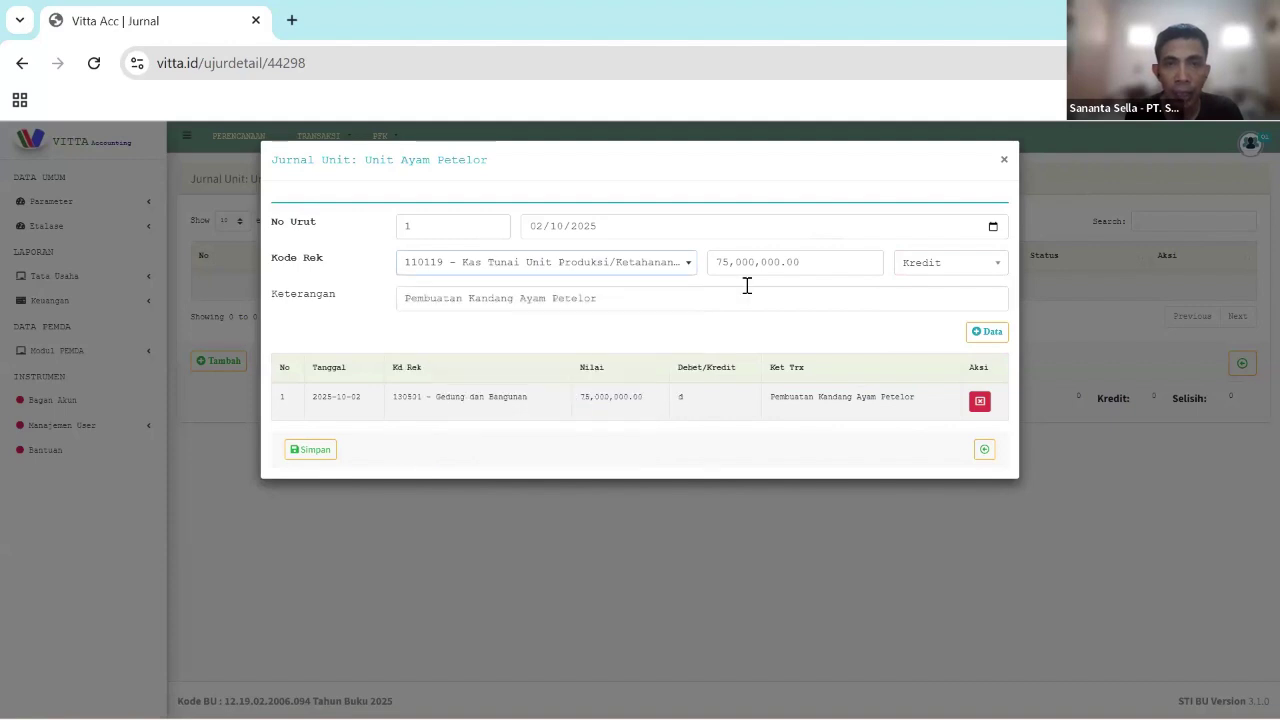
click(962, 271)
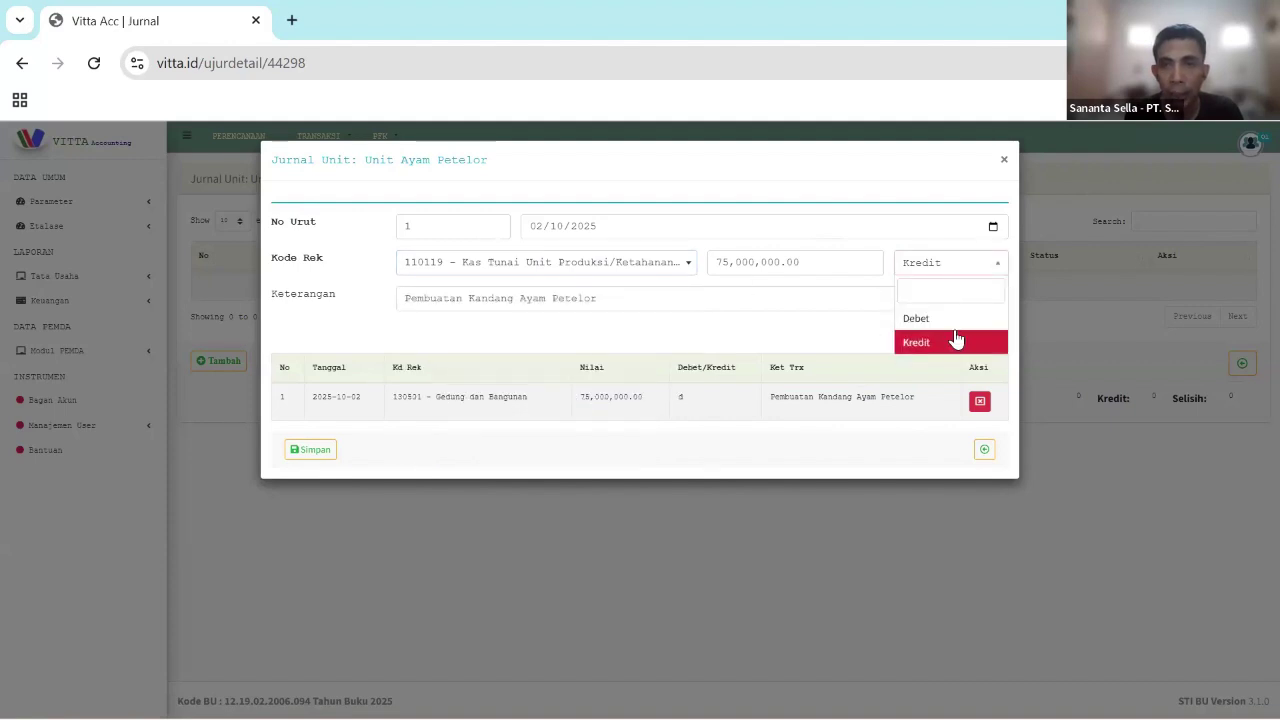
click(956, 341)
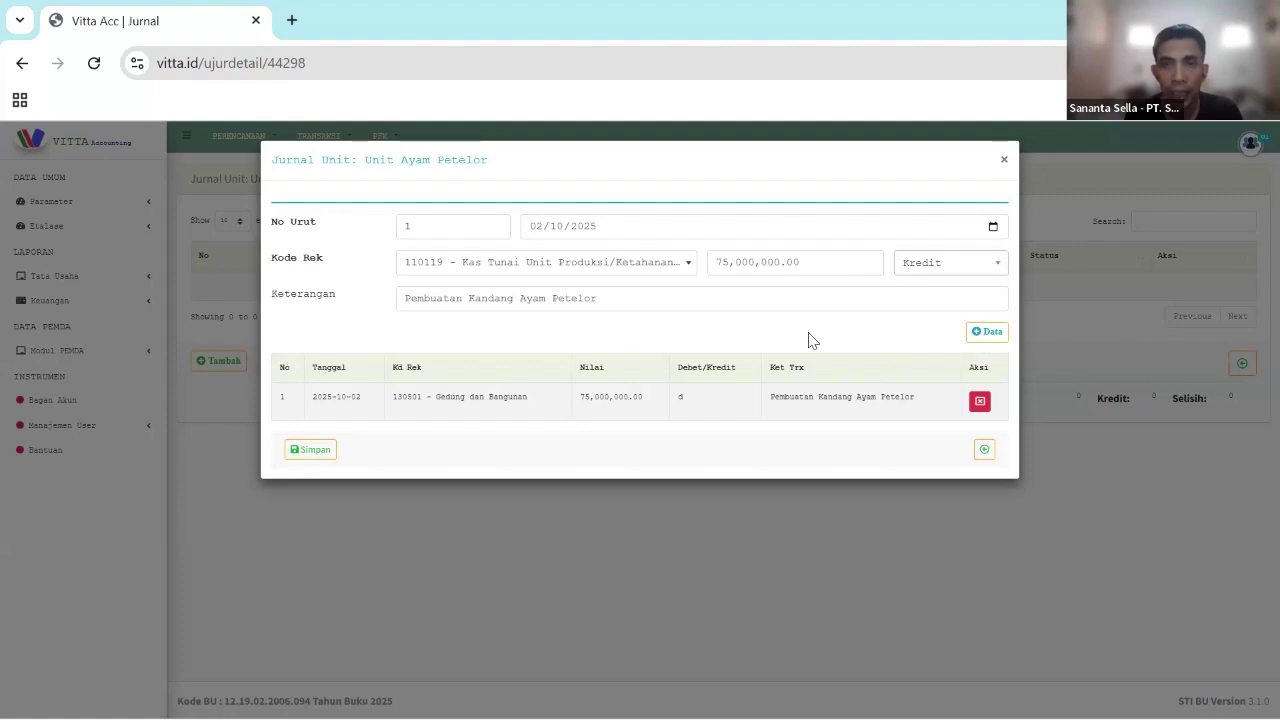
click(992, 332)
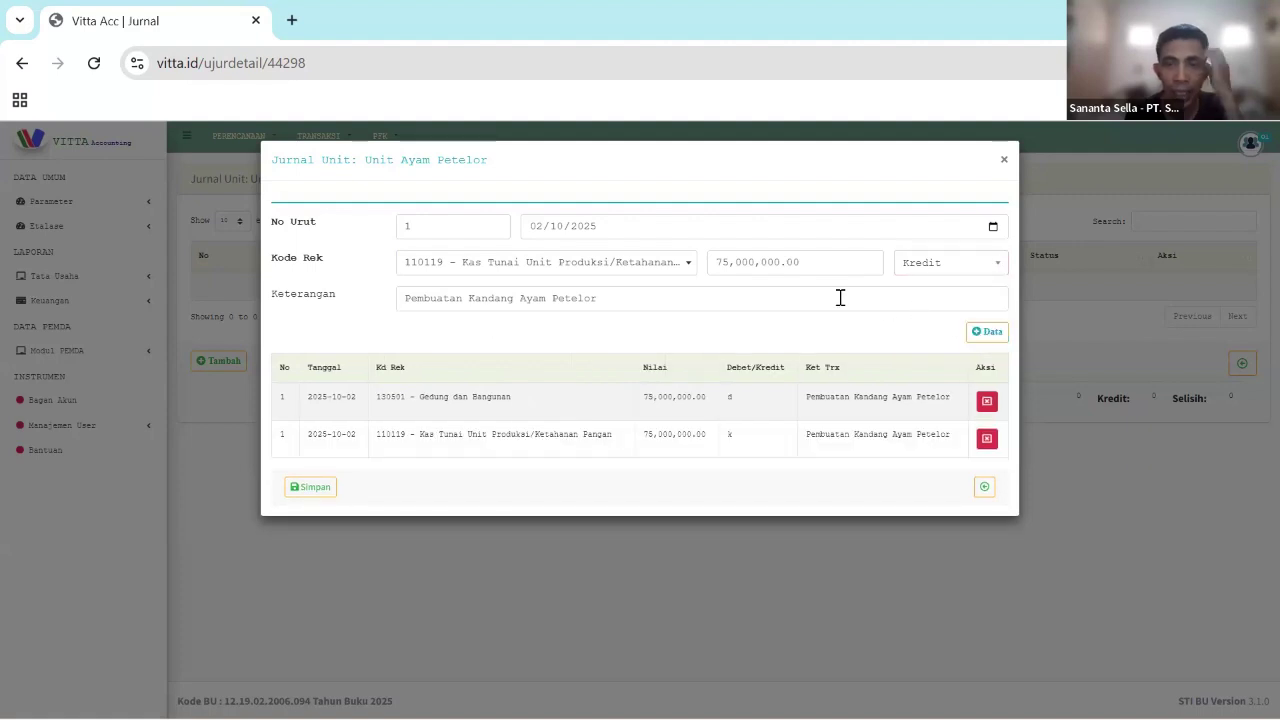
drag(407, 400, 672, 404)
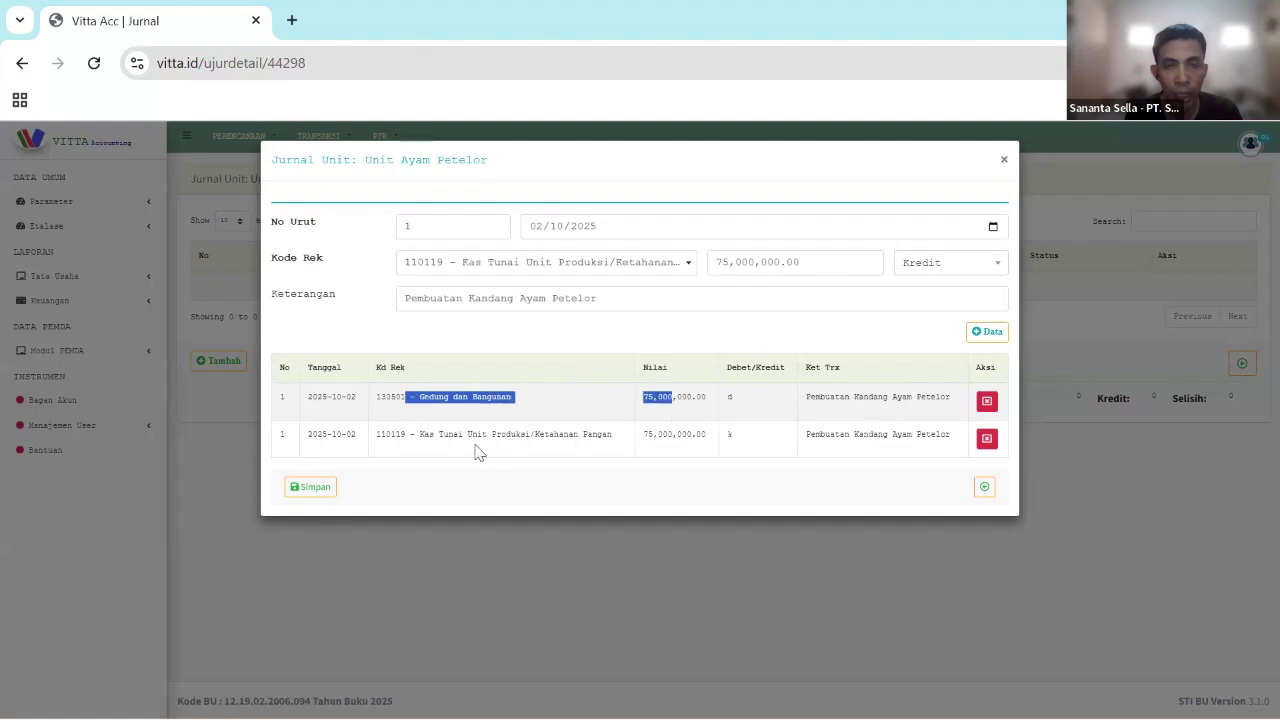
drag(396, 434, 722, 440)
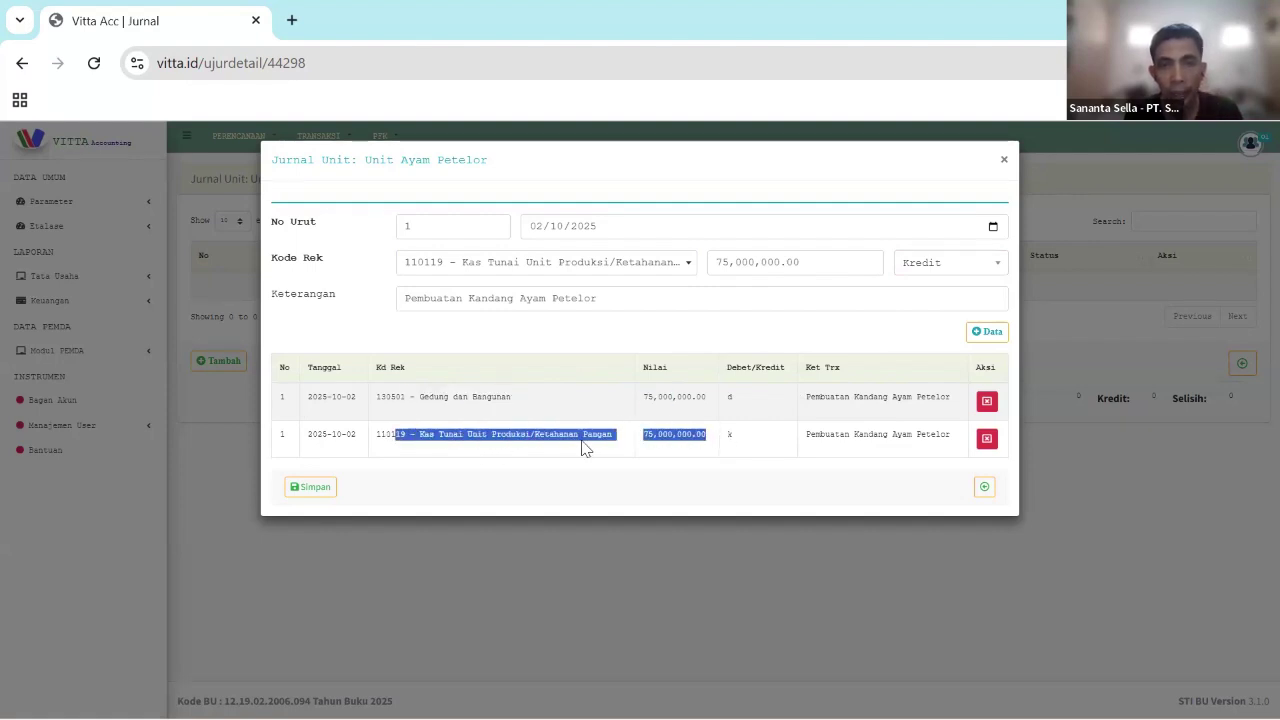
drag(806, 440, 947, 448)
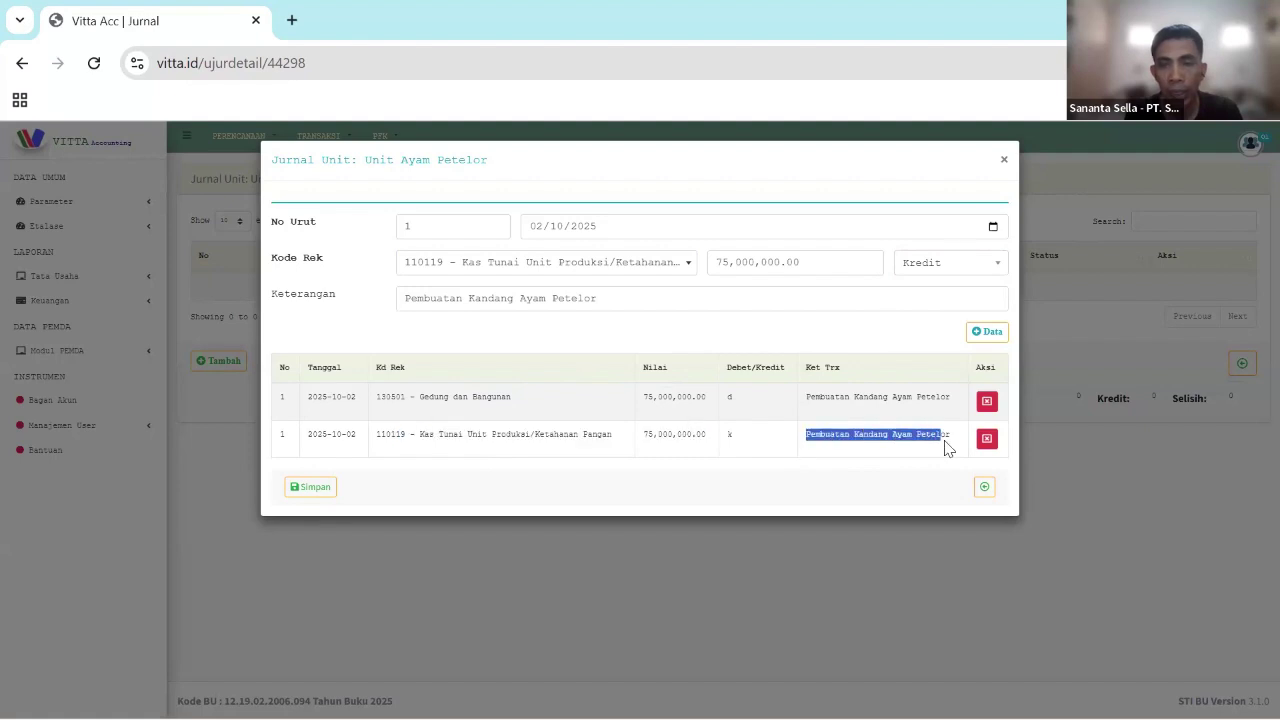
click(834, 447)
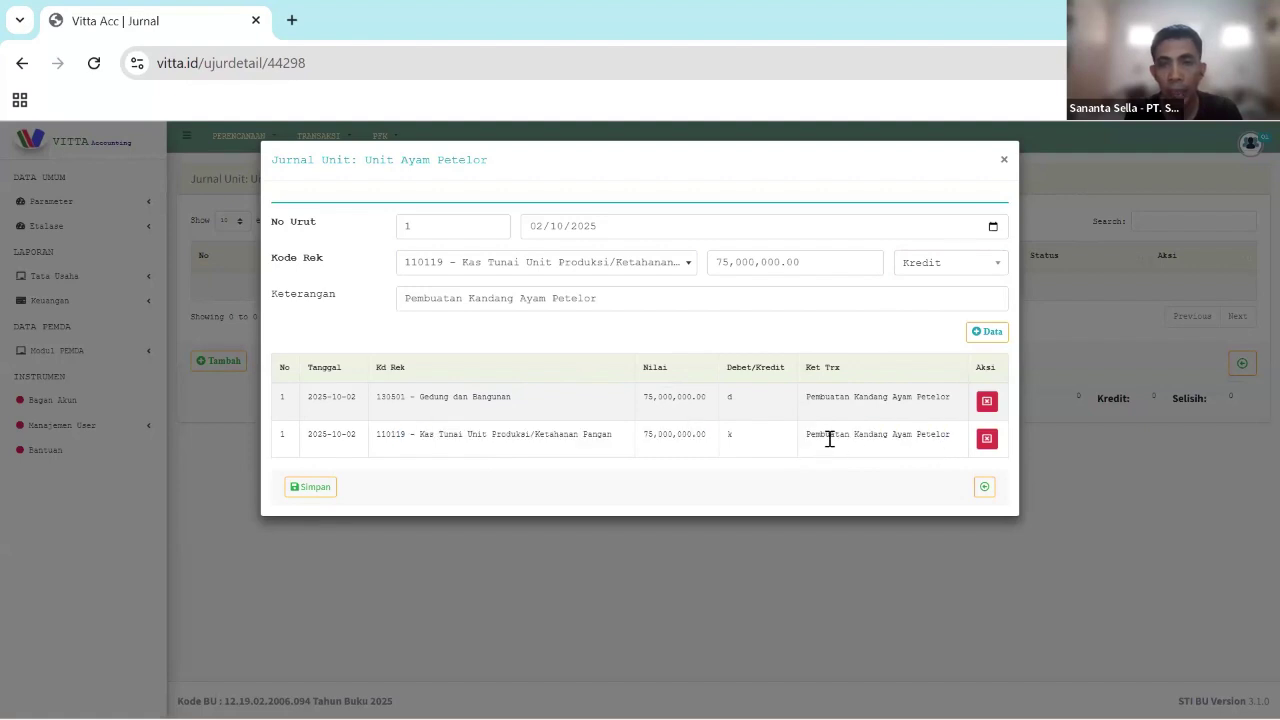
- Save the balanced 75,000,000 kandang entry, then review it in Edit Batch Jurnal and close
click(312, 487)
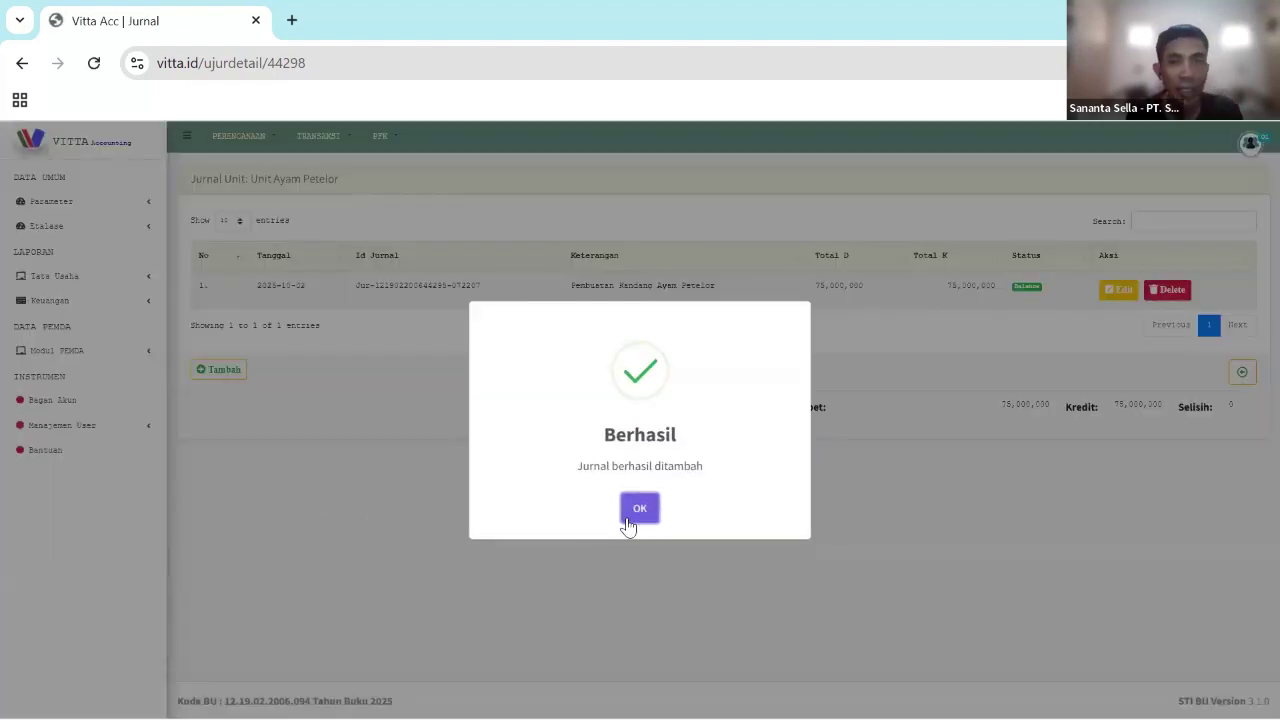
click(648, 514)
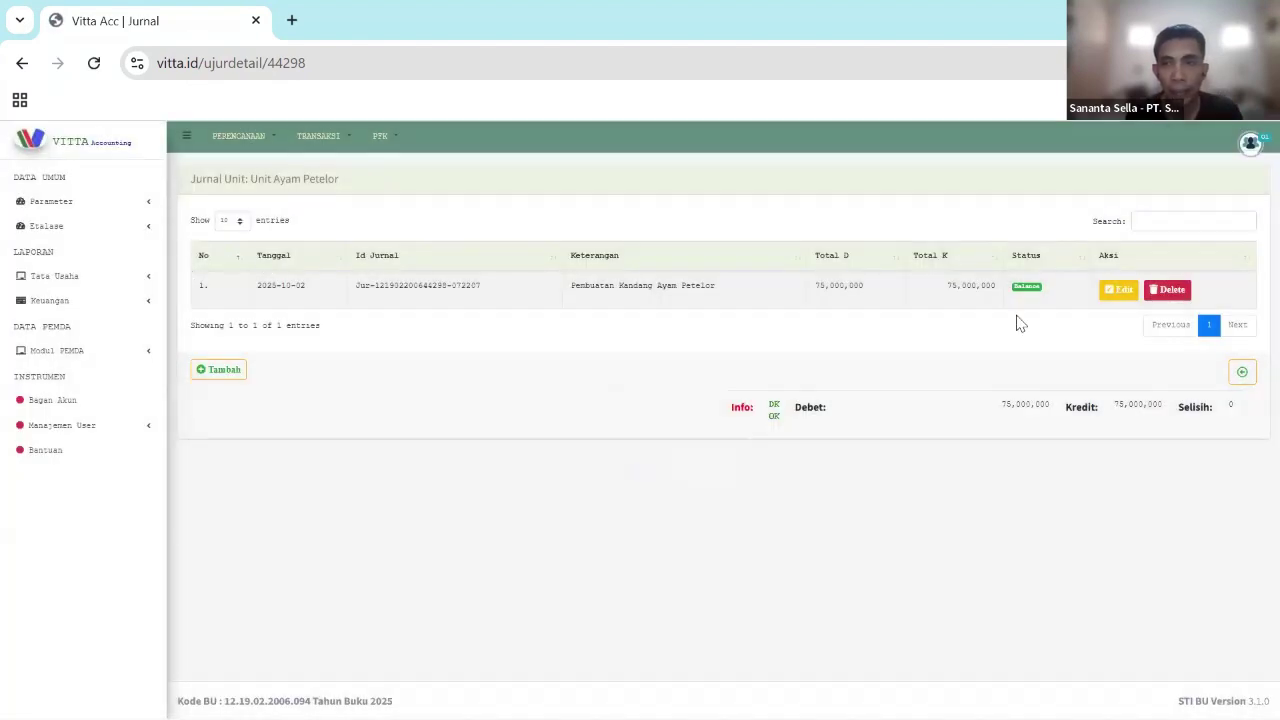
click(1120, 292)
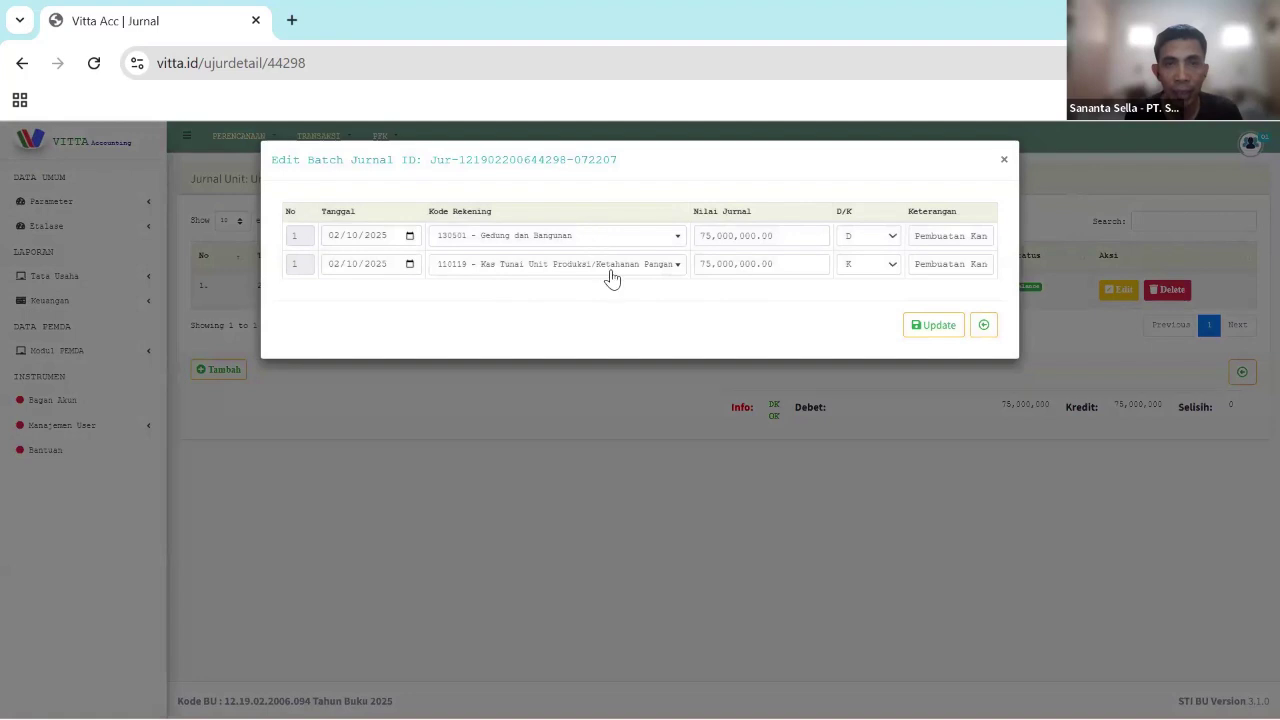
click(1004, 159)
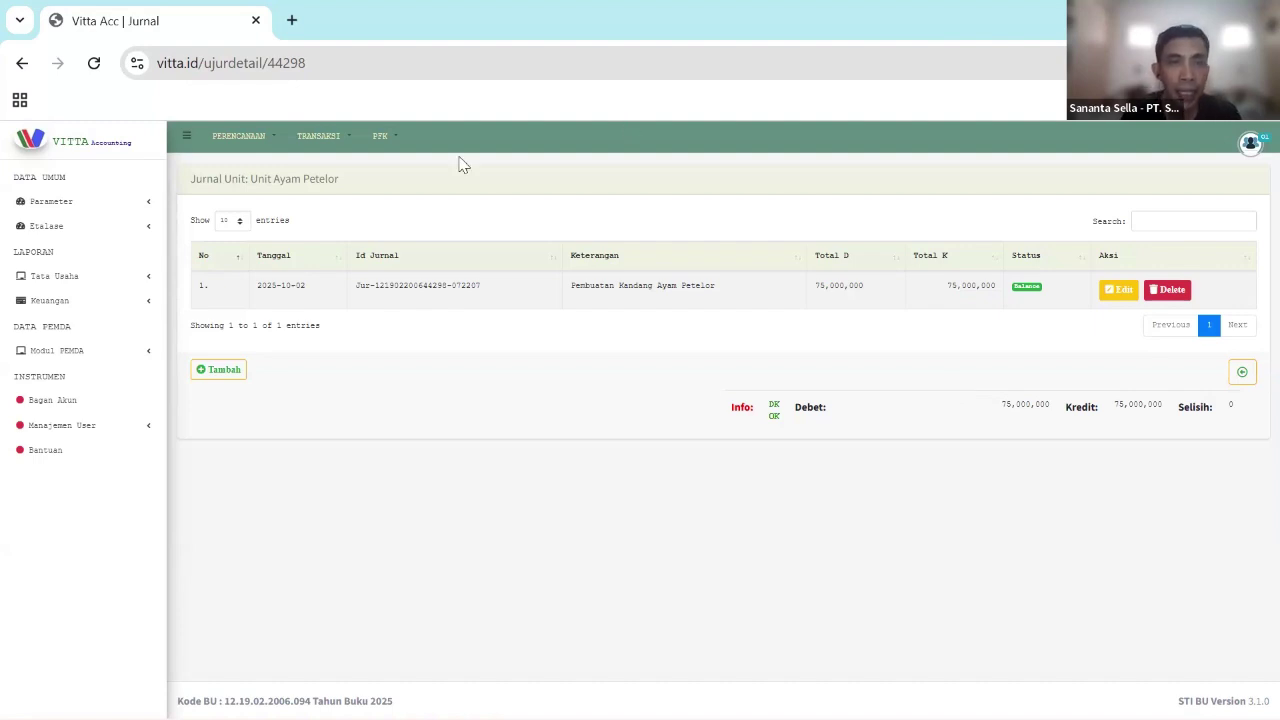
- Switch to Transaksi > Pengakuan > Beban to list the units' expenses
click(321, 139)
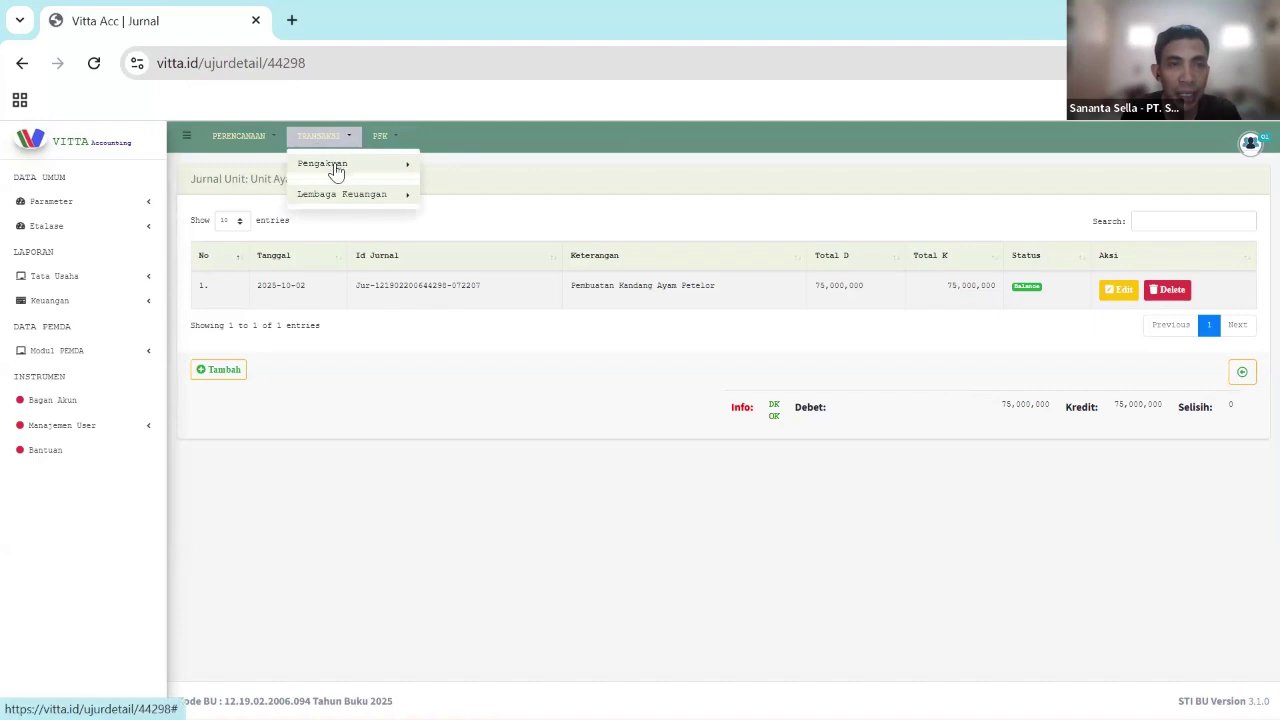
mouse_move(336, 168)
click(479, 196)
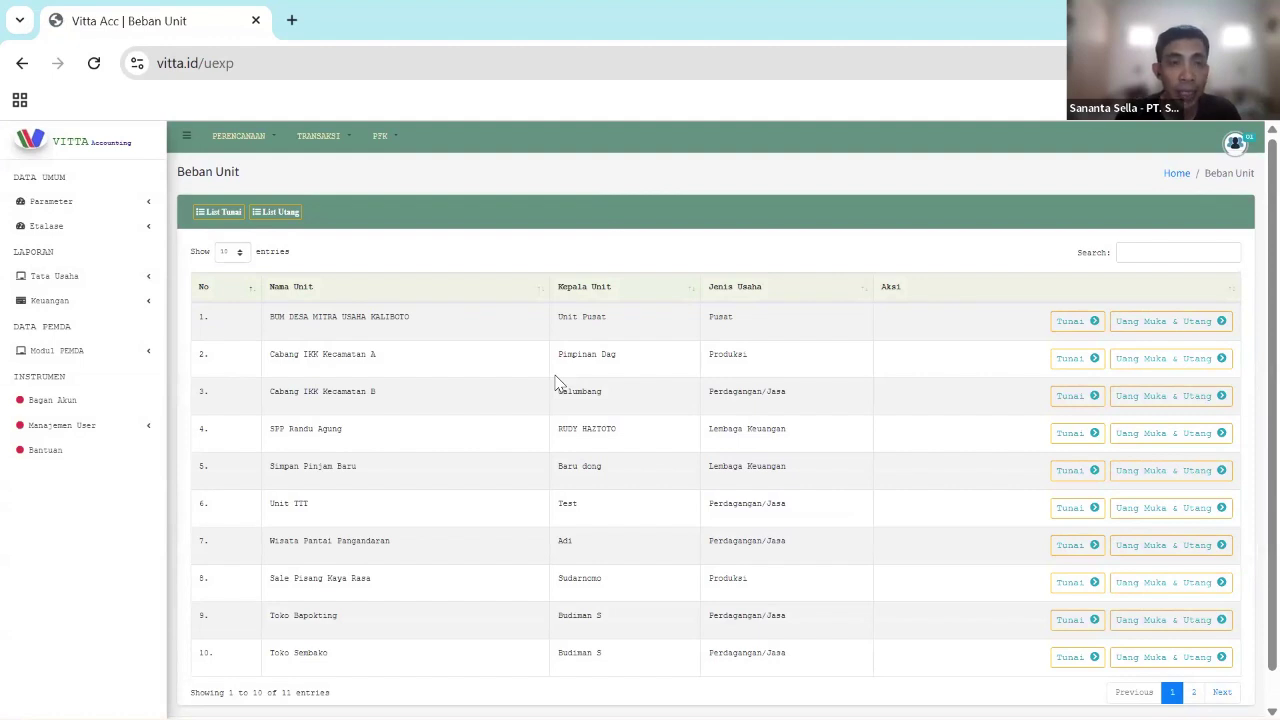
- Reopen the Beban Unit page and reload it with F5
click(333, 136)
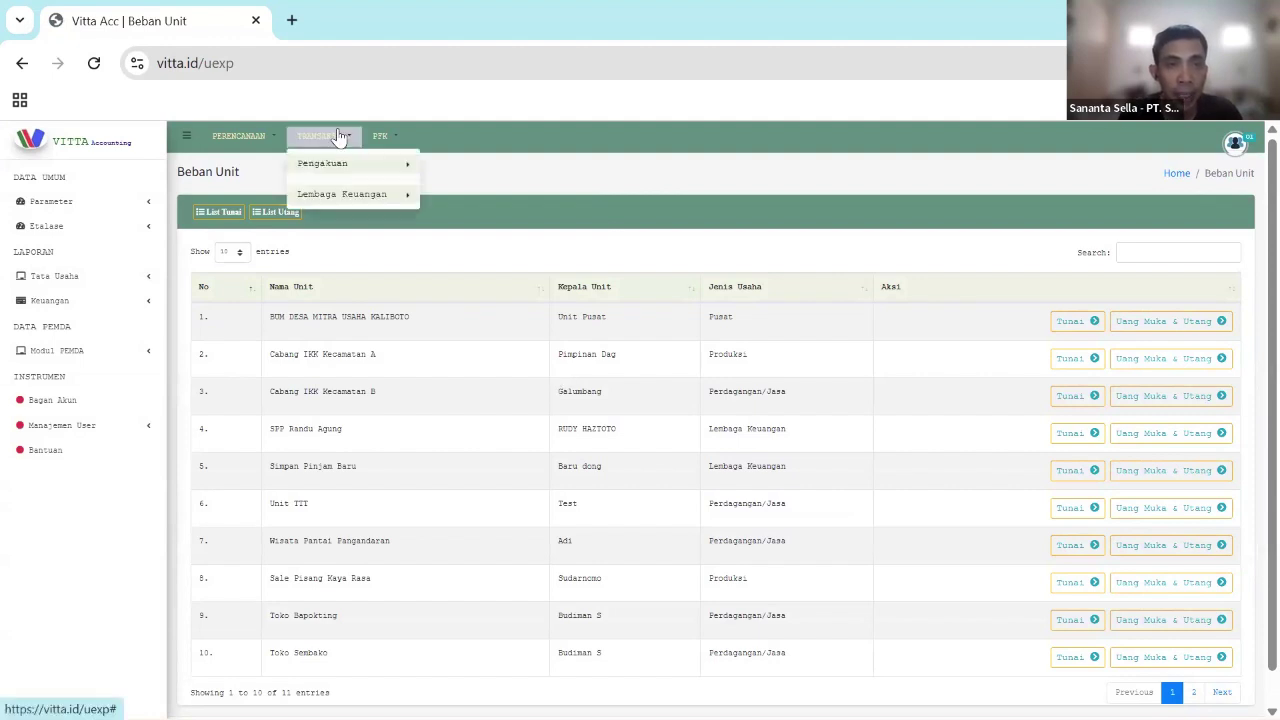
click(340, 165)
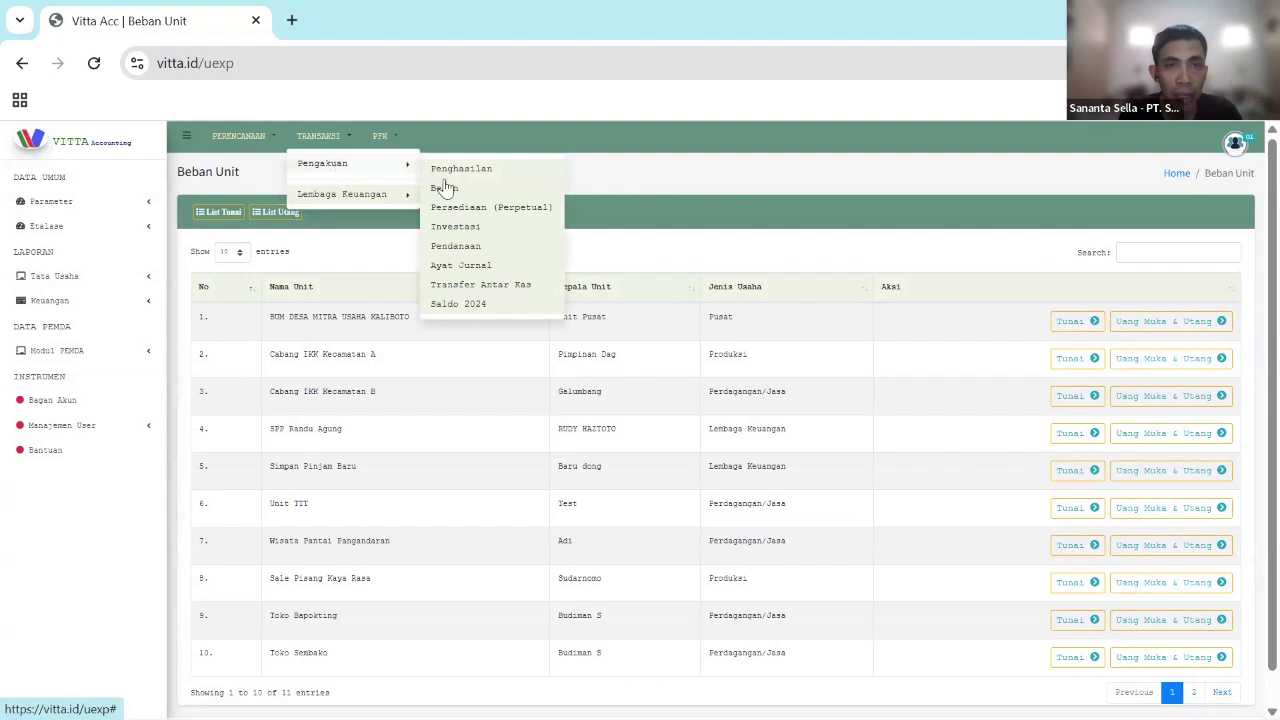
click(478, 190)
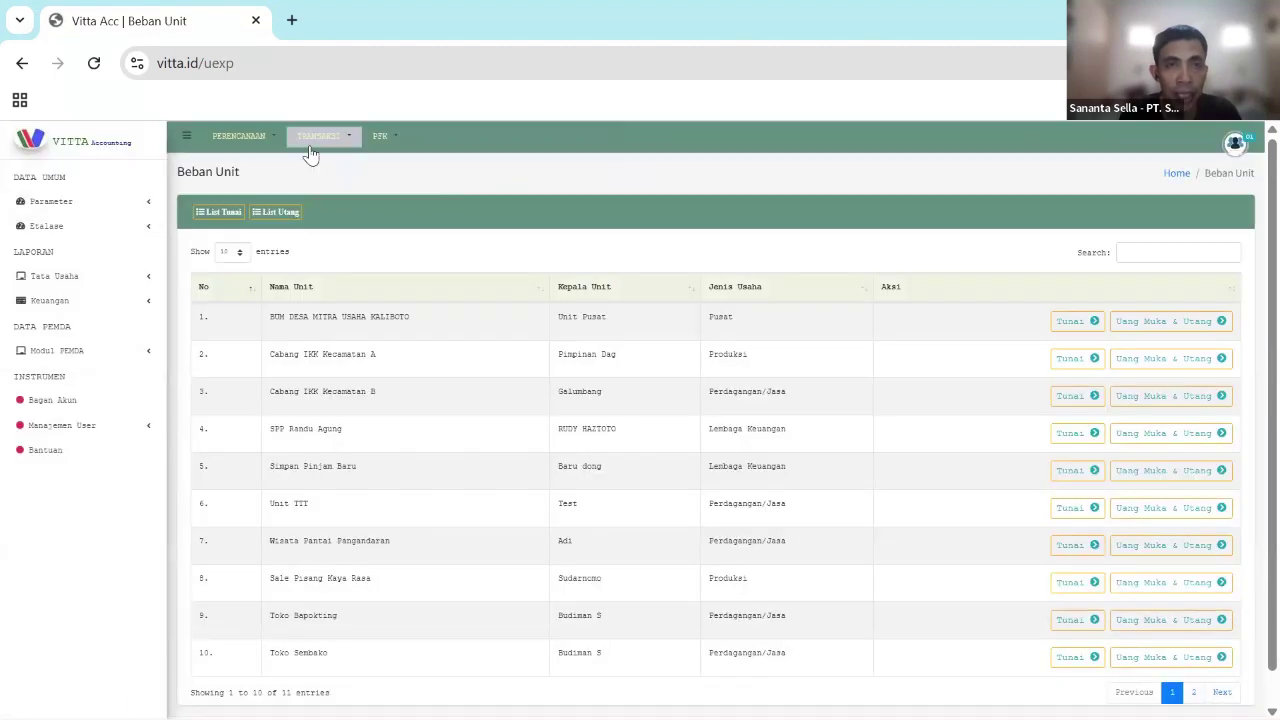
click(316, 138)
click(322, 164)
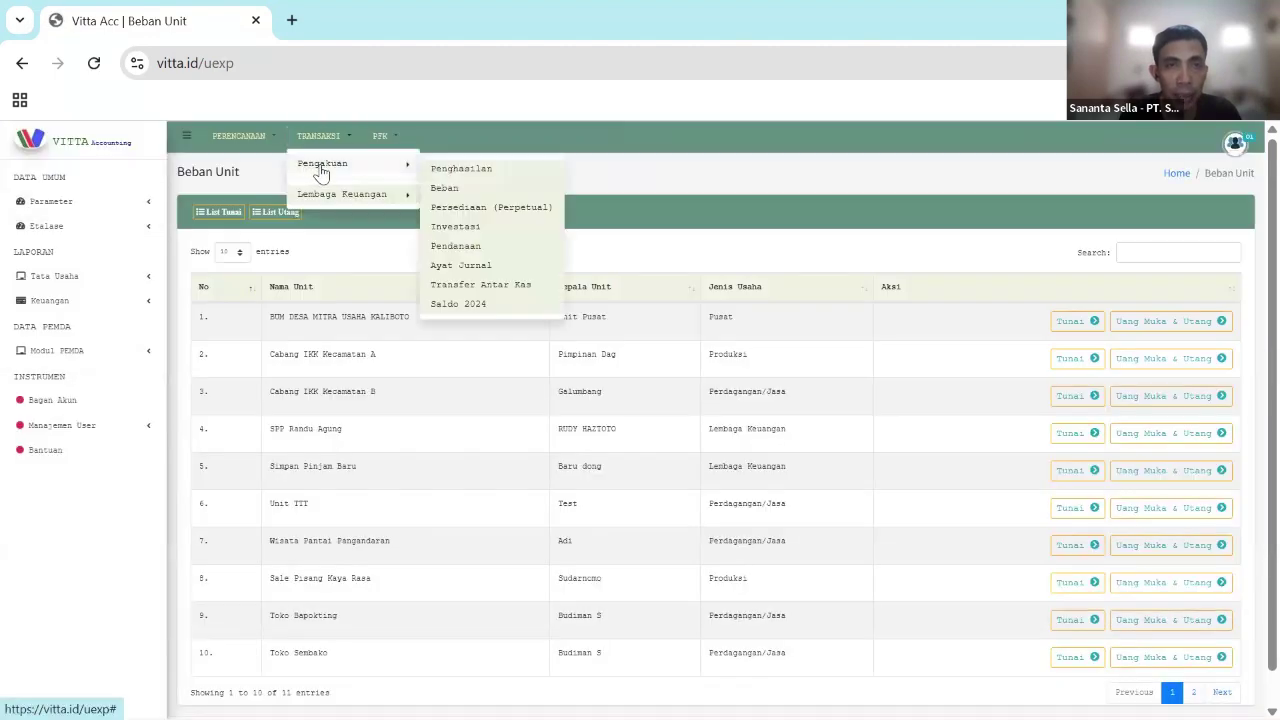
click(477, 187)
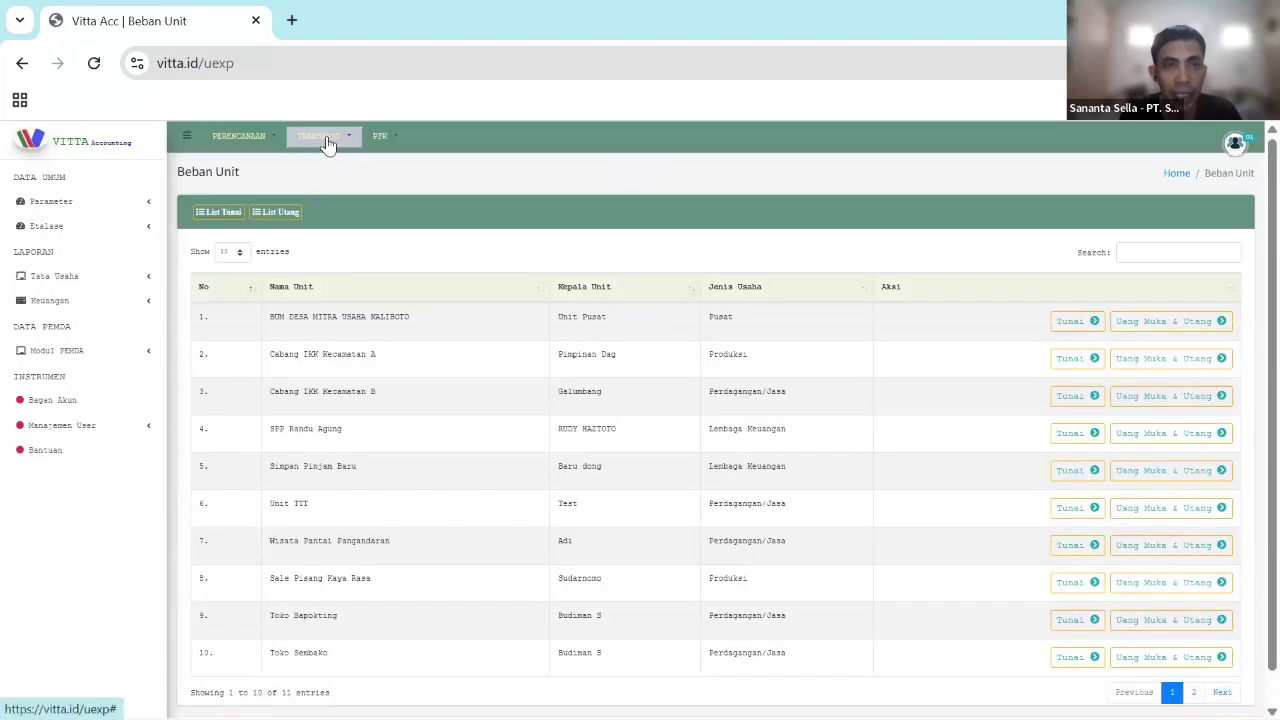
click(327, 144)
click(346, 168)
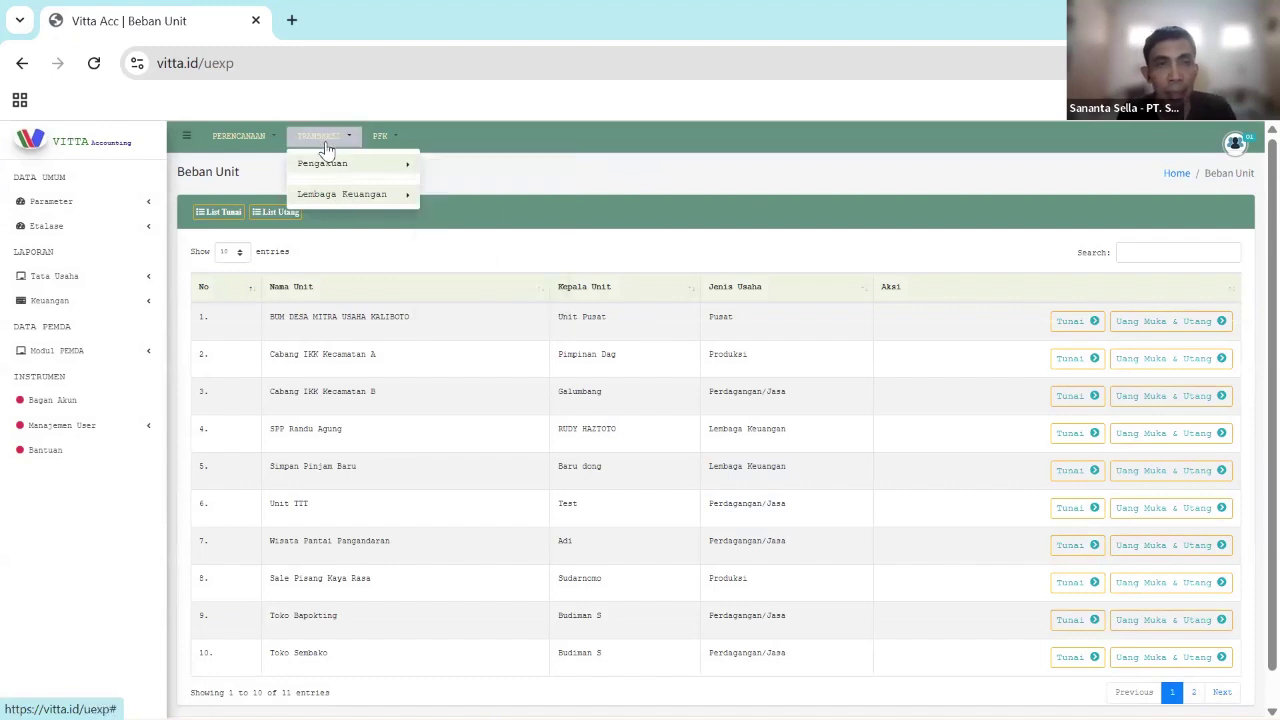
mouse_move(403, 166)
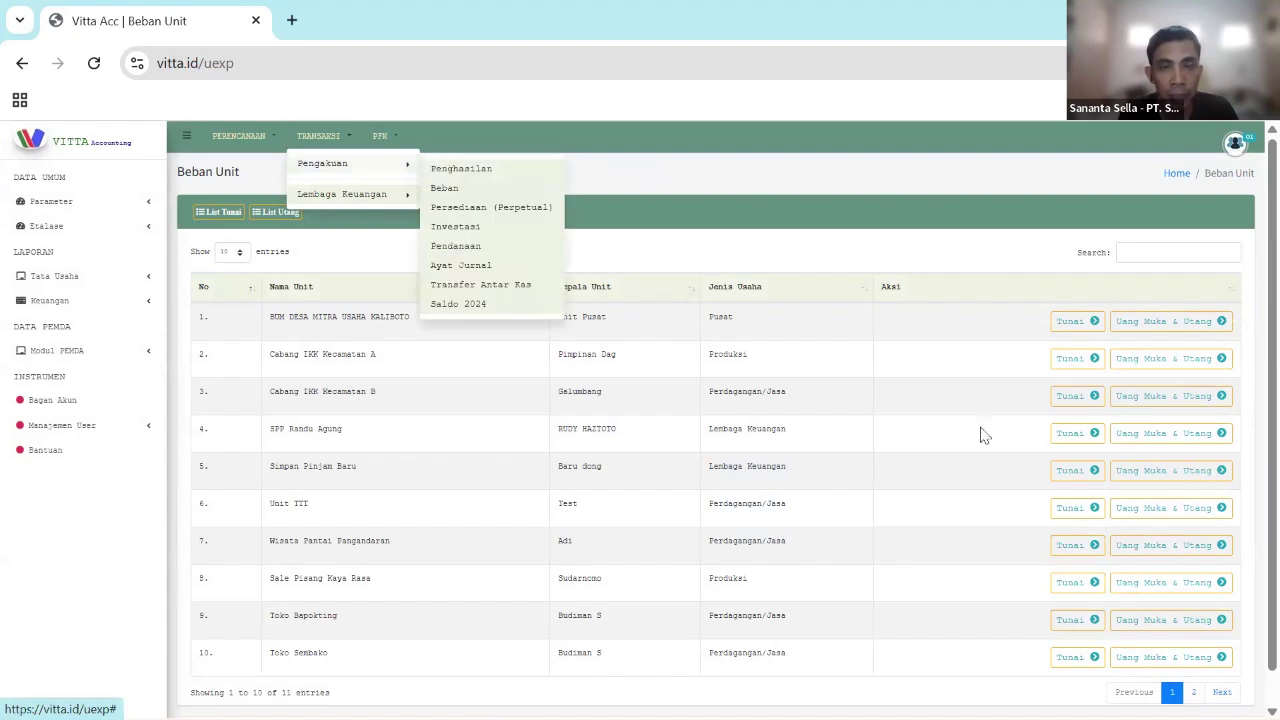
key(F5)
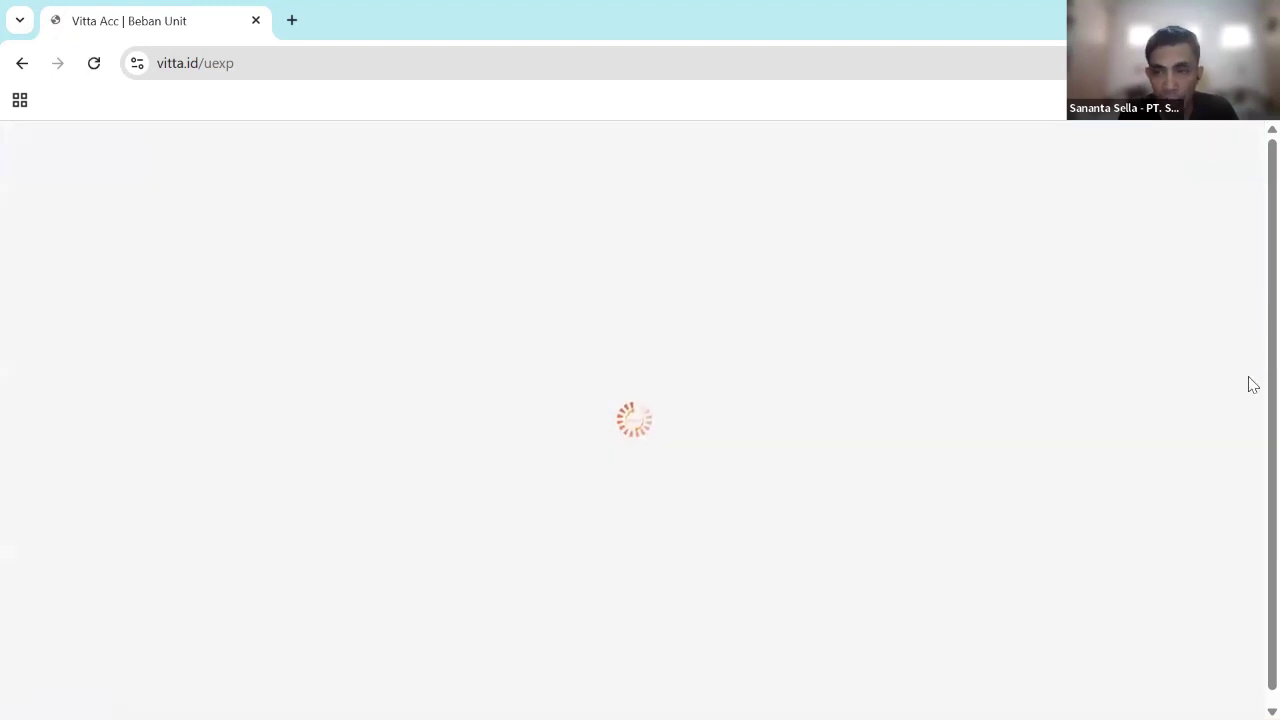
- Show page 2 of the Beban Unit list with the Unit Ayam Petelor row
scroll(1143, 651, down, 2)
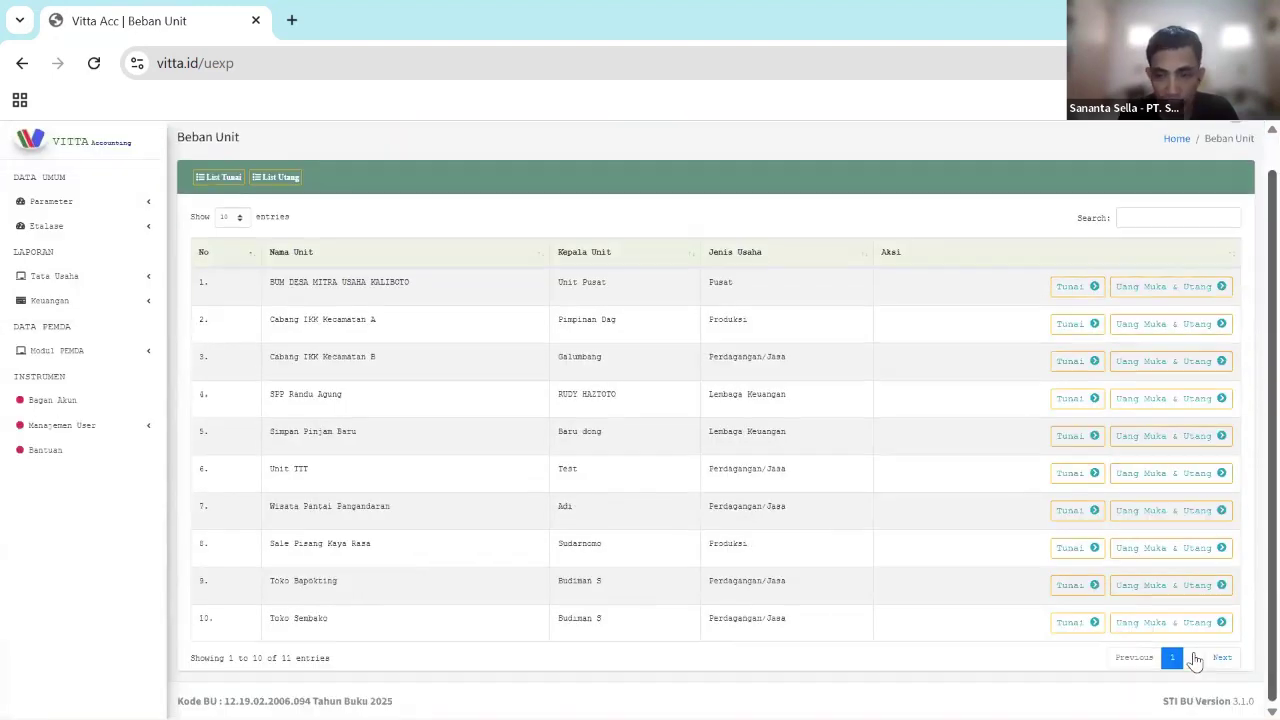
key(Tab)
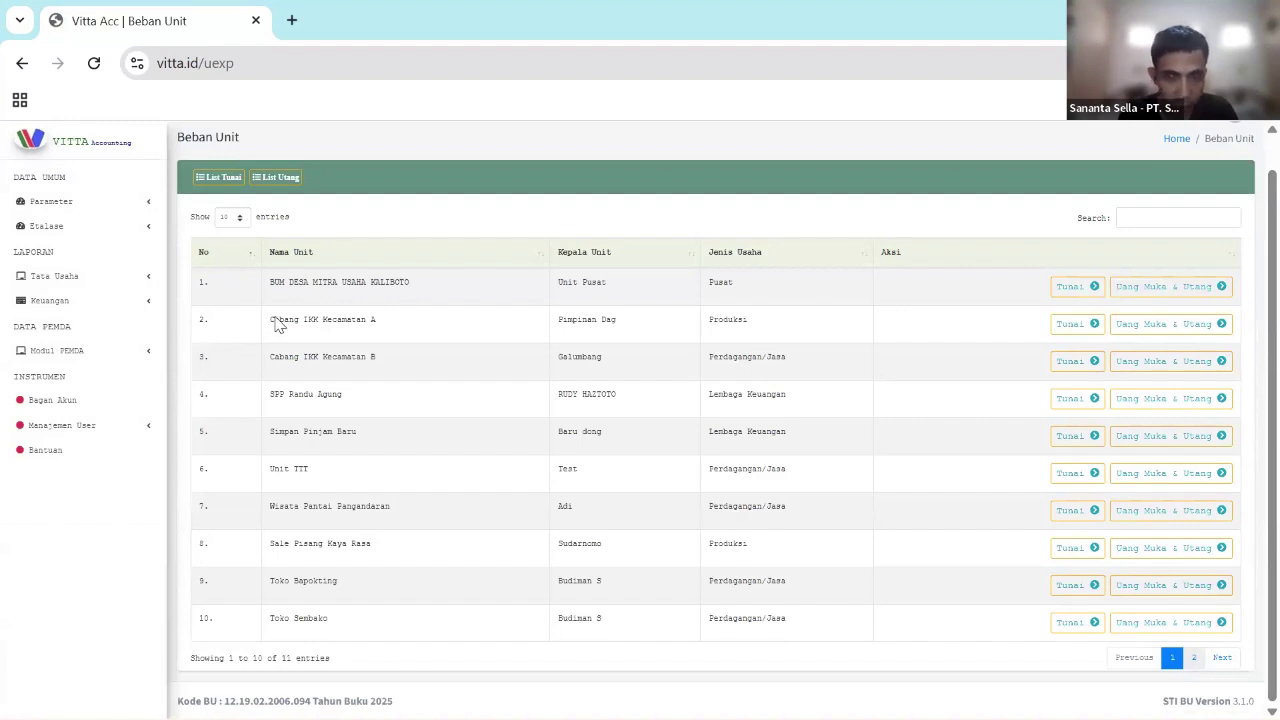
key(Return)
drag(280, 316, 704, 316)
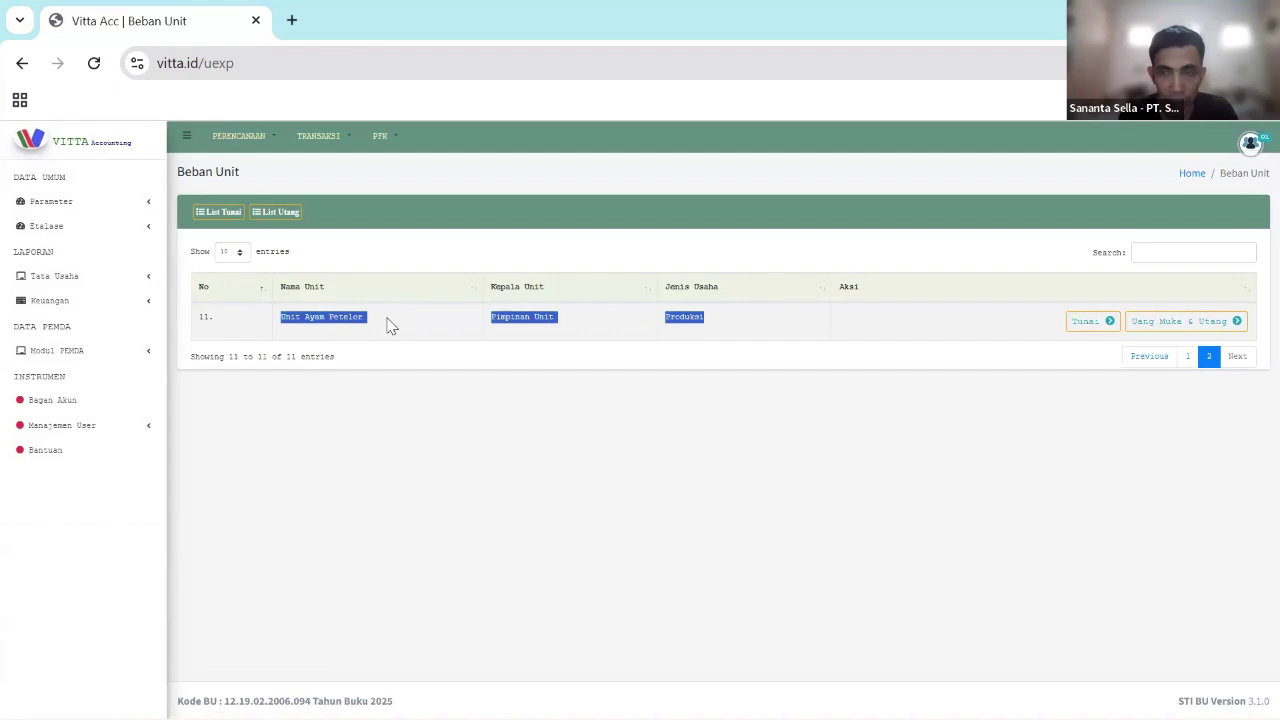
click(1025, 341)
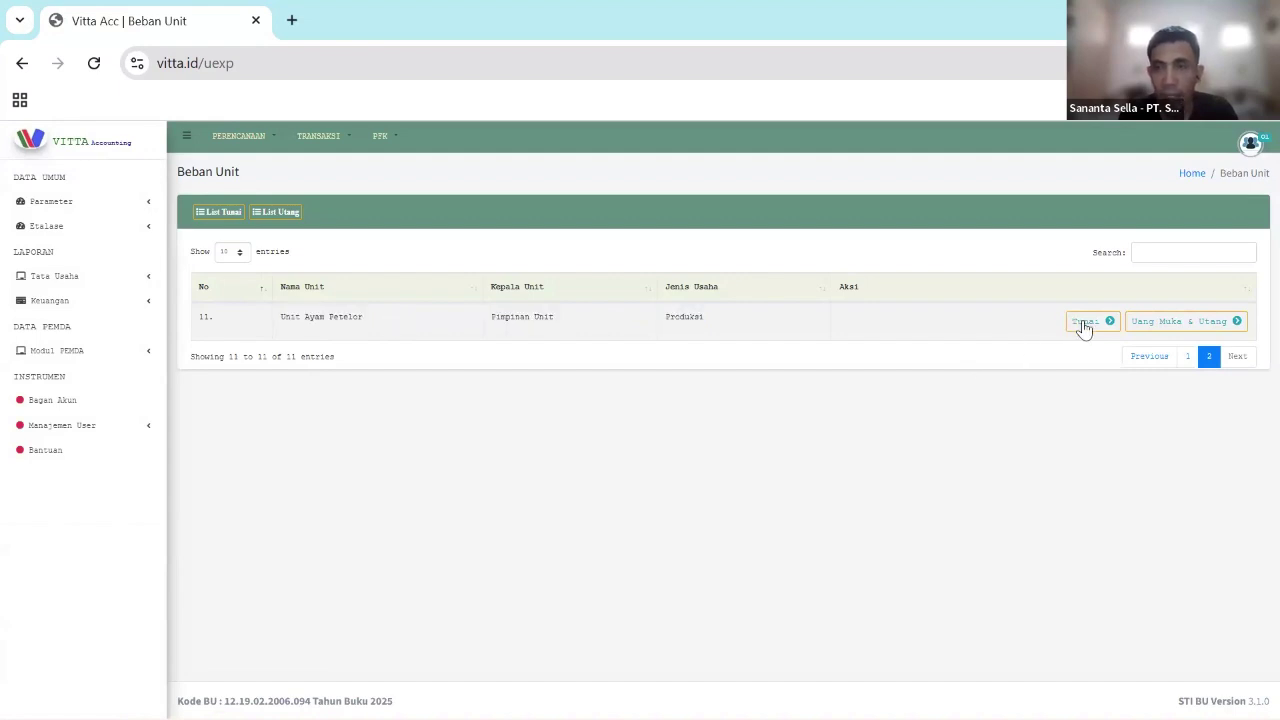
- Open Unit Ayam Petelor's Tunai cash expenses from page 2 of Beban Unit
click(1088, 328)
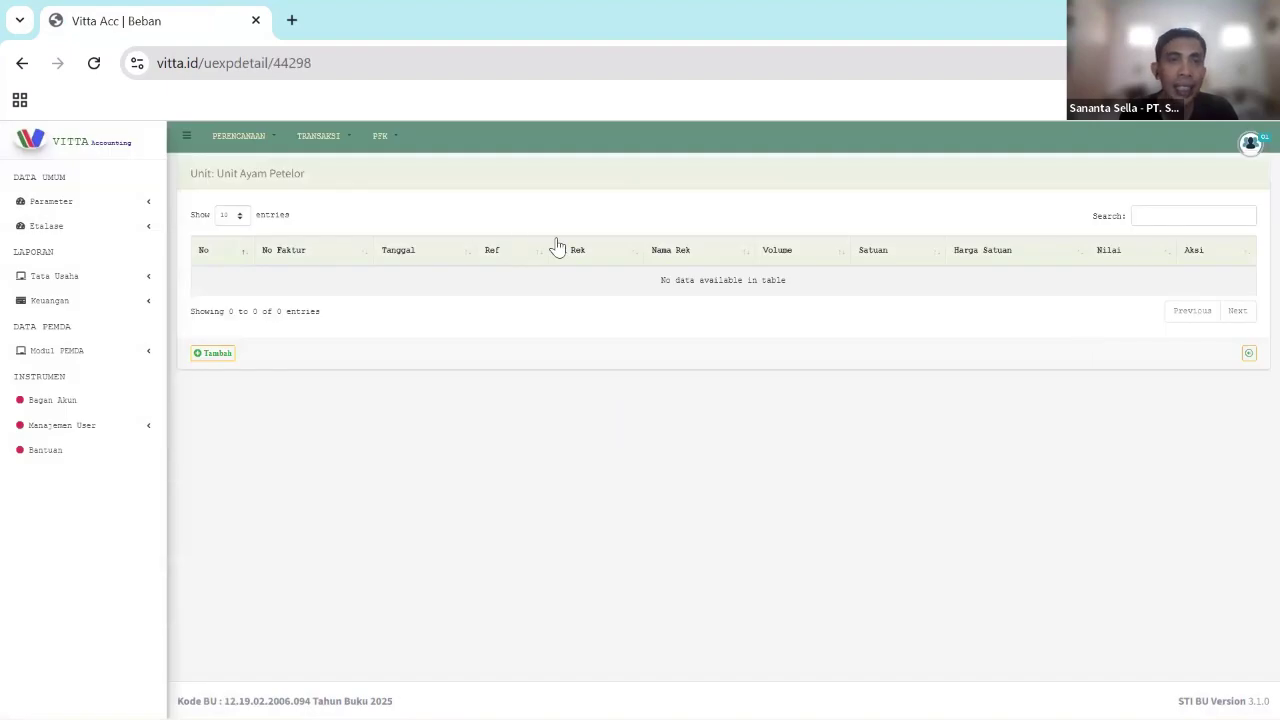
click(207, 358)
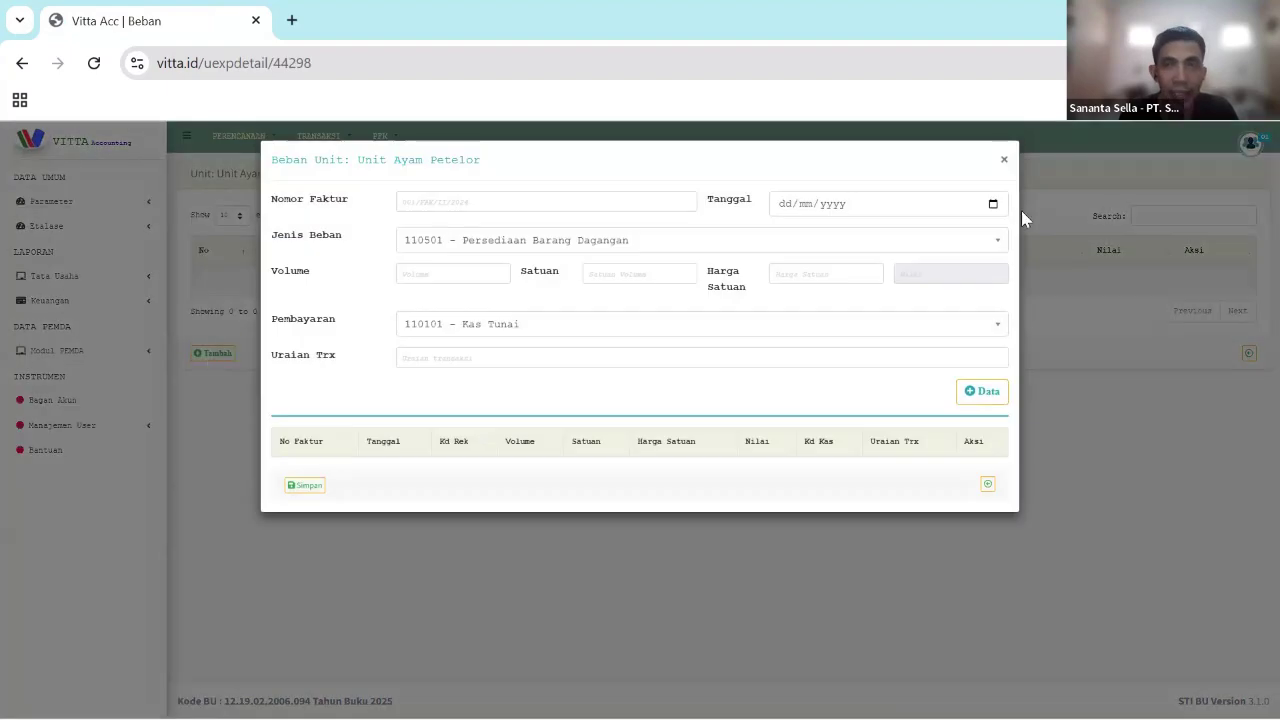
click(1004, 150)
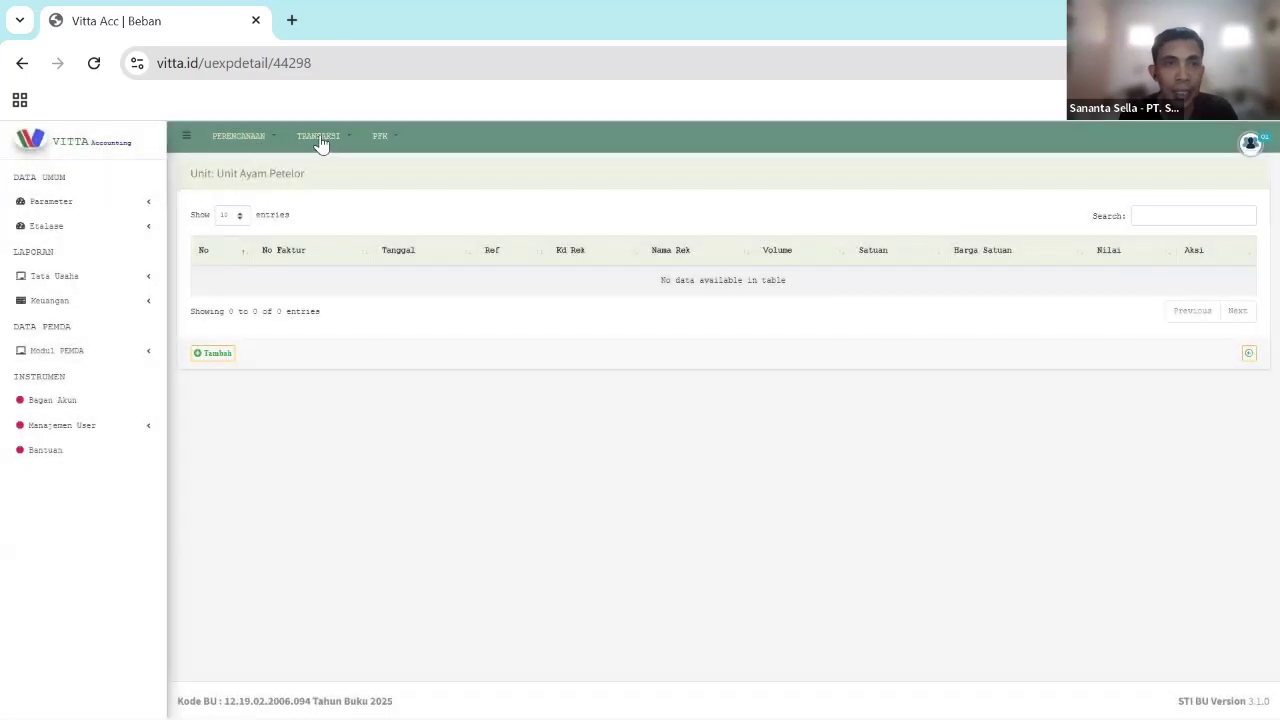
click(318, 136)
mouse_move(336, 168)
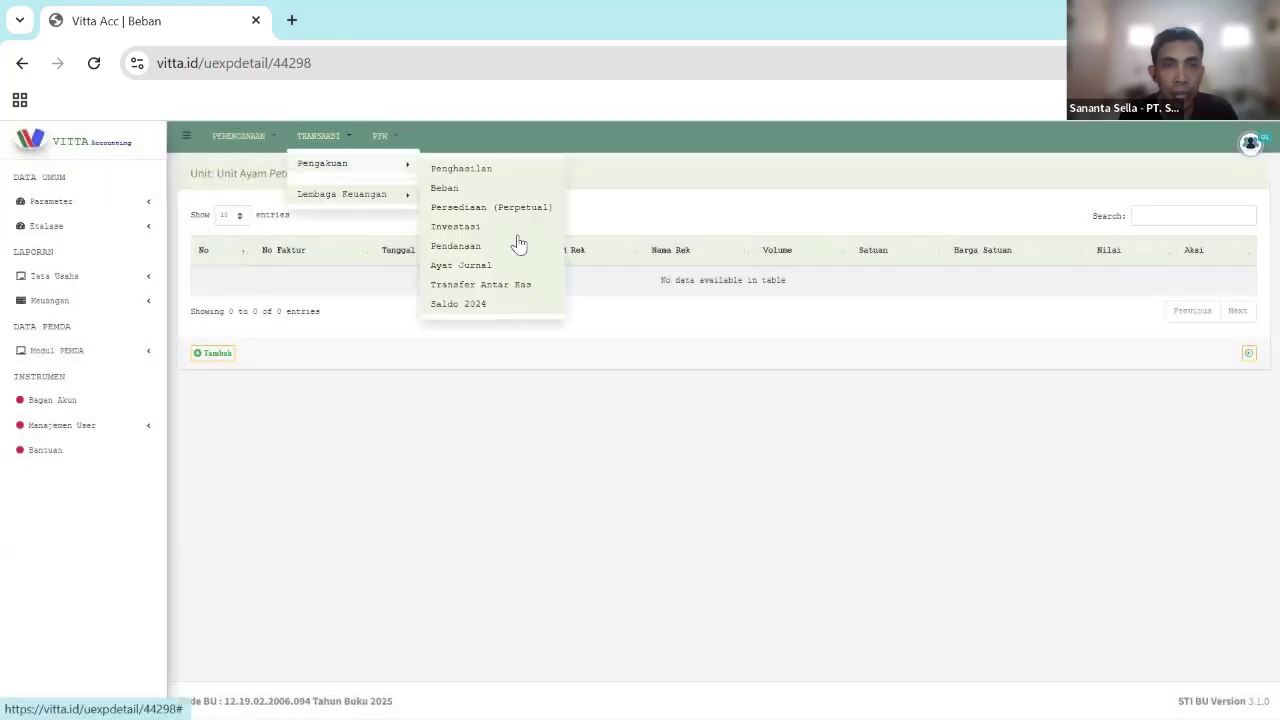
click(521, 189)
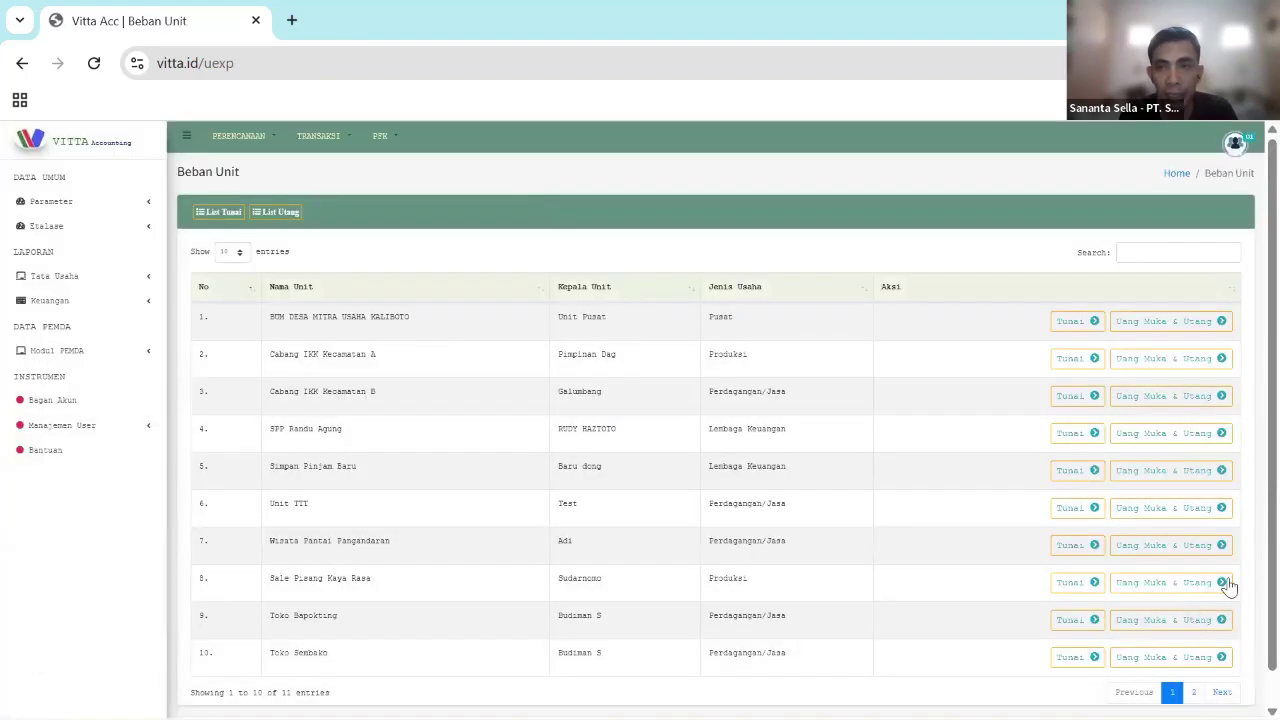
scroll(1210, 680, down, 1)
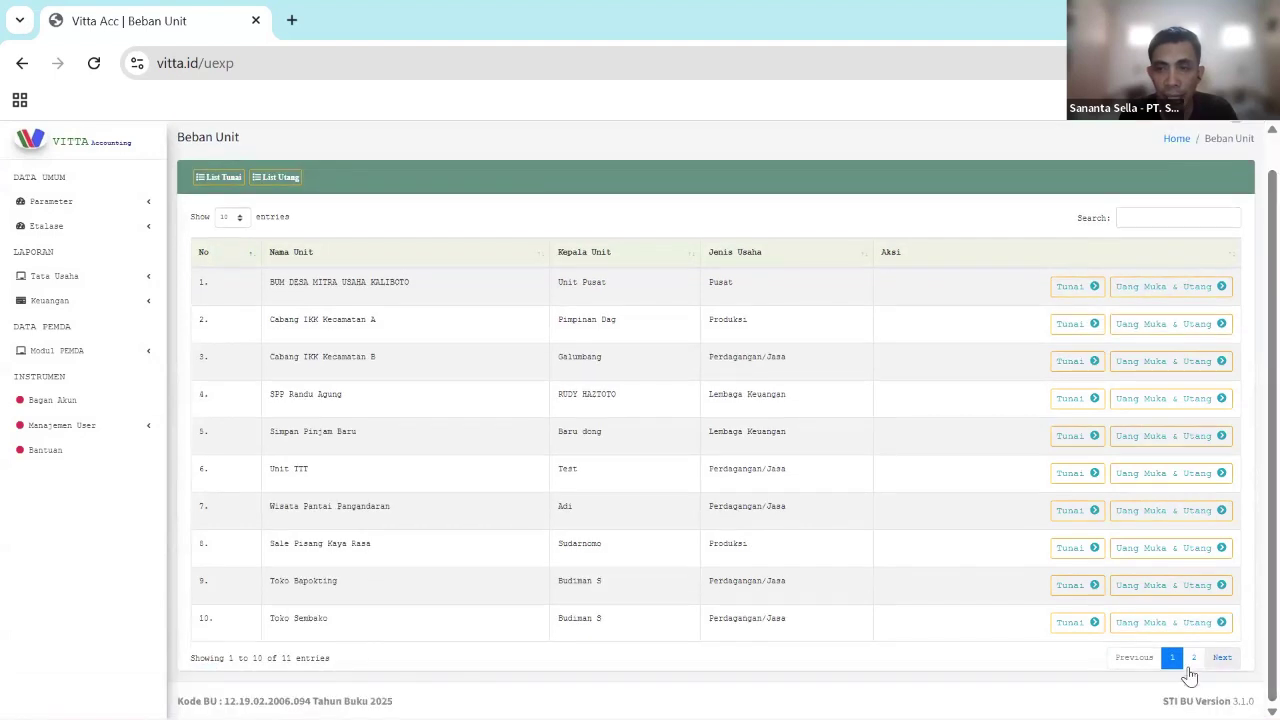
click(1192, 662)
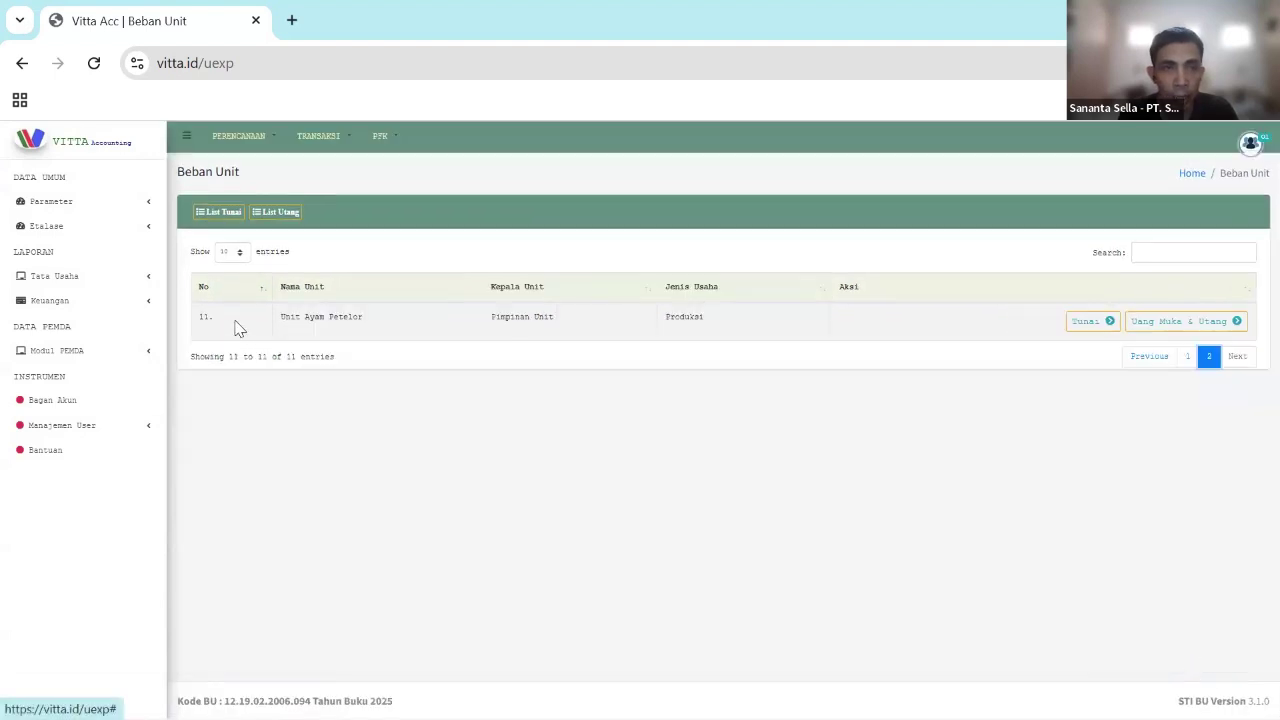
triple_click(366, 317)
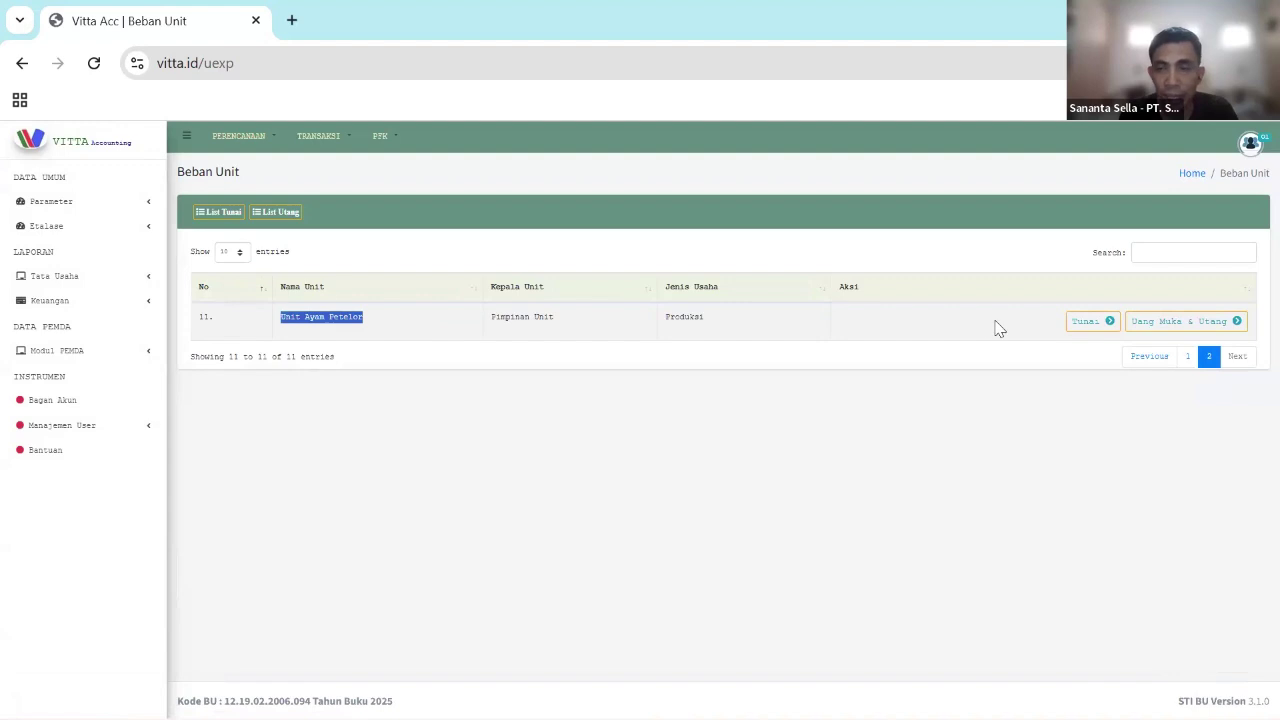
click(1087, 322)
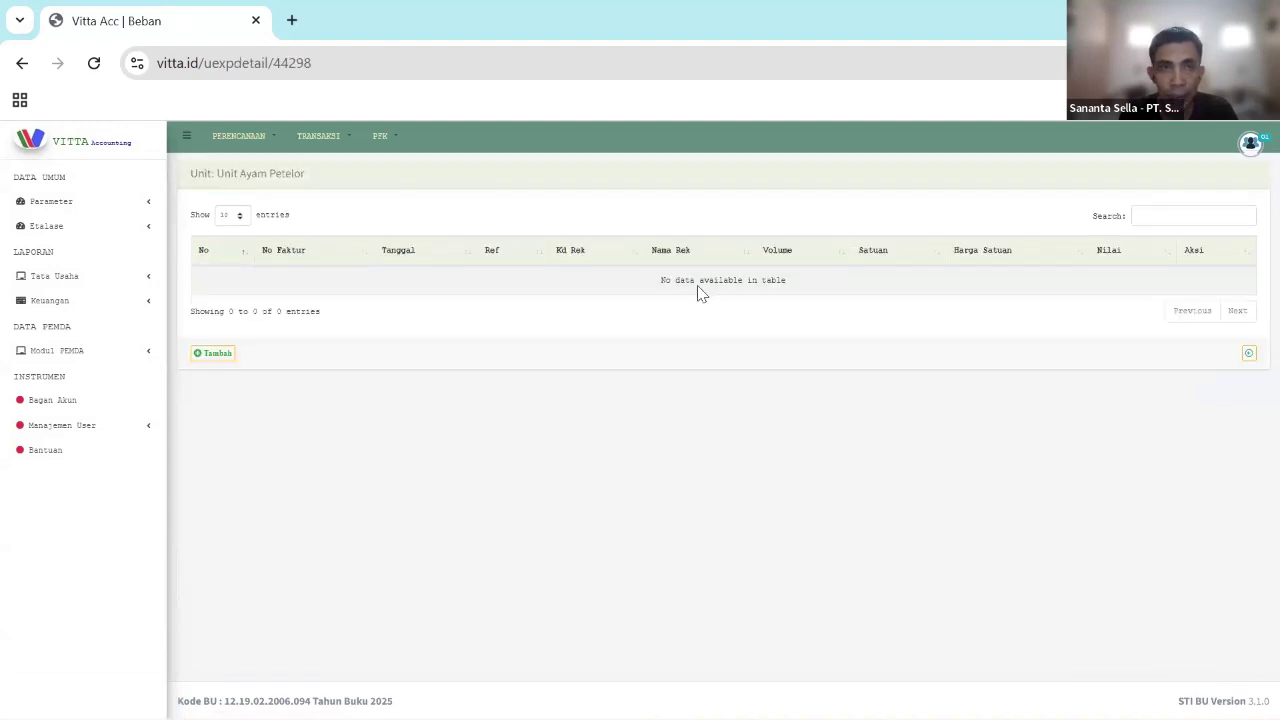
- Start a new expense with invoice 0001/AYAM dated 02/10/2025
click(213, 355)
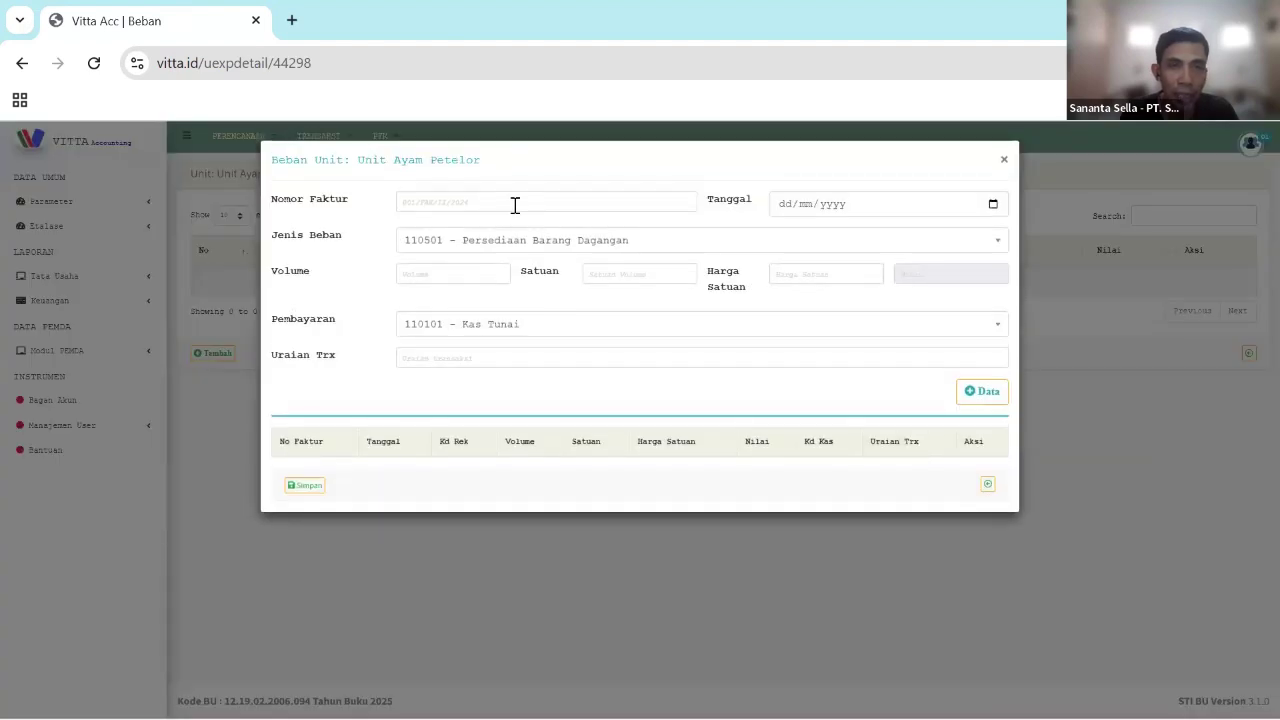
click(518, 202)
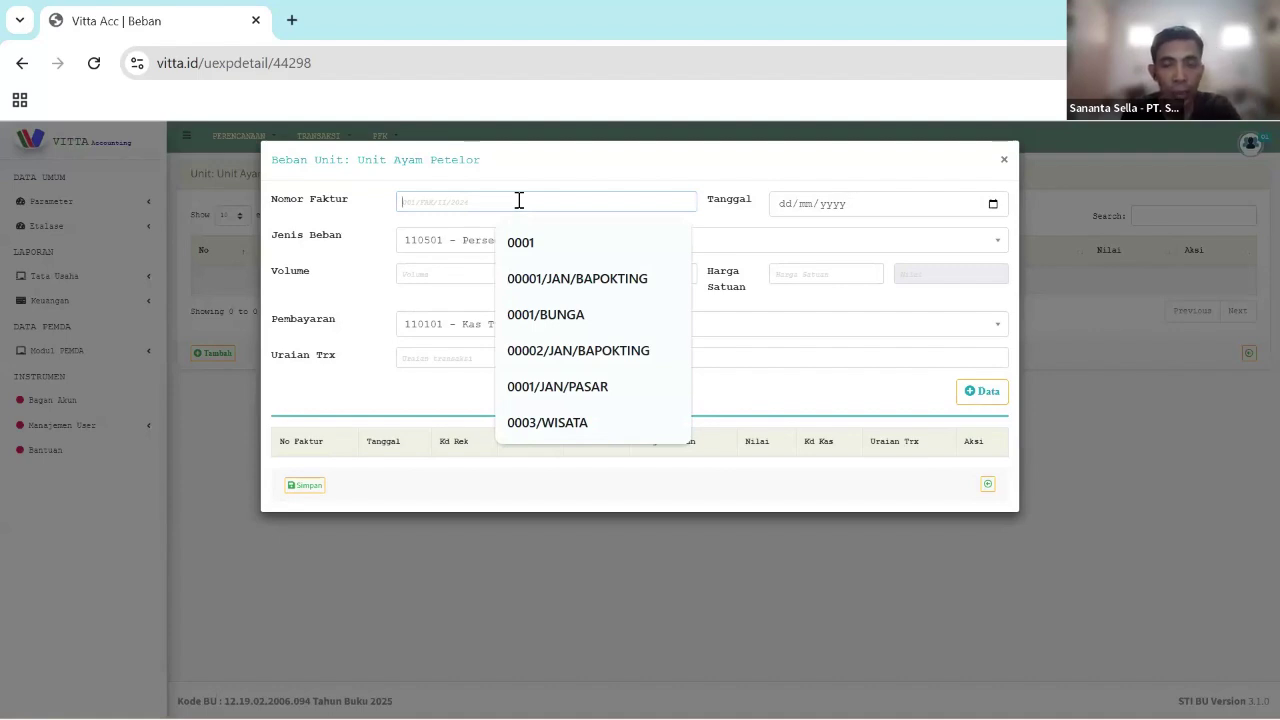
text(0001/J)
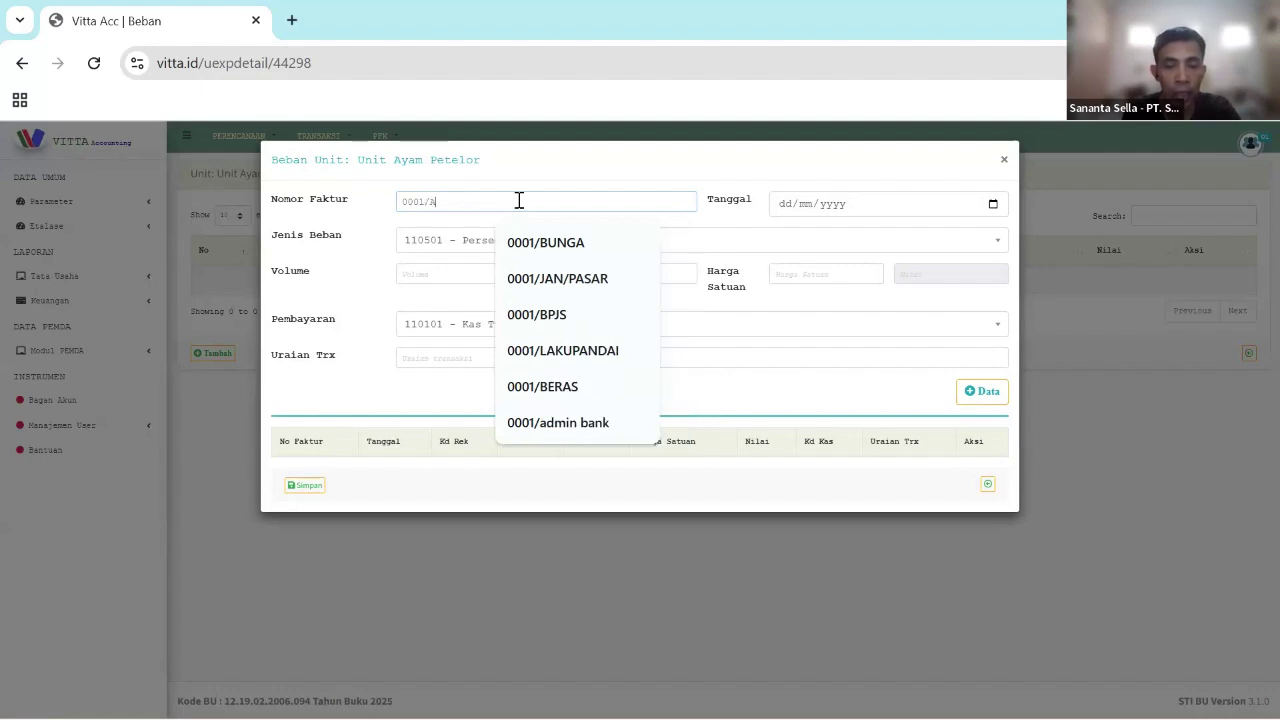
text(YAM)
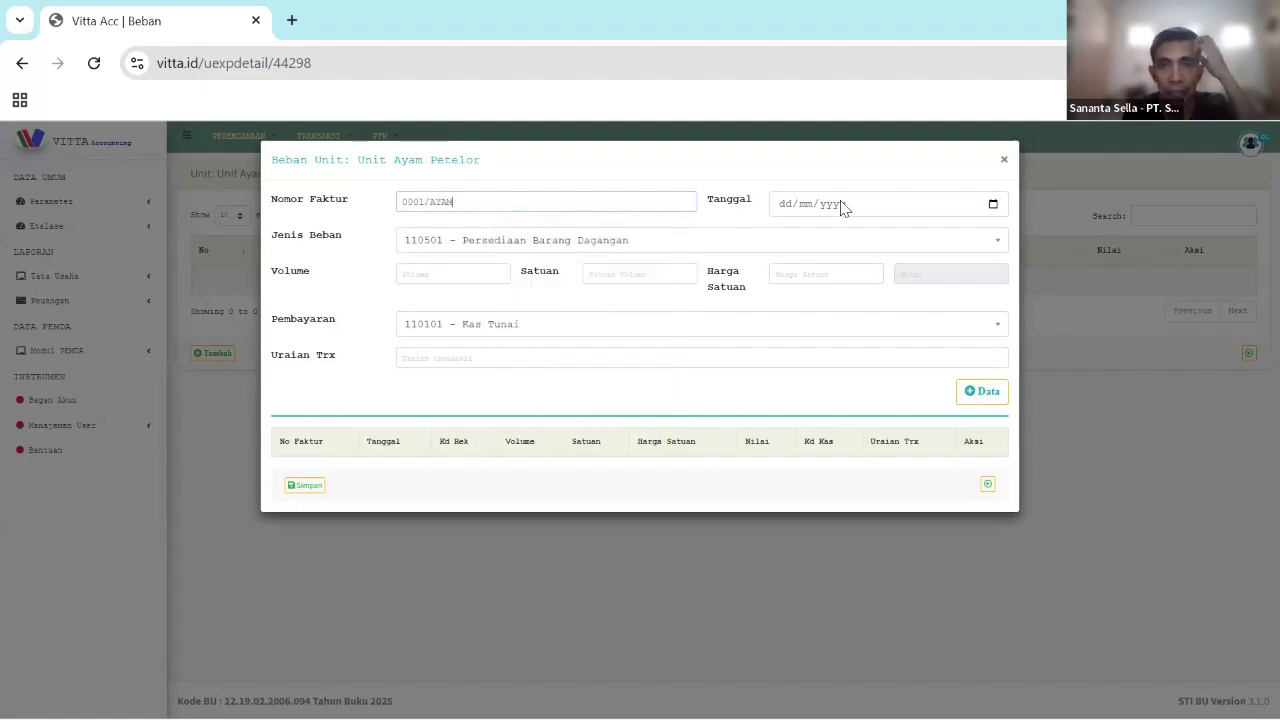
click(783, 208)
text(1210)
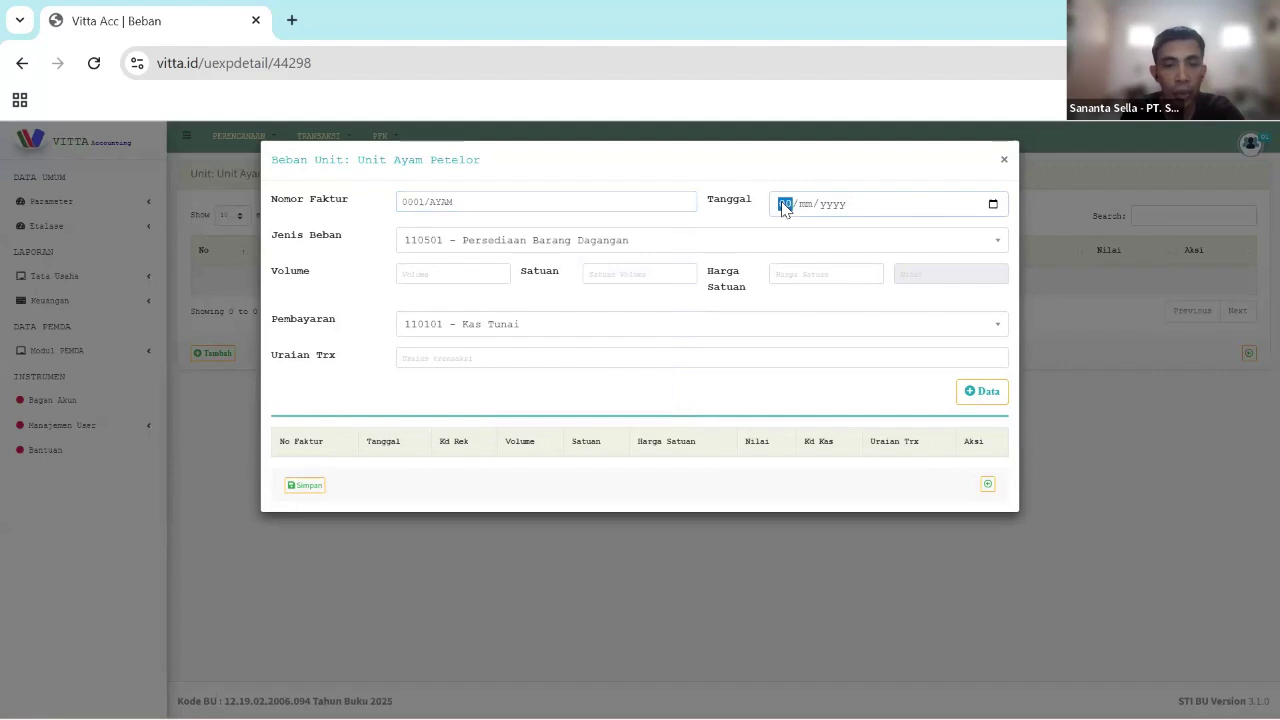
text(2)
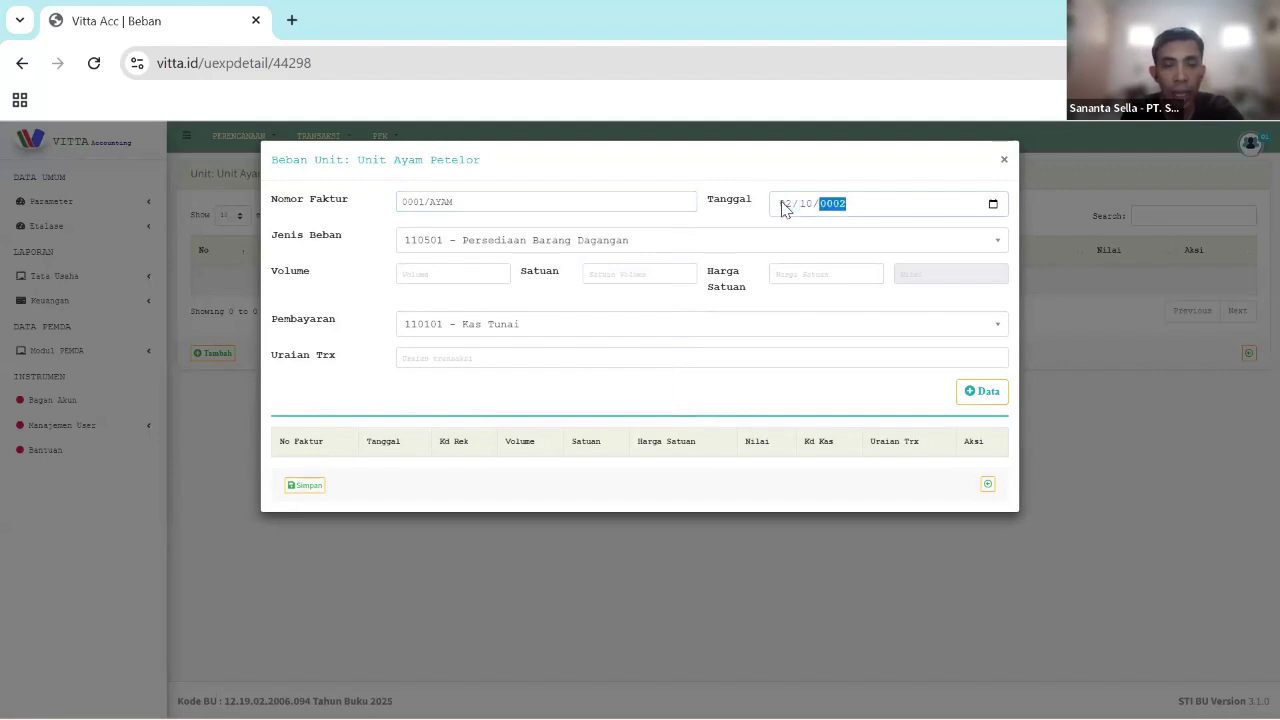
text(025)
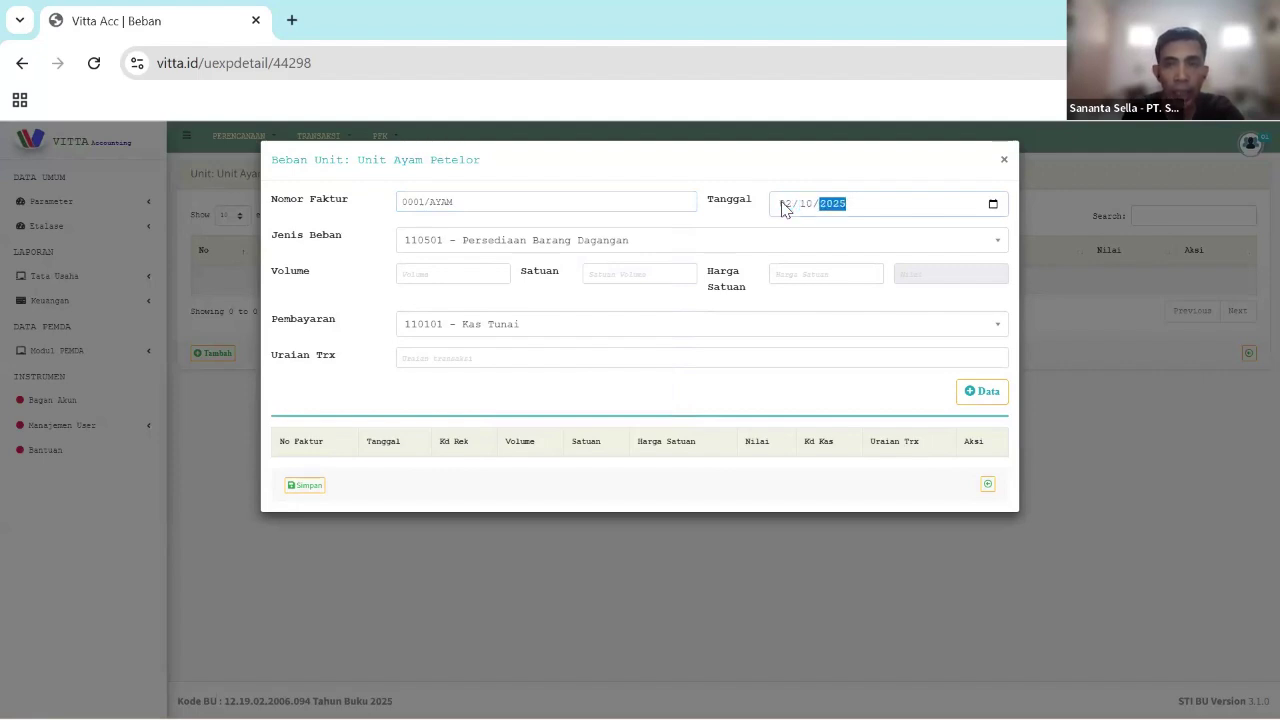
- Choose feed expense 530106 and enter 100 Kg at 6,000.00, totalling 600,000.00
click(638, 241)
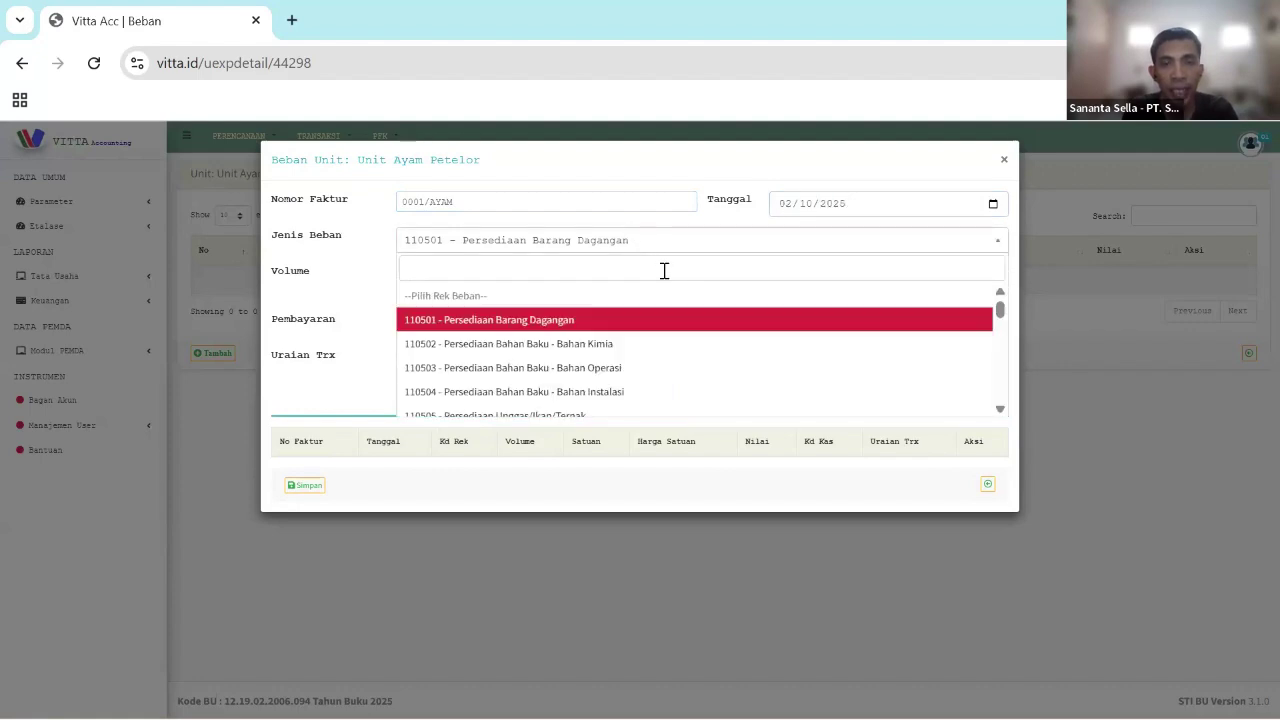
text(paka)
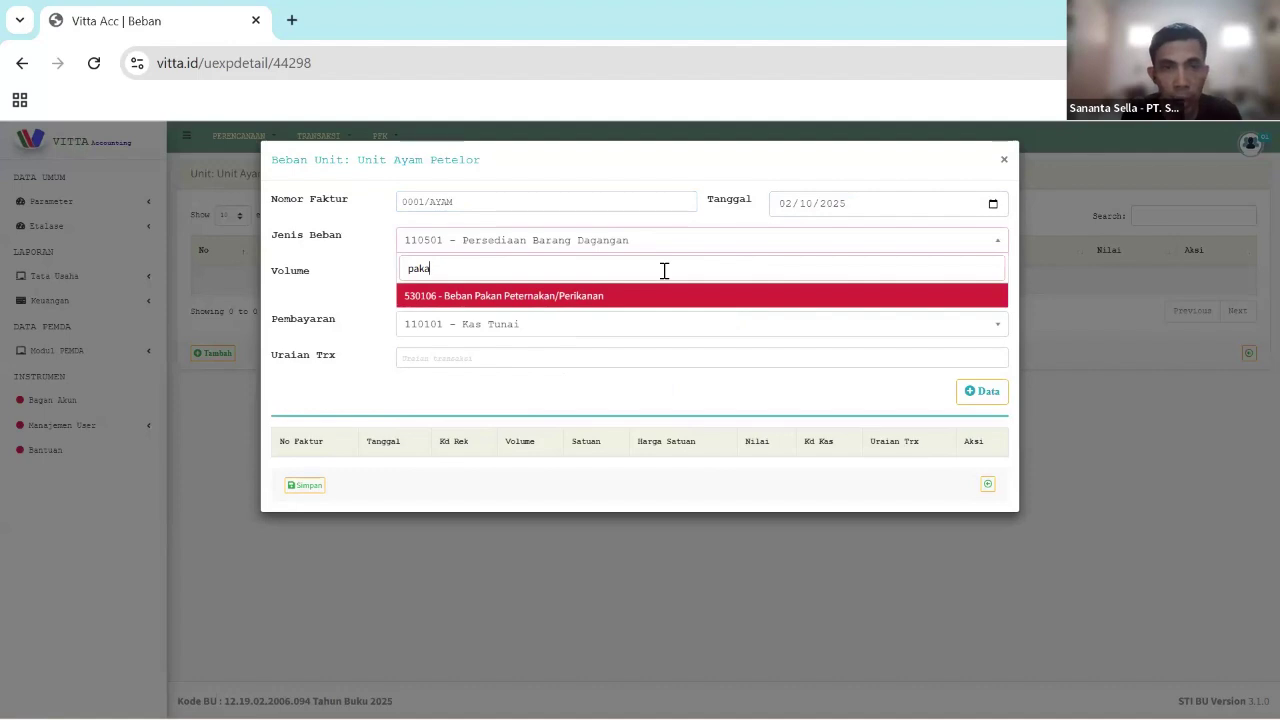
click(496, 303)
click(412, 273)
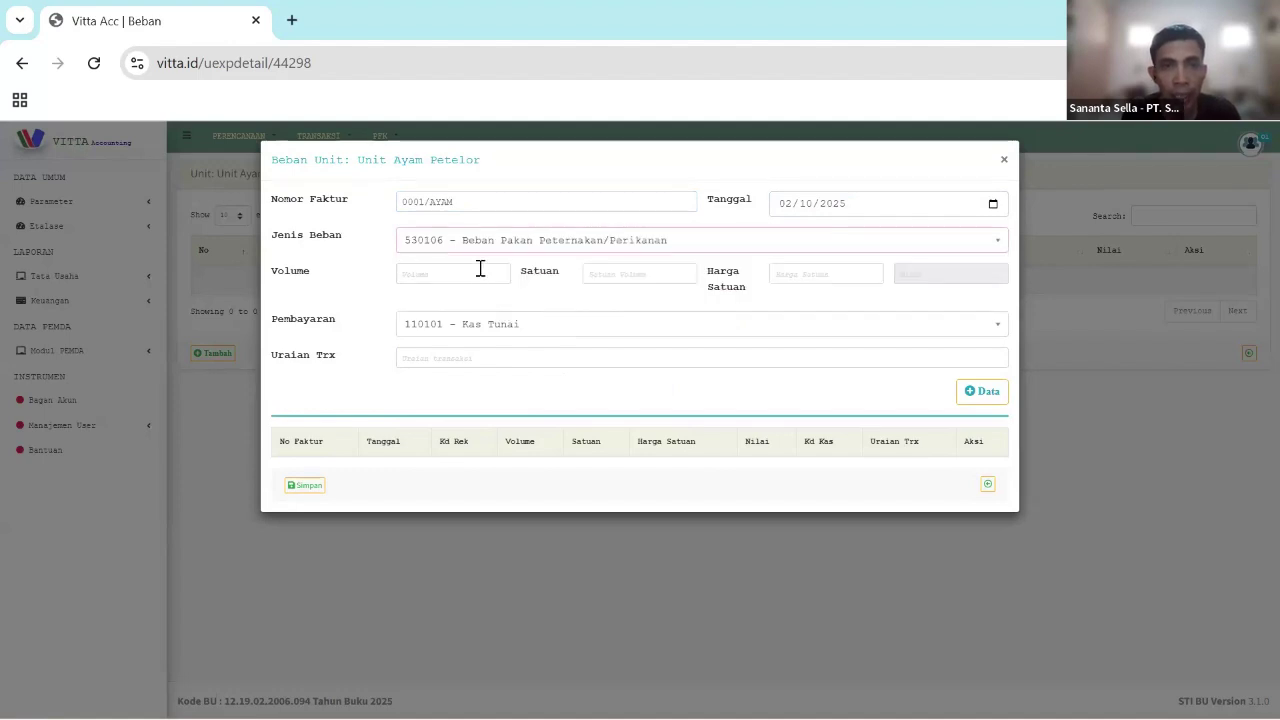
click(480, 275)
text(1)
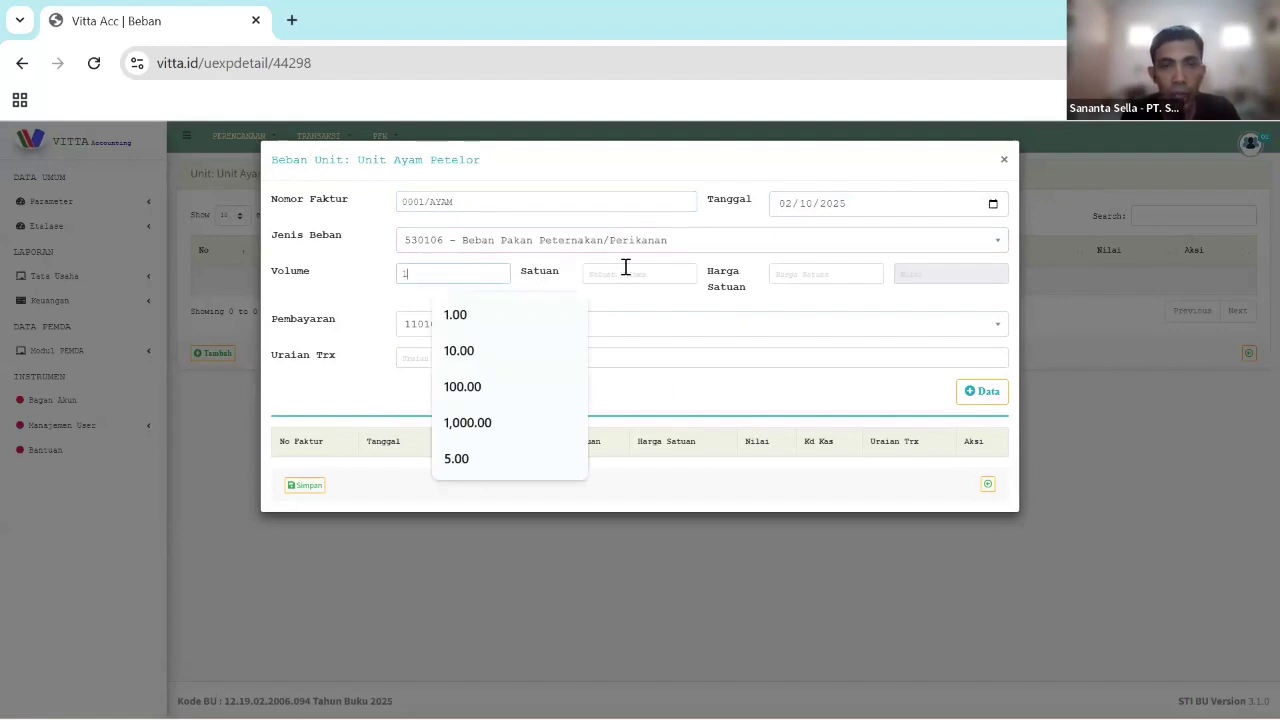
text(0)
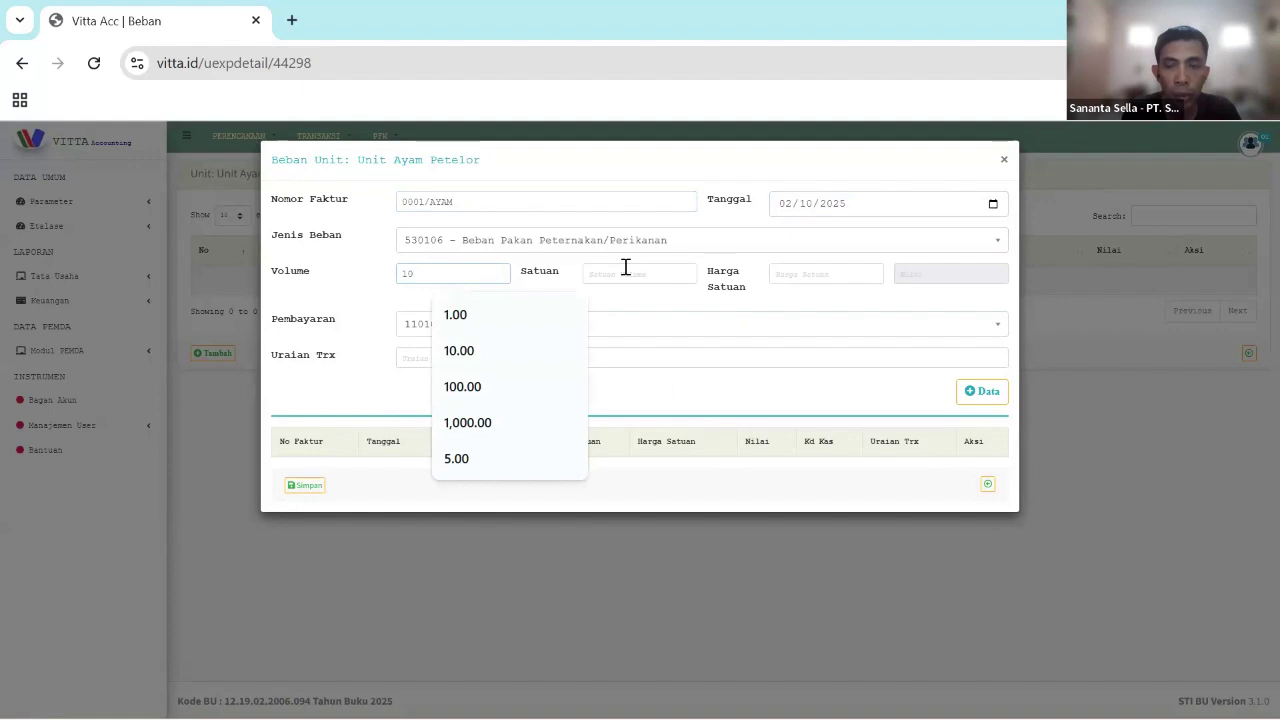
text(0)
click(648, 270)
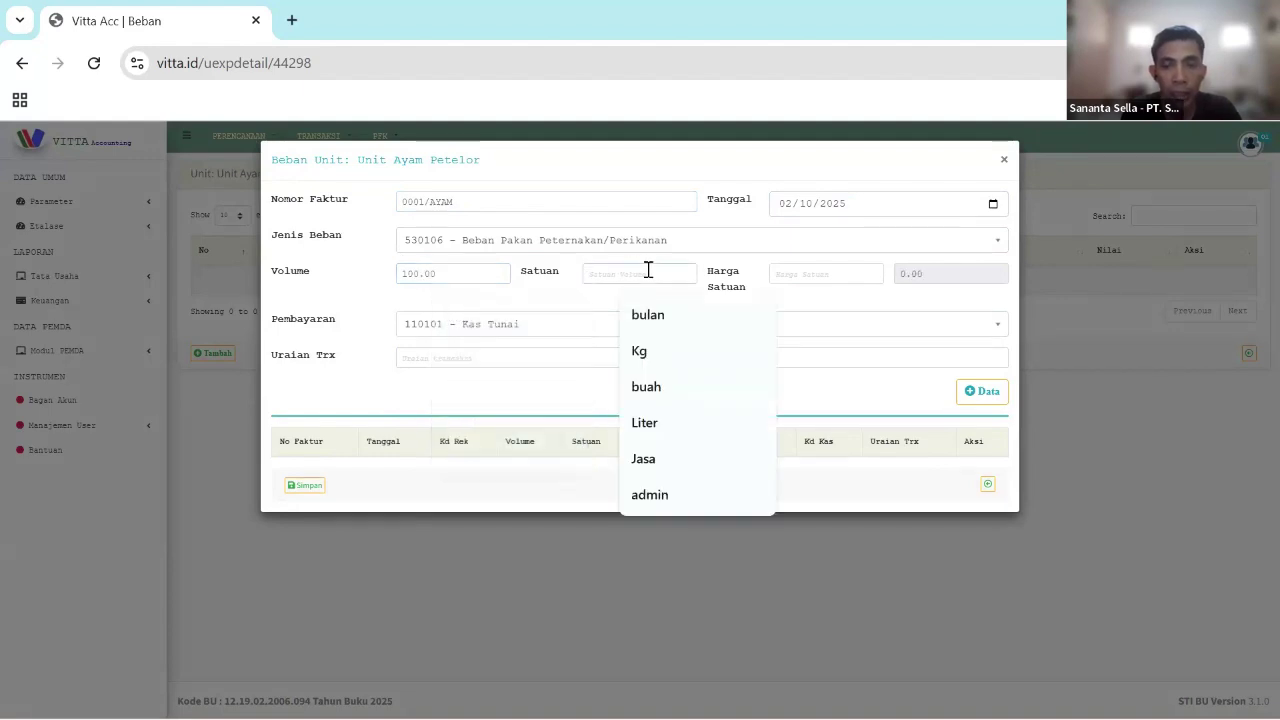
text(Kg)
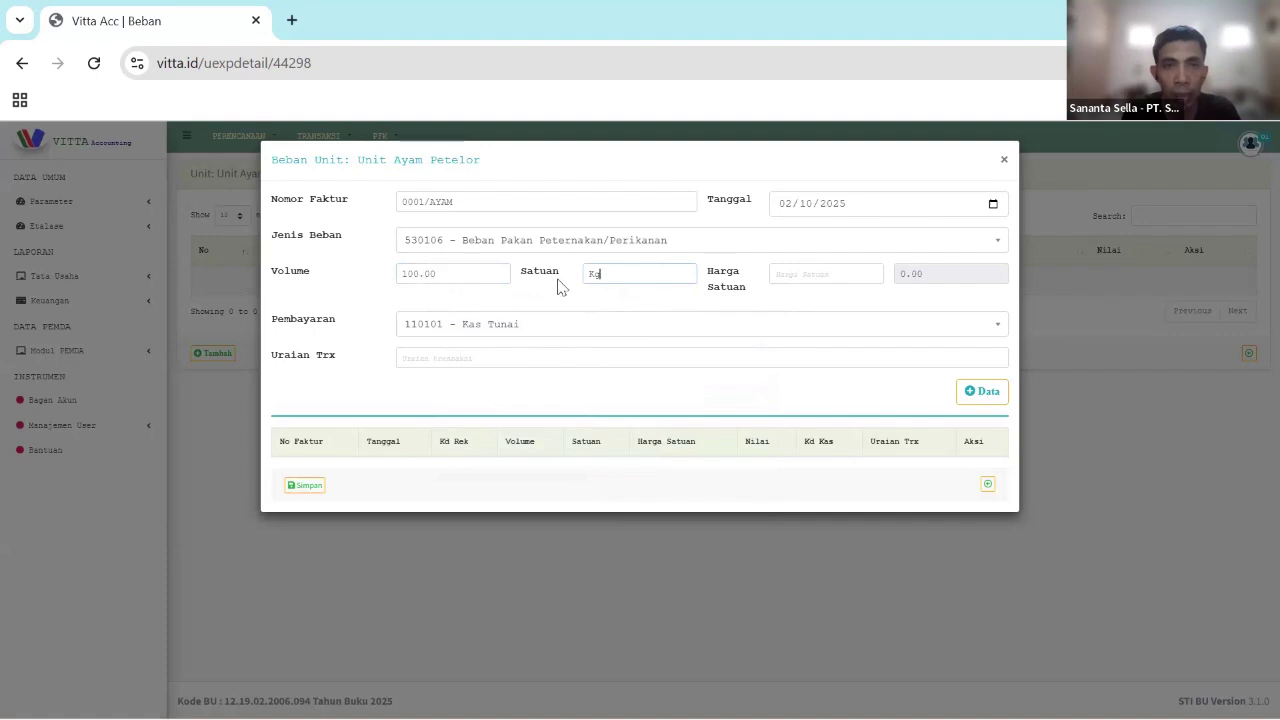
click(817, 278)
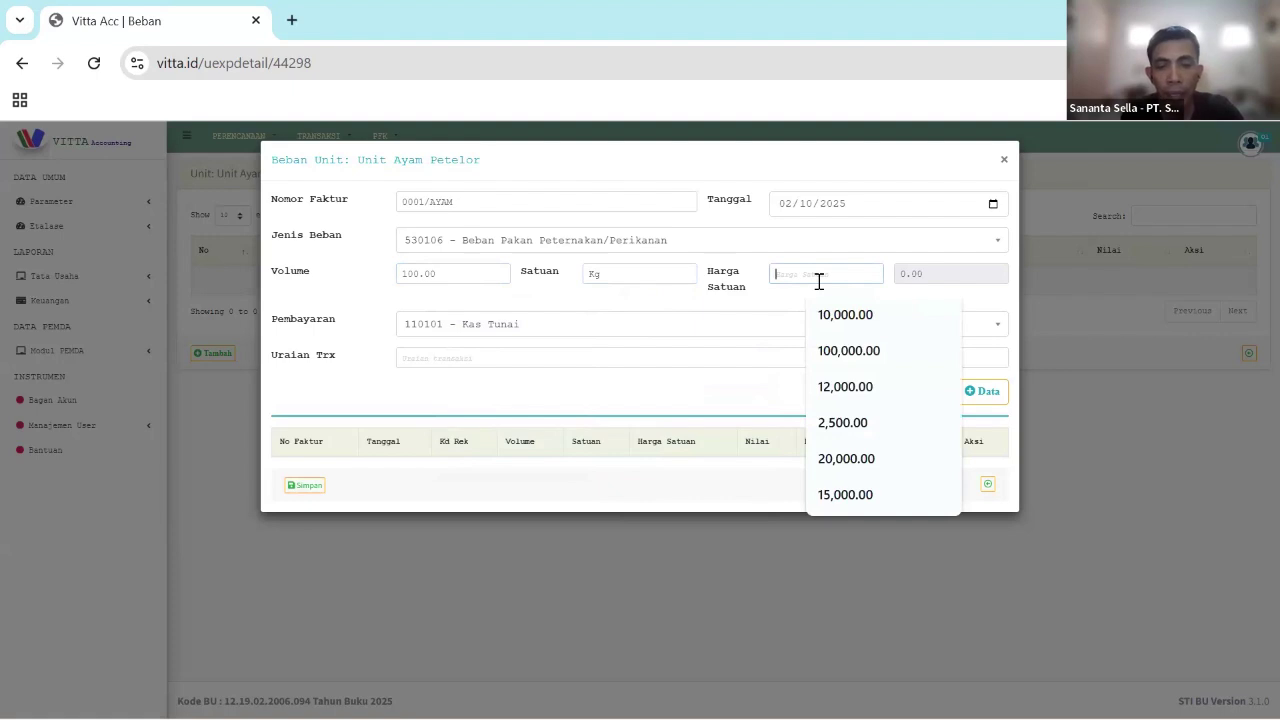
text(6.00000)
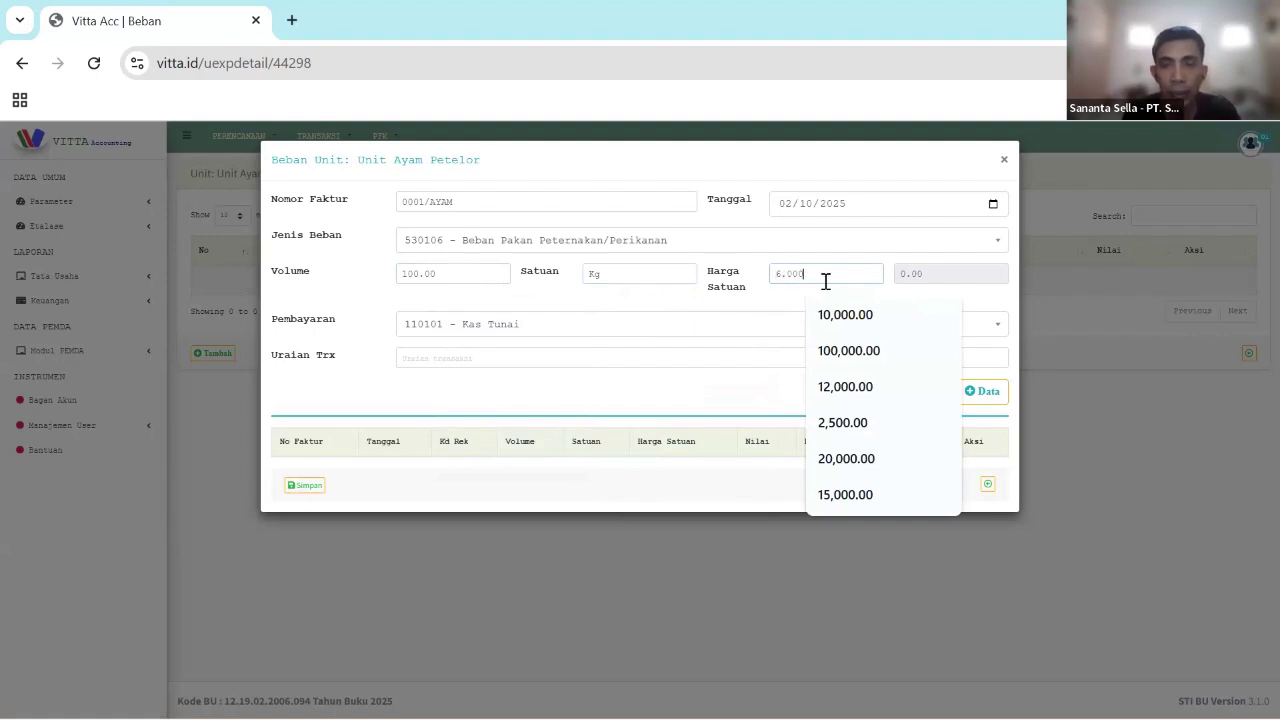
key(Tab)
- Set the payment account to 110119 Kas Tunai Unit Produksi/Ketahanan Pangan
click(956, 300)
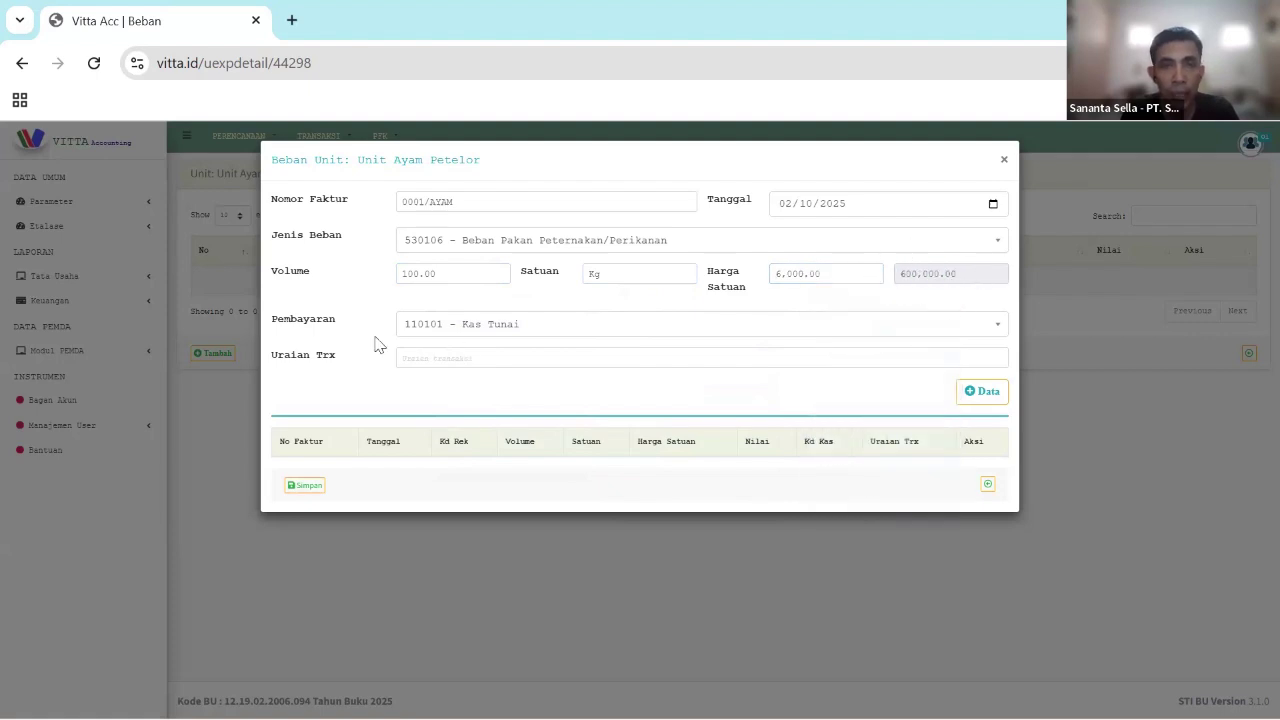
drag(360, 329, 358, 329)
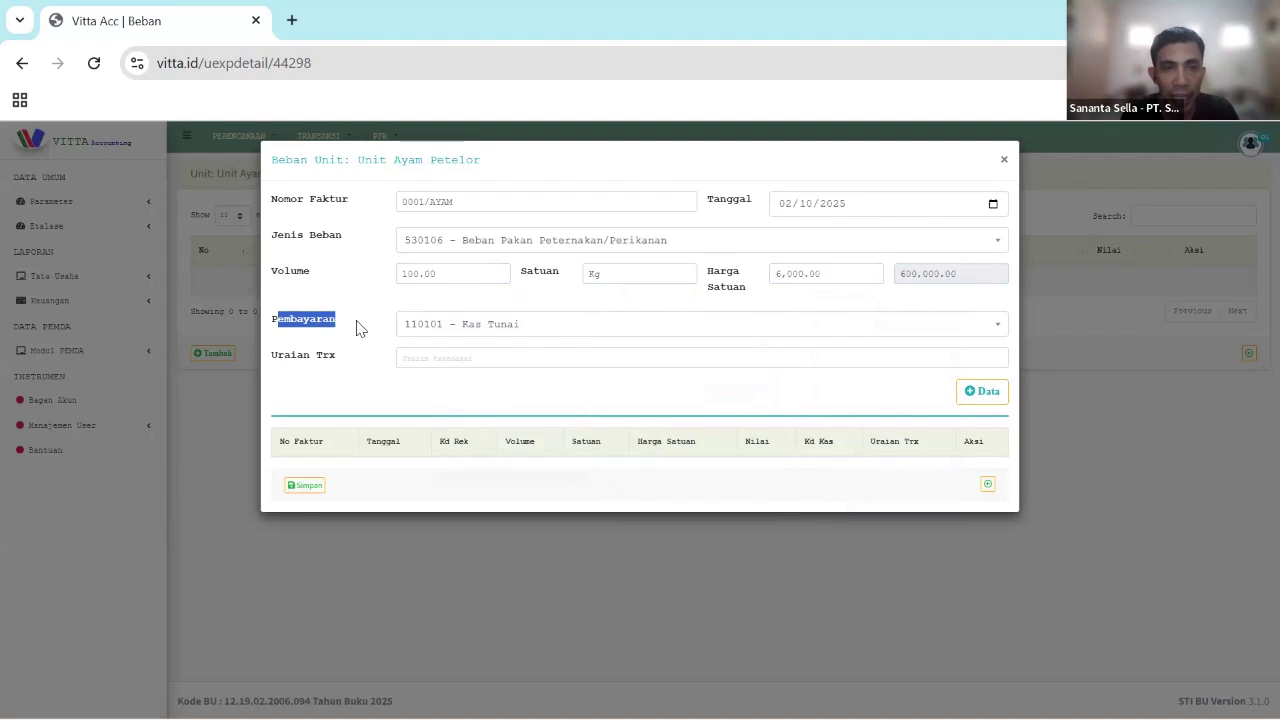
click(453, 330)
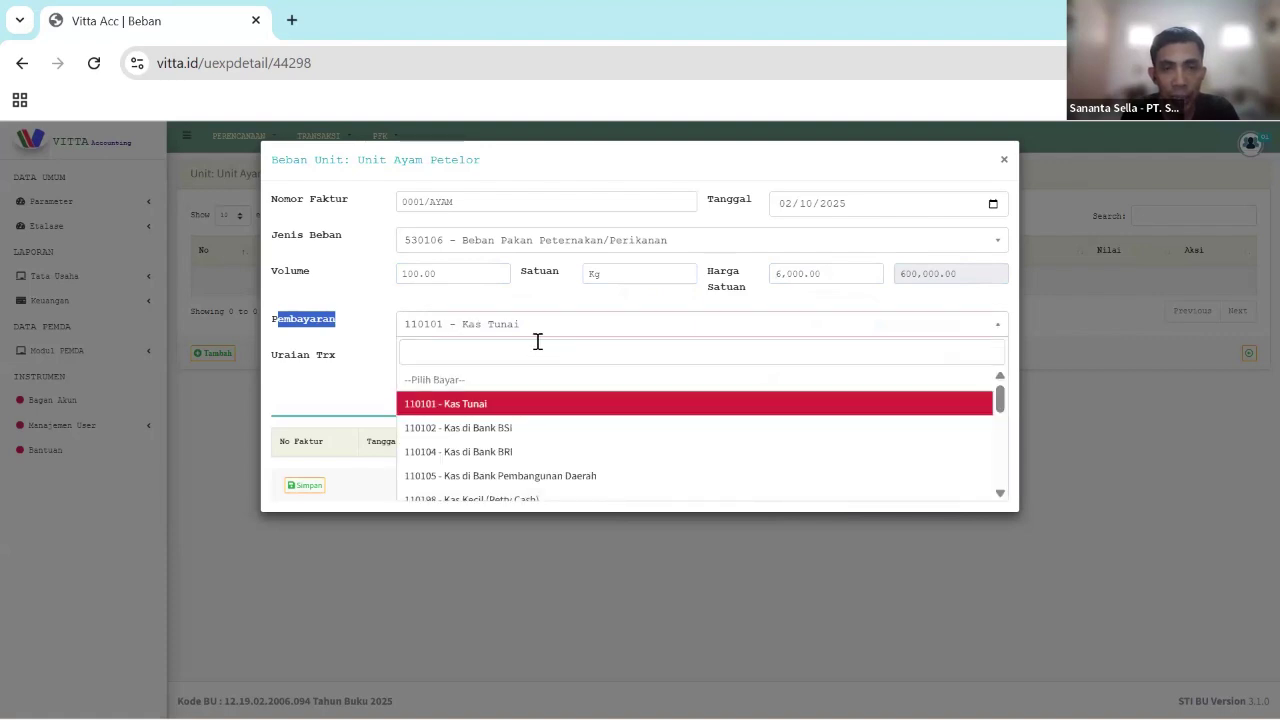
click(1000, 494)
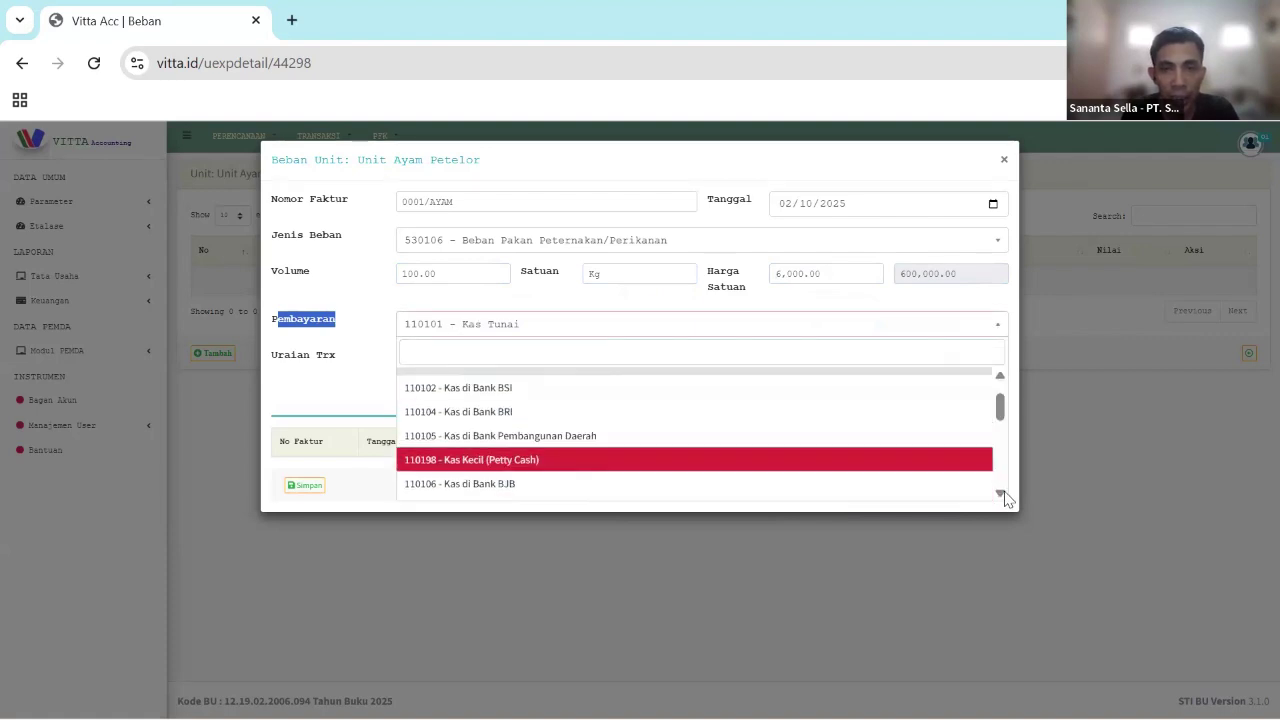
click(1000, 494)
click(1000, 494)
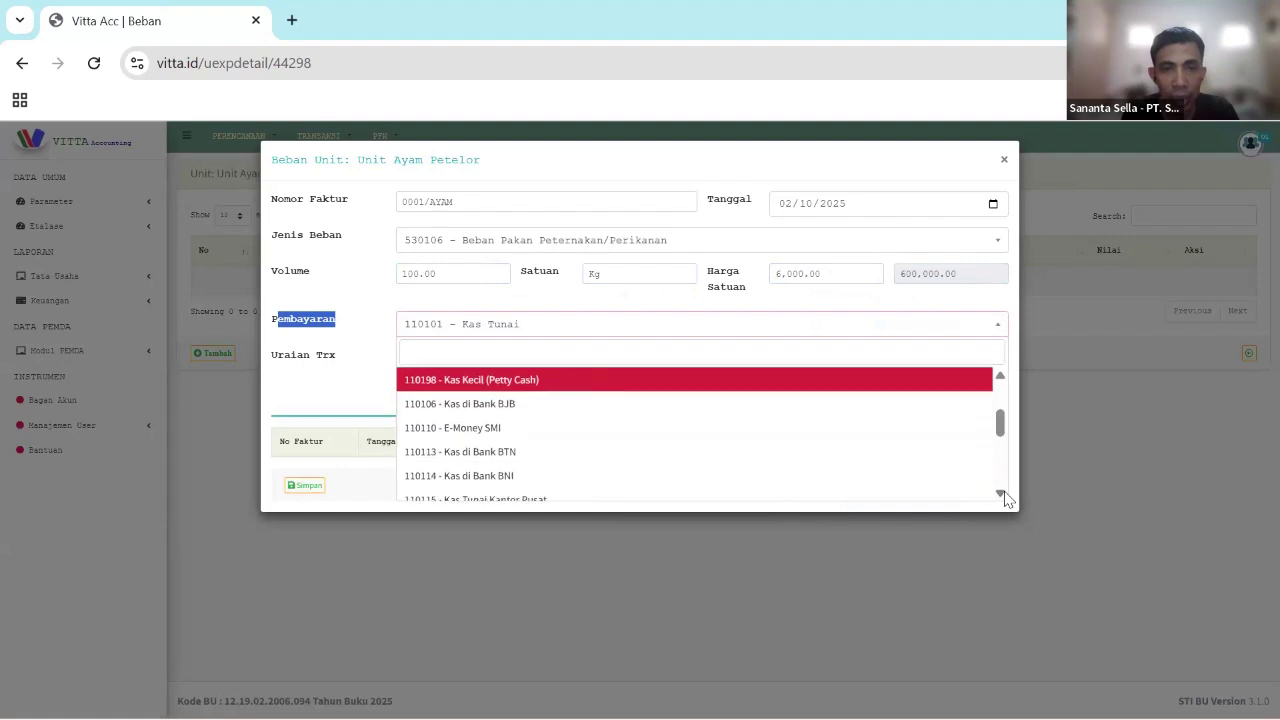
click(879, 352)
text(pro)
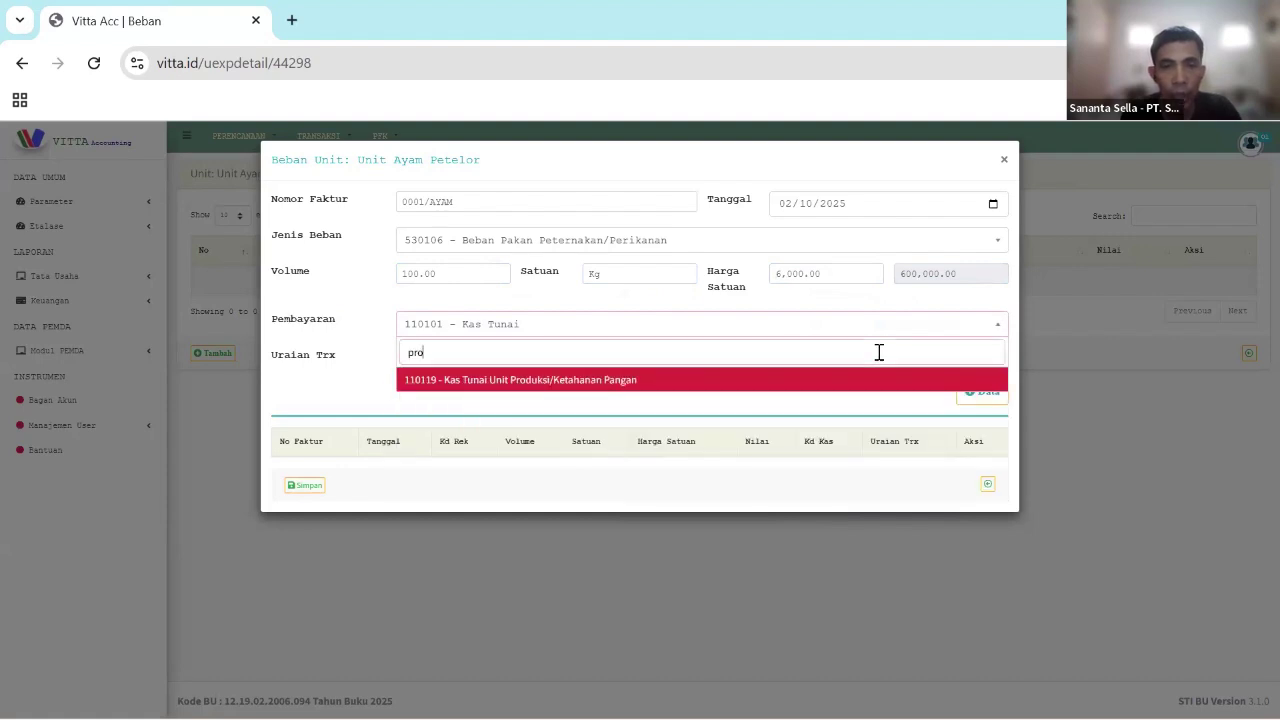
click(694, 382)
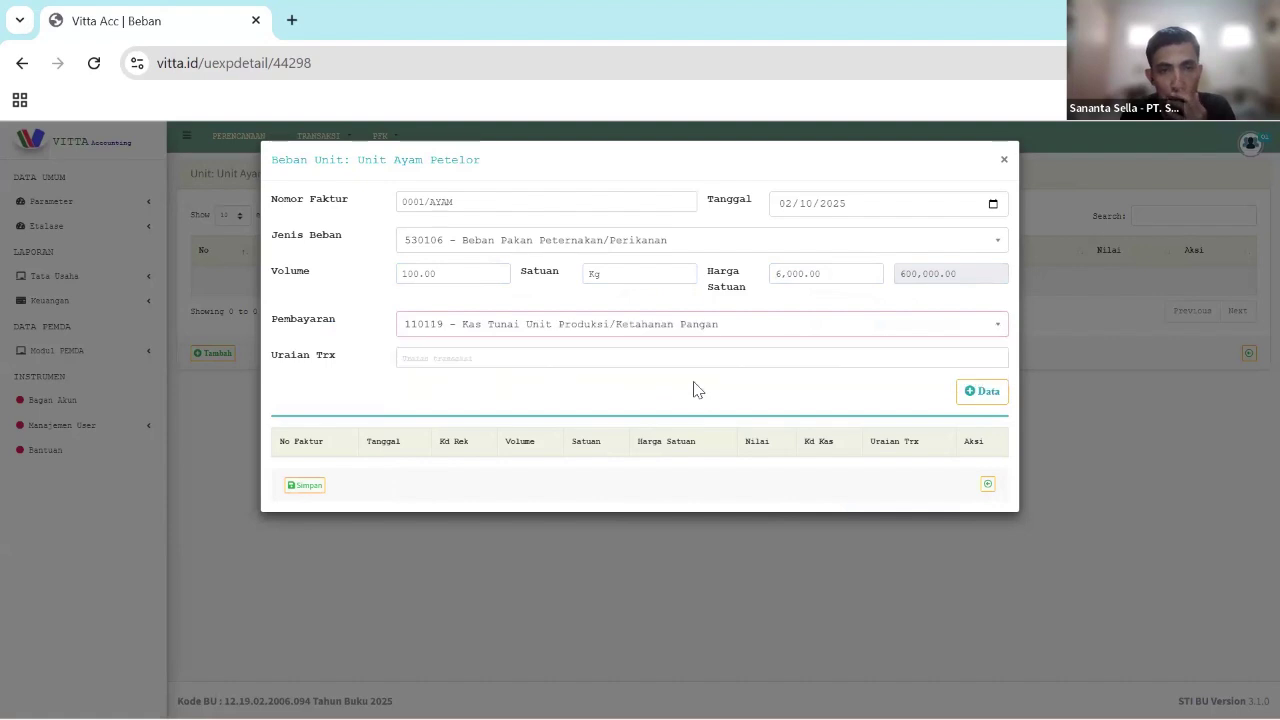
- Describe the transaction as 'pembelian pakan ternak', keeping 530106 as the expense account
click(596, 361)
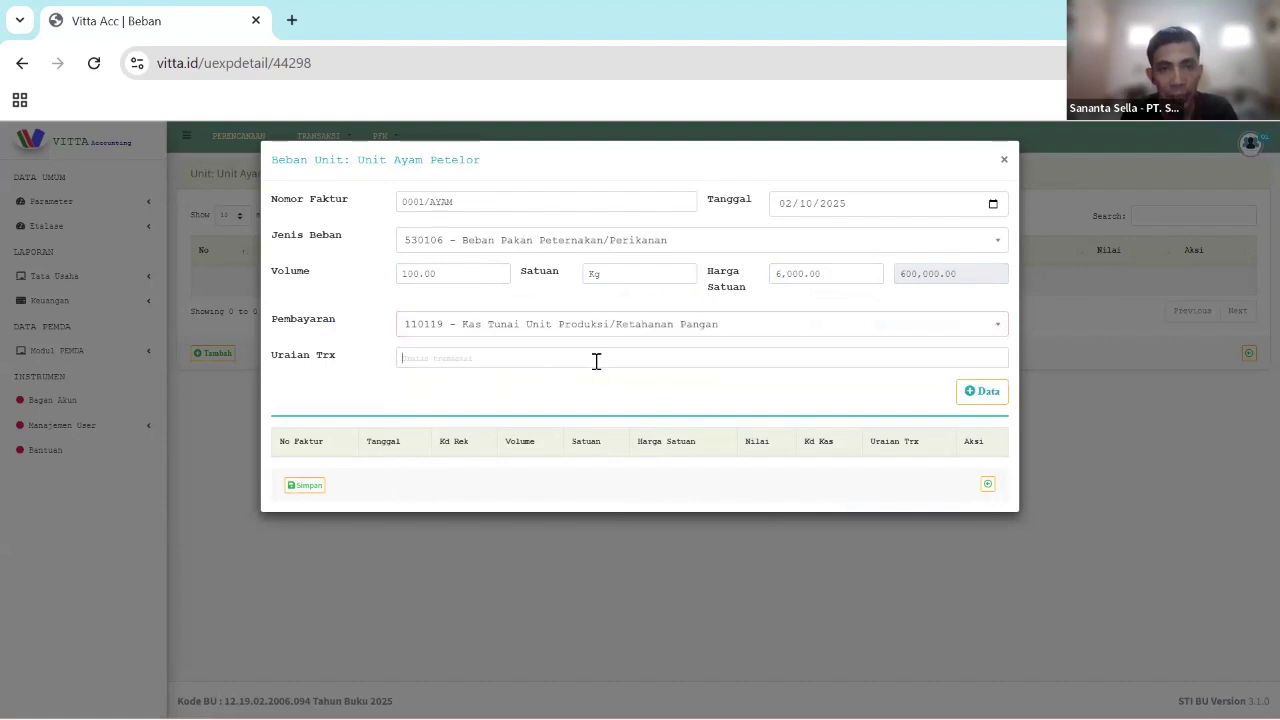
text(pe)
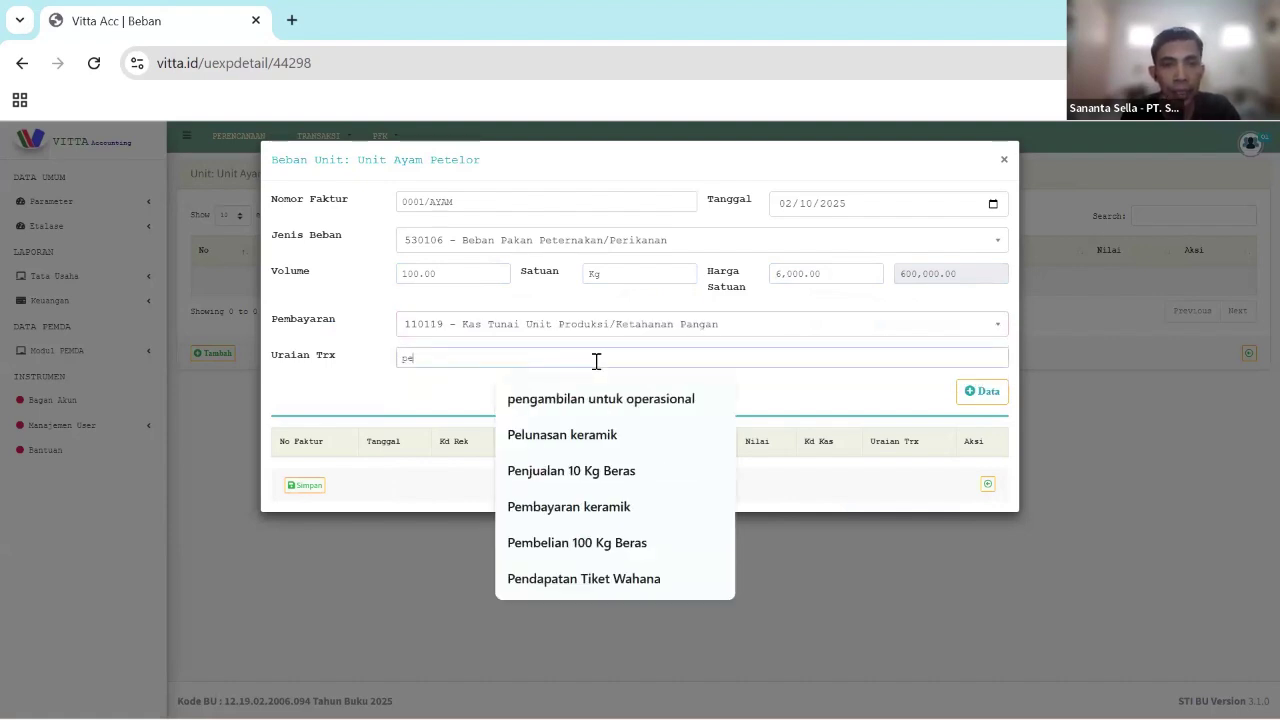
text(mbelian pakan ternak)
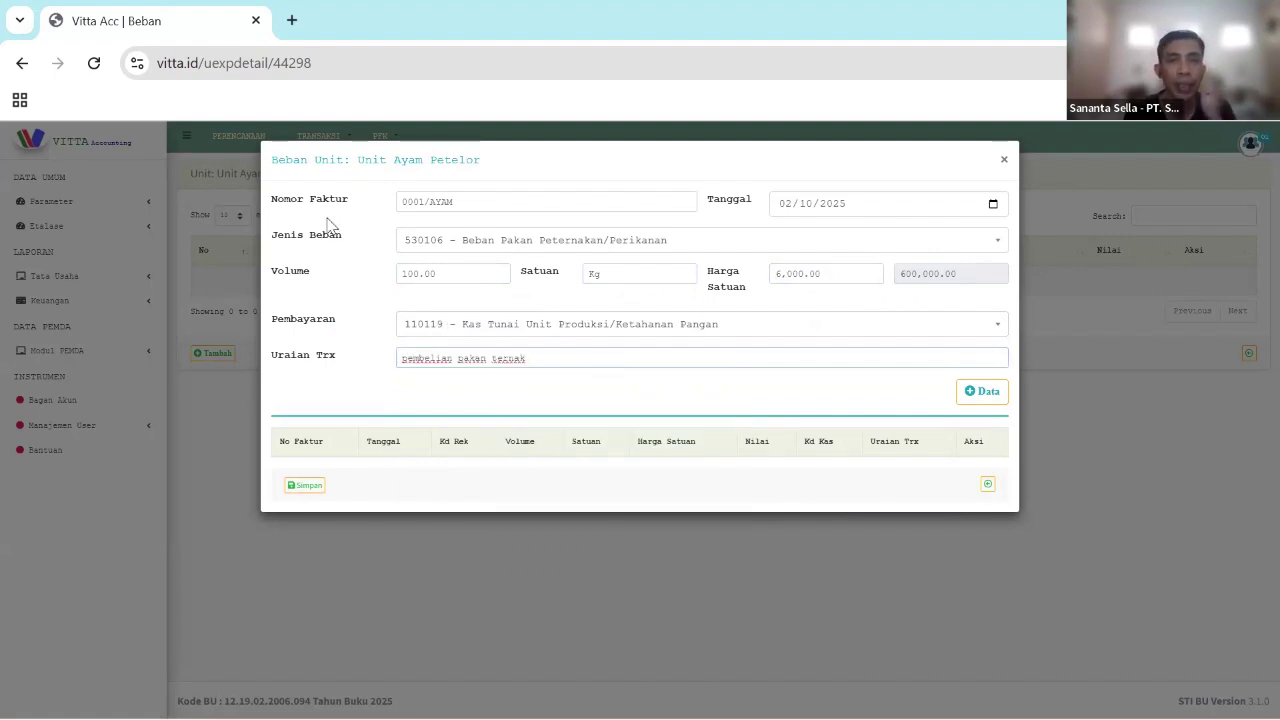
click(469, 201)
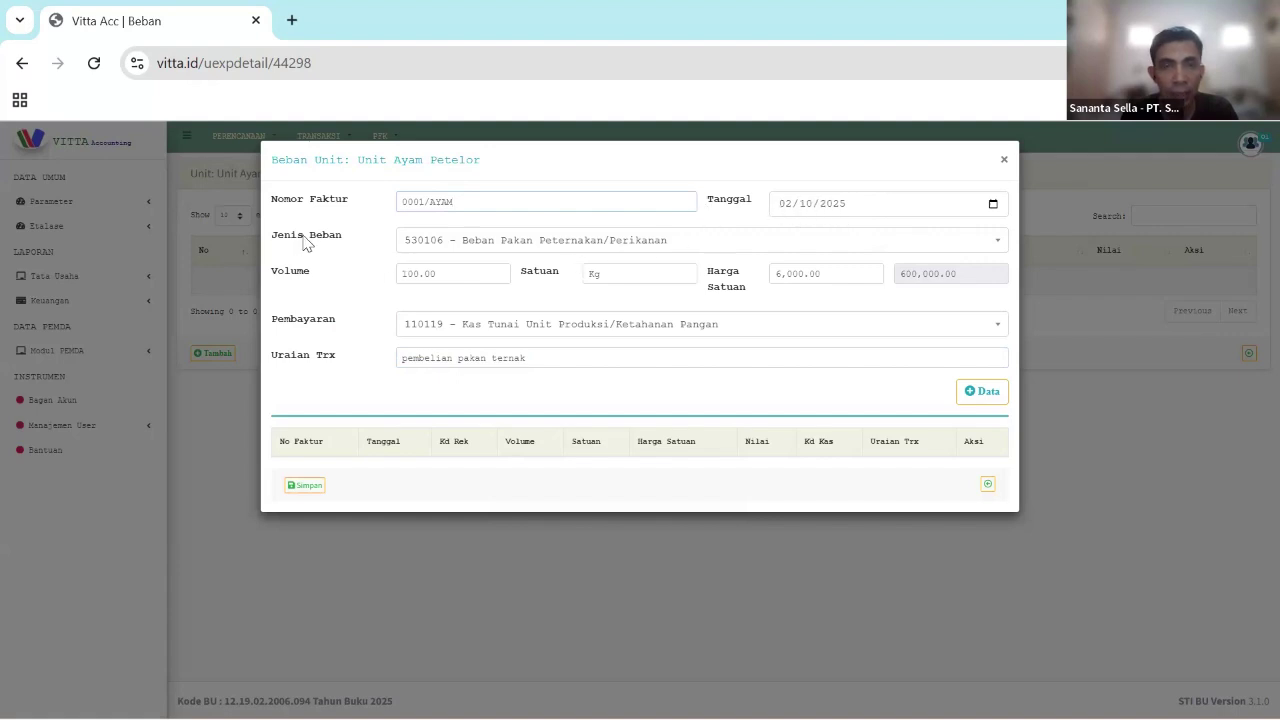
click(470, 245)
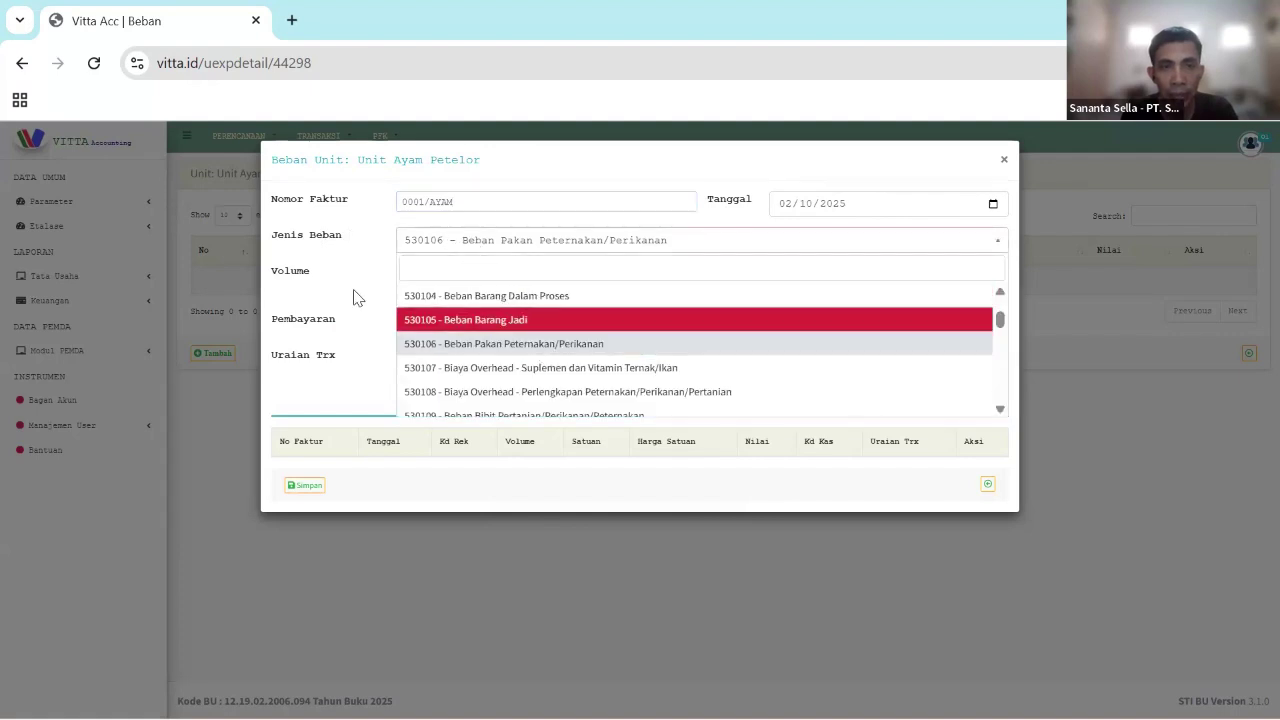
click(446, 345)
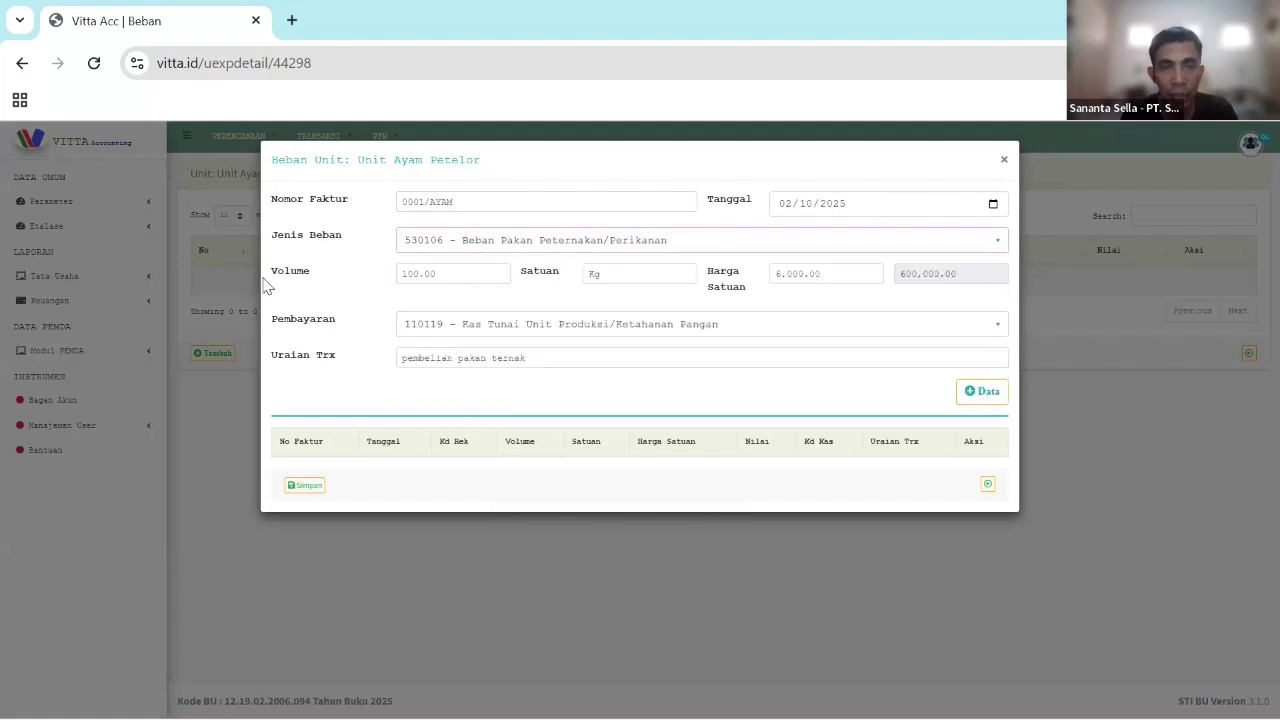
double_click(456, 276)
click(622, 280)
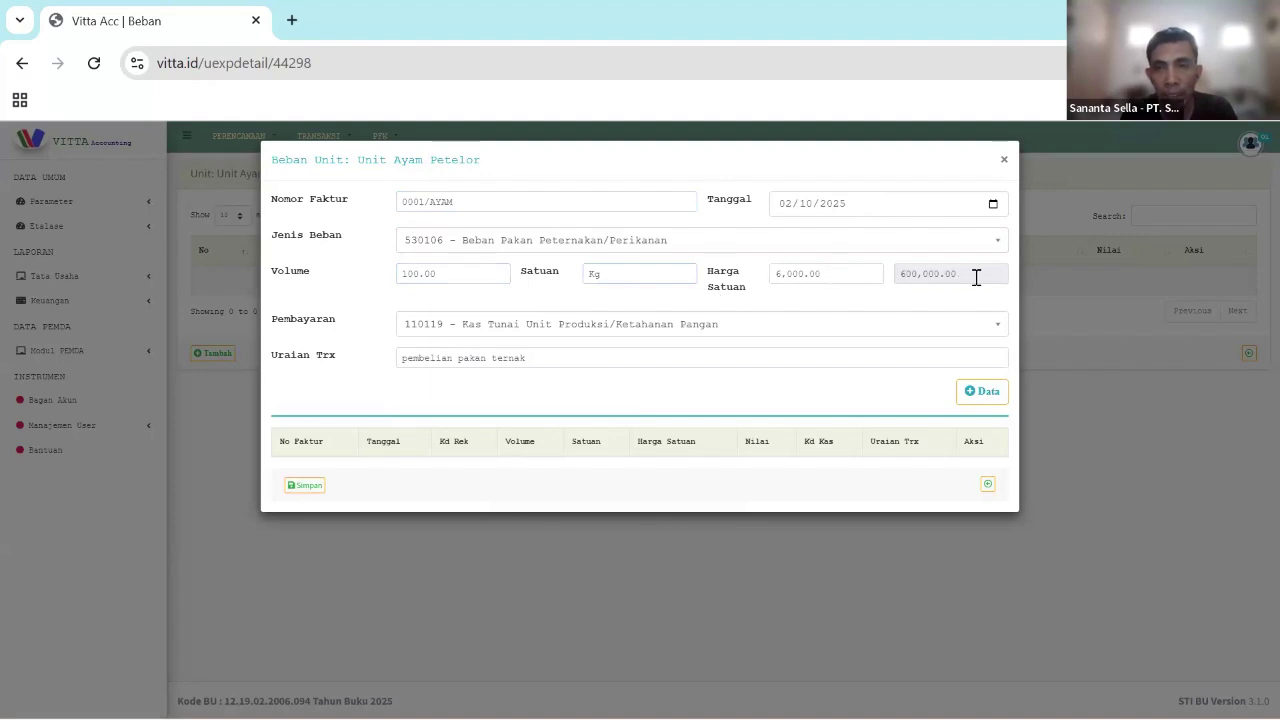
double_click(320, 320)
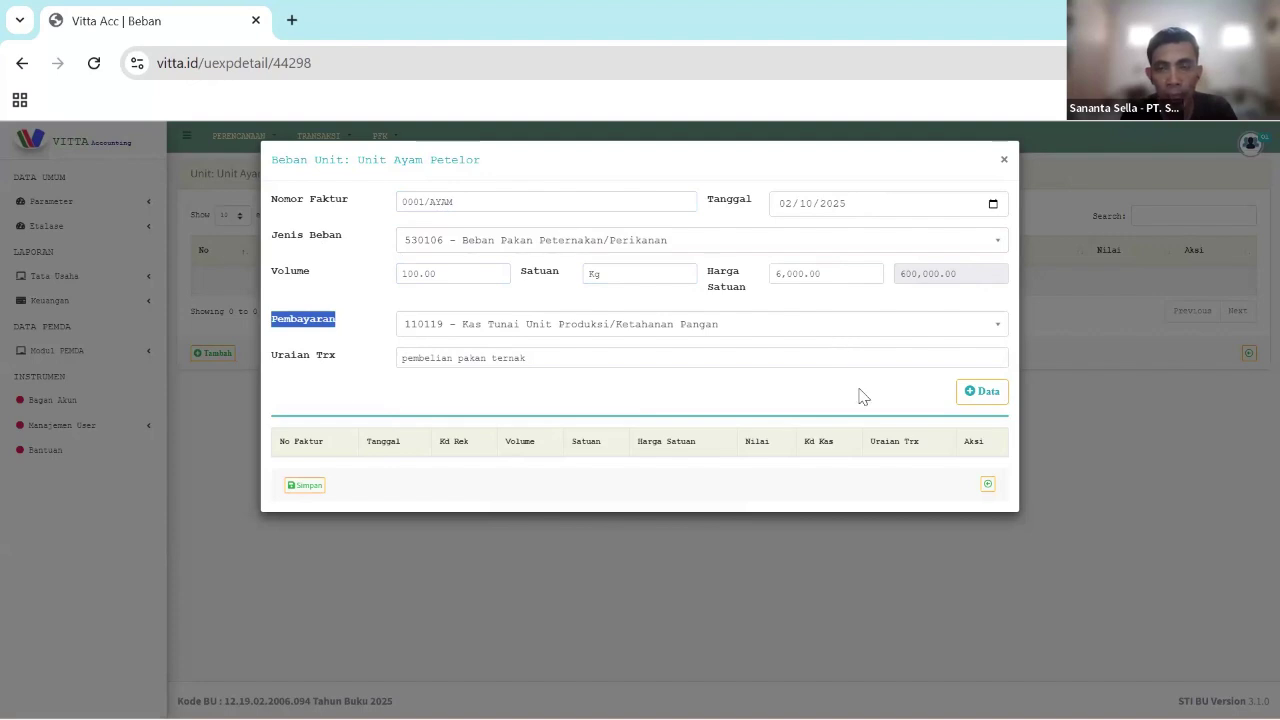
- Add the feed line and save the 600,000.00 expense 0001/AYAM, dismissing the confirmation
click(990, 395)
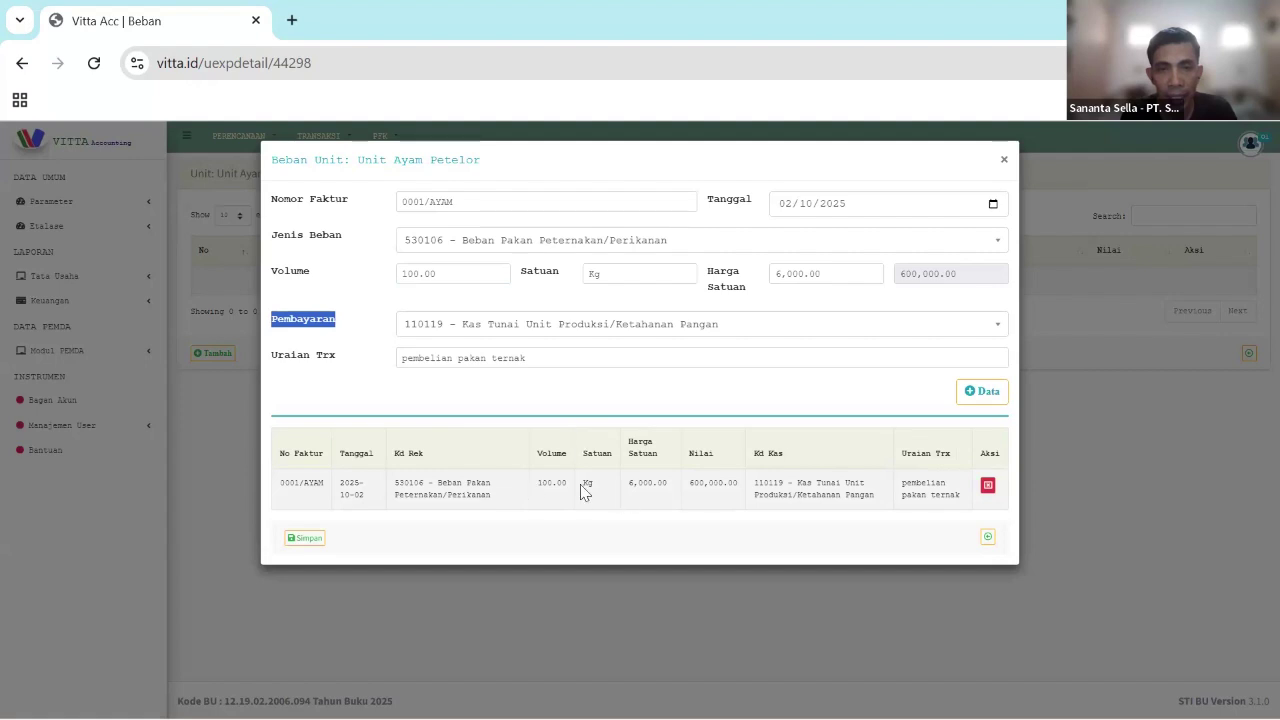
click(306, 541)
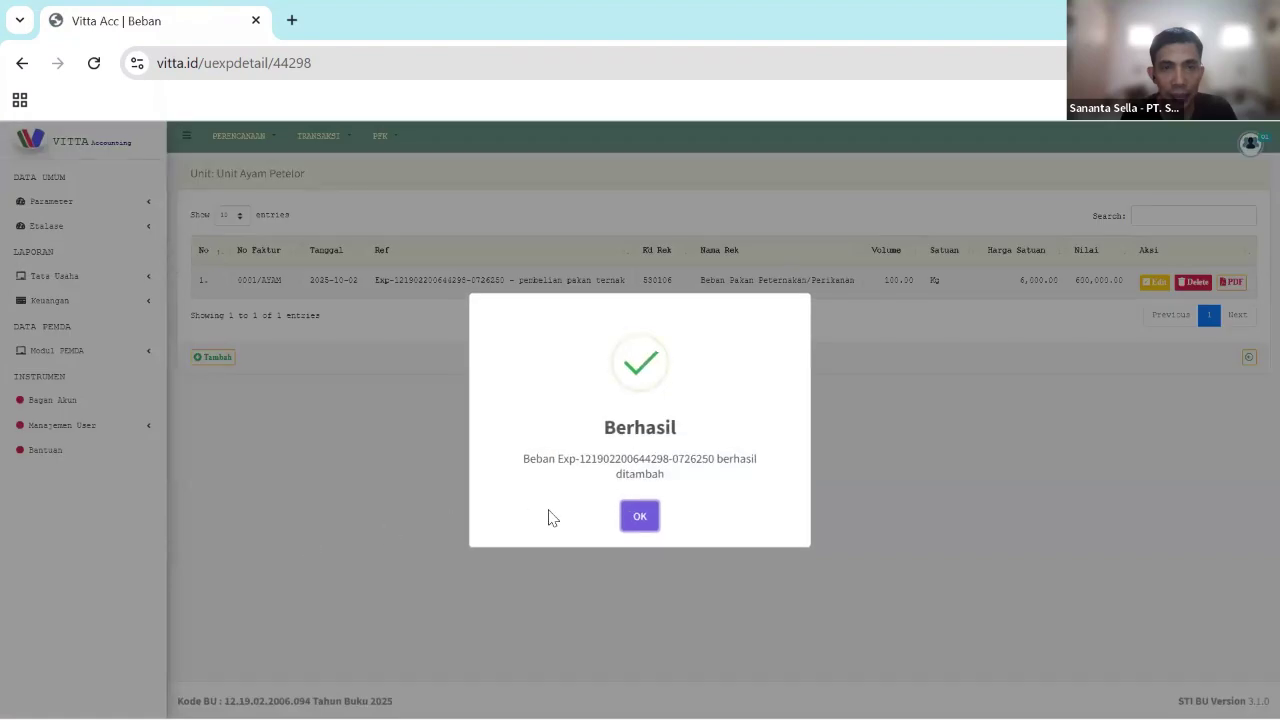
click(643, 518)
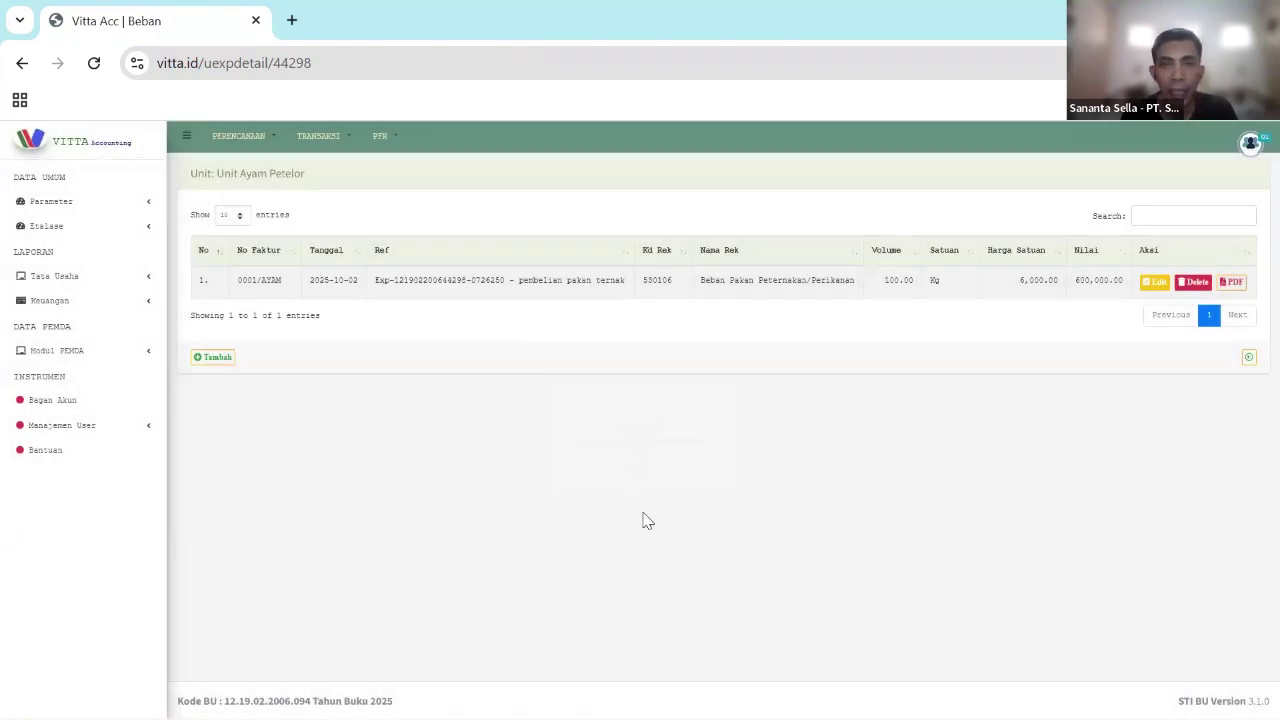
click(339, 145)
mouse_move(357, 170)
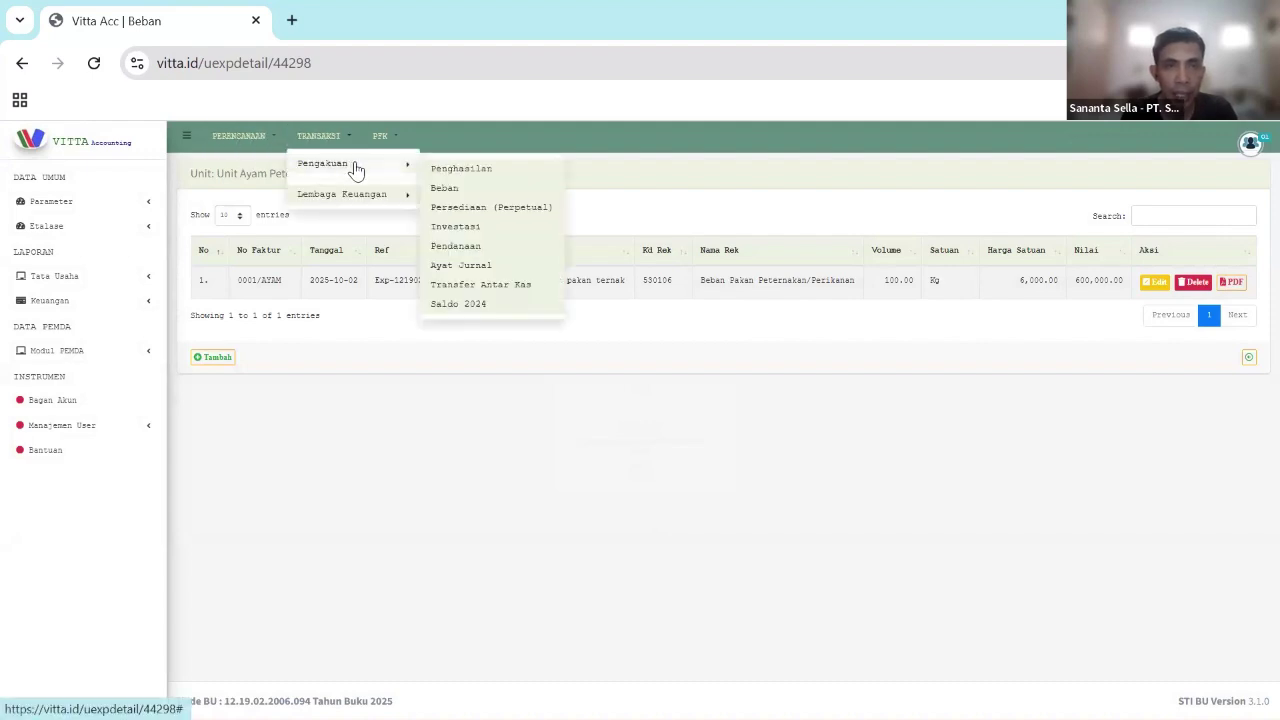
click(474, 190)
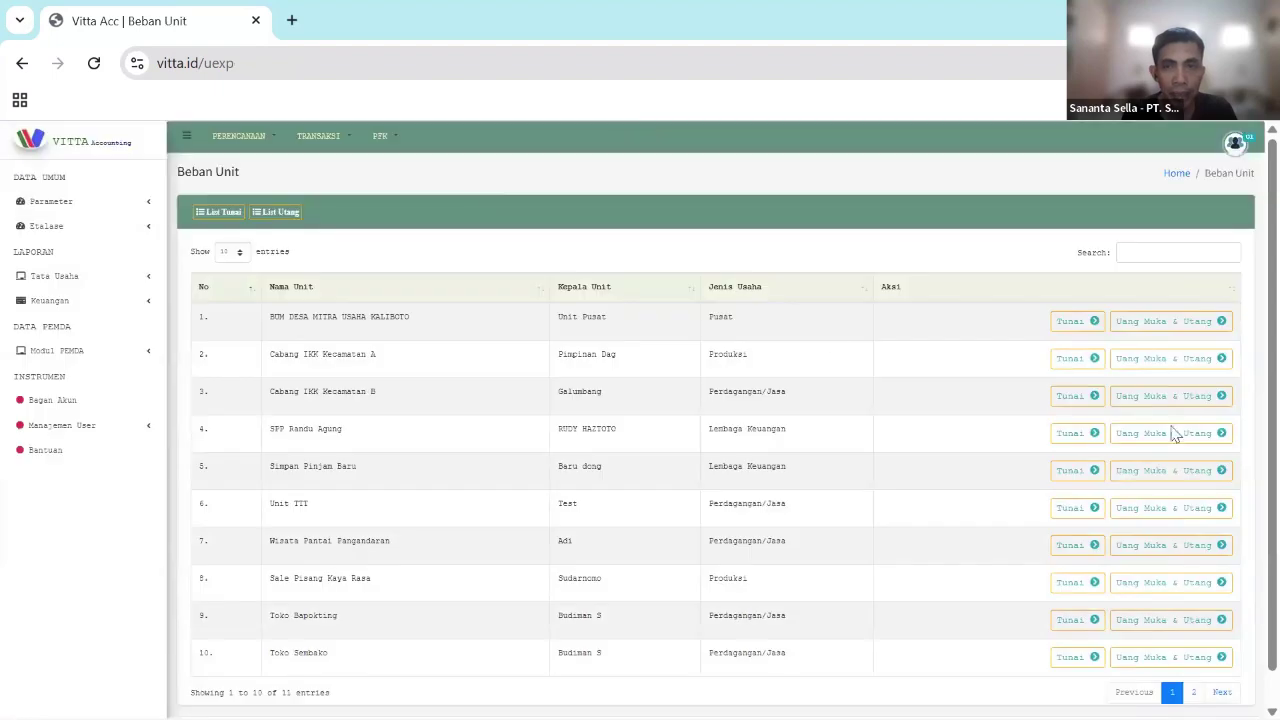
scroll(1252, 520, down, 2)
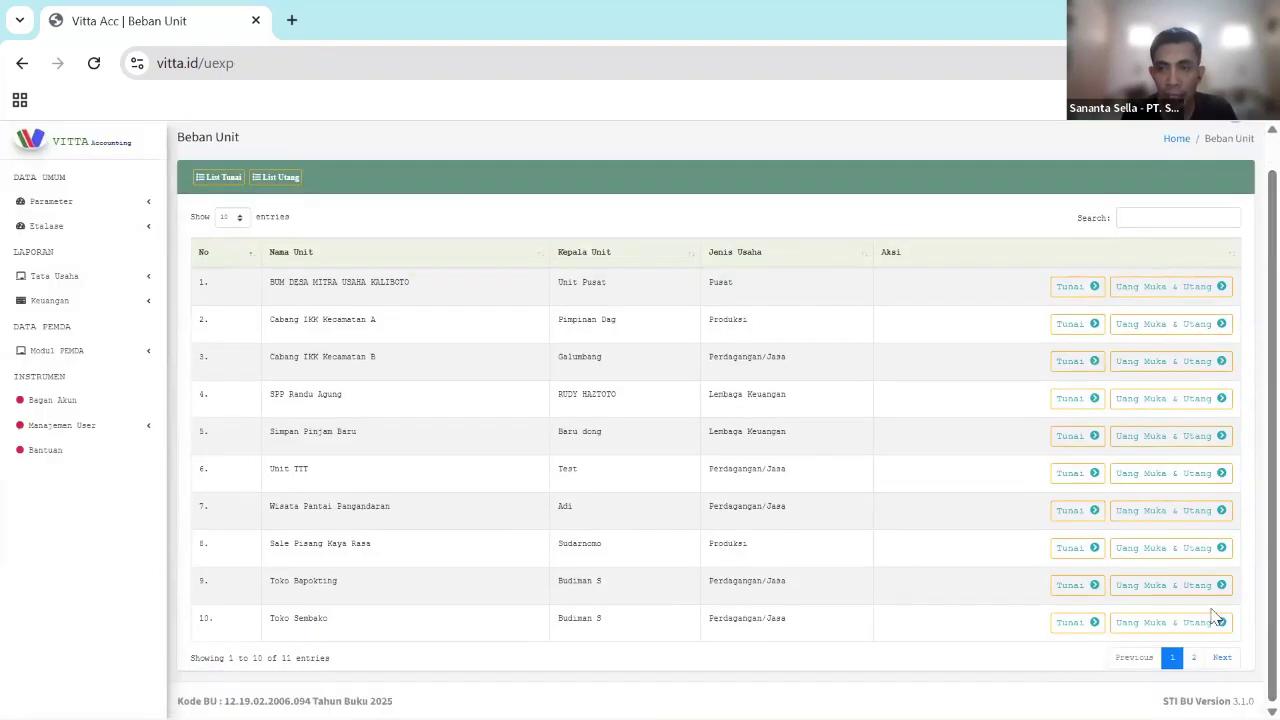
click(1199, 658)
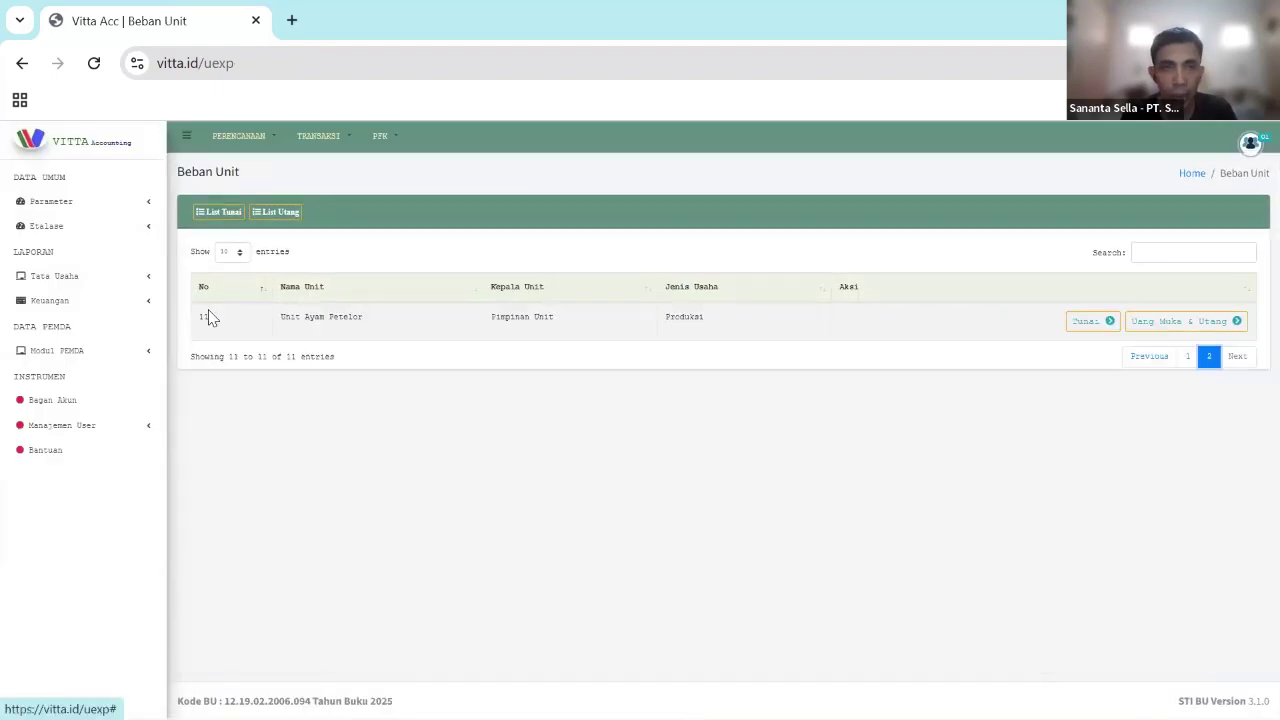
drag(200, 317, 674, 332)
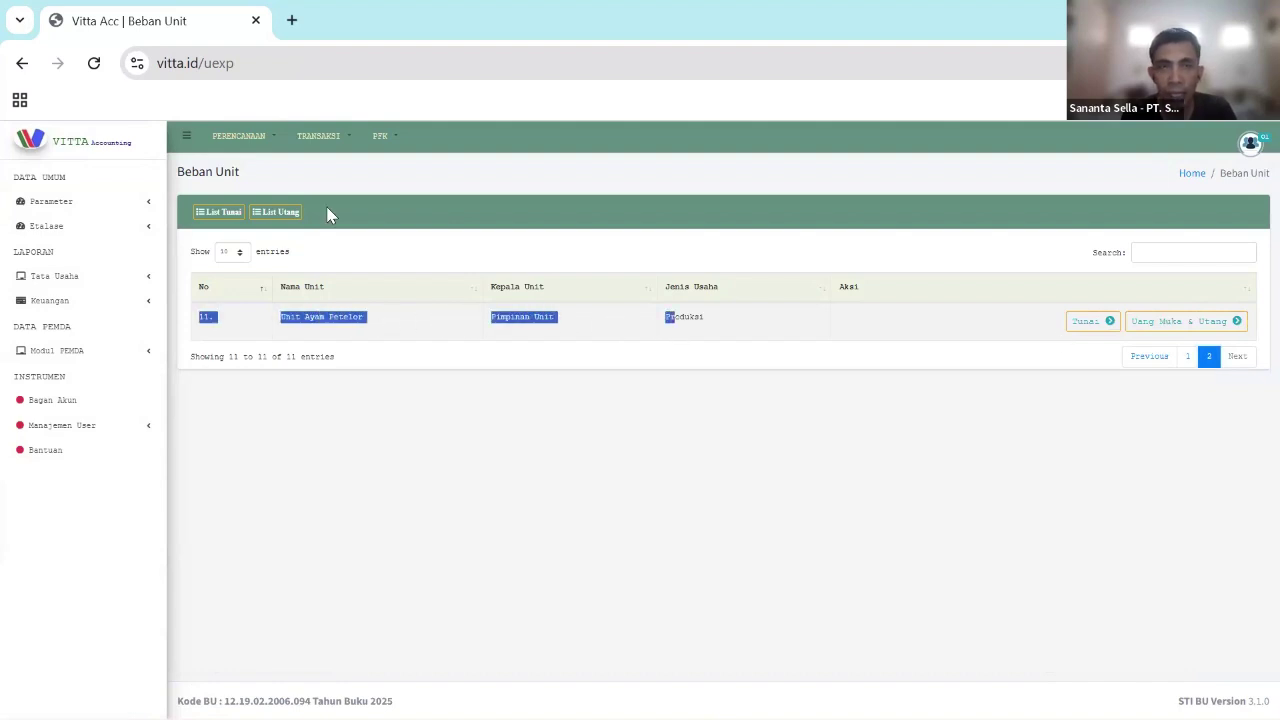
click(1097, 338)
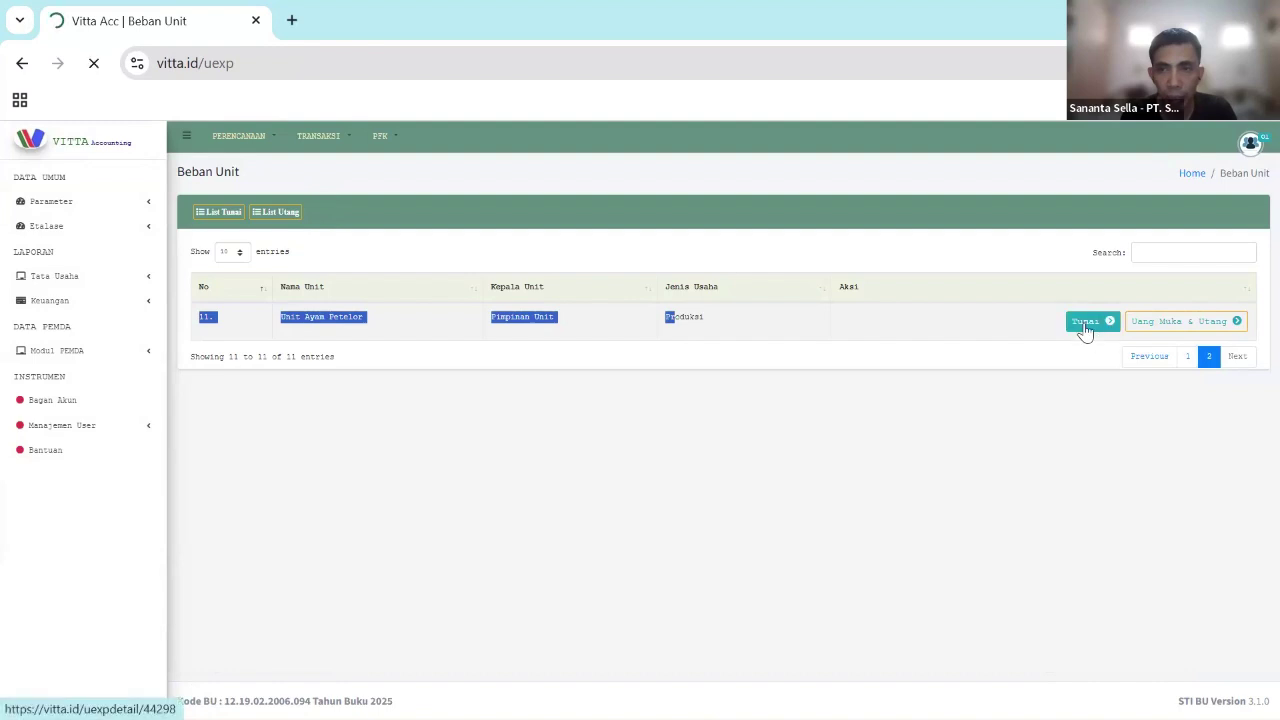
click(318, 136)
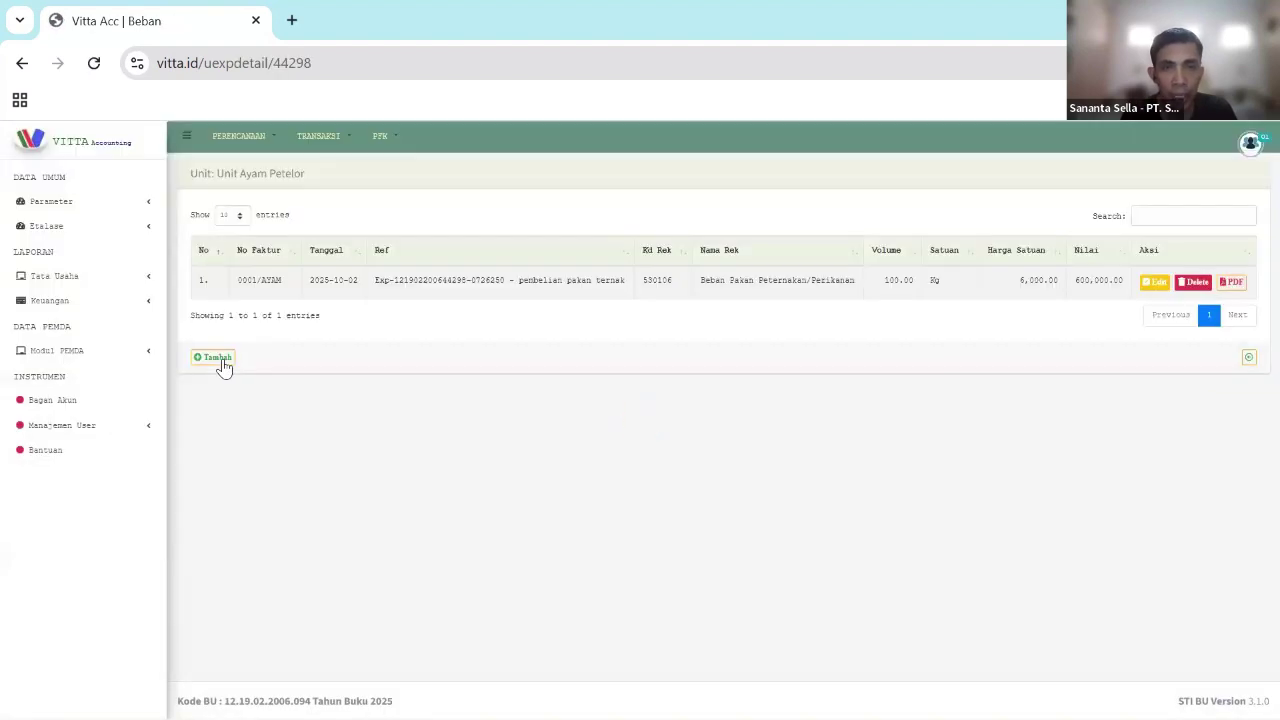
- Start expense 002/AYAM dated 30/10/2025 under account 610401 Beban Listrik
click(224, 366)
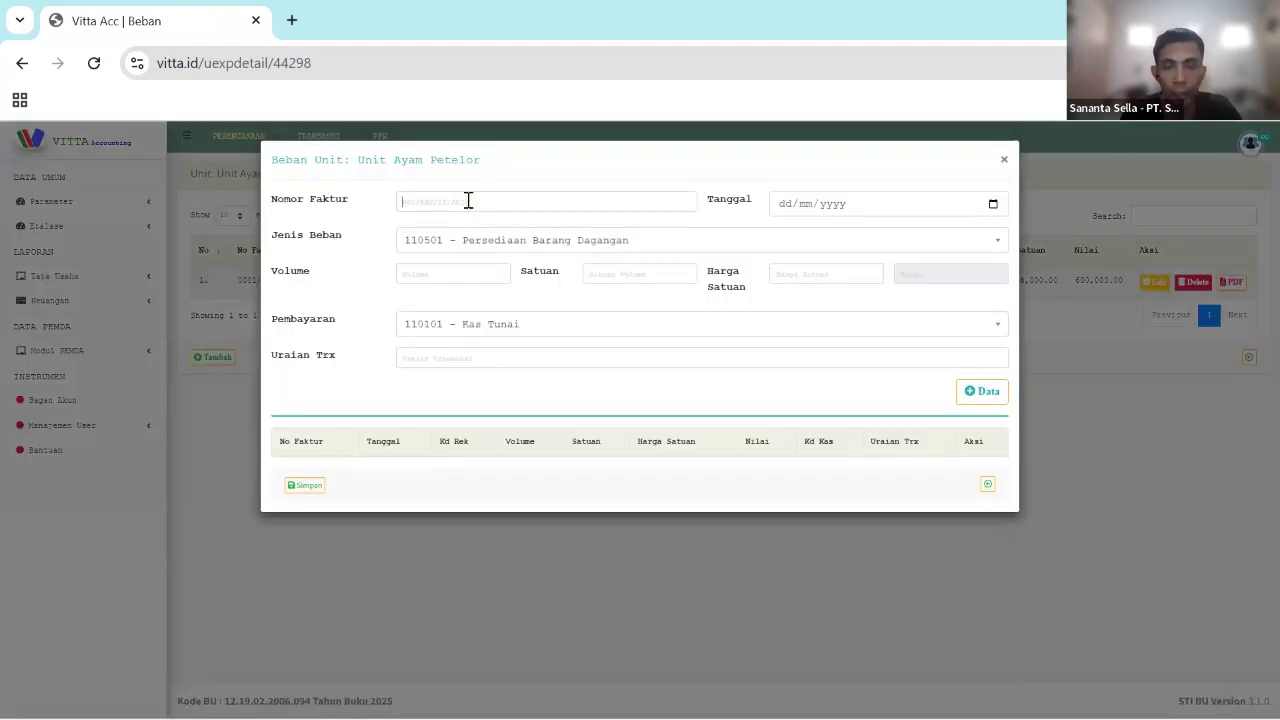
click(468, 200)
text(00)
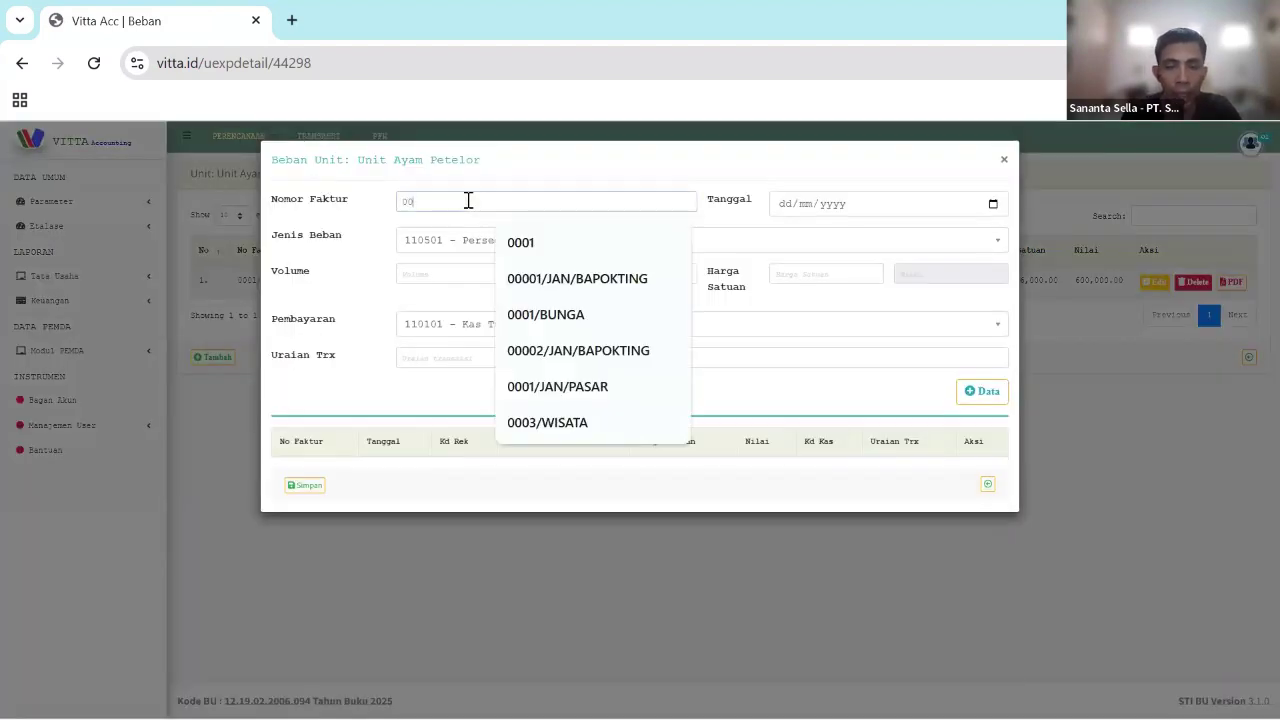
text(2/AYAM)
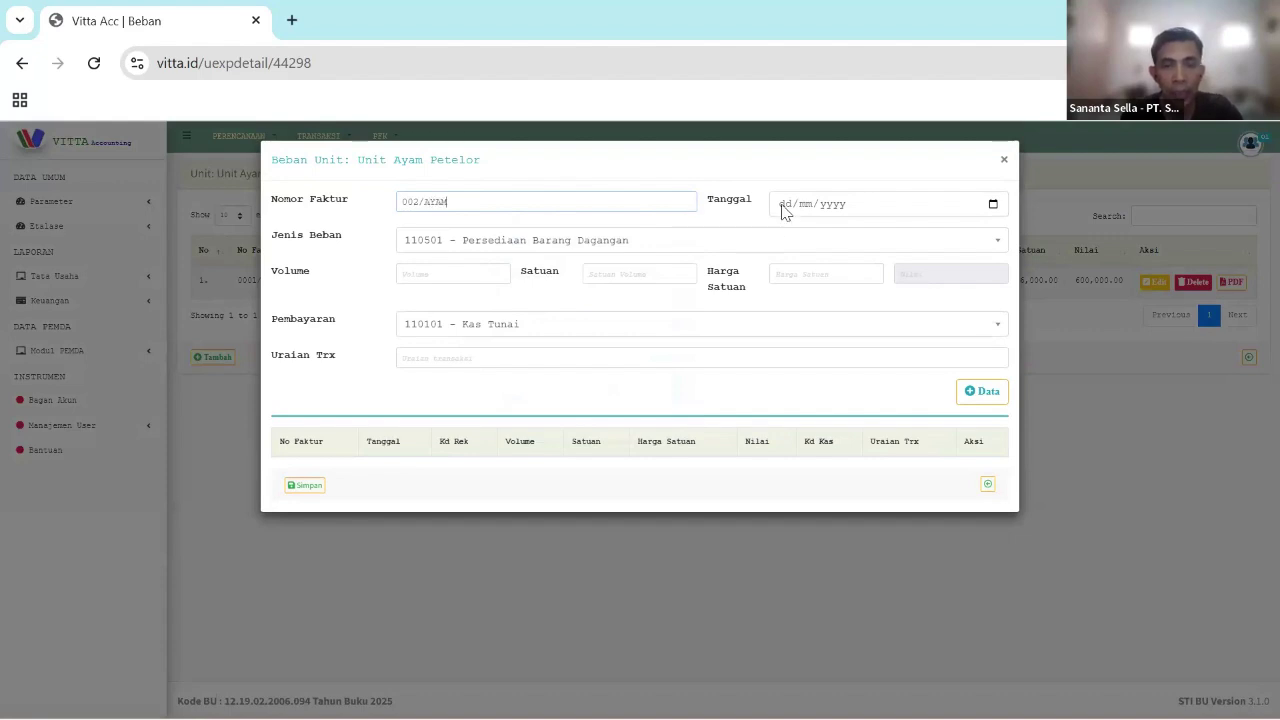
click(783, 205)
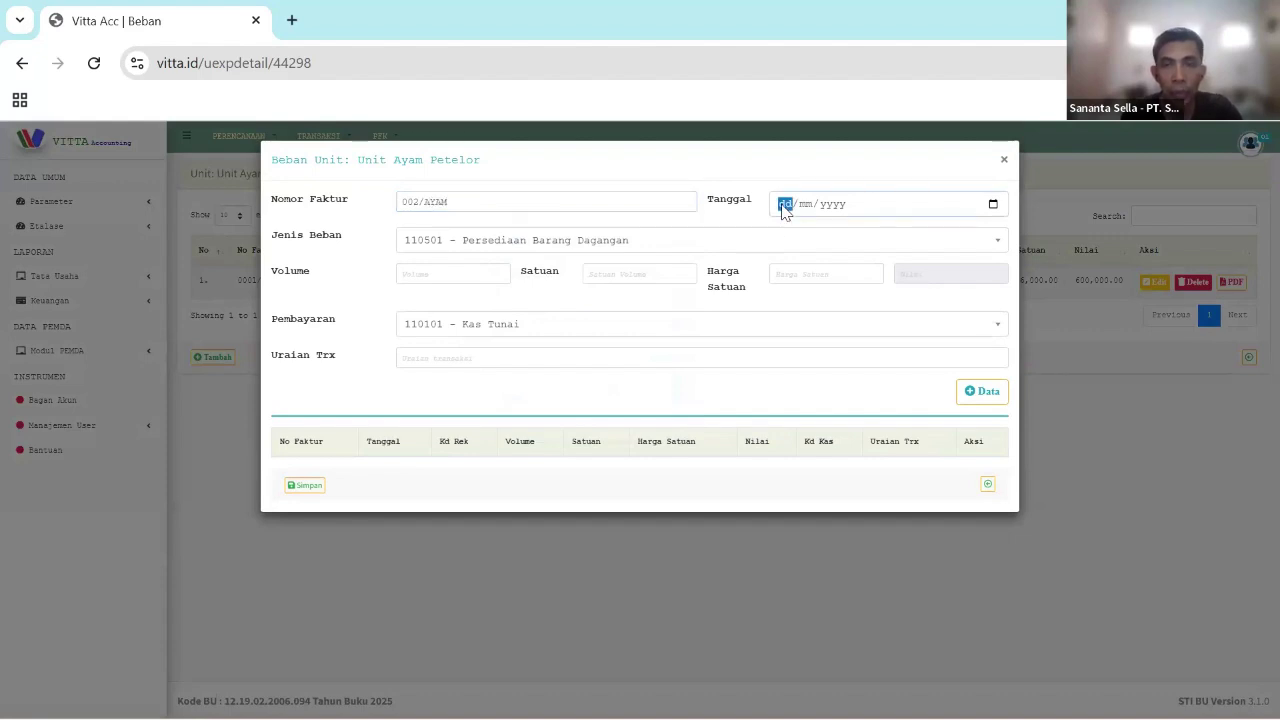
text(30/)
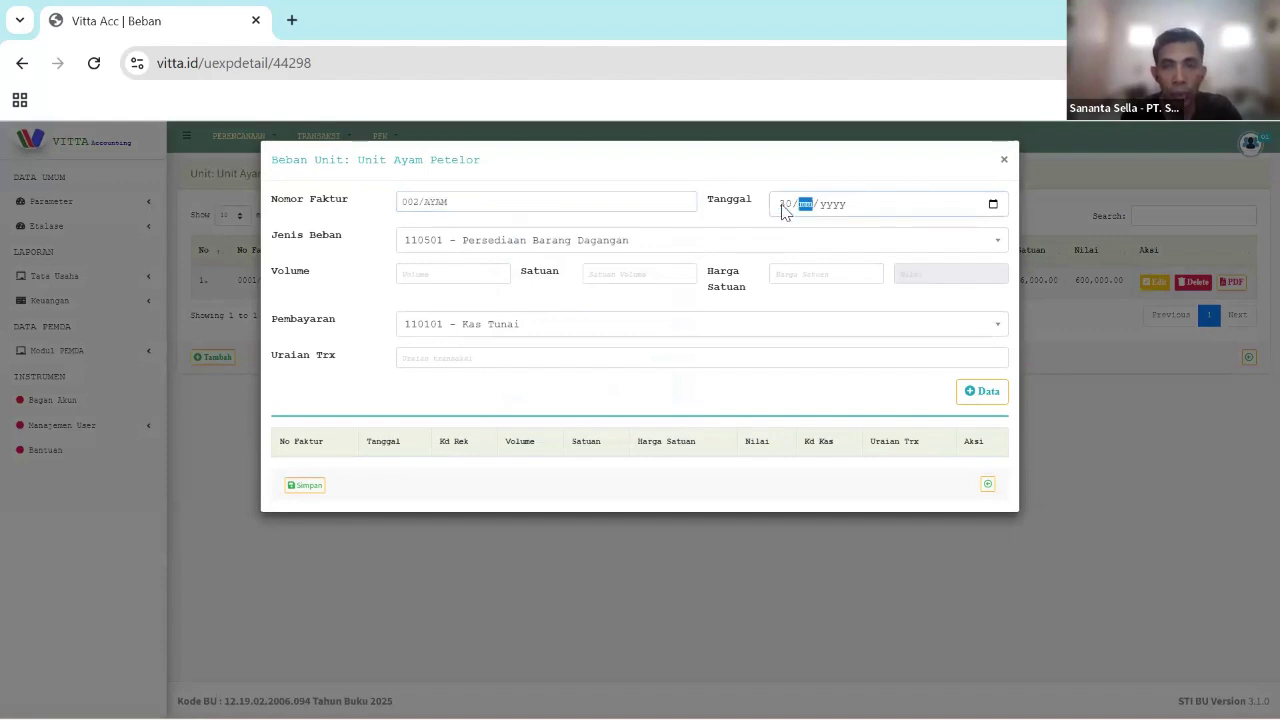
text(10/2025)
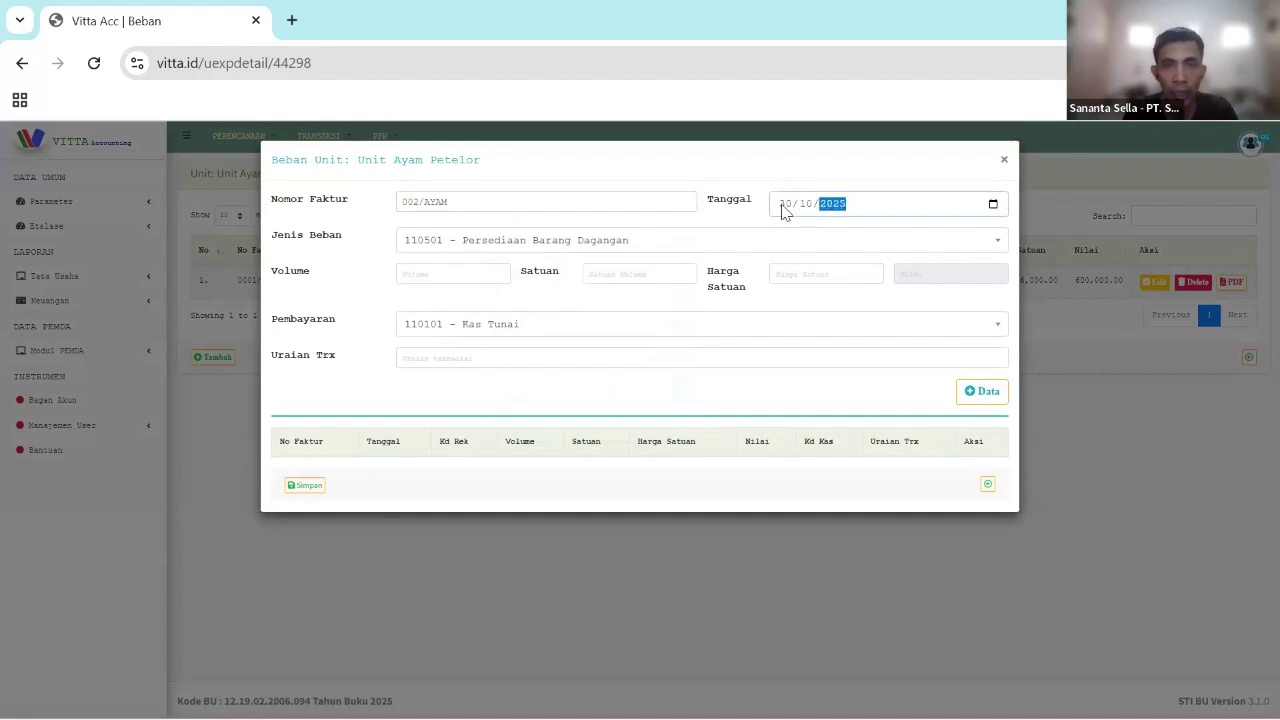
click(630, 245)
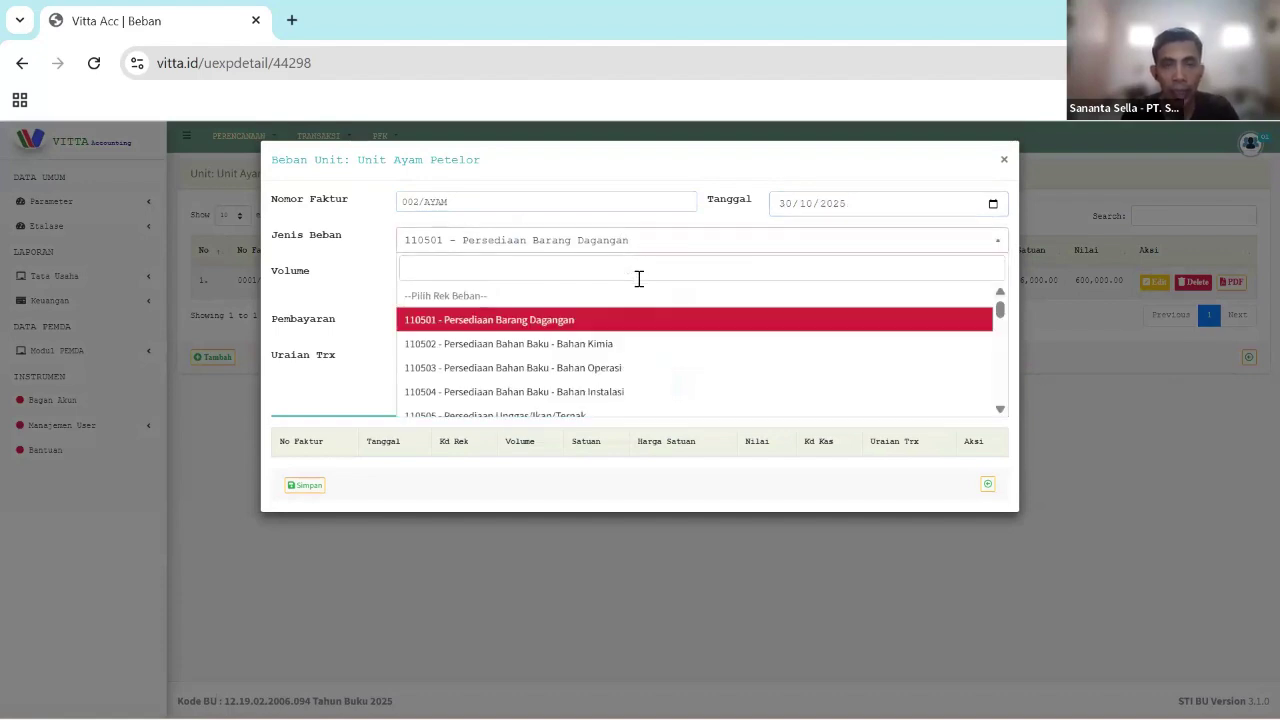
text(lis)
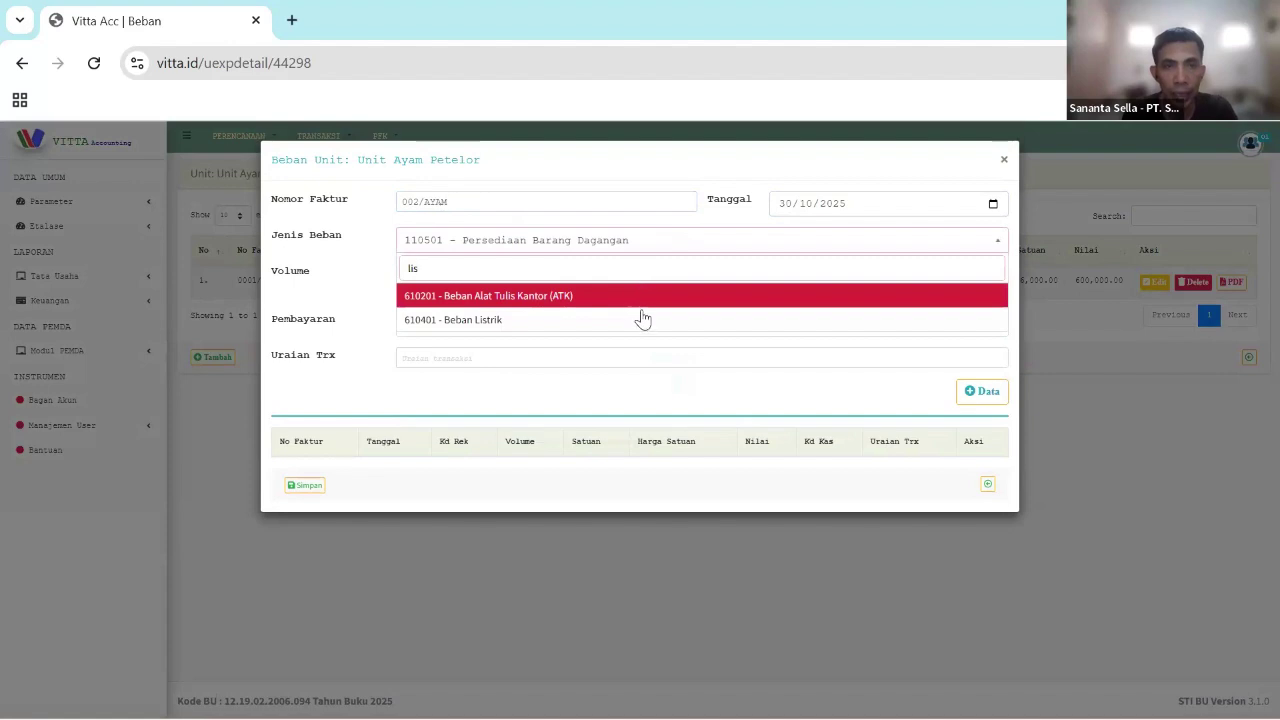
click(643, 320)
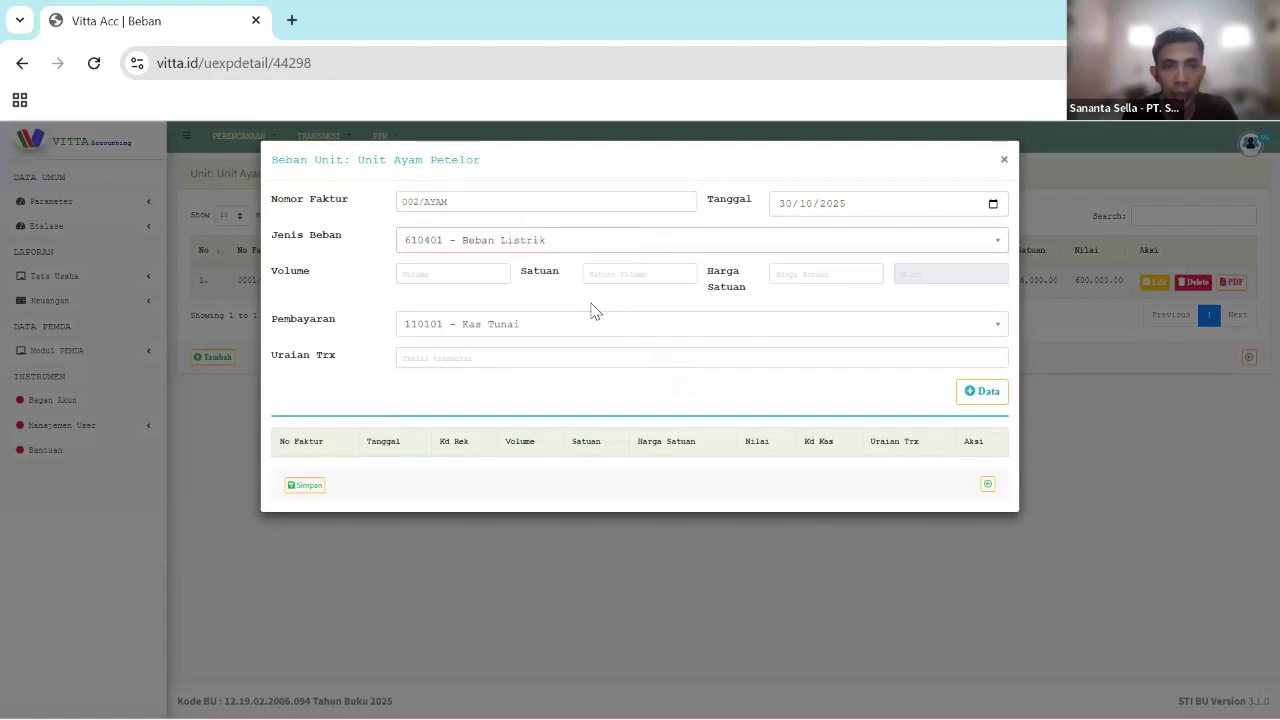
- Enter a line of 1 bulan at a unit price of 200,000.00
click(452, 283)
text(1)
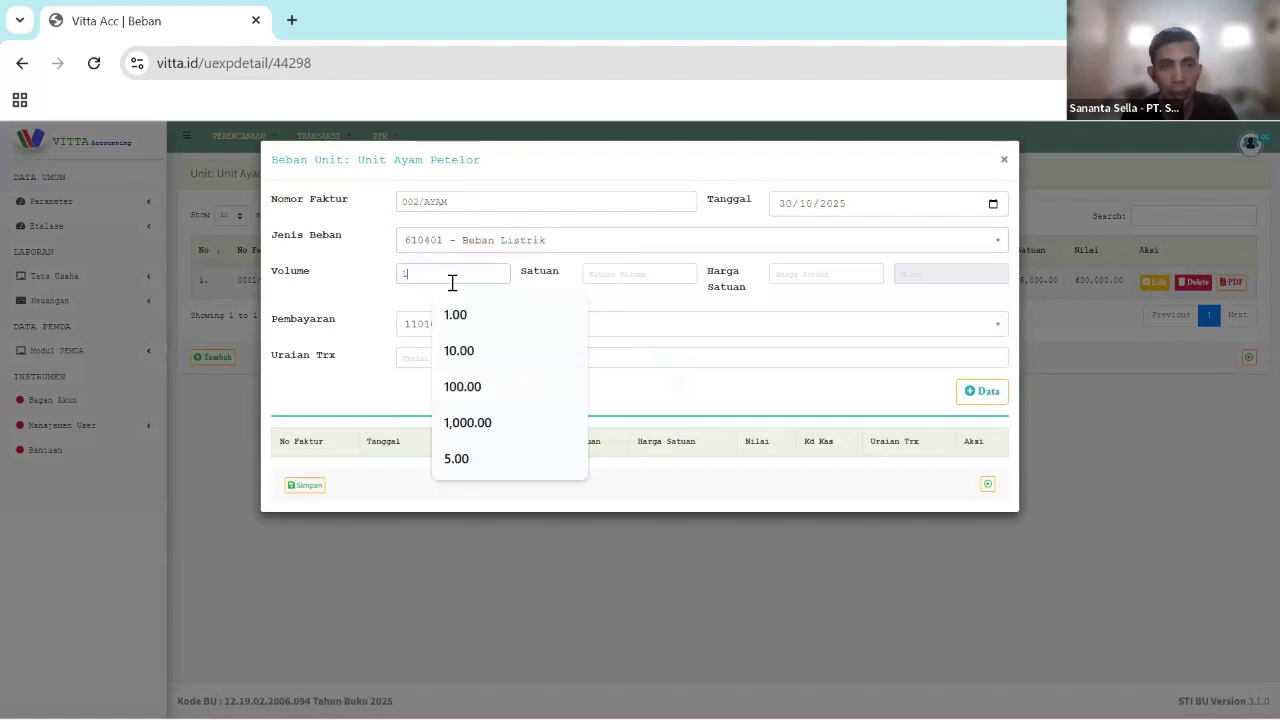
click(618, 279)
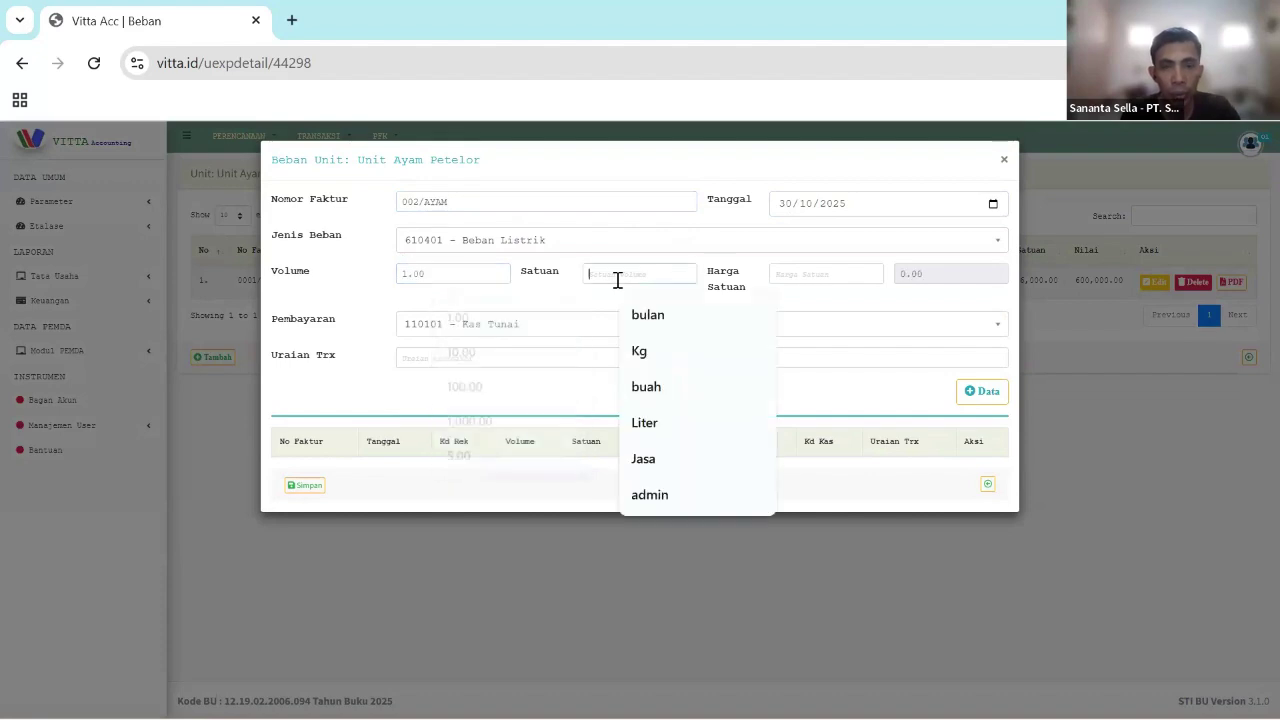
key(Down)
key(Return)
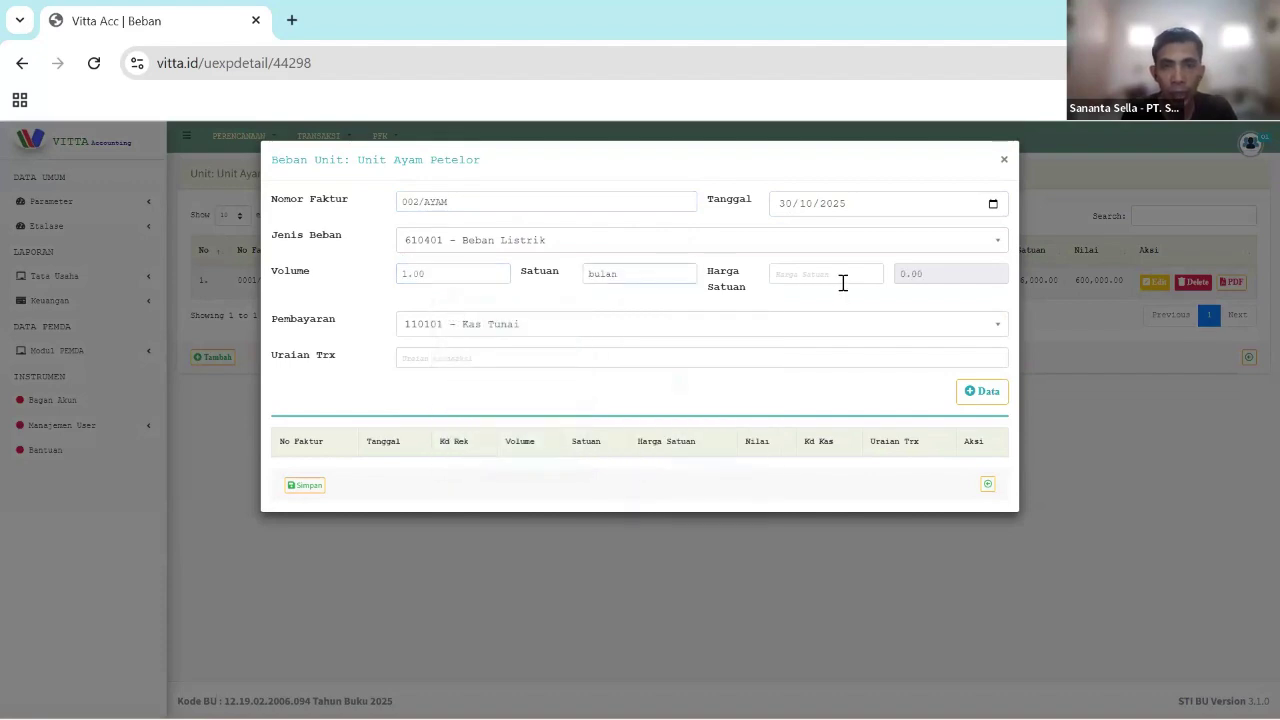
click(843, 283)
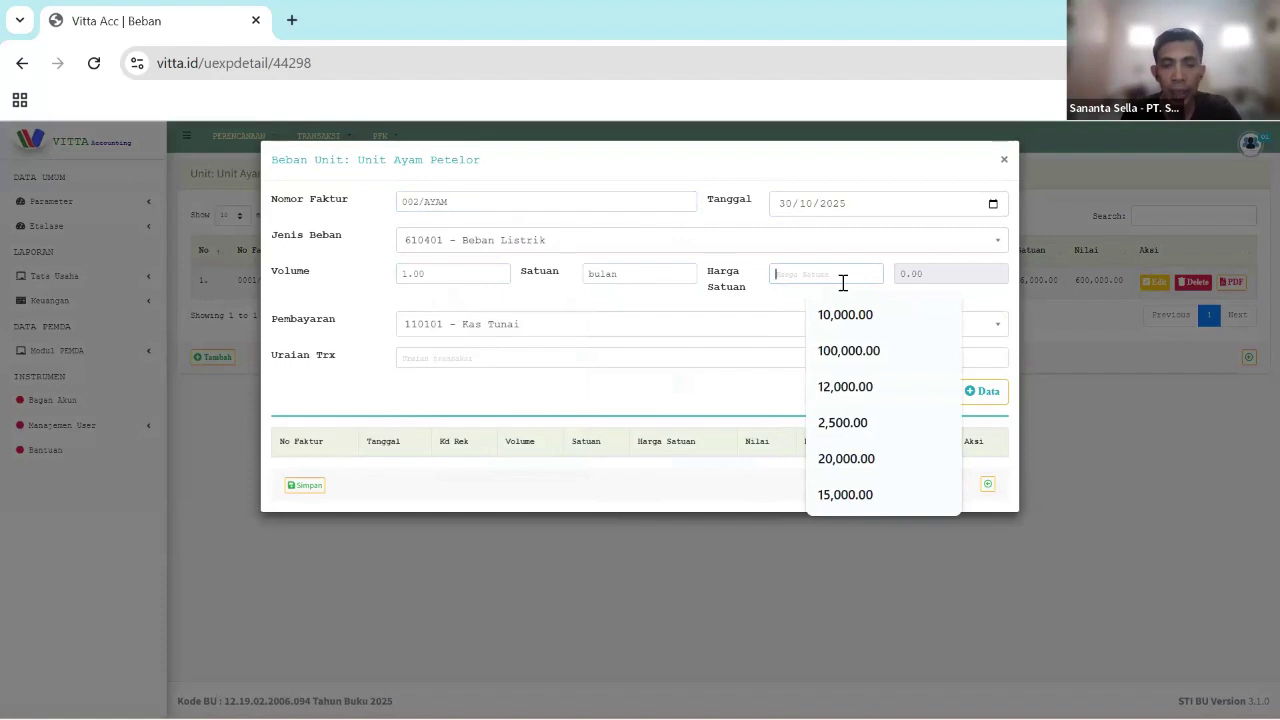
text(200,000)
key(Tab)
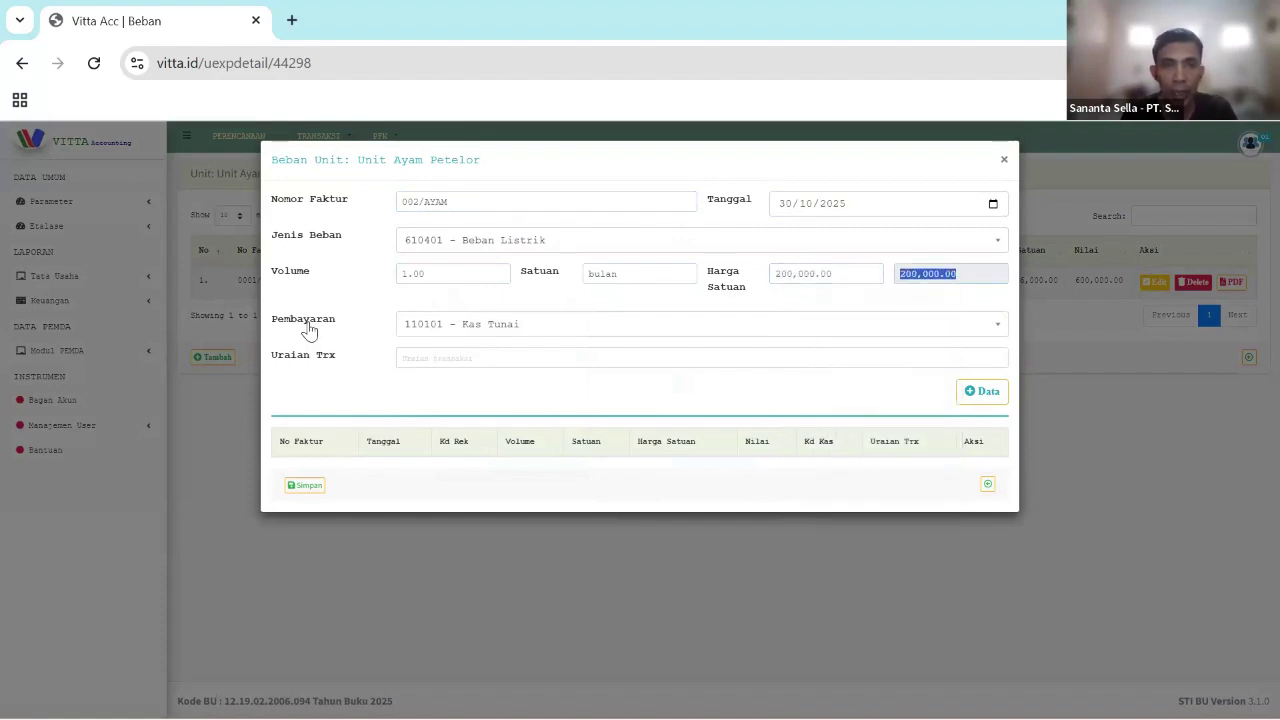
- Pay from Kas Tunai Unit Produksi/Ketahanan Pangan, describe it 'pembayaran listrik', add the line and save
click(503, 330)
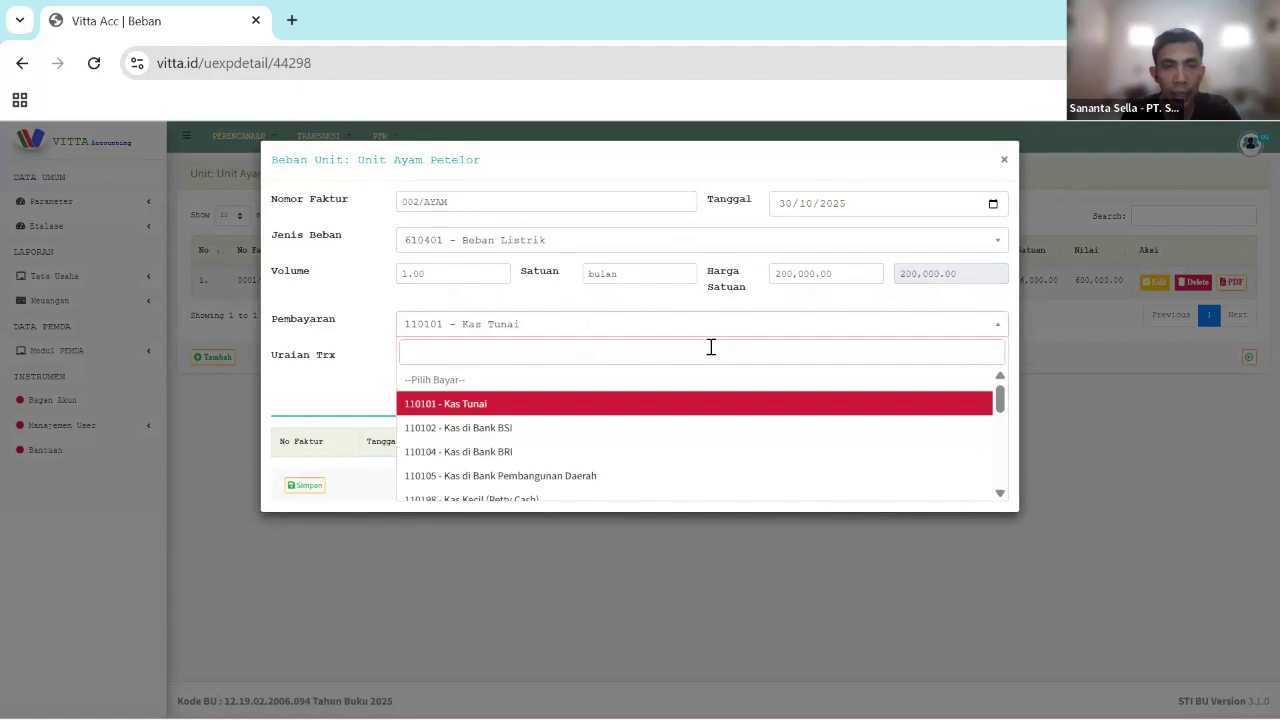
text(ket)
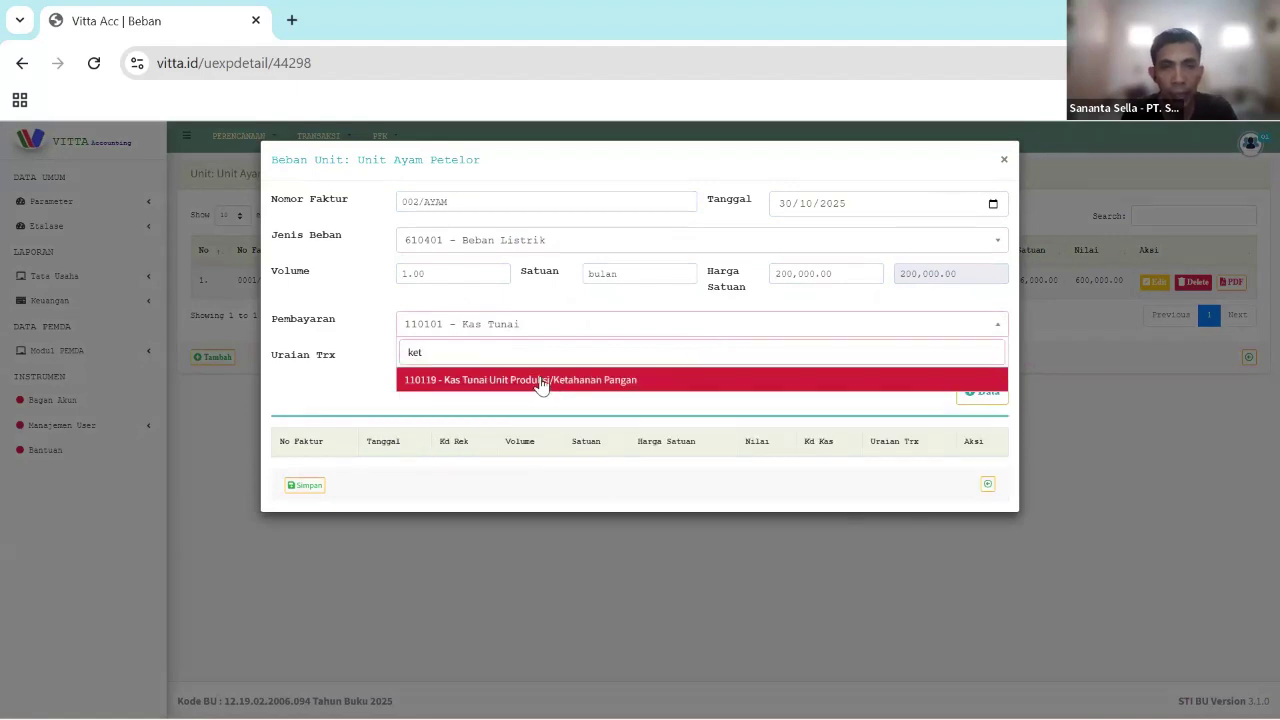
key(Return)
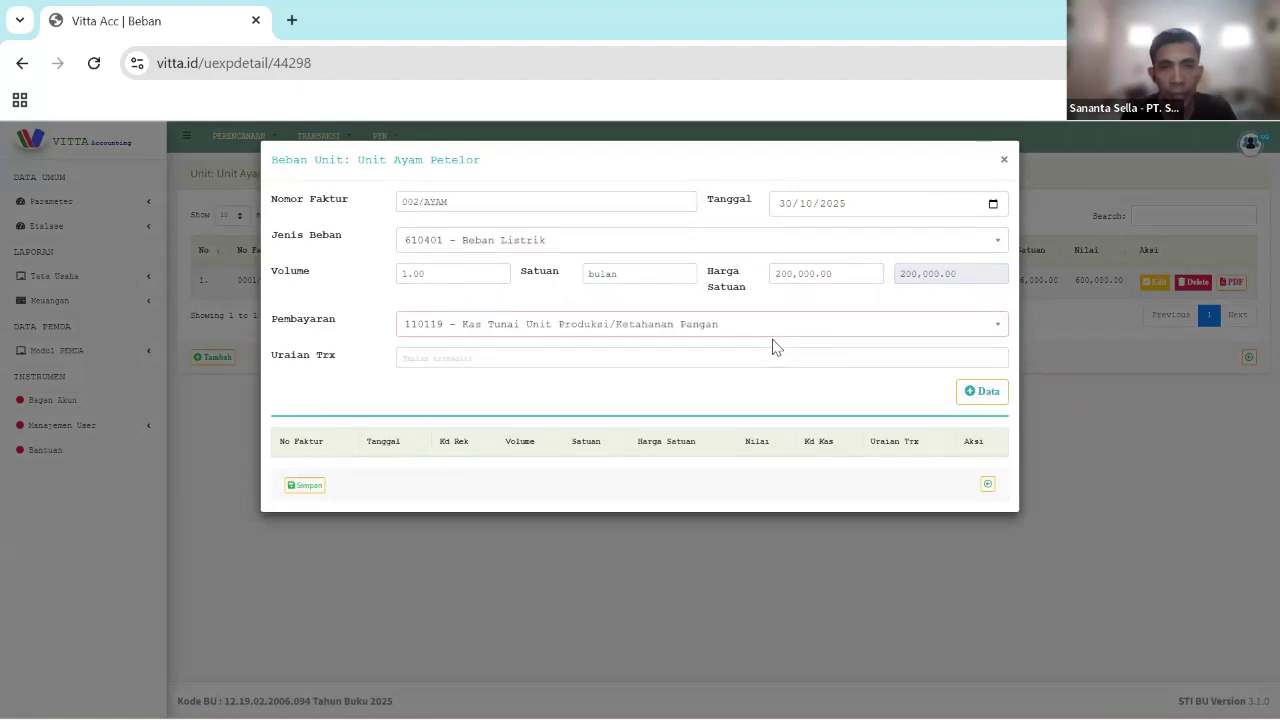
click(544, 357)
text(pem)
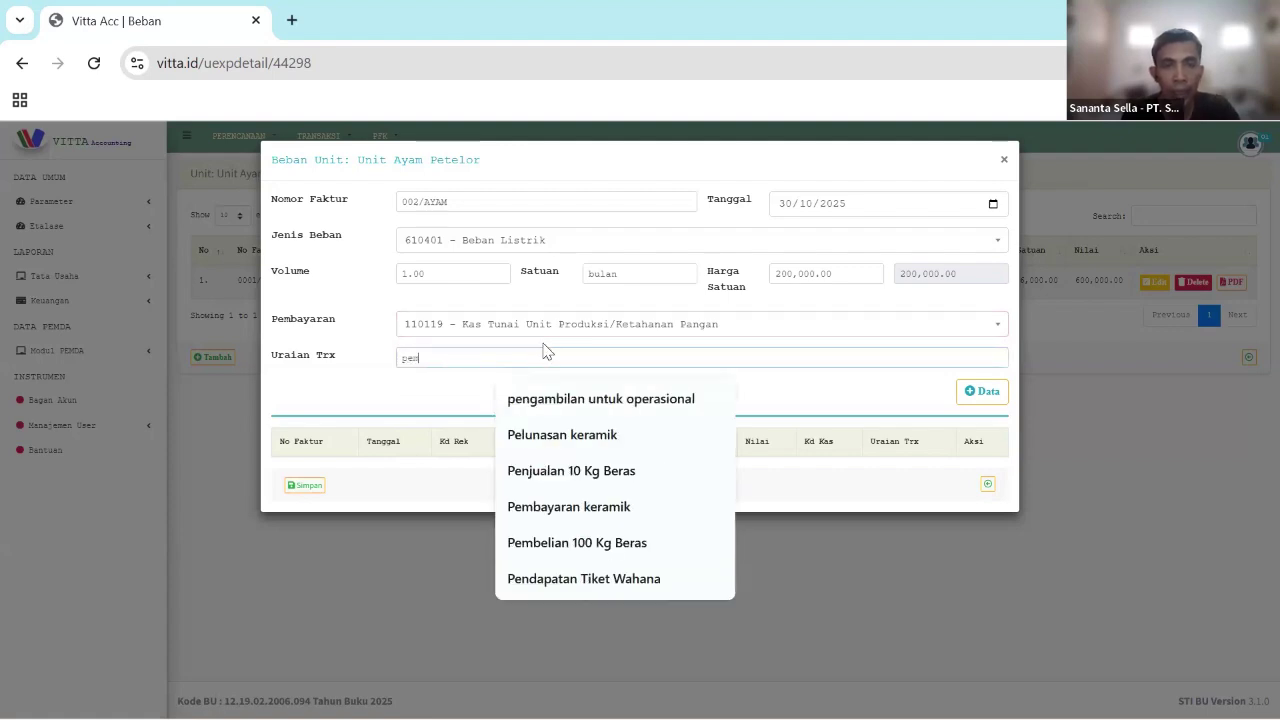
text(bayaran listri)
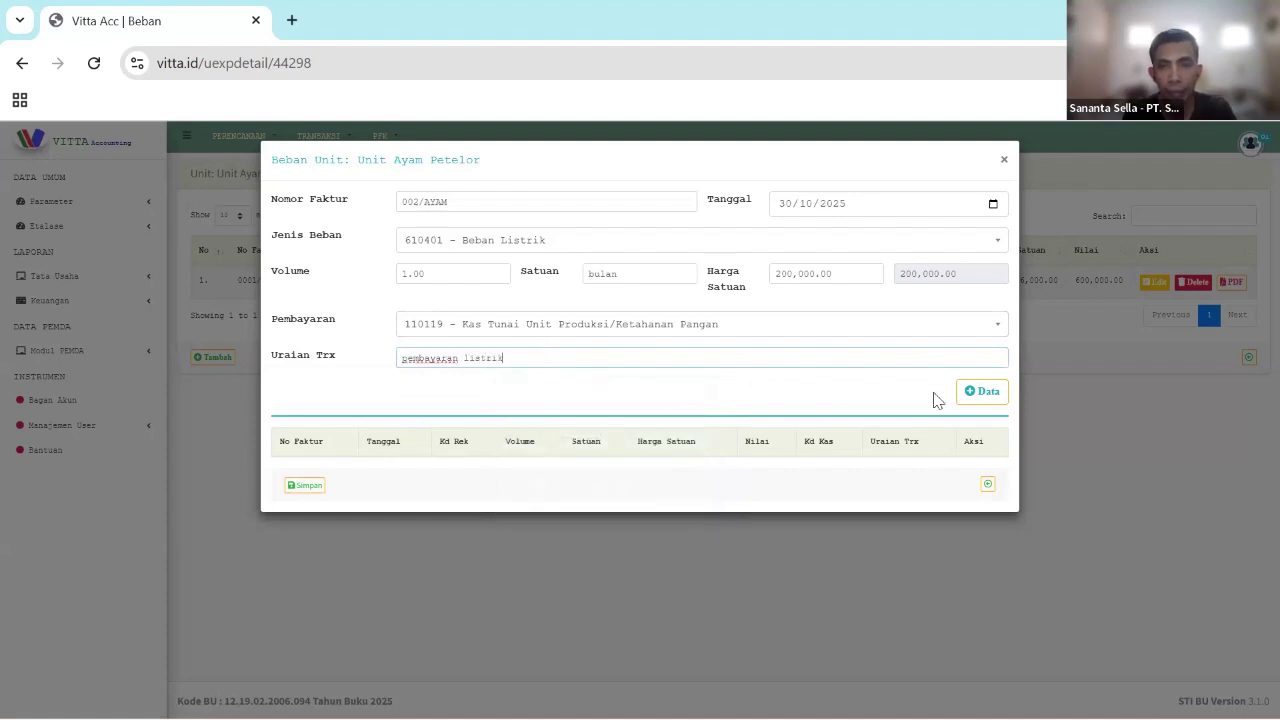
text(k)
click(982, 398)
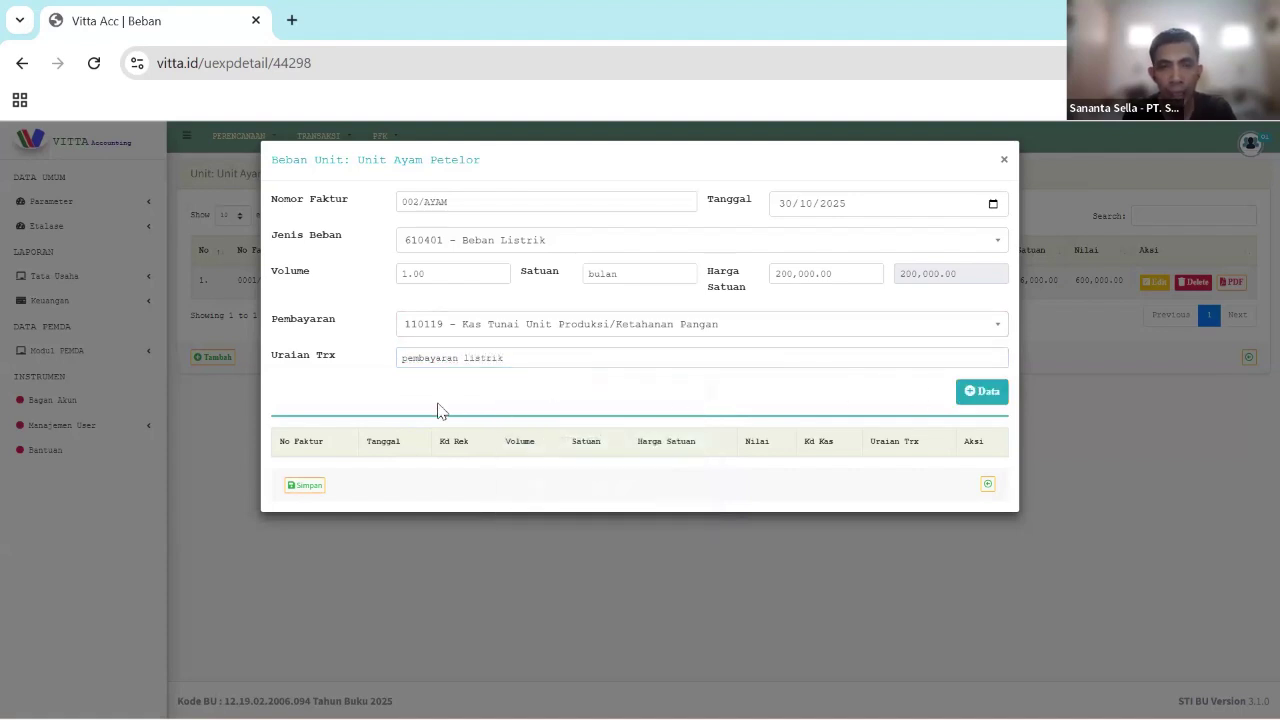
click(311, 540)
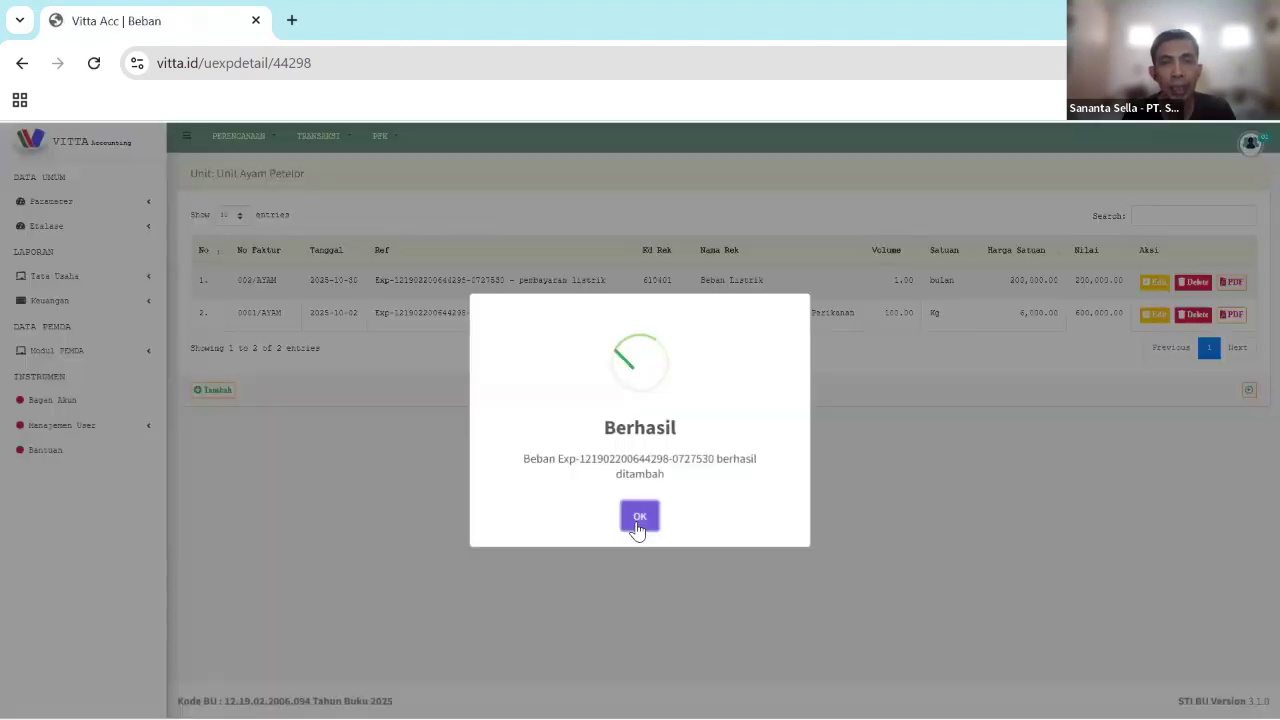
click(639, 518)
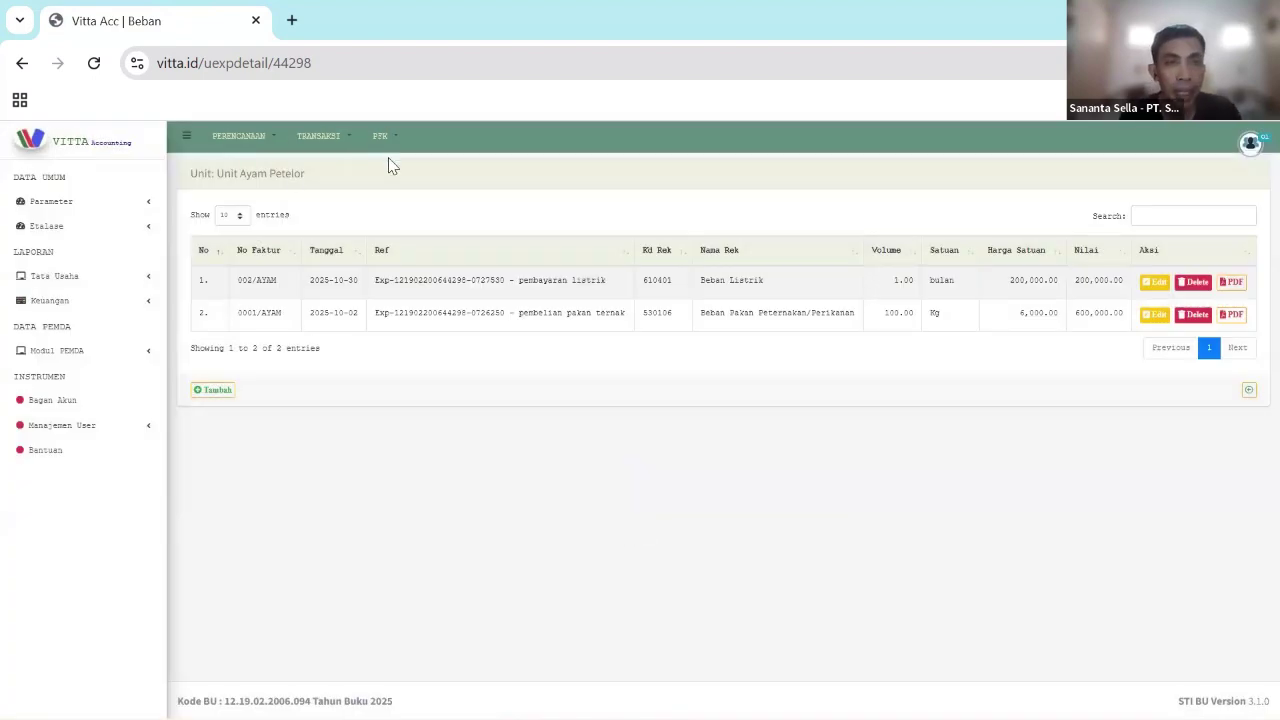
click(301, 145)
mouse_move(410, 165)
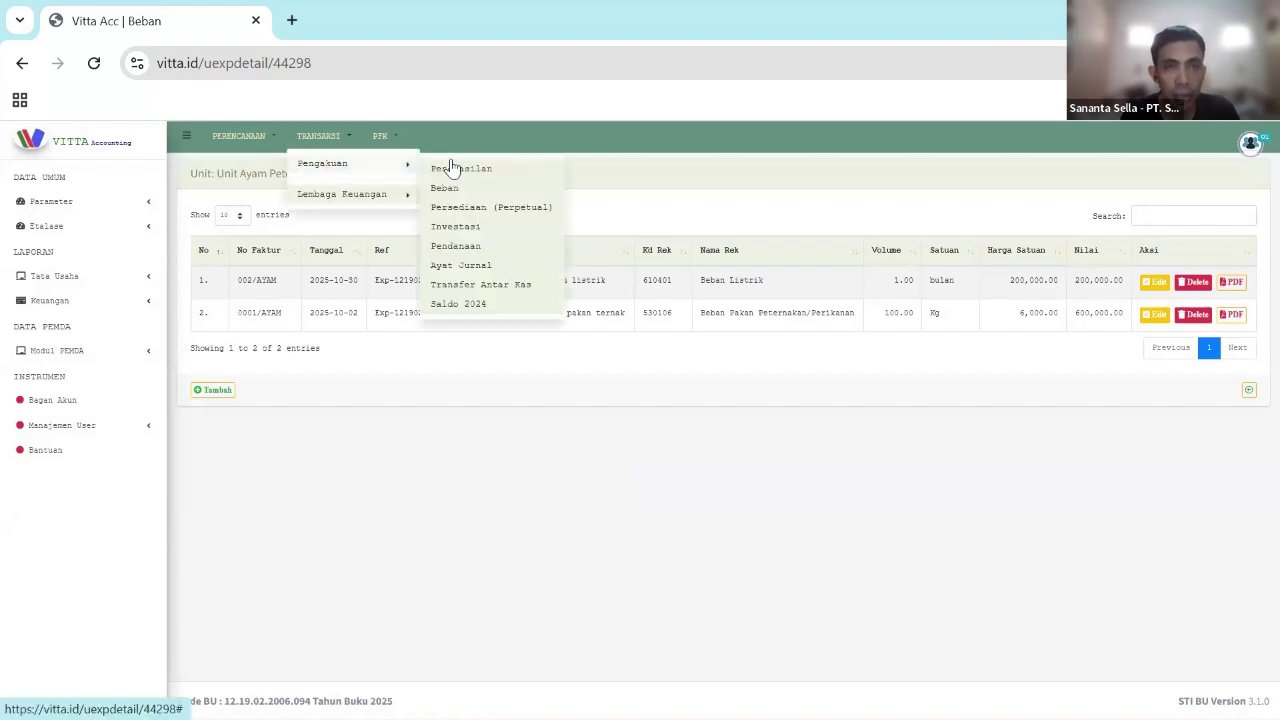
click(492, 189)
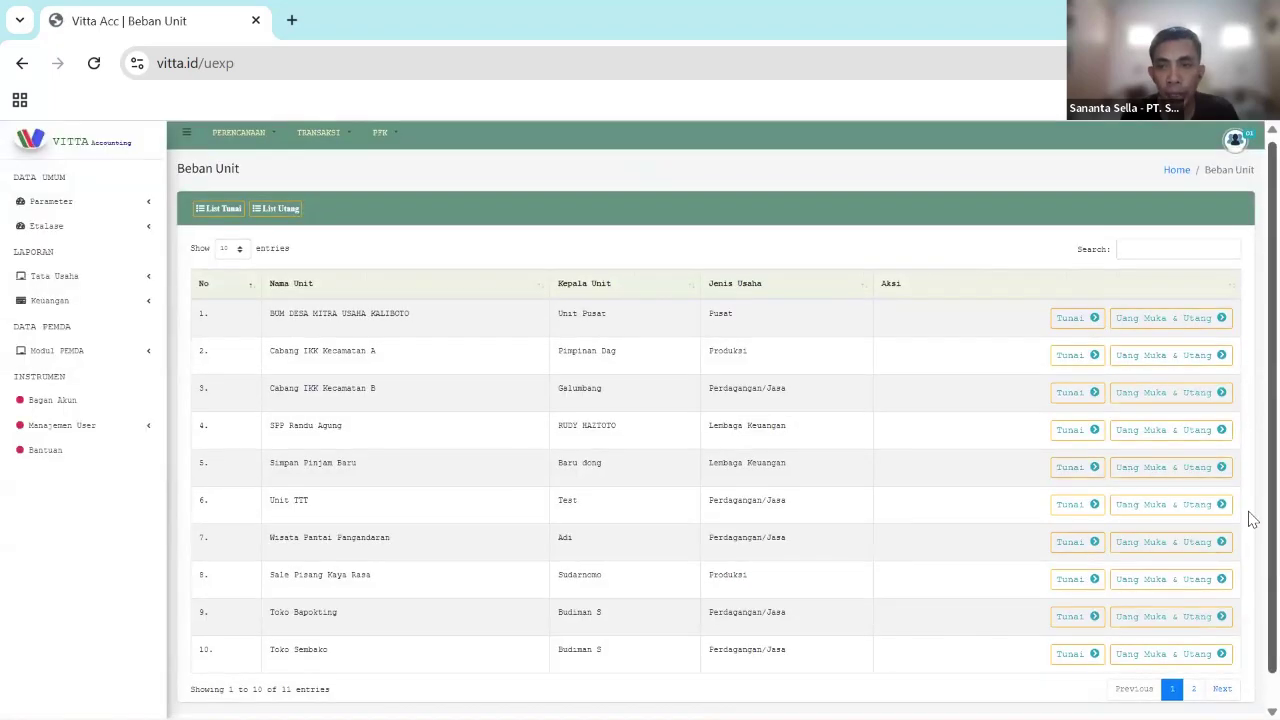
scroll(1249, 520, down, 1)
click(1193, 659)
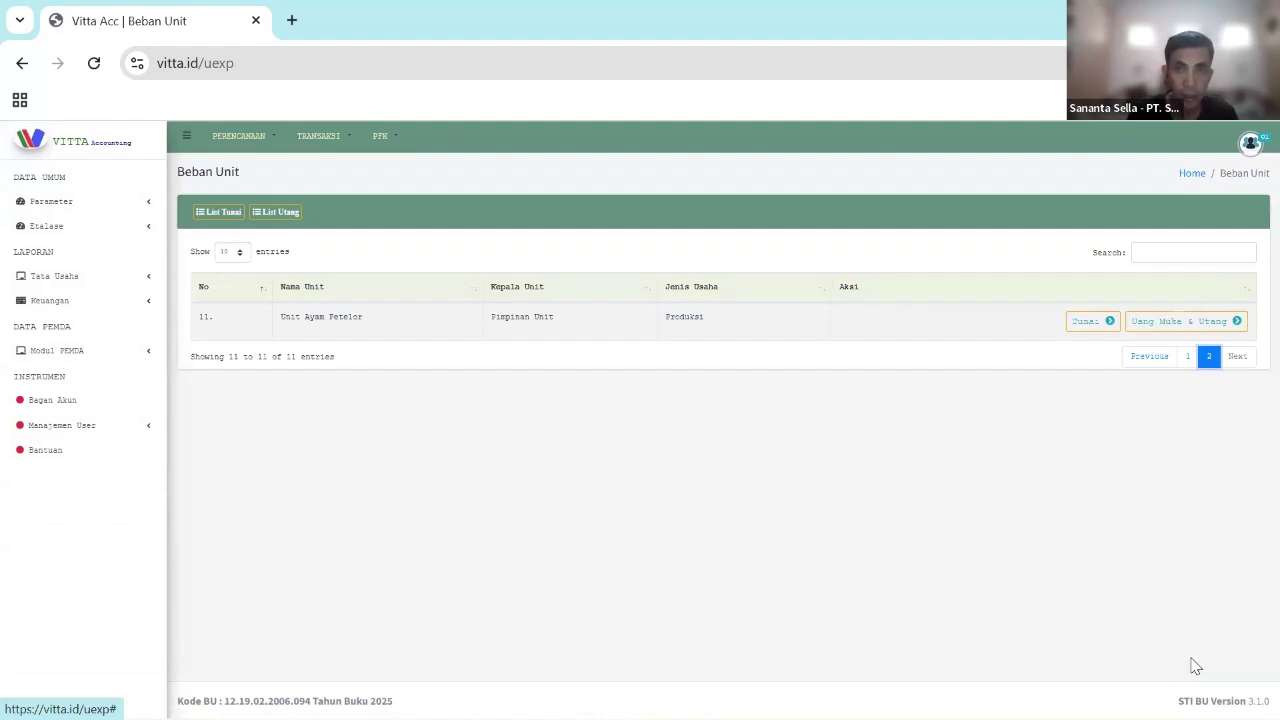
click(1086, 322)
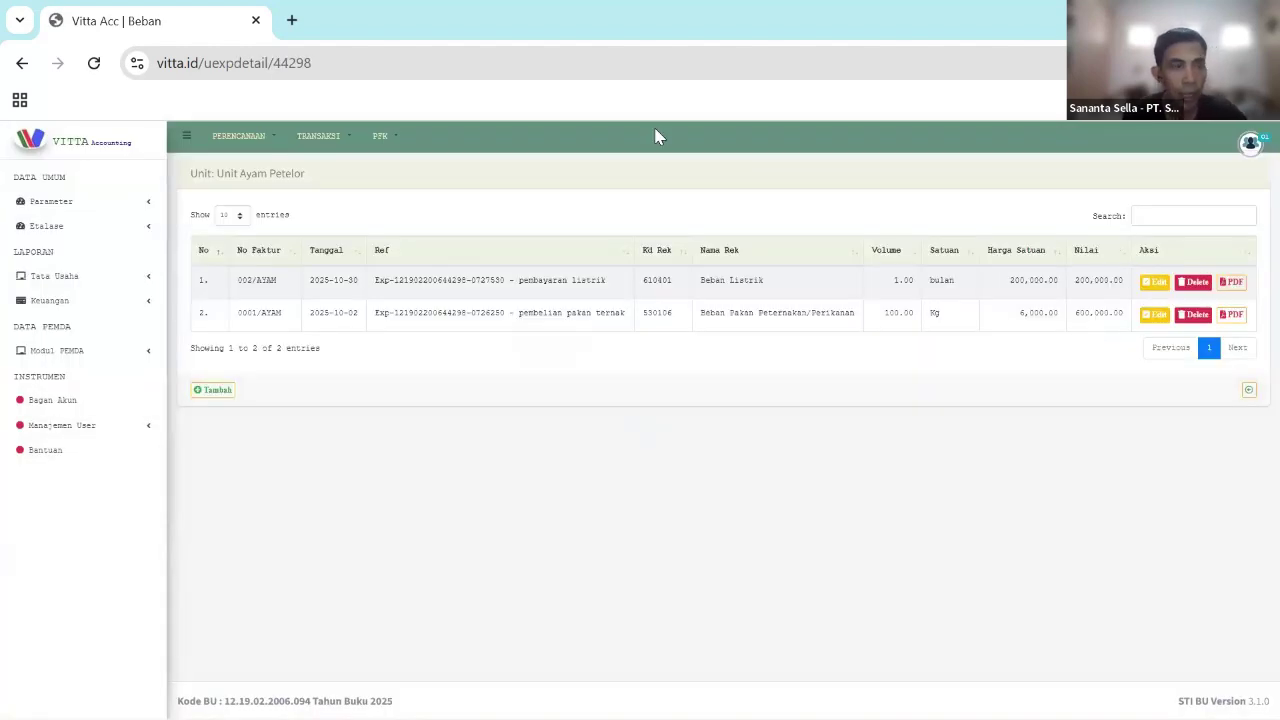
right_click(220, 398)
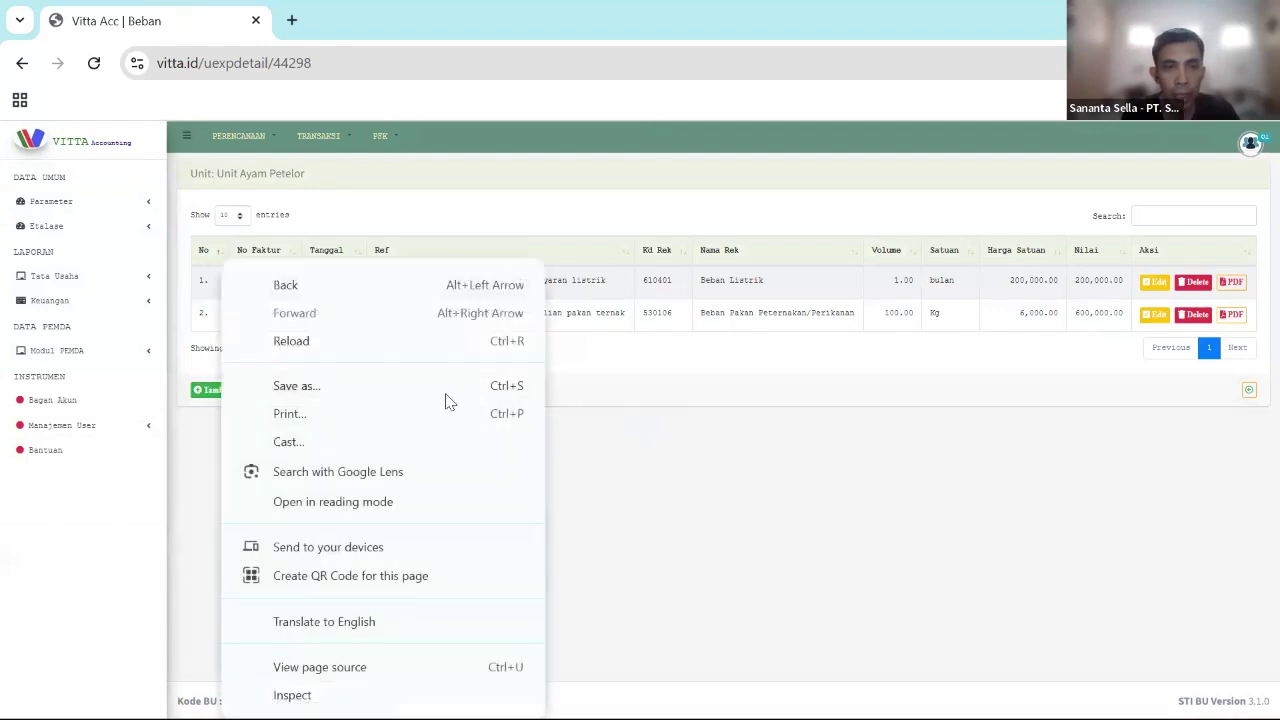
key(Escape)
- Start expense 003/AYAM dated 30/10/2025 under direct labour account 530102
click(213, 391)
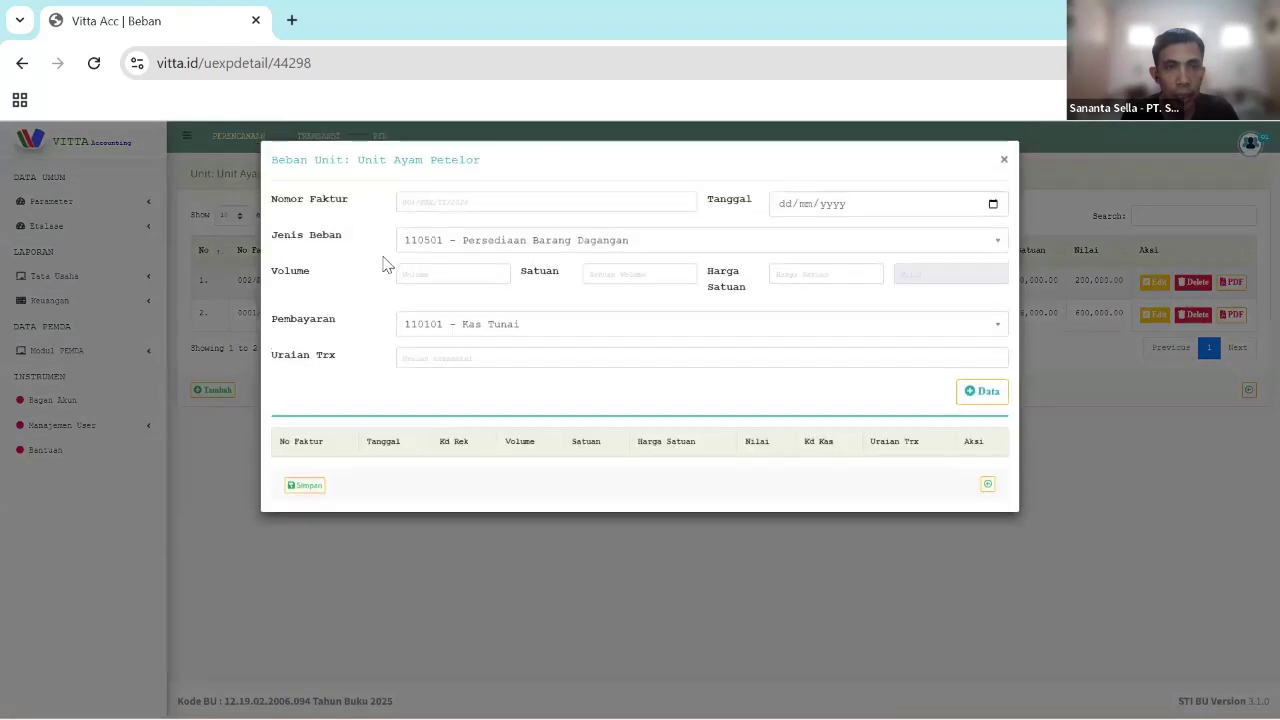
click(467, 210)
text(003)
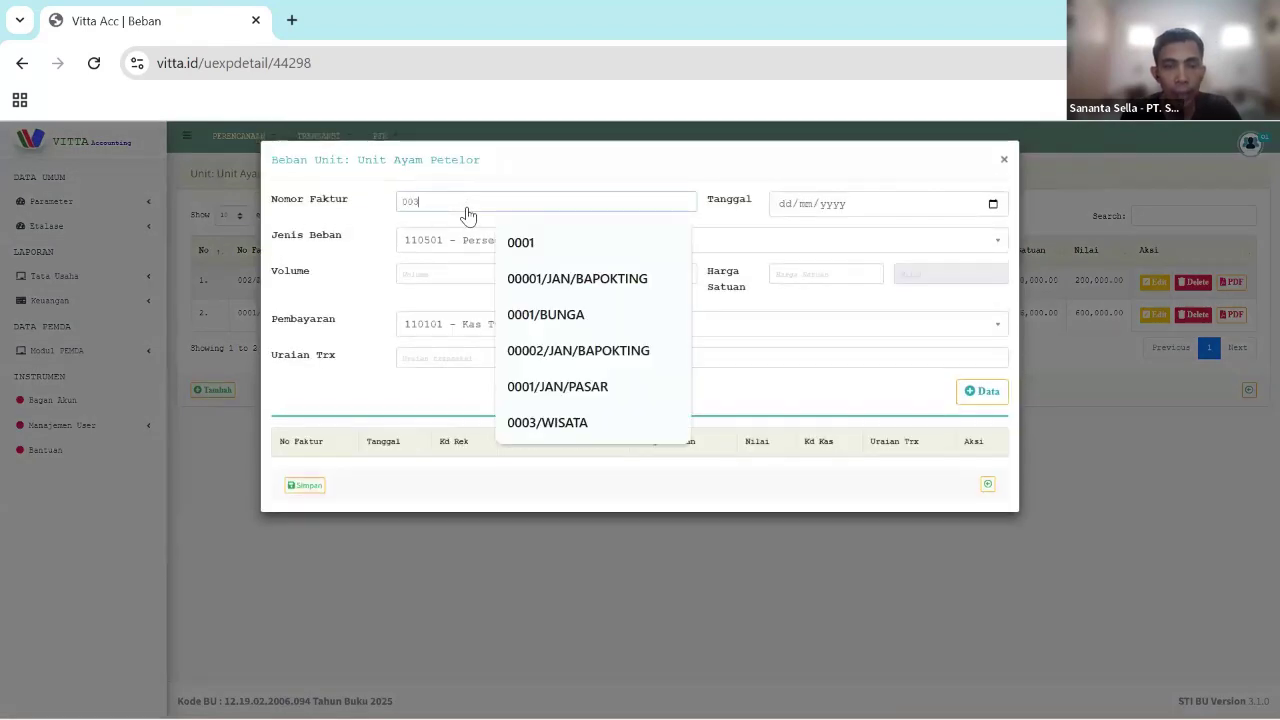
text(/AYAM)
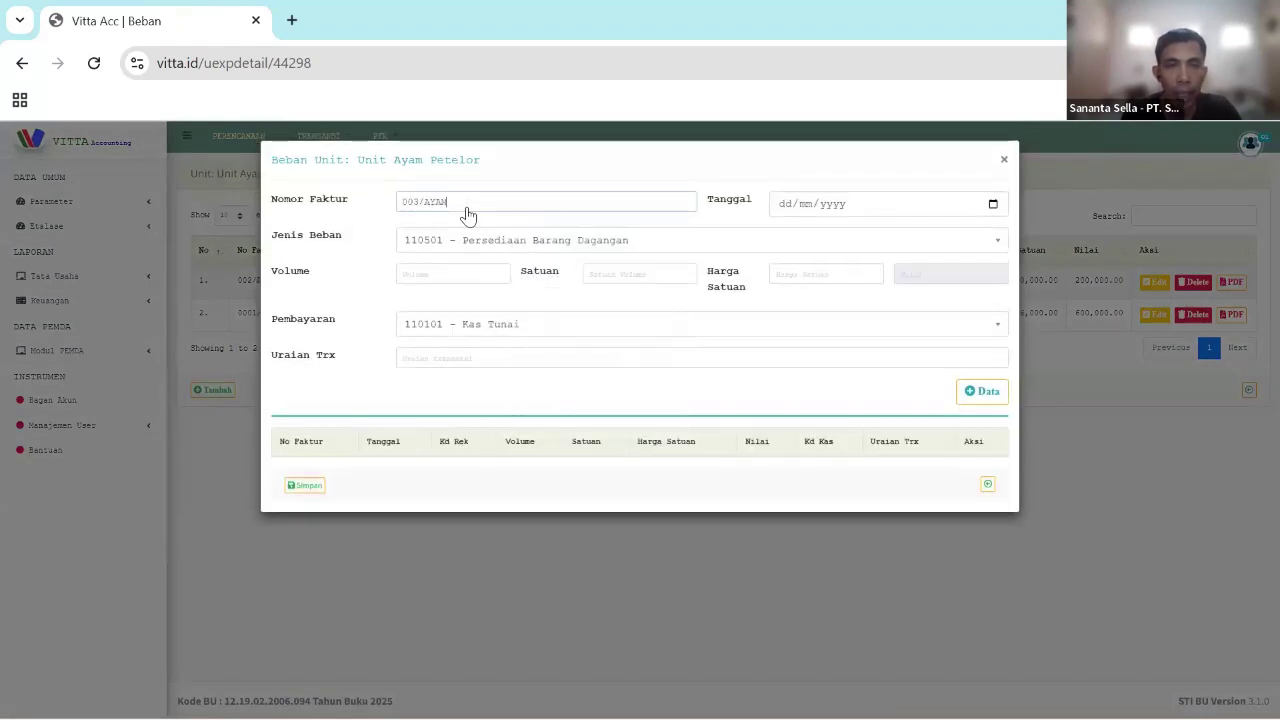
click(784, 205)
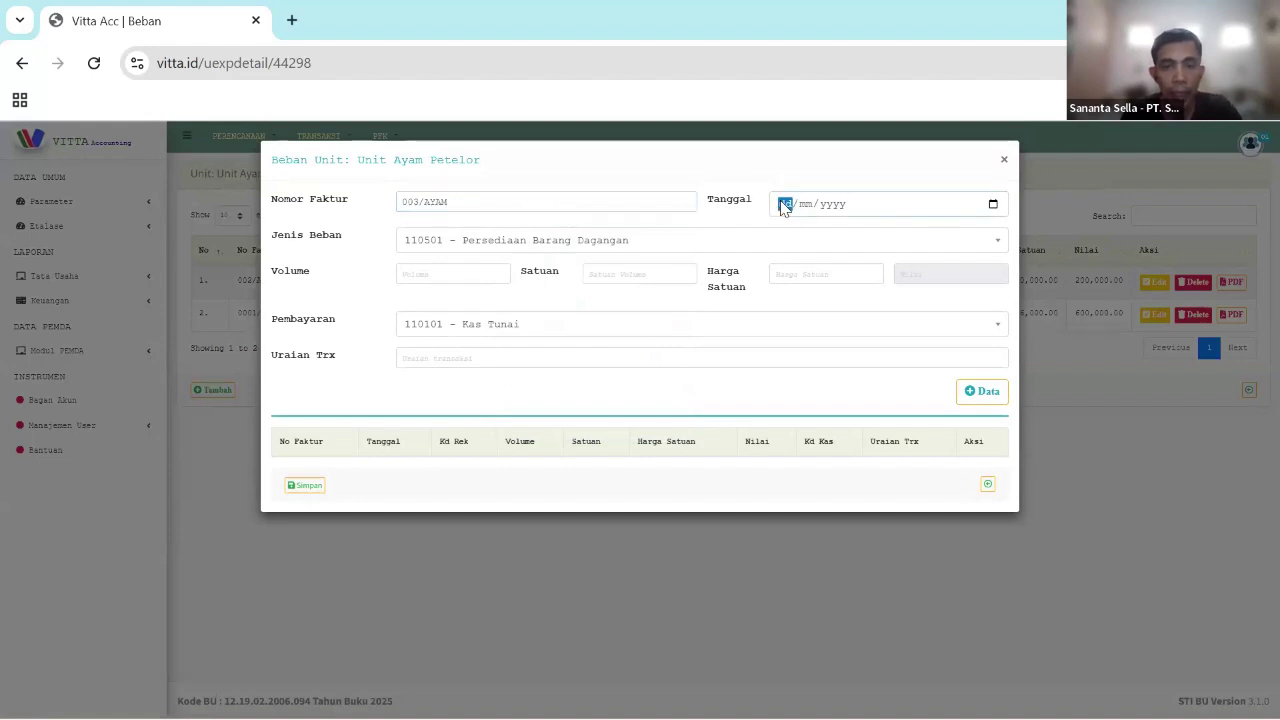
text(1010)
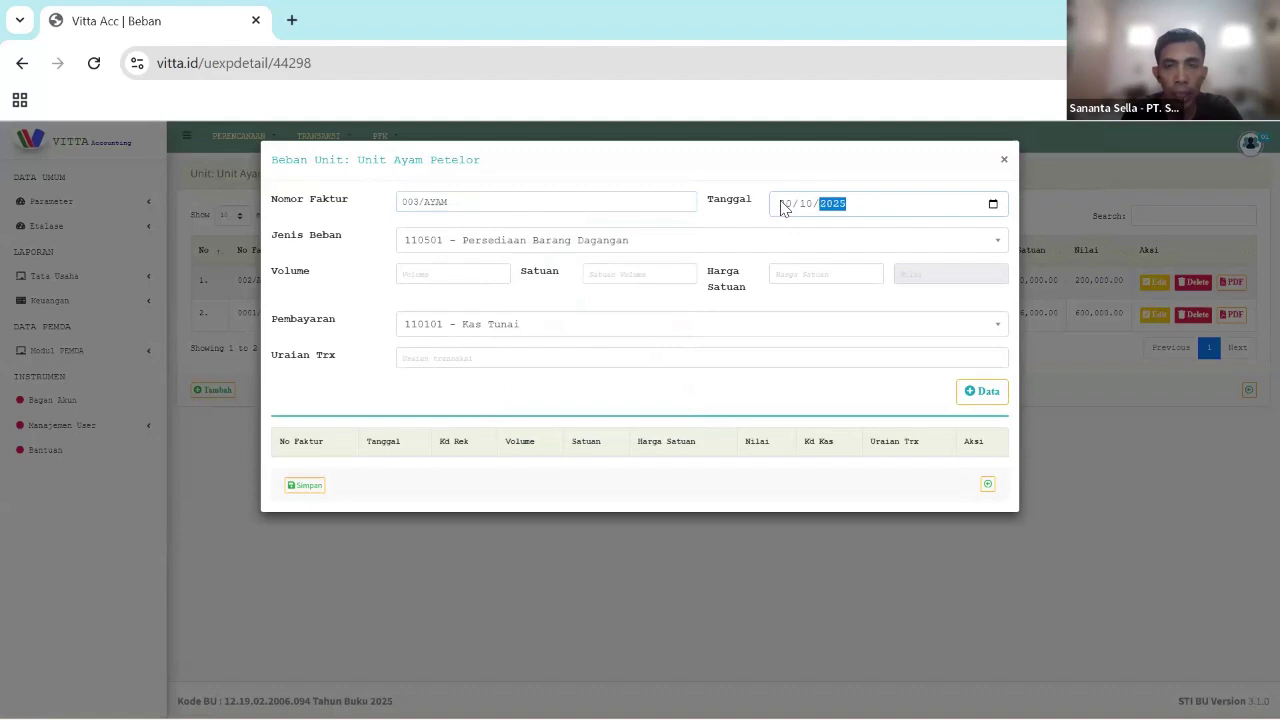
click(549, 241)
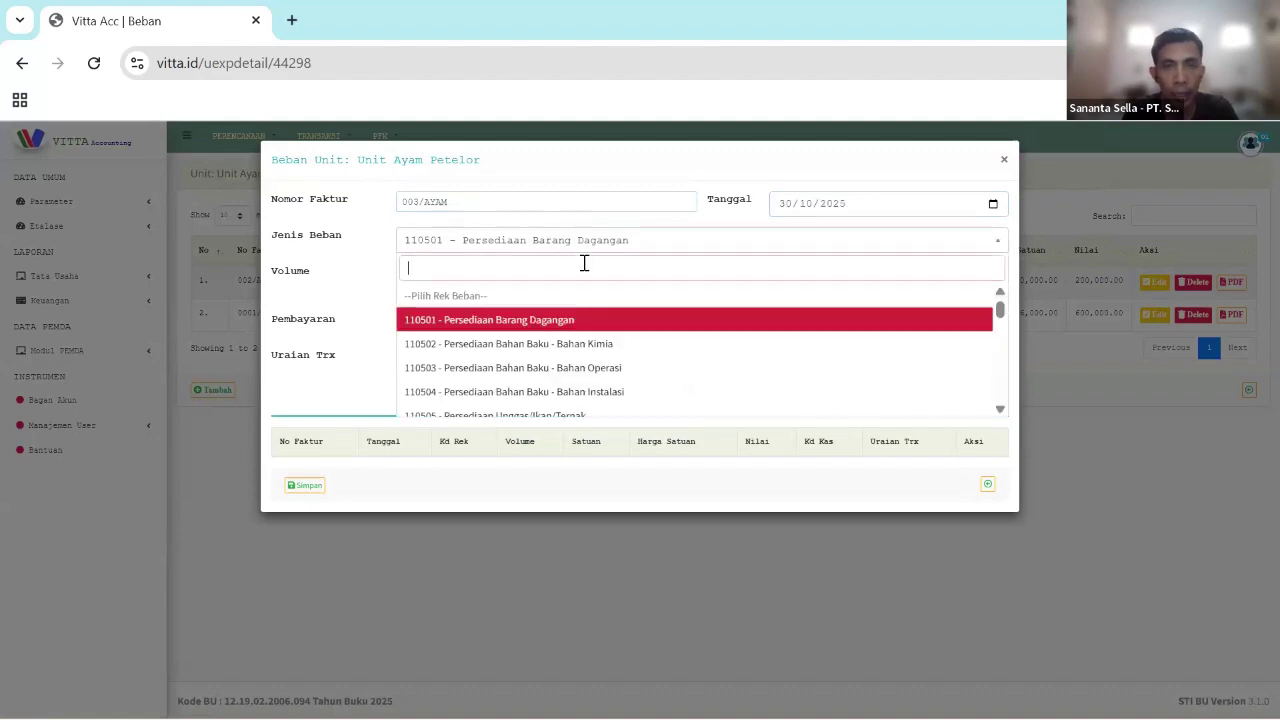
text(ten)
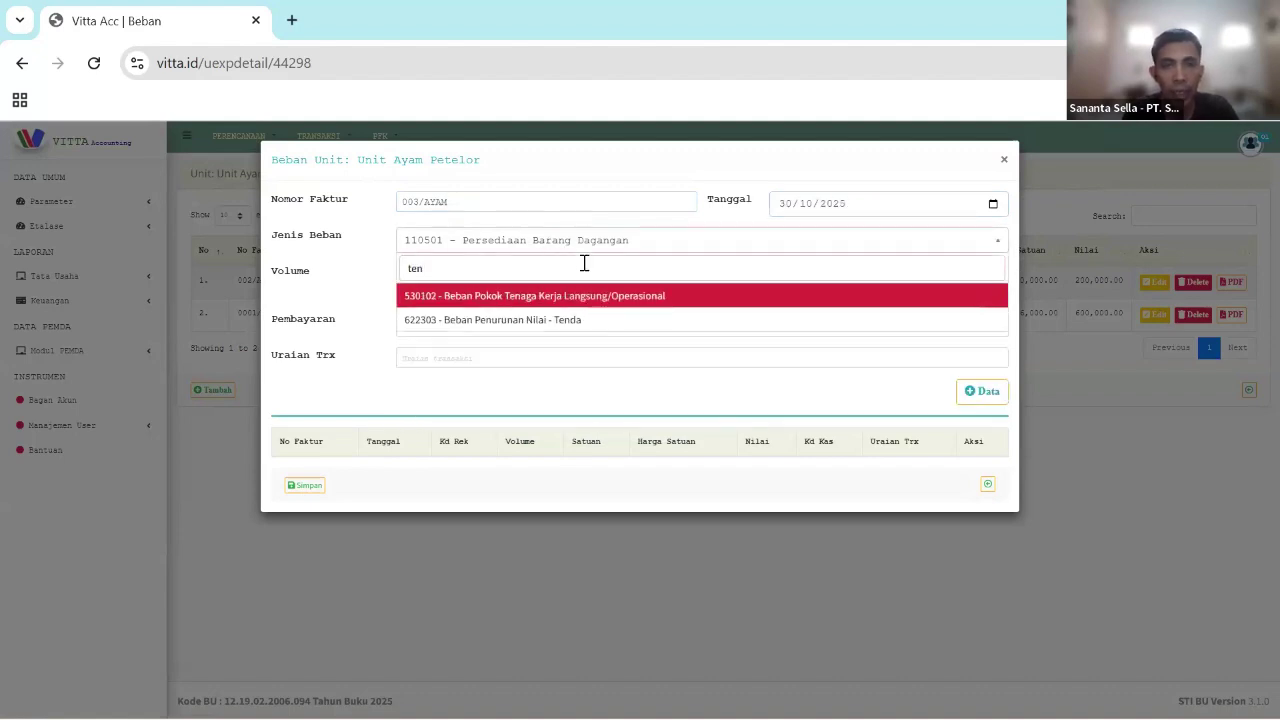
click(622, 298)
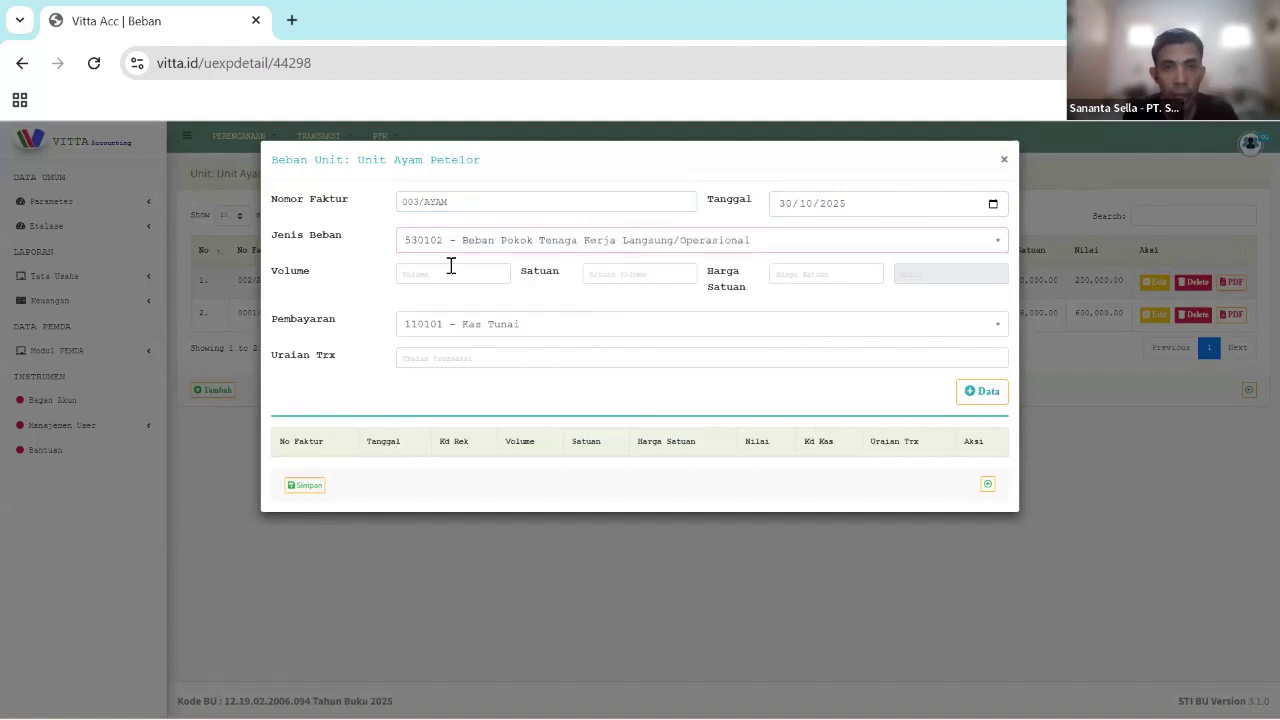
- Enter a line of 1 bulan at a unit price of 3,000,000.00
click(451, 266)
text(1)
click(659, 276)
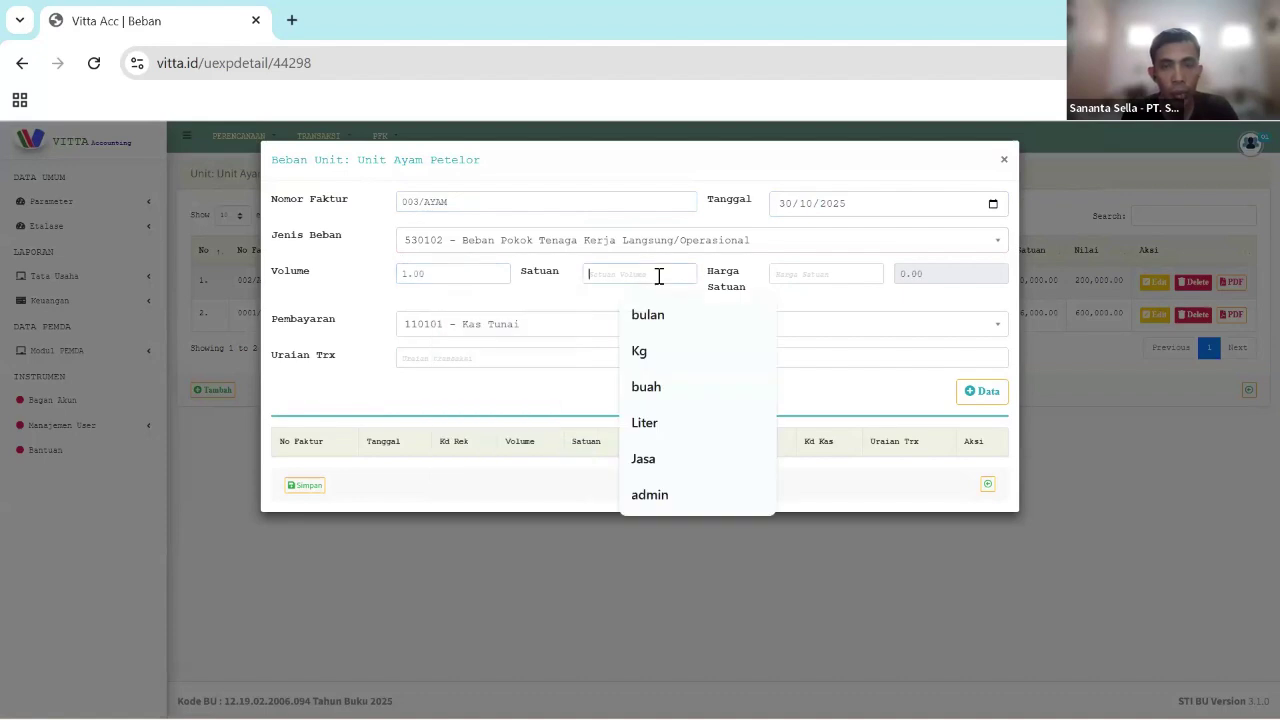
key(Down)
key(Return)
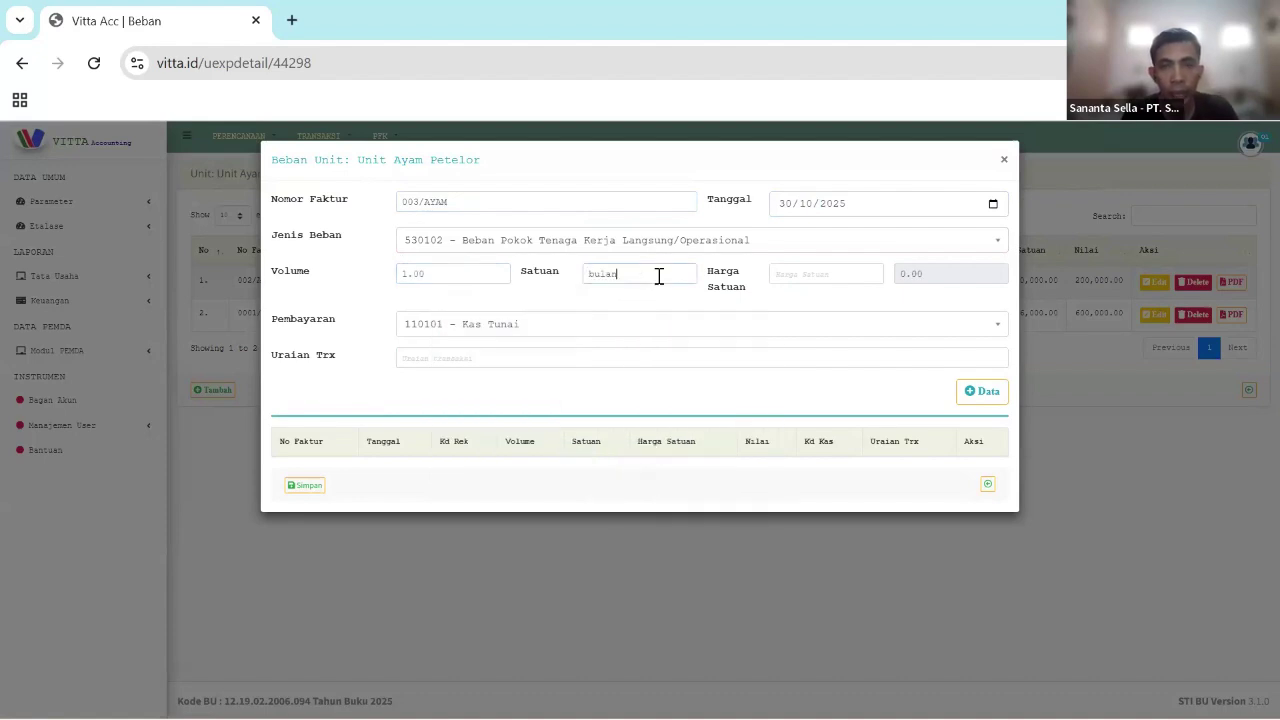
click(806, 277)
text(3,)
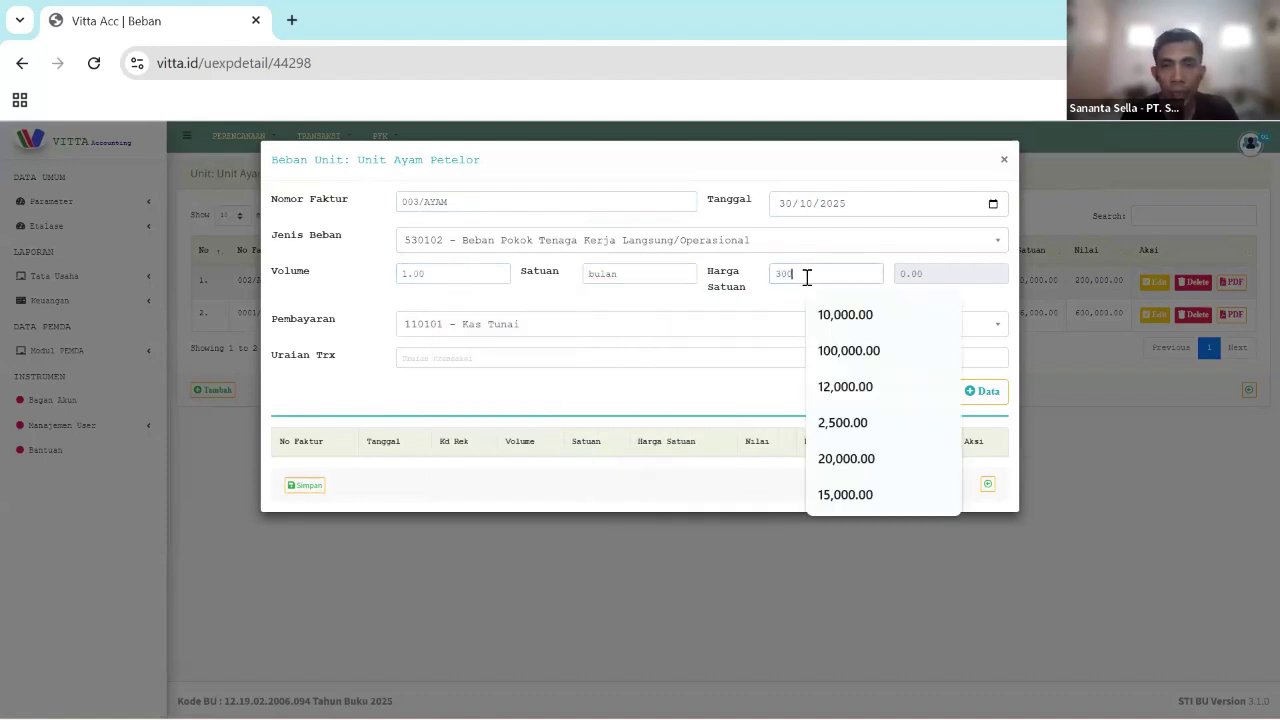
text(000,000)
double_click(938, 278)
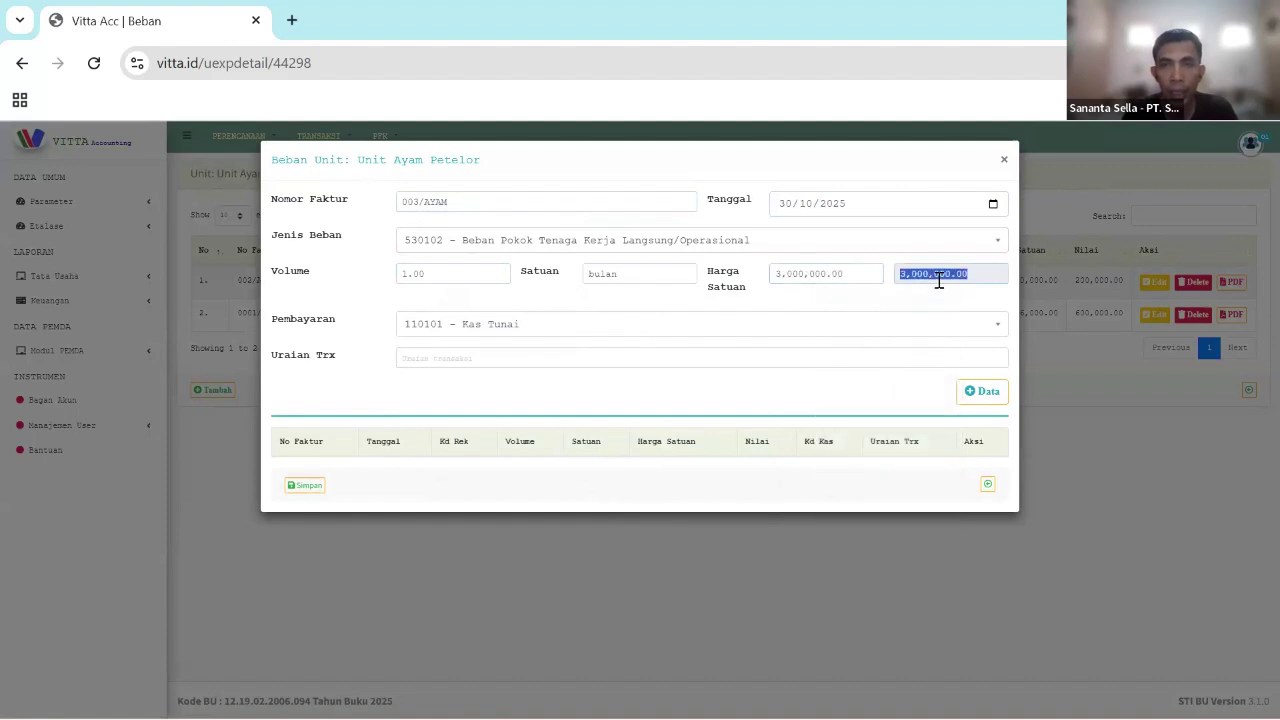
- Pay from Kas Tunai Unit Produksi/Ketahanan Pangan, describe it 'pembayaran honor tenaga kerja', add the line and save
click(452, 331)
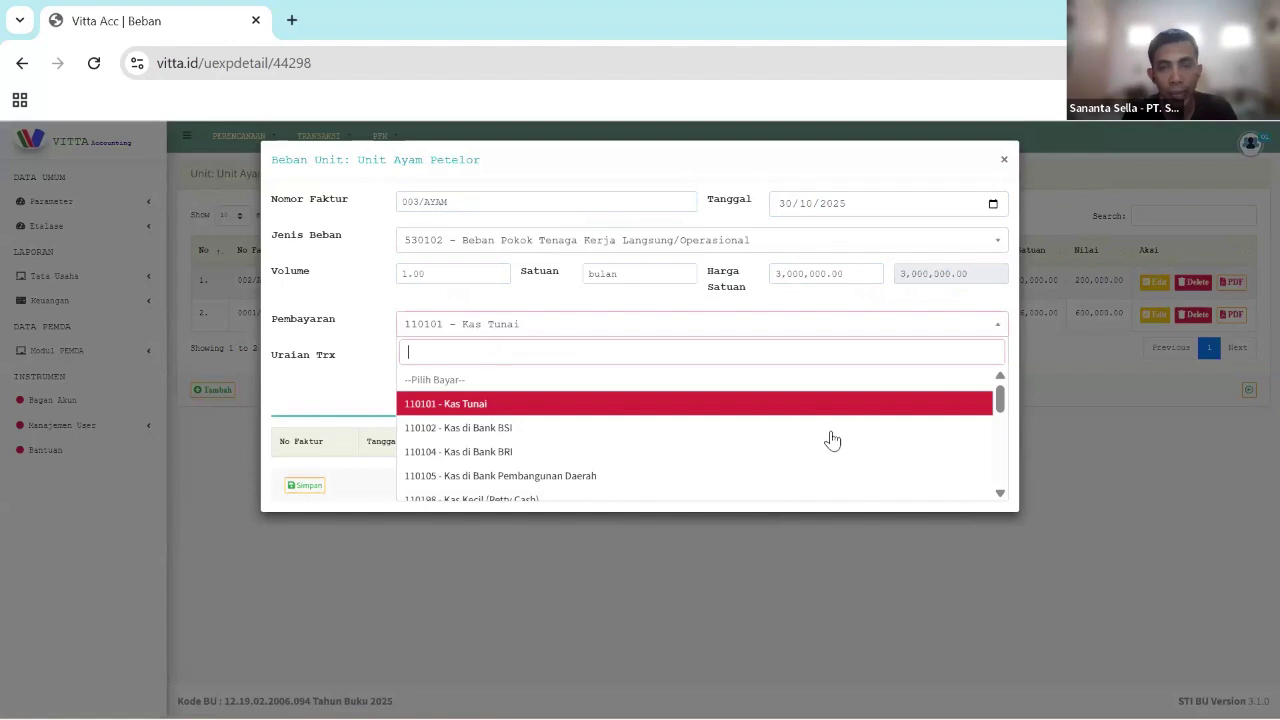
text(ketah)
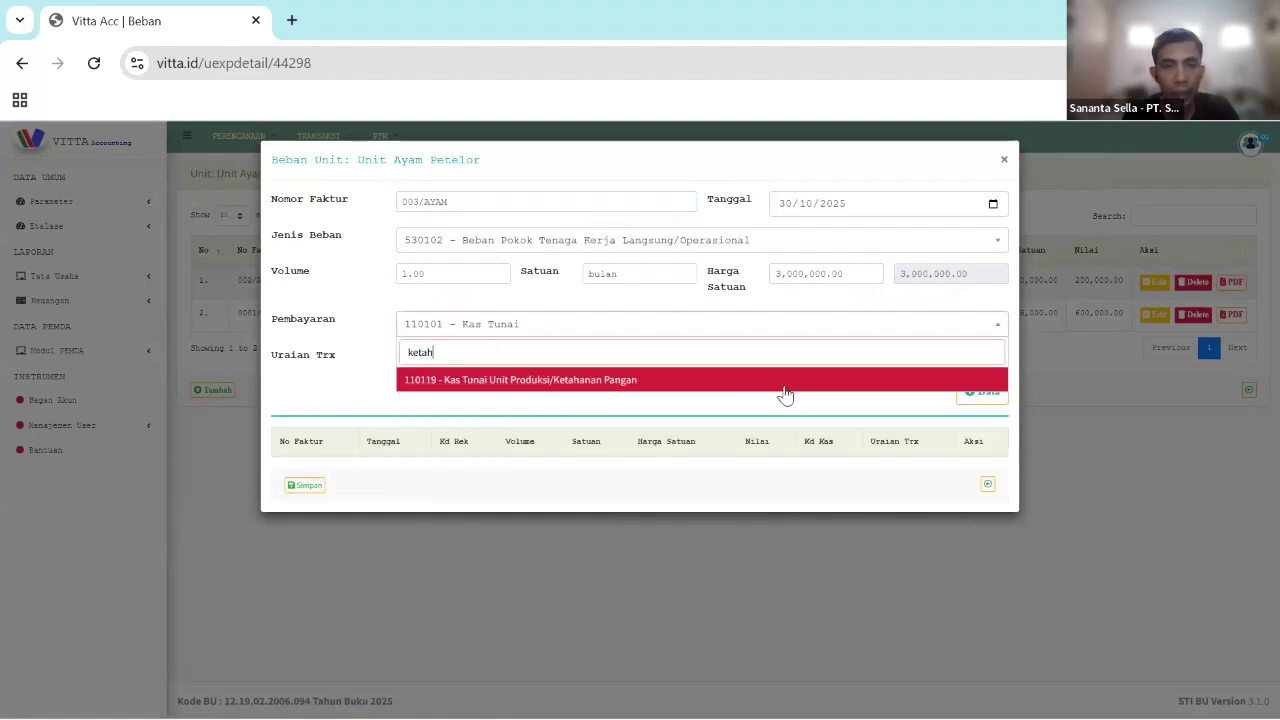
click(677, 382)
click(564, 357)
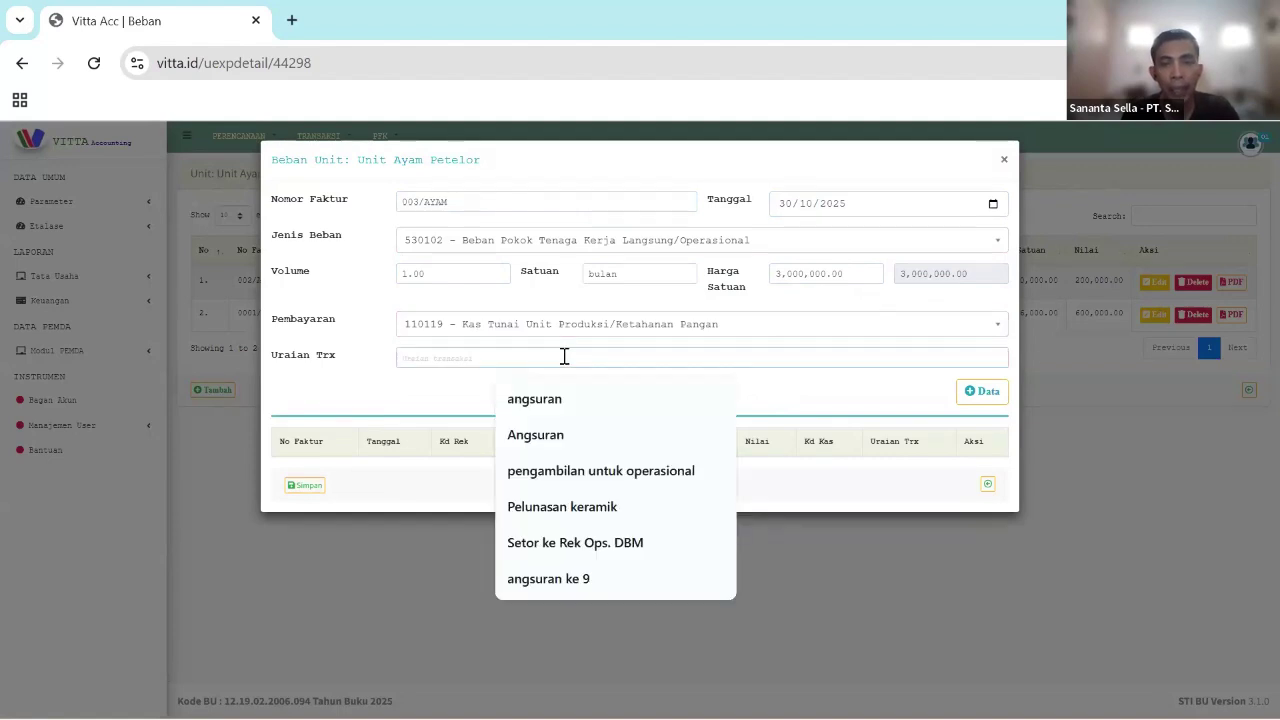
text(pembayaran)
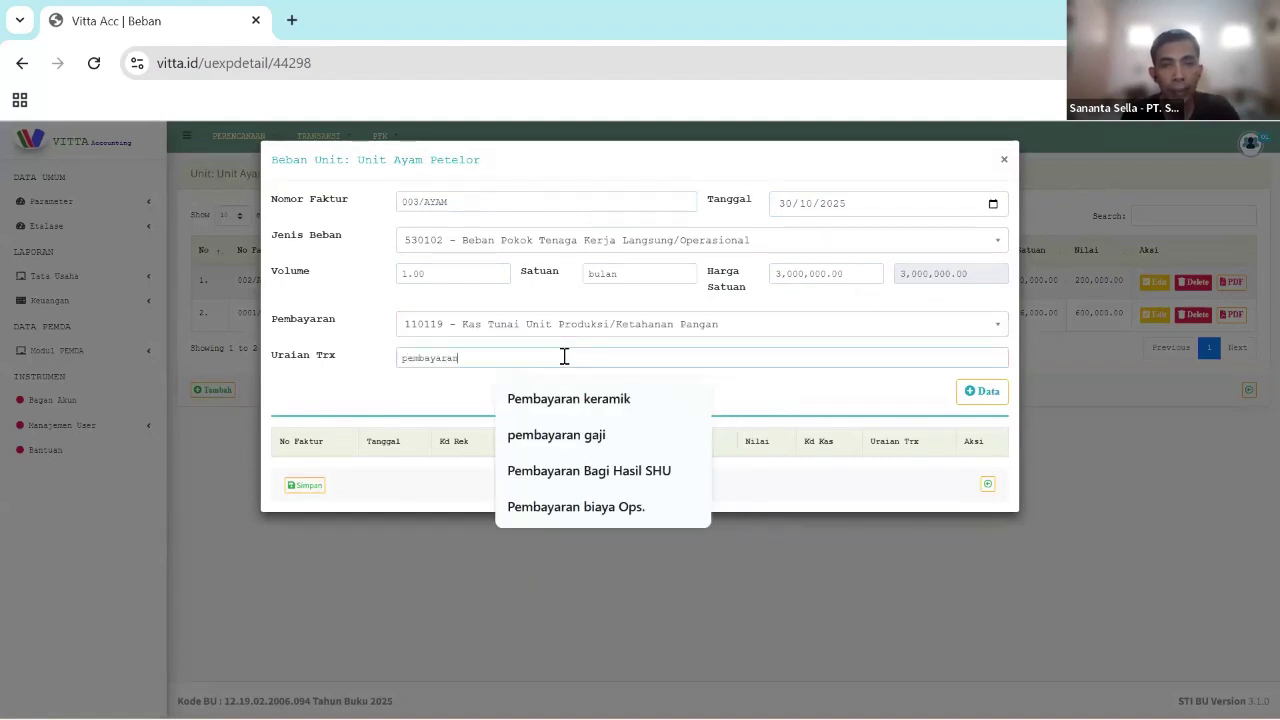
text( honor tenaga kerja)
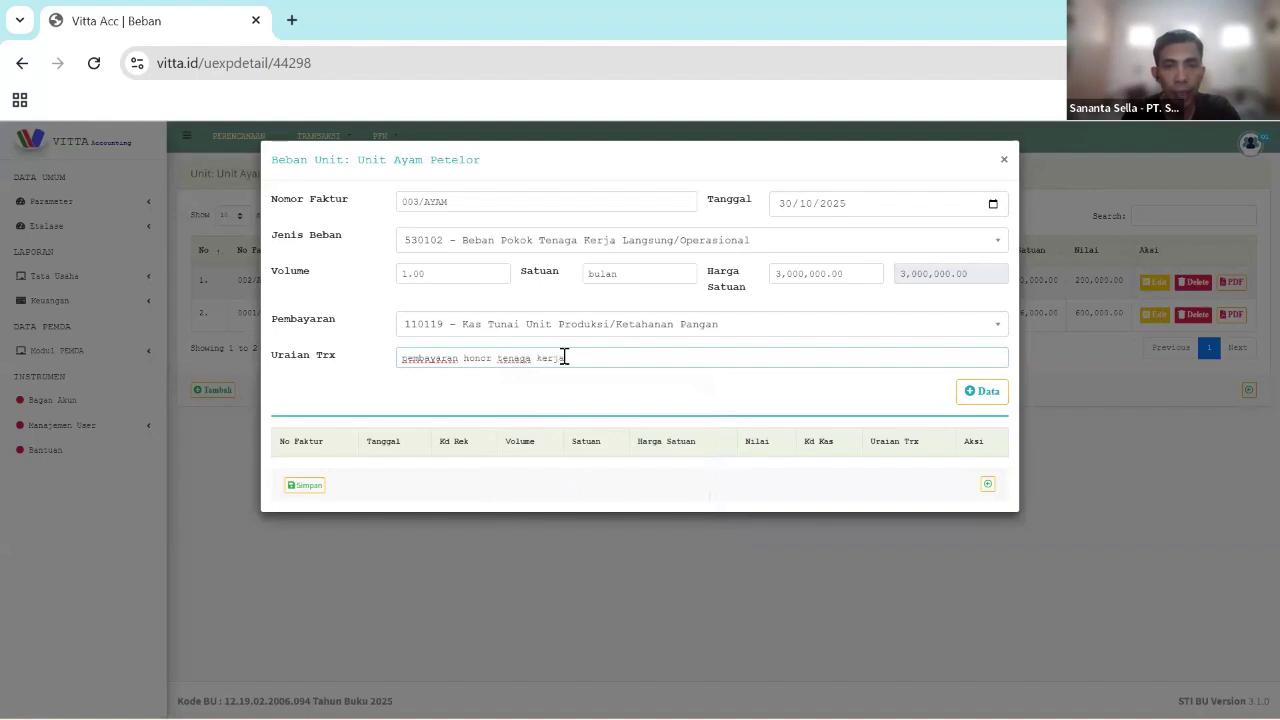
click(974, 392)
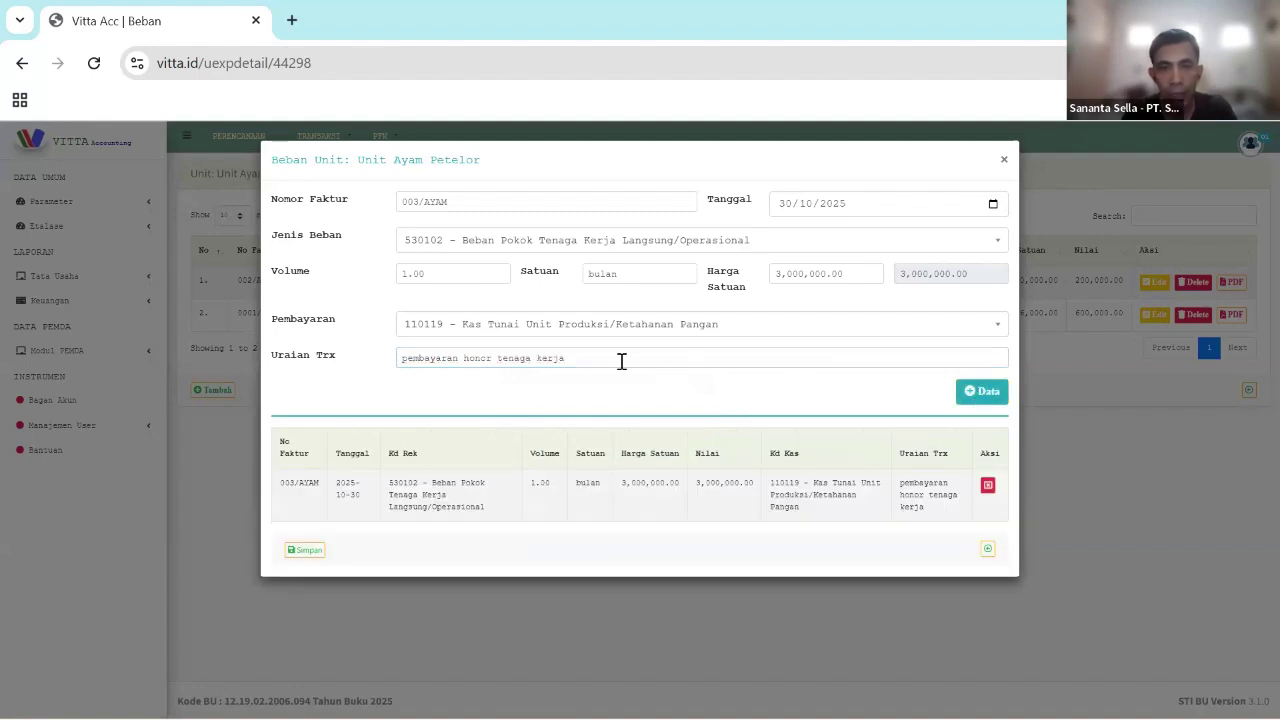
click(312, 550)
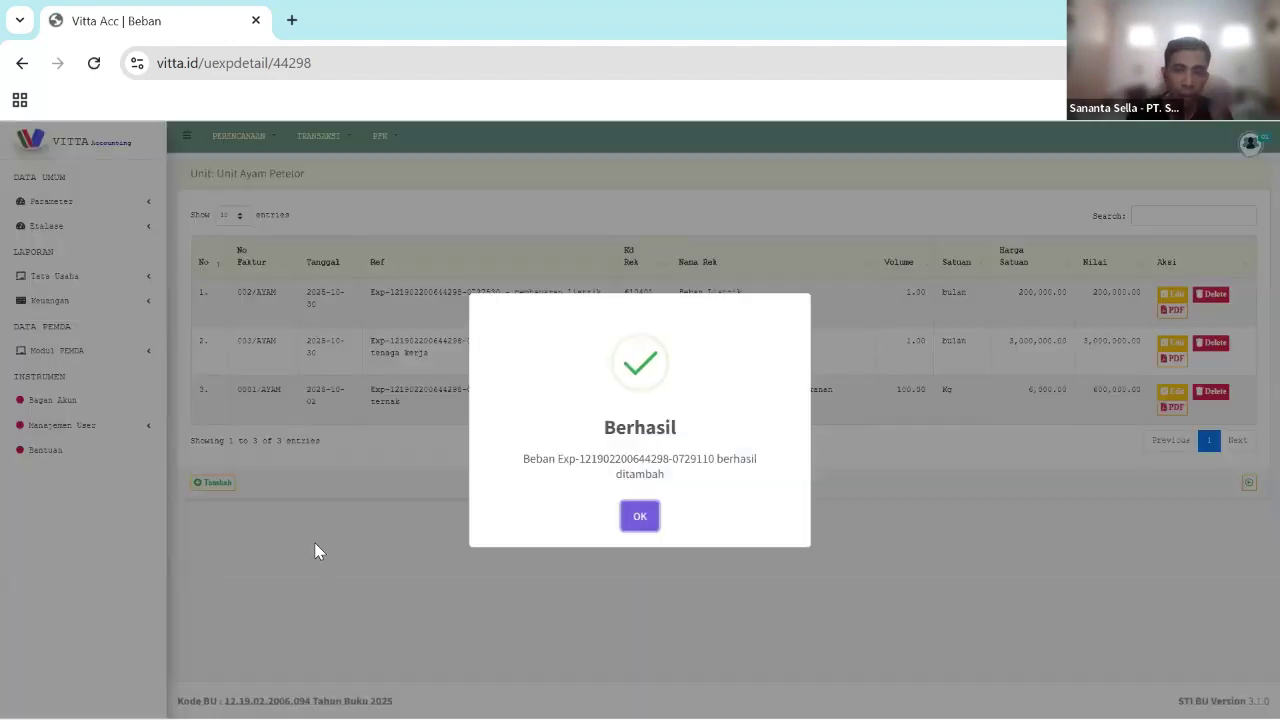
- Dismiss the save confirmation and review Unit Ayam Petelor's three saved expenses
click(640, 518)
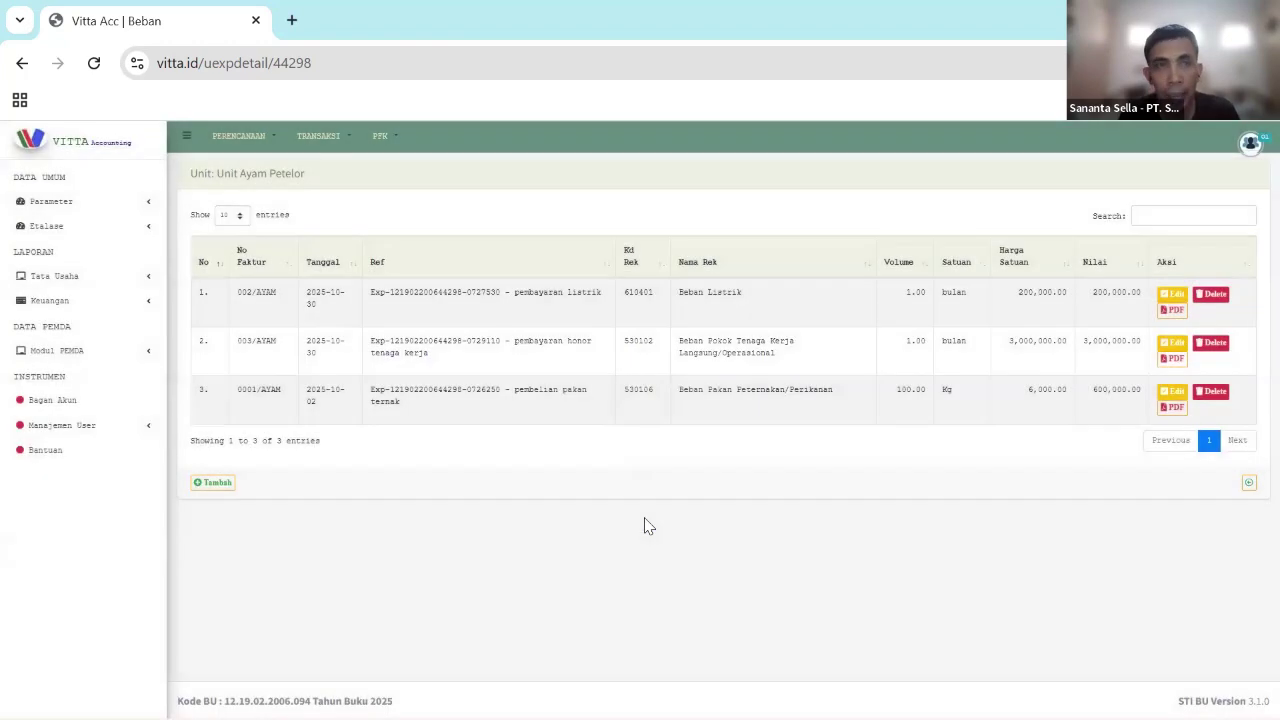
click(319, 135)
mouse_move(330, 172)
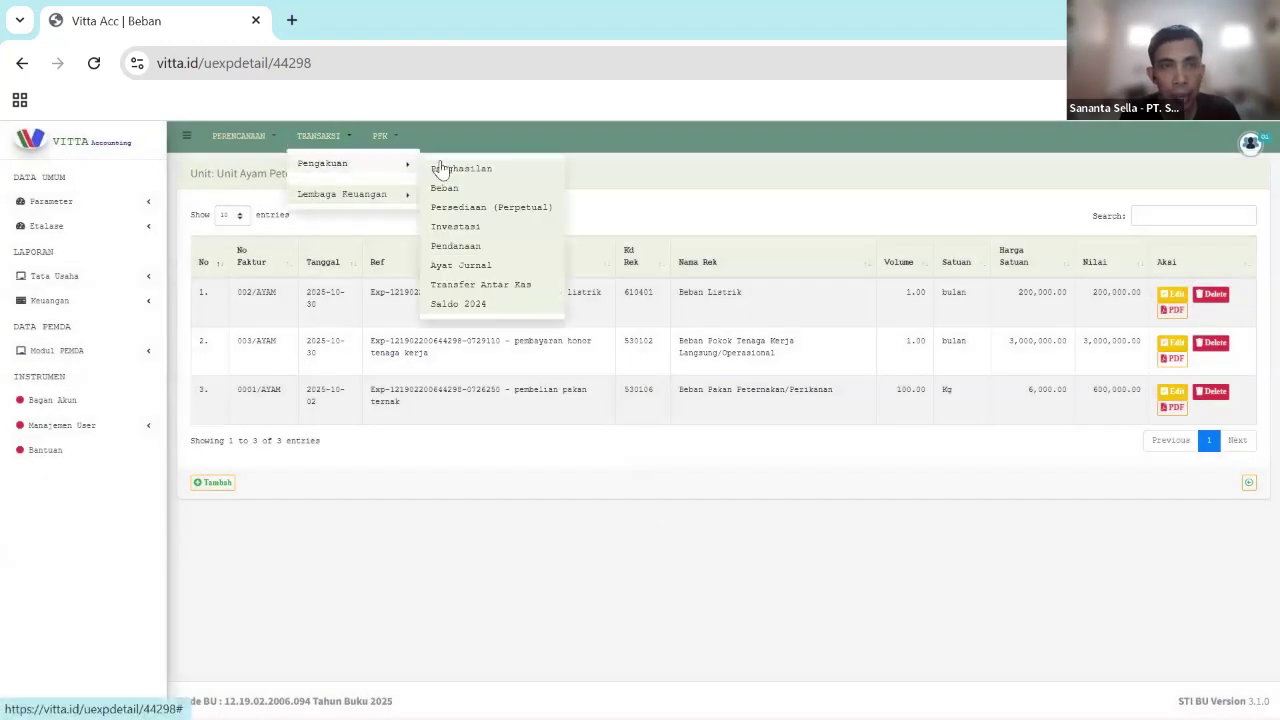
click(643, 196)
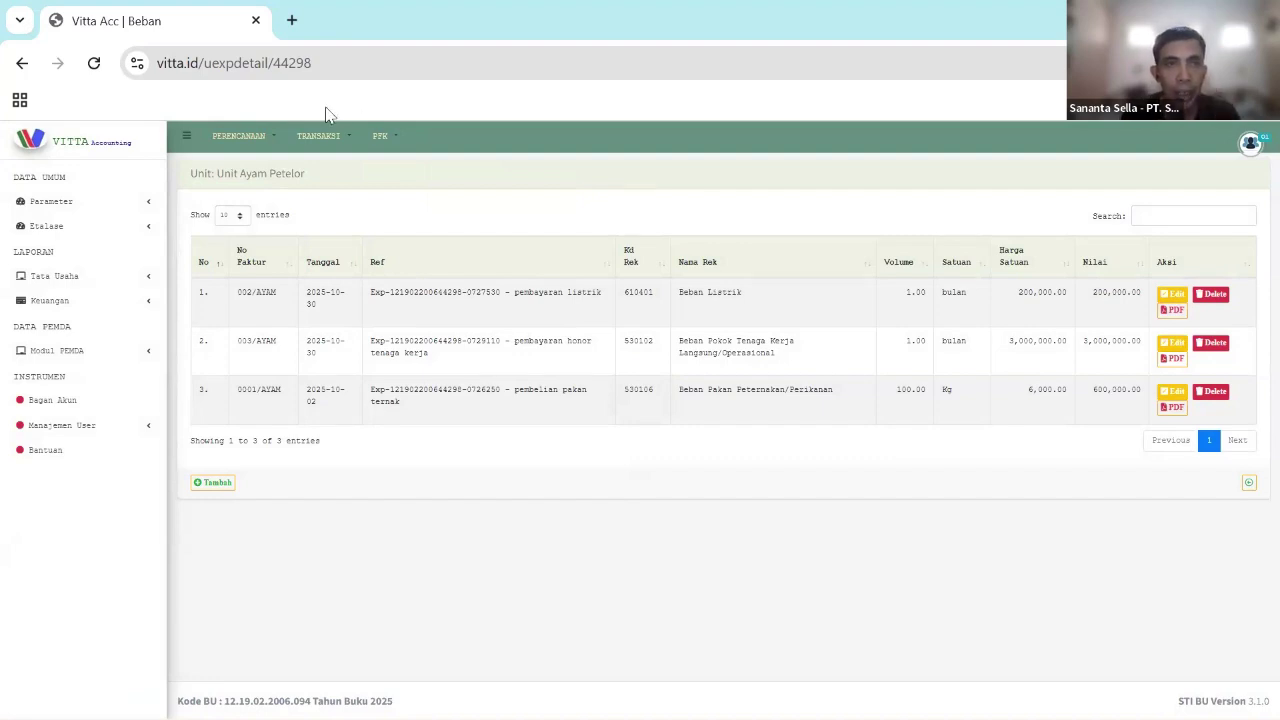
click(333, 140)
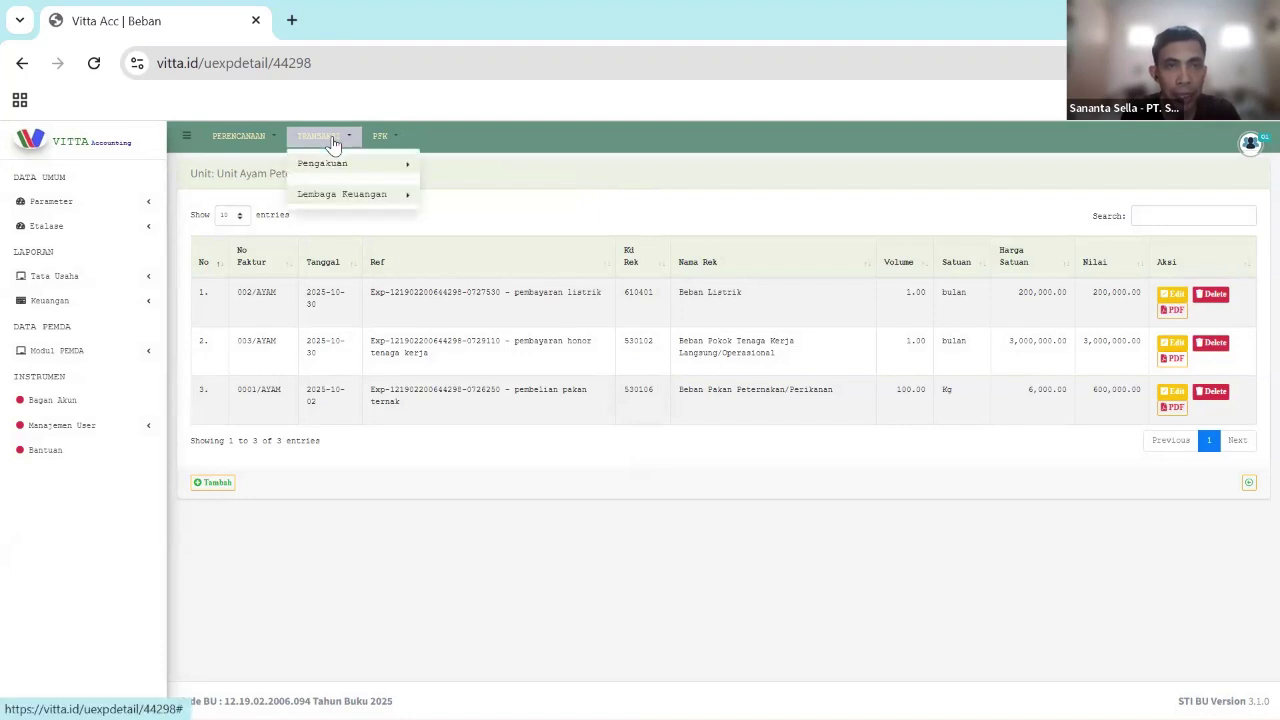
- Go through Pengakuan > Penghasilan to Unit Ayam Petelor's cash income page on page 2
click(346, 166)
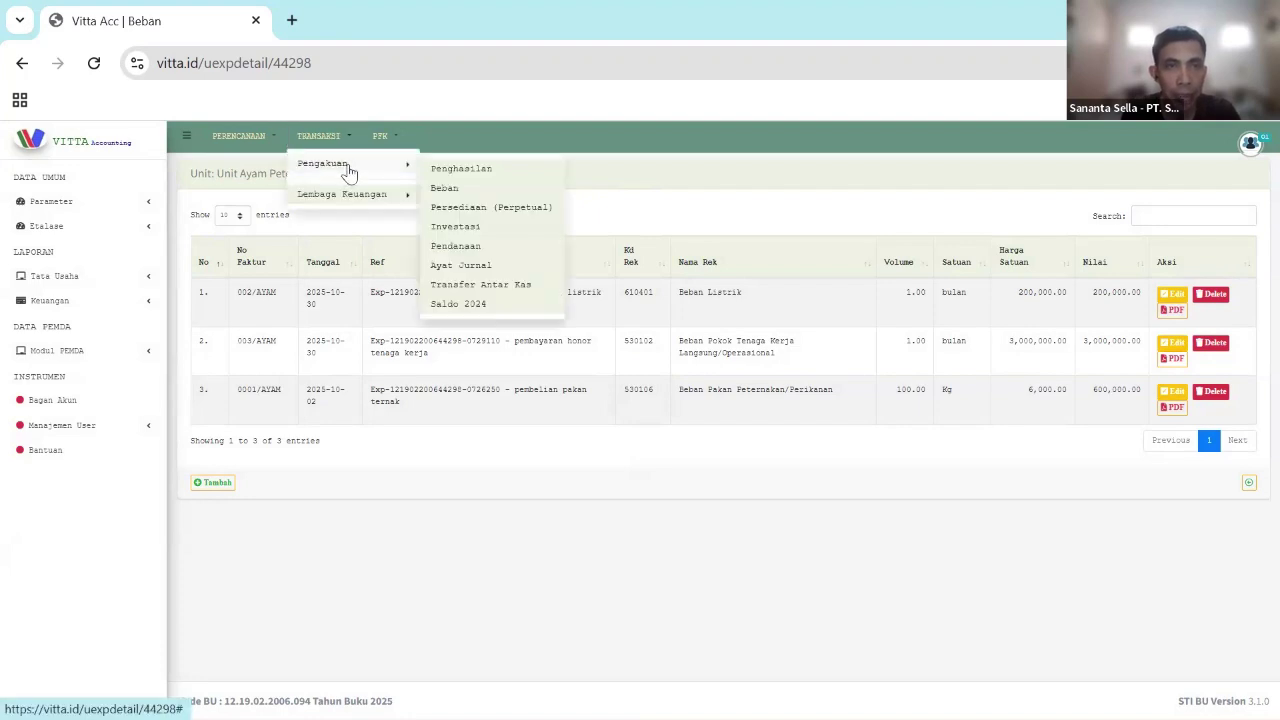
click(494, 172)
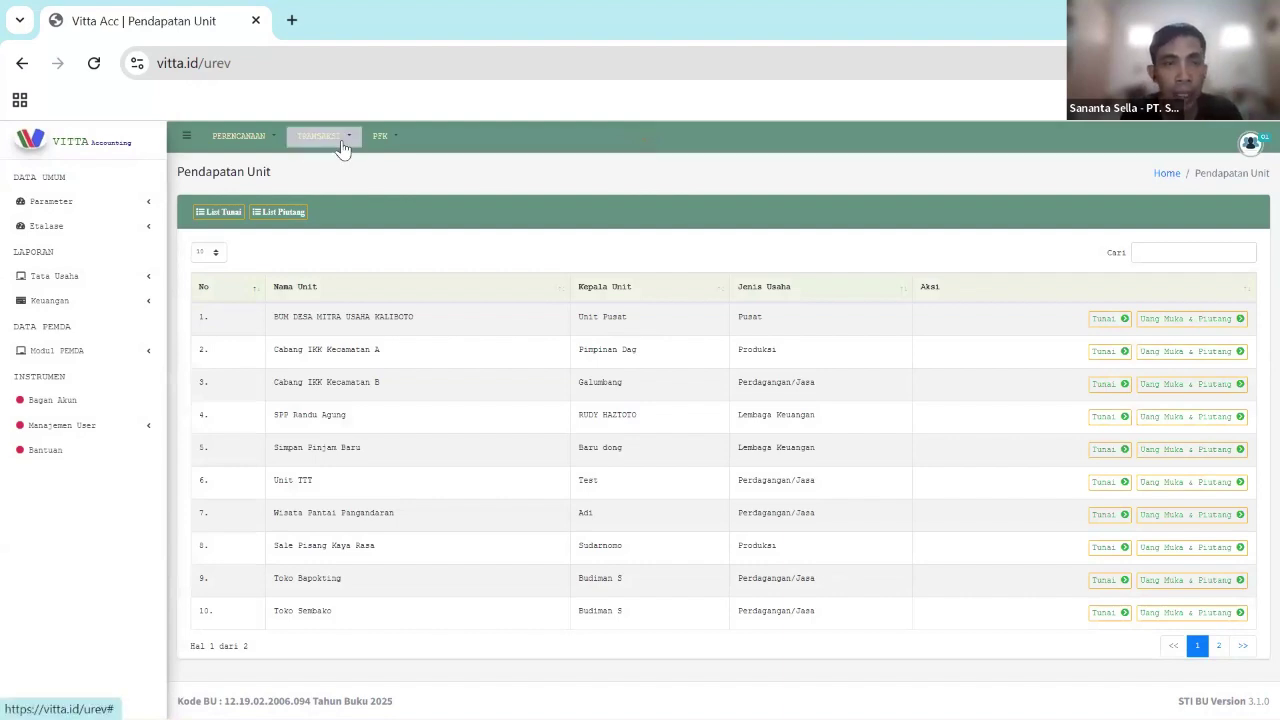
click(342, 147)
mouse_move(350, 165)
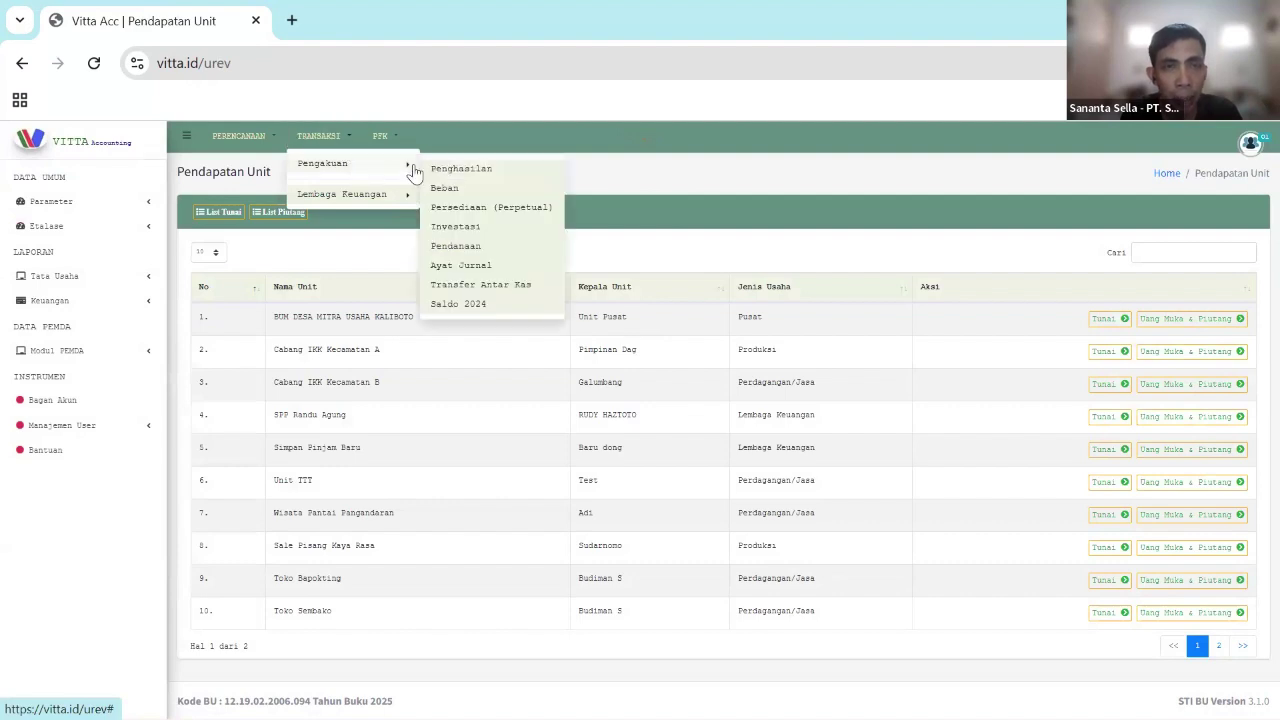
click(481, 172)
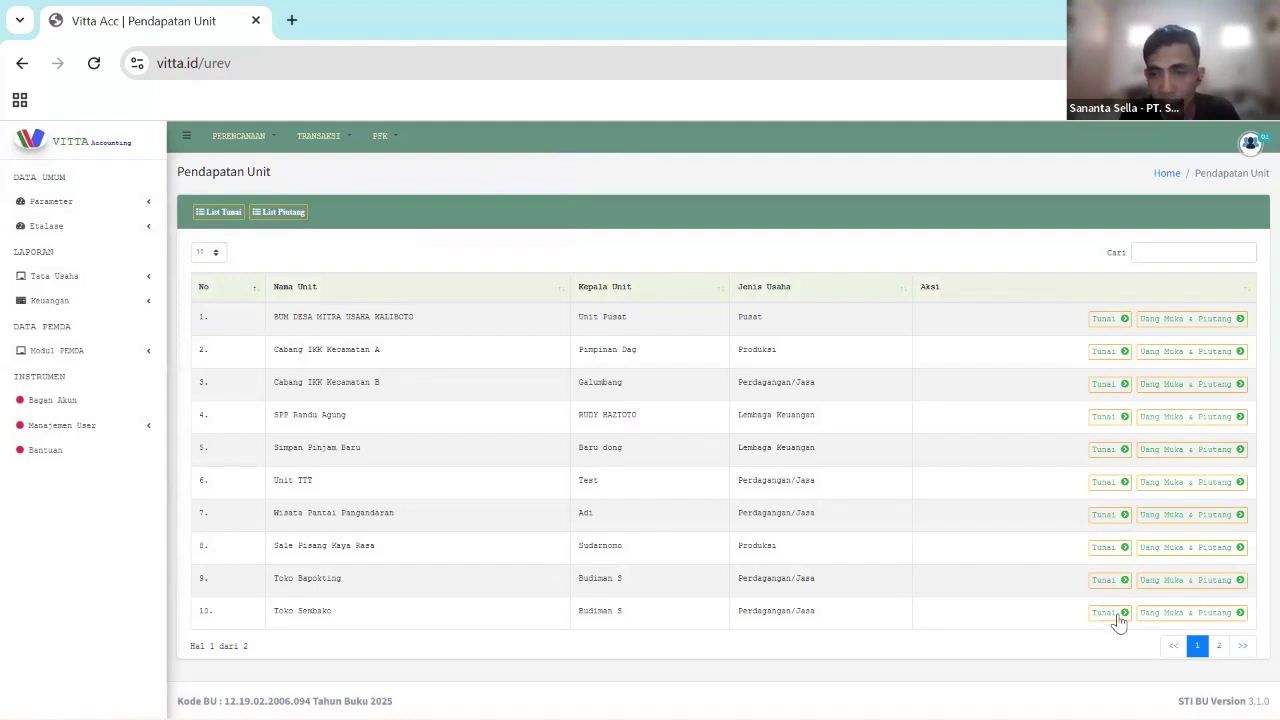
click(1218, 647)
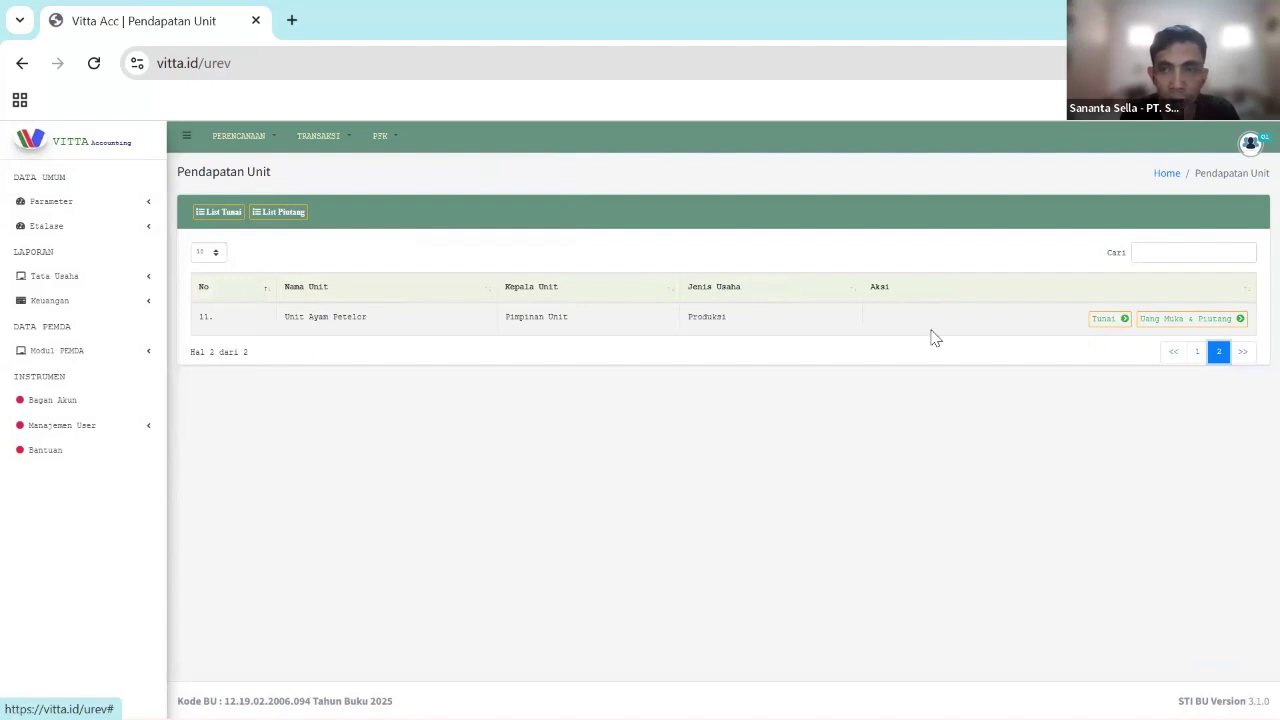
click(1104, 320)
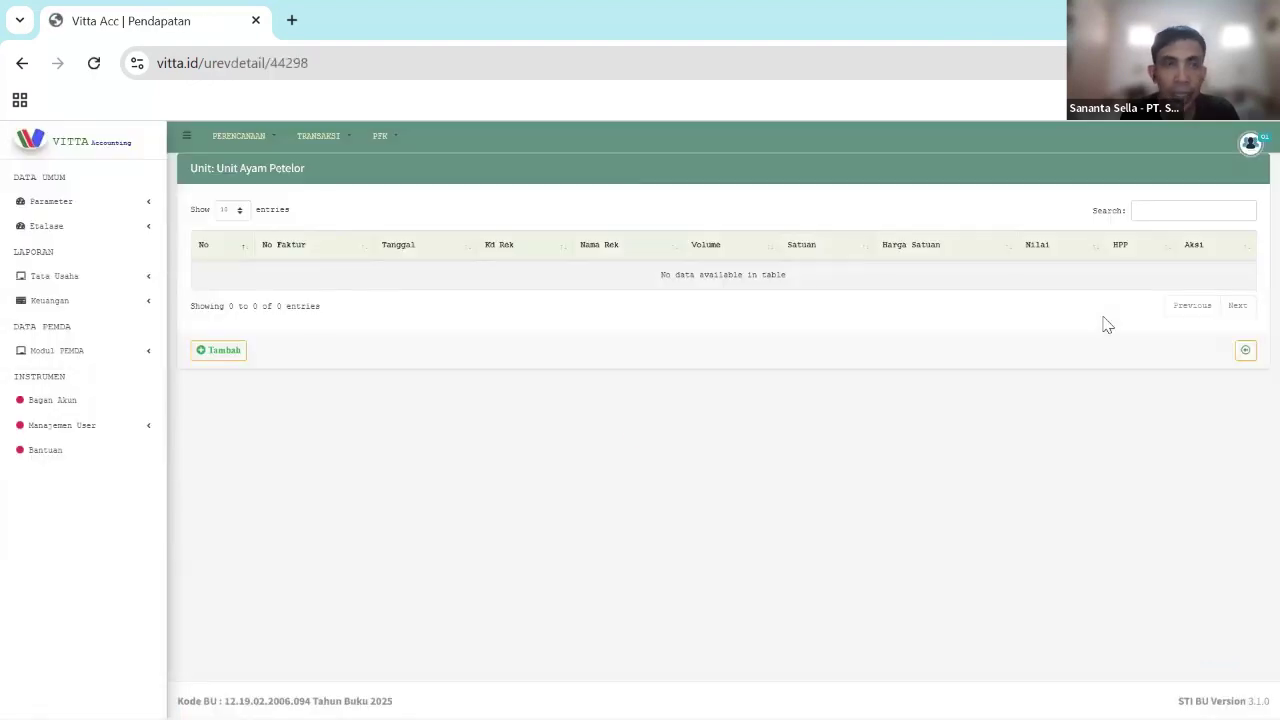
- Create income entry 0001/AYAM dated 30/10/2025 with type 421103 Penjualan Hasil Peternakan
click(226, 351)
click(523, 202)
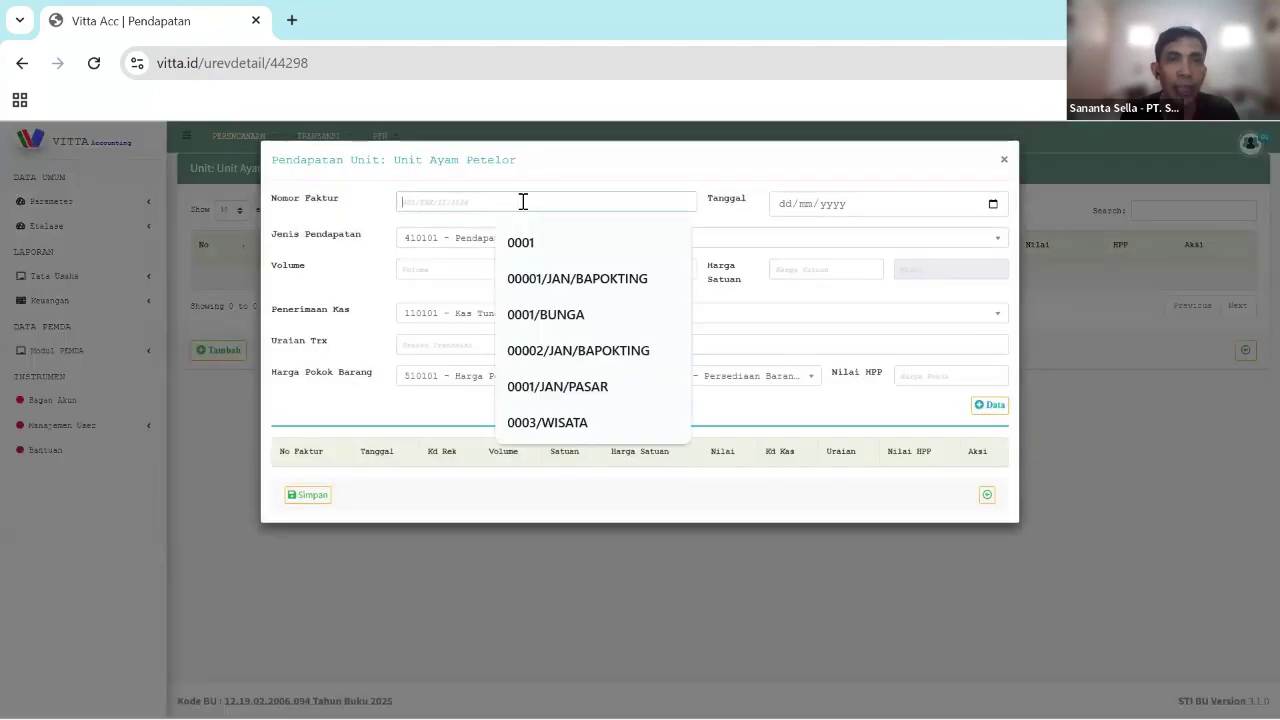
text(000)
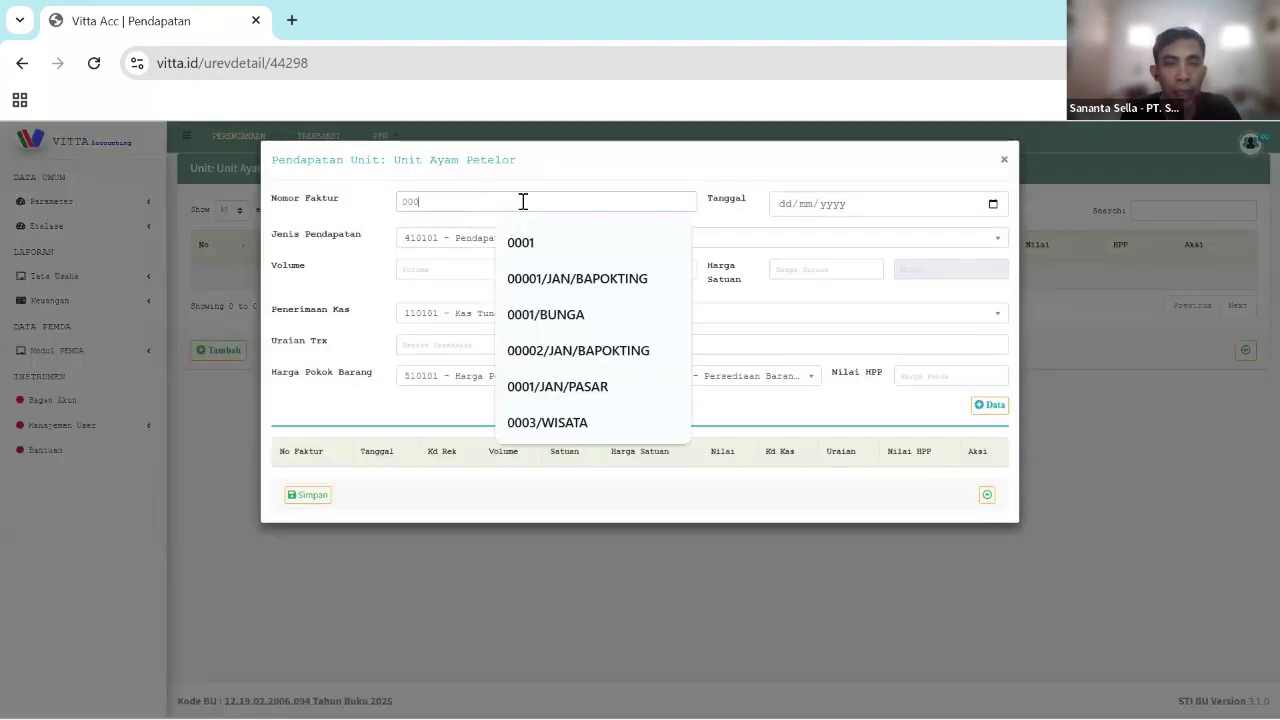
text(1/)
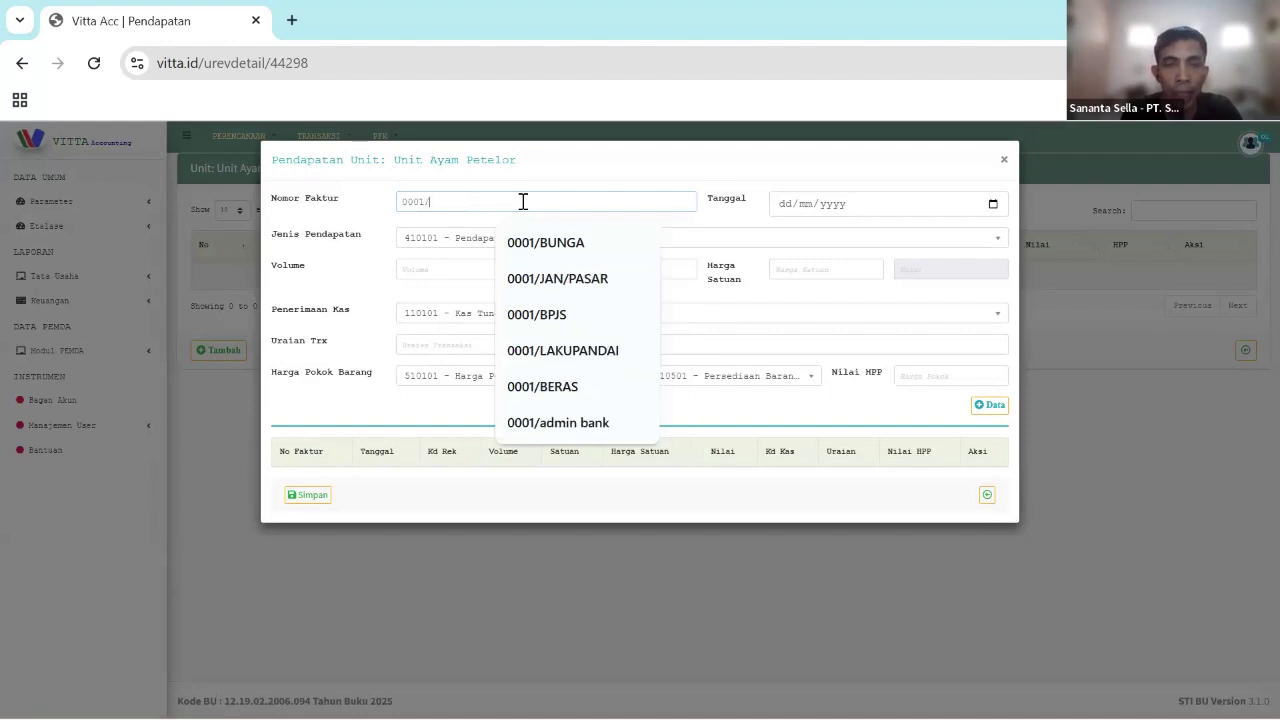
text(AYAM)
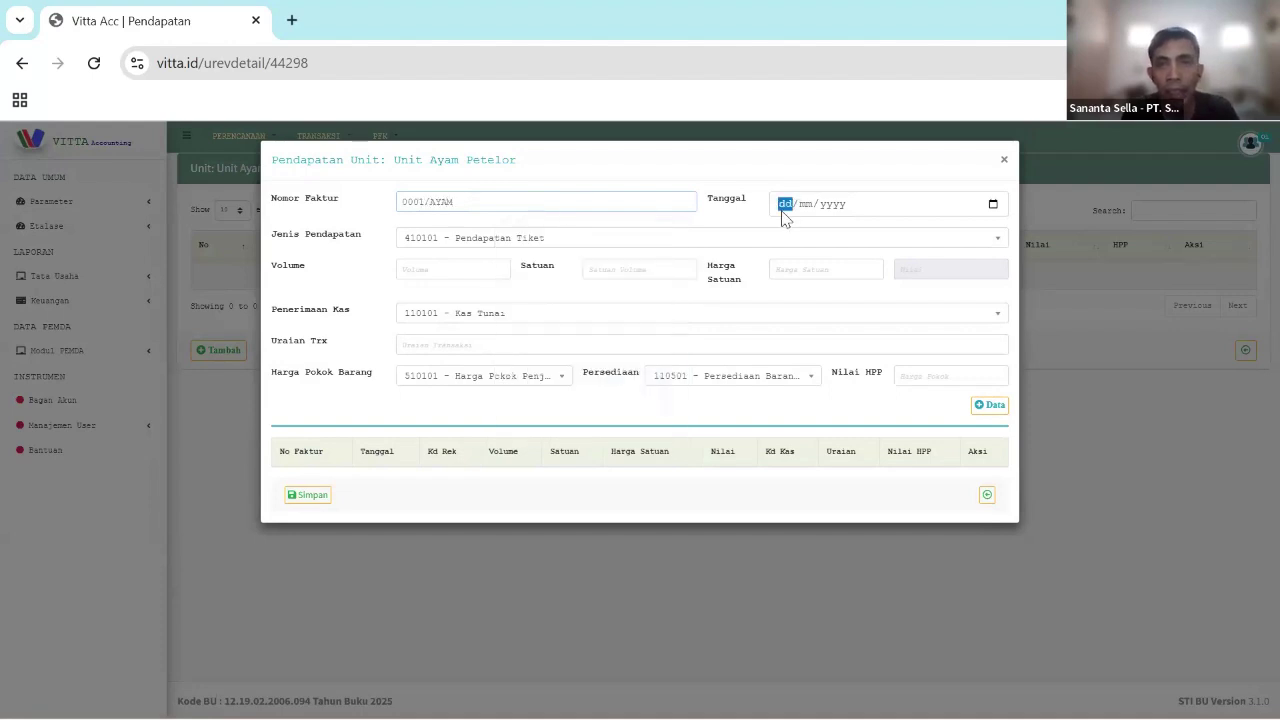
click(783, 208)
text(30/)
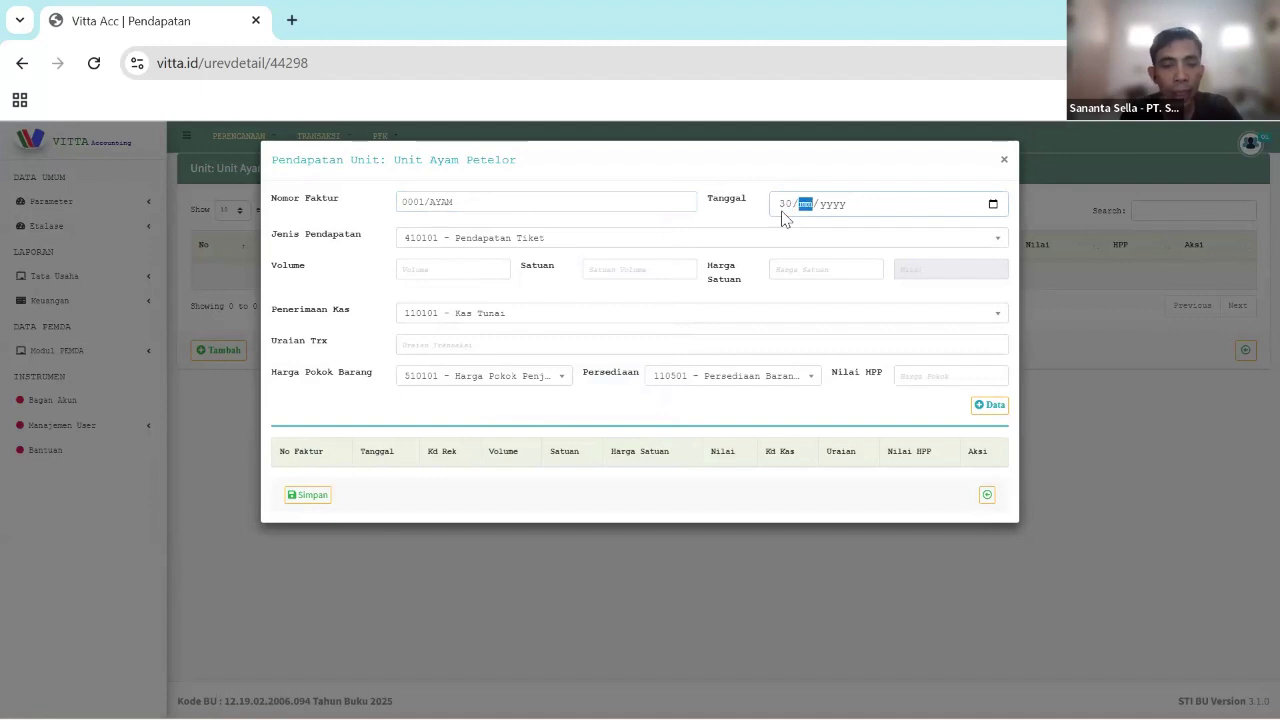
text(10/000)
text(2025)
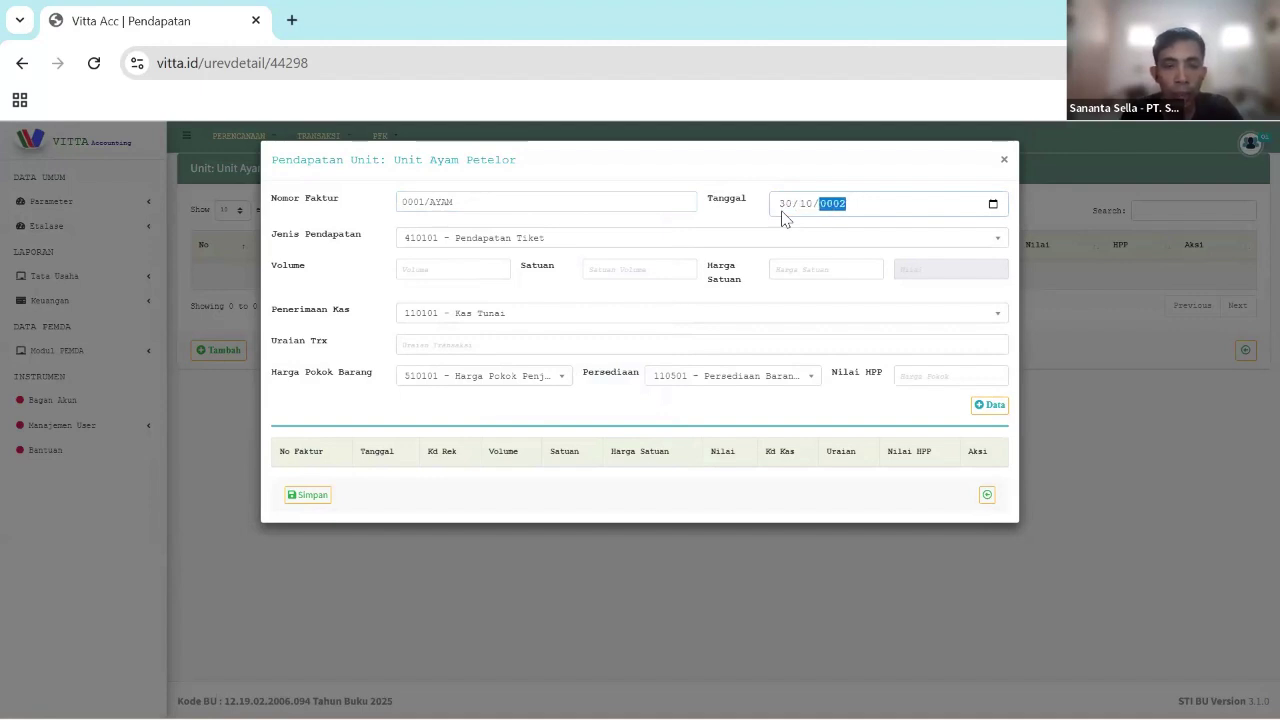
click(492, 240)
click(519, 263)
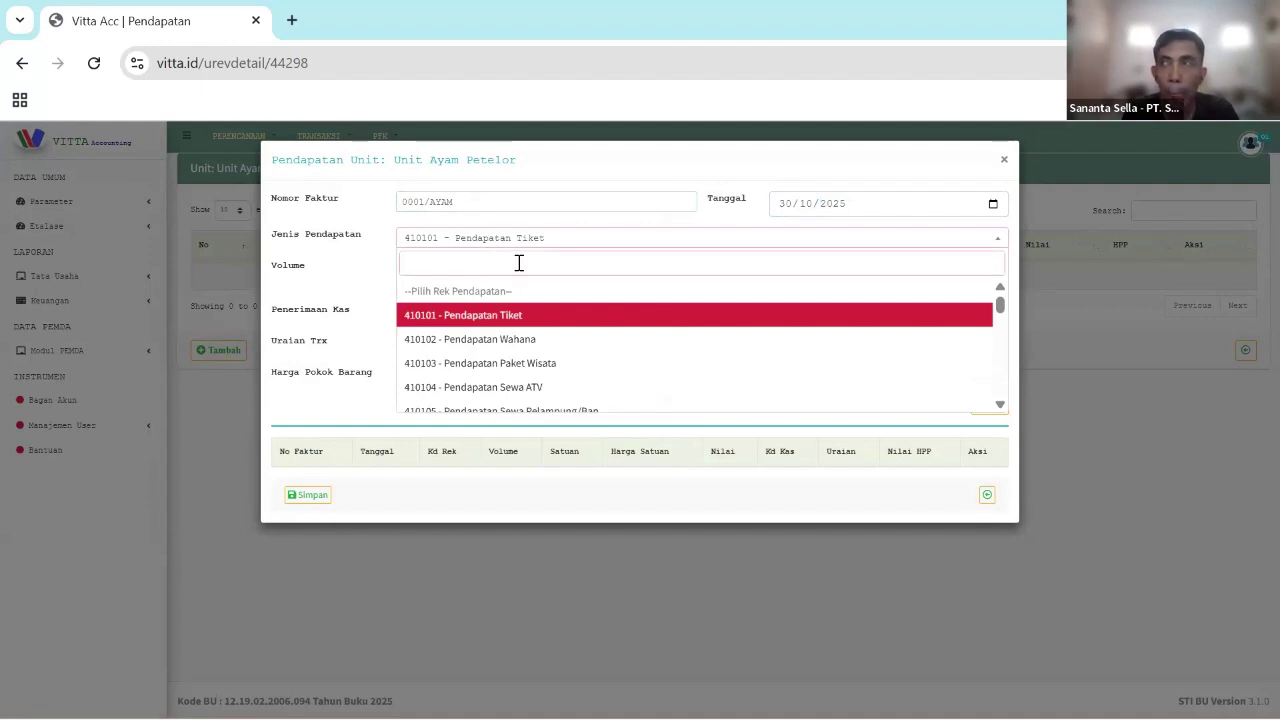
text(hasil)
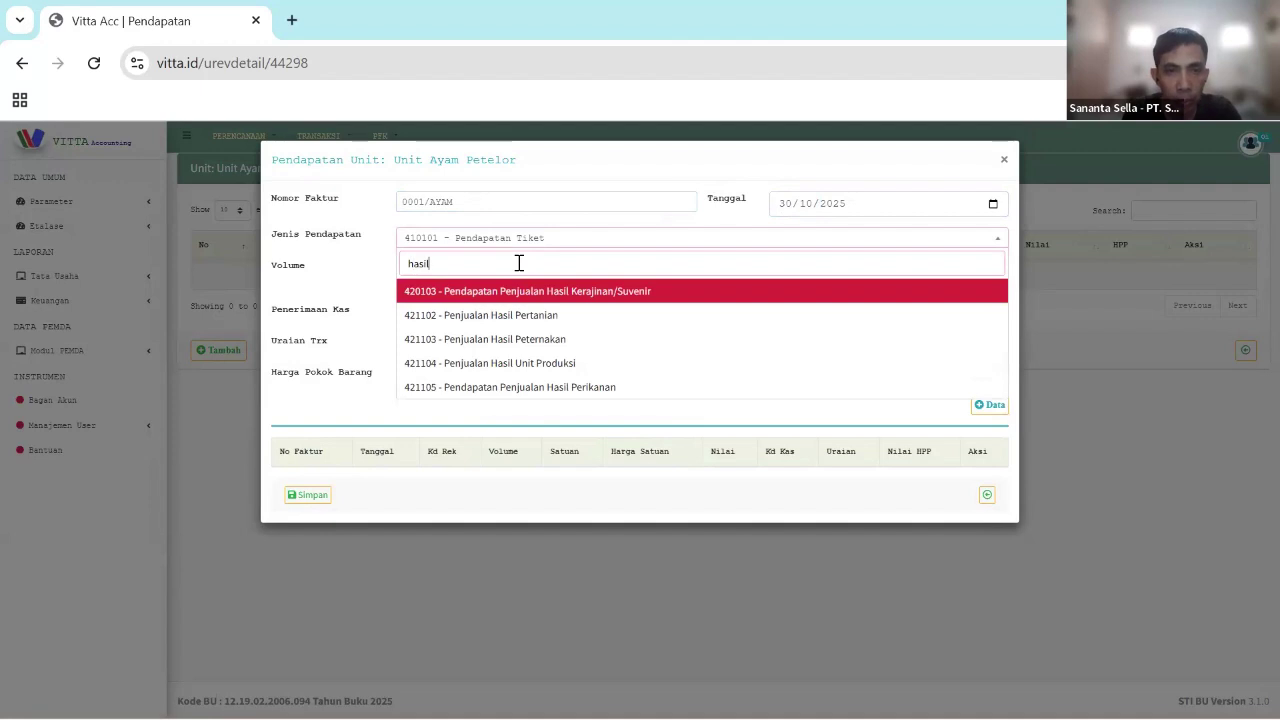
click(588, 341)
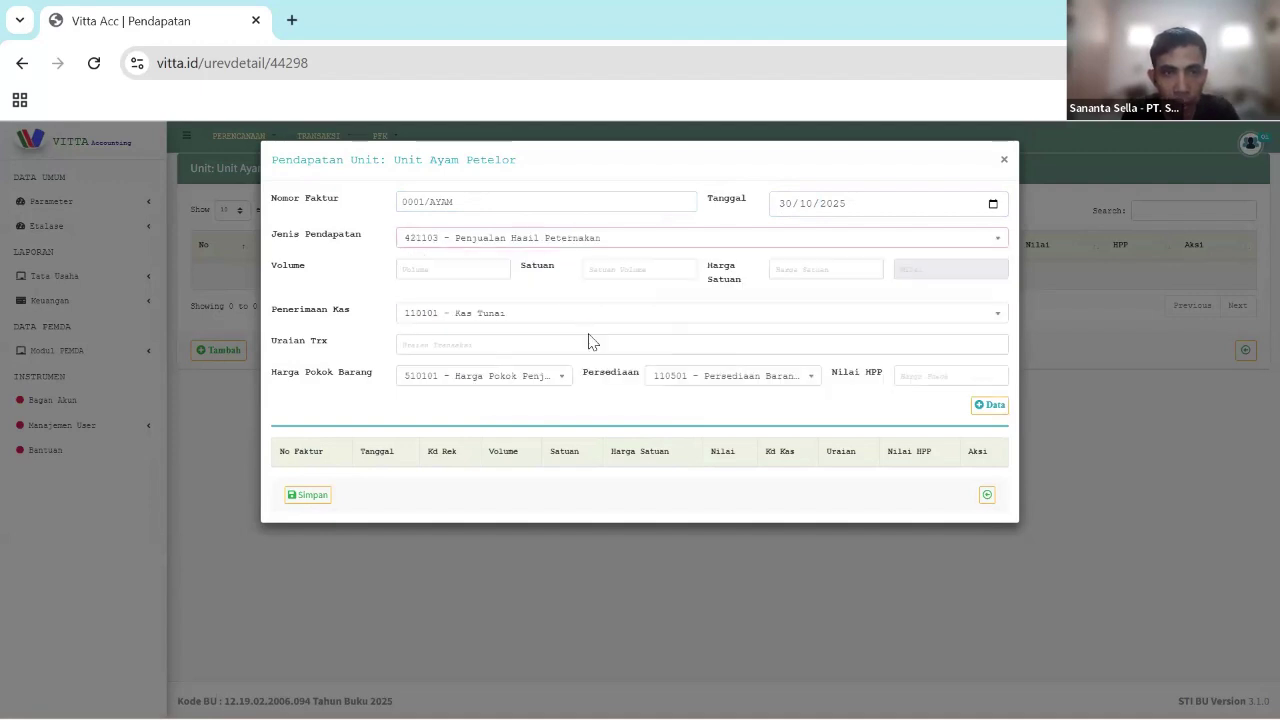
click(473, 248)
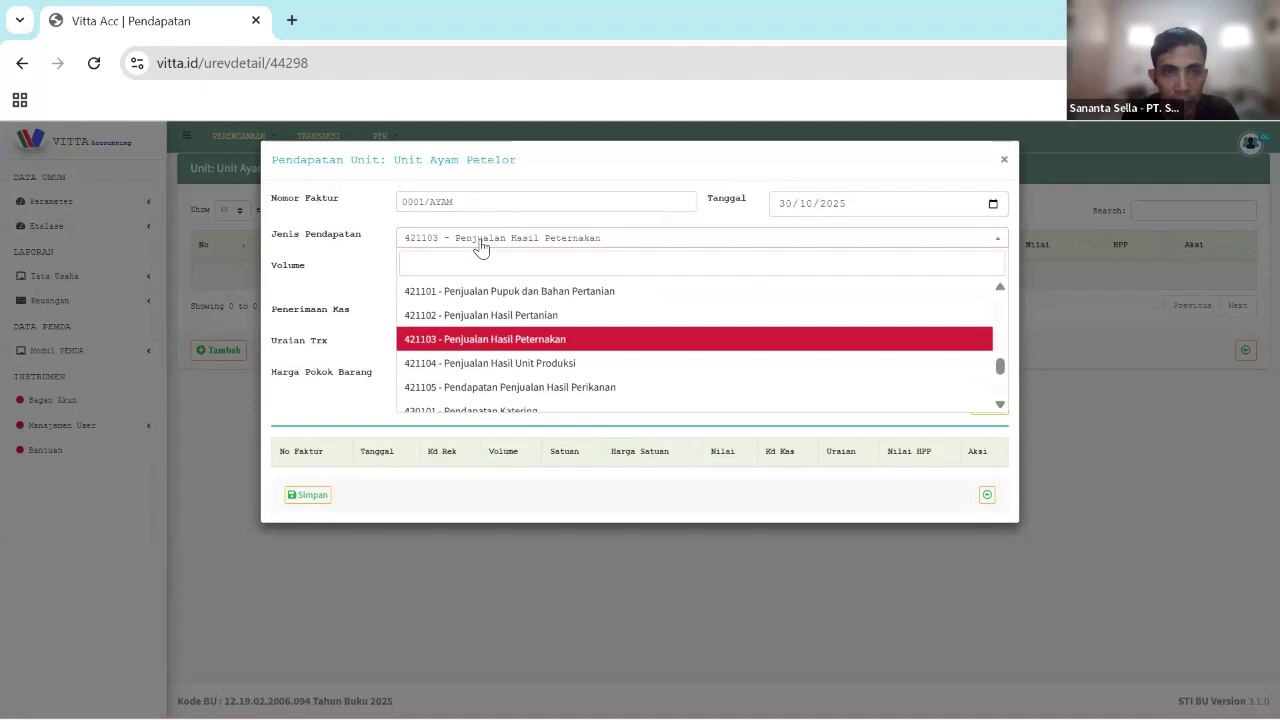
click(566, 340)
click(457, 270)
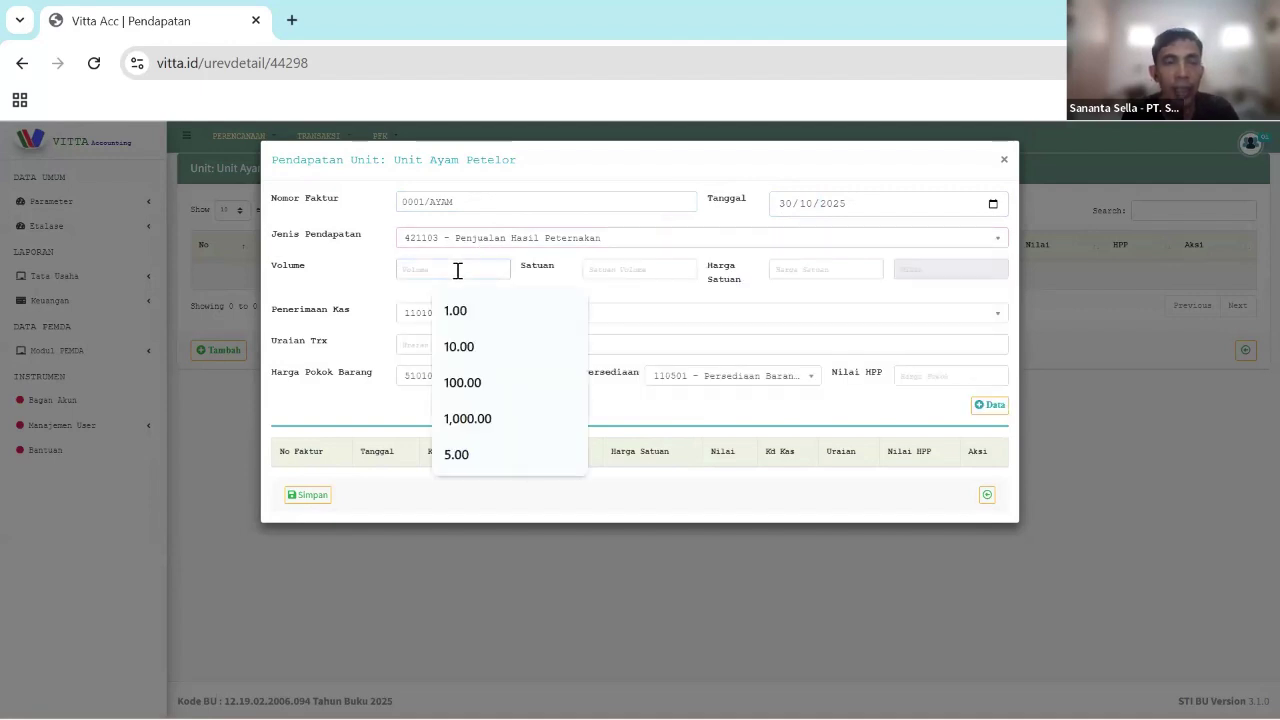
- Enter 100 Kg at 25,000.00 for a total of 2,500,000.00
text(100)
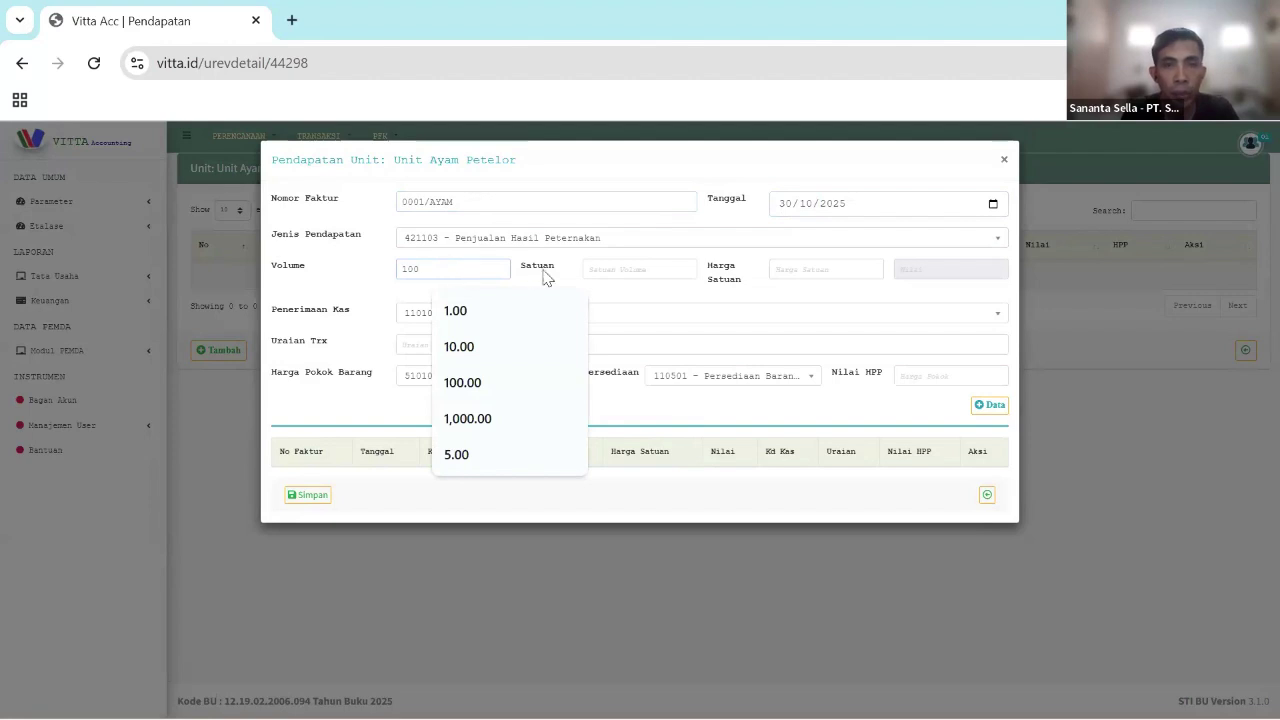
click(609, 269)
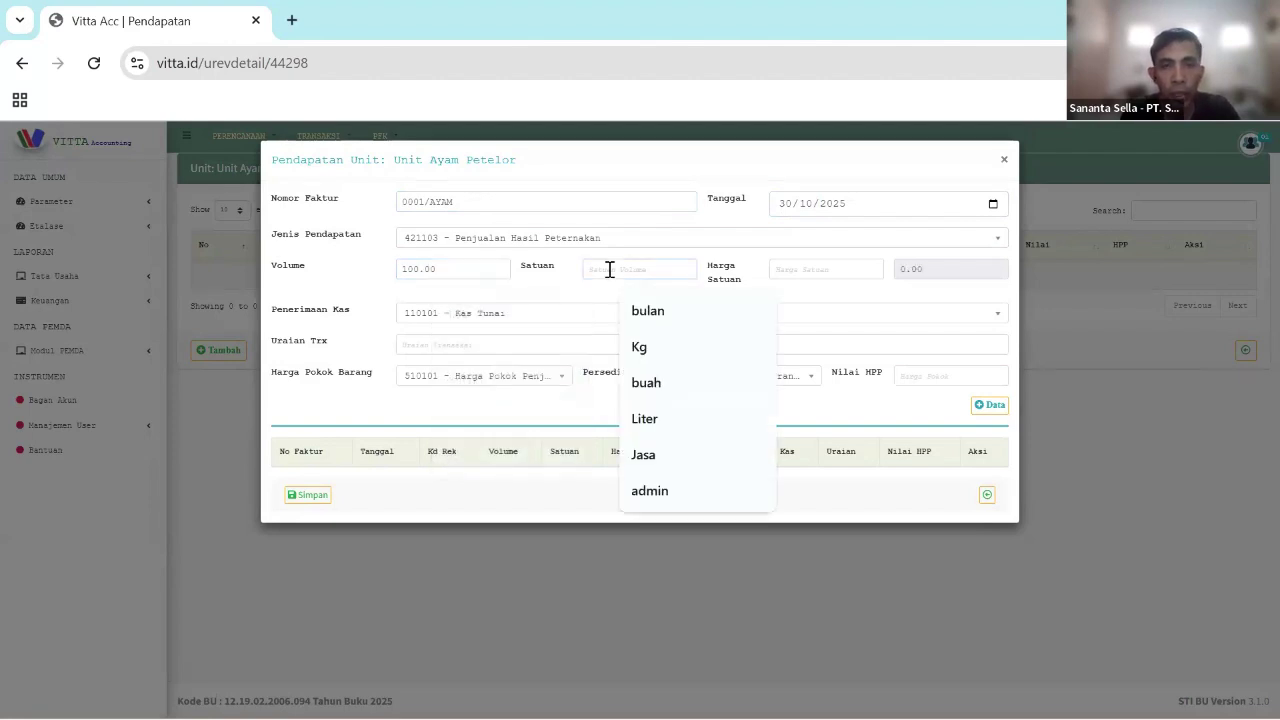
text(Kg)
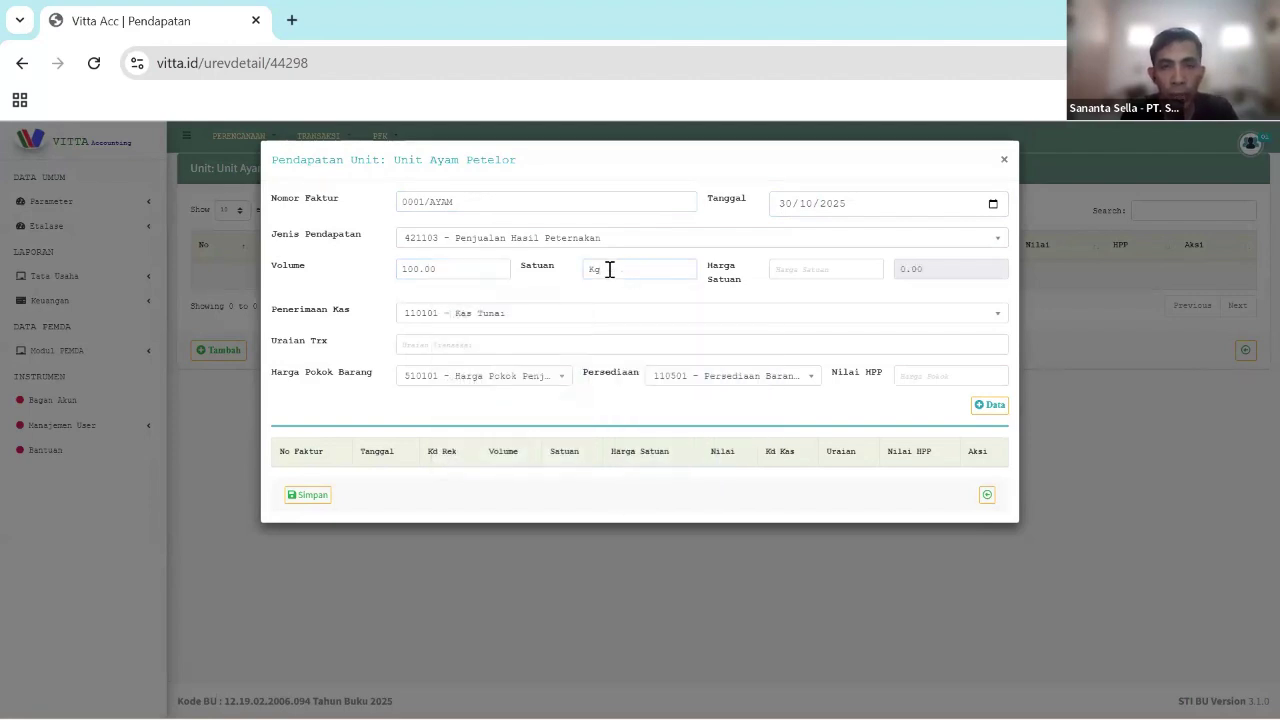
click(805, 262)
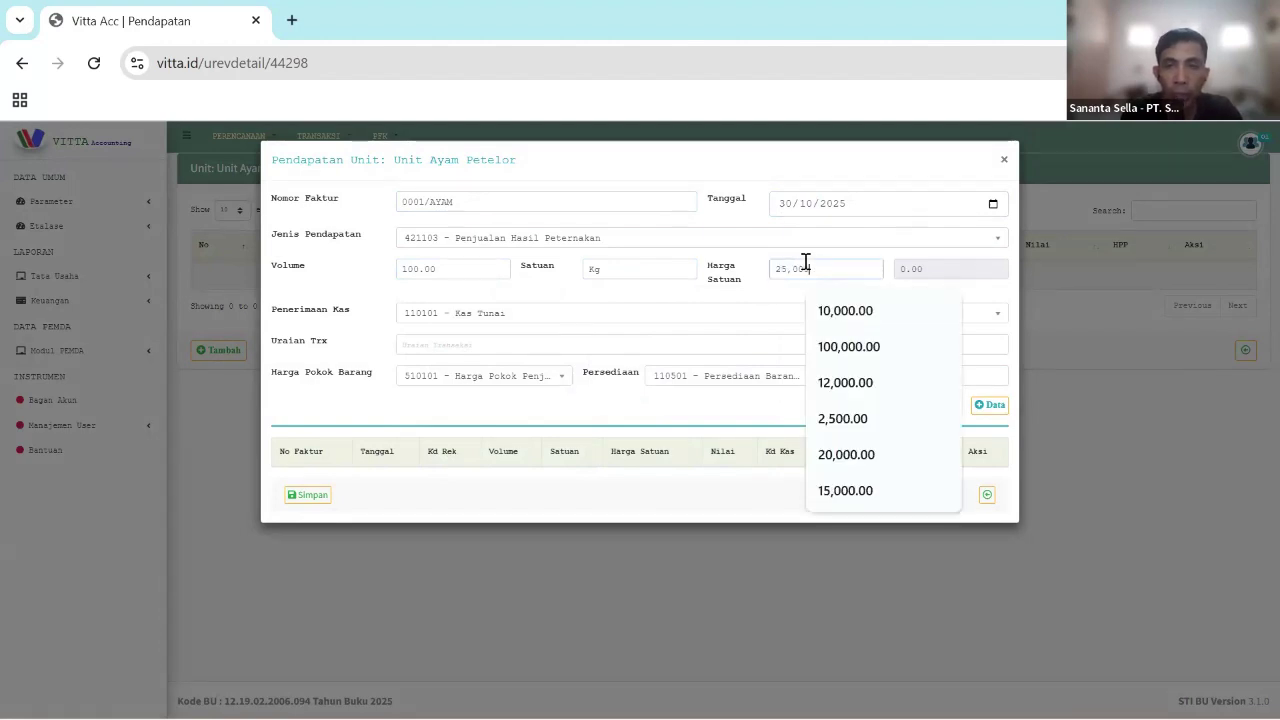
text(25,000)
click(962, 268)
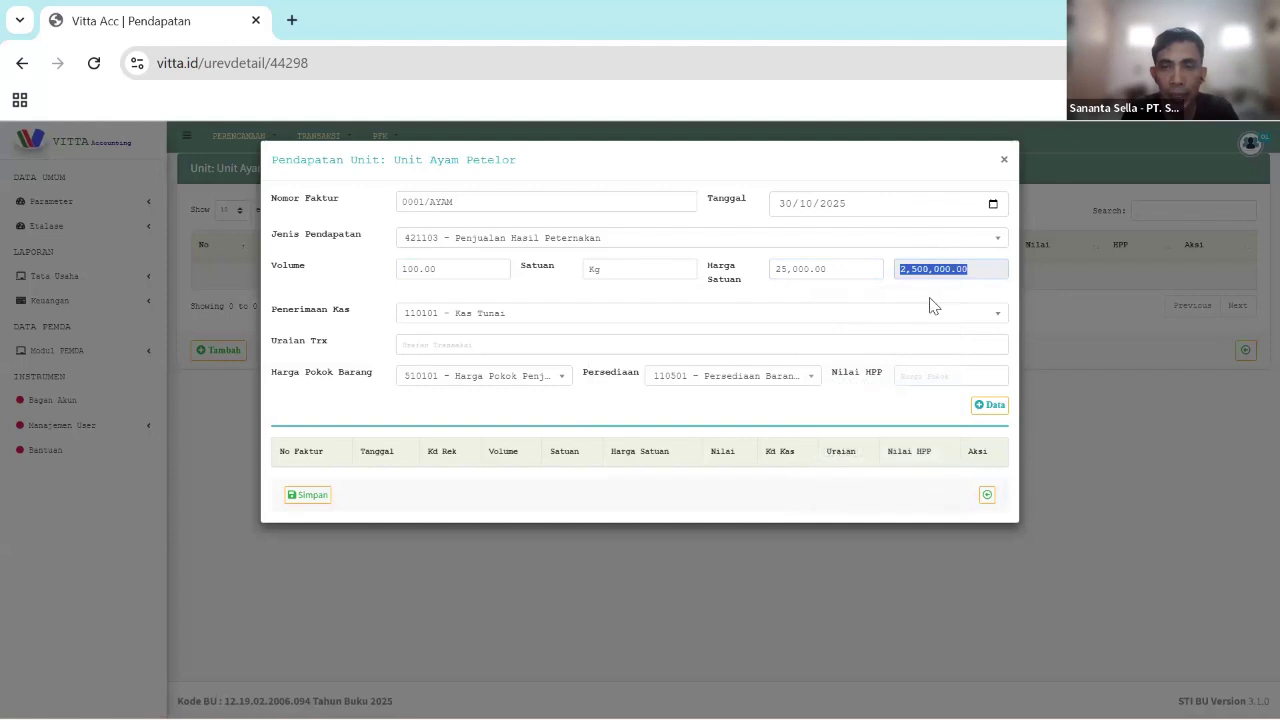
click(893, 299)
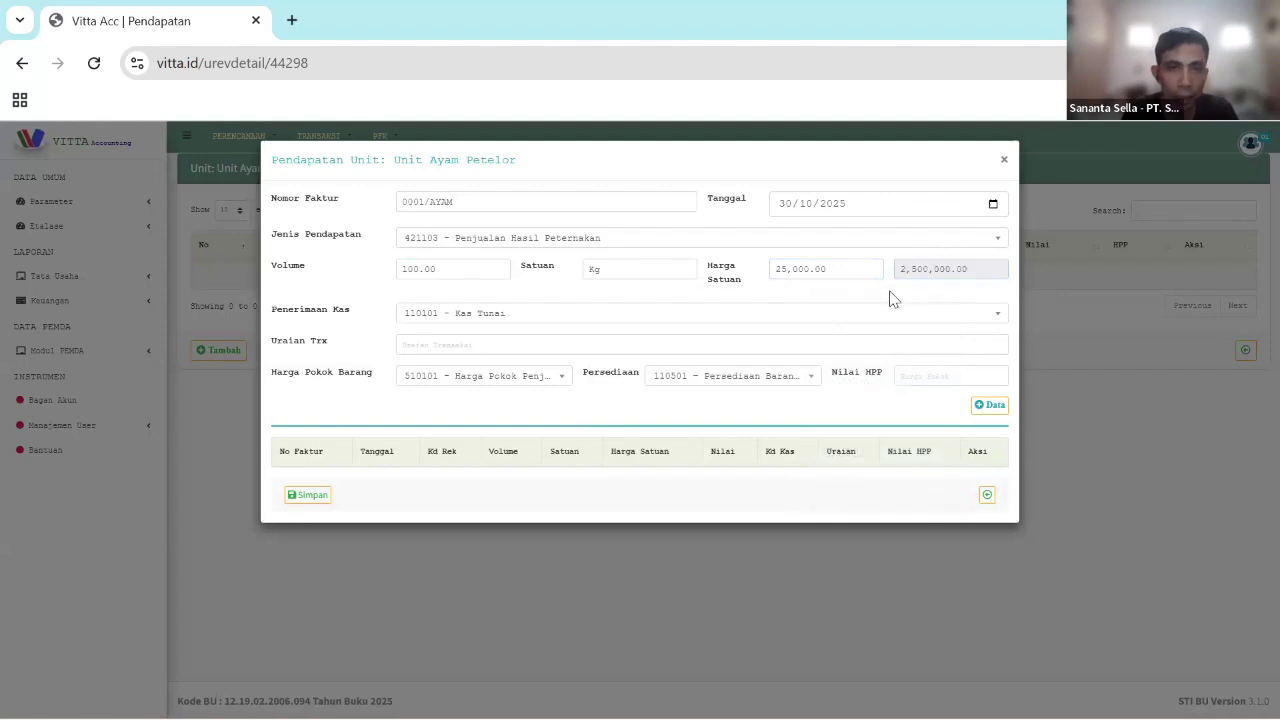
- Receive into 110119 Kas Tunai, describe it 'penjualan telor bulan oktober', with Nilai HPP 0.00
click(491, 314)
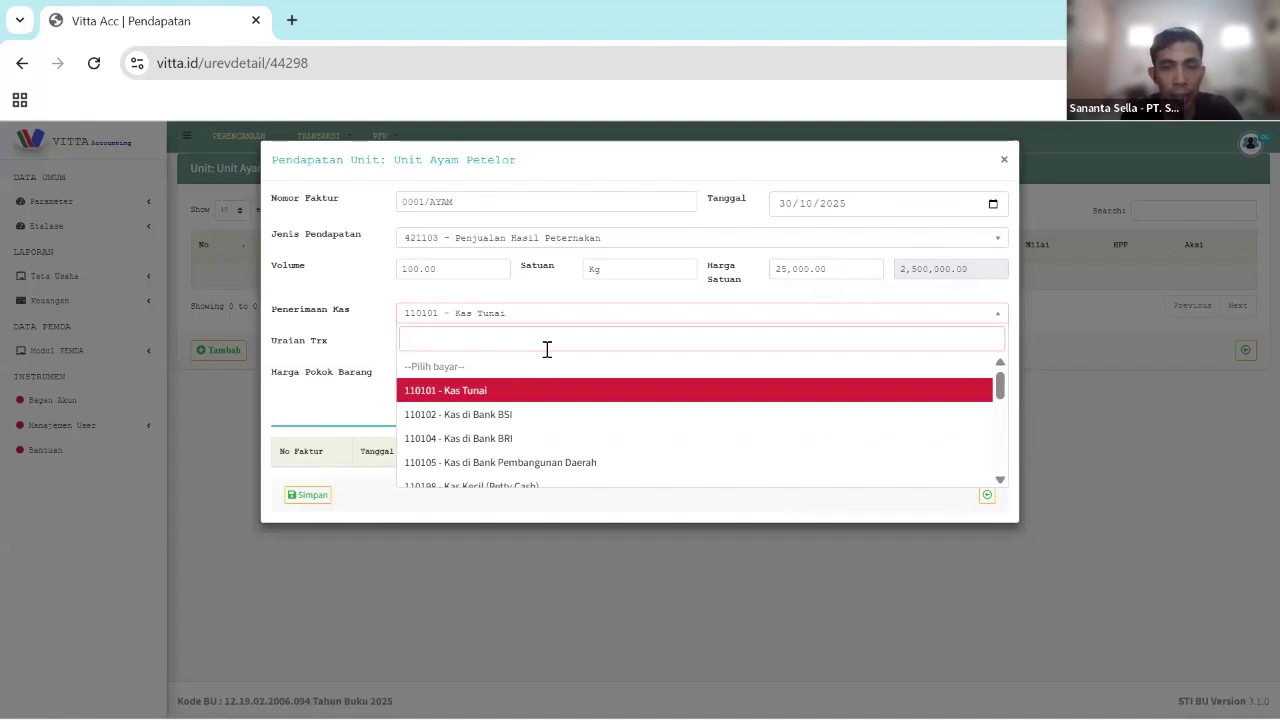
text(ketah)
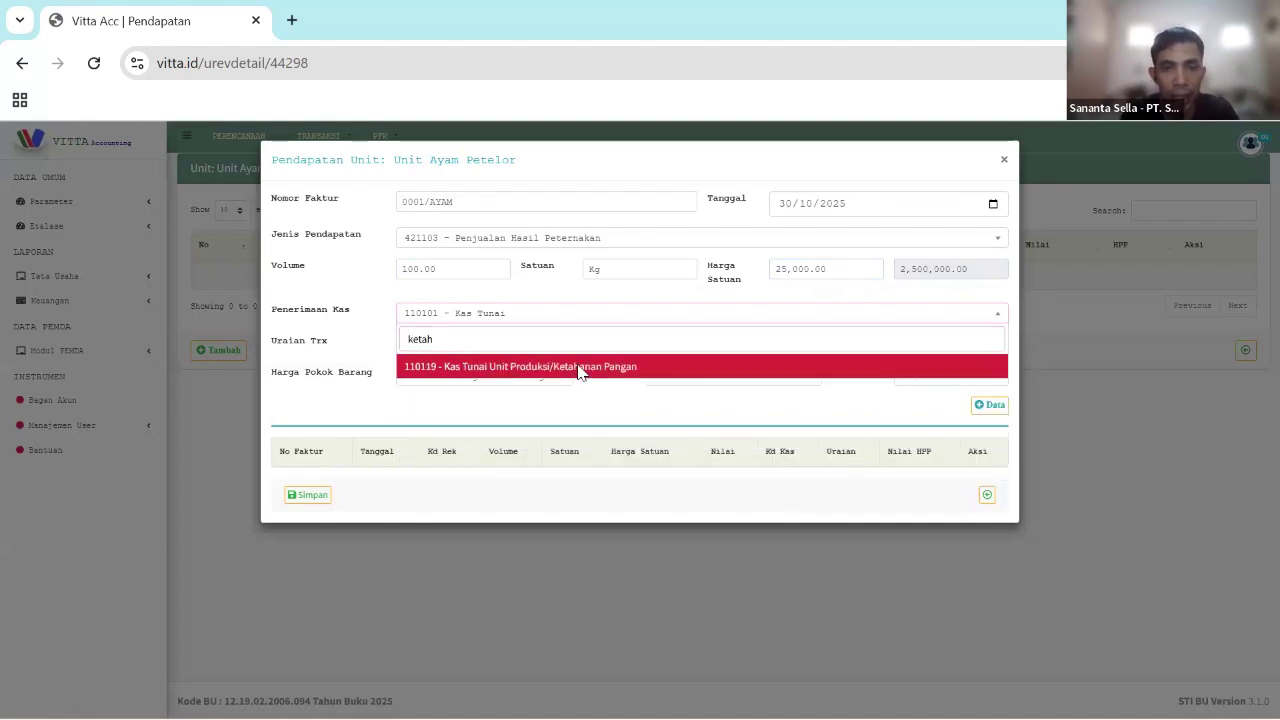
click(578, 369)
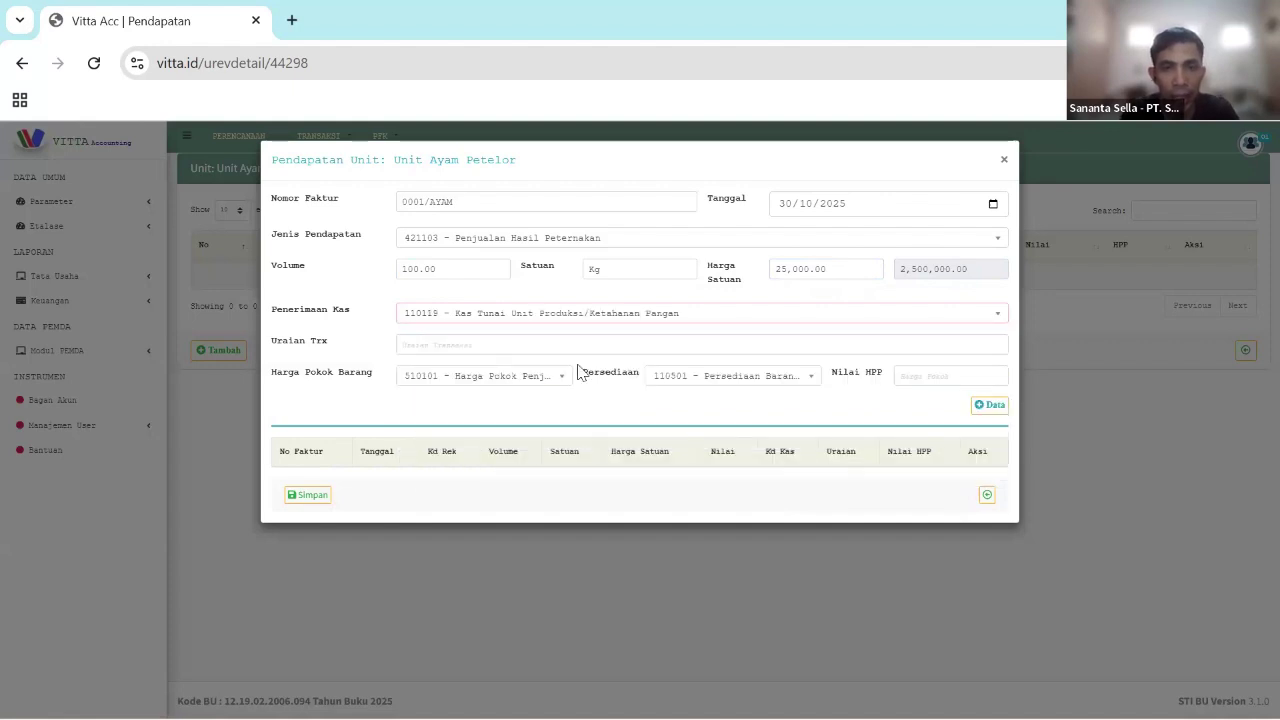
click(464, 341)
text(penjuala)
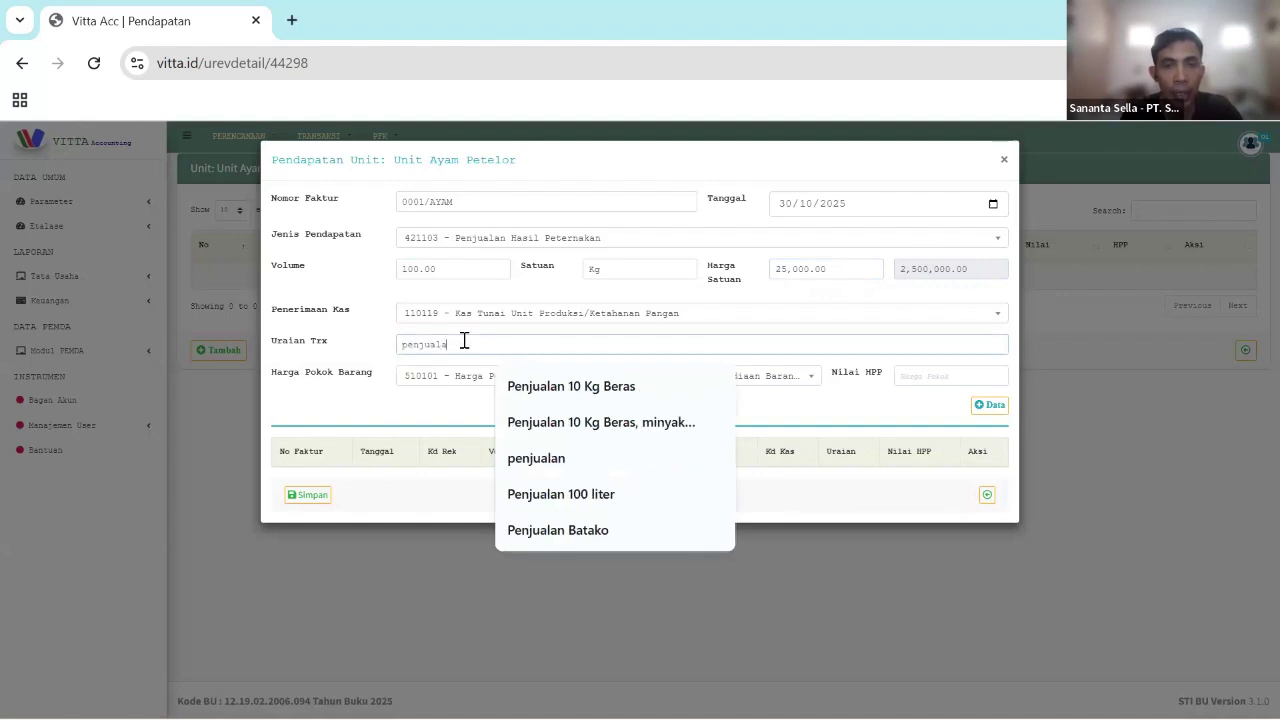
text(n )
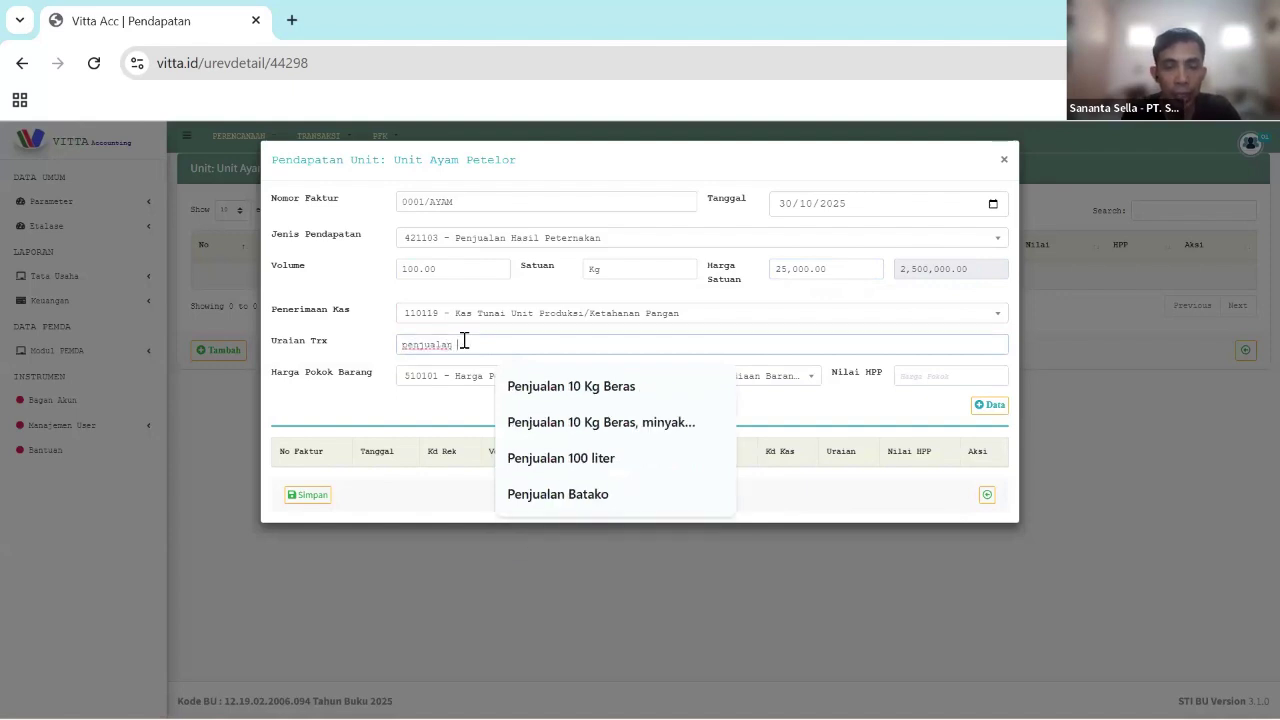
text(telor bulan oktober)
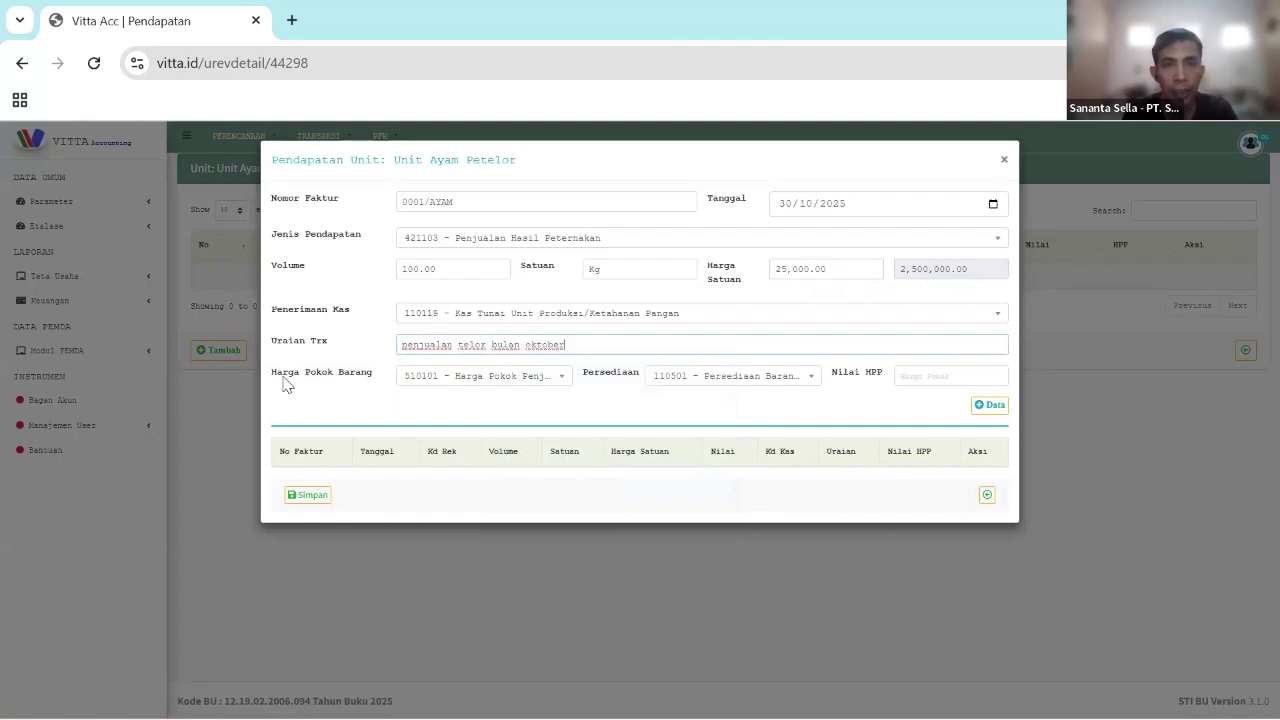
click(836, 378)
drag(836, 378, 889, 377)
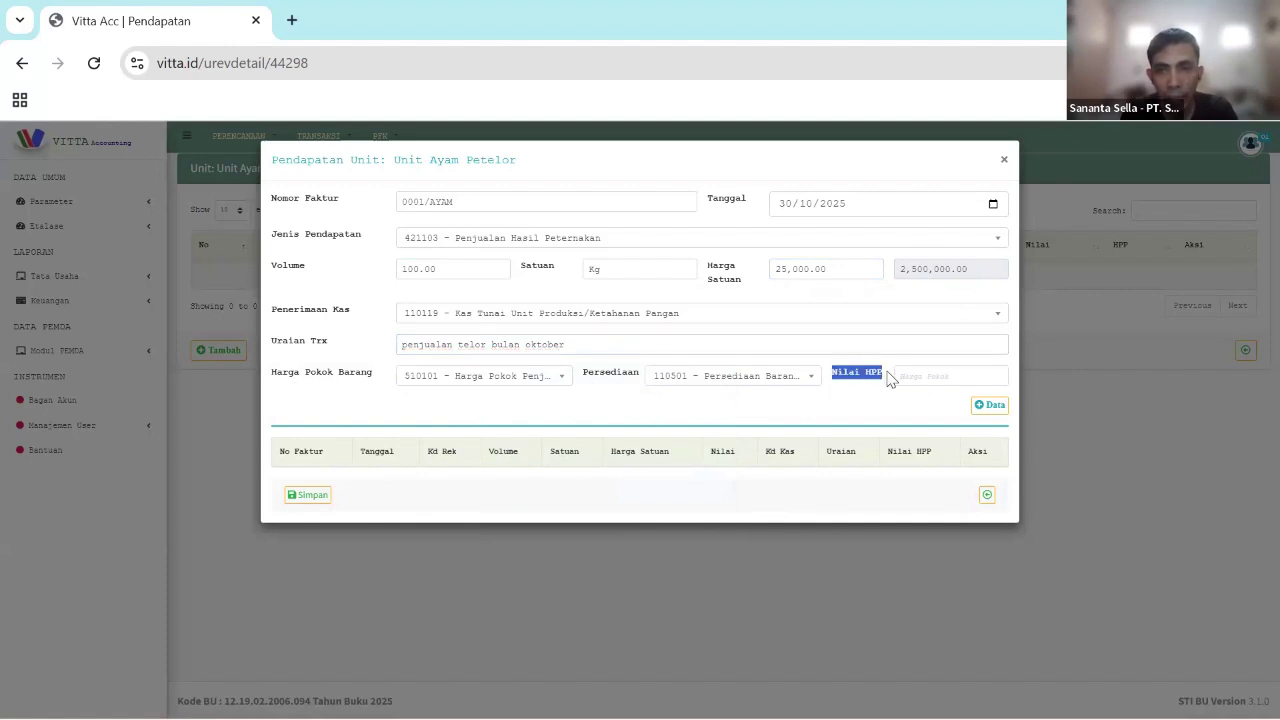
click(933, 377)
text(0)
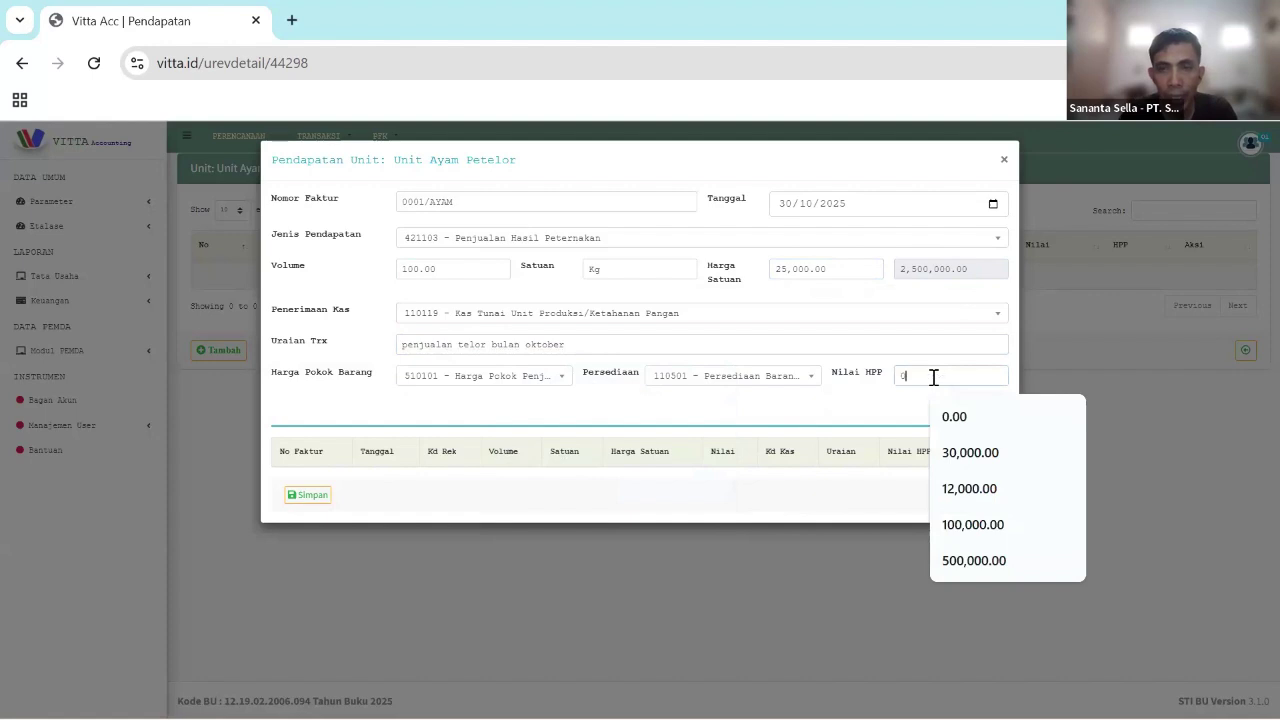
click(870, 406)
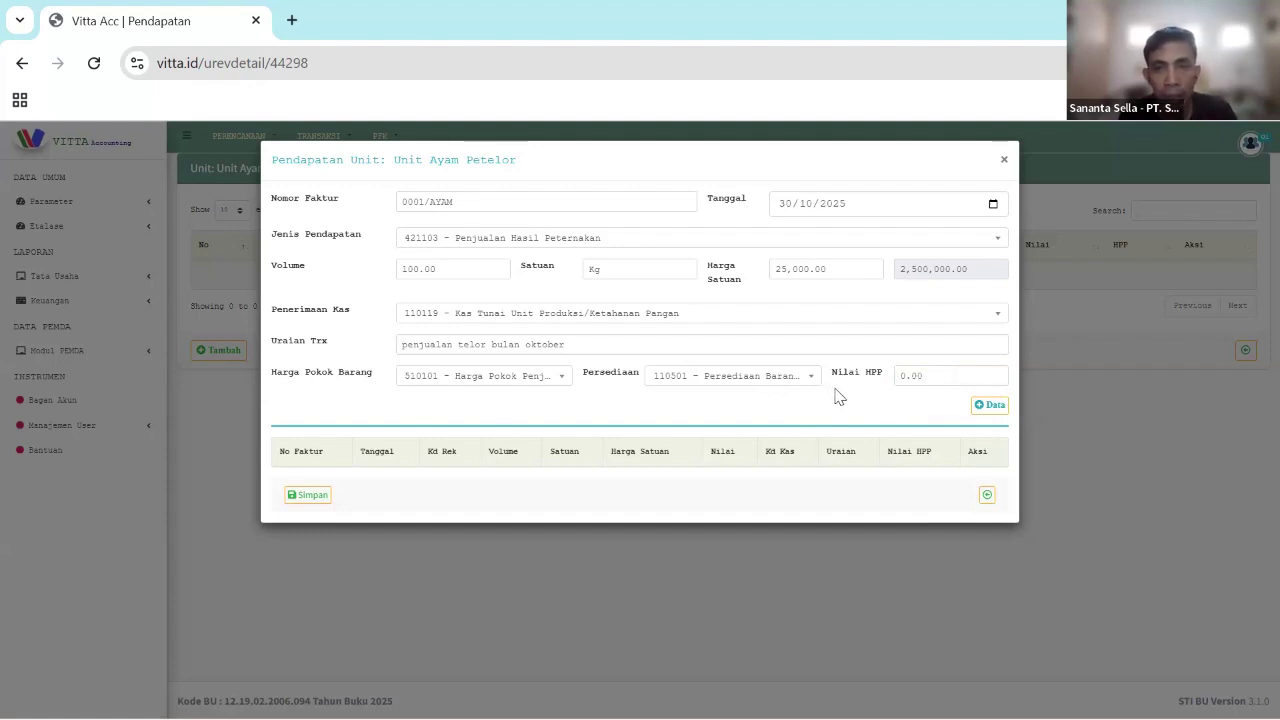
- Add the 0001/AYAM row, save the income entry, and dismiss the success message
click(990, 406)
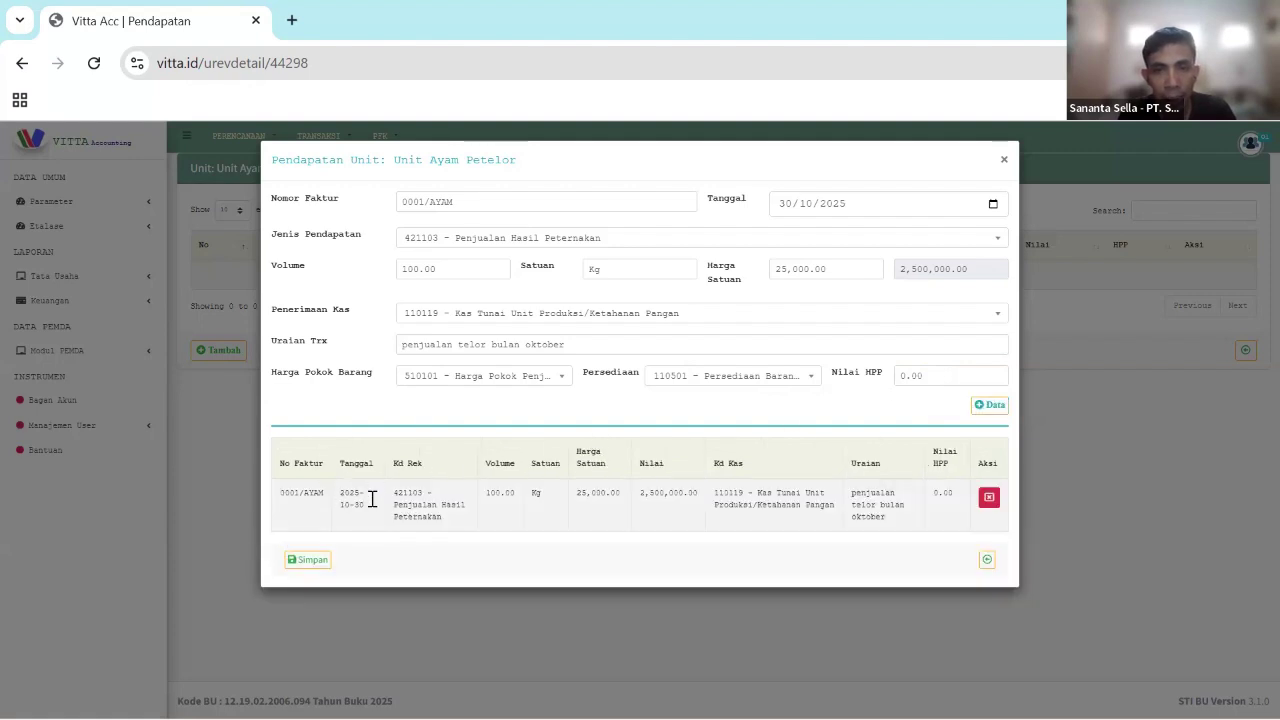
click(310, 560)
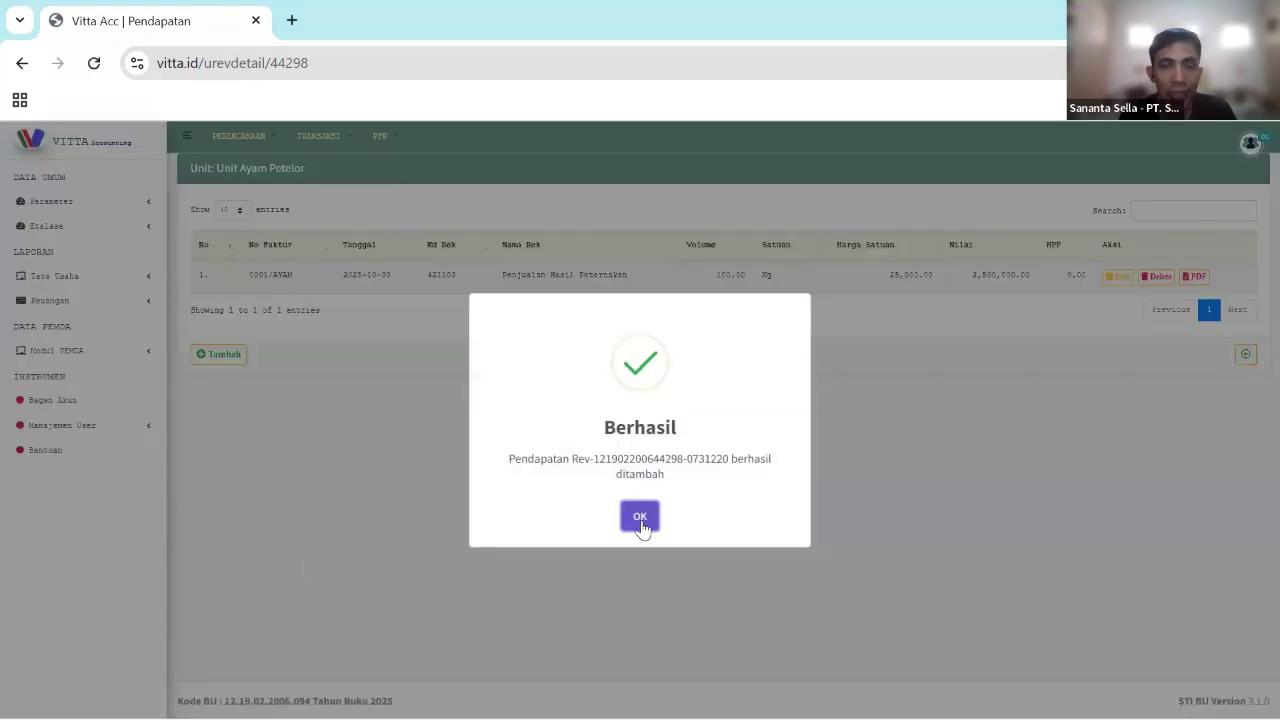
click(640, 517)
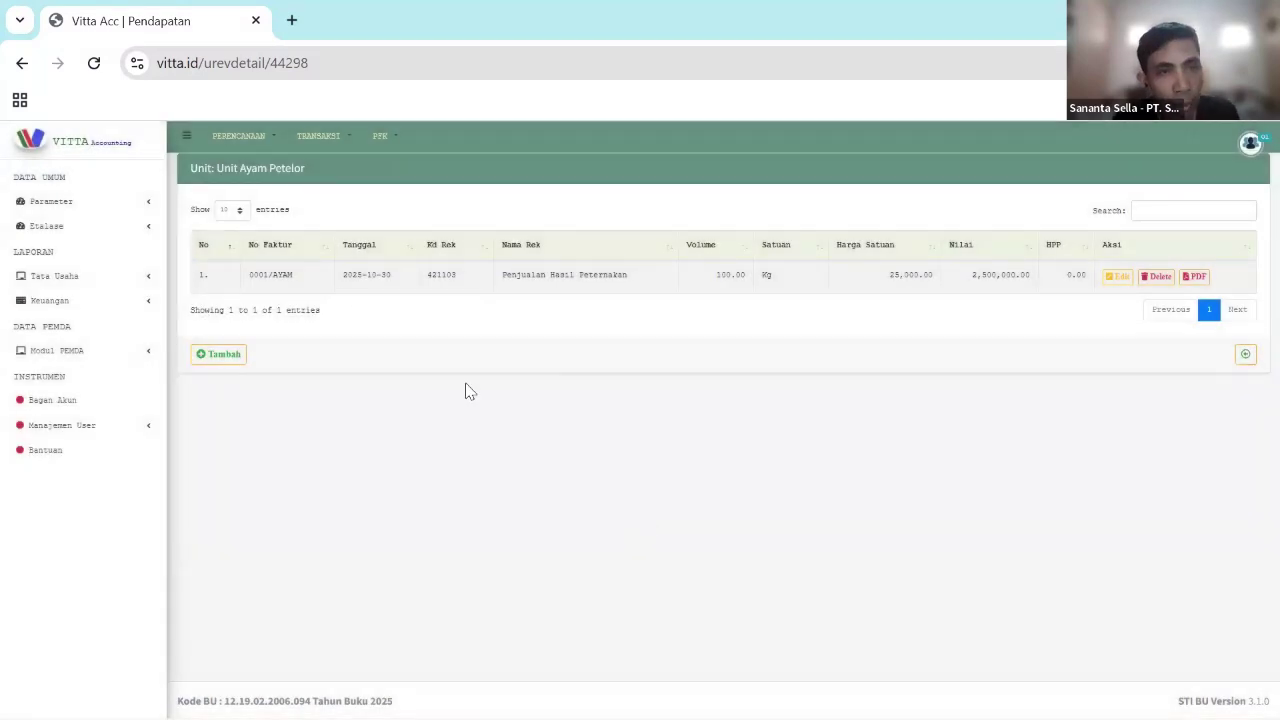
click(335, 139)
click(344, 165)
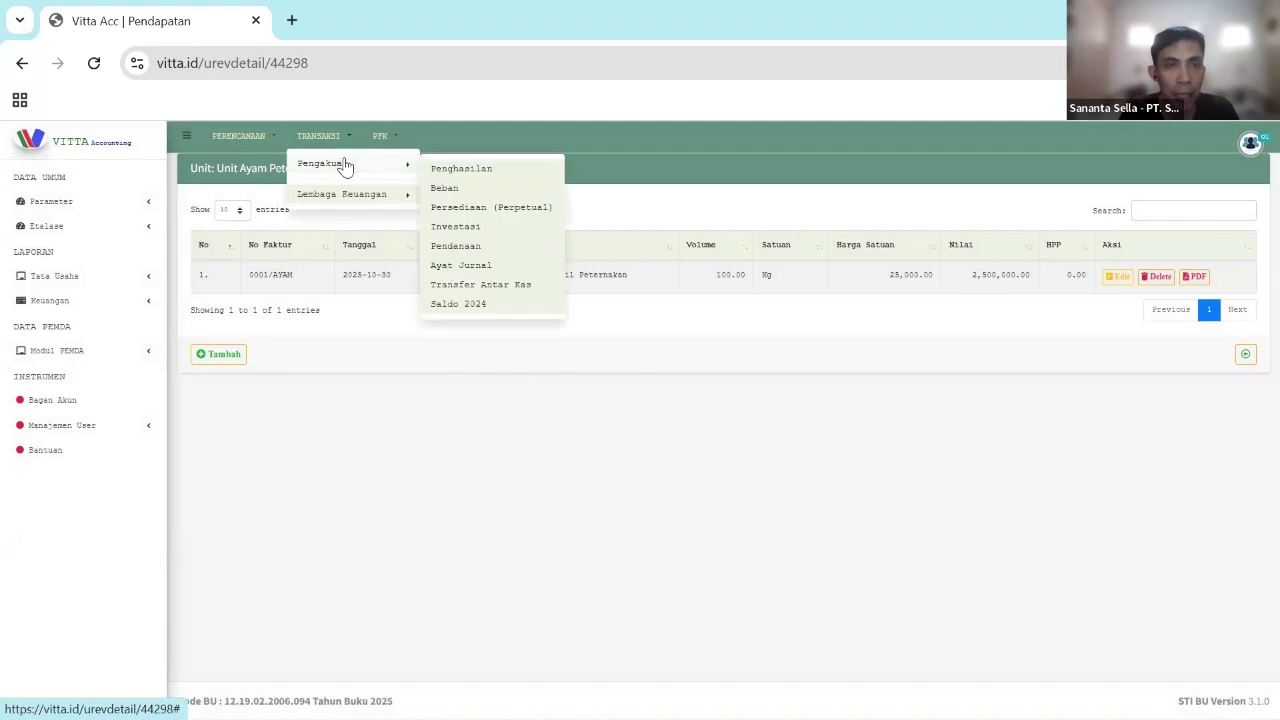
click(449, 172)
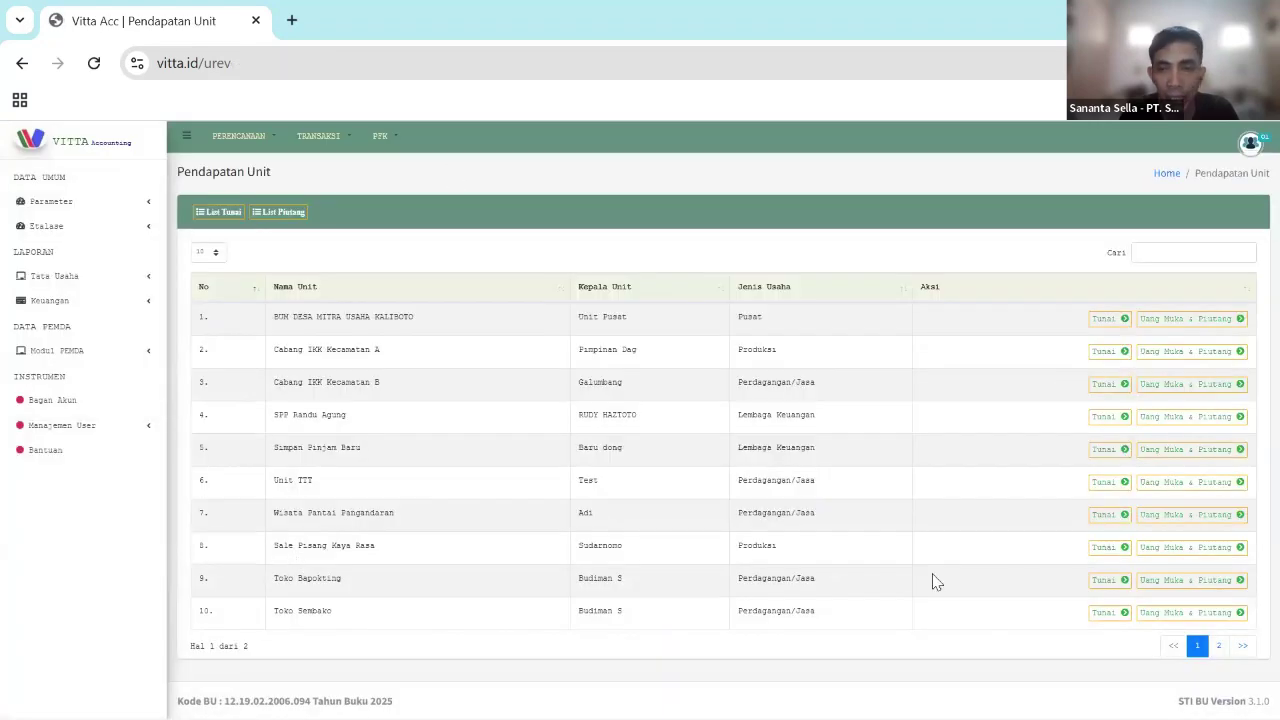
click(1218, 645)
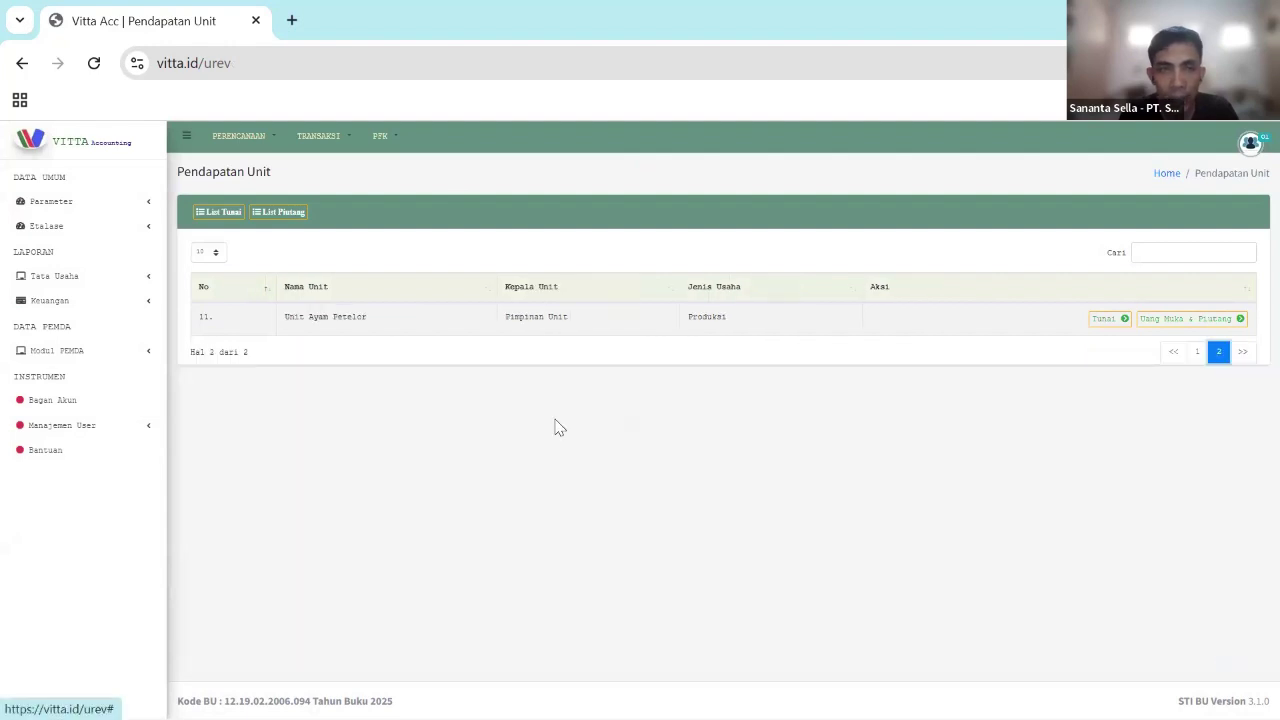
drag(253, 331, 406, 331)
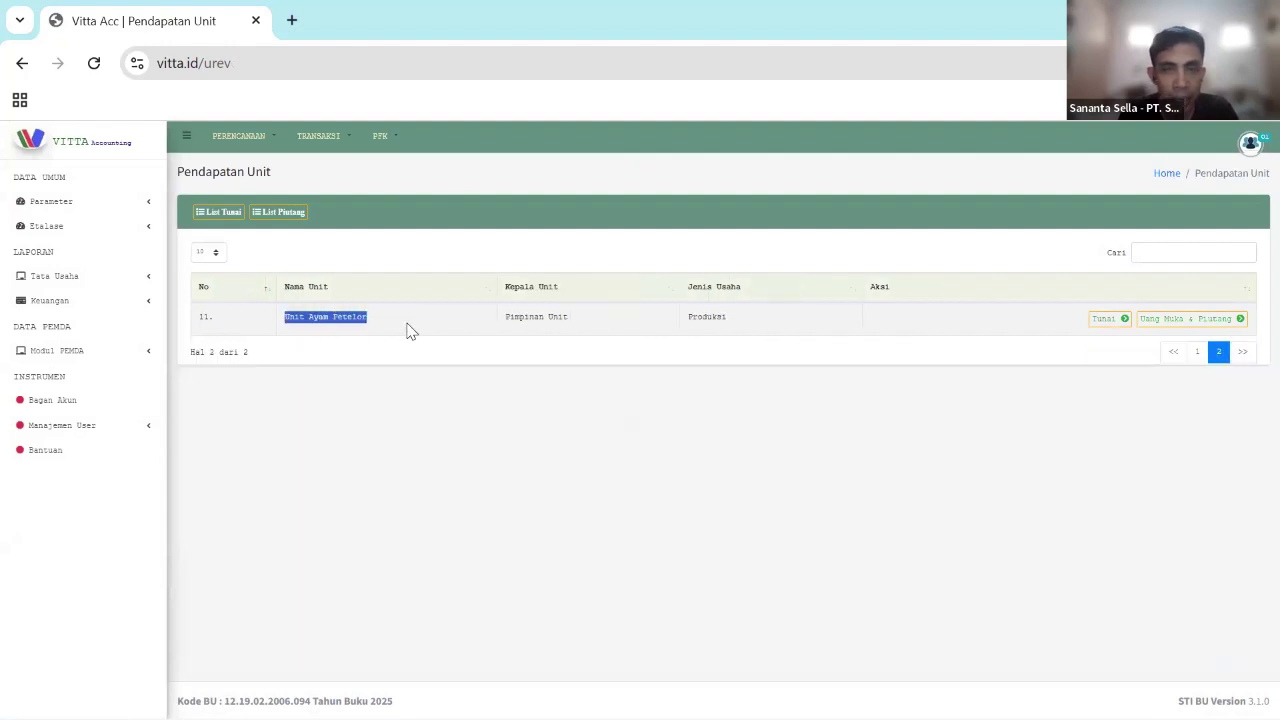
click(1102, 320)
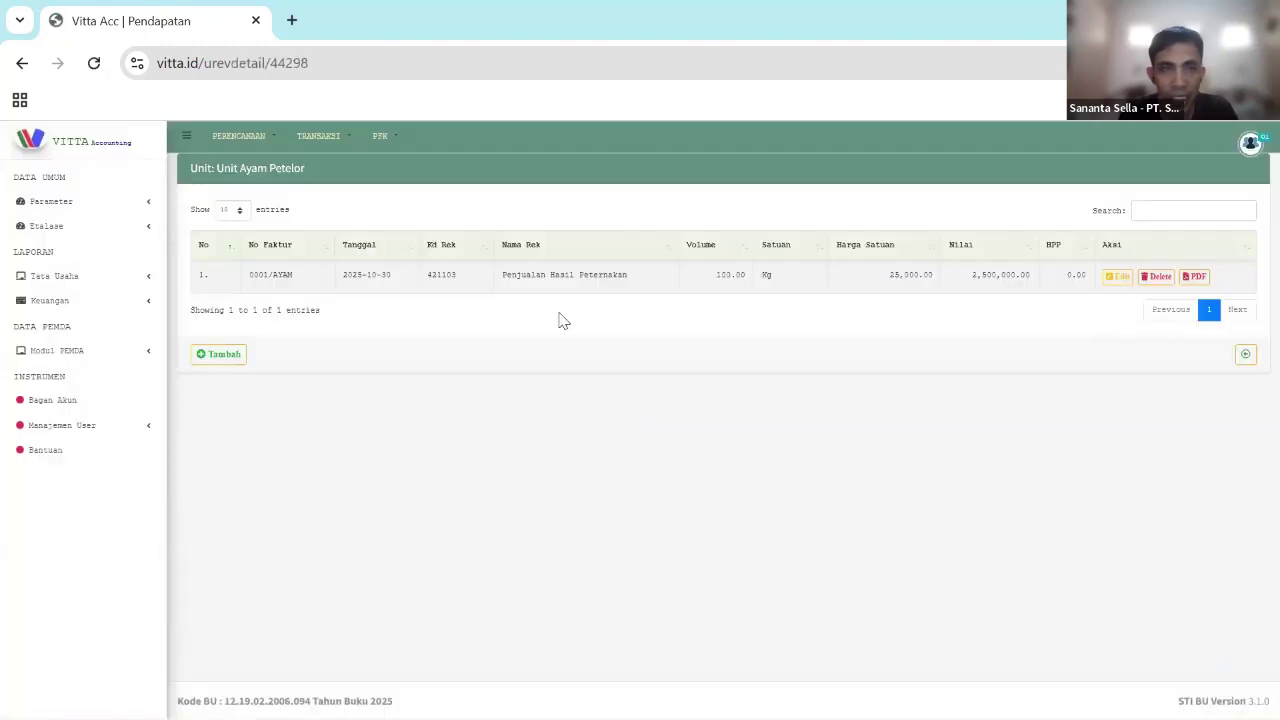
- Start income entry 002/AYAM dated 04/11/2025 with type 421103 Penjualan Hasil Peternakan
click(221, 356)
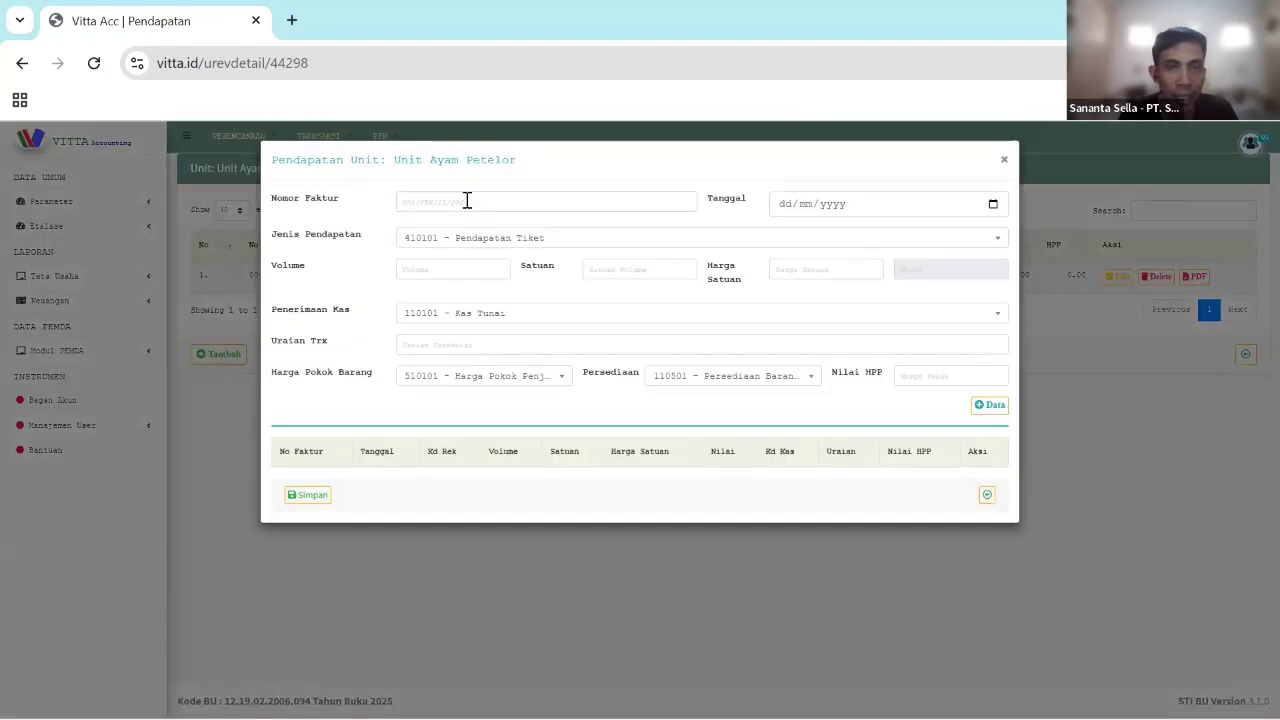
click(466, 200)
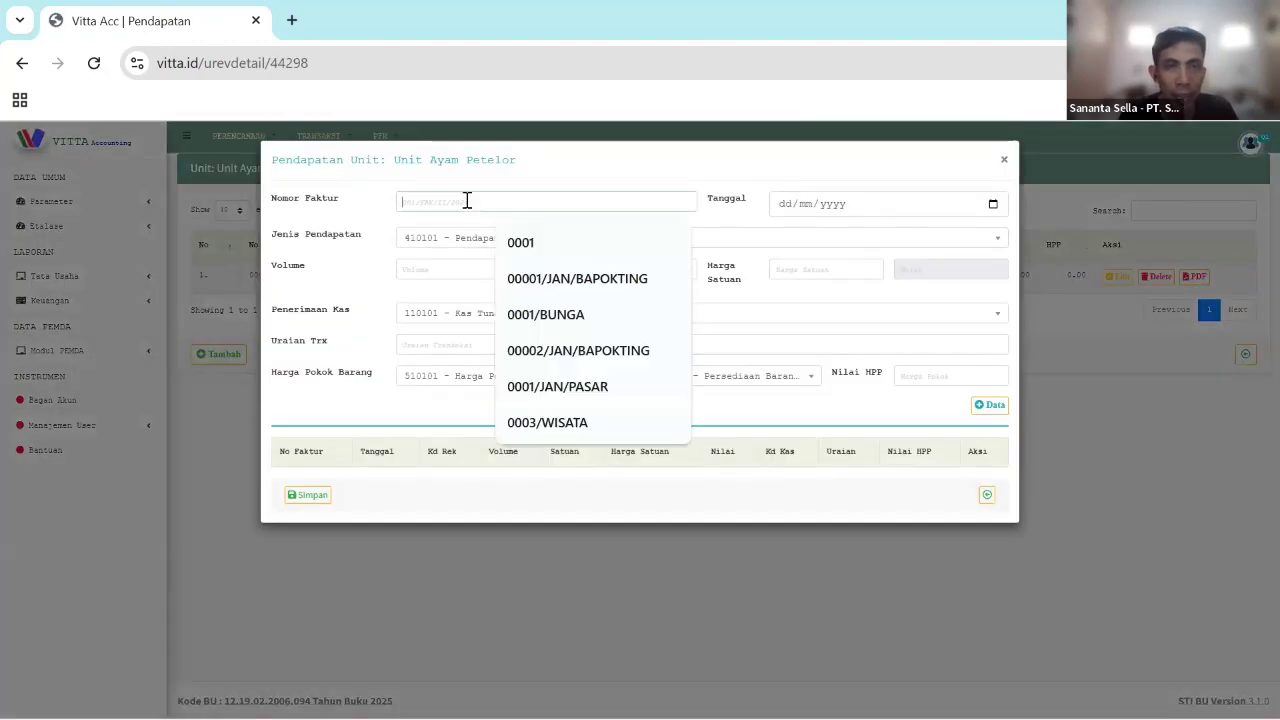
text(002/AYAM)
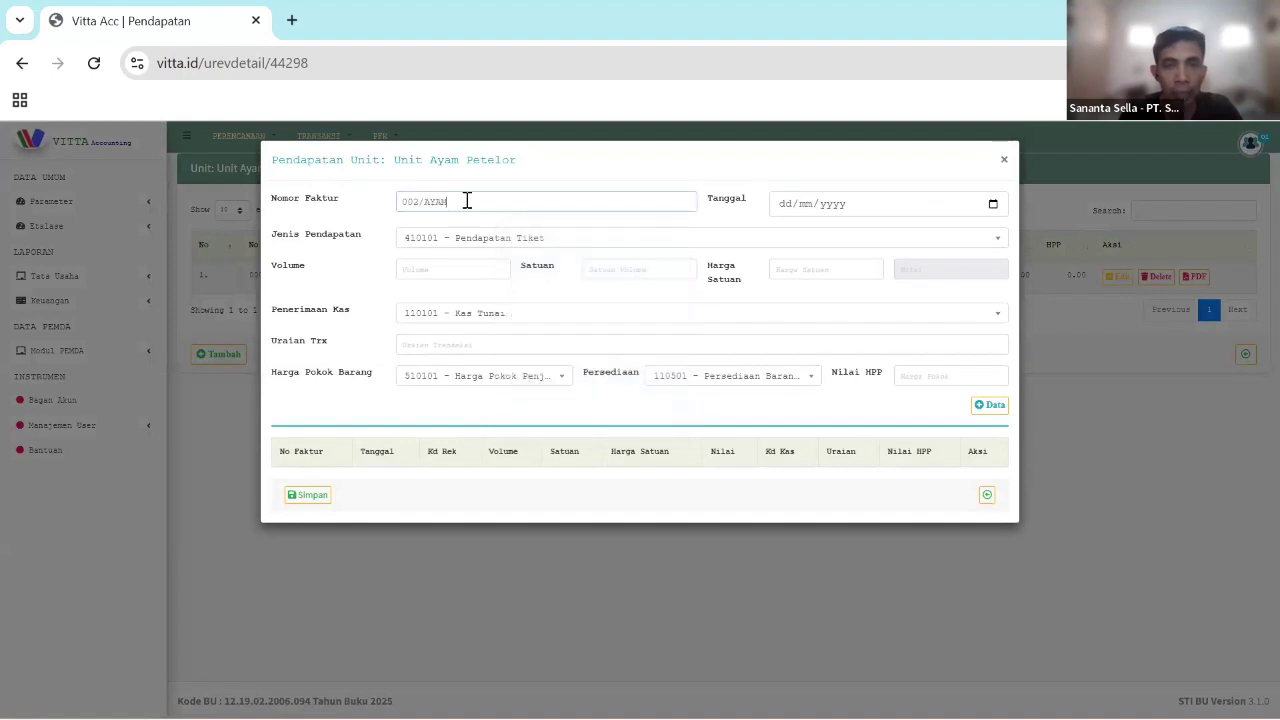
click(786, 205)
text(04/)
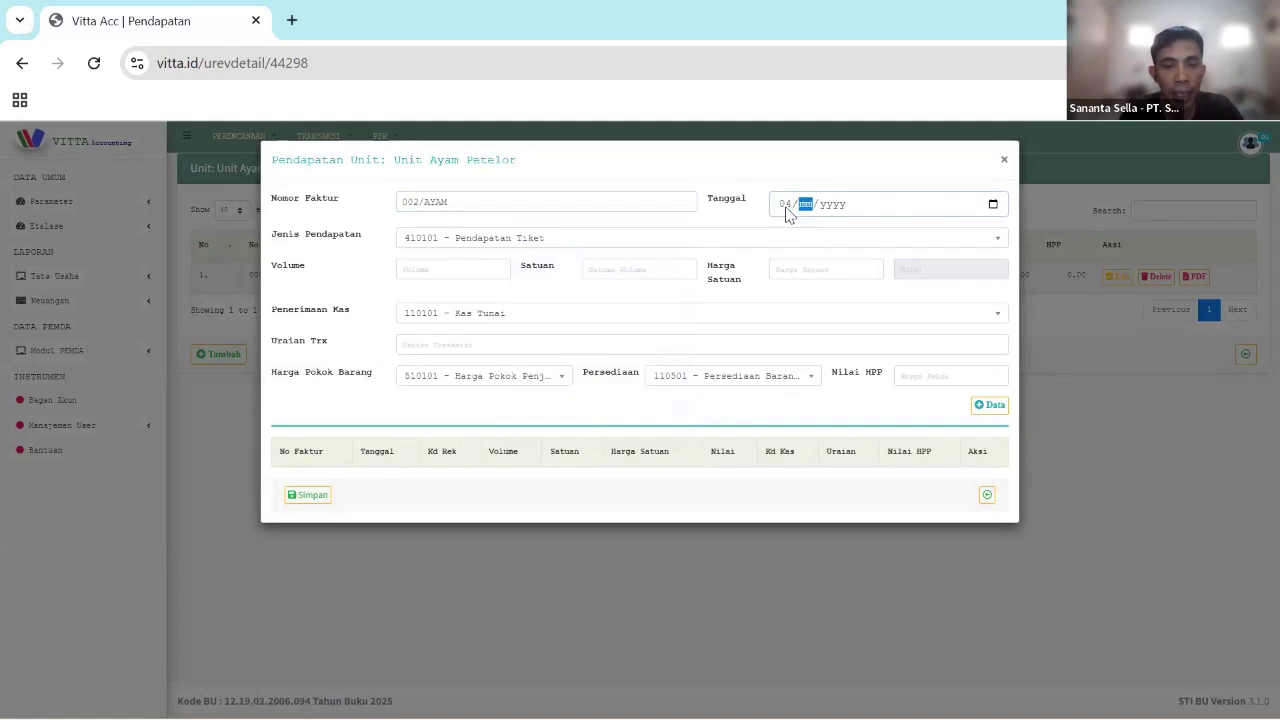
text(11/)
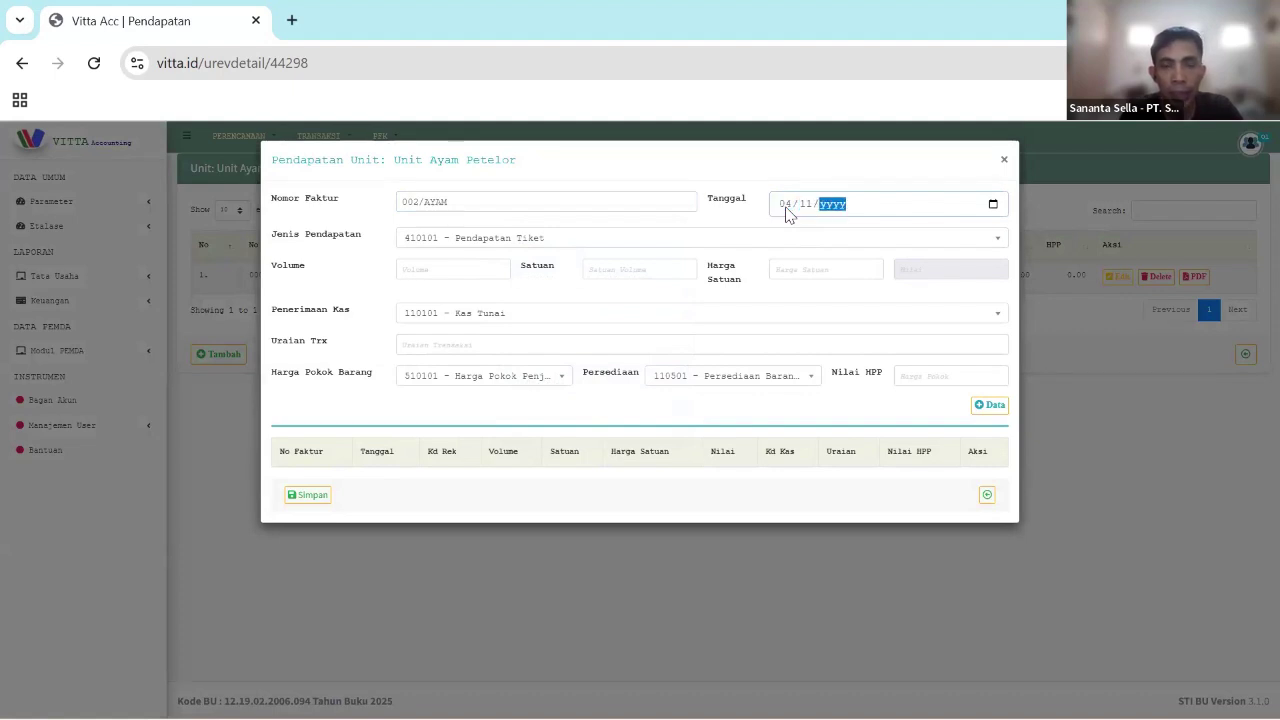
text(002025)
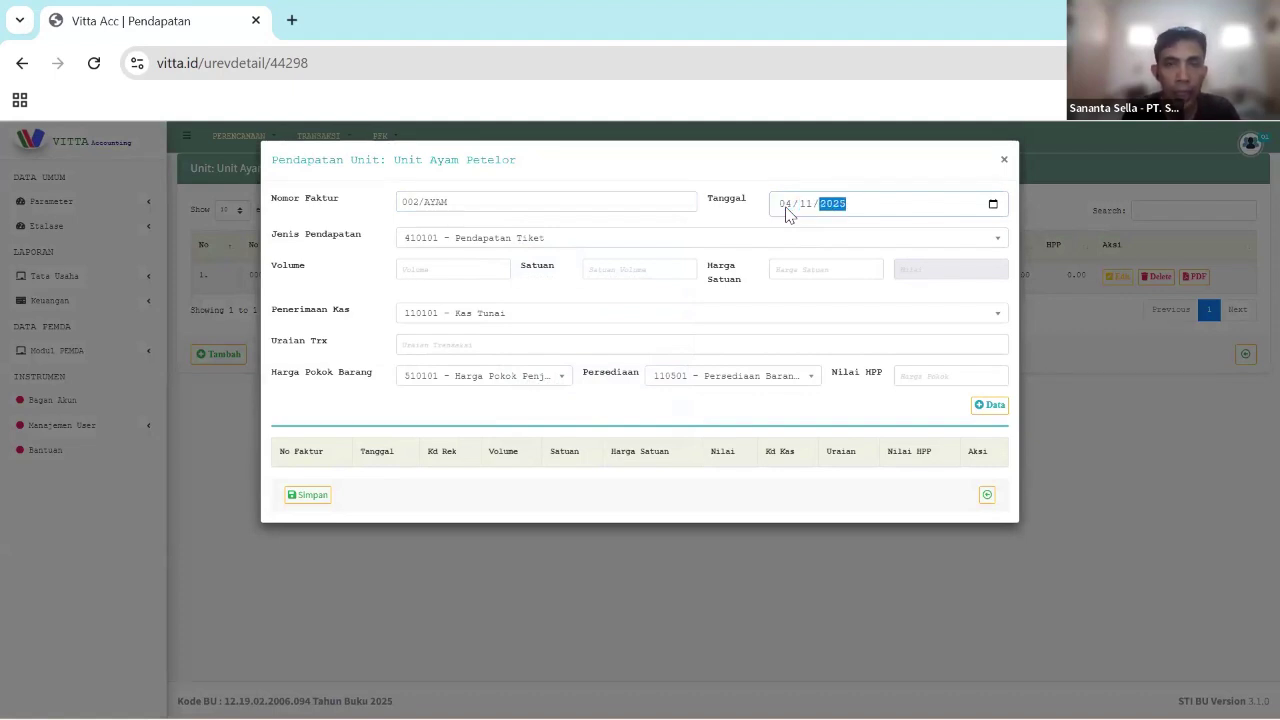
click(583, 239)
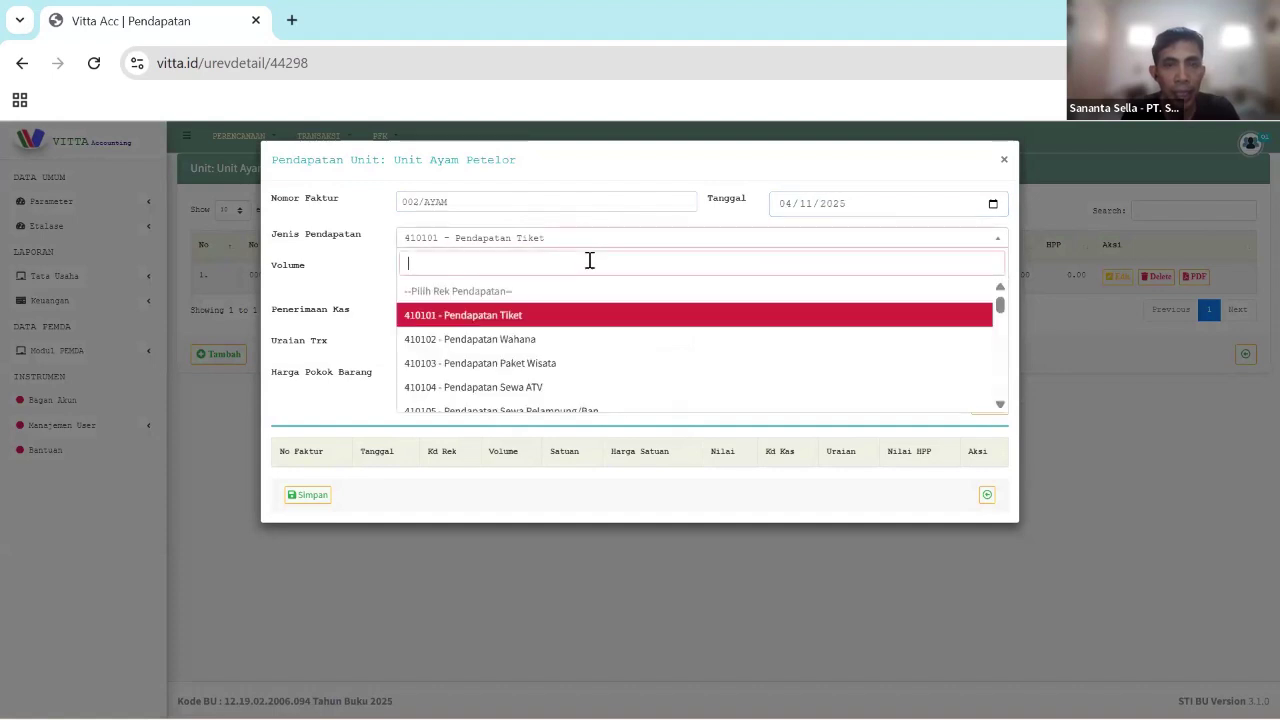
text(hasil)
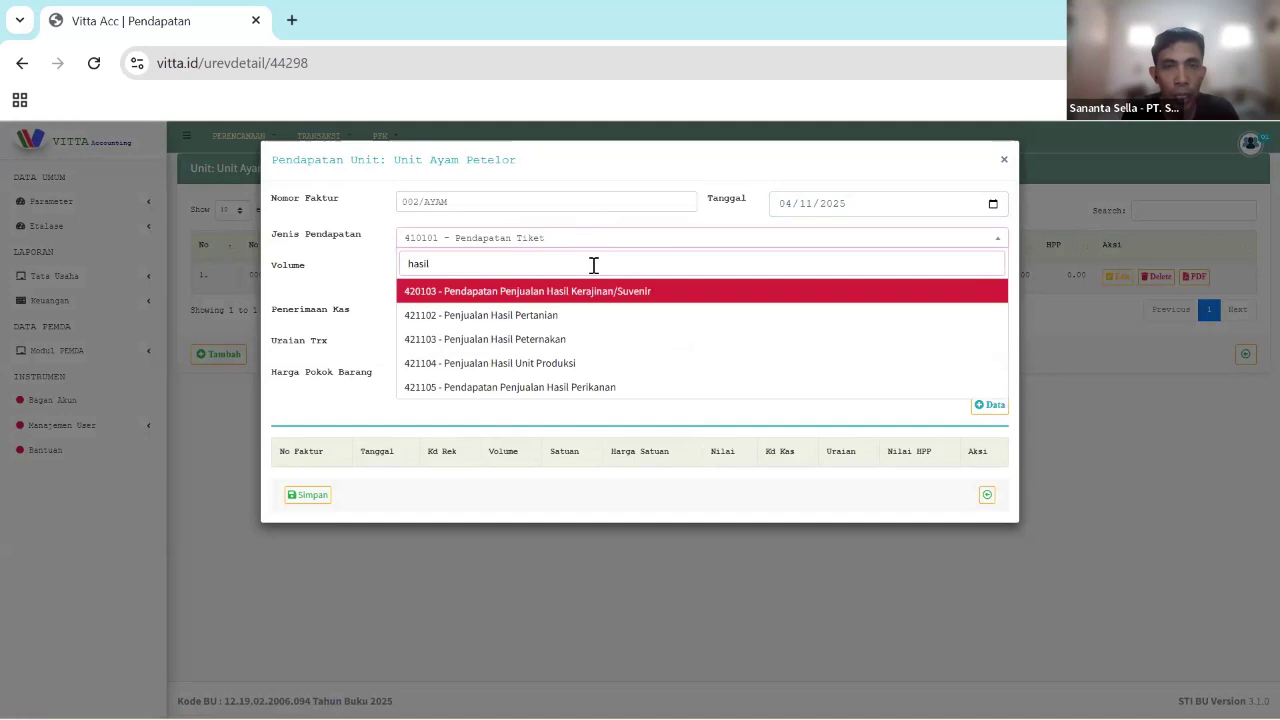
click(610, 339)
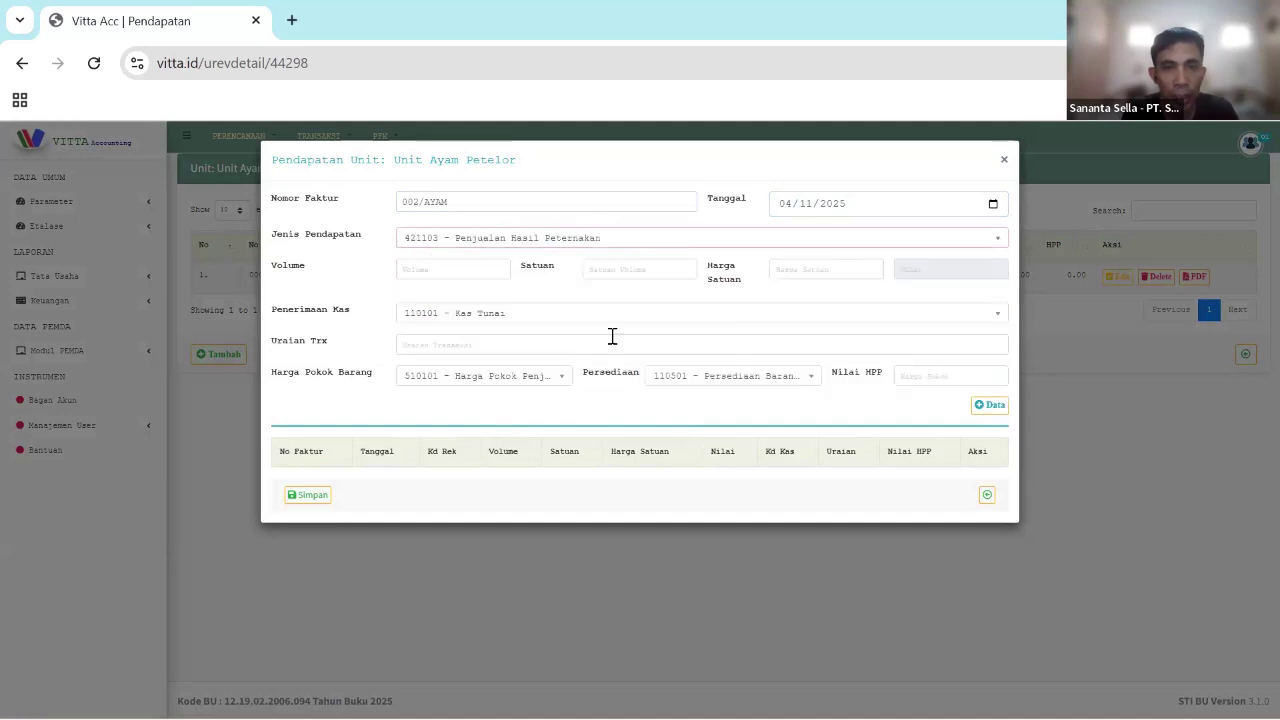
- Enter 500 Kg at 25,000.00 so the total computes to 12,500,000.00
click(463, 266)
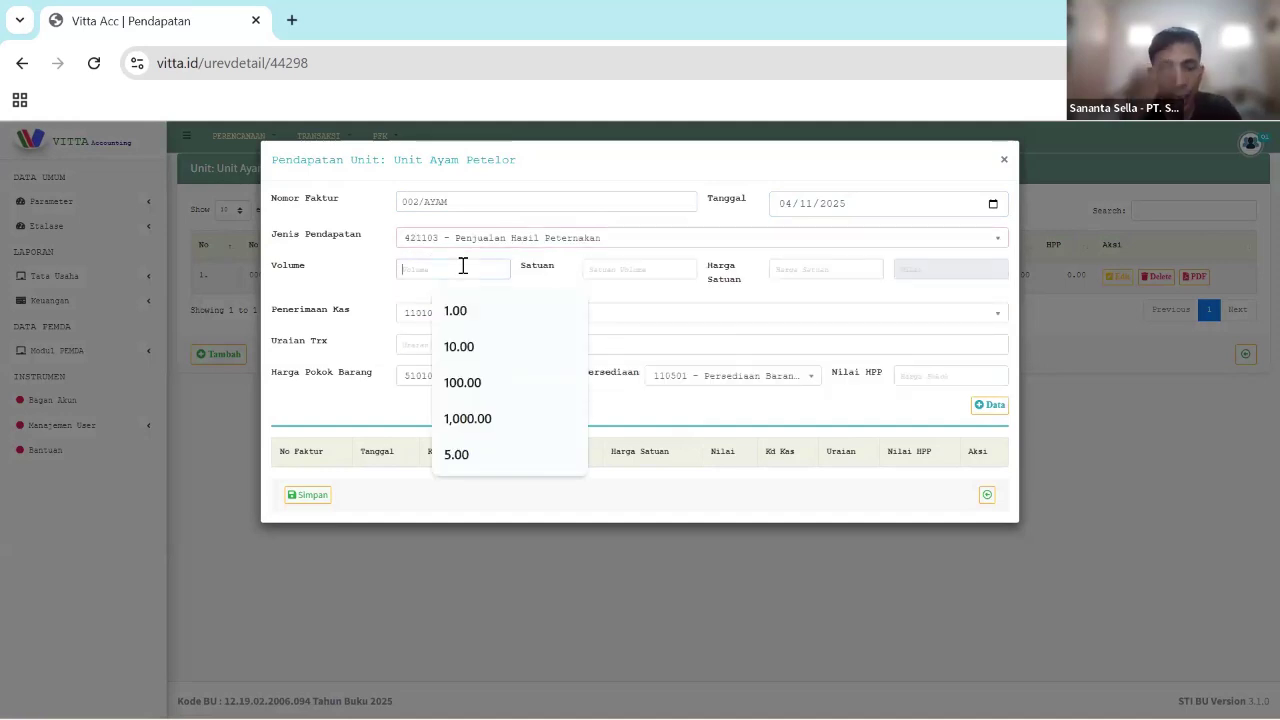
text(500)
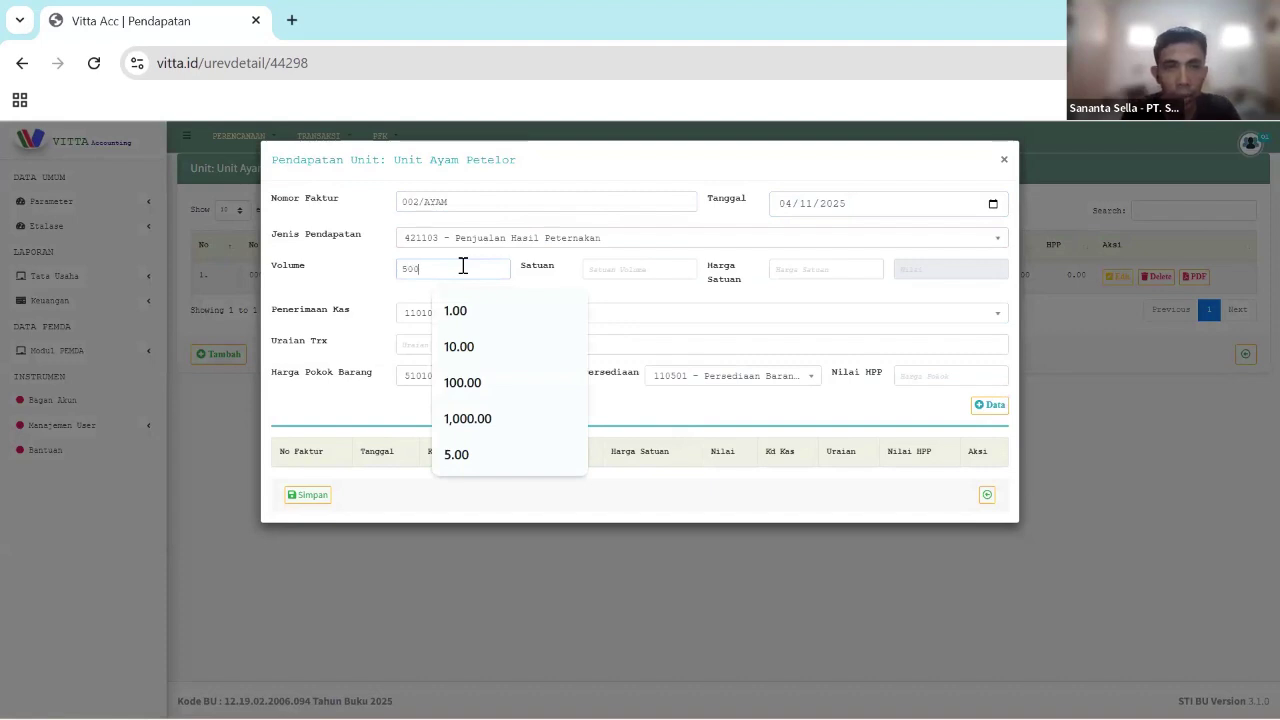
click(625, 277)
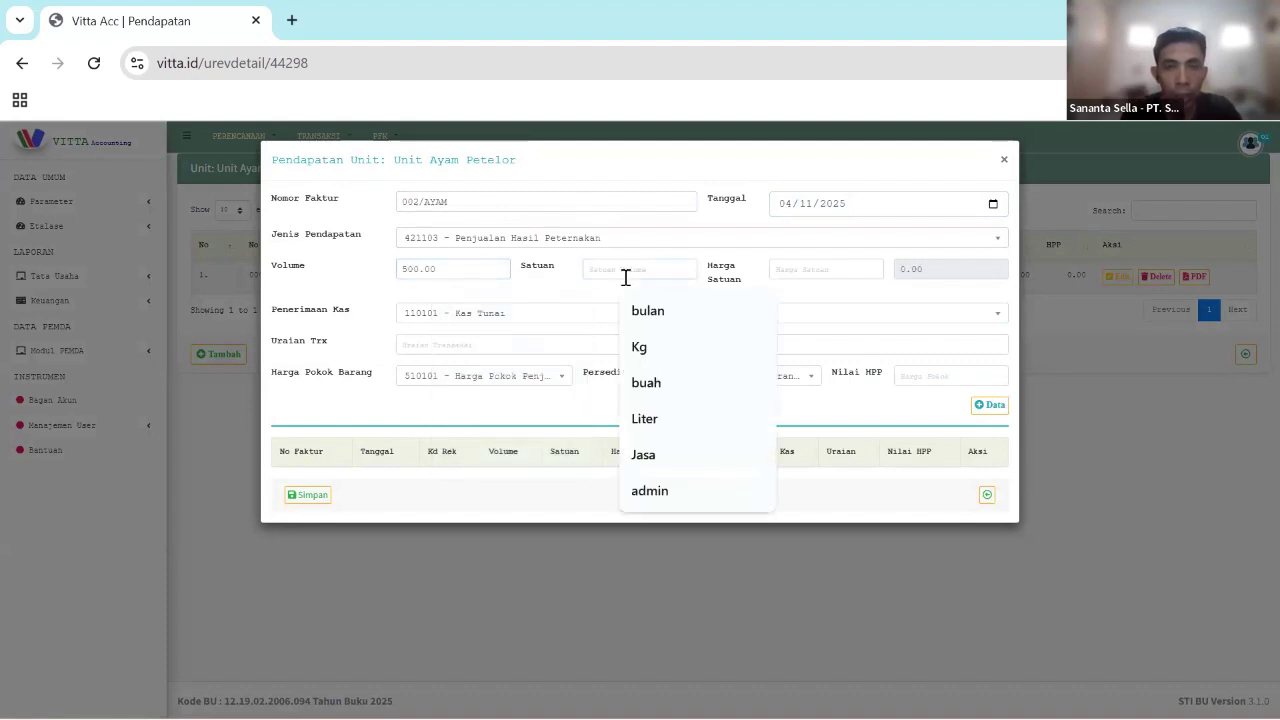
key(Down)
key(Down)
key(Return)
click(811, 271)
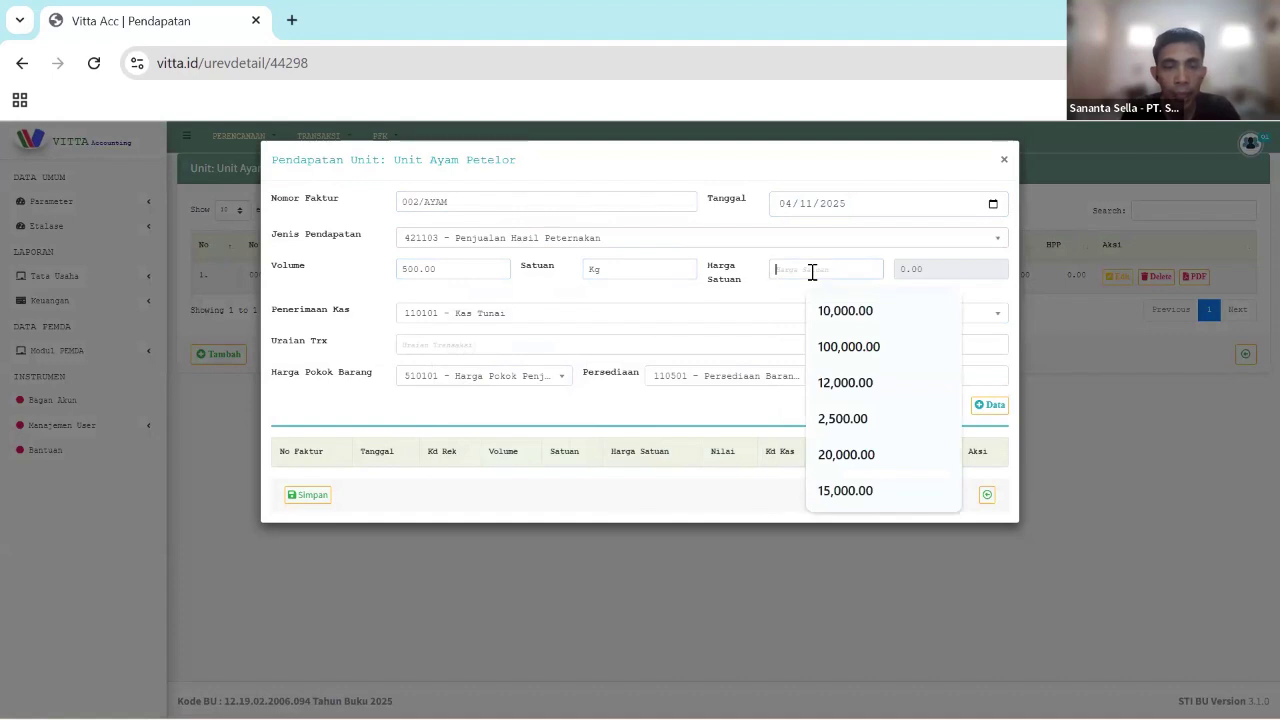
text(250000)
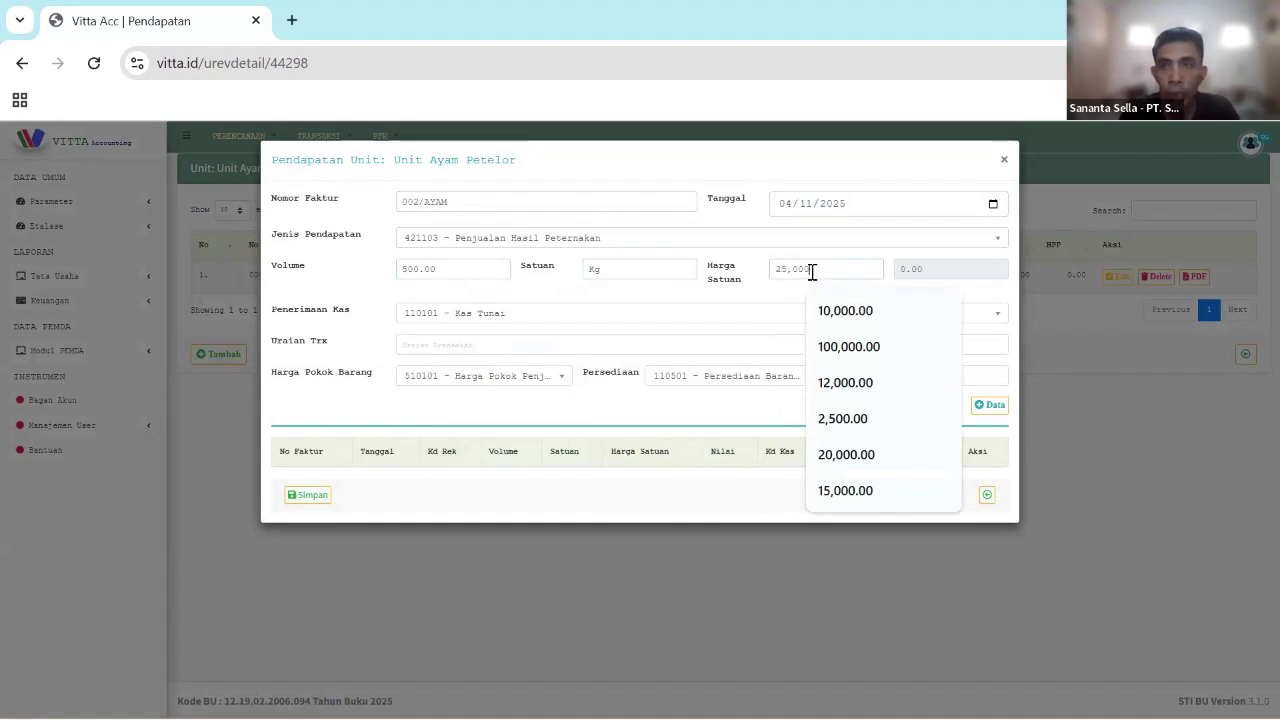
click(944, 271)
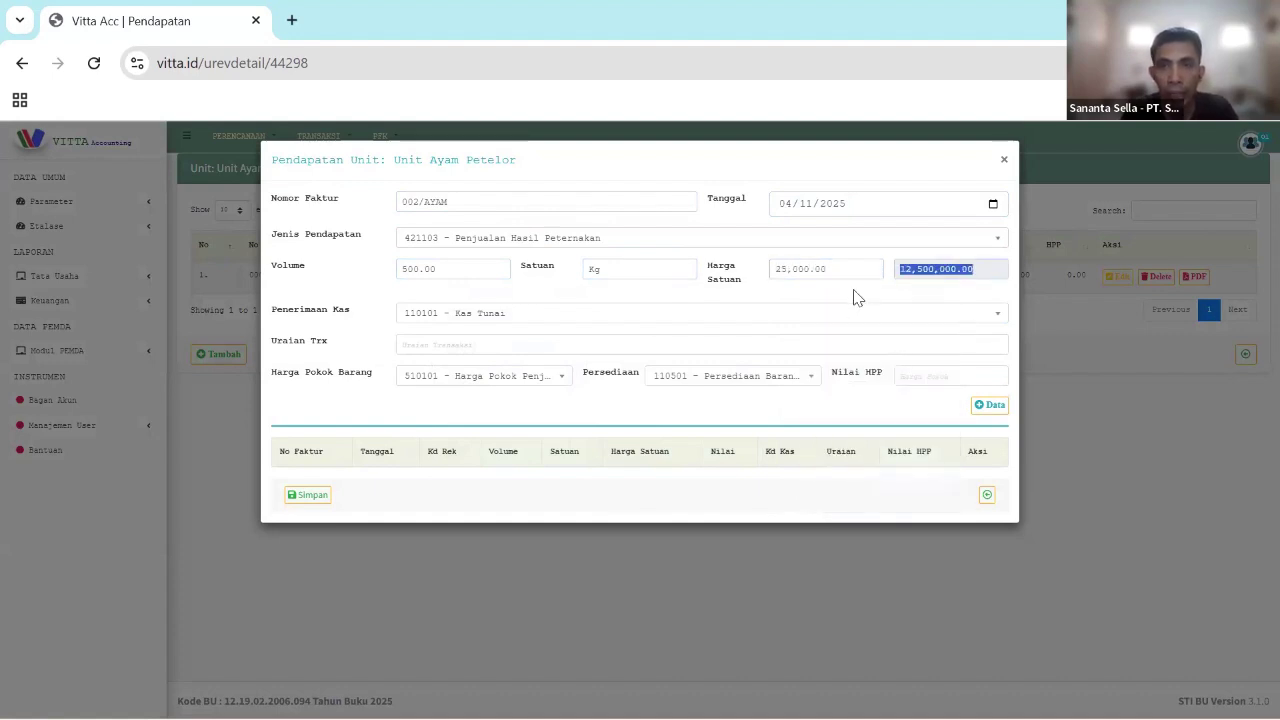
- Receive into 110119 Kas Tunai, describe it 'penjualan 500 Kg telor', with Nilai HPP 0.00
click(560, 316)
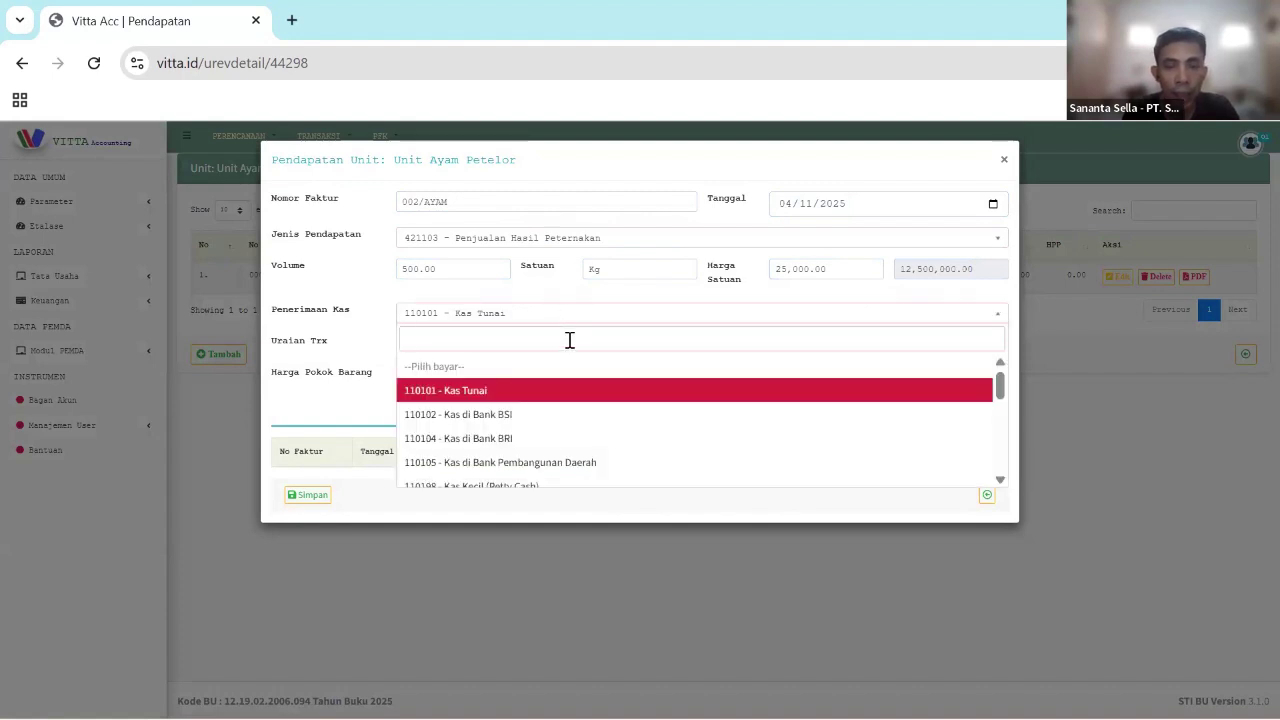
text(ke)
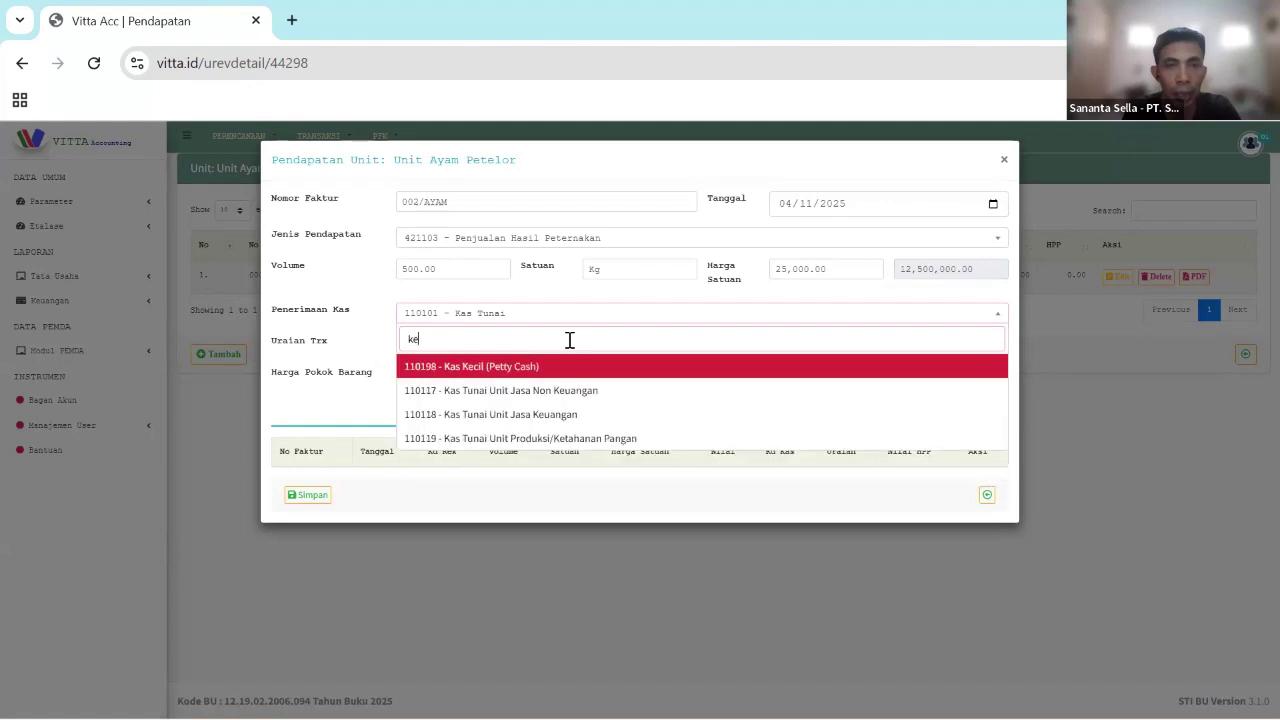
text(th)
key(BackSpace)
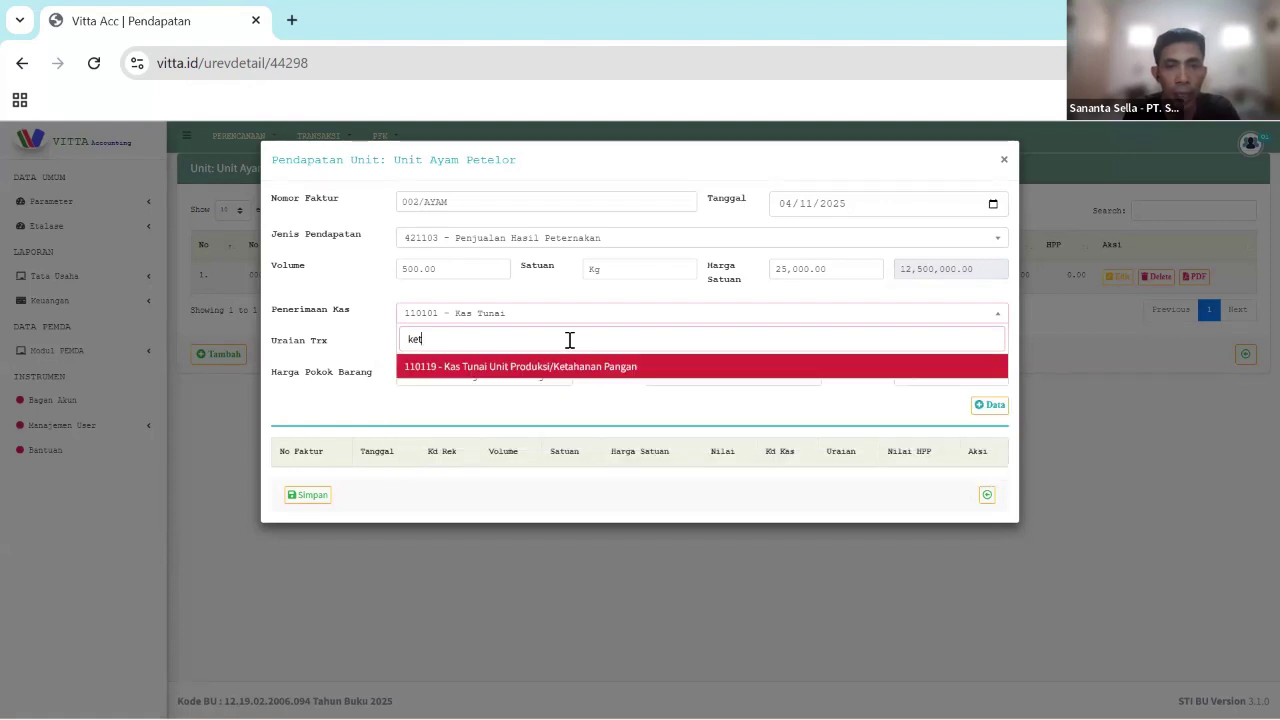
click(600, 369)
click(532, 345)
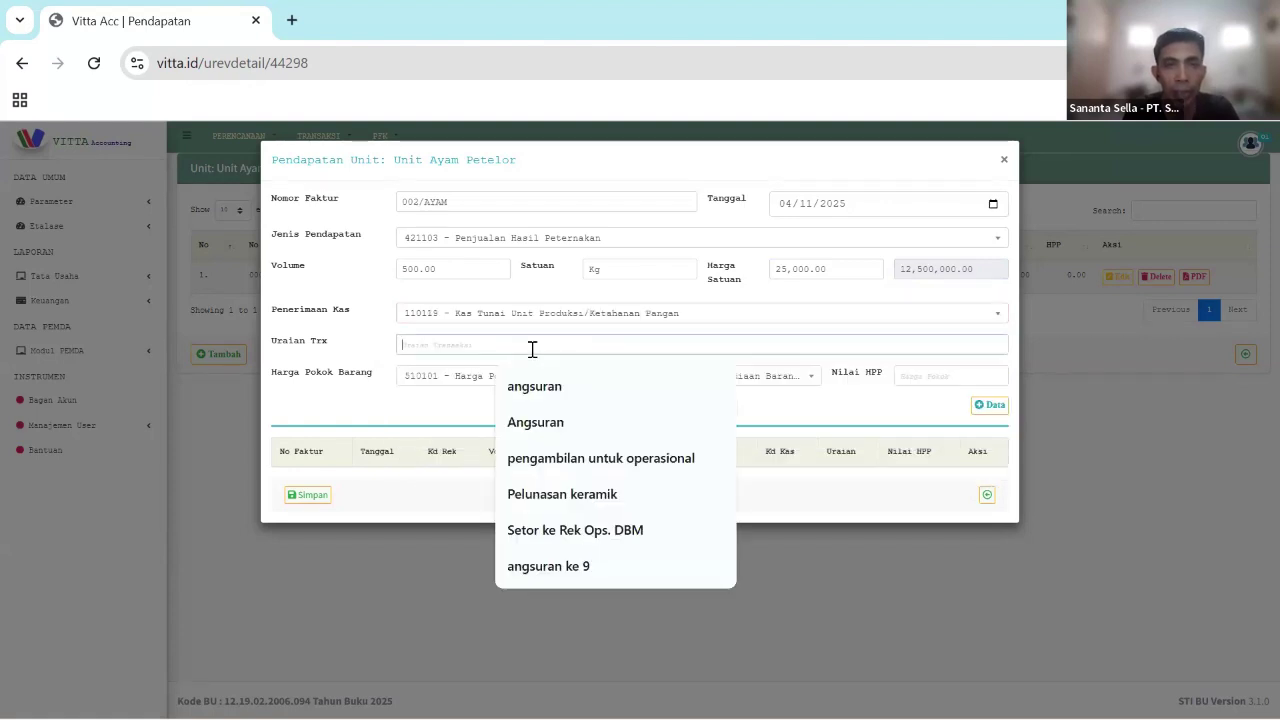
text(penjuaa)
key(BackSpace)
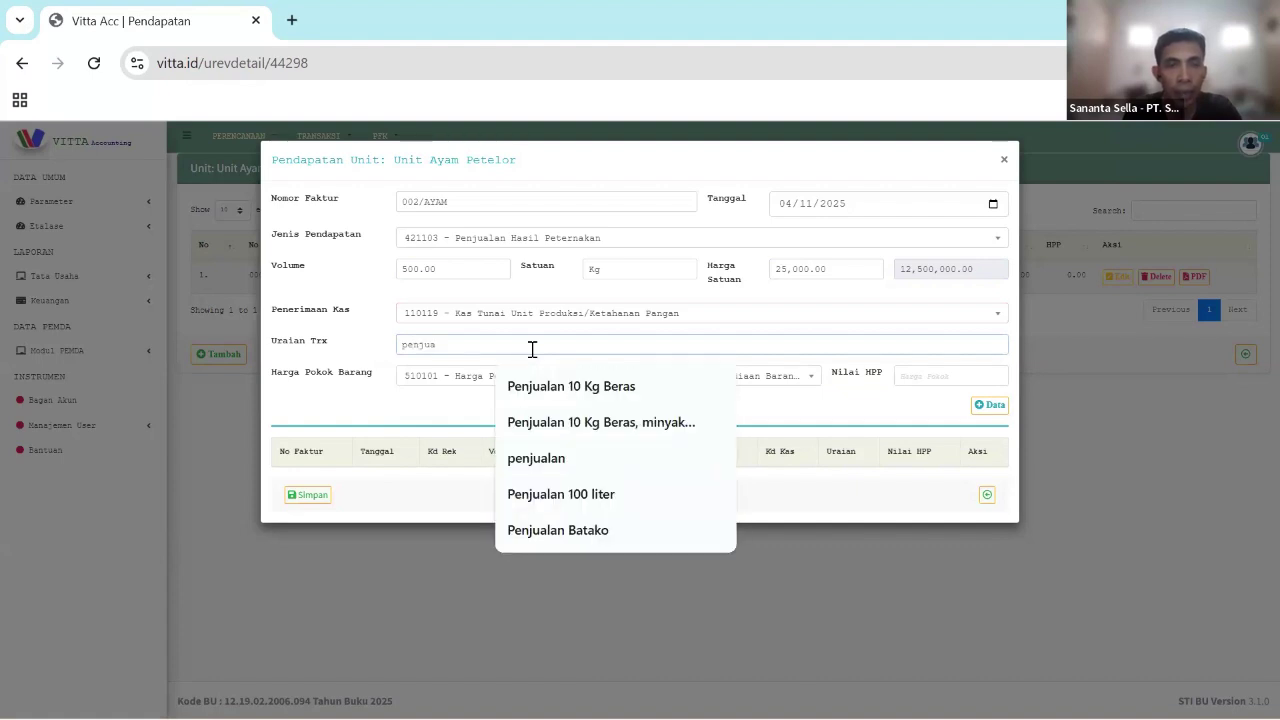
text(lan)
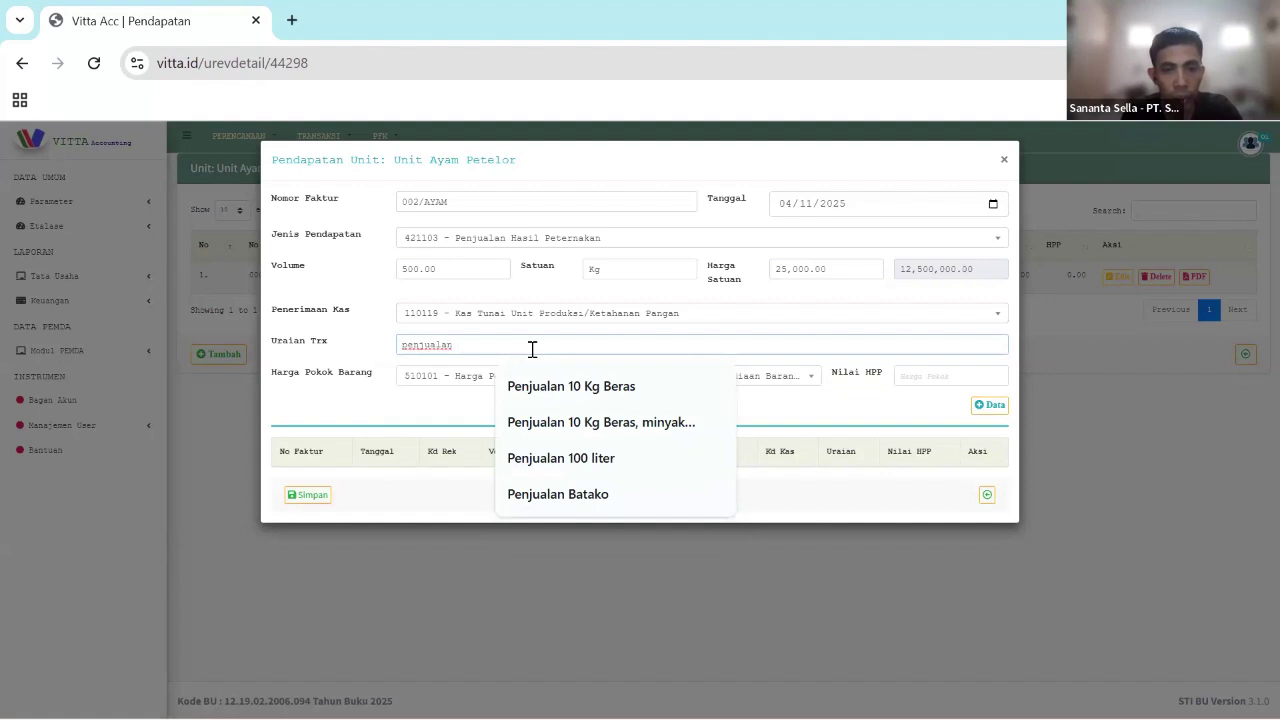
text( 500 K)
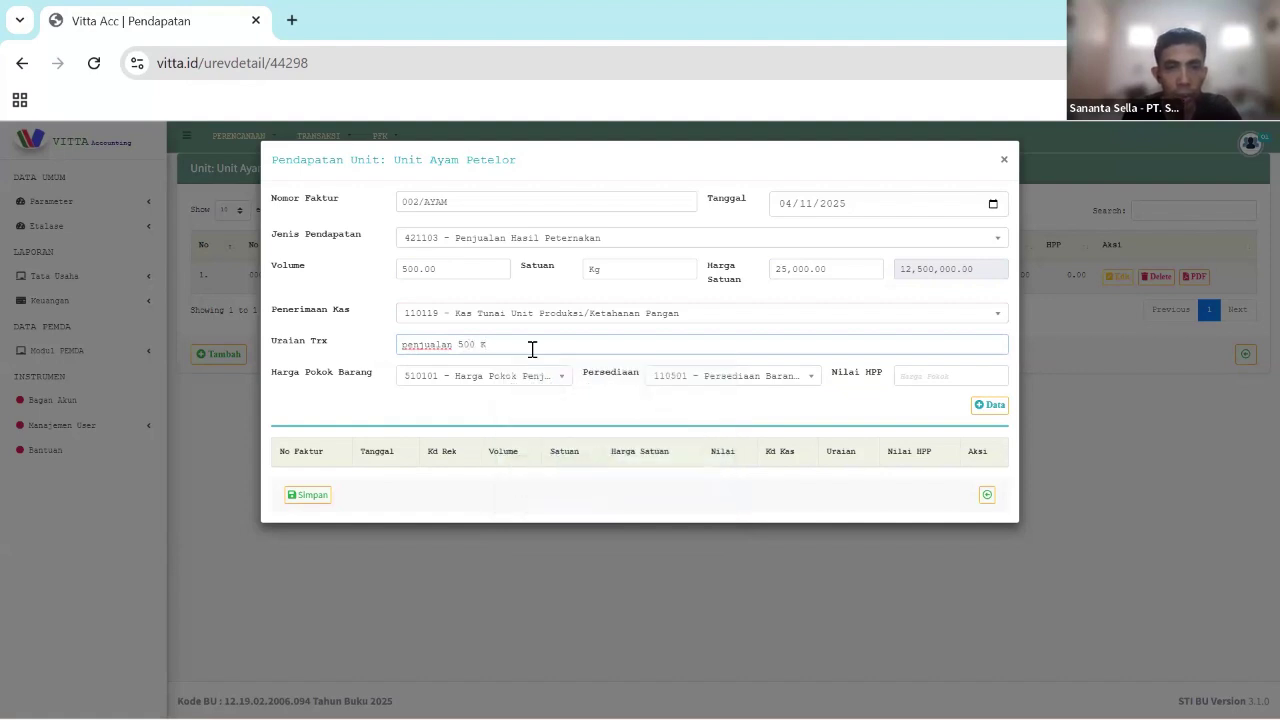
text(g telor)
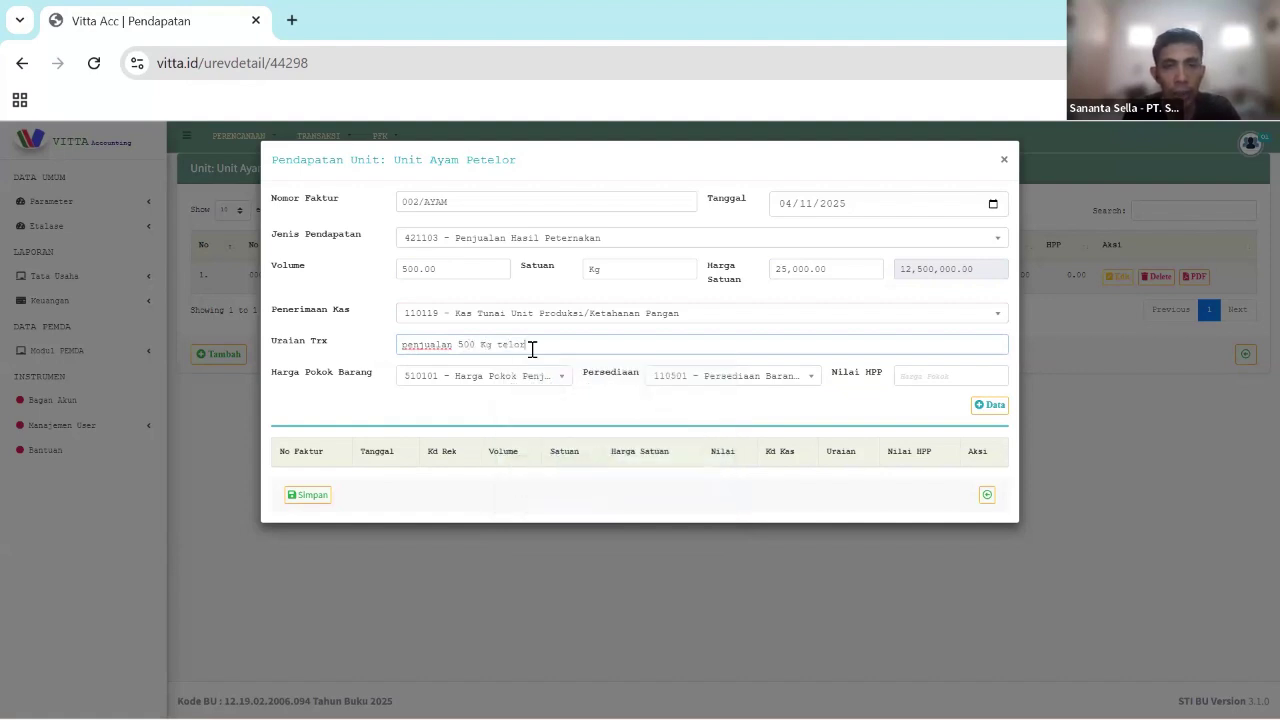
drag(277, 379, 352, 385)
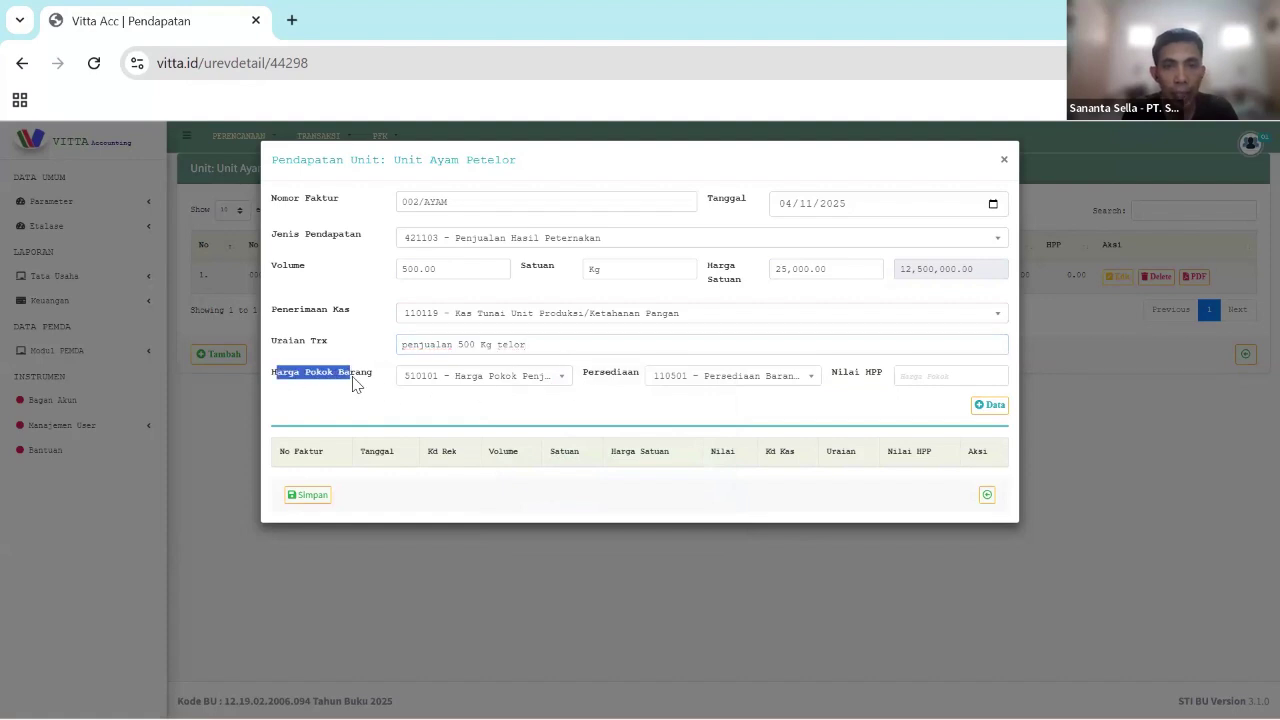
click(954, 381)
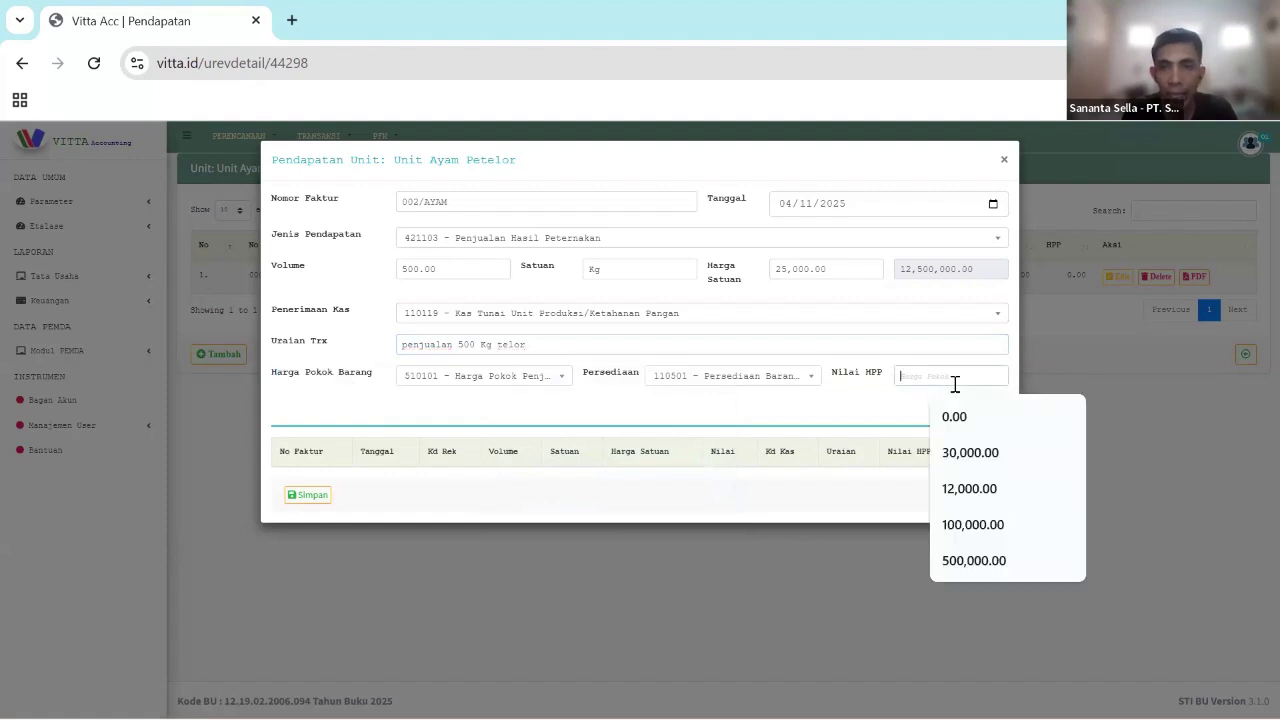
text(0)
click(886, 406)
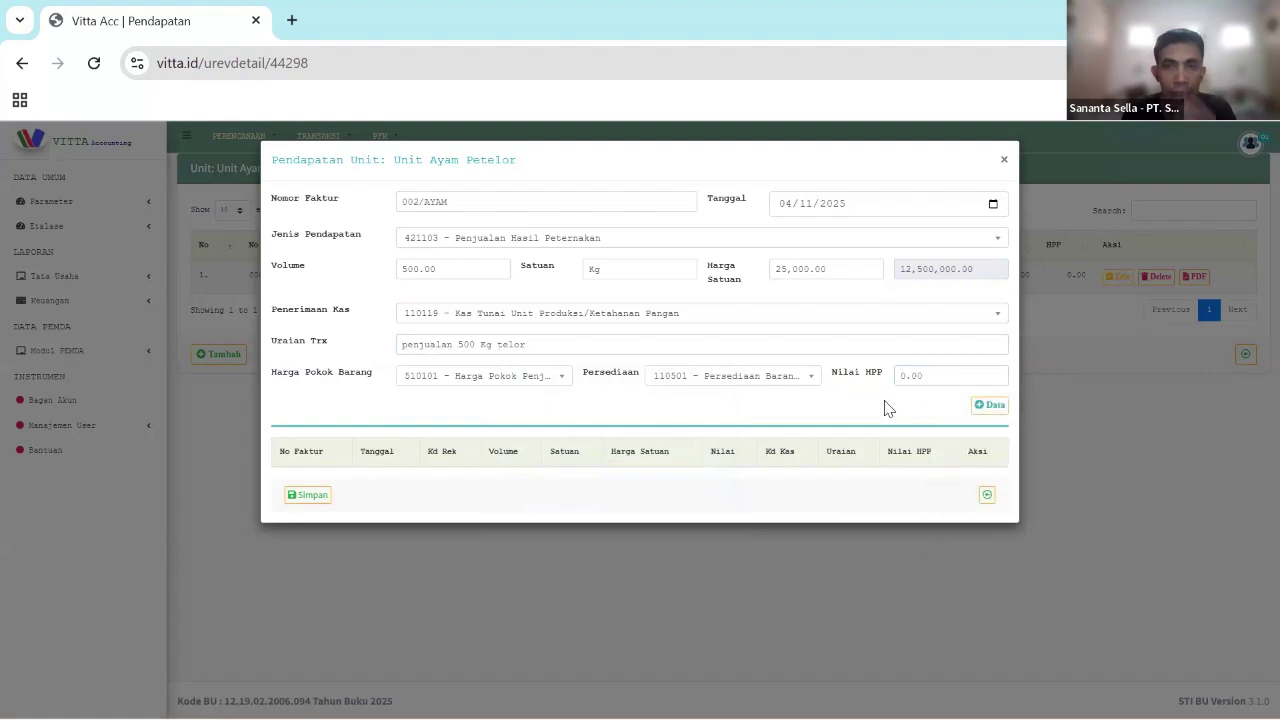
- Add the 002/AYAM line, save the income entry, and dismiss the Berhasil dialog
click(989, 406)
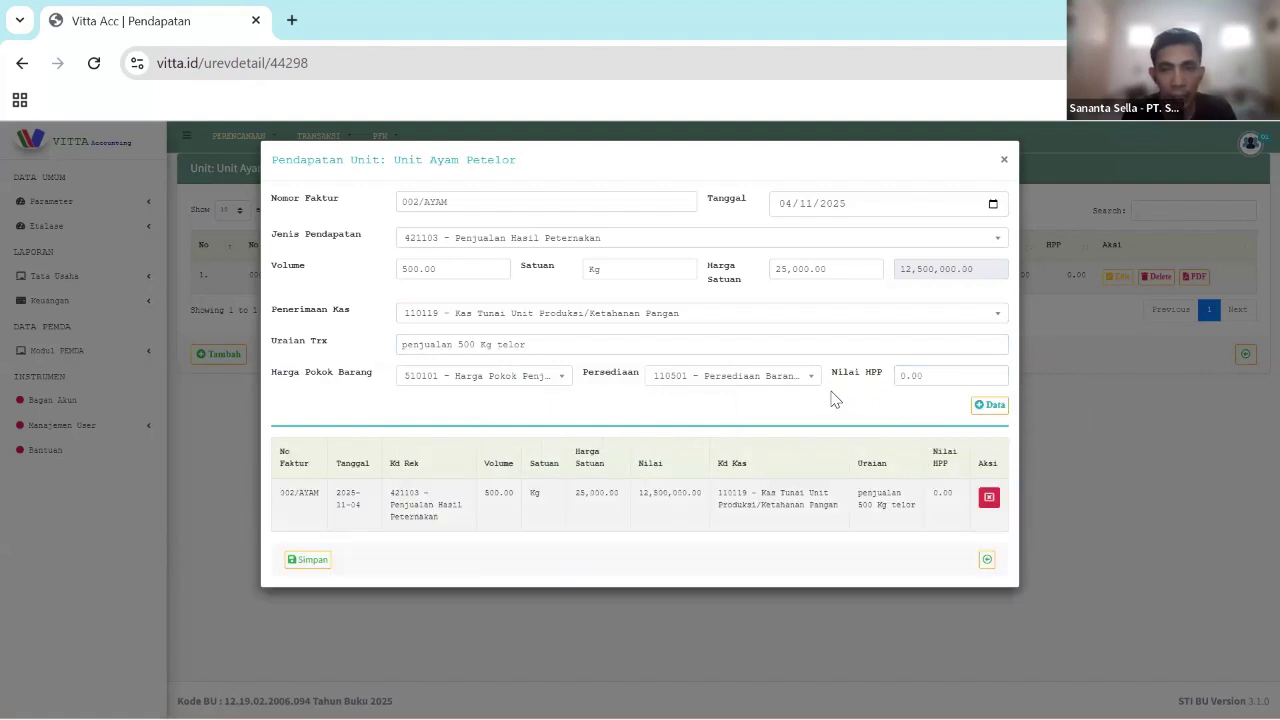
click(312, 562)
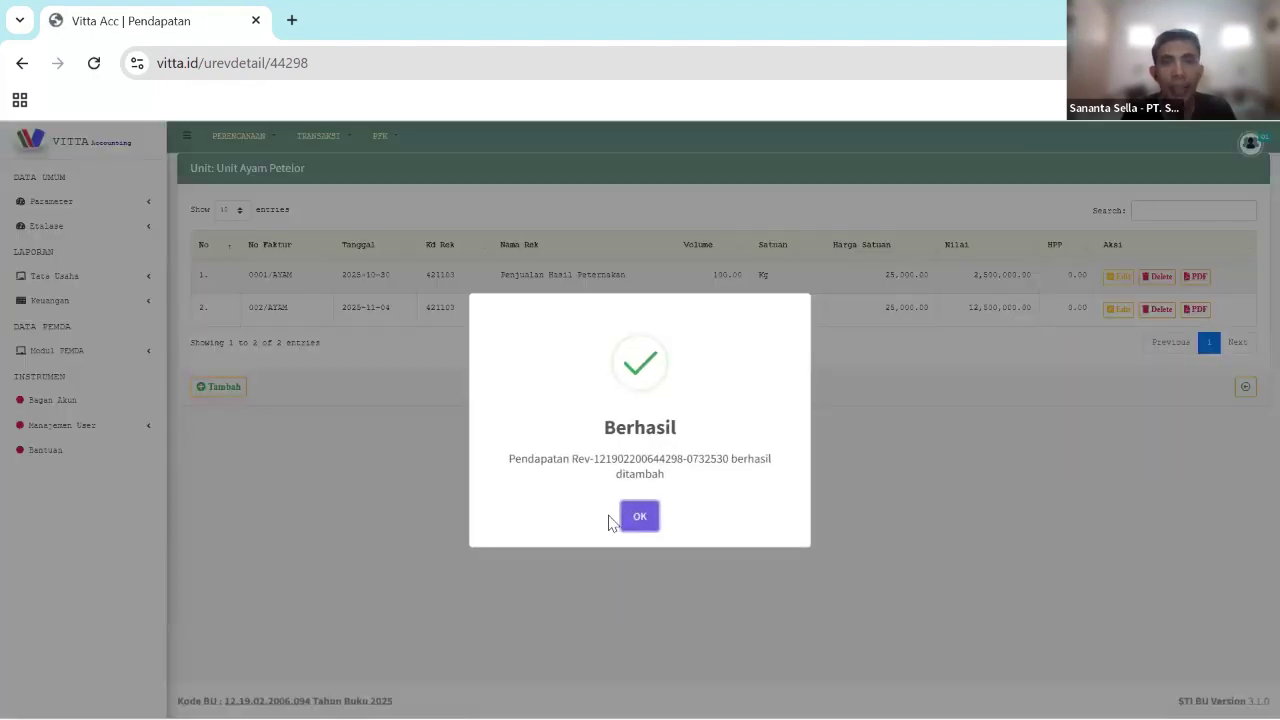
click(636, 518)
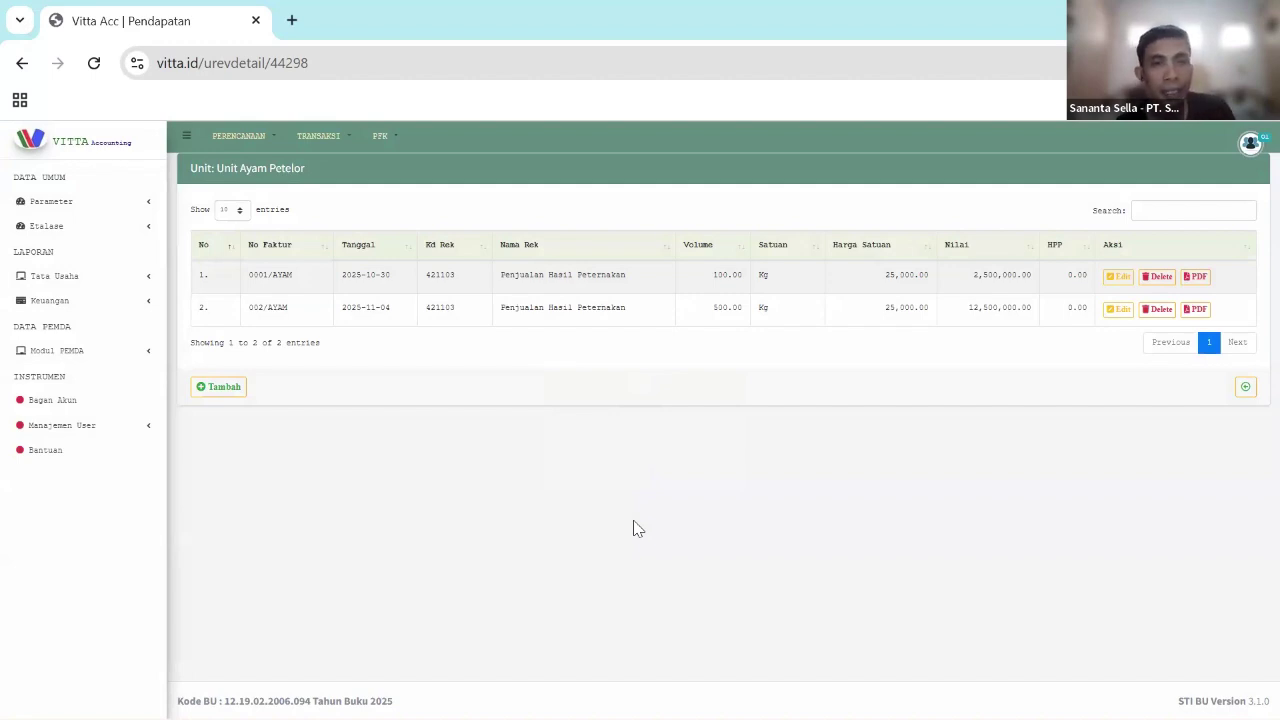
- Look over the list of transaction types, then close it
click(343, 140)
mouse_move(390, 164)
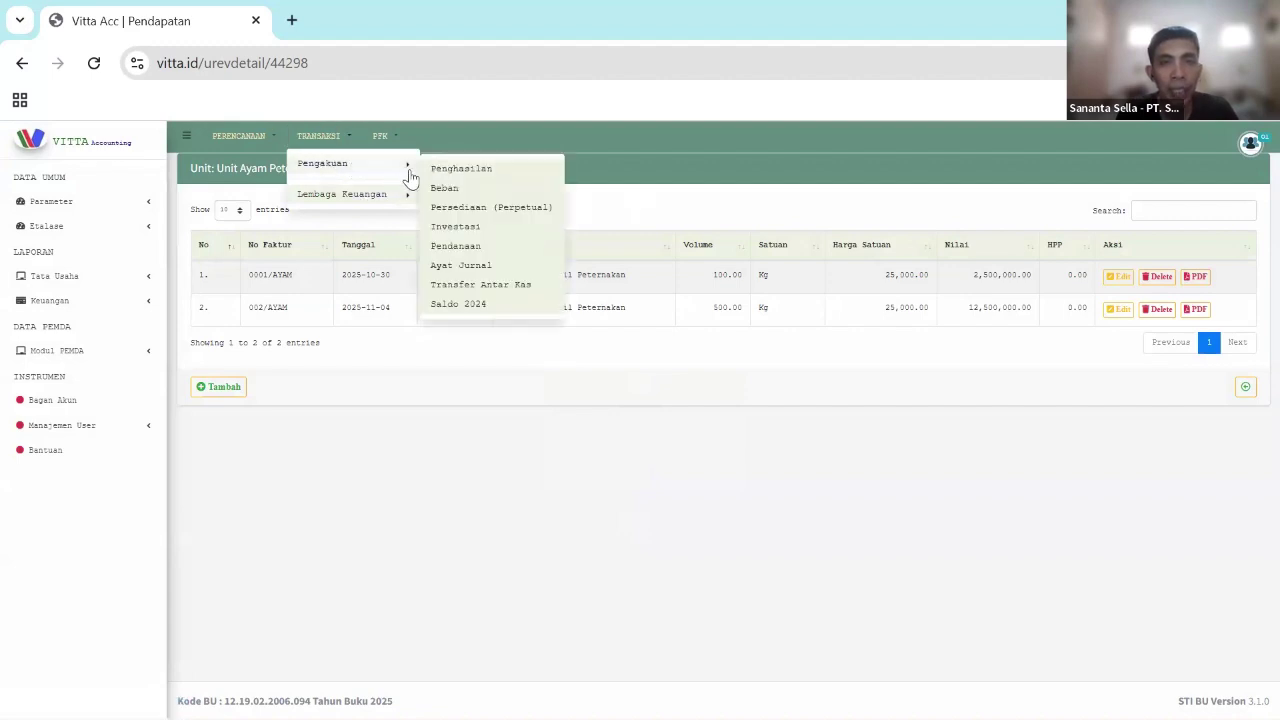
click(671, 210)
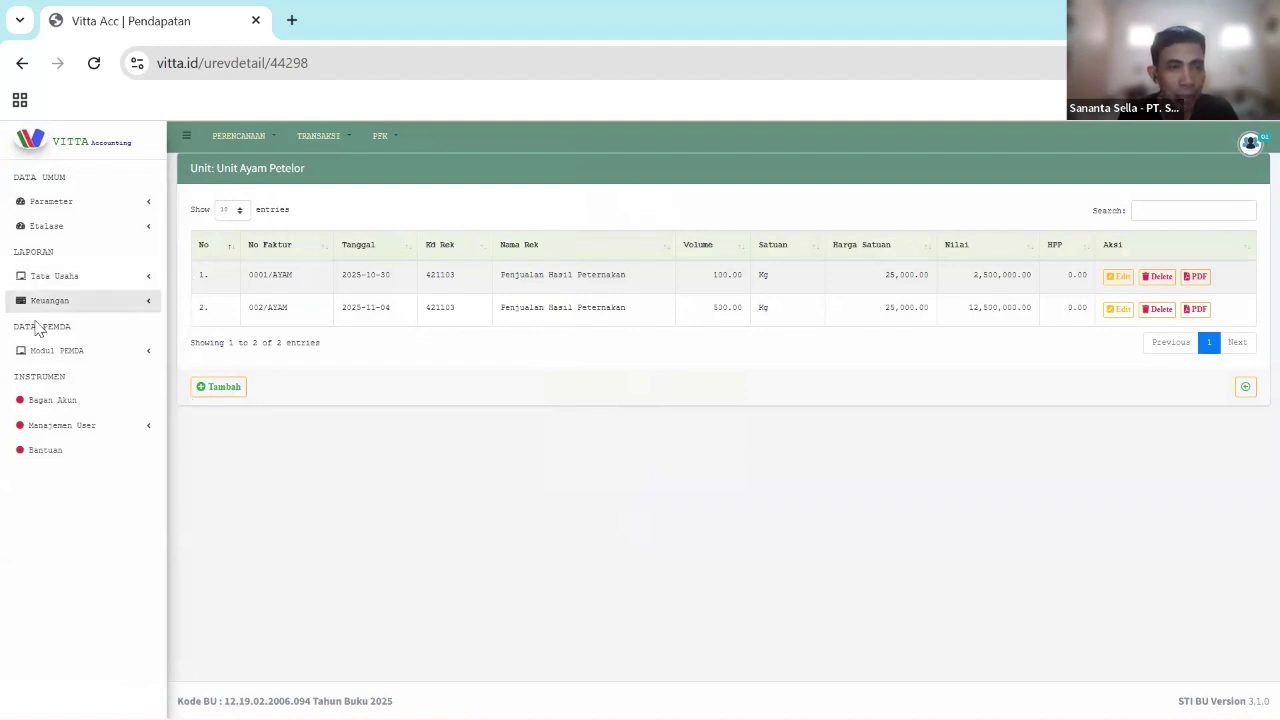
- Open the Per Unit profit-and-loss report under Keuangan > Laba Rugi
click(99, 284)
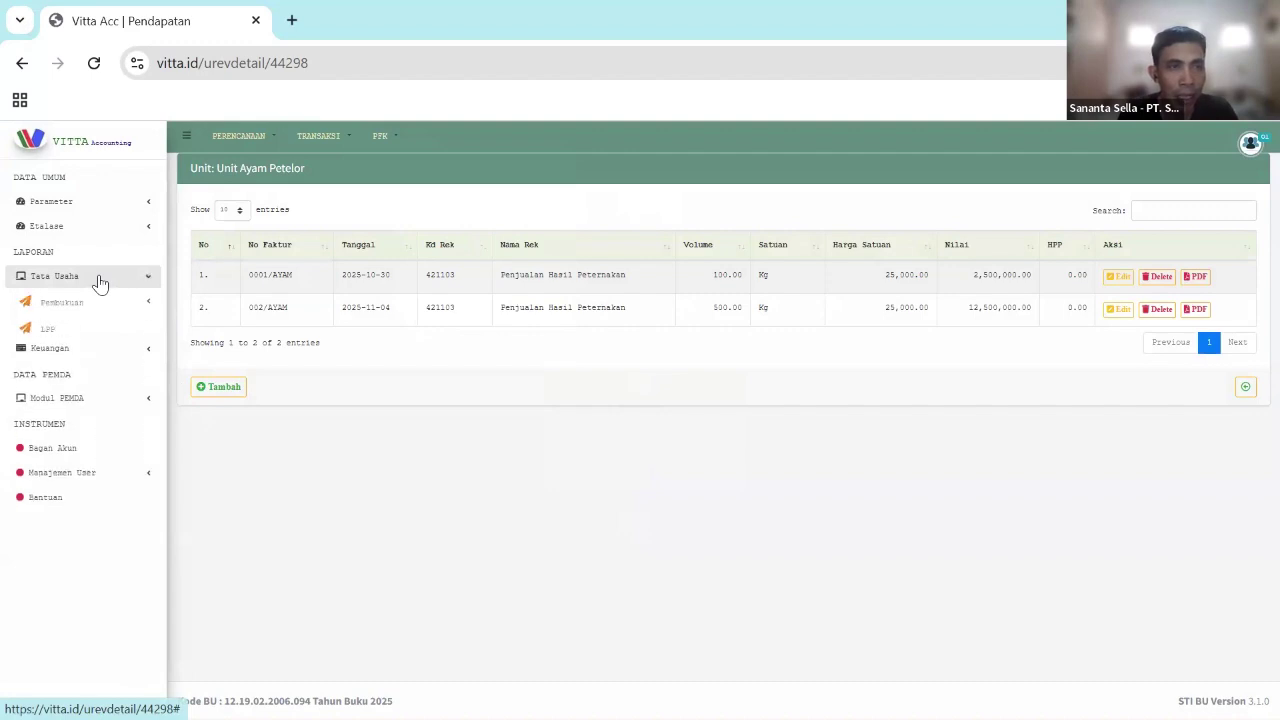
click(121, 360)
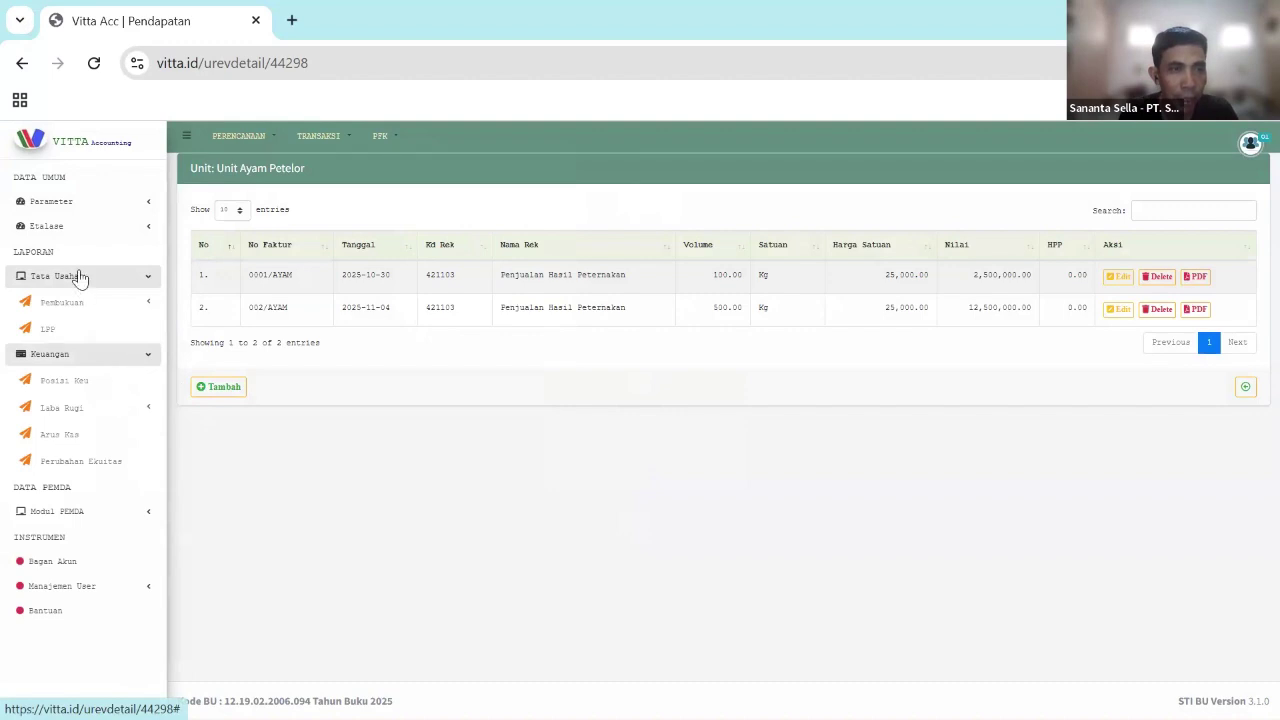
click(83, 360)
click(83, 360)
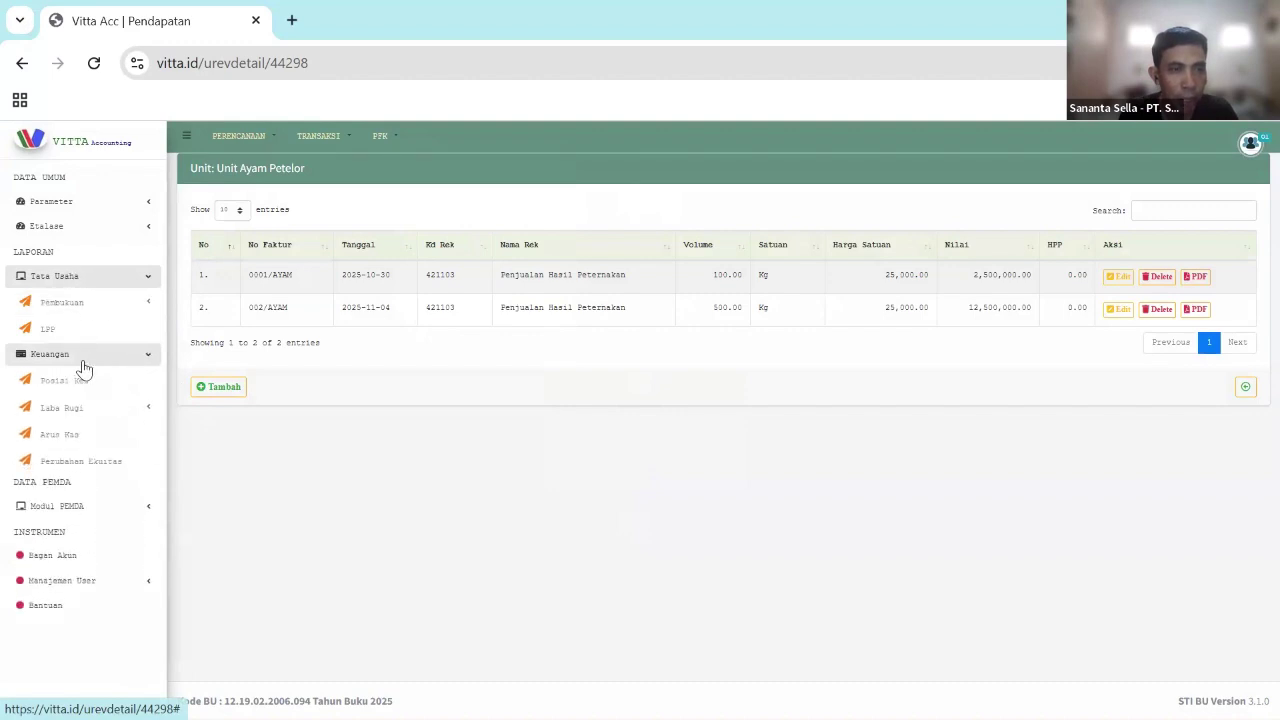
click(83, 360)
click(83, 360)
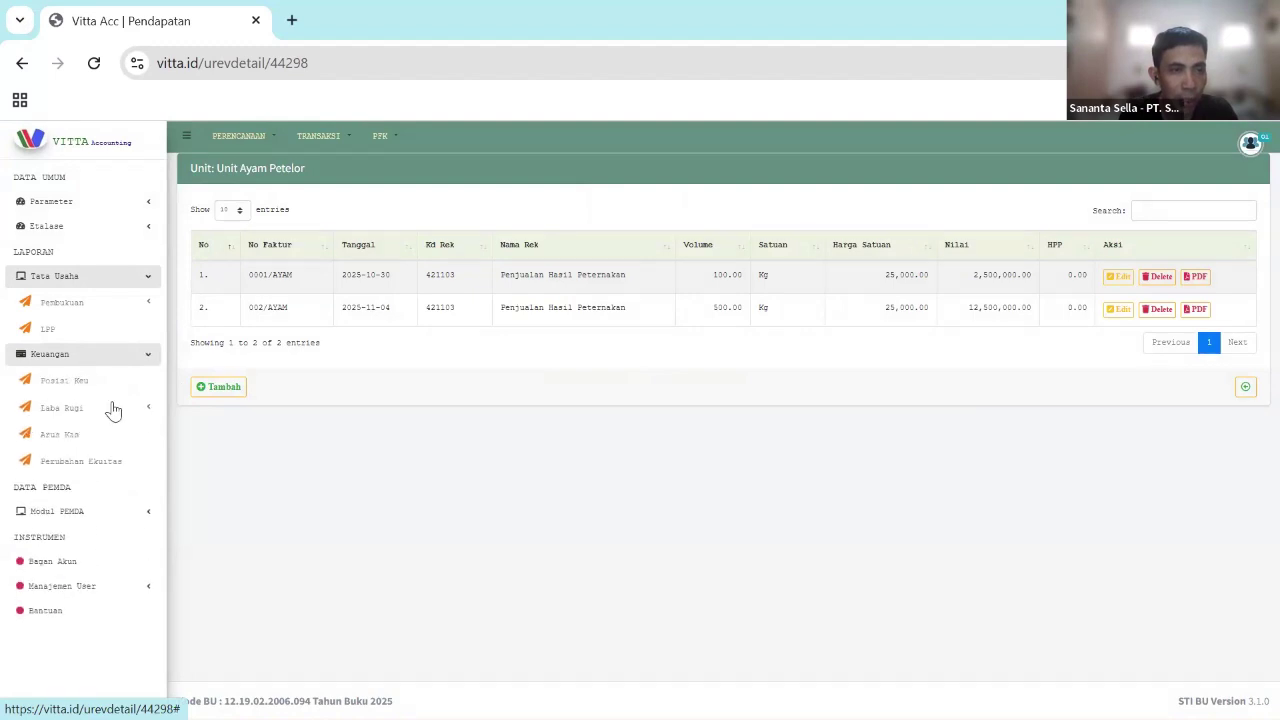
click(111, 407)
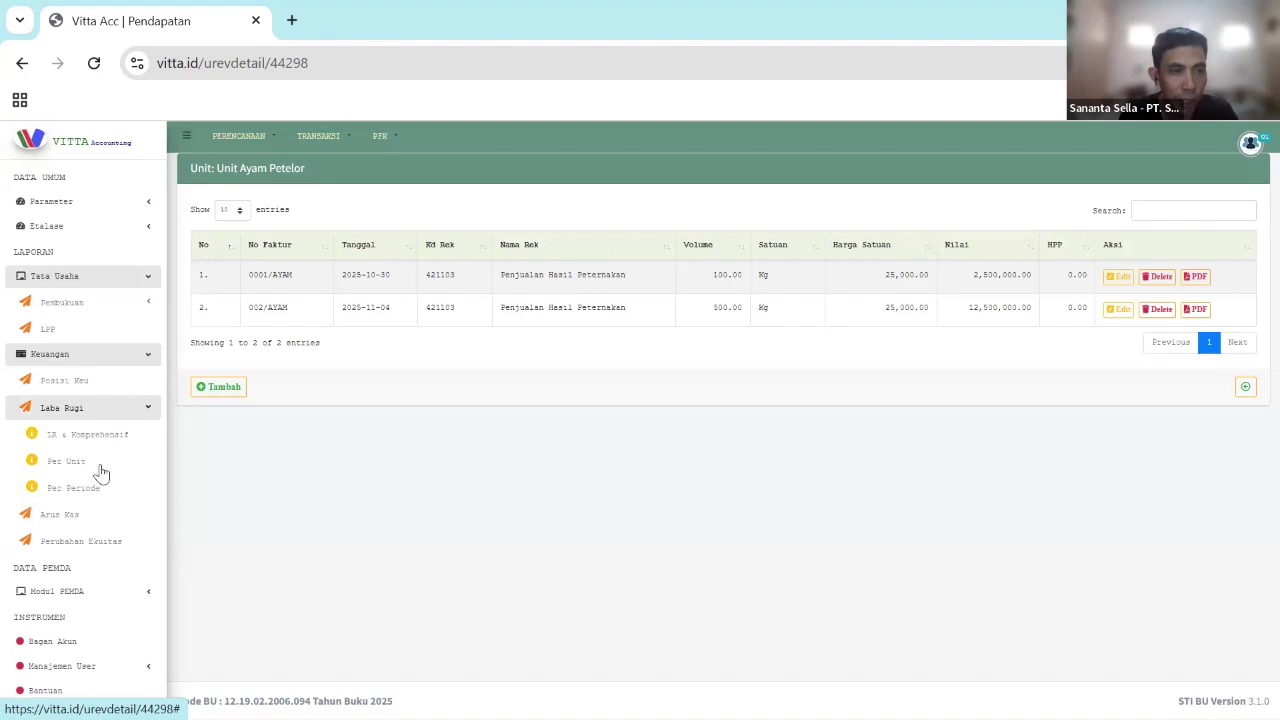
click(100, 466)
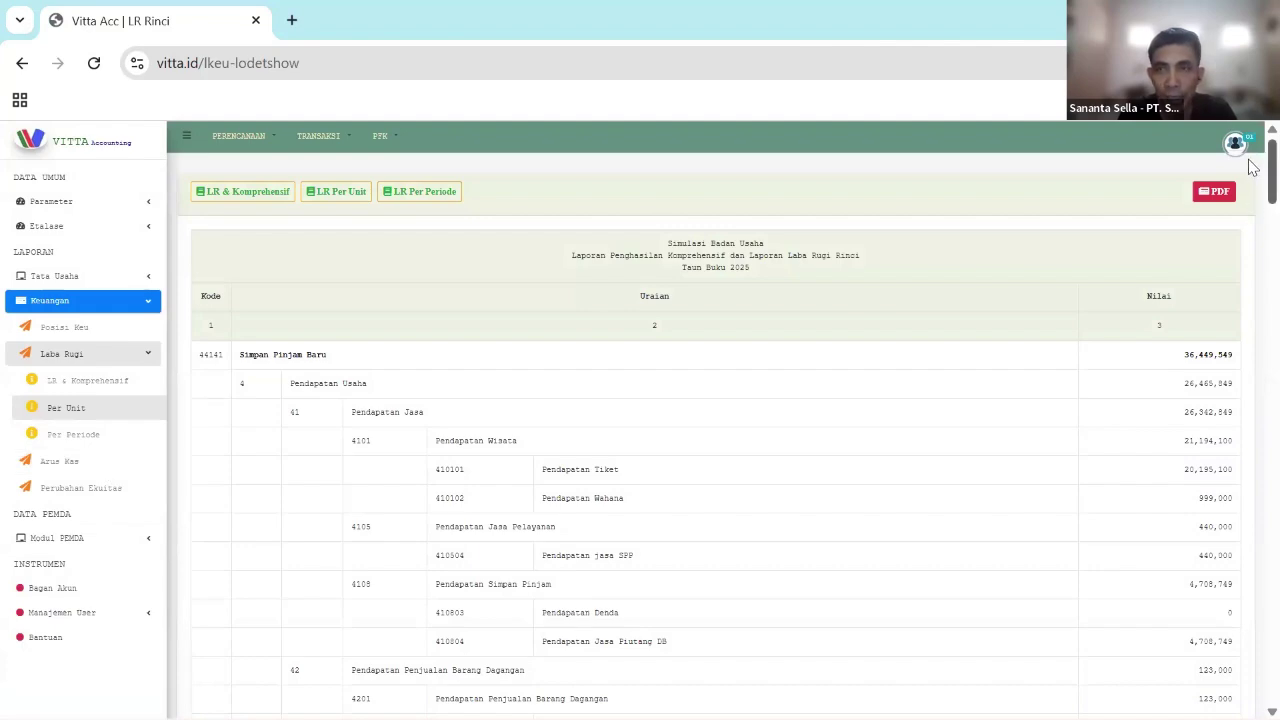
- Highlight Unit Ayam Petelor's 15,000,000 revenue, 3,600,000 production cost and 11,200,000 total
drag(1250, 165, 1252, 614)
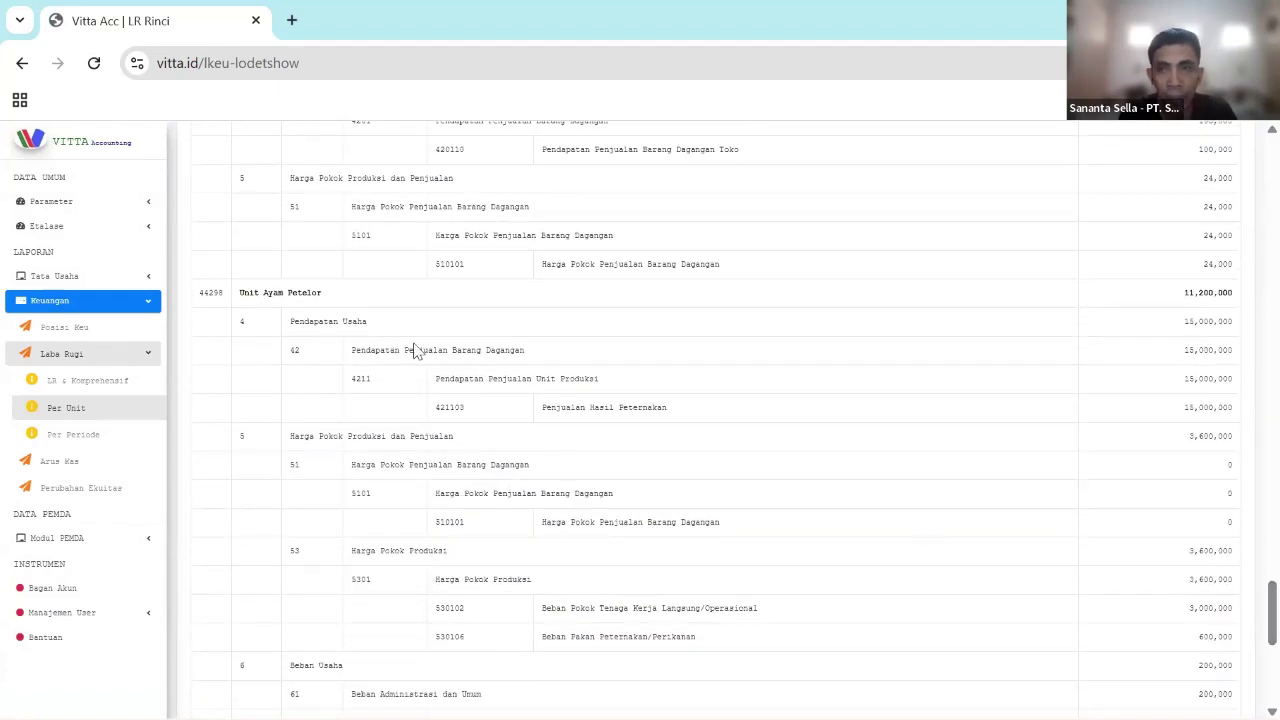
drag(300, 321, 403, 334)
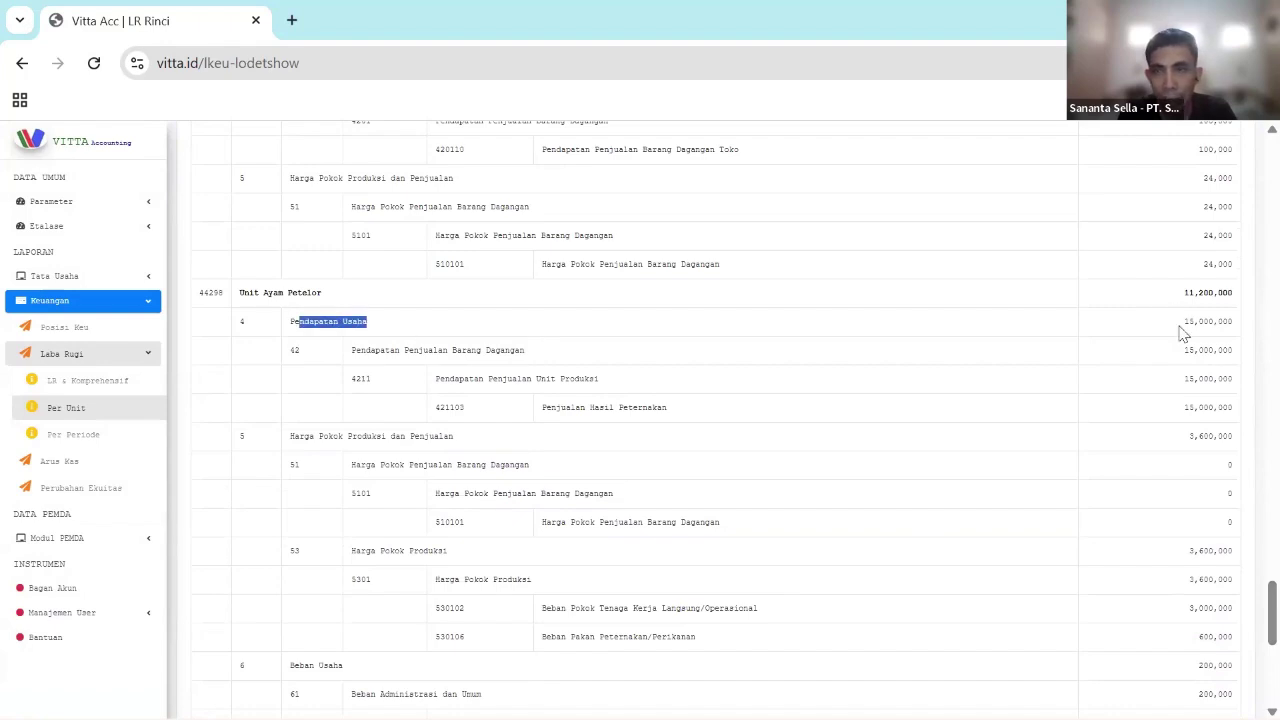
drag(1181, 326, 1212, 328)
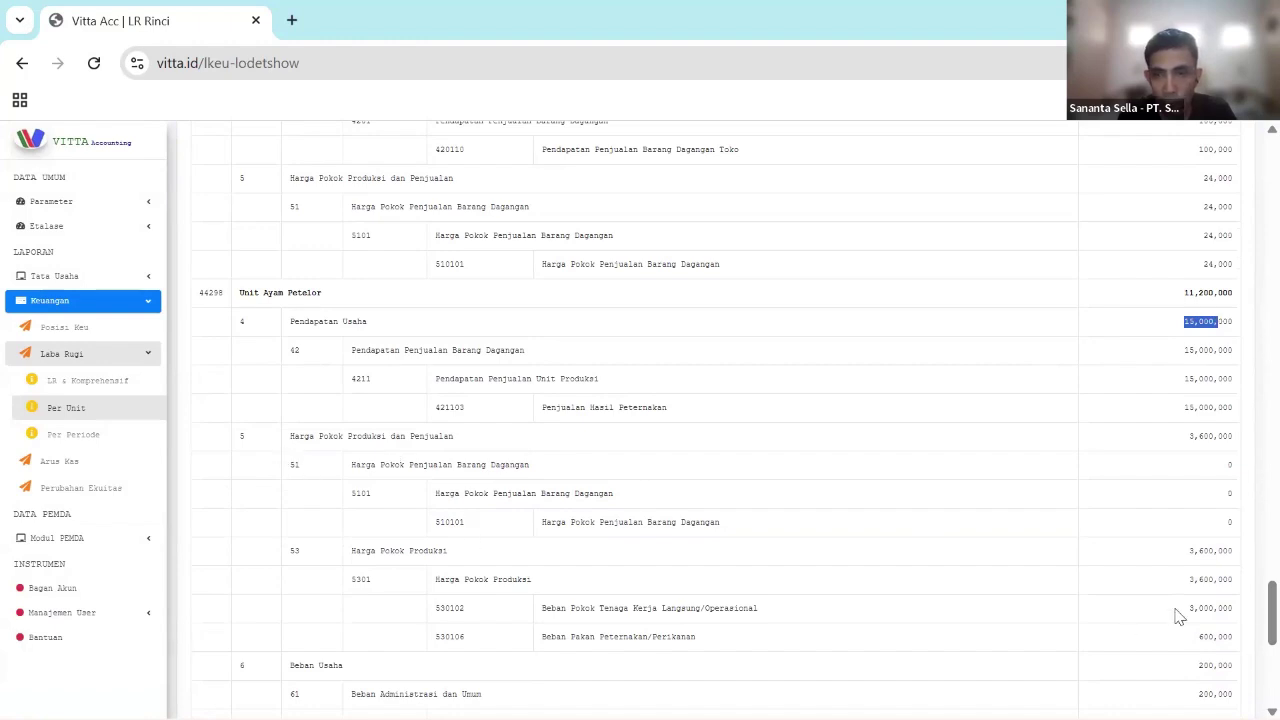
scroll(1252, 615, down, 3)
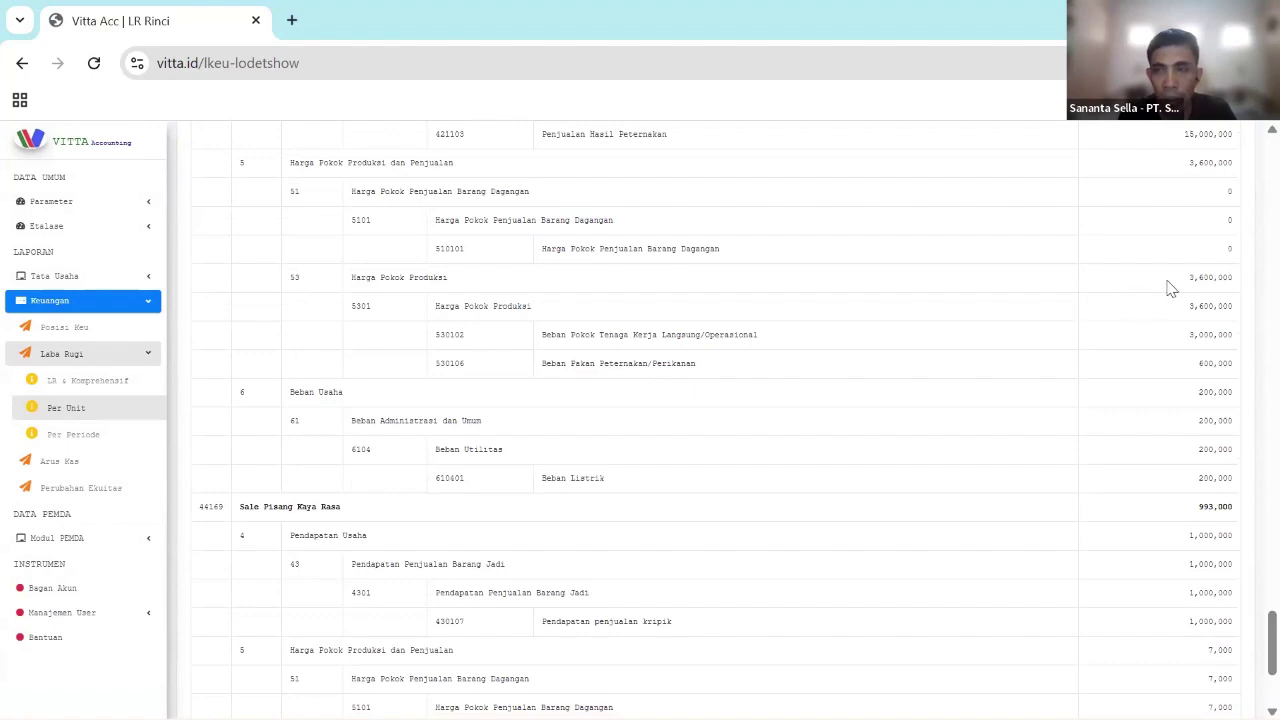
drag(1186, 278, 1238, 292)
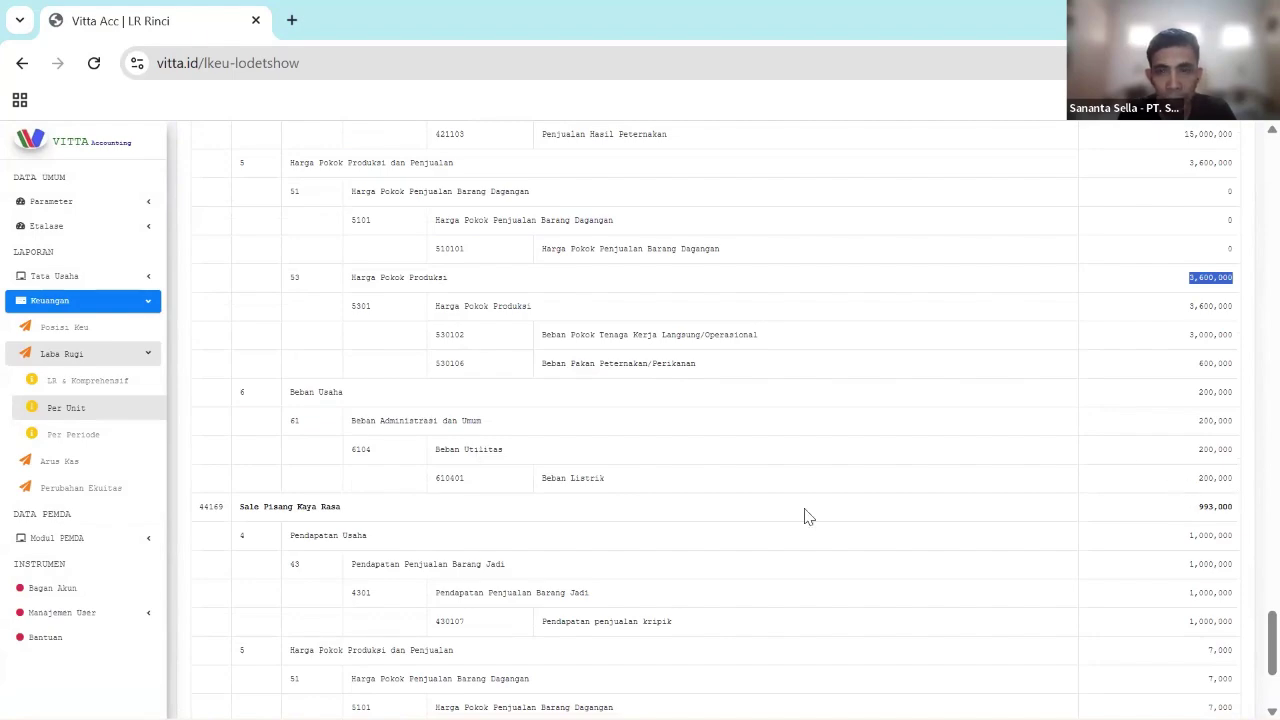
scroll(1250, 612, up, 4)
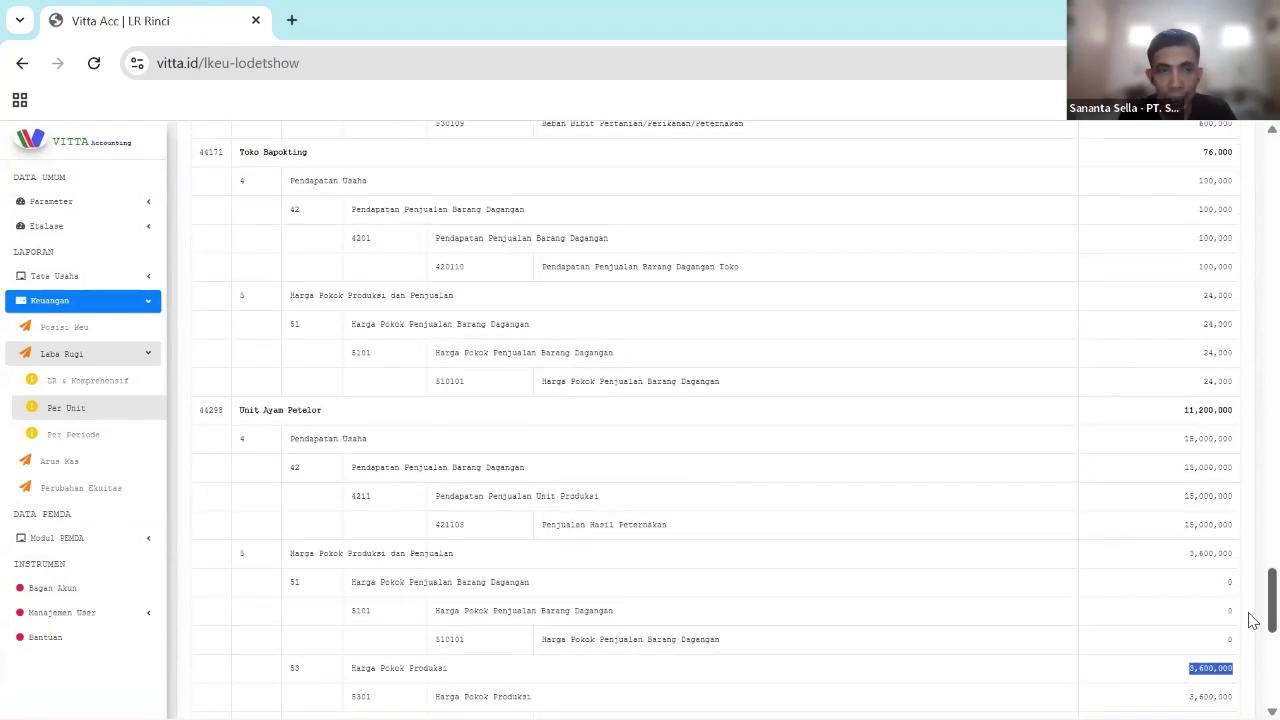
drag(226, 418, 331, 417)
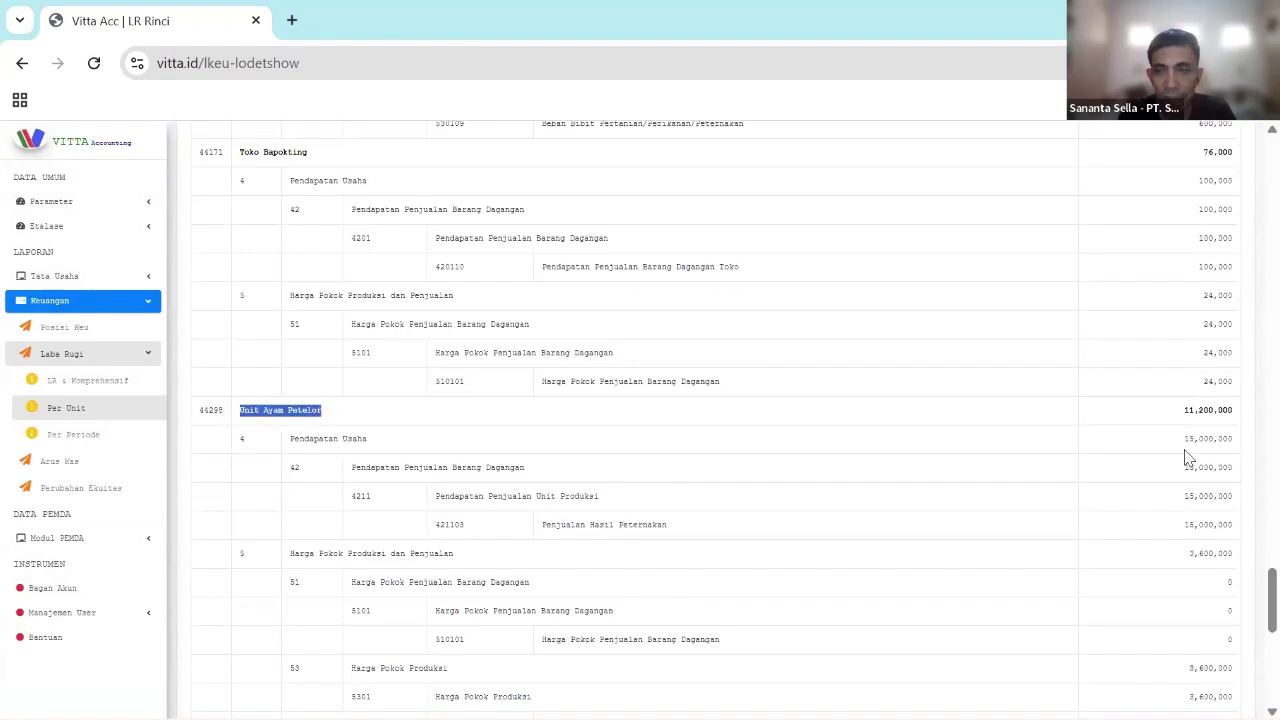
drag(1183, 413, 1246, 423)
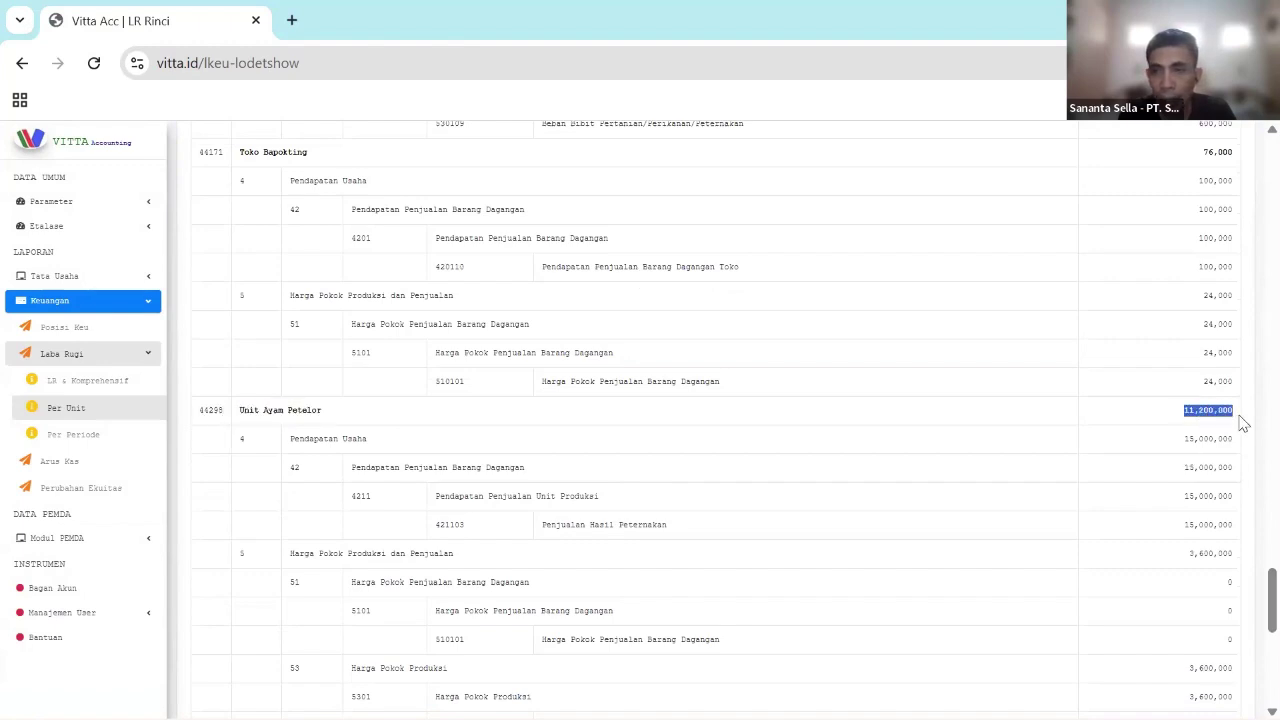
click(1215, 413)
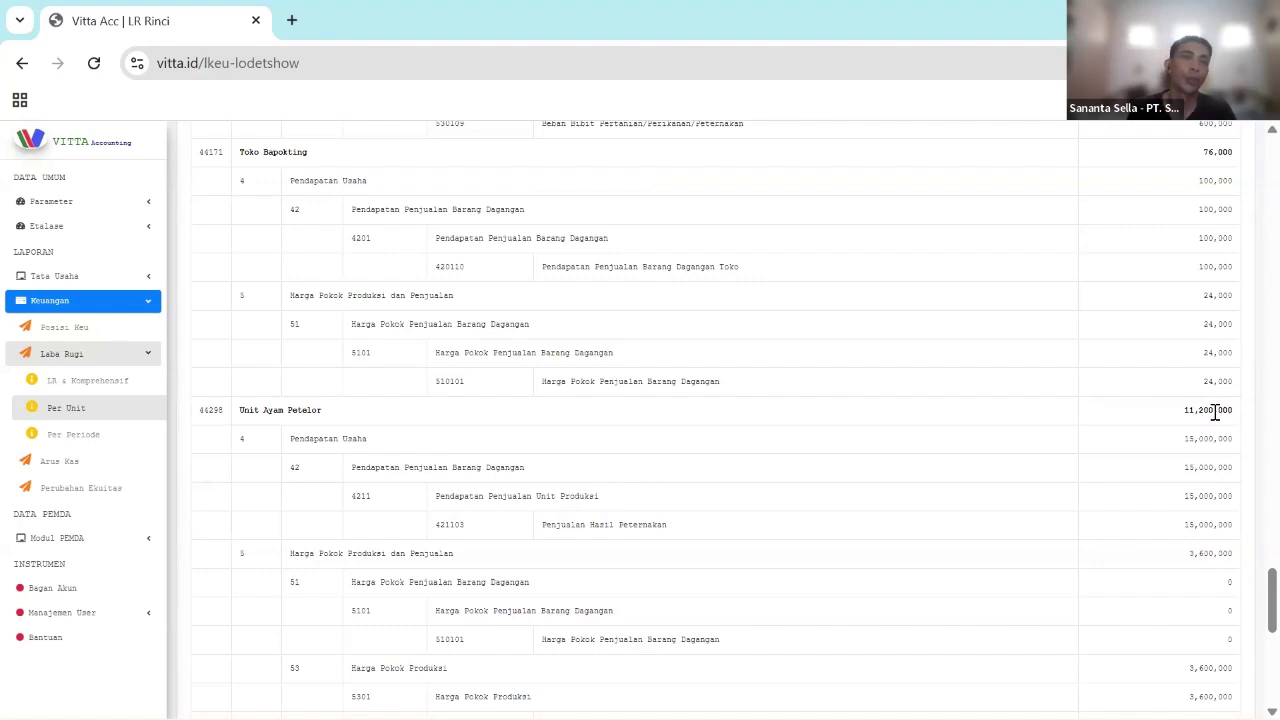
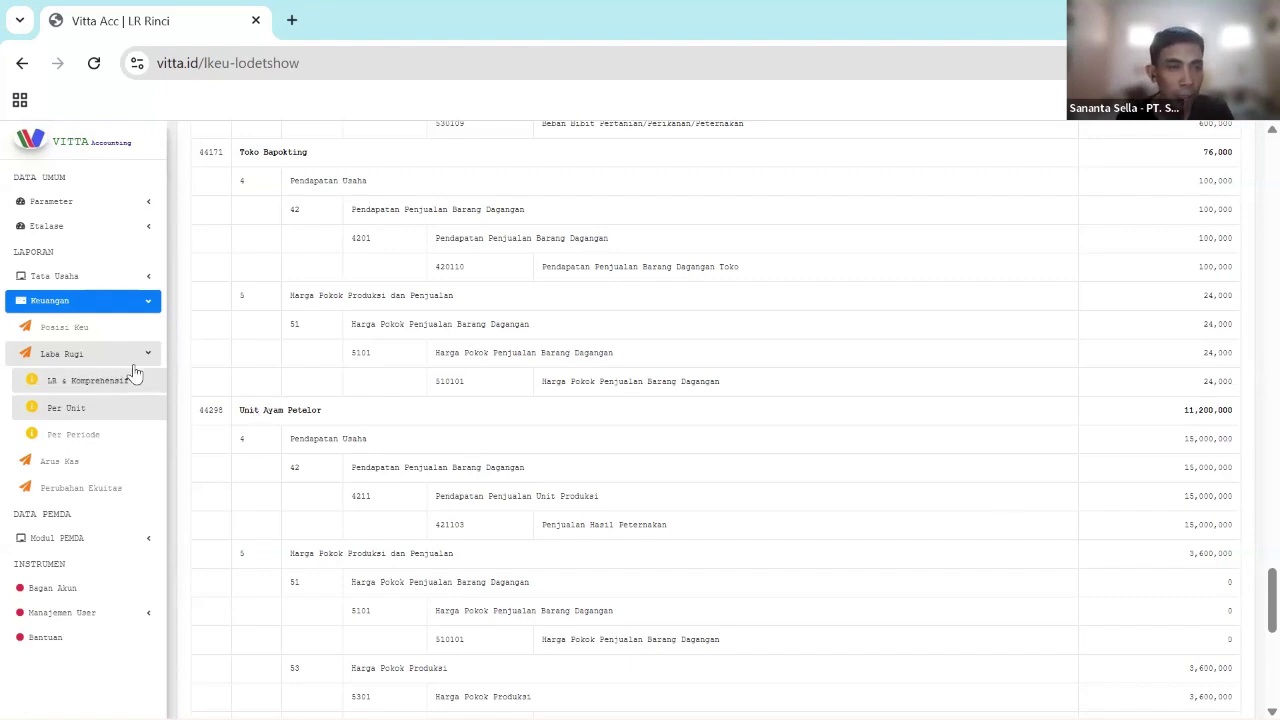
- Open the Posisi Keu (Neraca) report showing 2025 and 2024 financial position
click(77, 334)
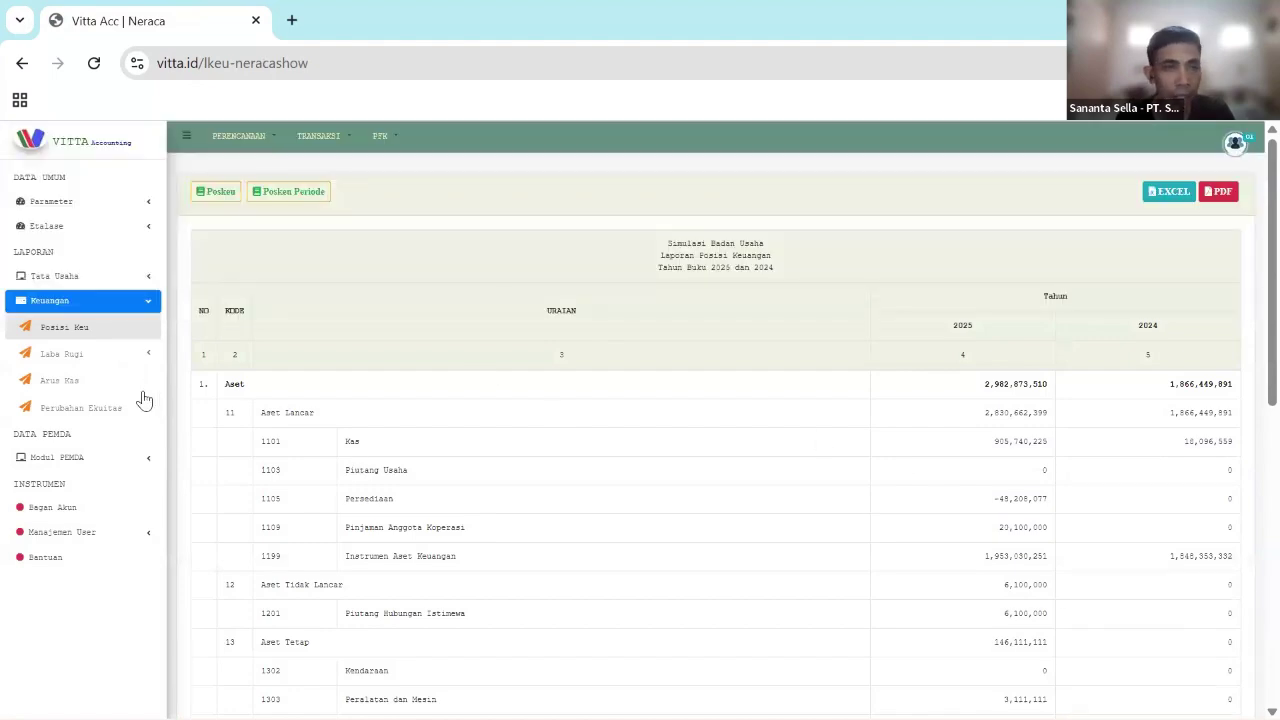
- Review the Arus Kas report's operating revenue lines, then open the 2025 statement of changes in equity
click(108, 388)
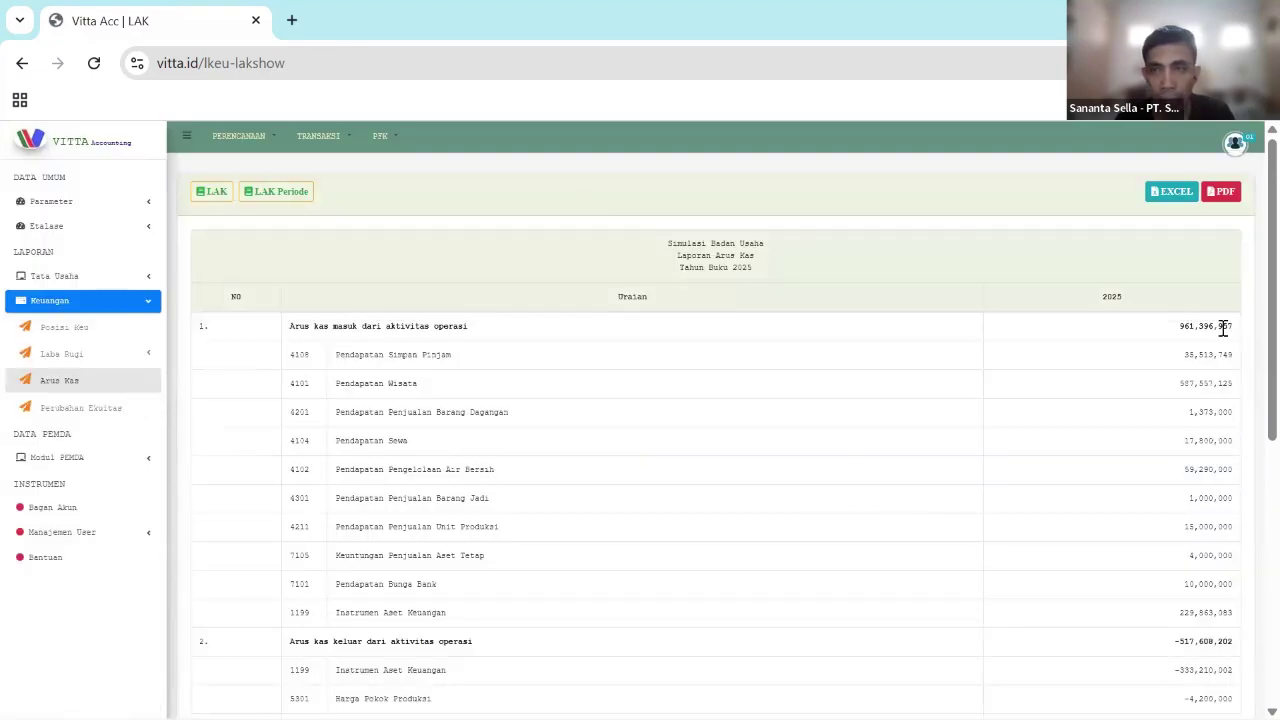
scroll(1249, 330, down, 1)
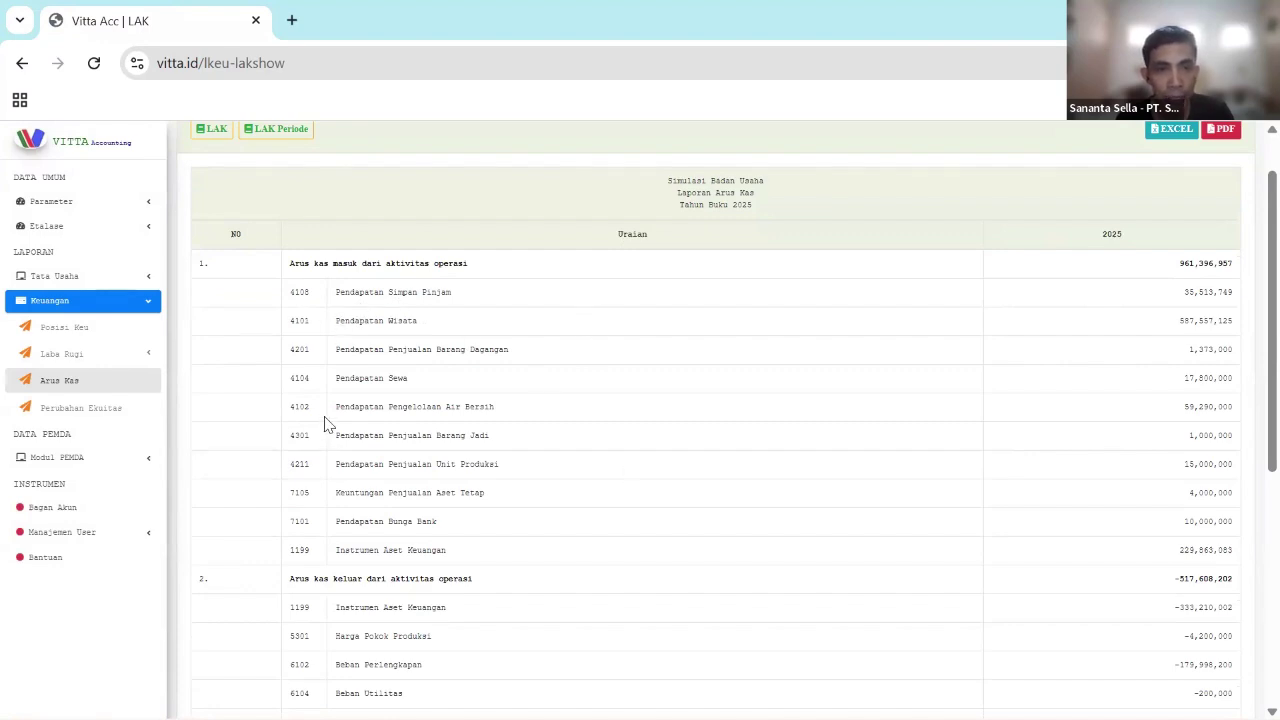
drag(335, 408, 514, 417)
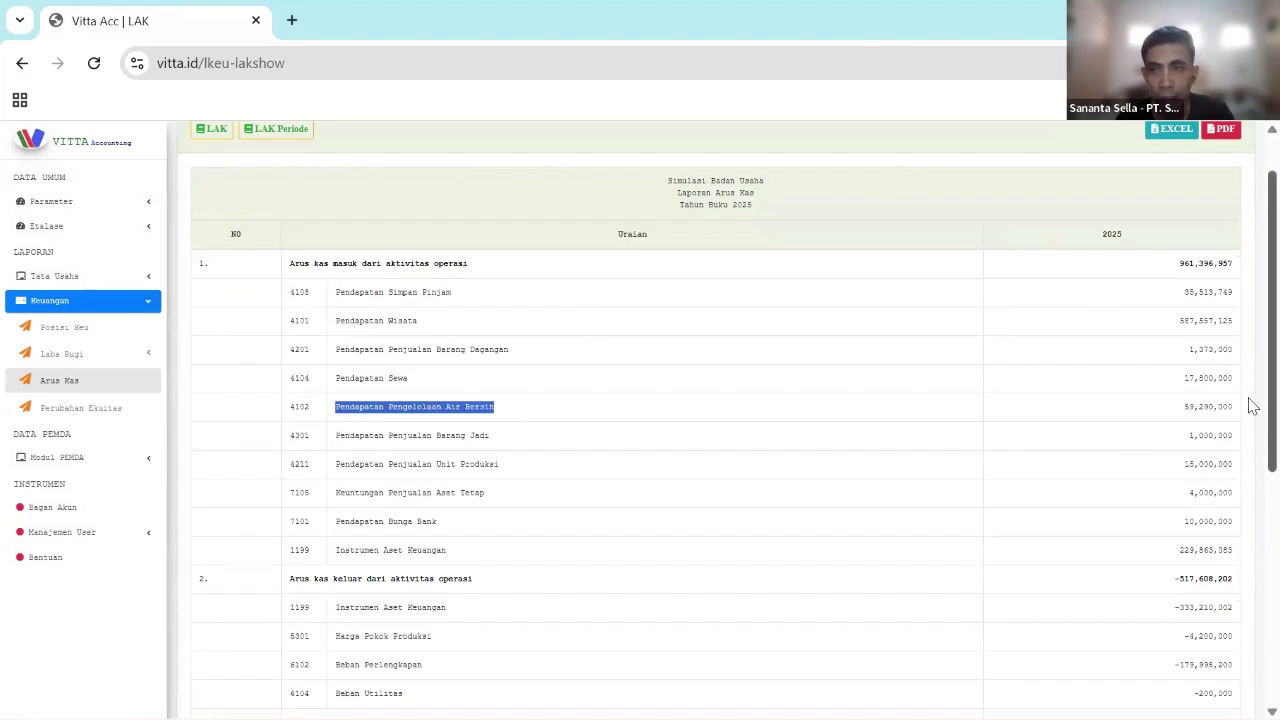
scroll(1249, 440, down, 1)
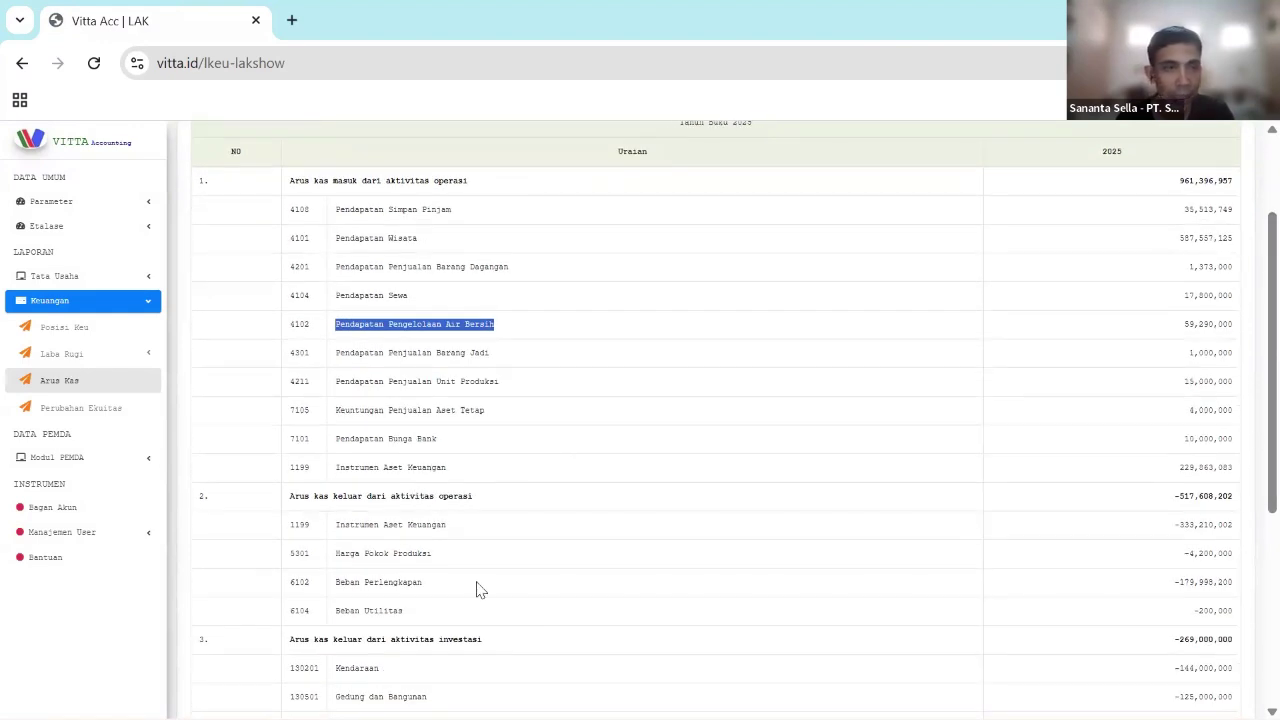
click(121, 413)
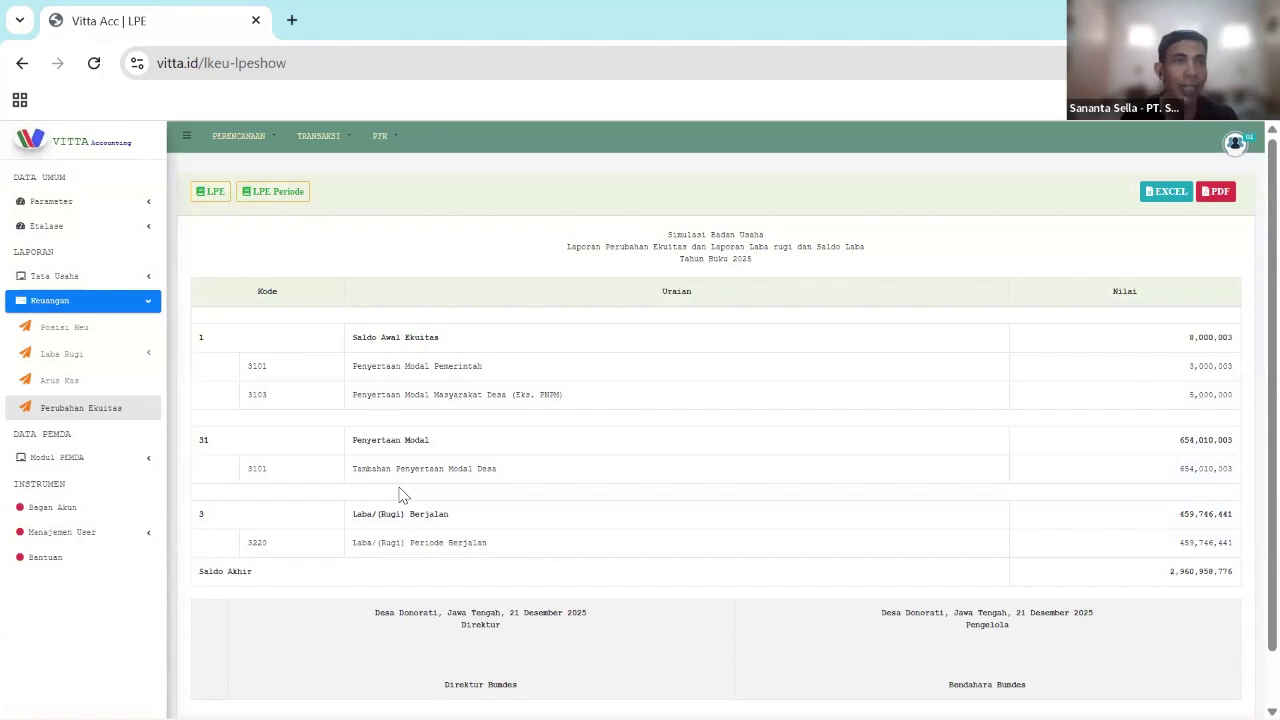
- Open Buku Kas Harian under Tata Usaha > Pembukuan, showing only the 2025 opening-balance row
click(107, 304)
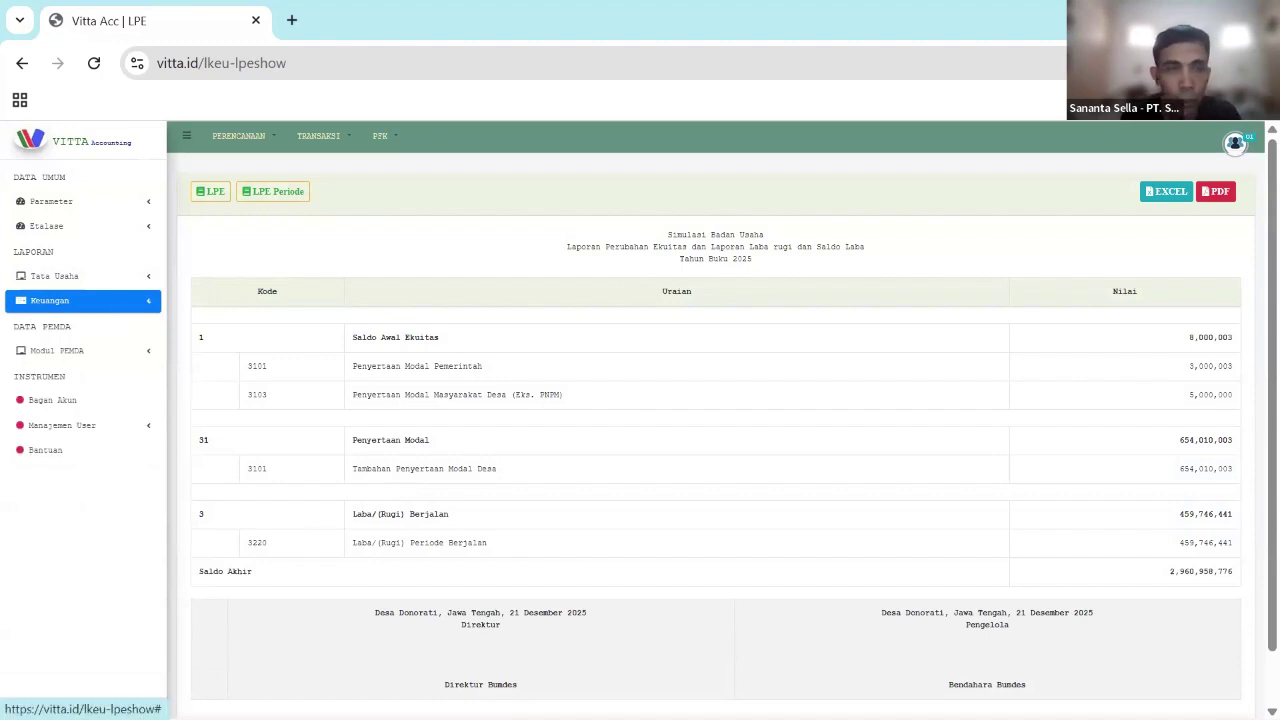
click(131, 275)
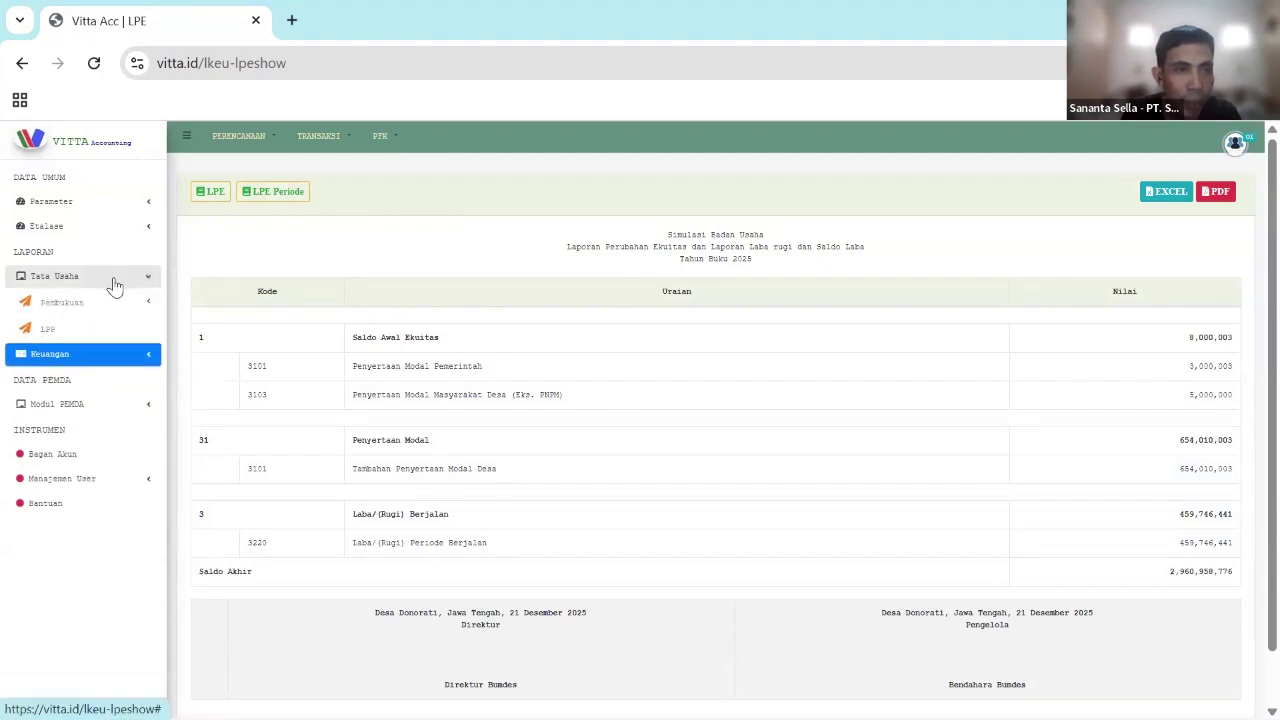
click(126, 304)
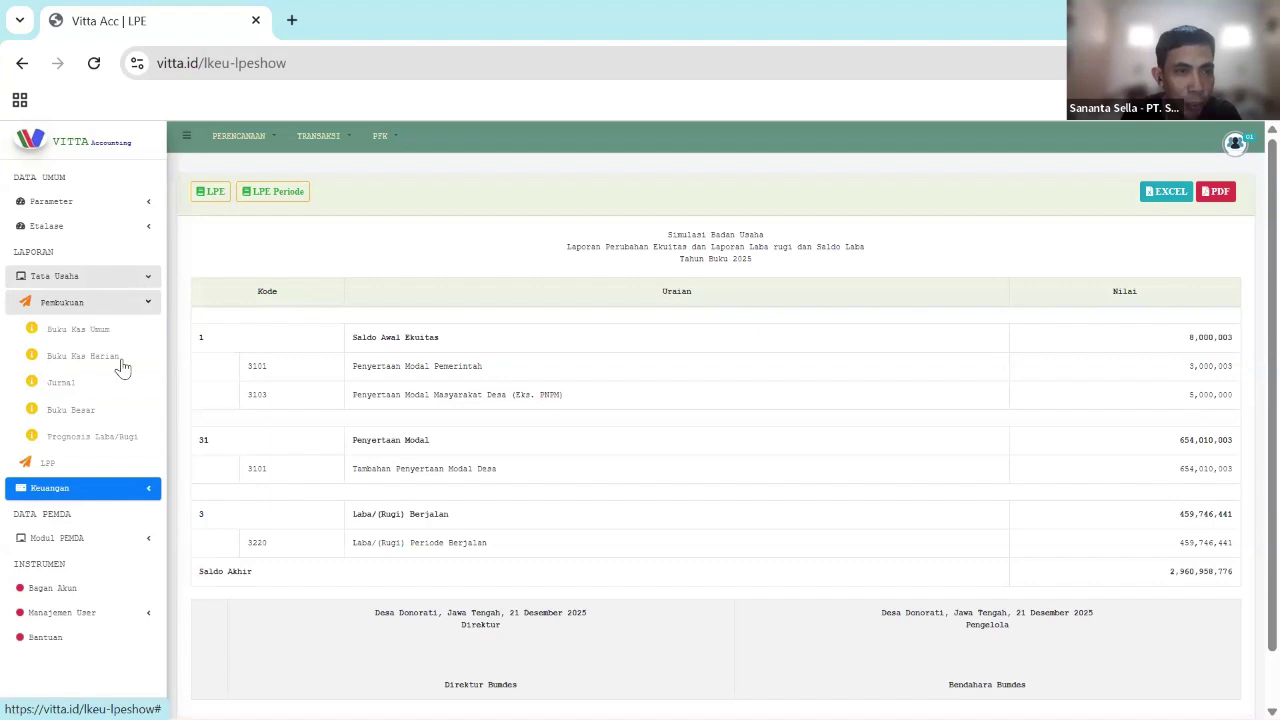
click(84, 360)
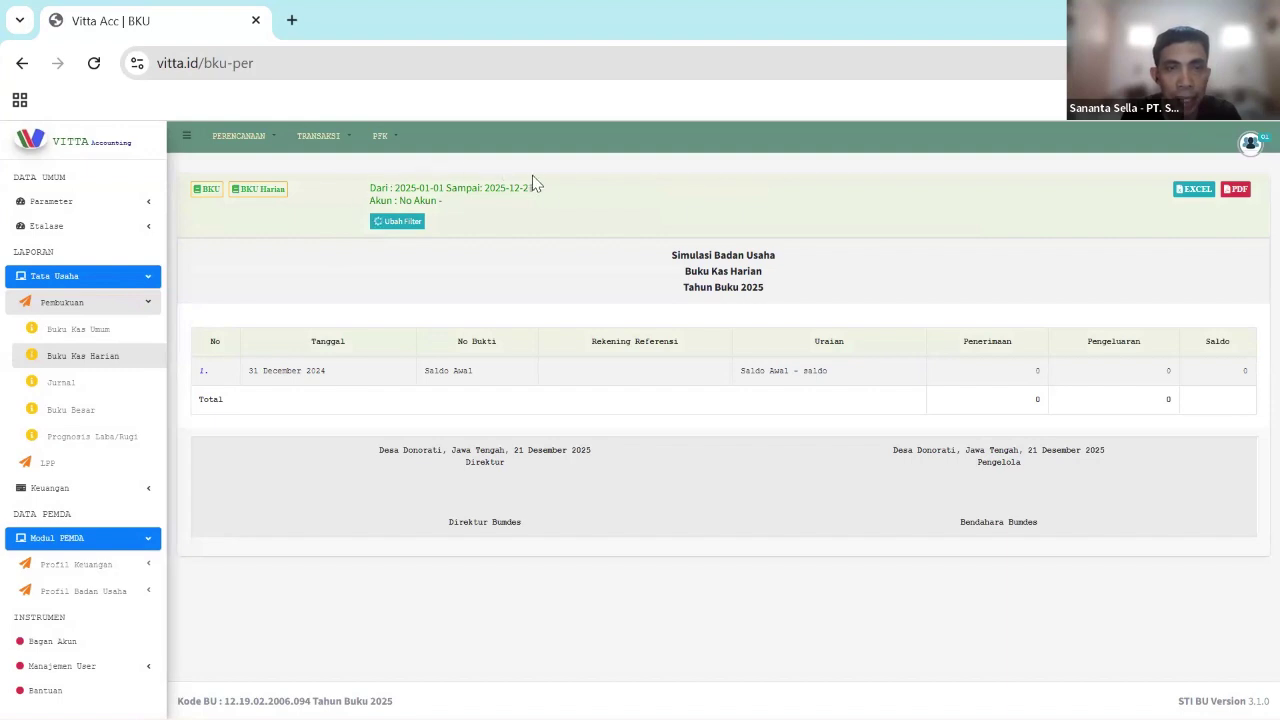
click(394, 223)
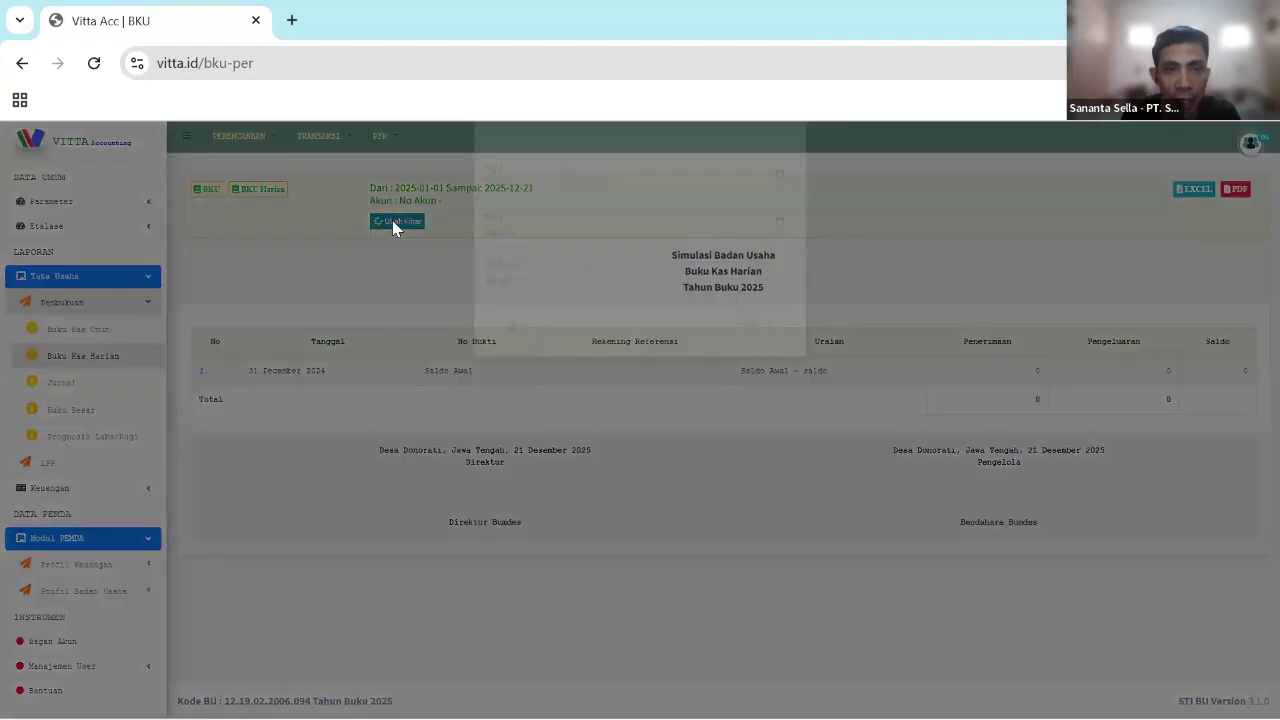
click(556, 214)
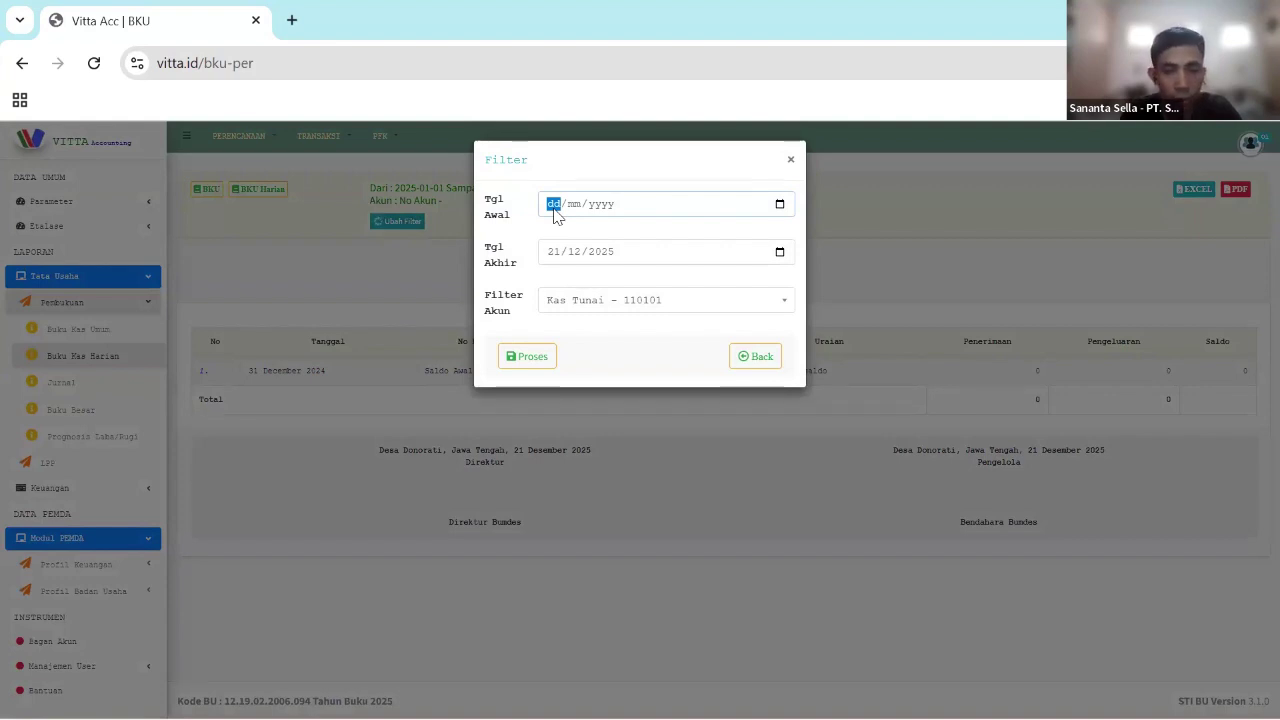
text(3009)
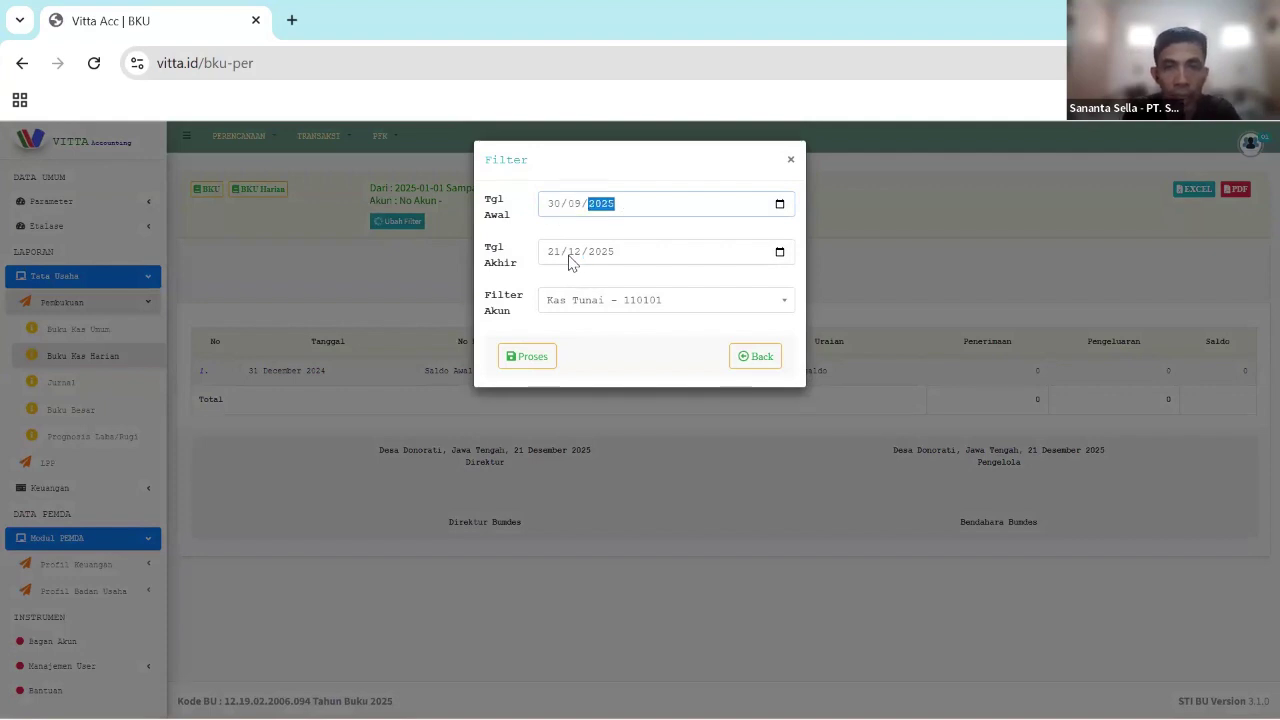
click(600, 317)
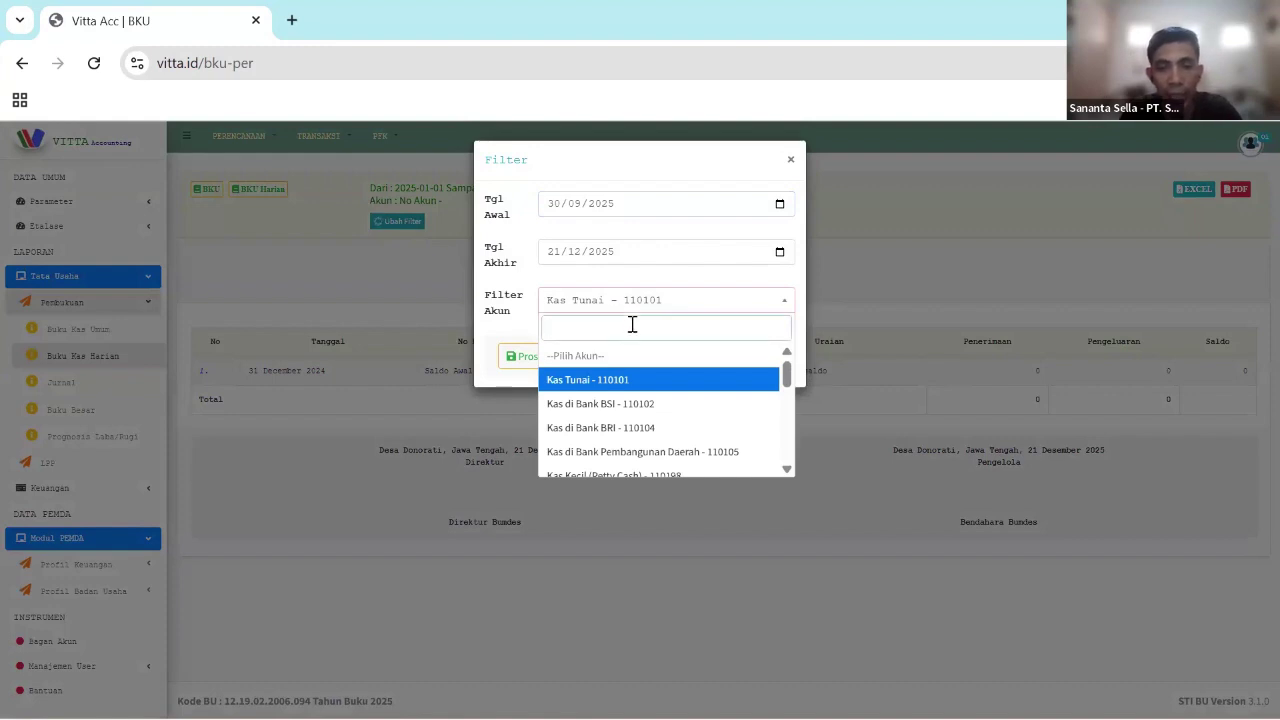
text(ketah)
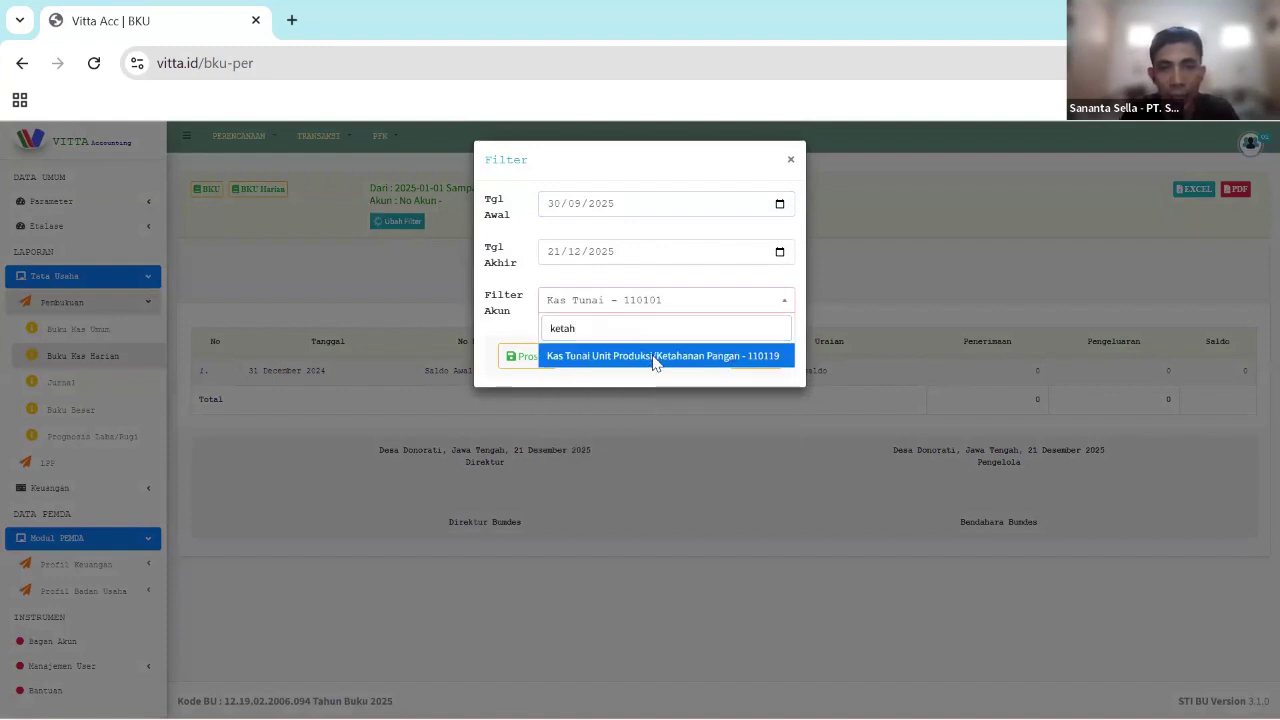
click(650, 358)
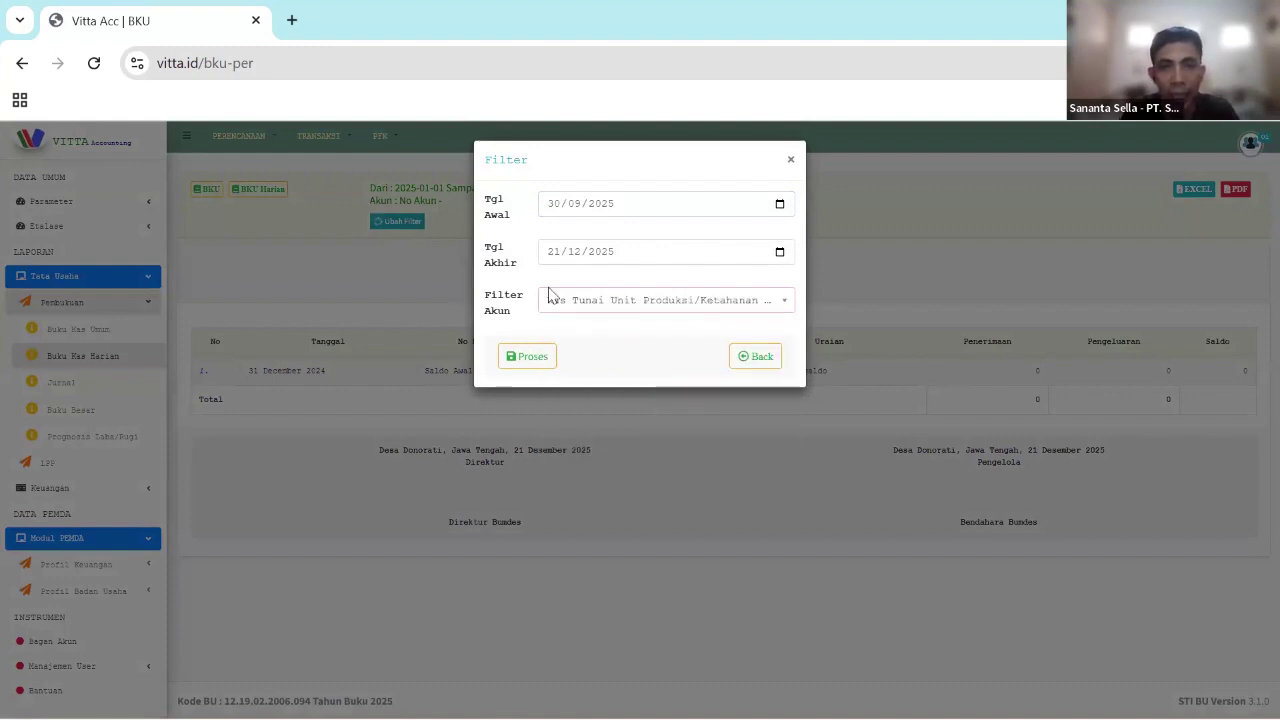
click(790, 160)
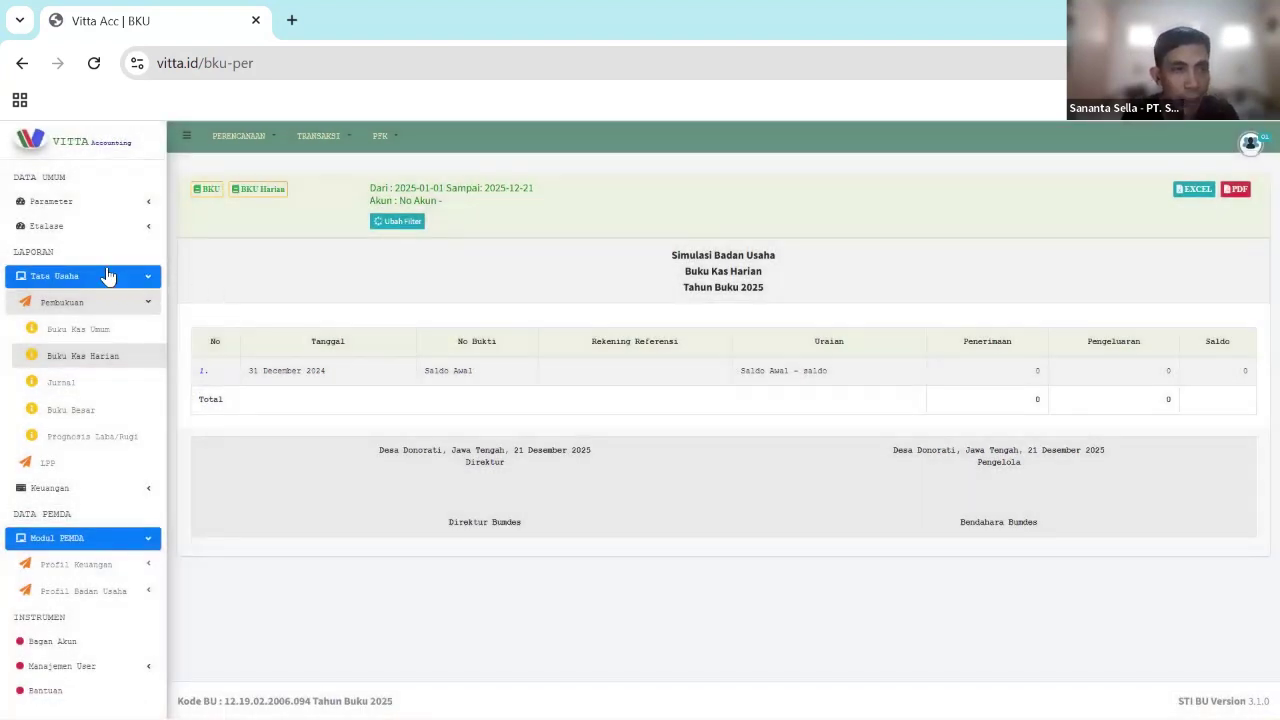
- Reload the daily cash book and highlight its current date range and account summary
click(112, 292)
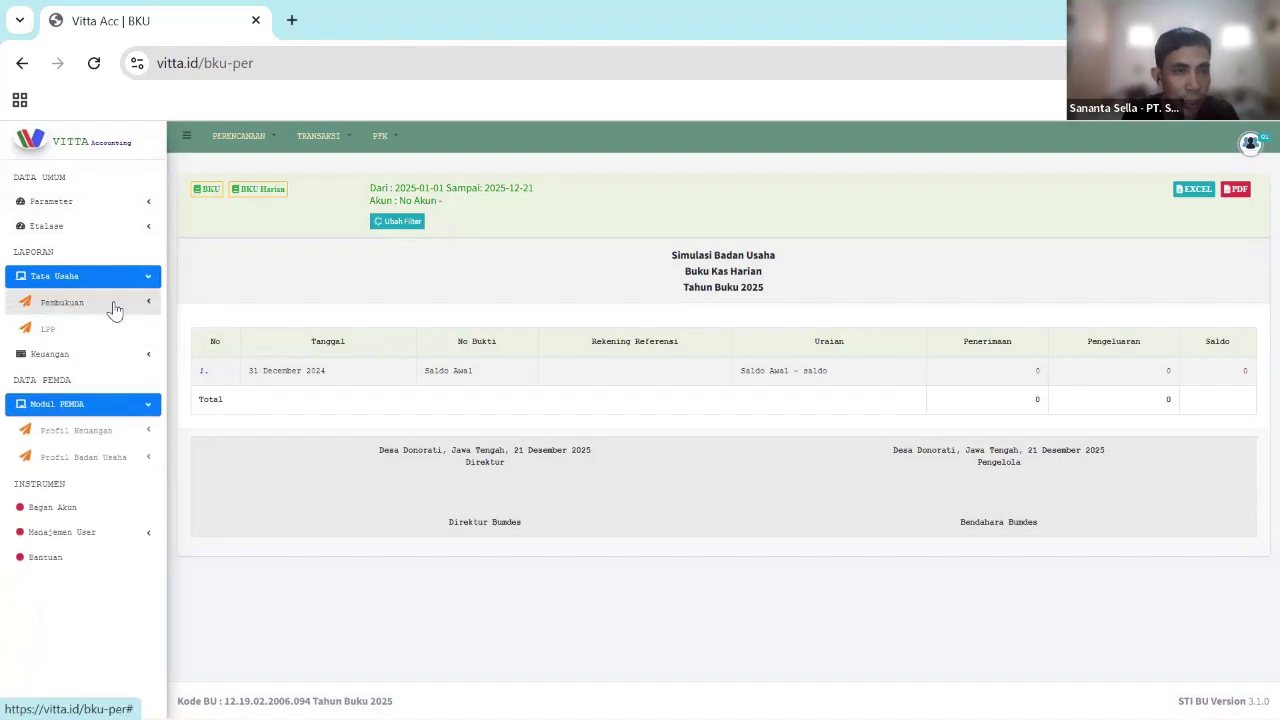
click(114, 303)
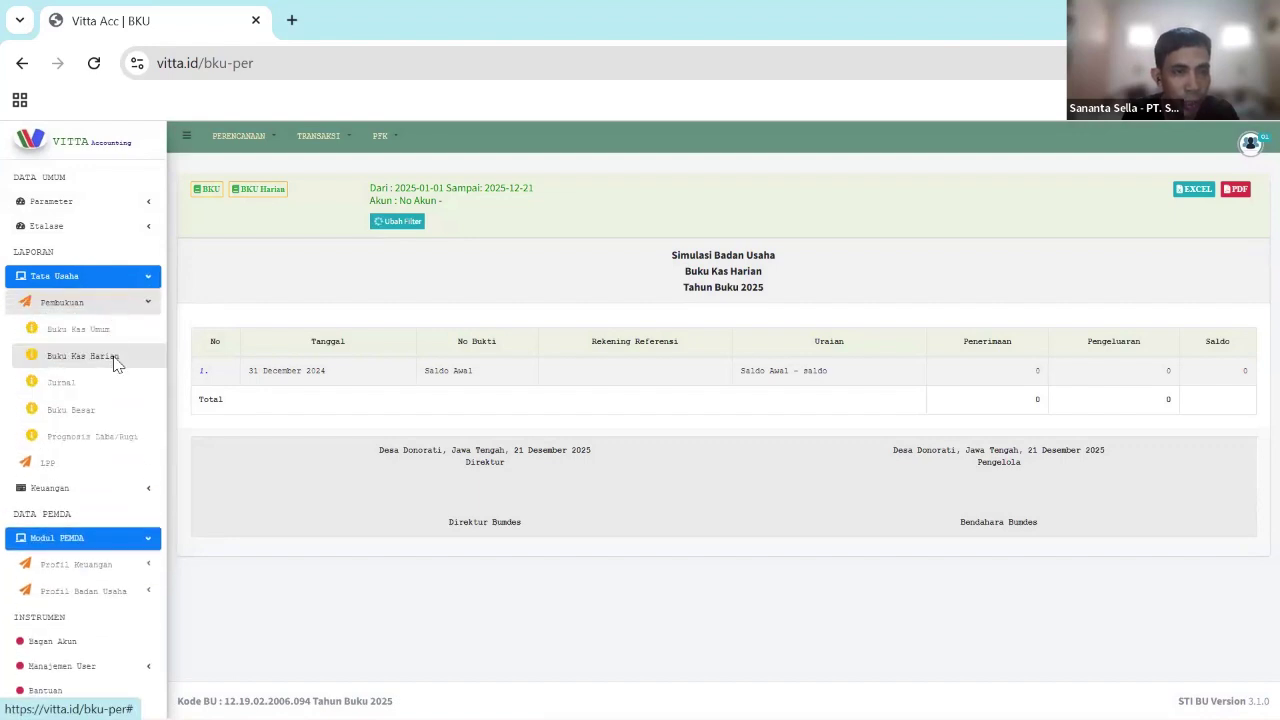
click(114, 358)
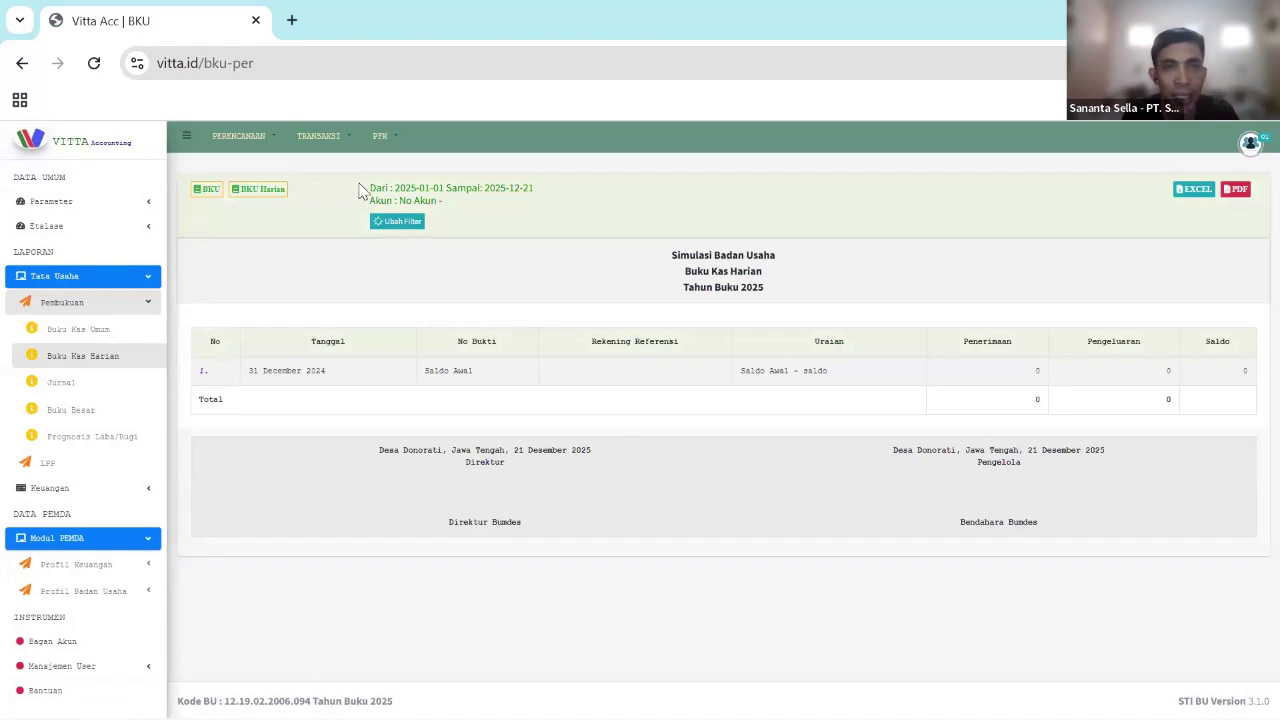
drag(343, 187, 463, 245)
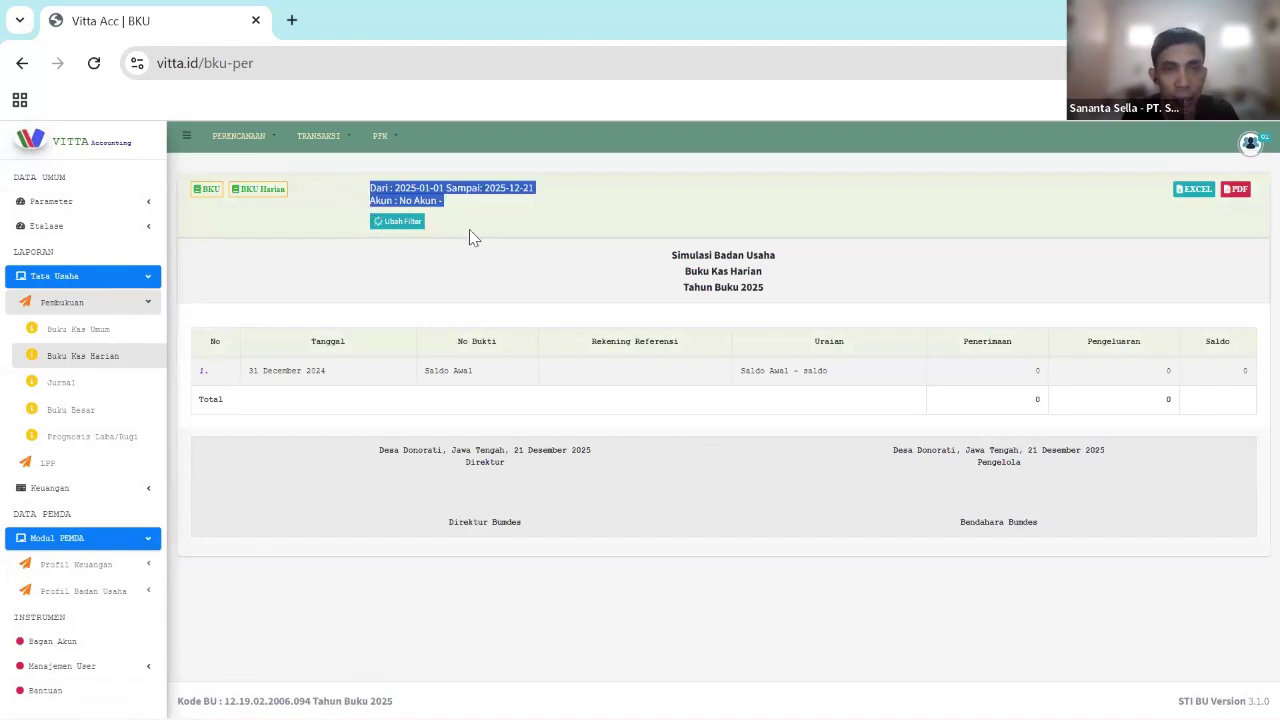
click(473, 237)
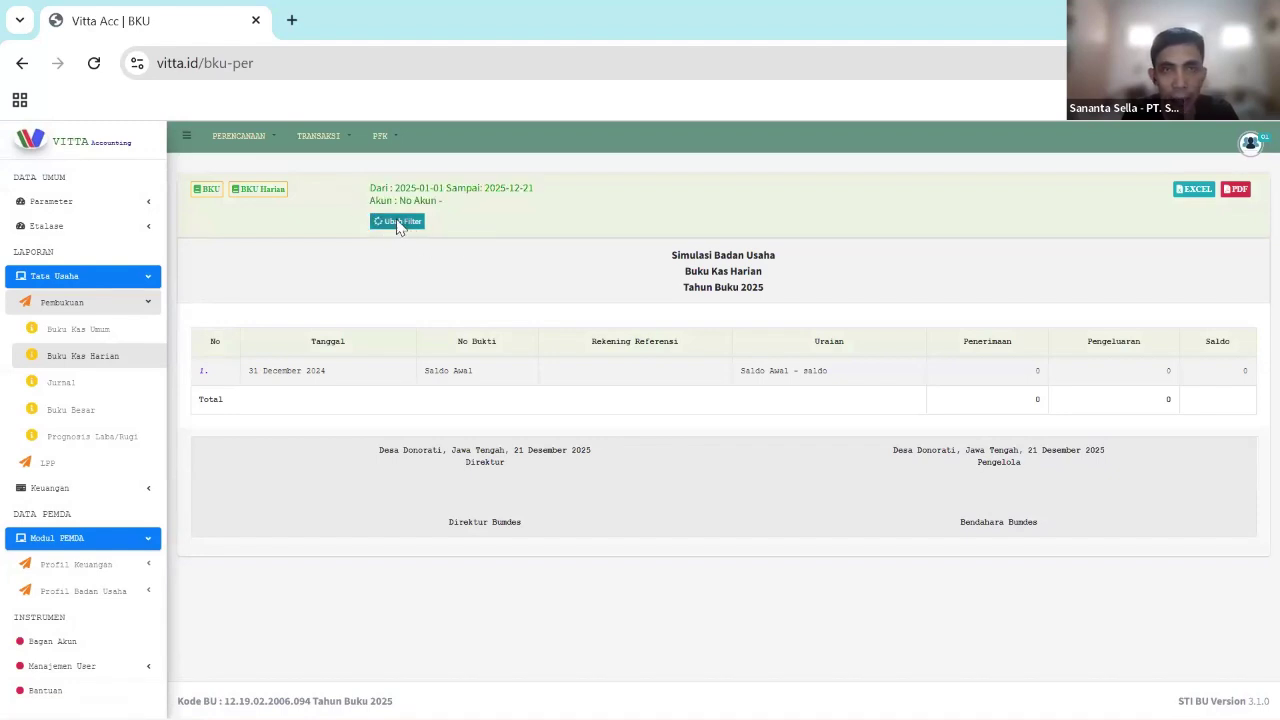
- Filter the cash book to 30/09/2025–21/12/2025 for account 110119 Kas Tunai Unit Produksi/Ketahanan Pangan
click(398, 224)
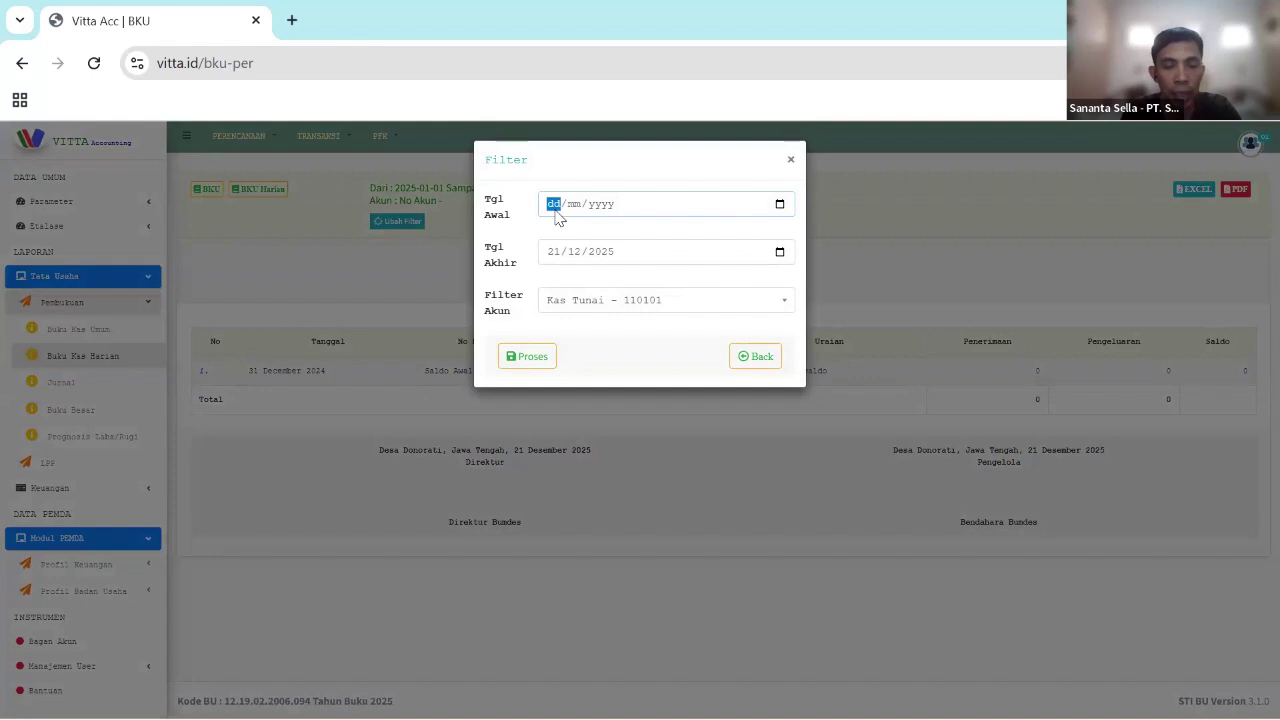
text(09/)
text(202)
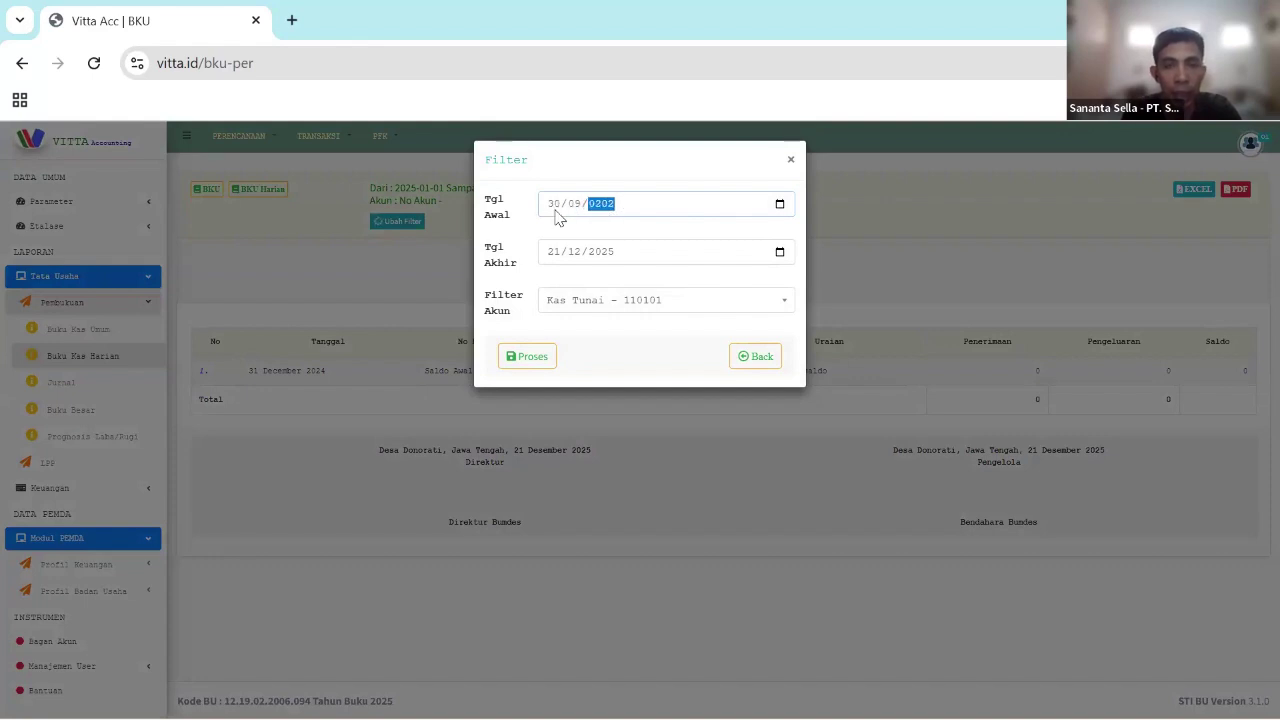
text(5)
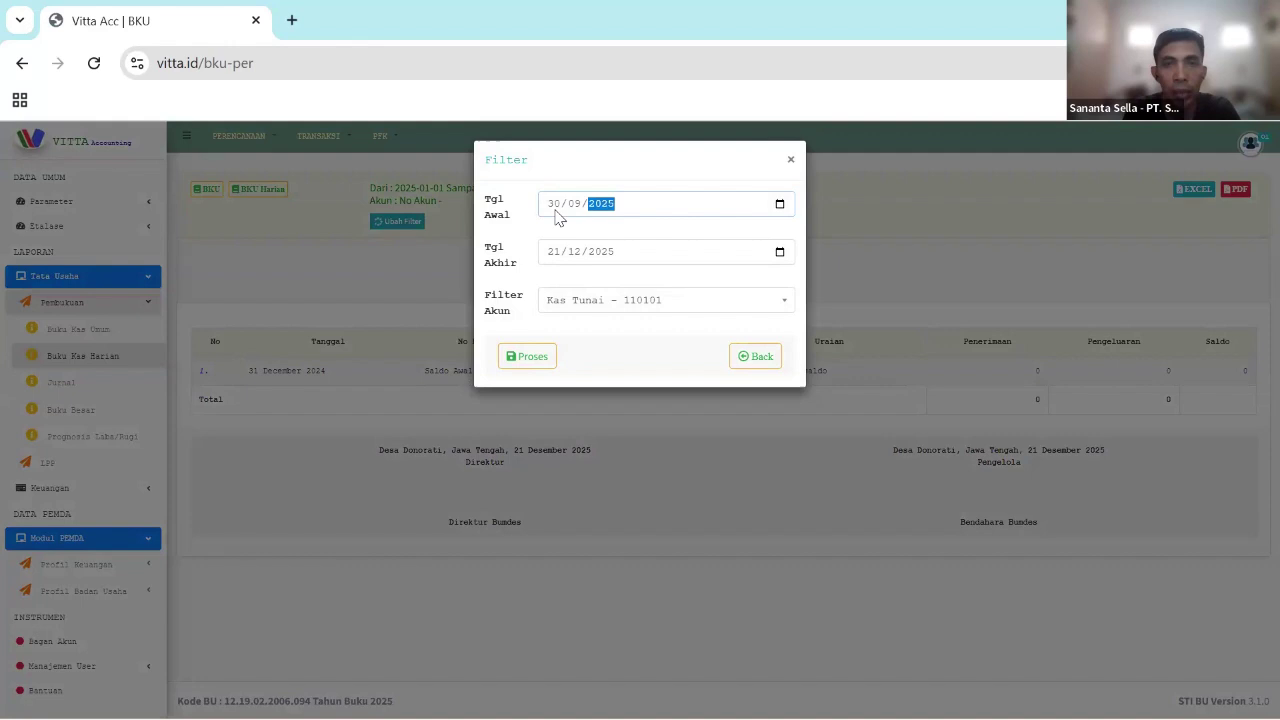
click(586, 277)
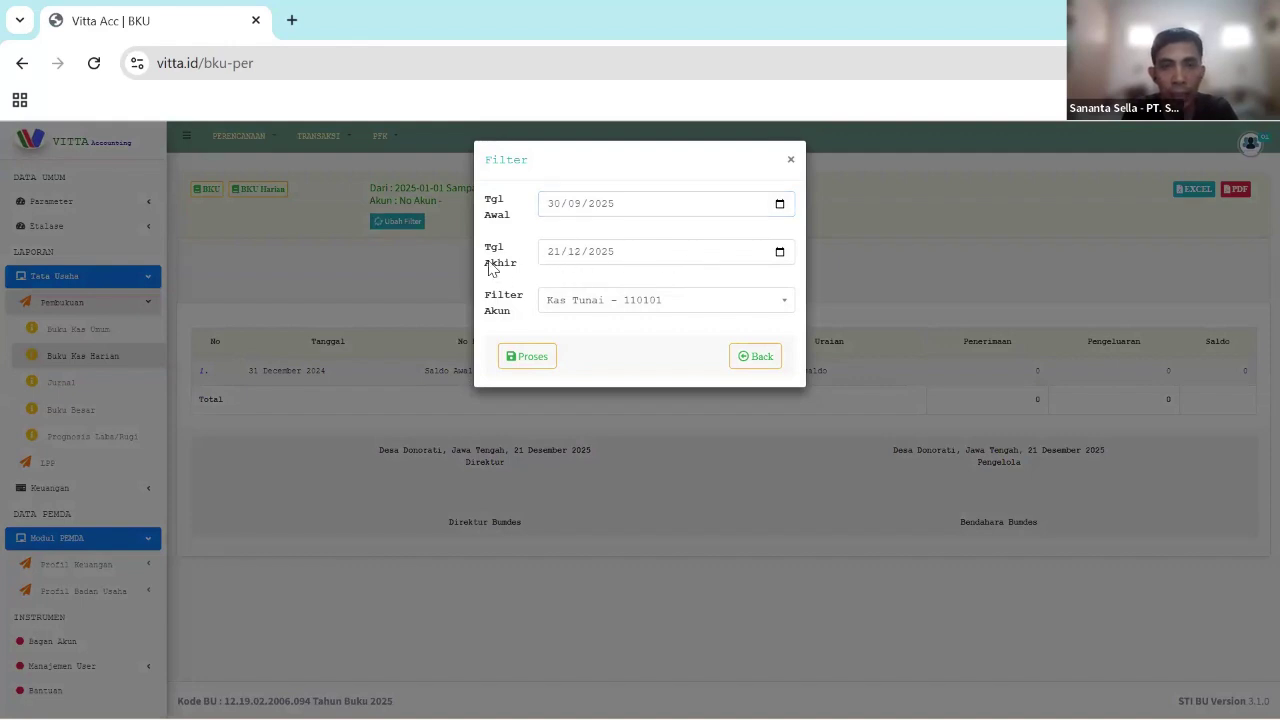
double_click(514, 263)
click(553, 251)
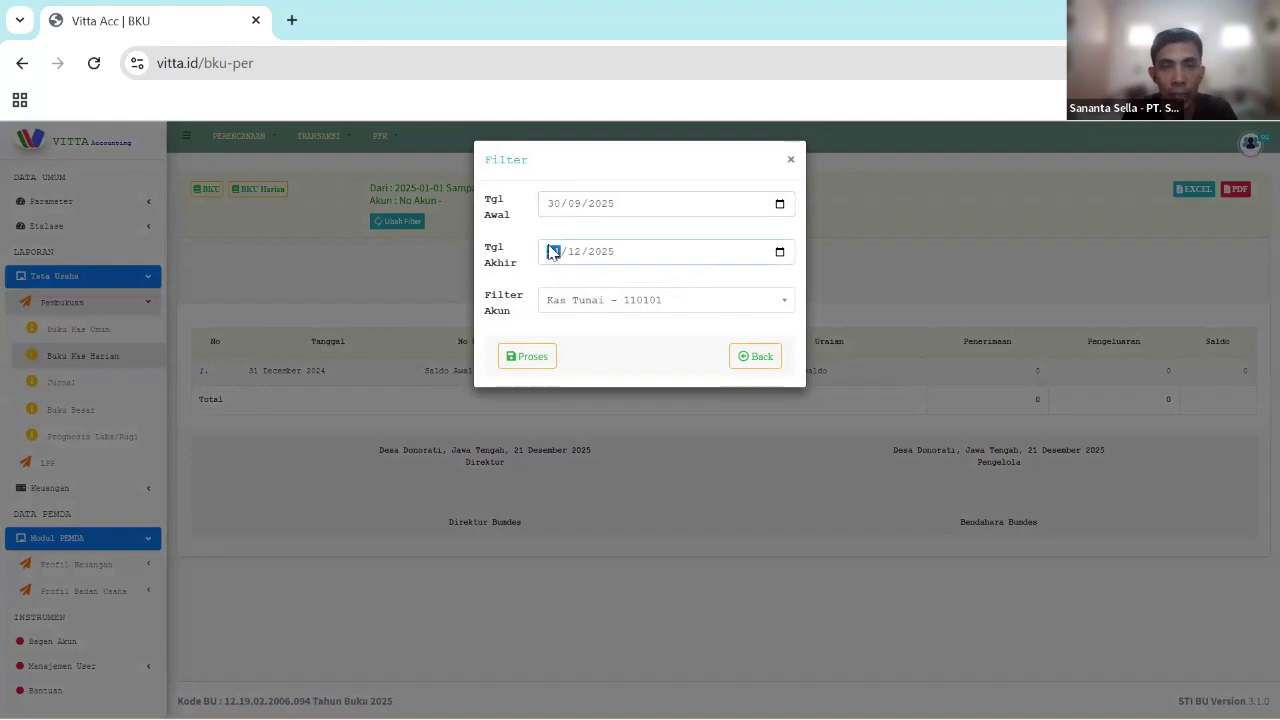
drag(486, 298, 492, 298)
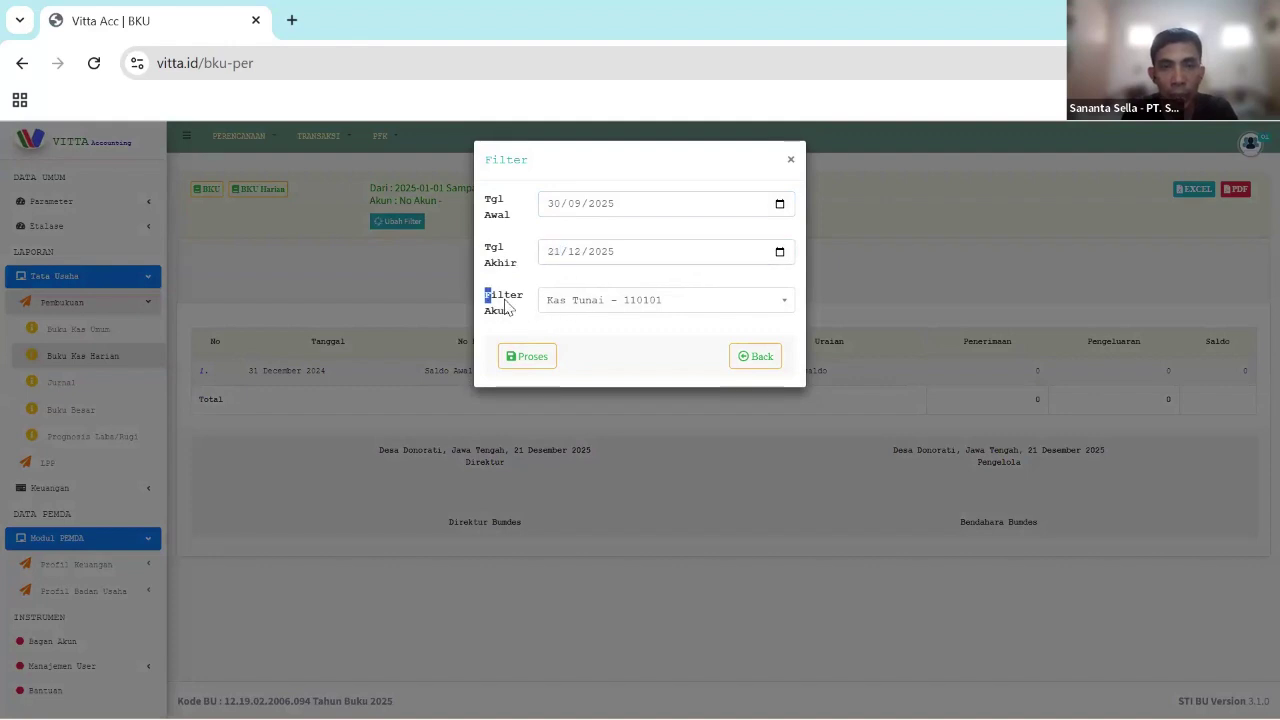
click(571, 305)
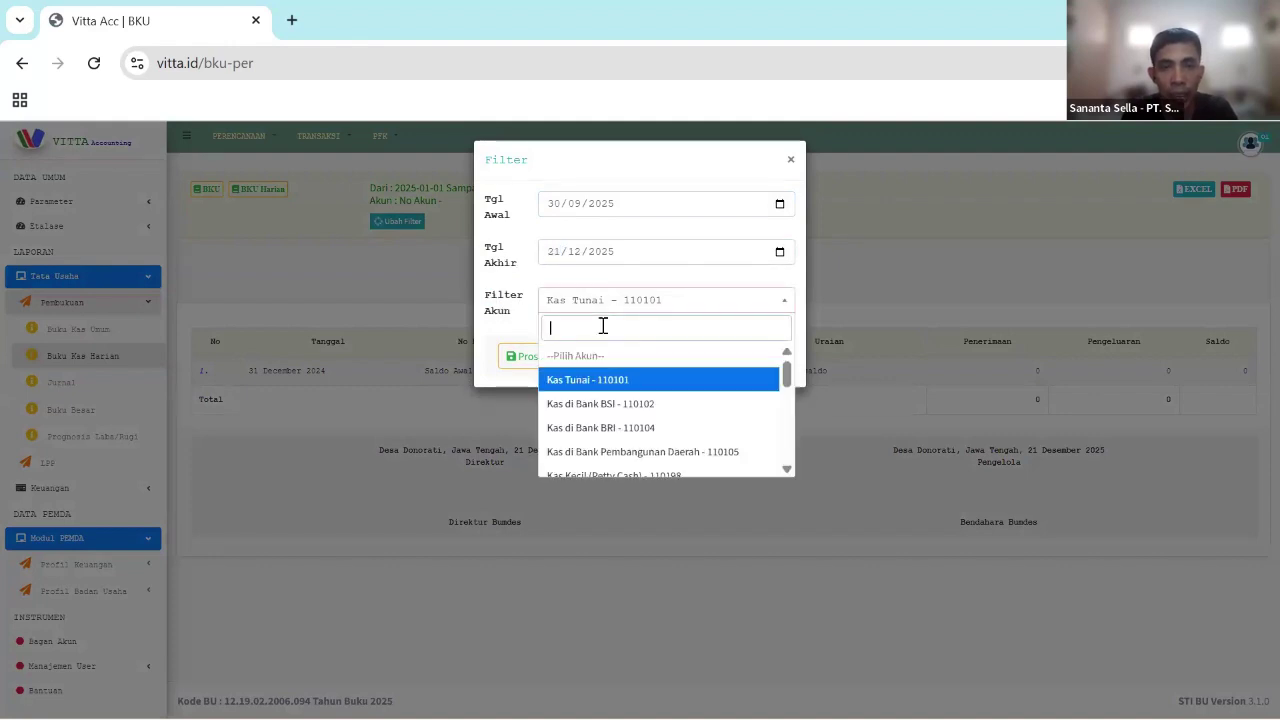
text(ketah)
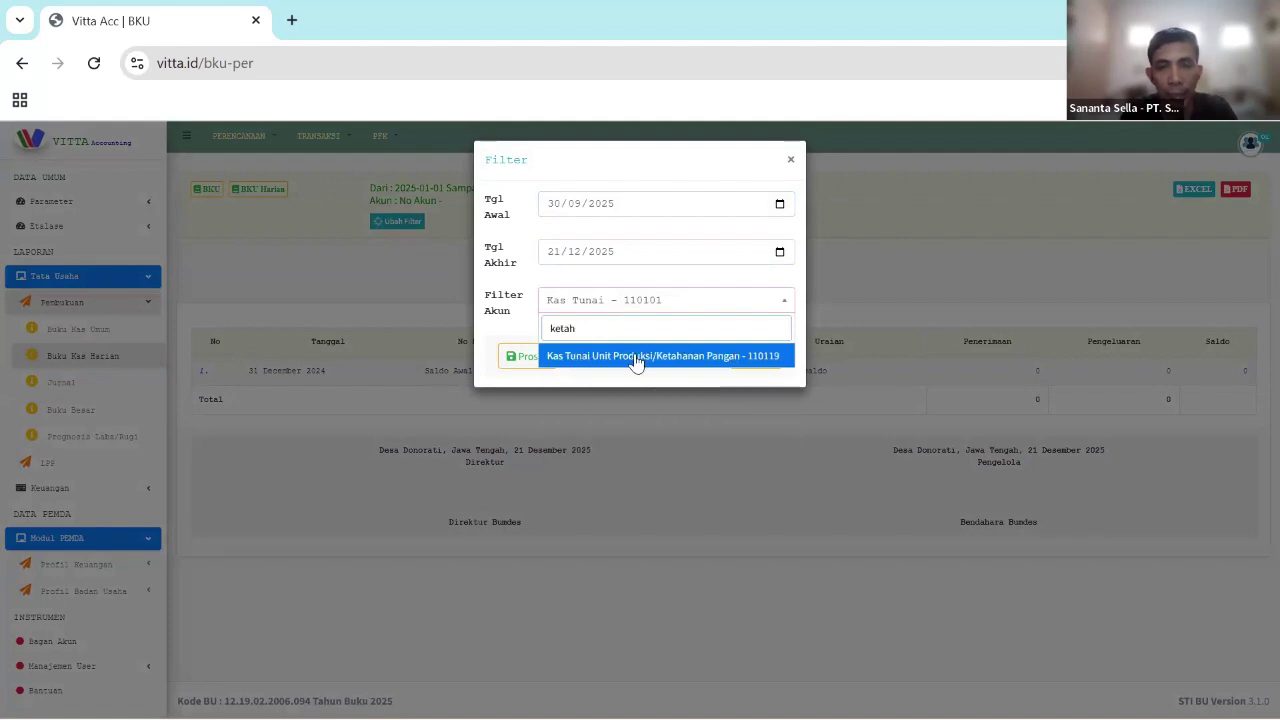
click(636, 357)
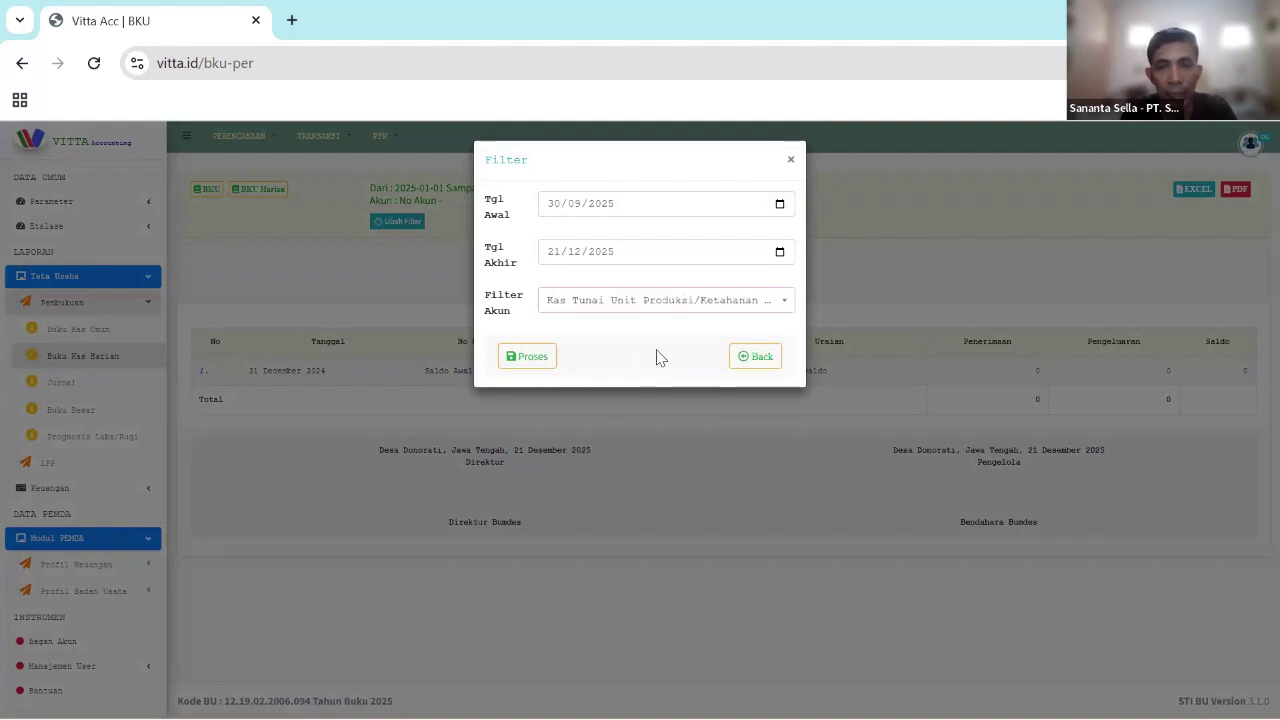
click(528, 366)
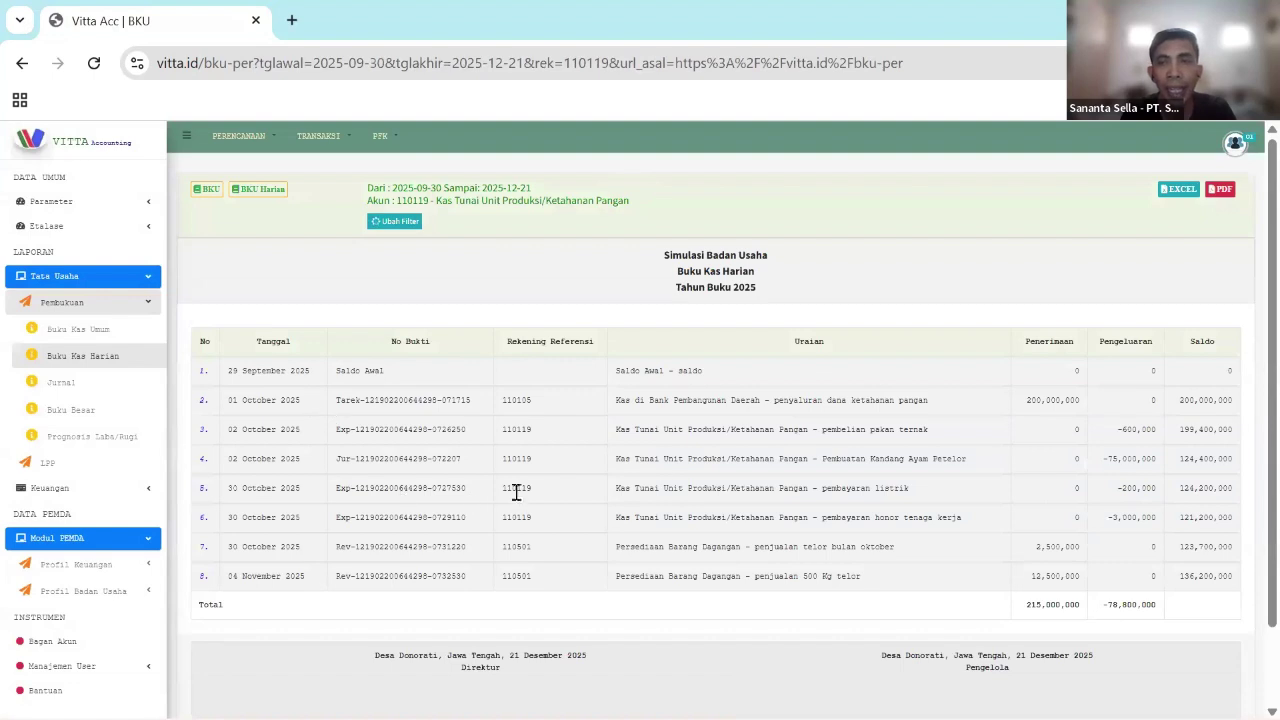
scroll(1248, 365, down, 2)
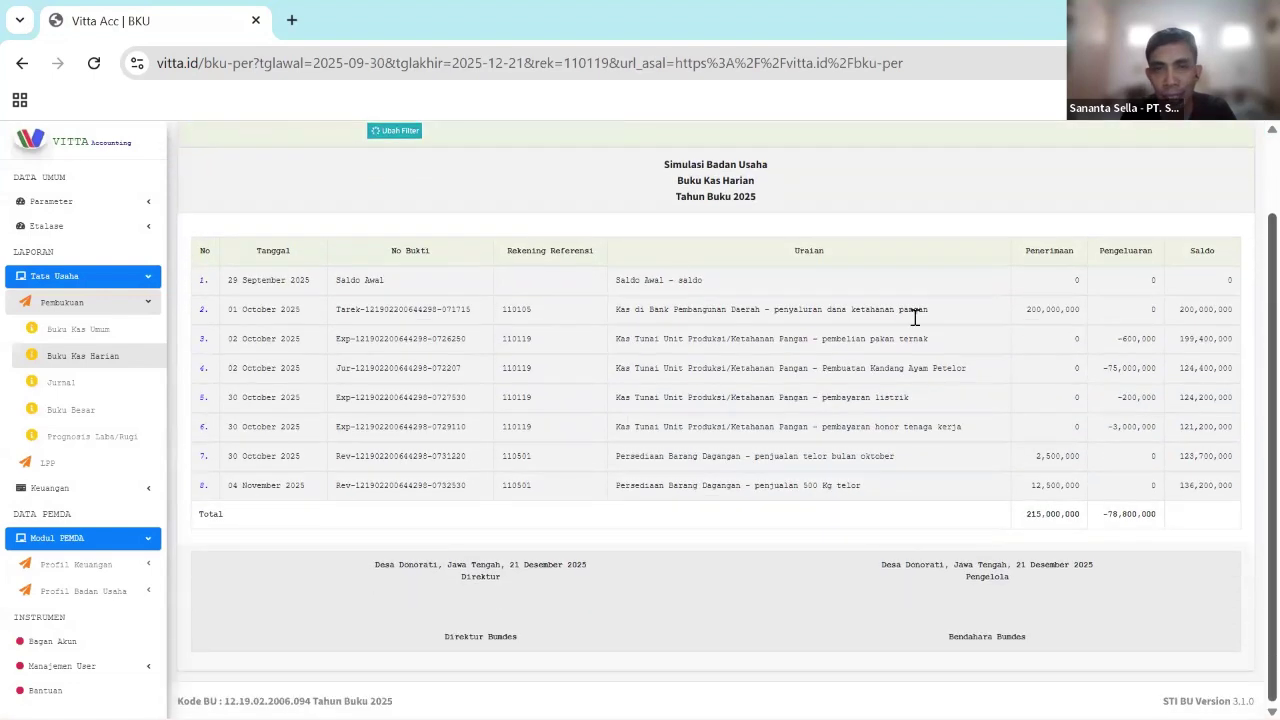
drag(618, 312, 1008, 338)
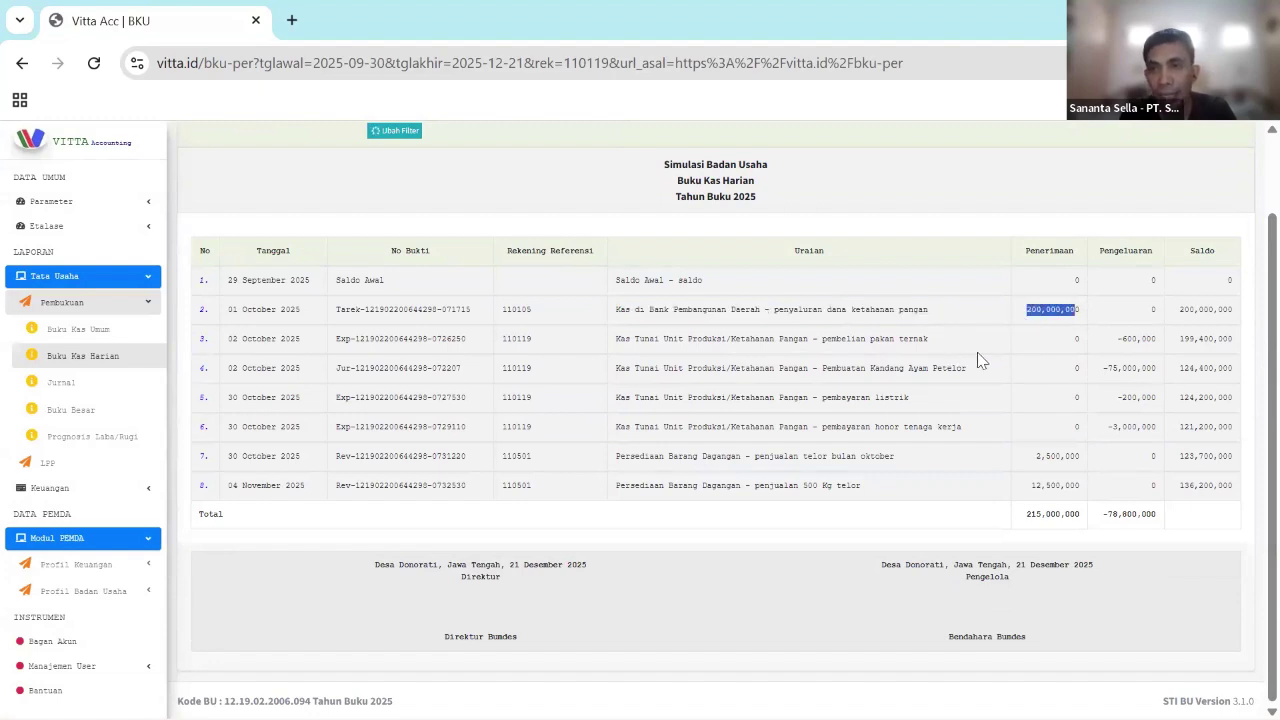
drag(822, 368, 926, 368)
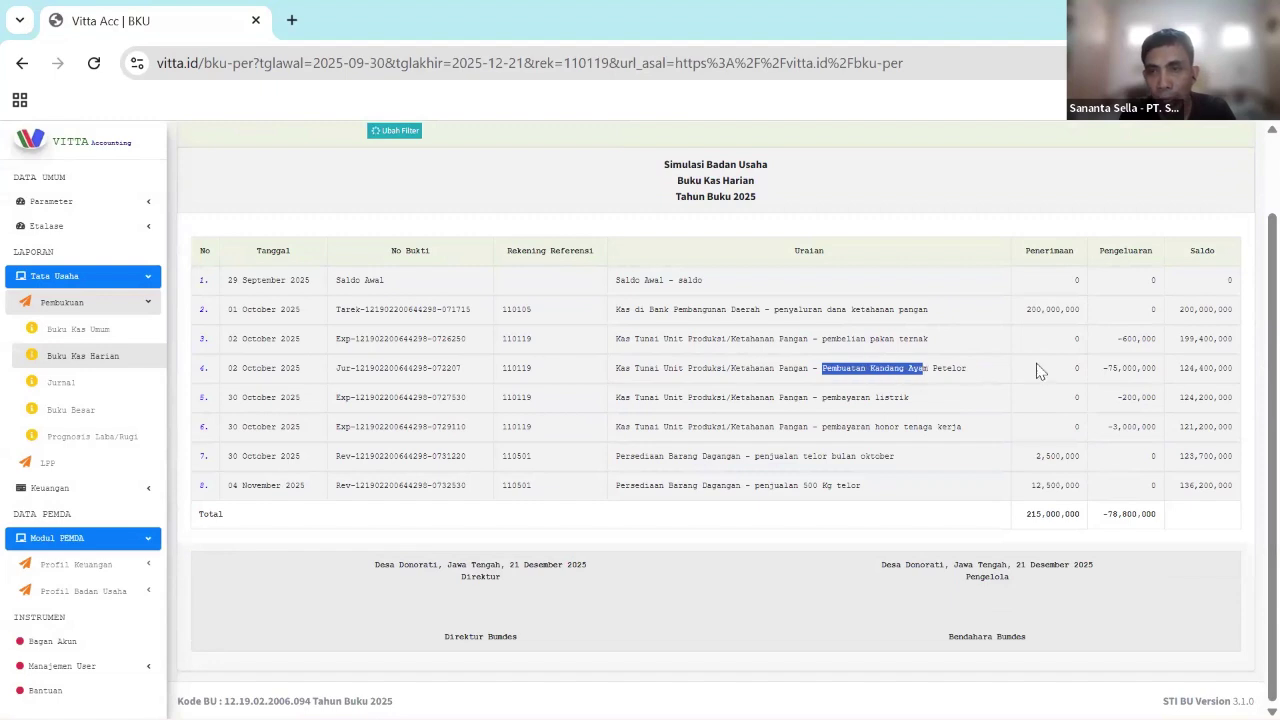
drag(1122, 369, 1160, 346)
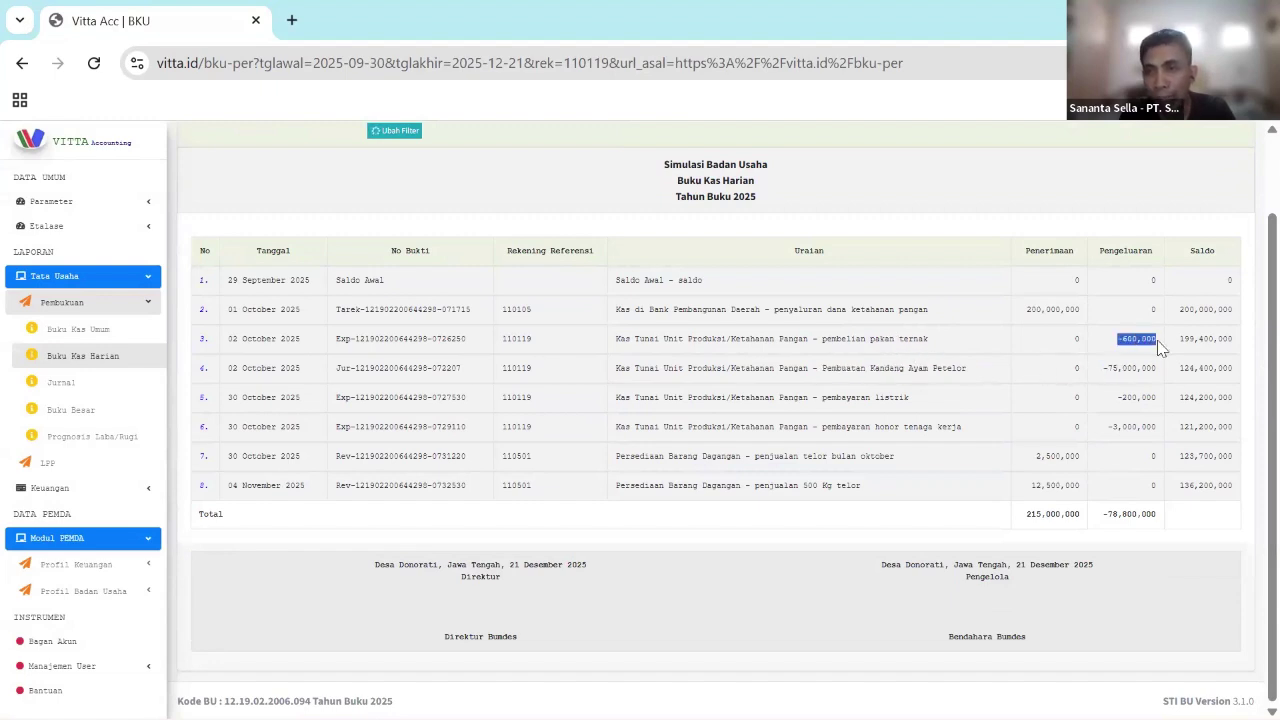
drag(1117, 397, 1160, 436)
drag(745, 456, 926, 464)
drag(1034, 457, 1065, 487)
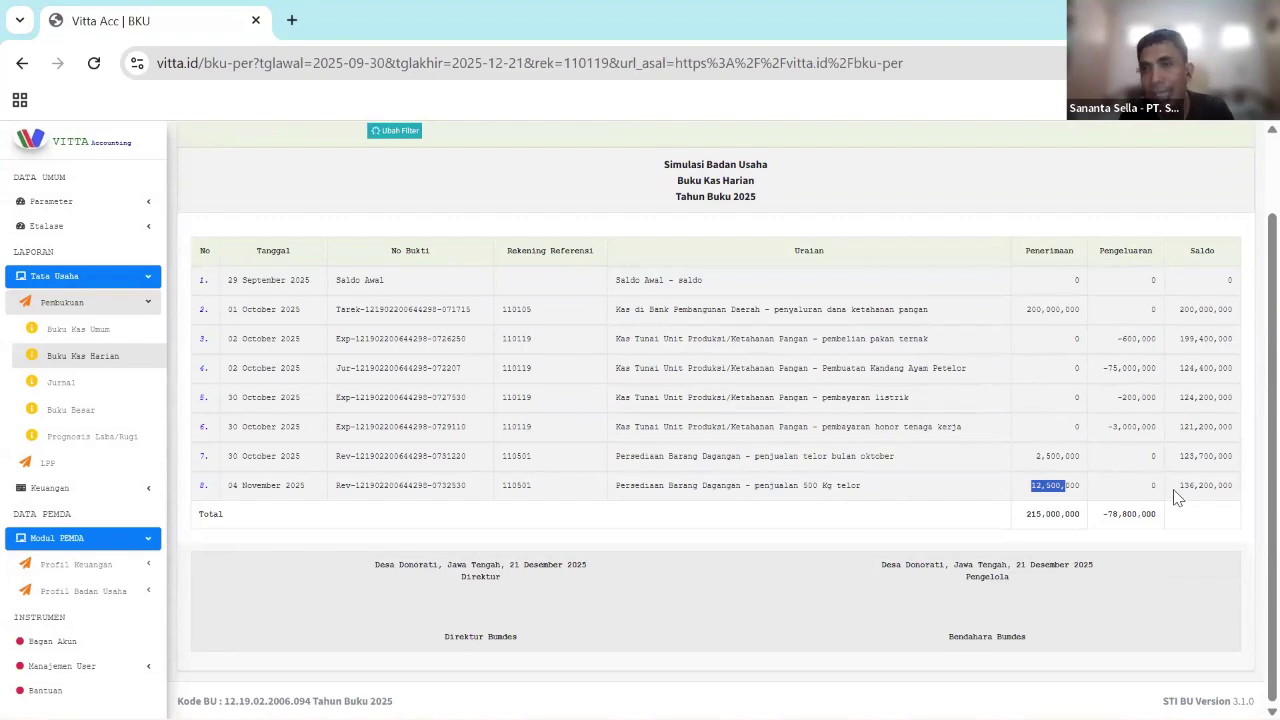
drag(1176, 492, 1236, 492)
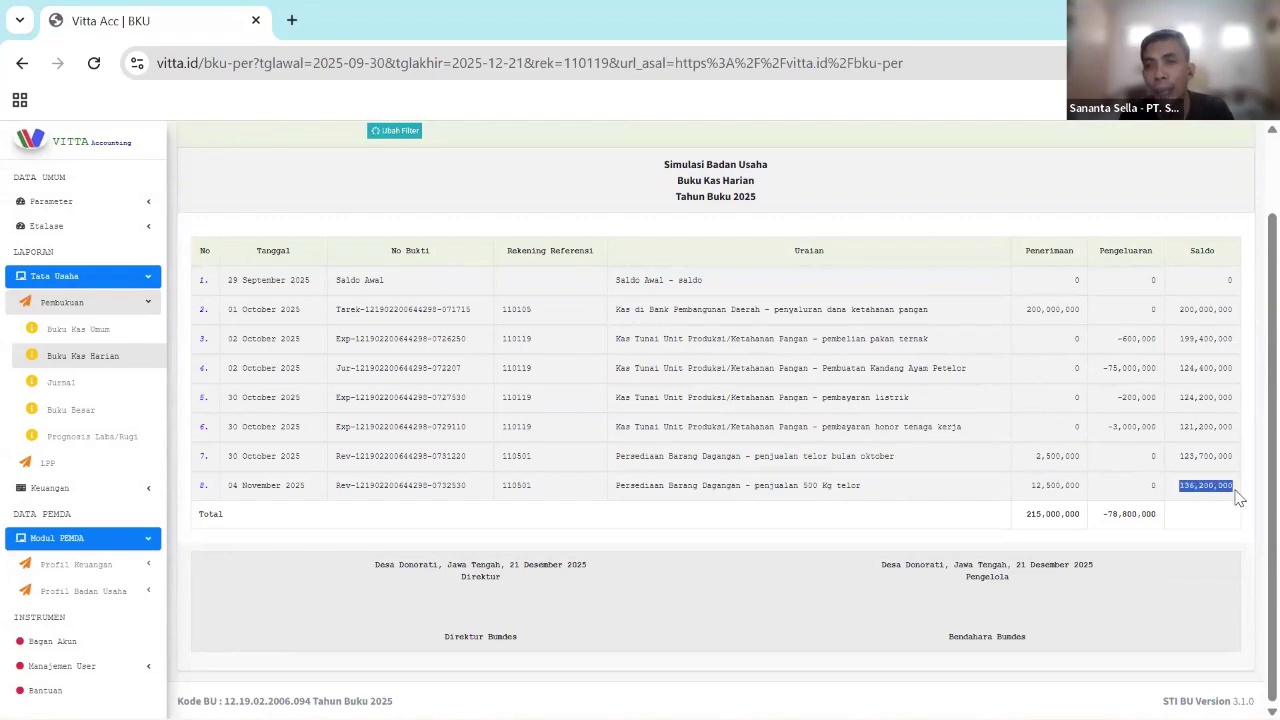
ctrl+scroll(1238, 498, up, 3)
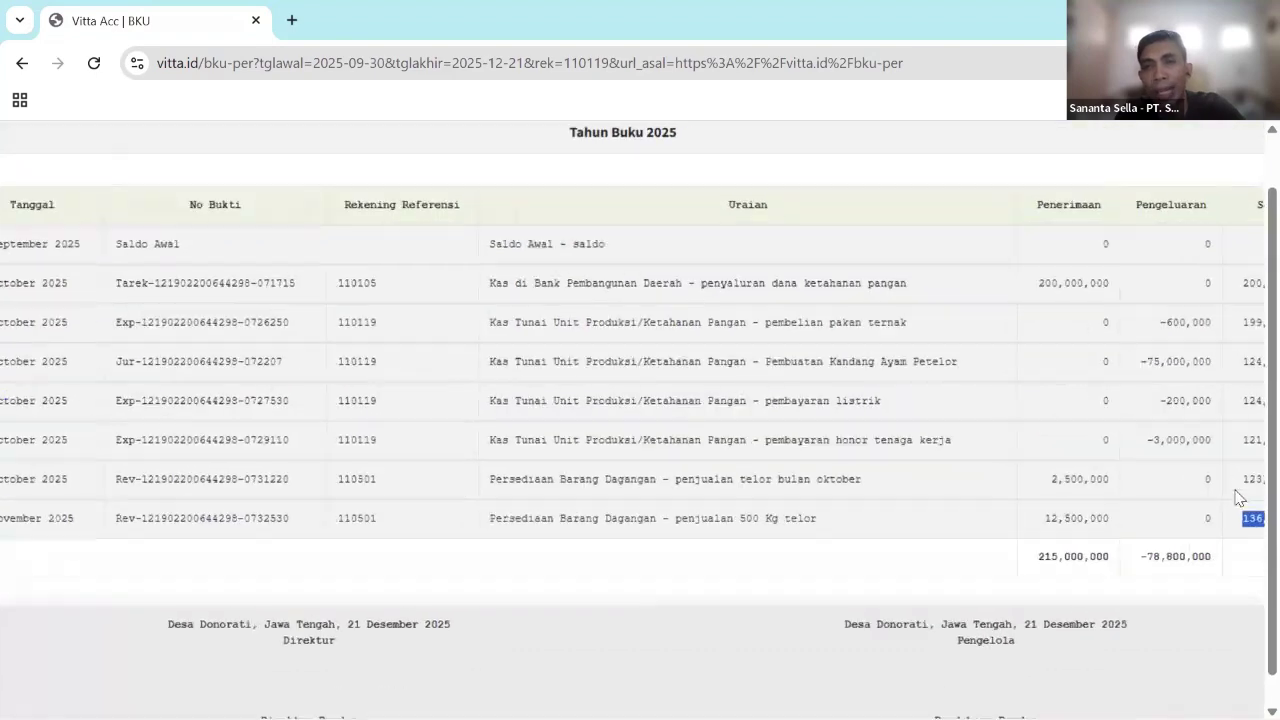
ctrl+scroll(1238, 498, up, 3)
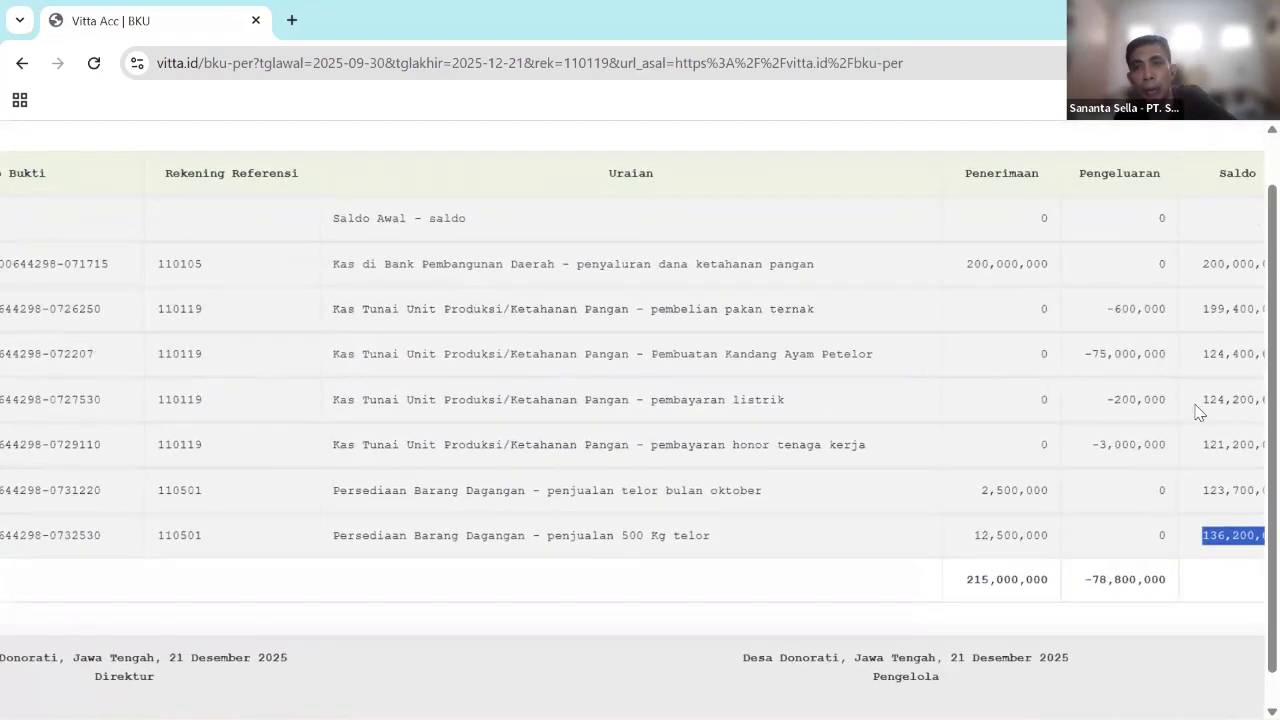
ctrl+scroll(1164, 573, down, 2)
click(1164, 573)
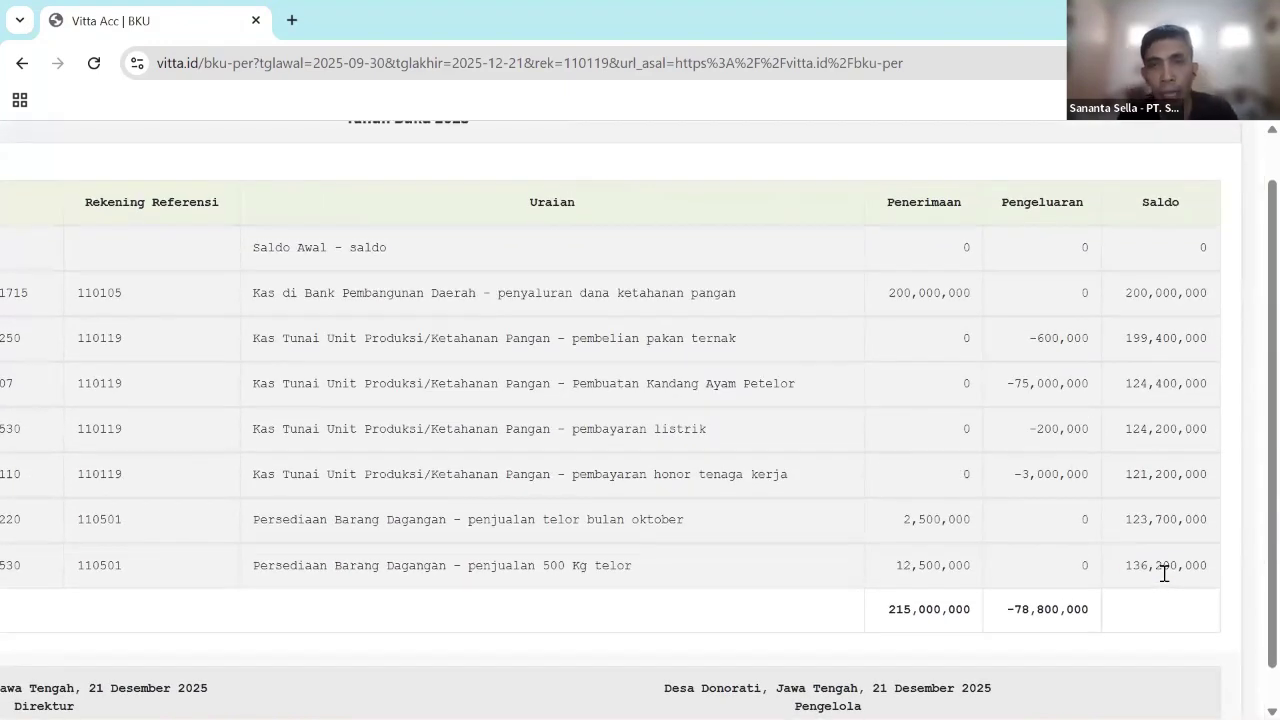
double_click(1168, 571)
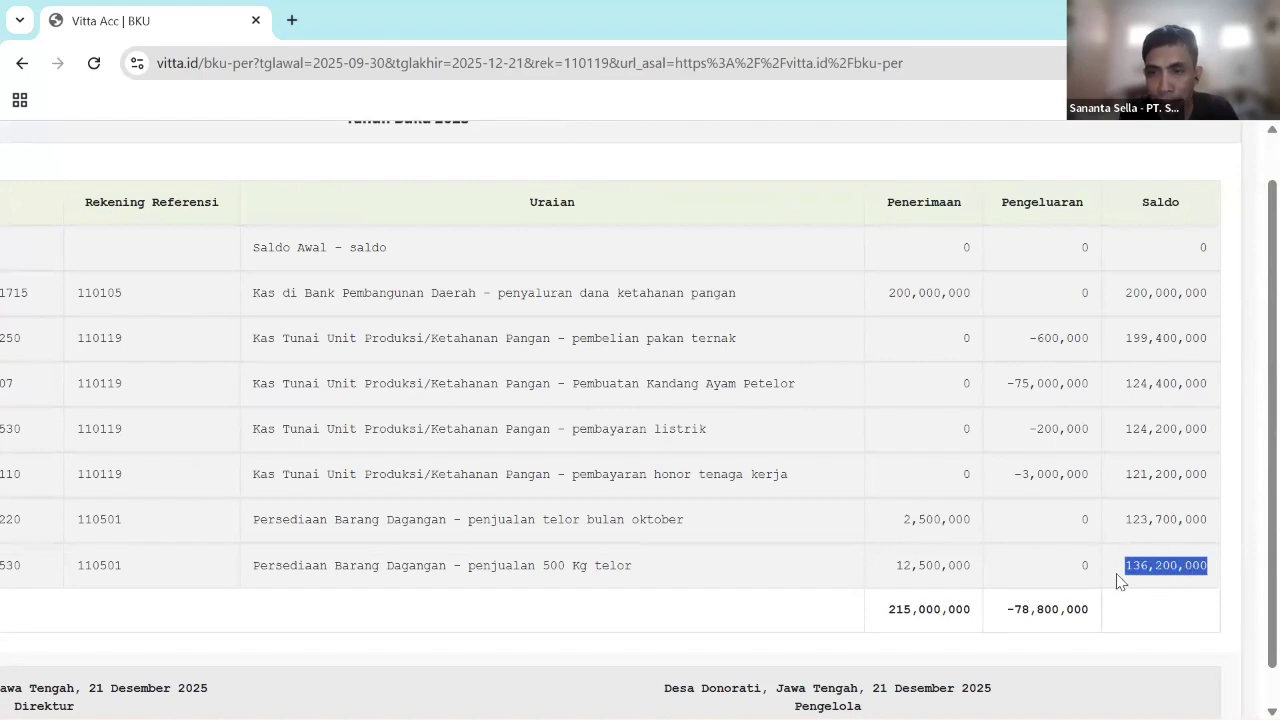
click(1160, 548)
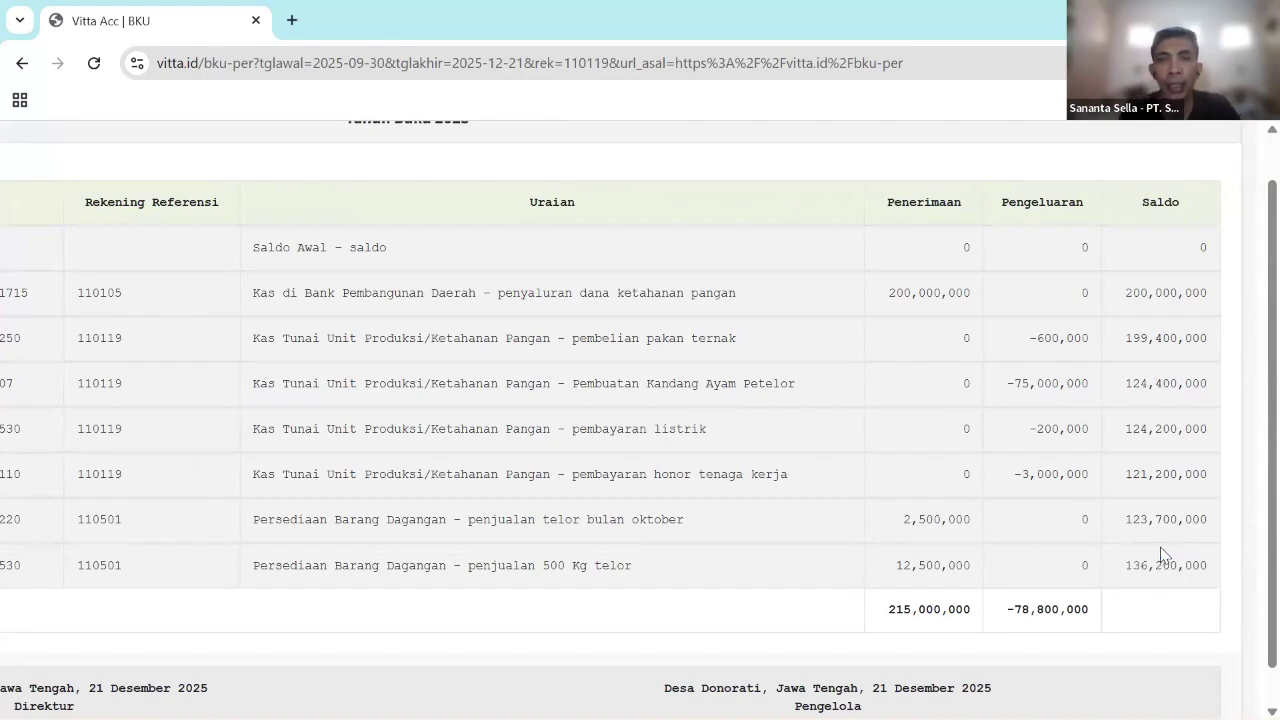
key(ctrl+minus)
key(ctrl+minus)
key(ctrl+minus)
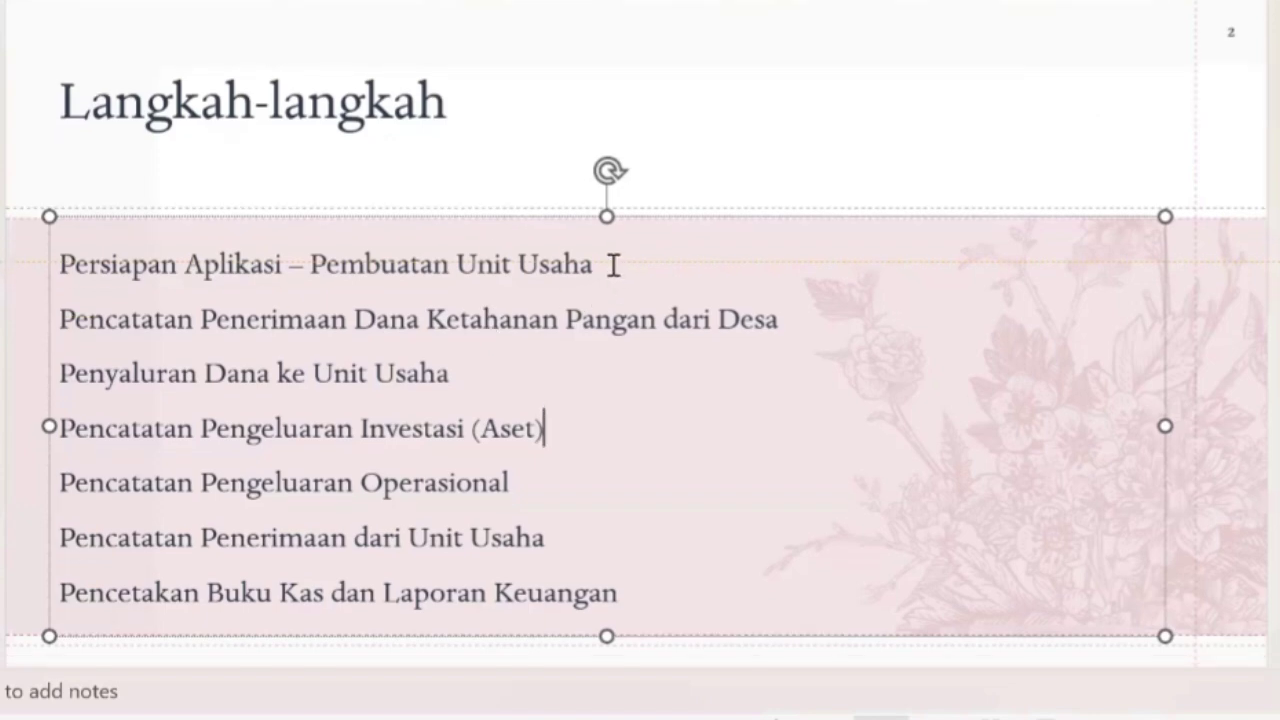
- Highlight each of the seven workflow steps on the Langkah-langkah slide, from Pembuatan Unit Usaha to report printing
drag(610, 265, 455, 285)
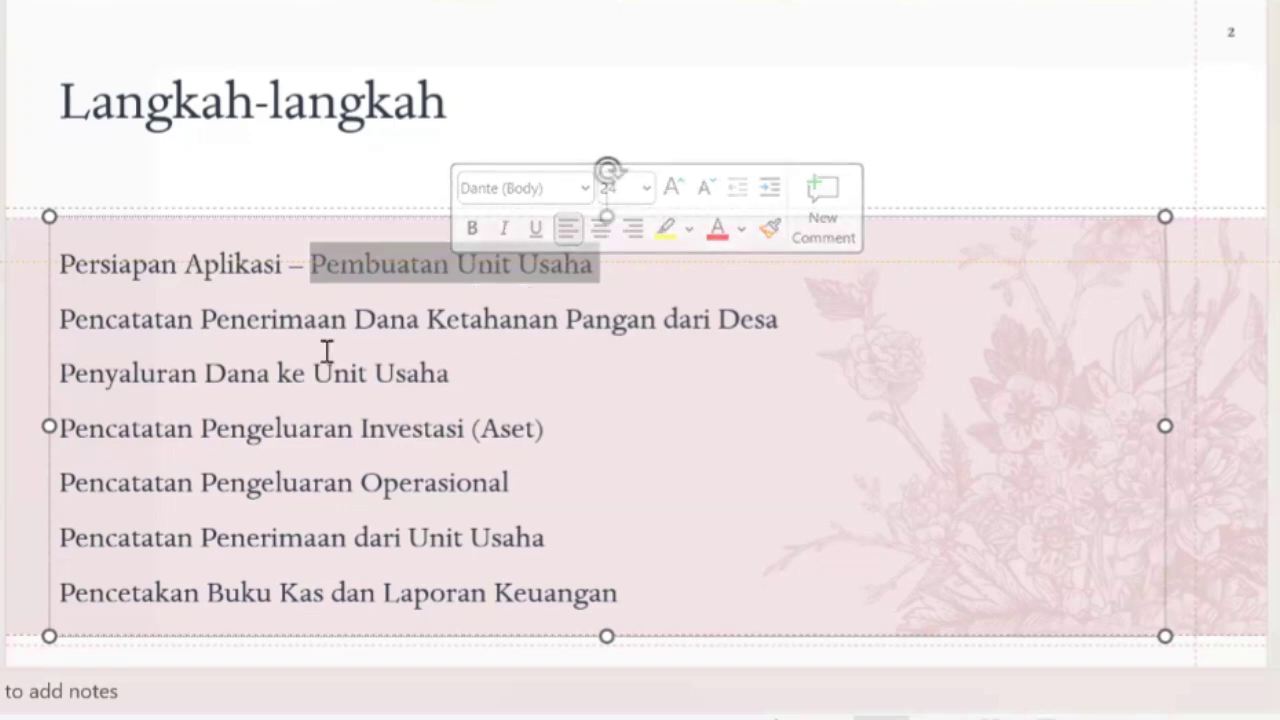
drag(213, 322, 752, 343)
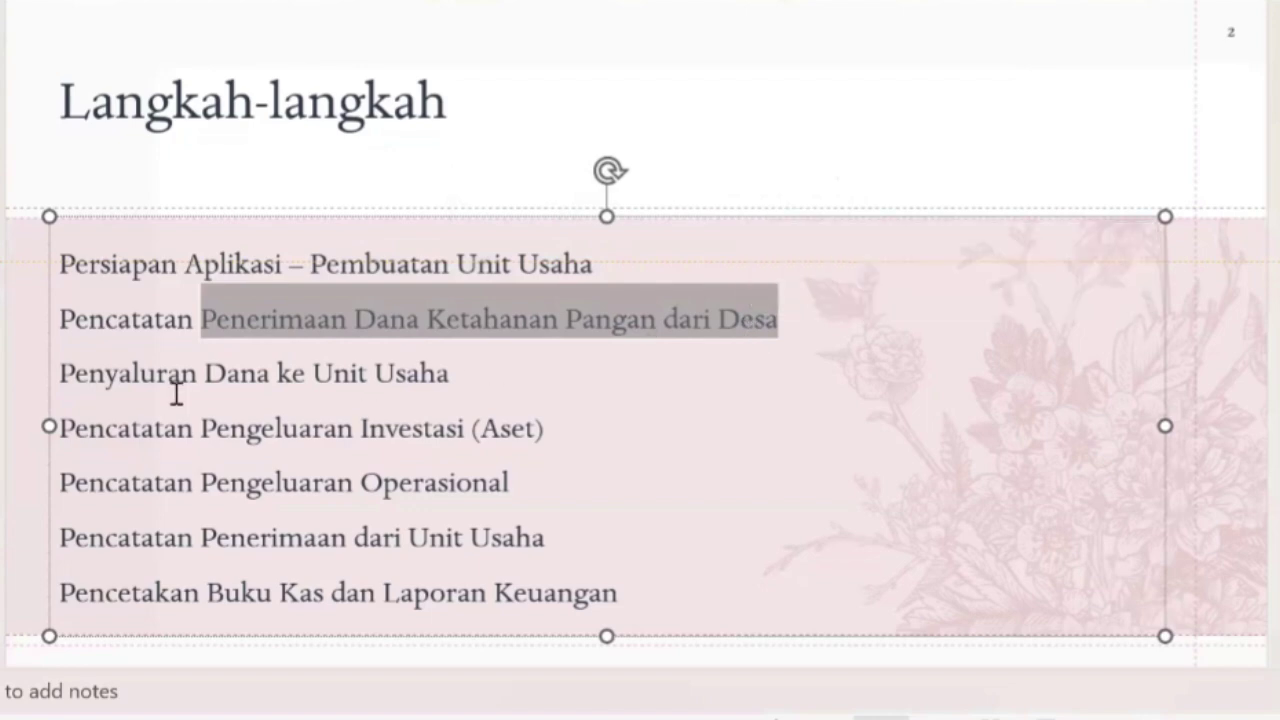
drag(65, 375, 452, 372)
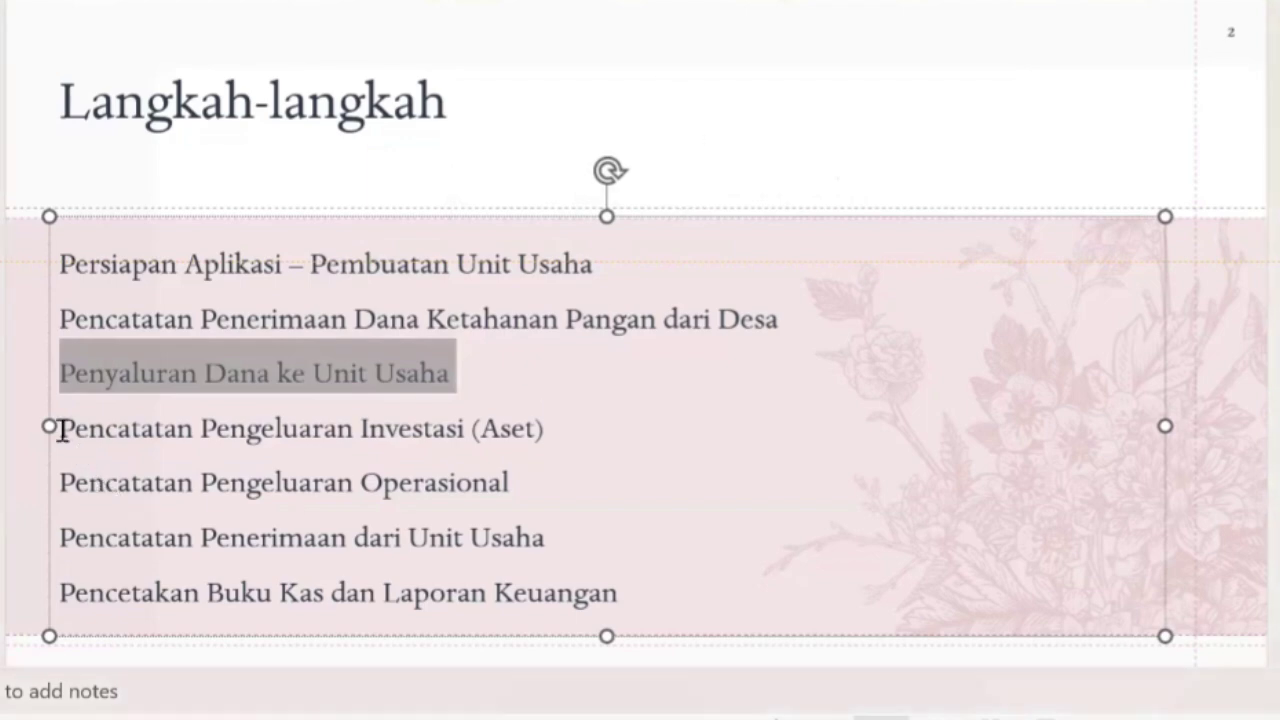
drag(59, 428, 561, 441)
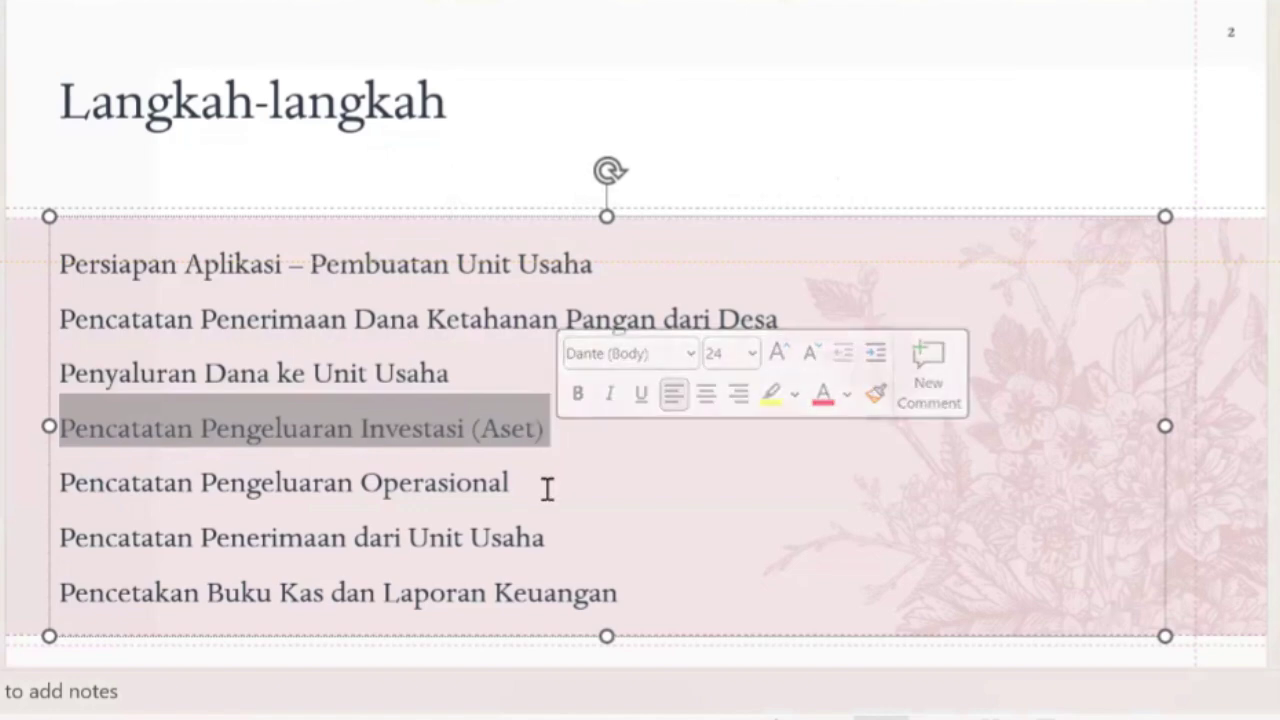
drag(548, 488, 88, 487)
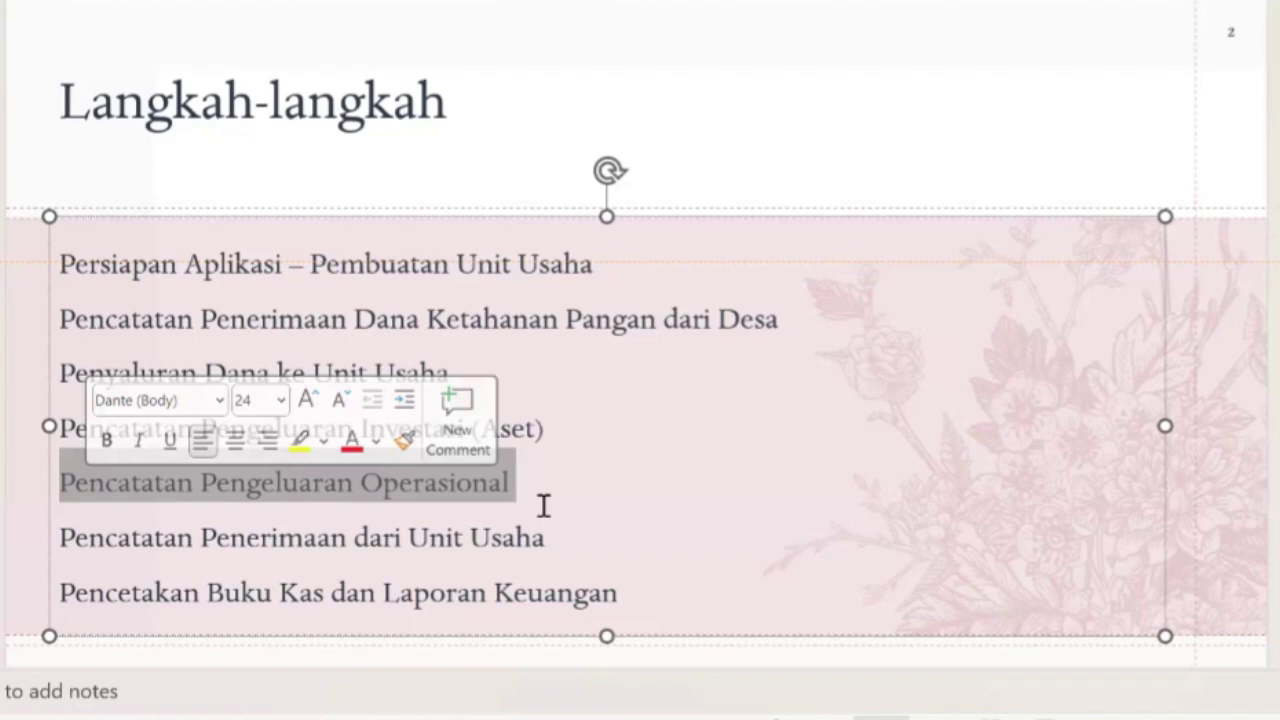
click(592, 537)
drag(582, 538, 102, 556)
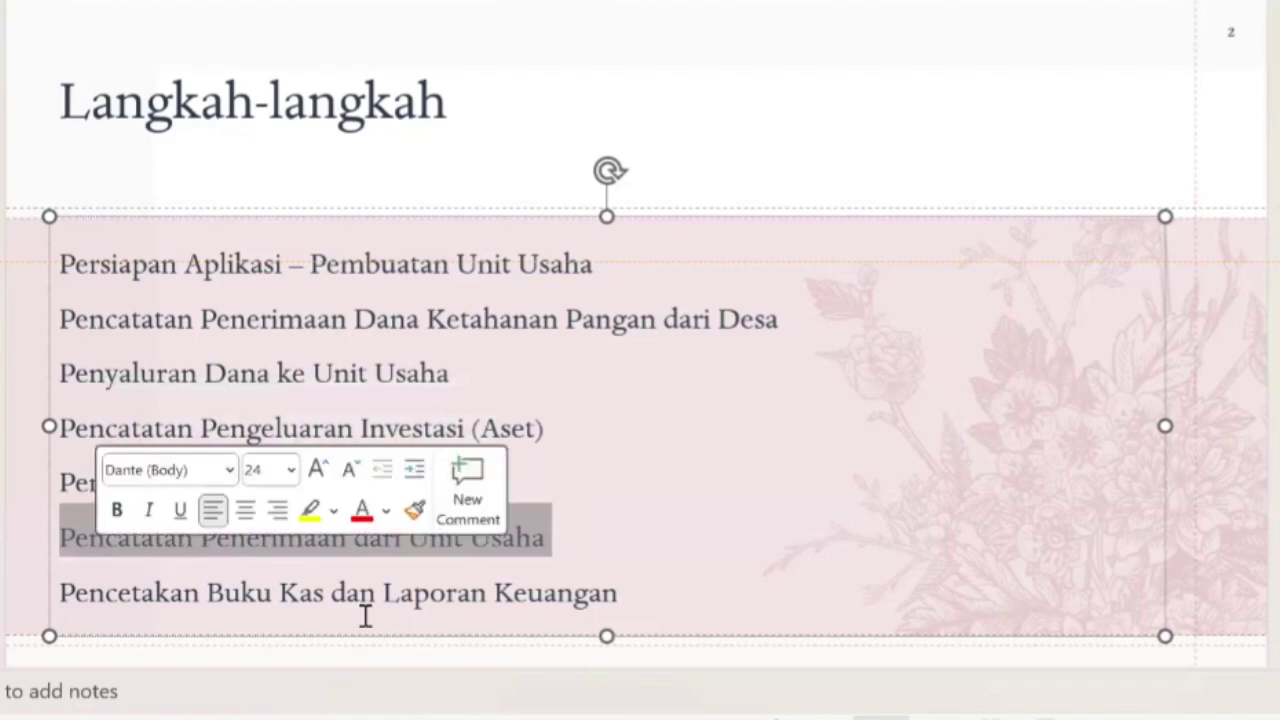
click(620, 594)
drag(618, 594, 106, 611)
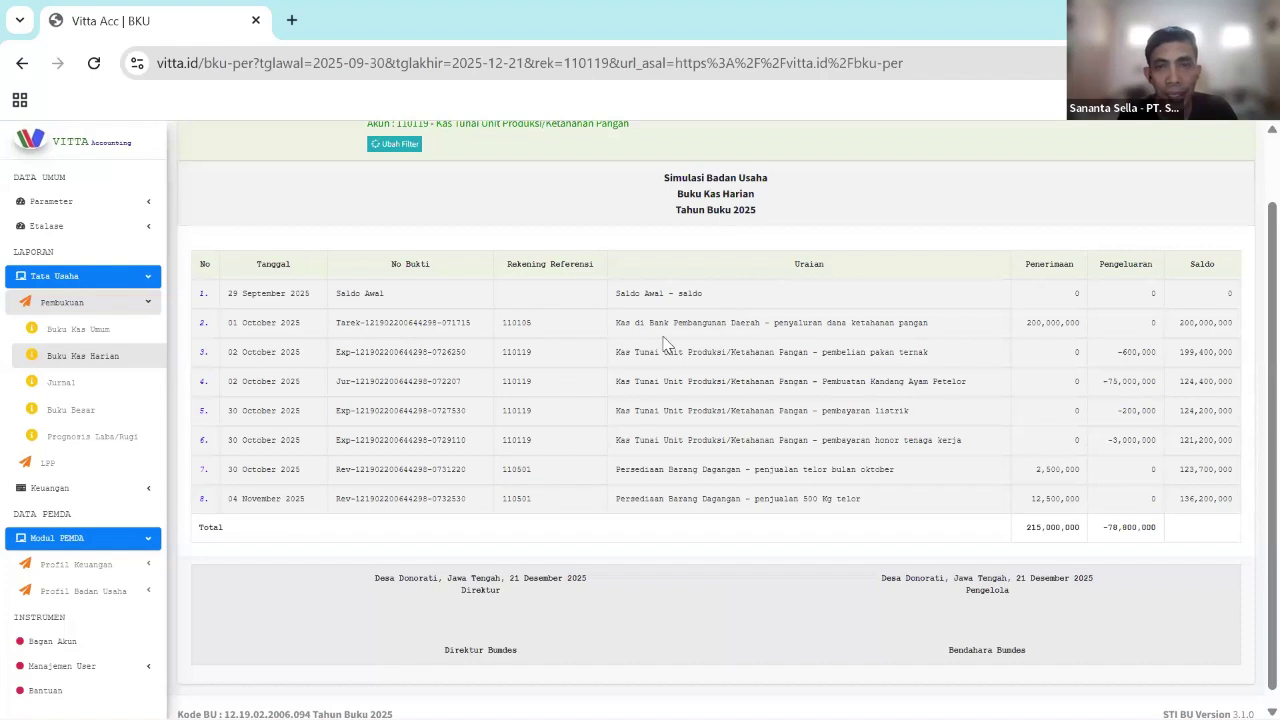
double_click(1089, 336)
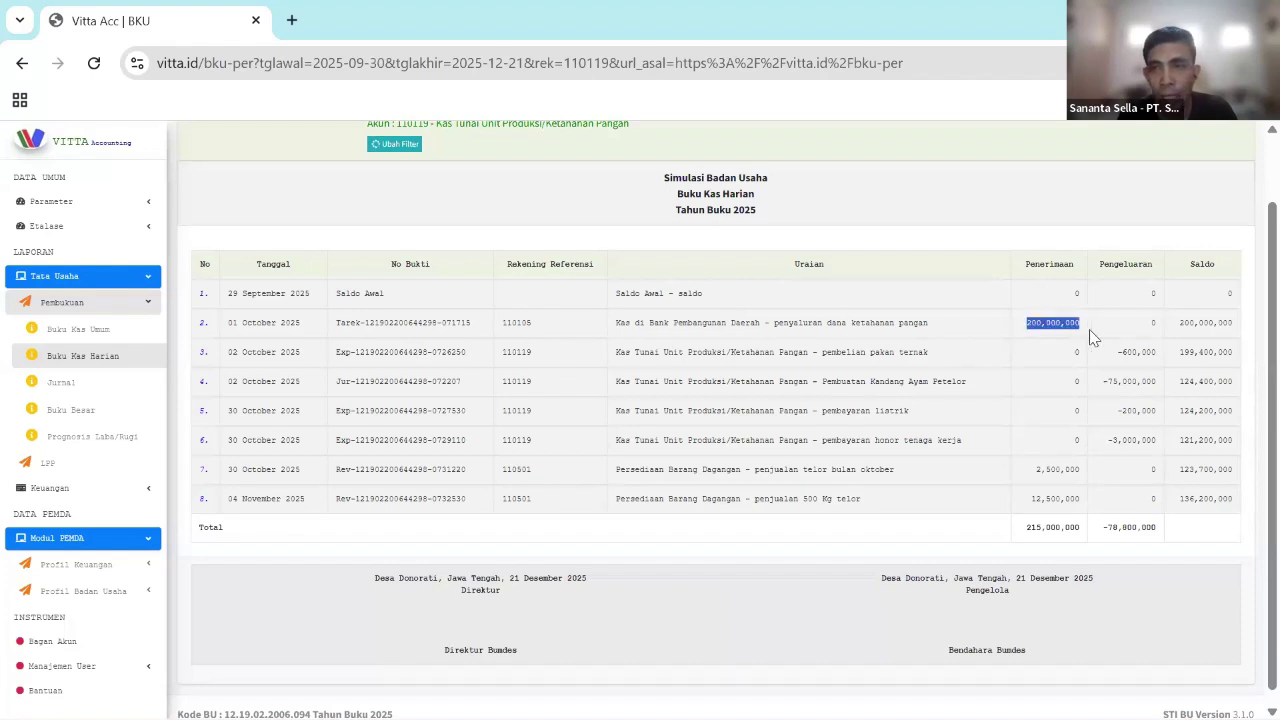
drag(1101, 382, 1172, 392)
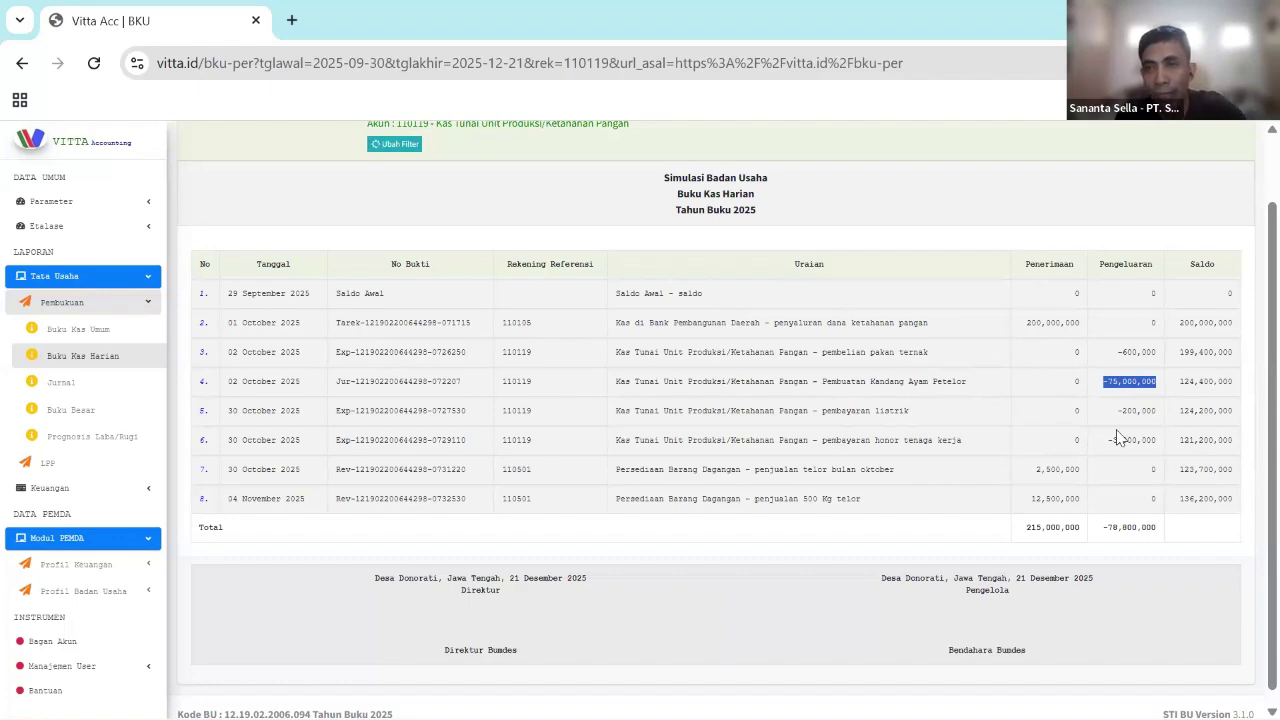
scroll(1118, 438, up, 3)
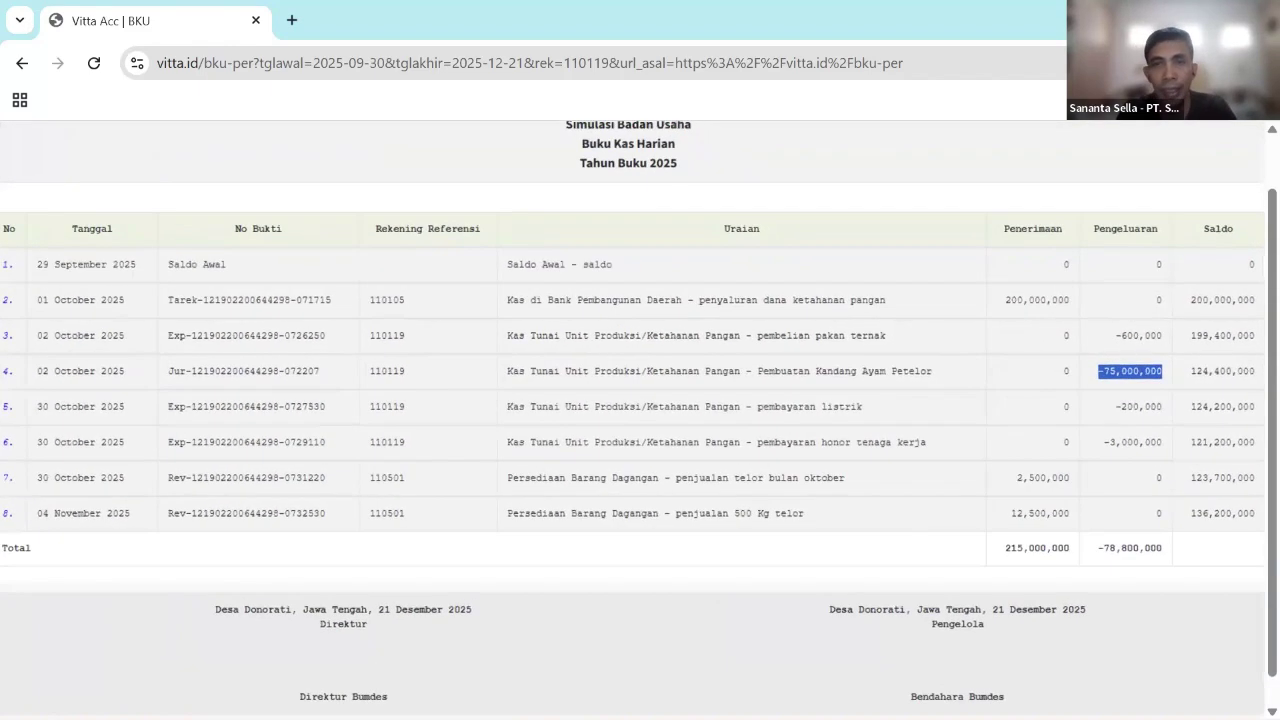
scroll(894, 380, up, 3)
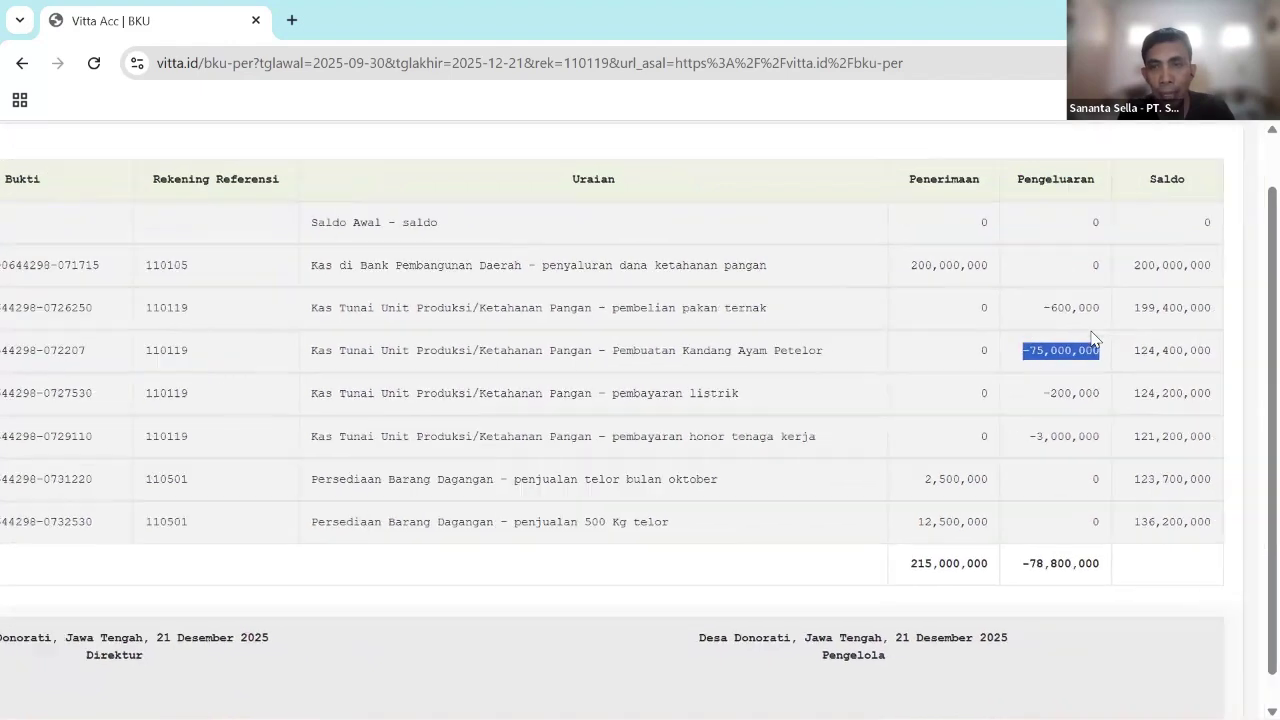
drag(921, 487, 988, 486)
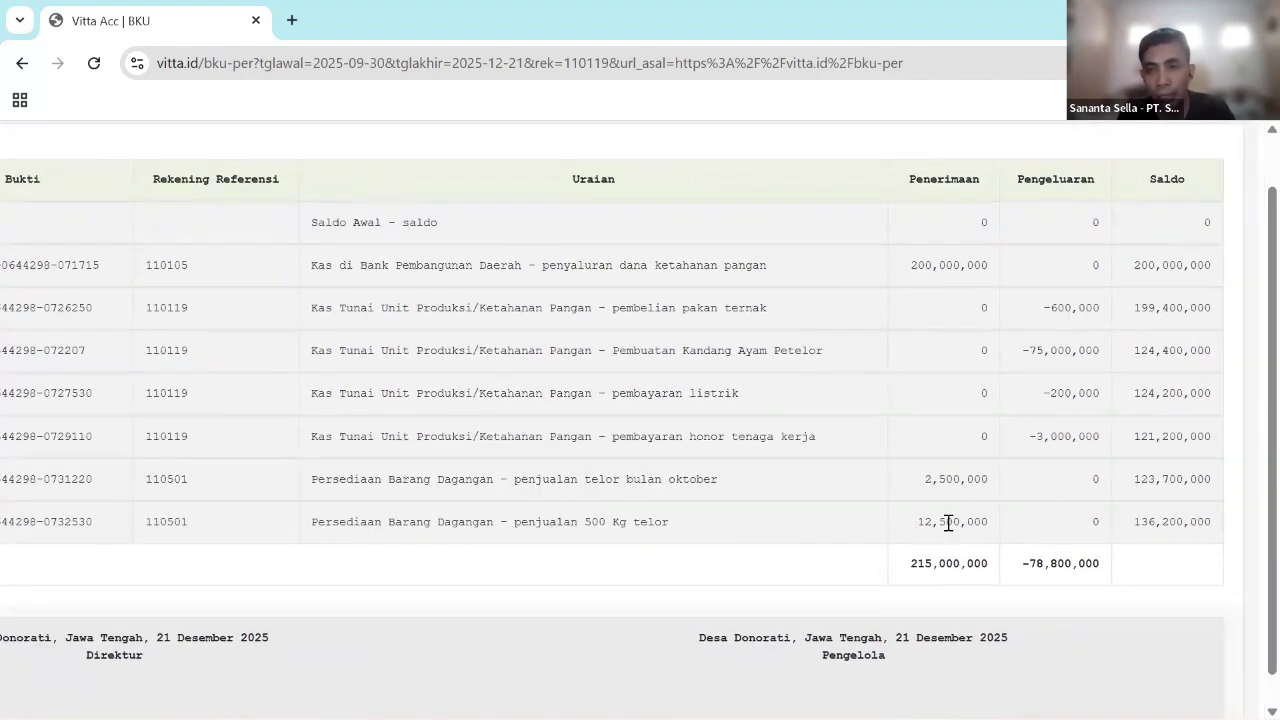
drag(917, 522, 983, 524)
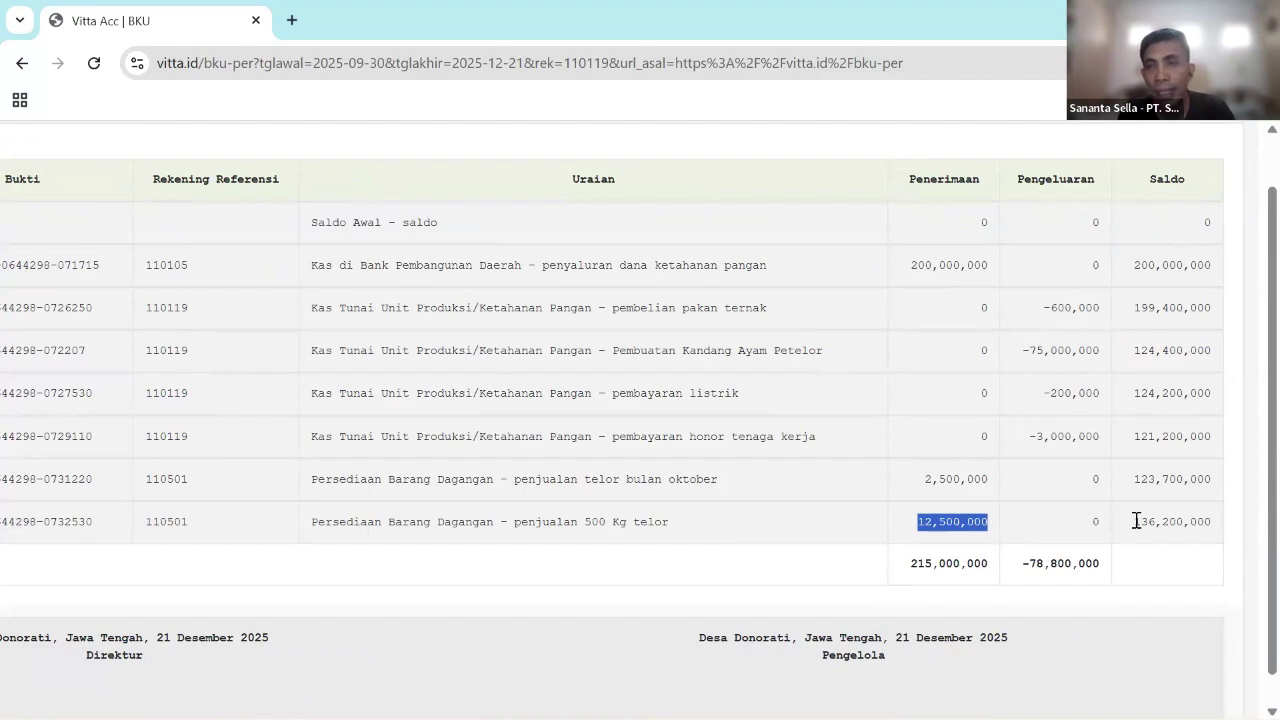
drag(1140, 526, 1206, 526)
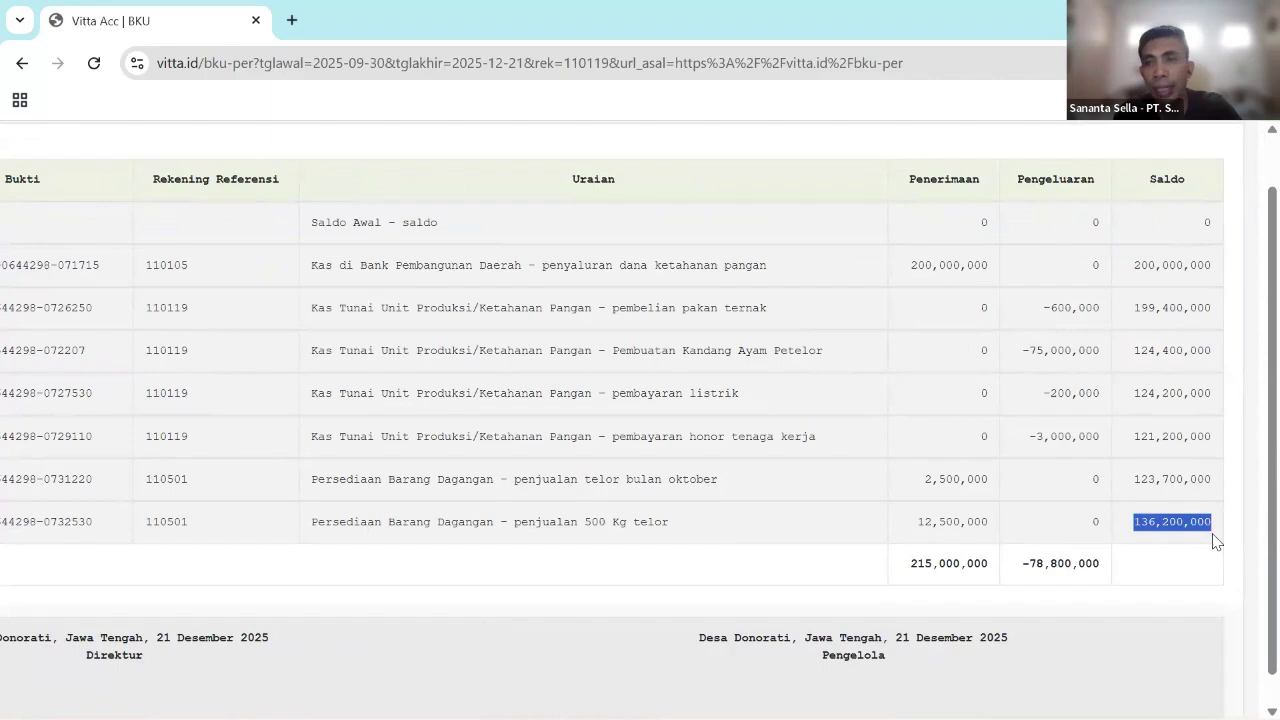
key(ctrl+minus)
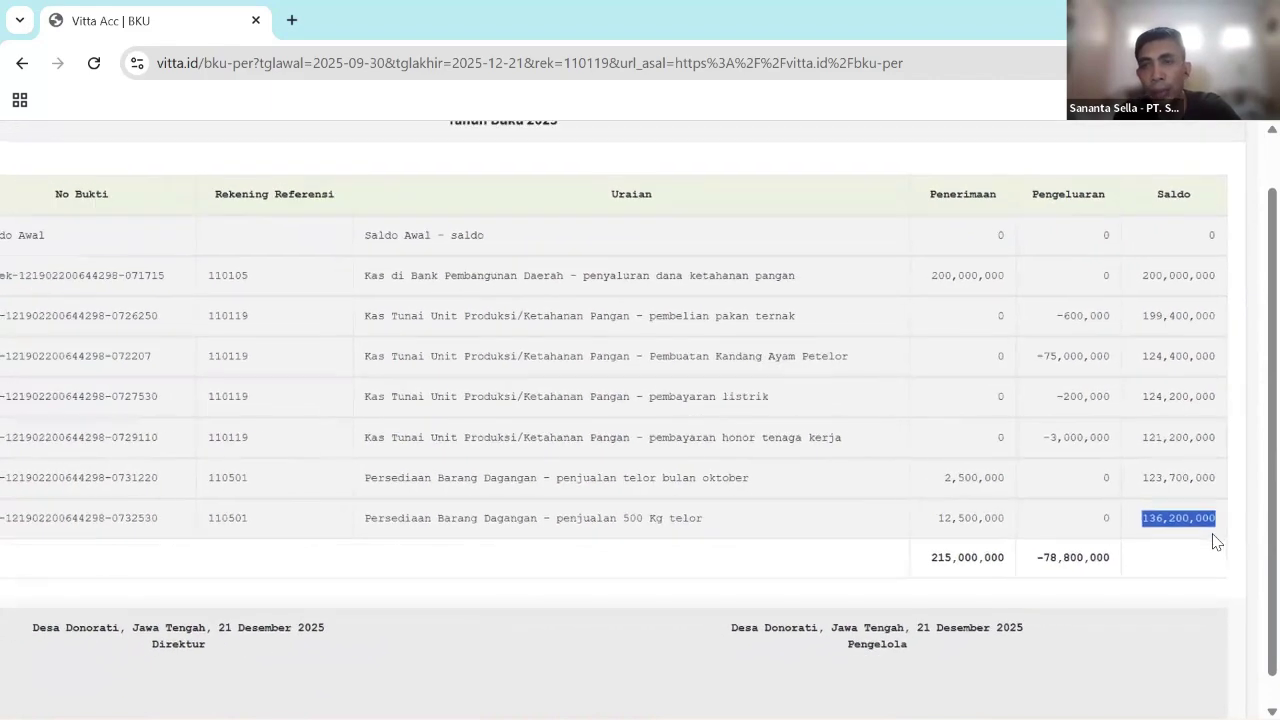
key(ctrl+minus)
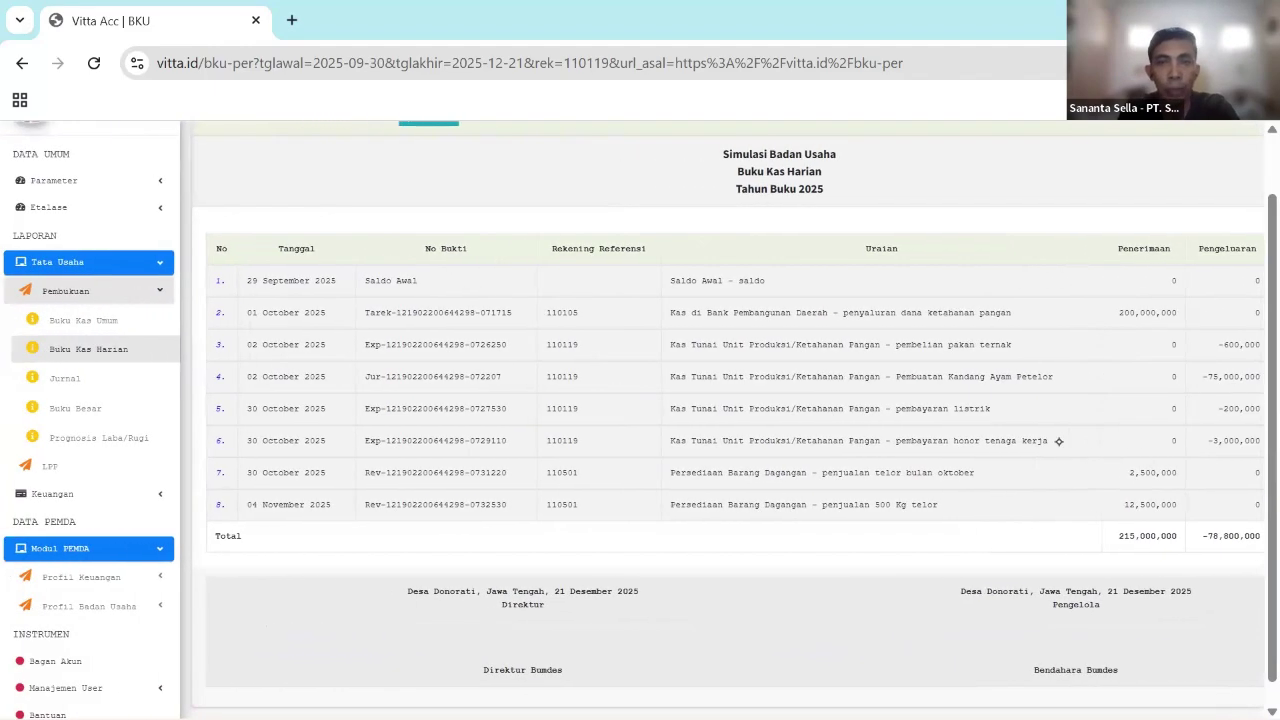
key(ctrl+minus)
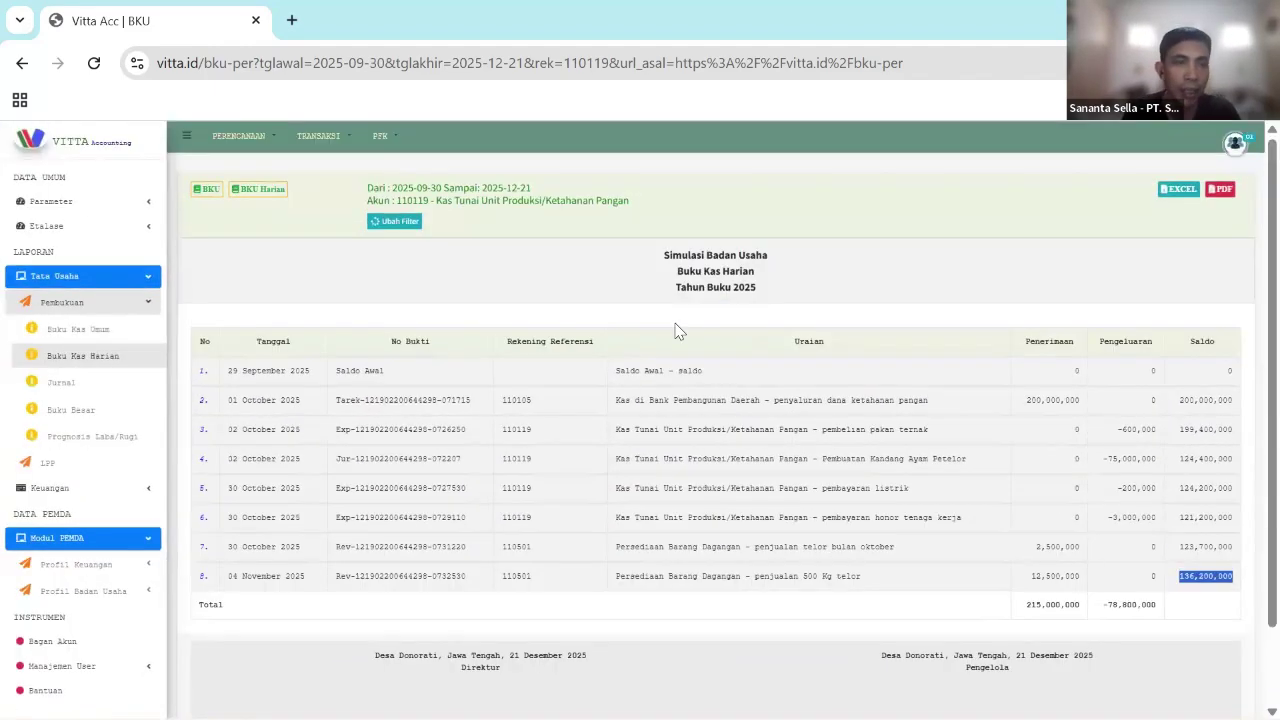
- Open Keuangan > Laba Rugi > Per Unit and scroll to Unit Ayam Petelor's 11,200,000 section
click(133, 487)
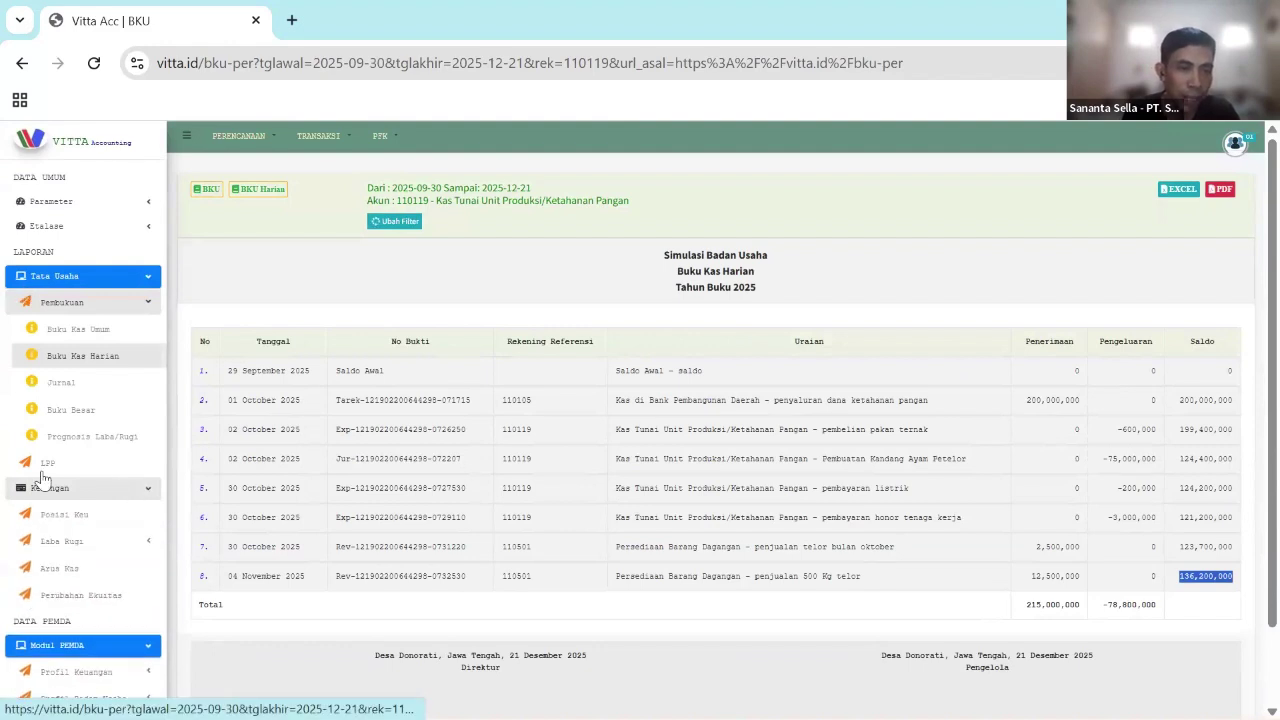
click(105, 546)
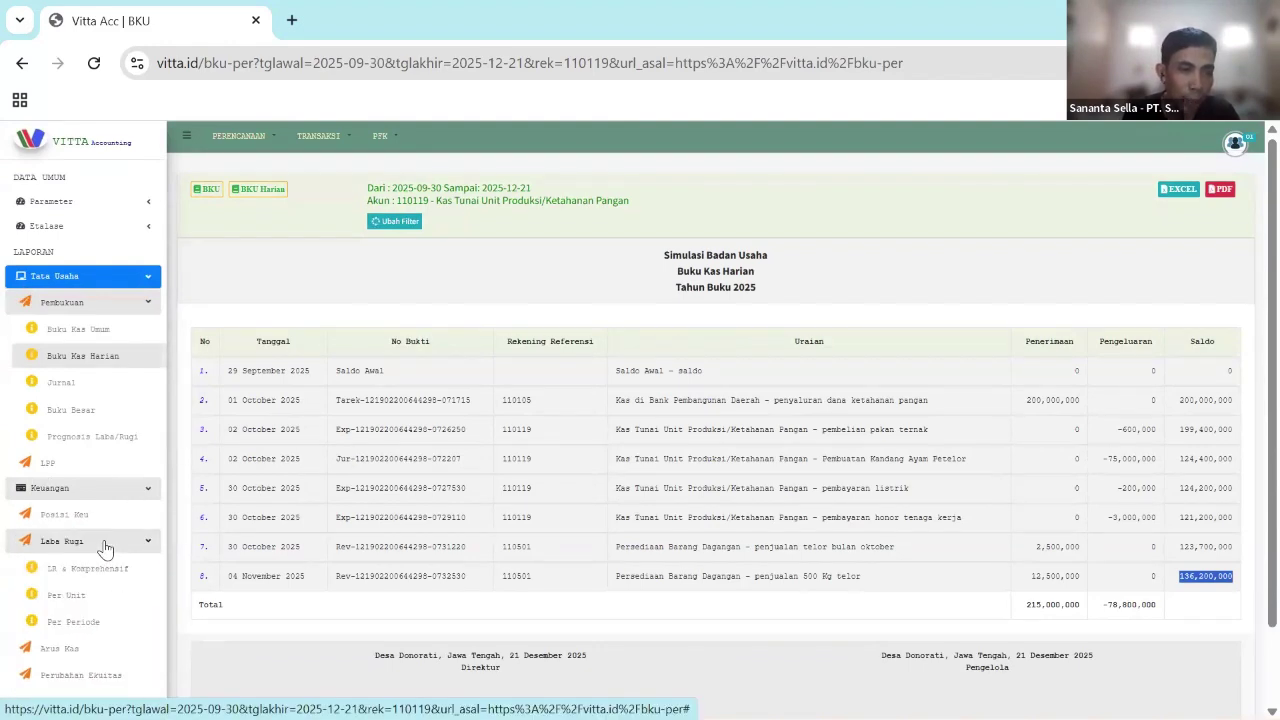
click(107, 603)
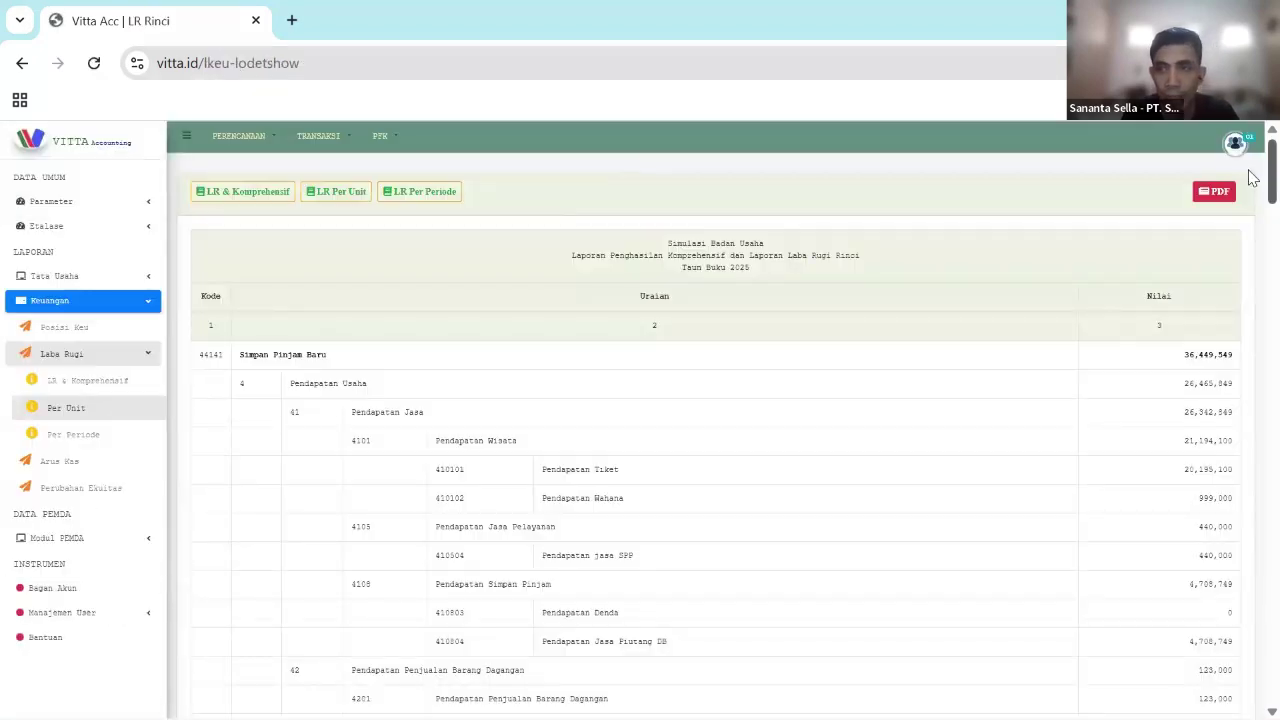
scroll(1248, 190, down, 15)
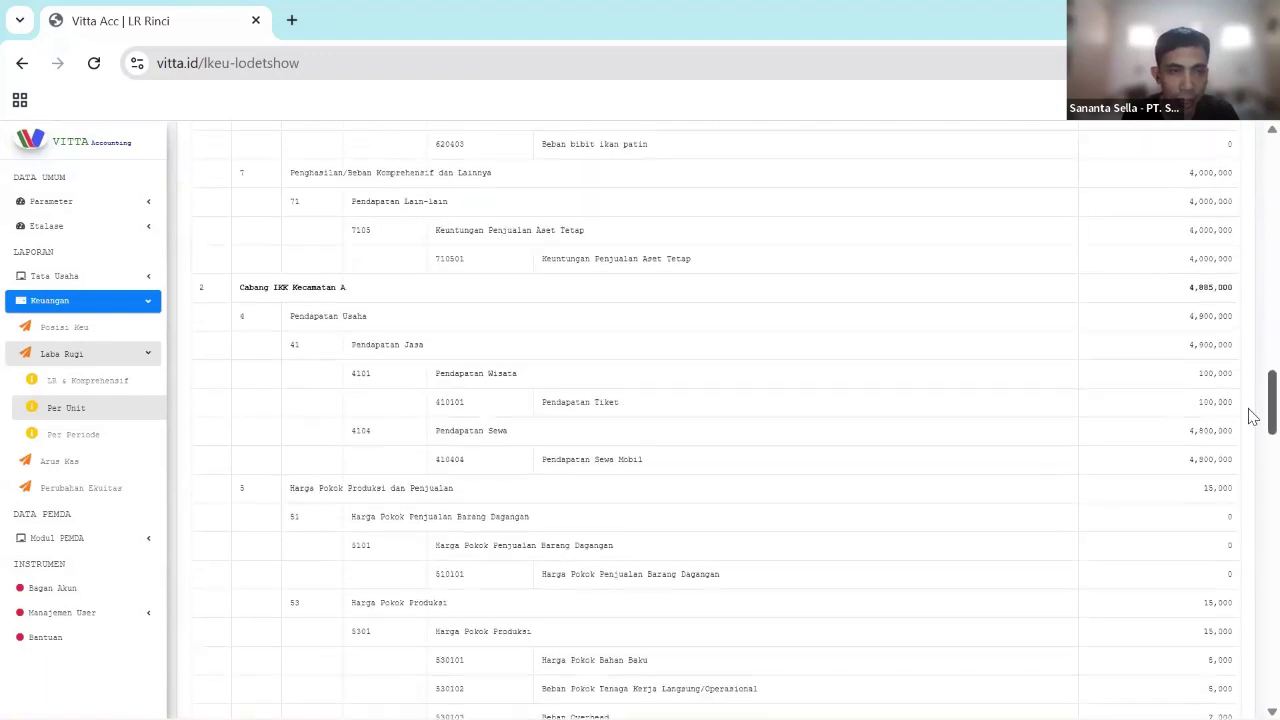
scroll(1252, 447, down, 15)
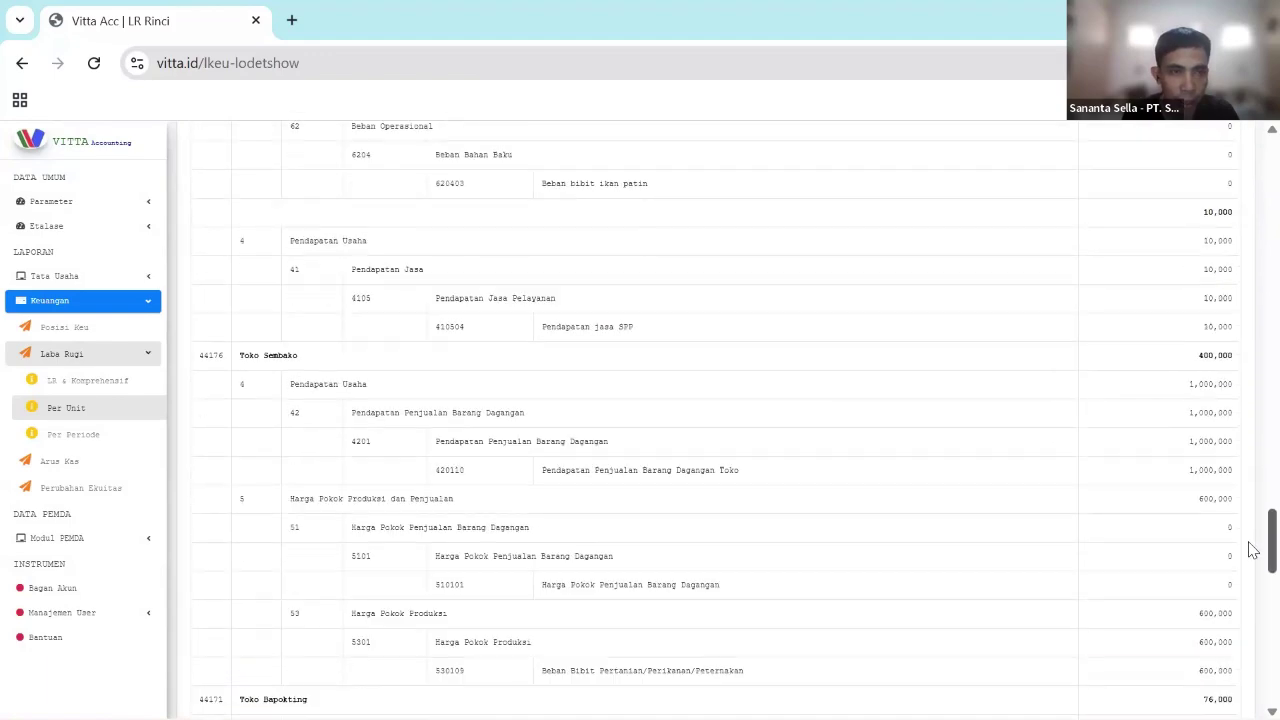
scroll(1252, 570, down, 5)
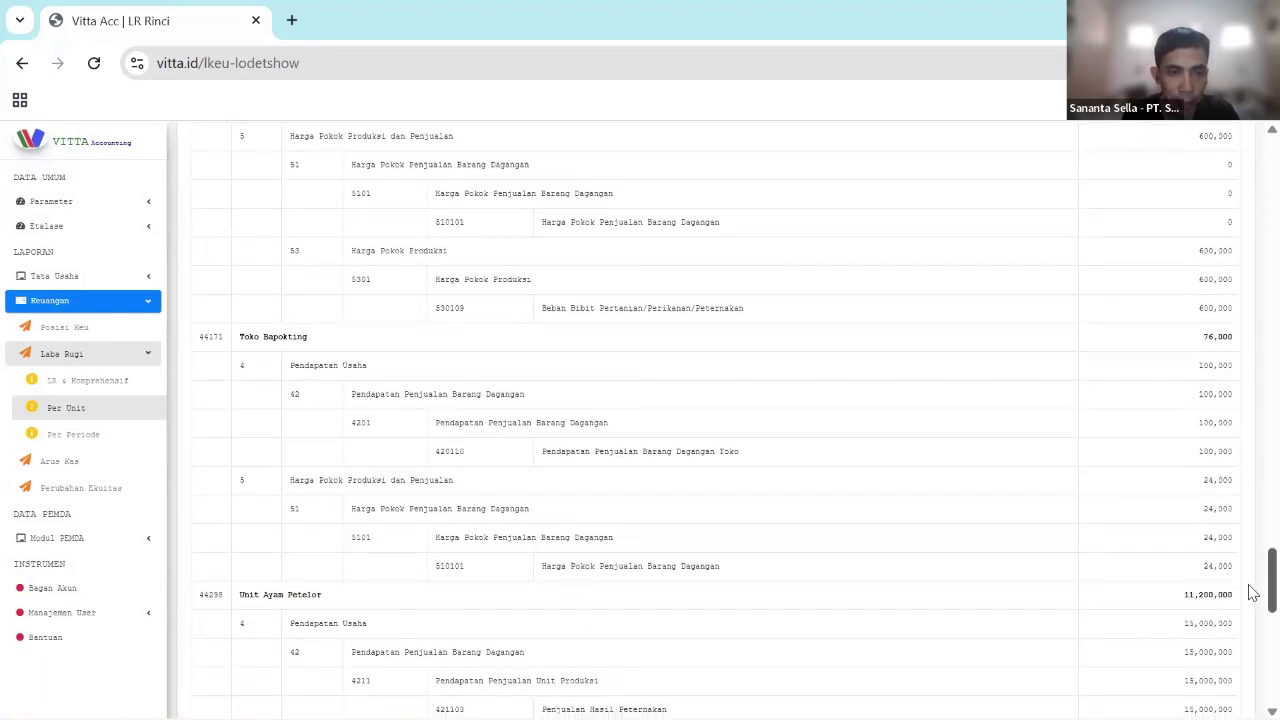
scroll(1252, 612, down, 5)
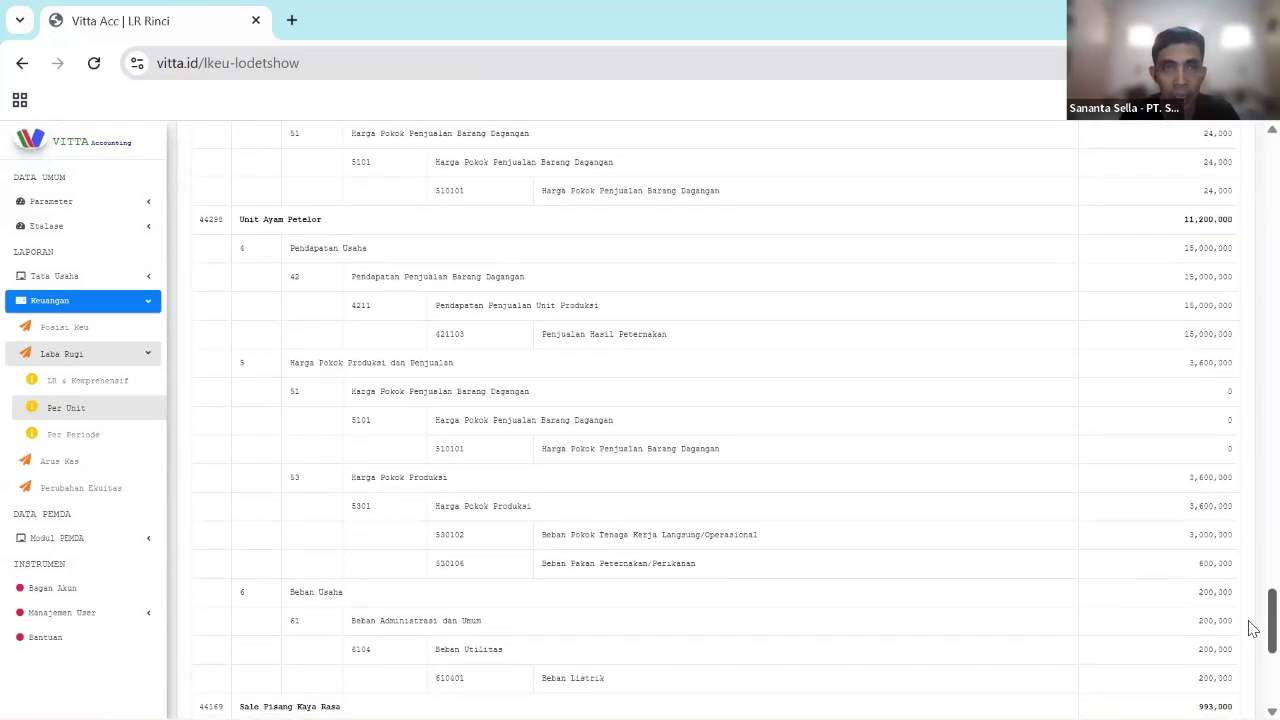
key(ctrl+plus)
key(ctrl+plus)
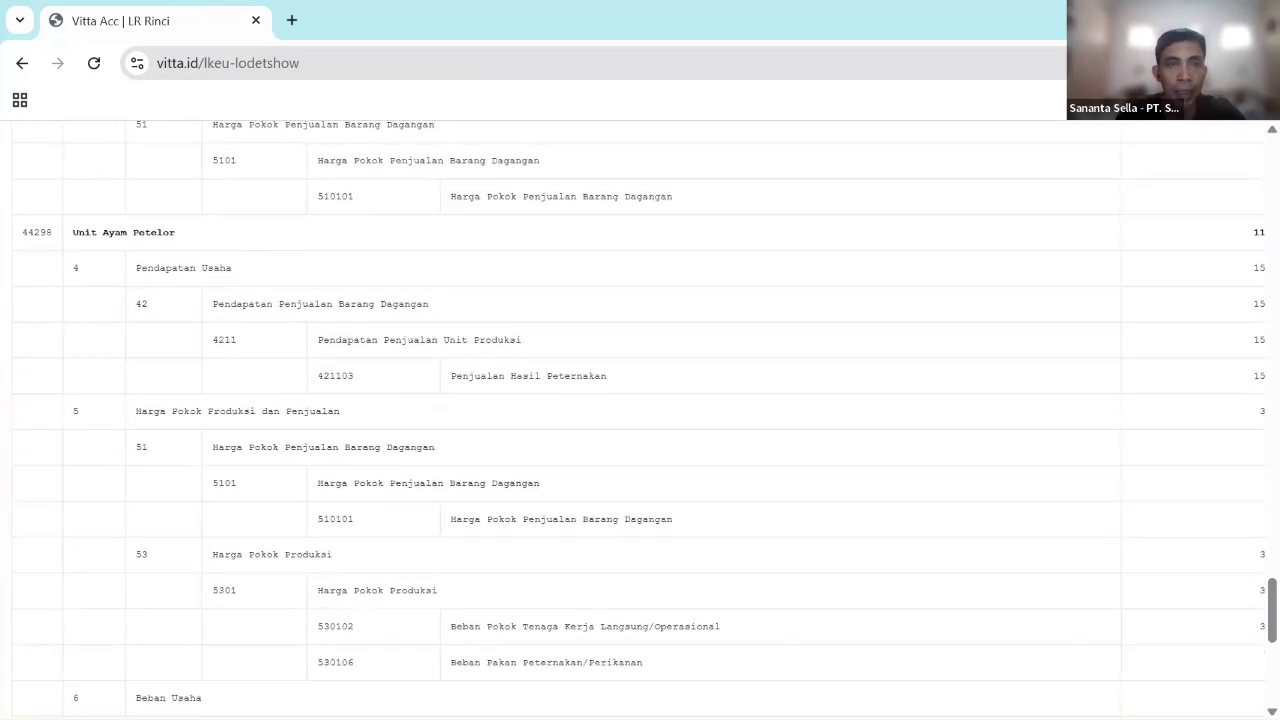
key(ctrl+minus)
key(ctrl+plus)
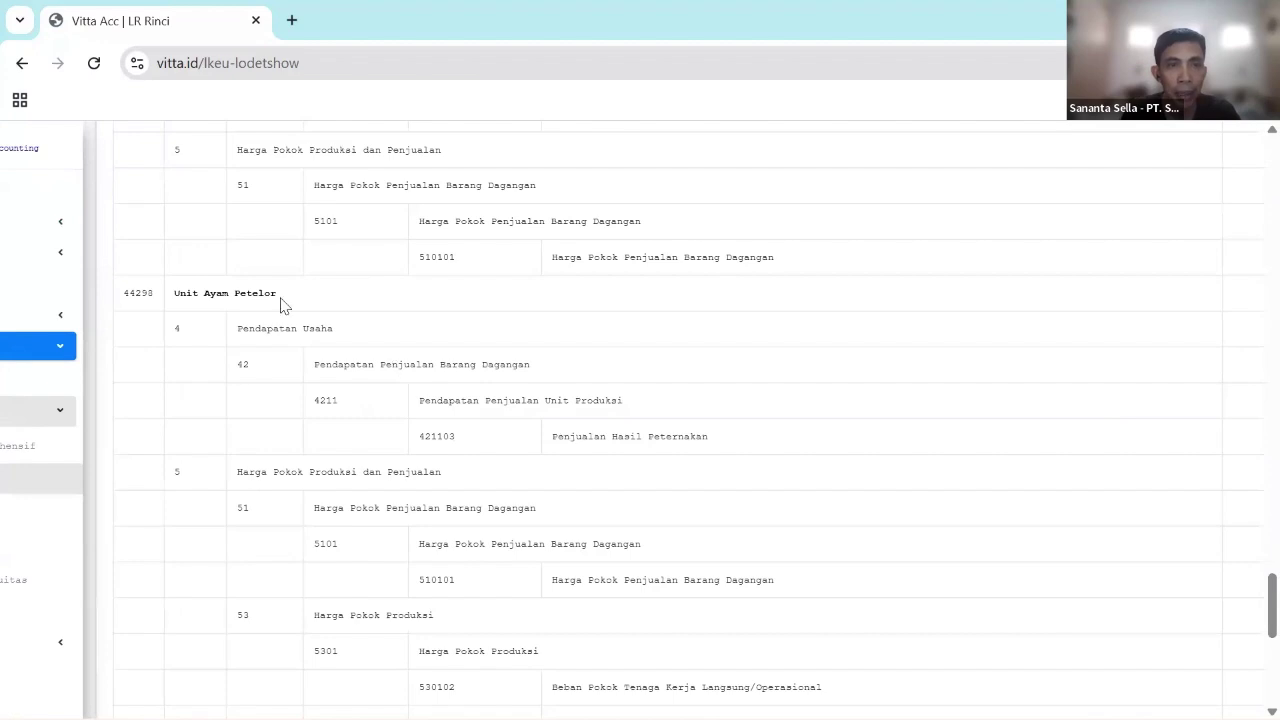
triple_click(166, 298)
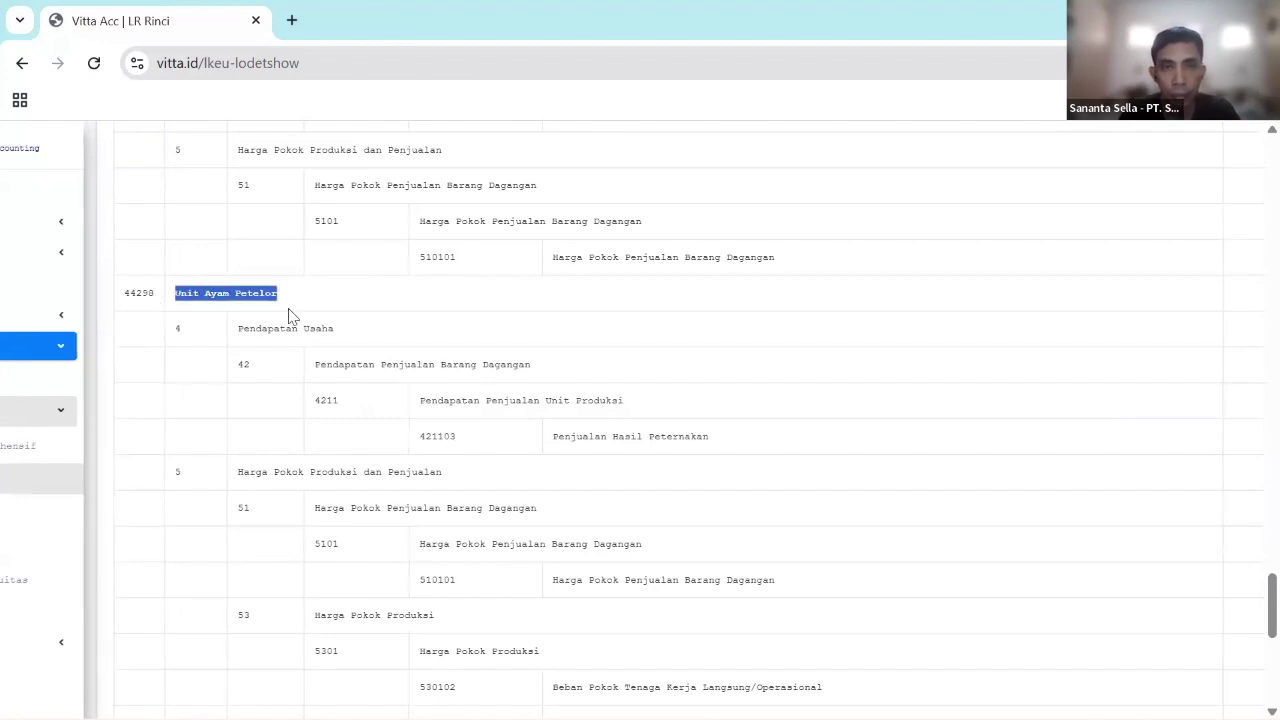
key(alt+Tab)
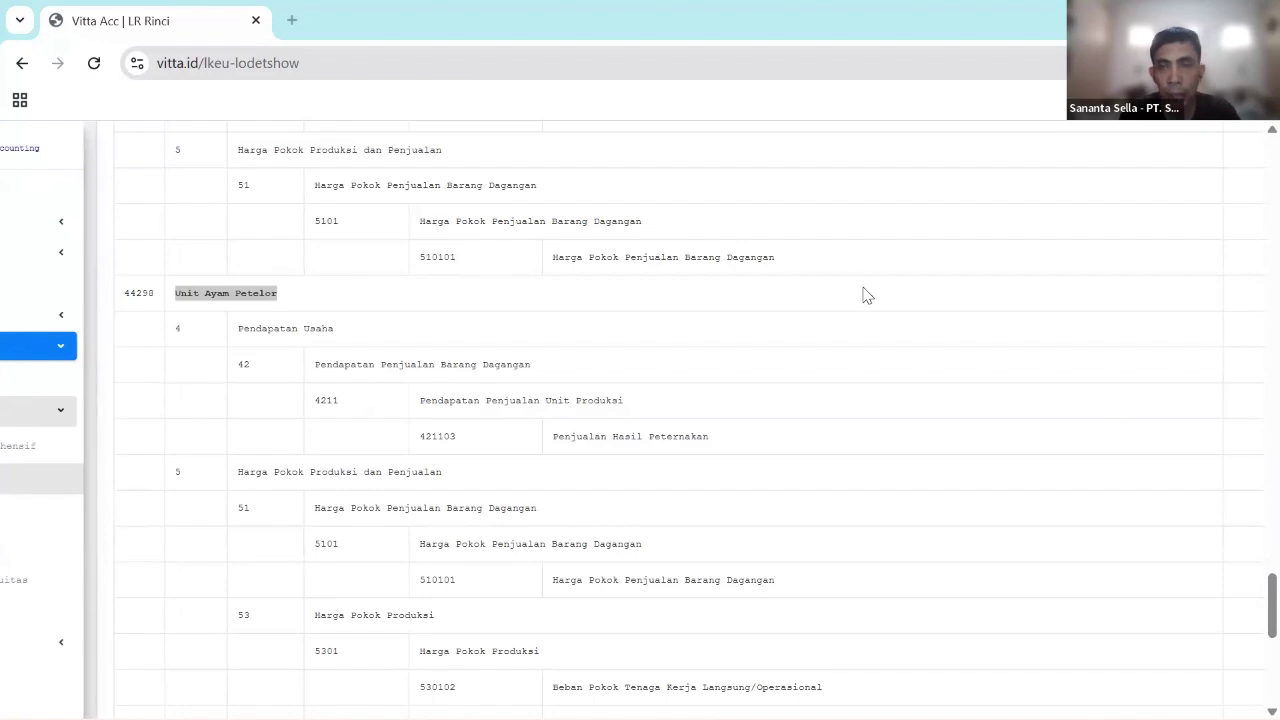
key(alt+Tab)
scroll(866, 295, right, 3)
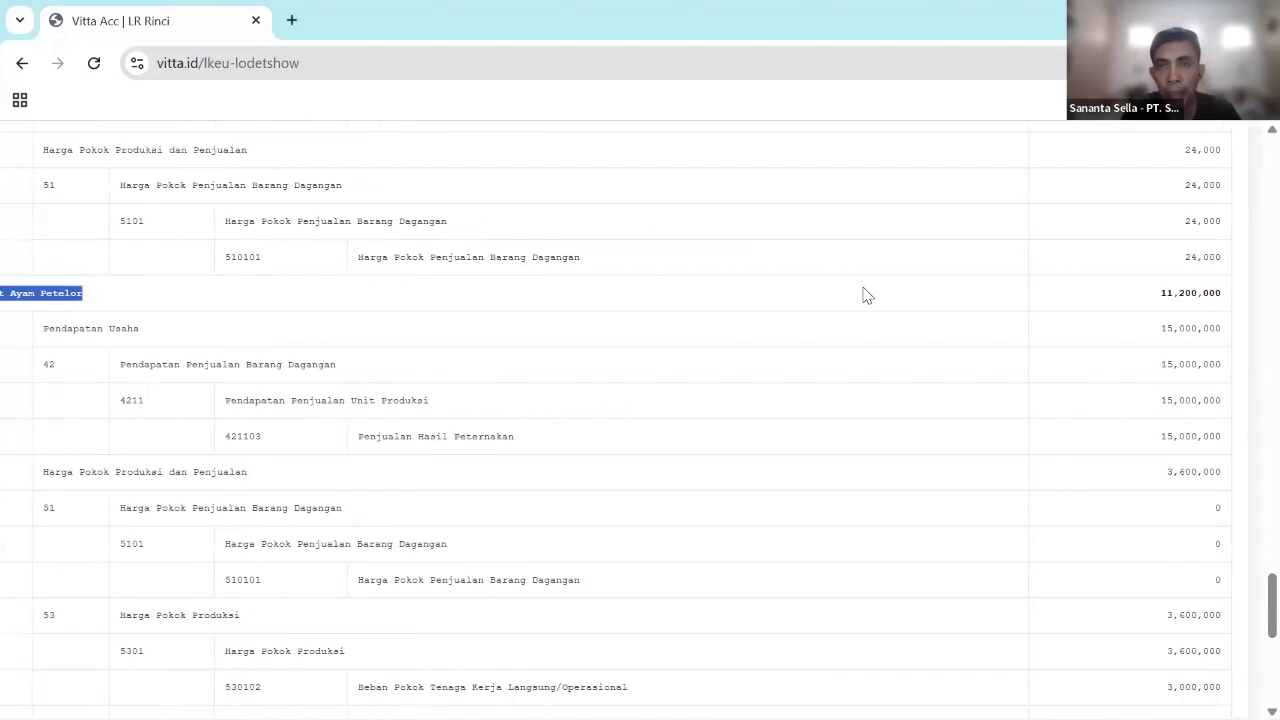
click(1157, 308)
drag(1157, 300, 949, 386)
click(866, 391)
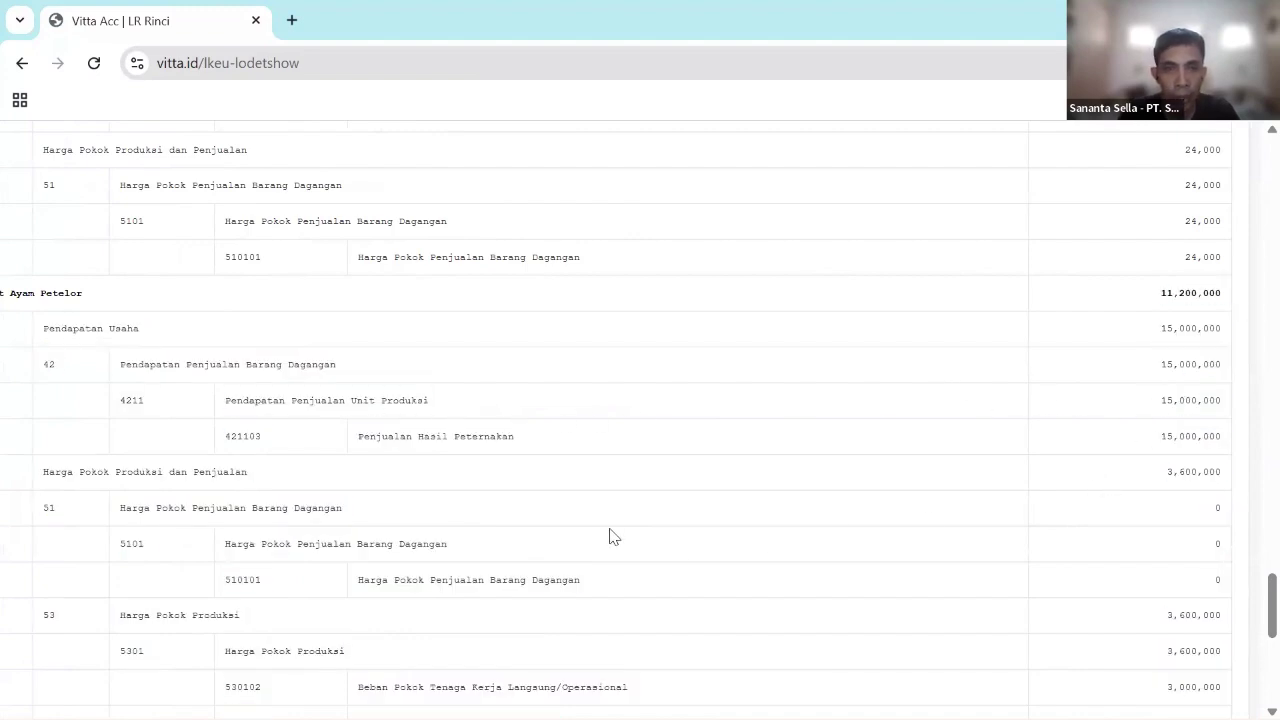
scroll(613, 537, down, 3)
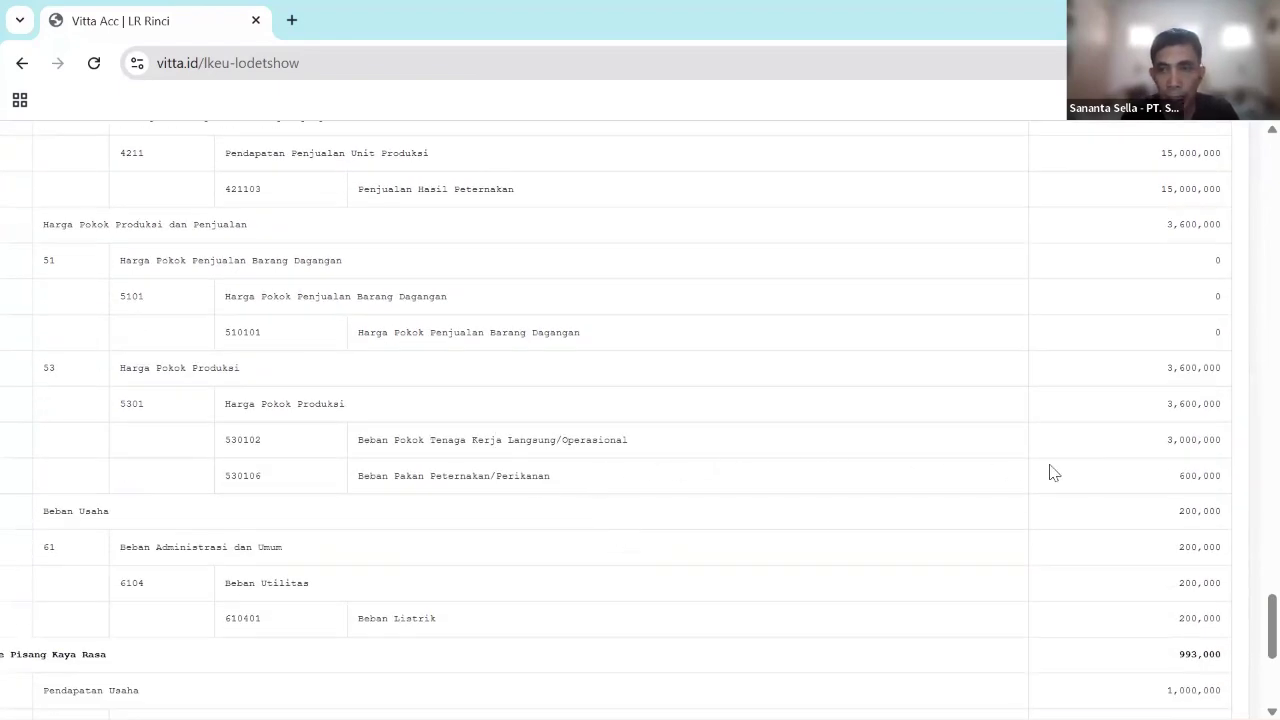
scroll(1070, 473, down, 3)
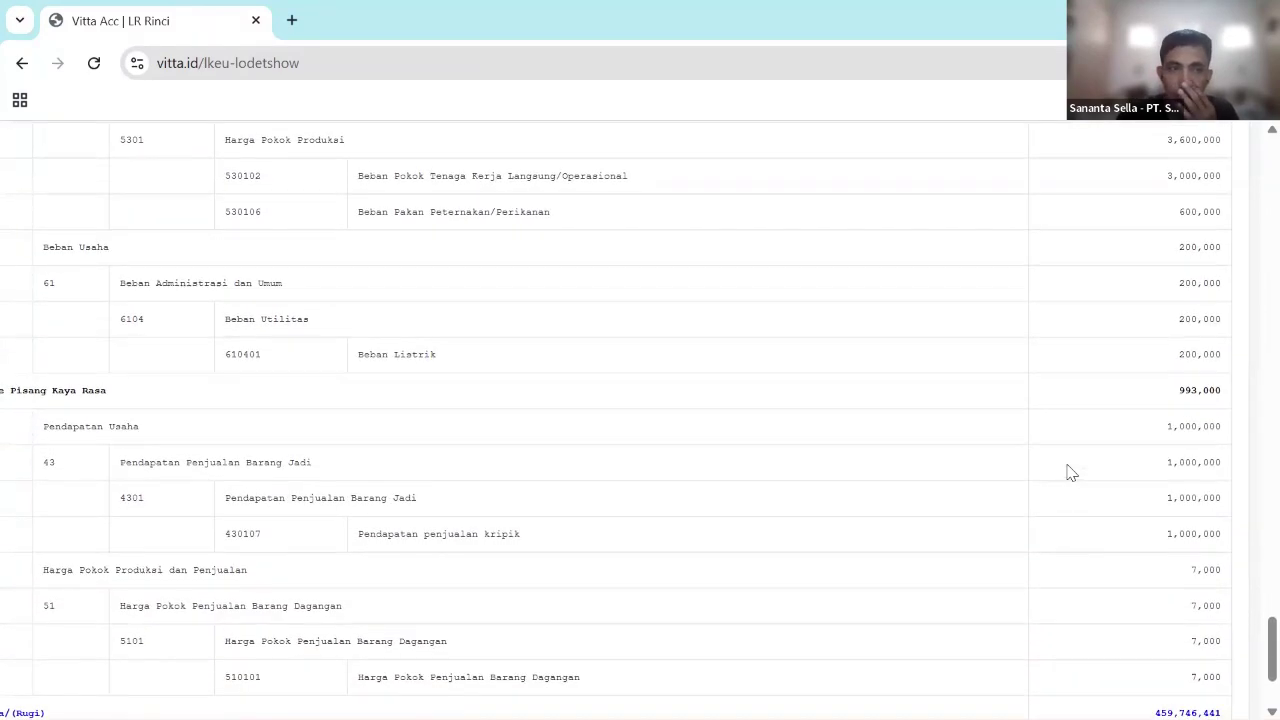
scroll(1070, 473, up, 6)
scroll(1066, 471, up, 1)
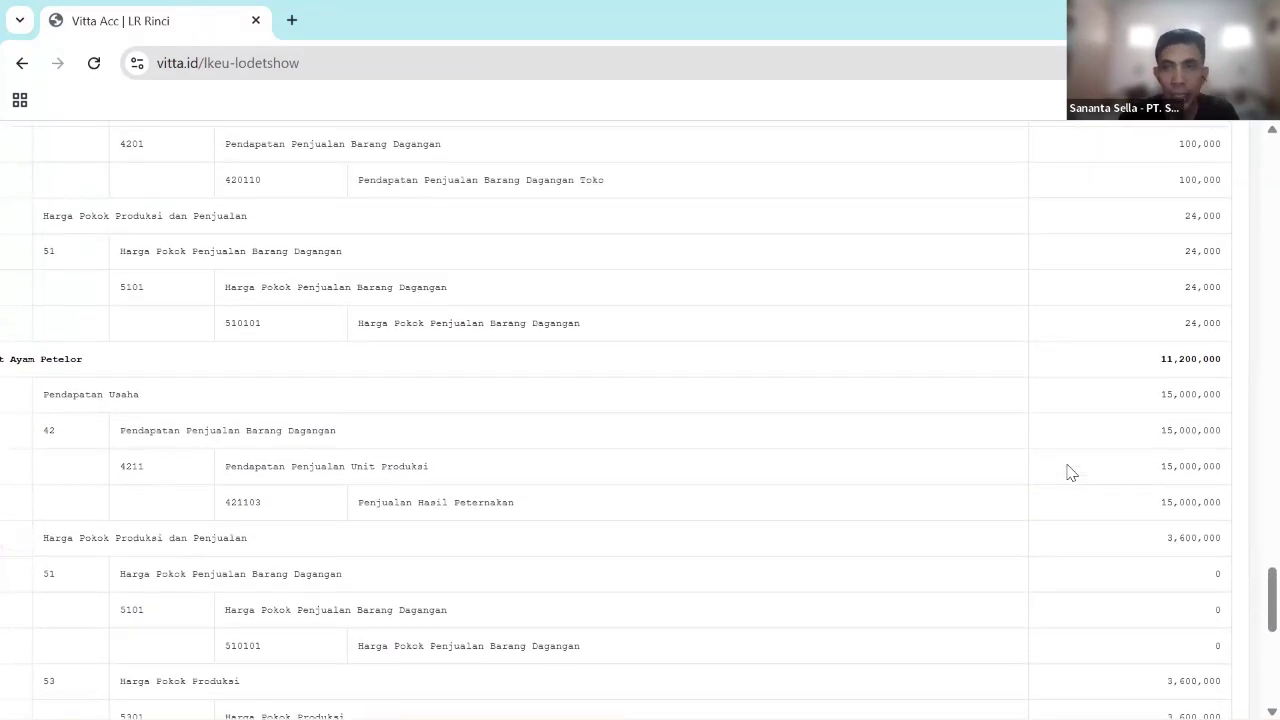